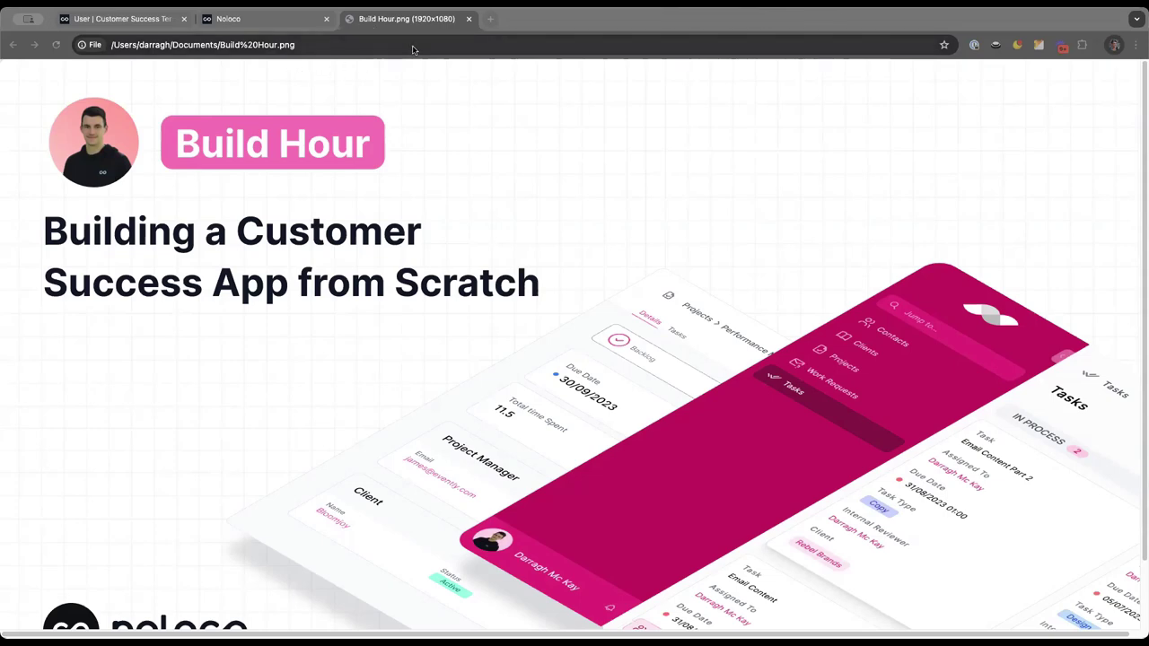
Return to Noloco and visit My Profile, then go back to Data Sources with the User table
click(138, 20)
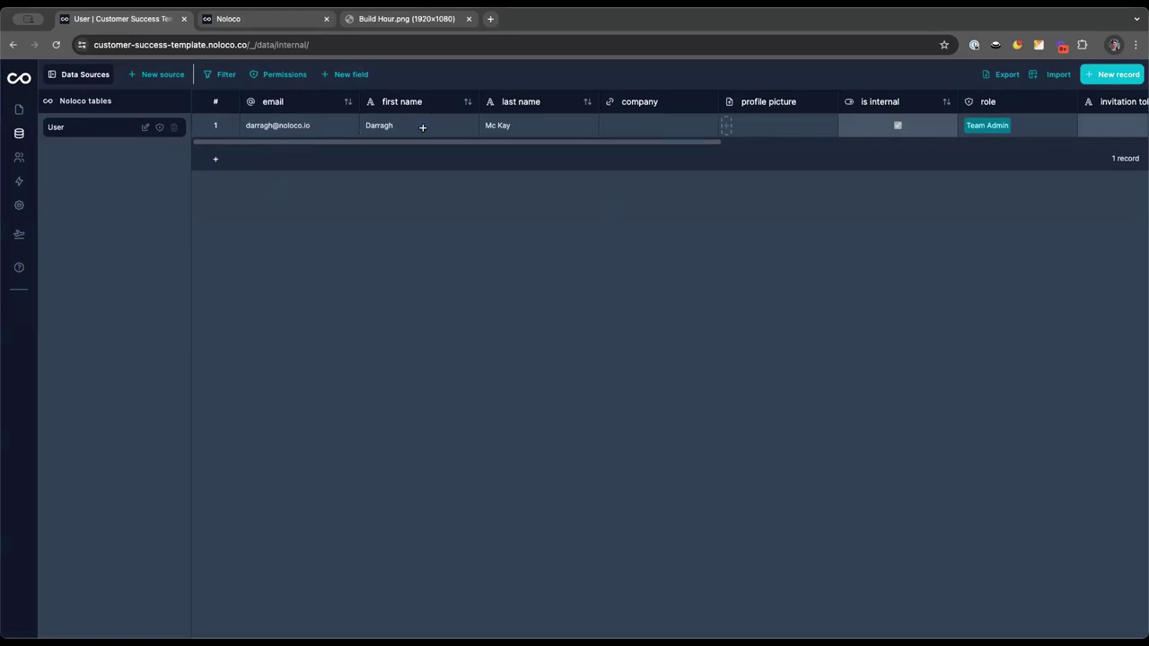
click(19, 108)
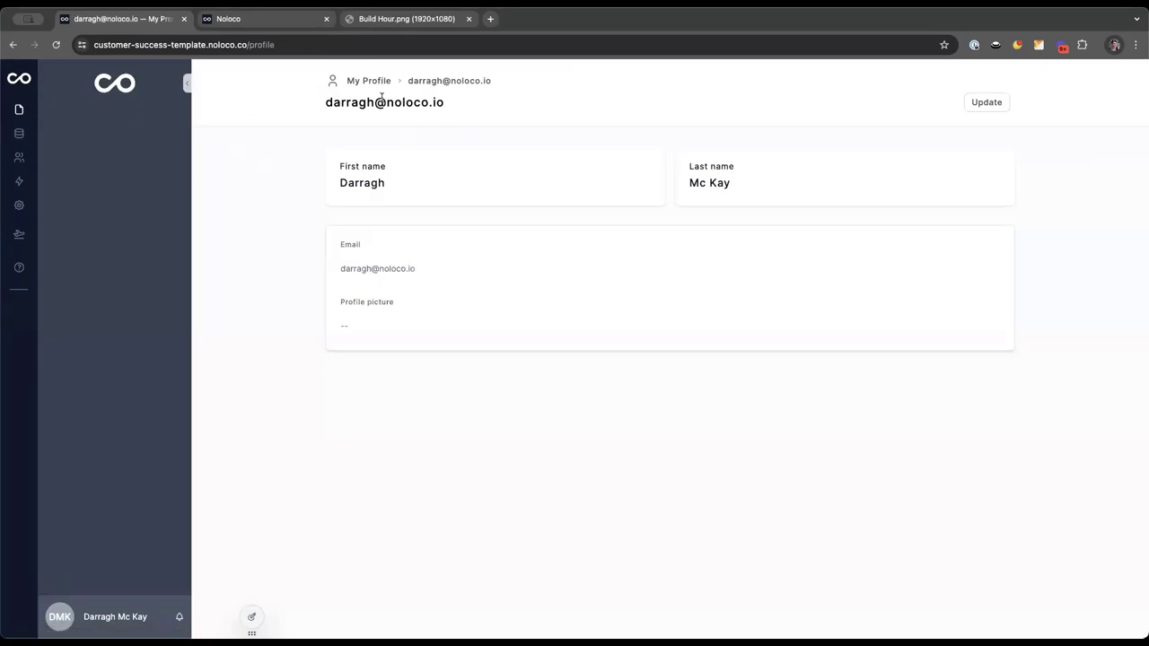
click(19, 133)
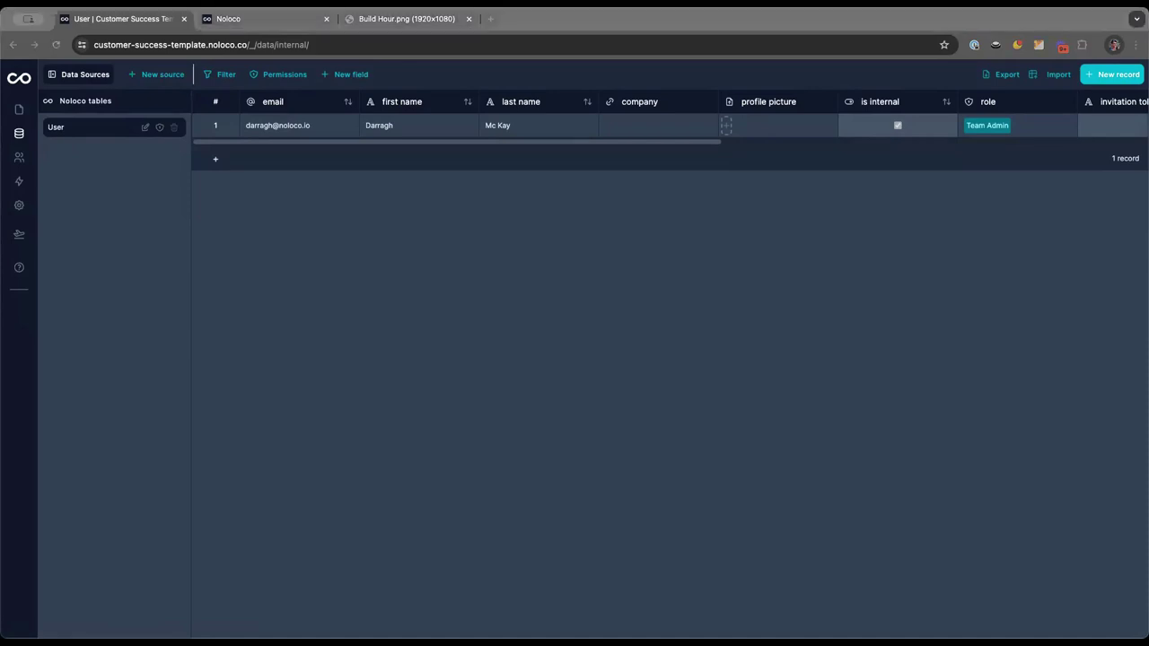
Go to the 'Build your Noloco app using AI' page and focus its empty description box
click(228, 18)
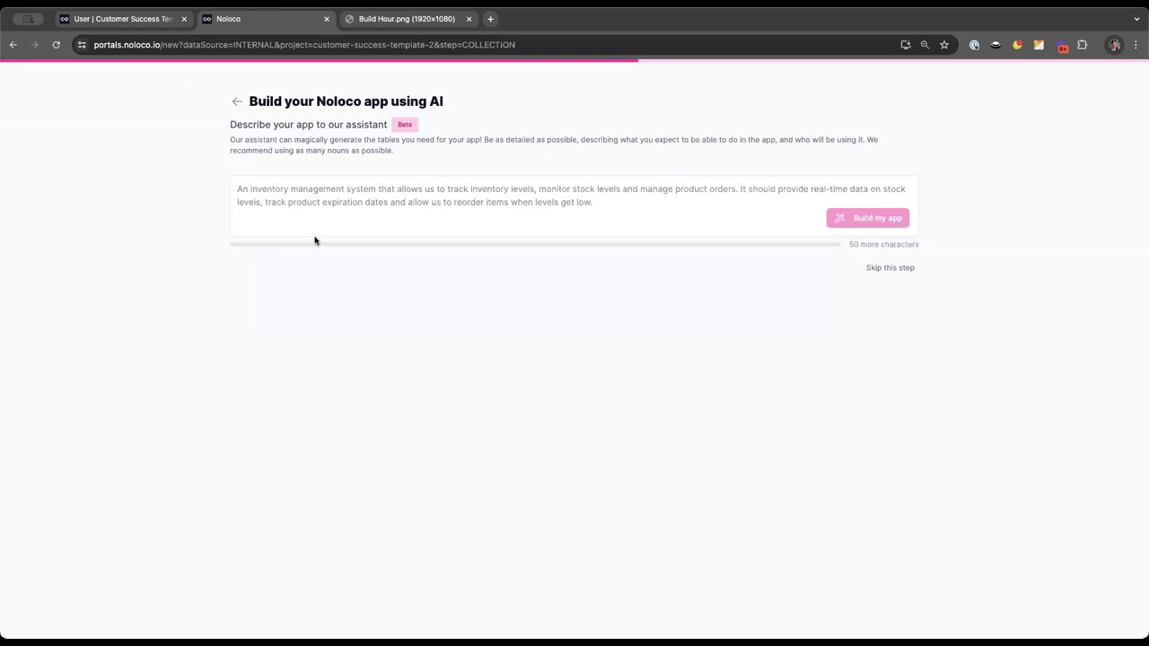
click(321, 189)
Paste the Clients, Tickets and Interactions app description and delete the blank lines between paragraphs
text(A Customer Success App to track Clients, Tickets and Interactions.  A client has a Name, Primary Contact, Logo, Plan Type, Start Date  A Ticket has a Title, Description, Attachments, User, Asignee, Status, Type (Bug / Help), Status (New, Open, In Progress, On Hold, Escalated, Resolved, Closed, Reopened)  An interaction has a Type (Call, Chat, Email), Description, User)
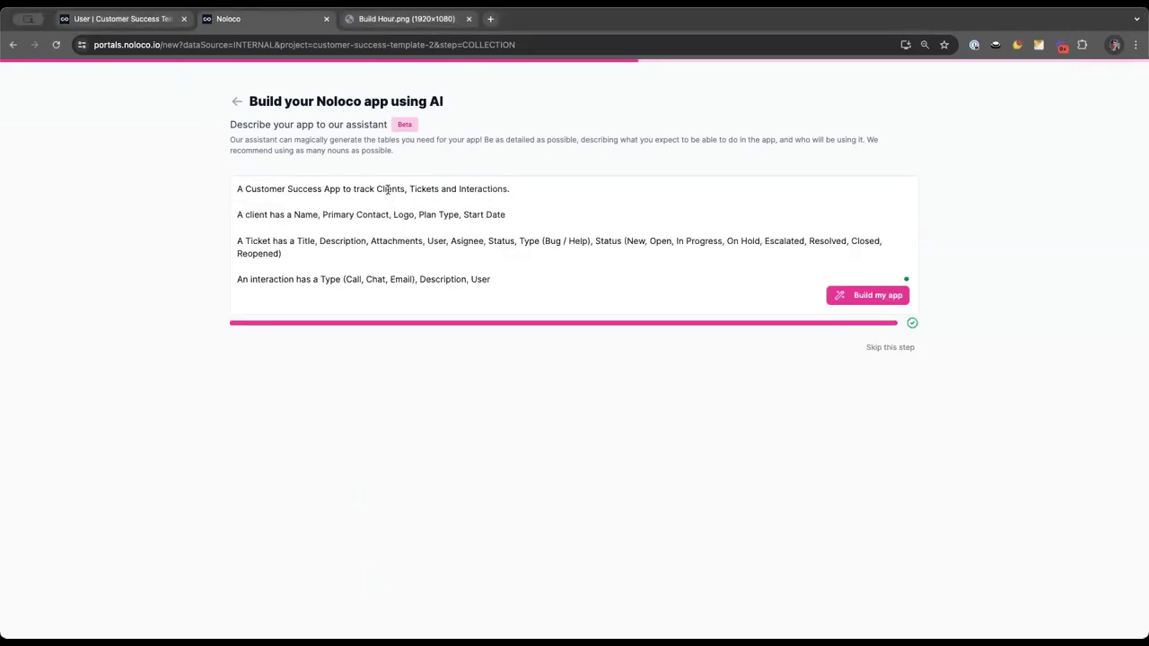
click(356, 217)
key(BackSpace)
key(Down)
key(Down)
key(BackSpace)
key(Down)
key(Down)
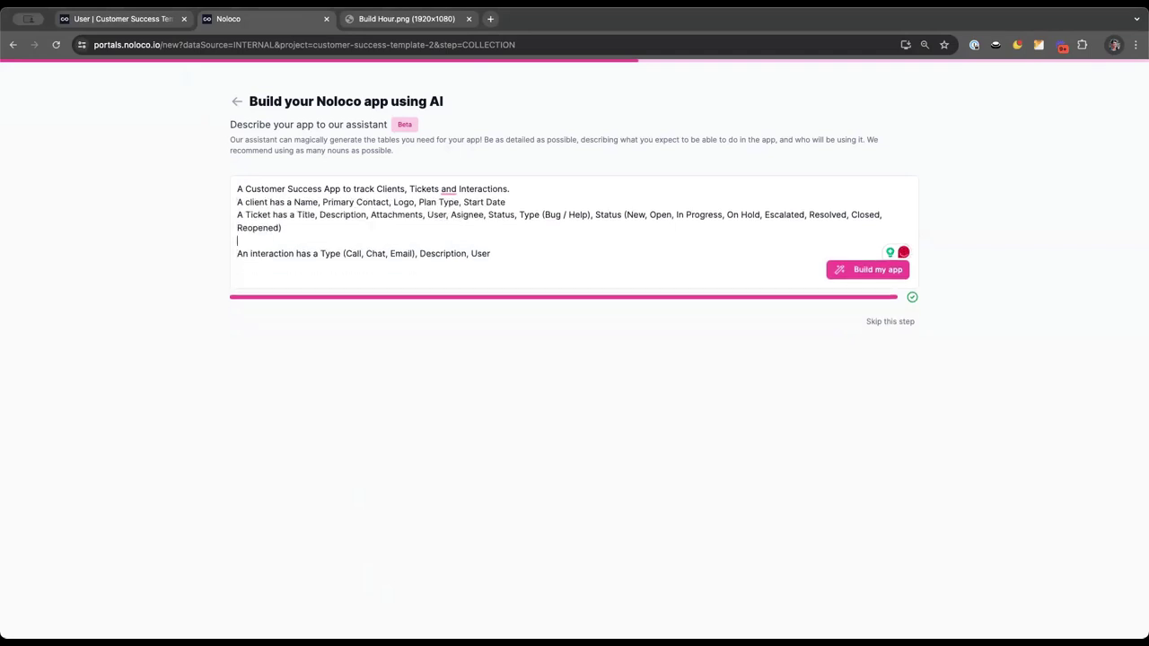
key(BackSpace)
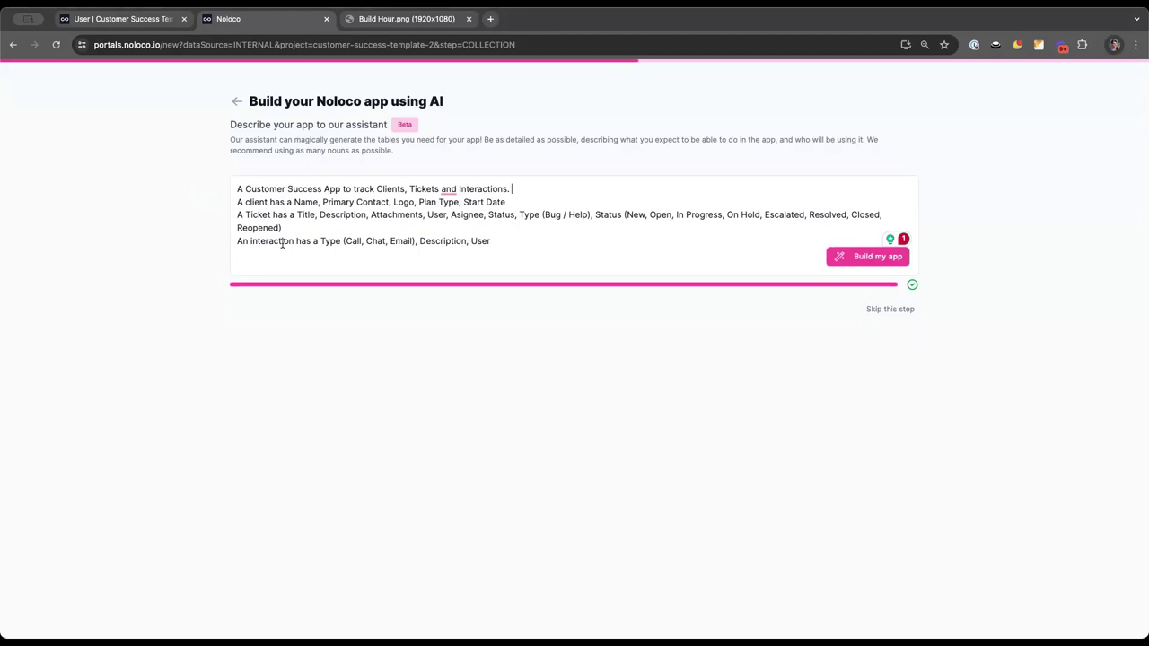
Generate AI-proposed Clients, Tickets and Interactions tables from the typed app description
click(885, 257)
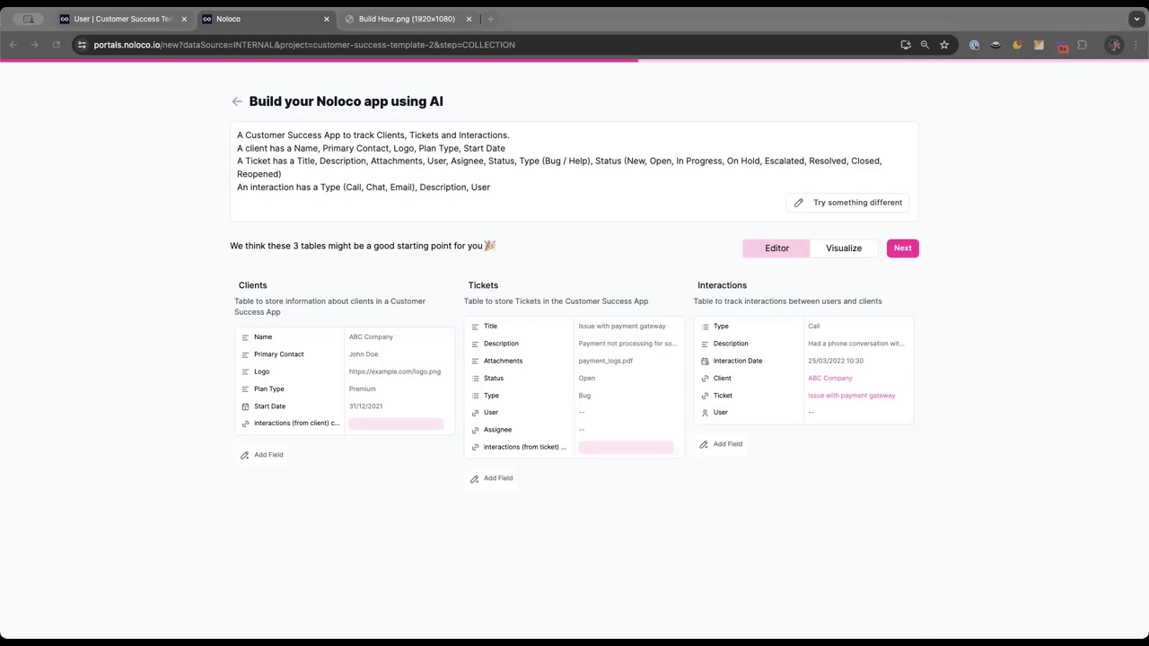
click(194, 219)
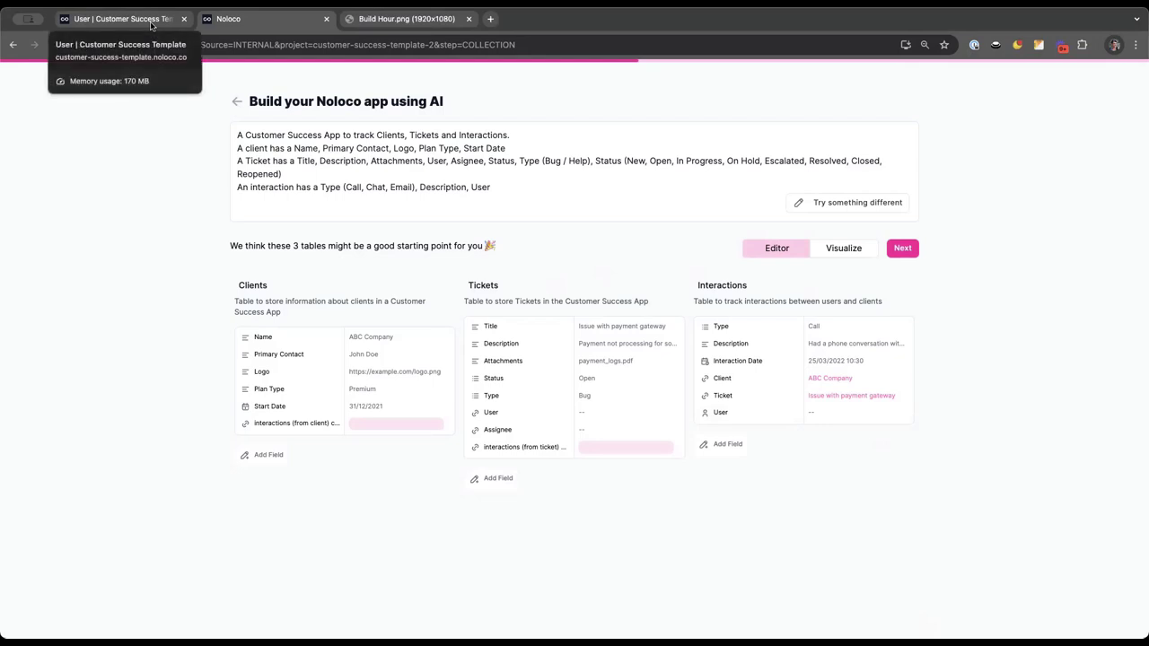
Start a new Noloco table storing Client in the Customer Success Template data
click(150, 21)
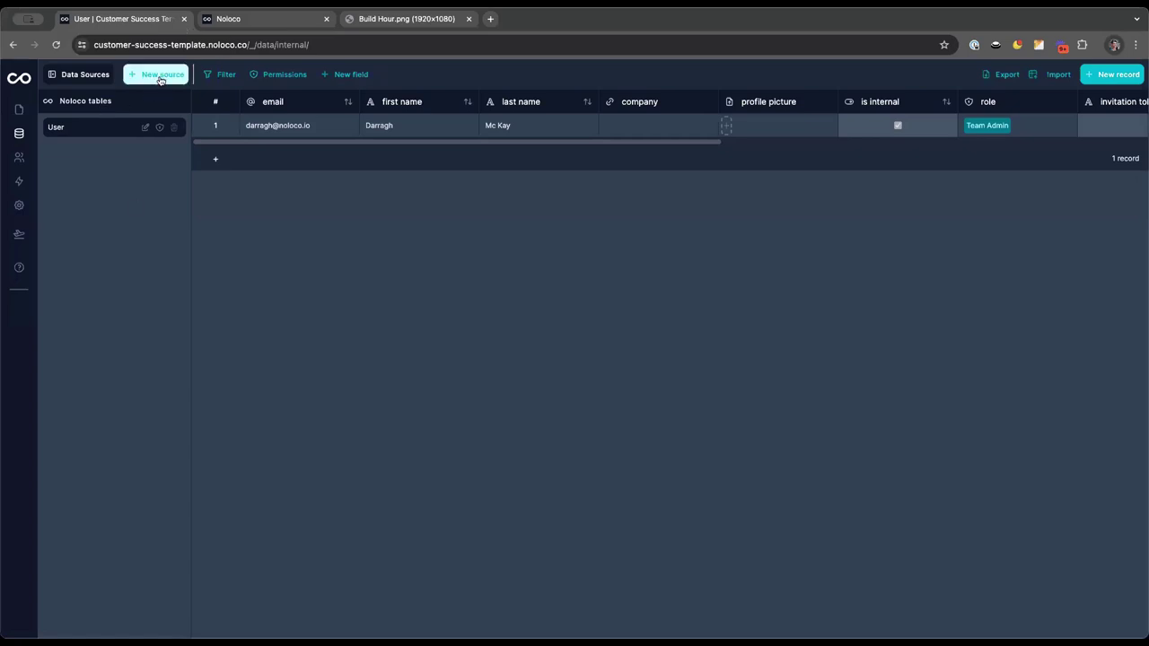
click(161, 80)
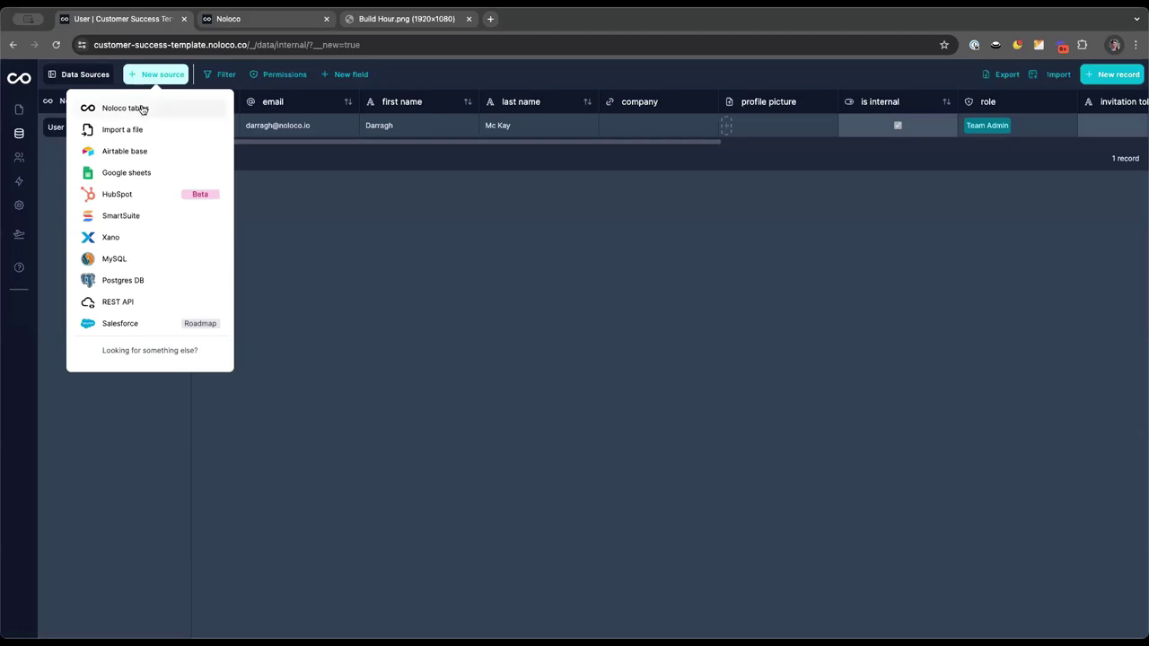
click(126, 108)
click(260, 162)
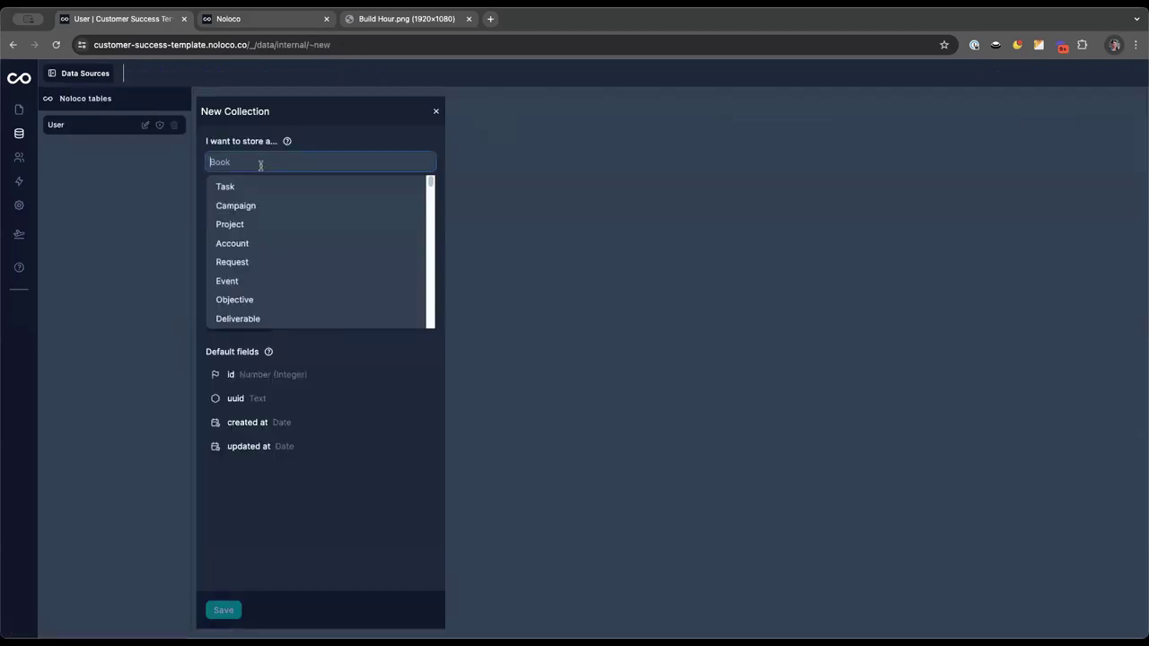
text(Clien)
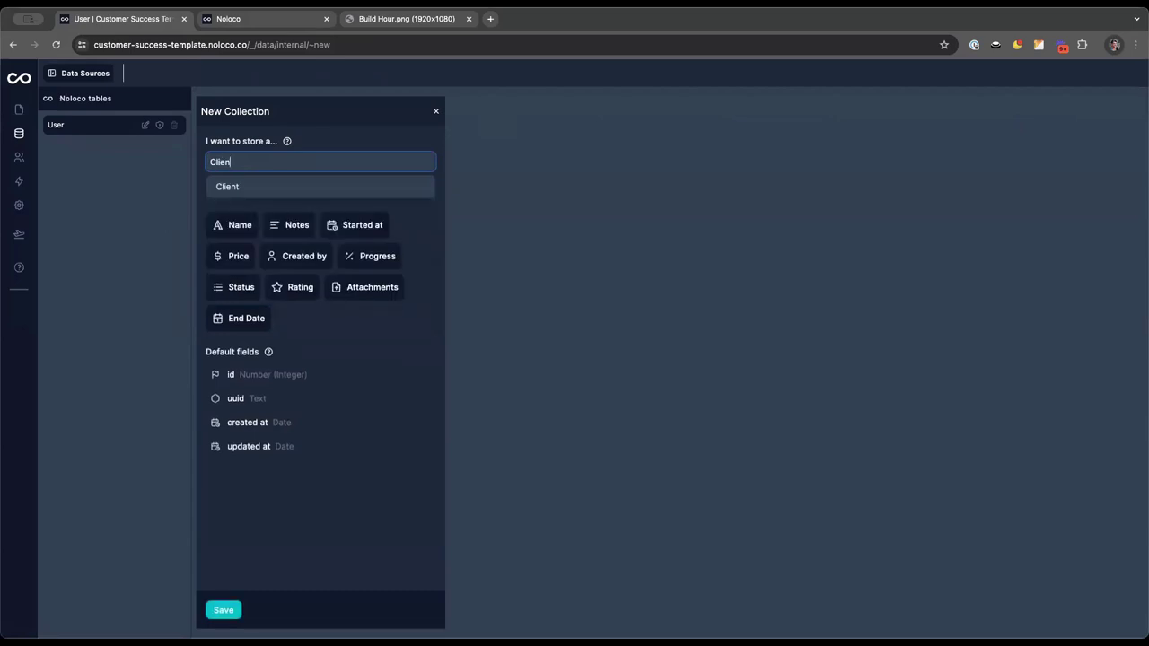
text(t)
click(255, 187)
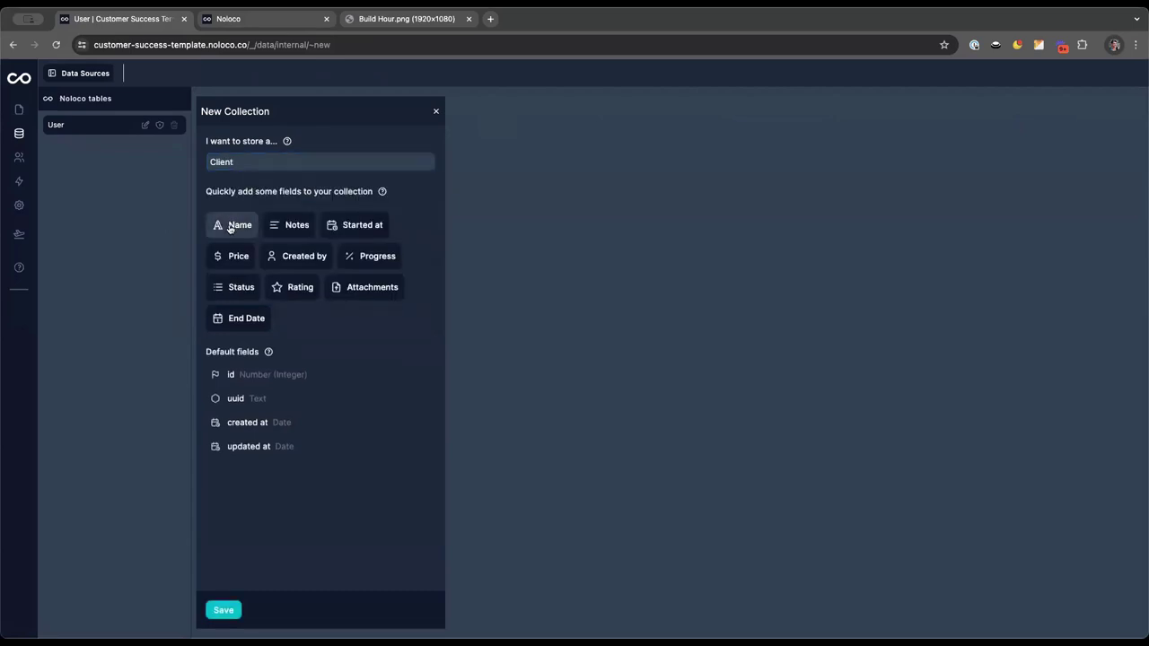
Include Name, Status and Started at fields and save the Client table
click(231, 226)
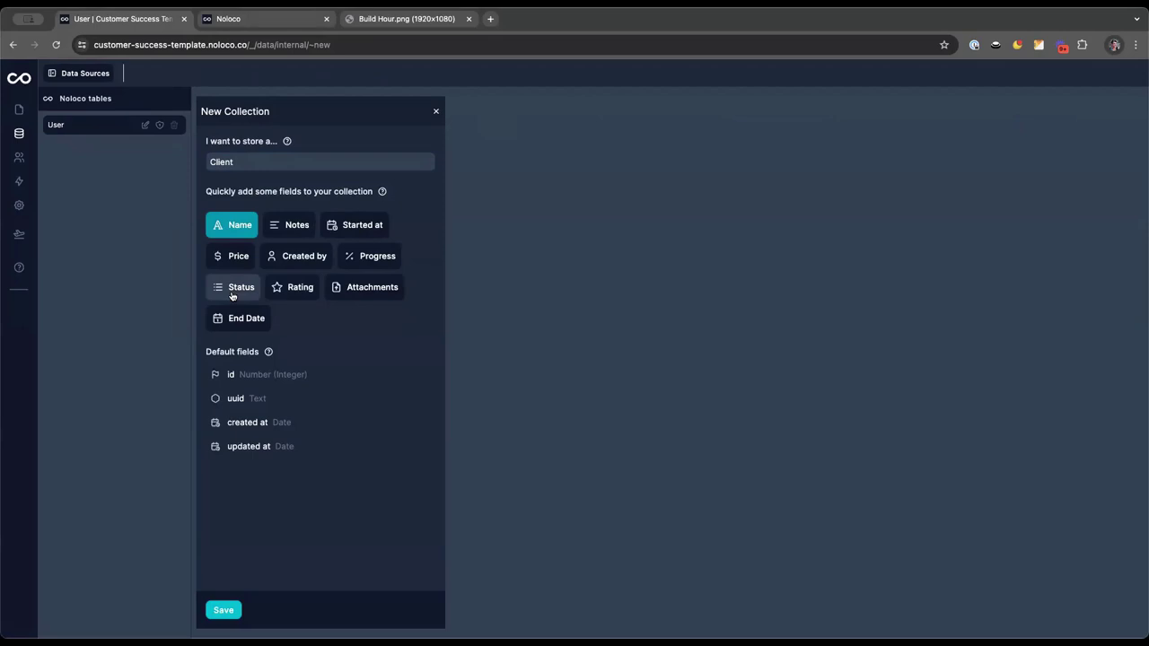
click(231, 294)
click(375, 229)
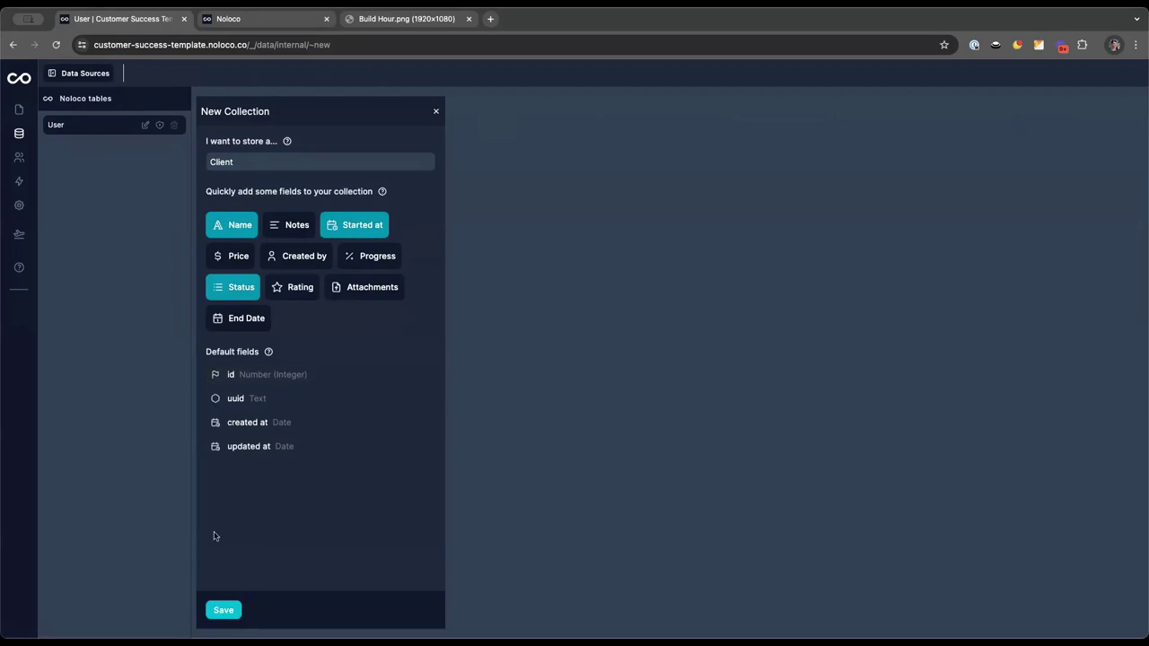
click(224, 611)
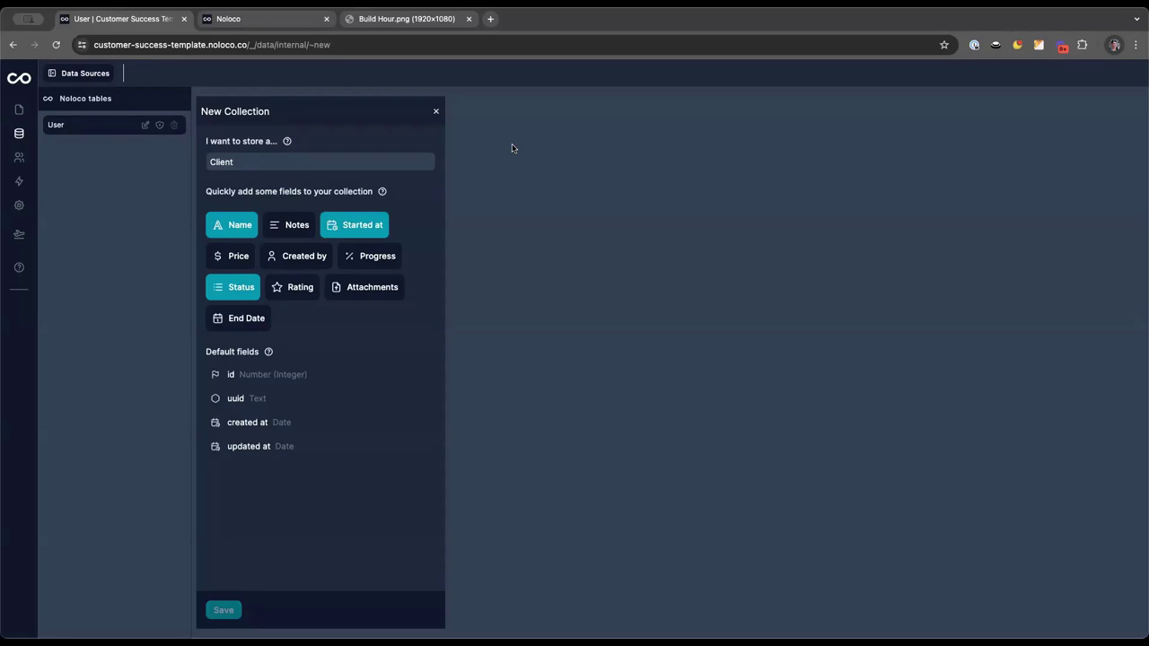
key(Return)
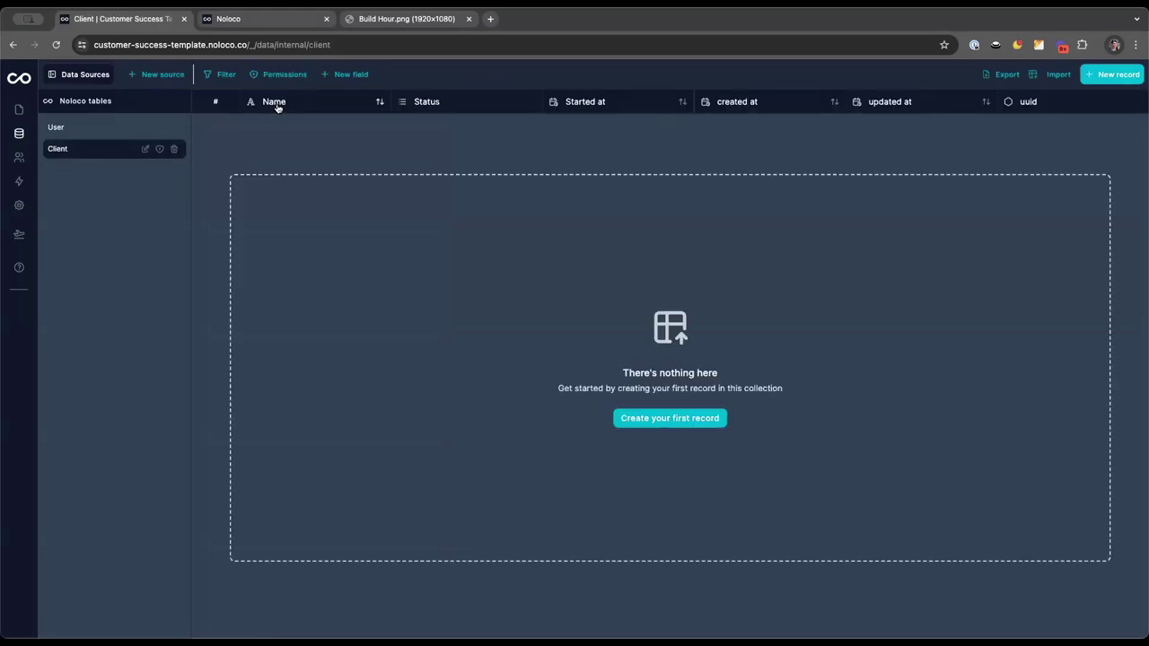
Rename Status options Todo, In progress, Complete to Active, Inactive, Onboarding, moving Onboarding first
click(433, 107)
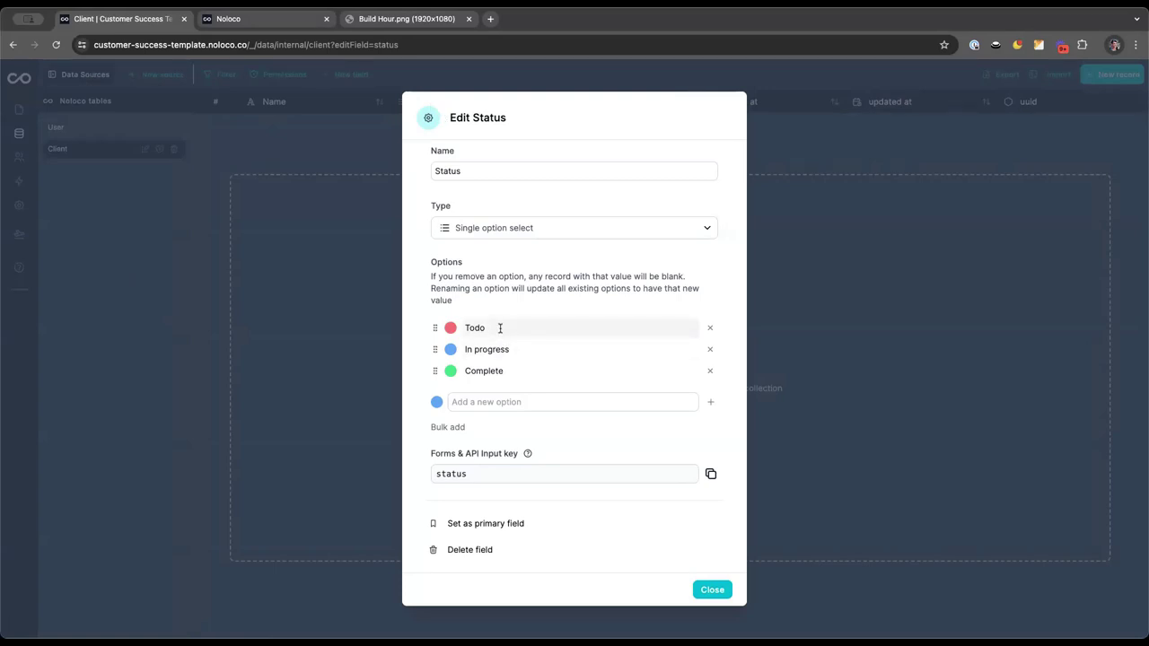
click(500, 329)
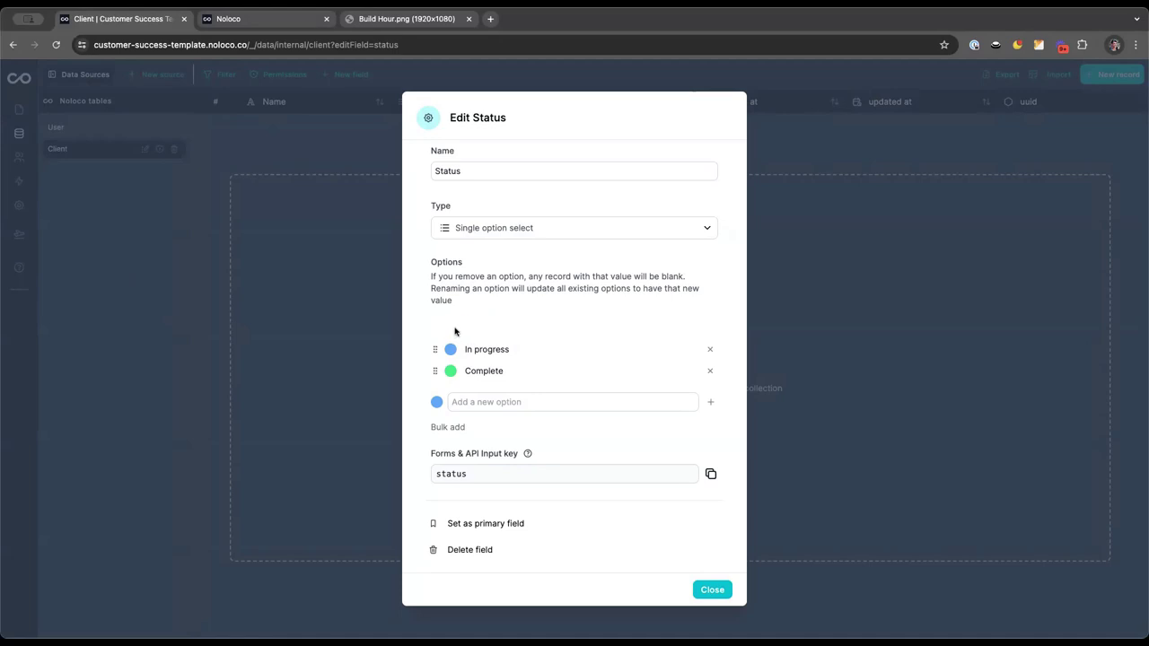
double_click(484, 328)
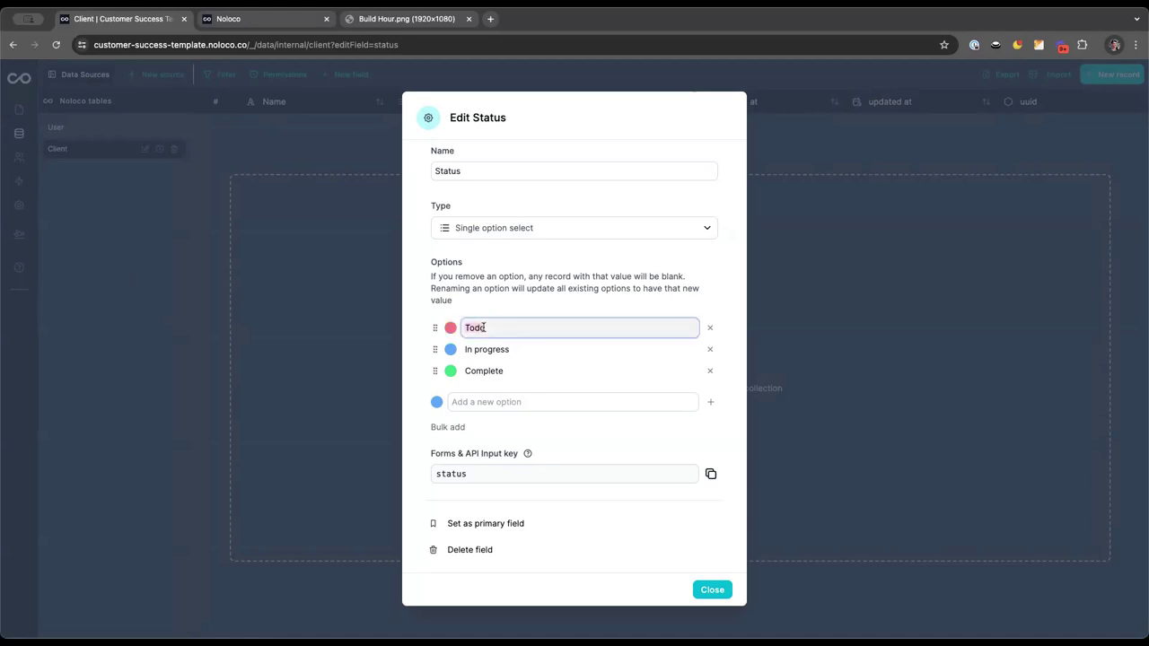
text(Active)
click(491, 347)
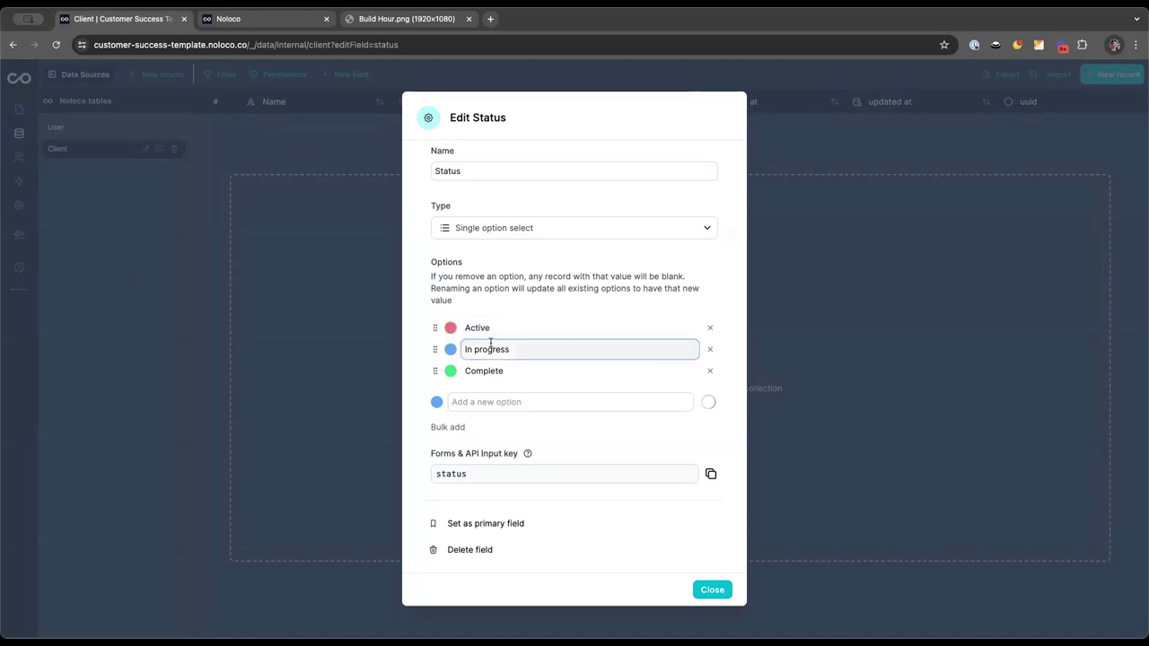
triple_click(491, 348)
text(In)
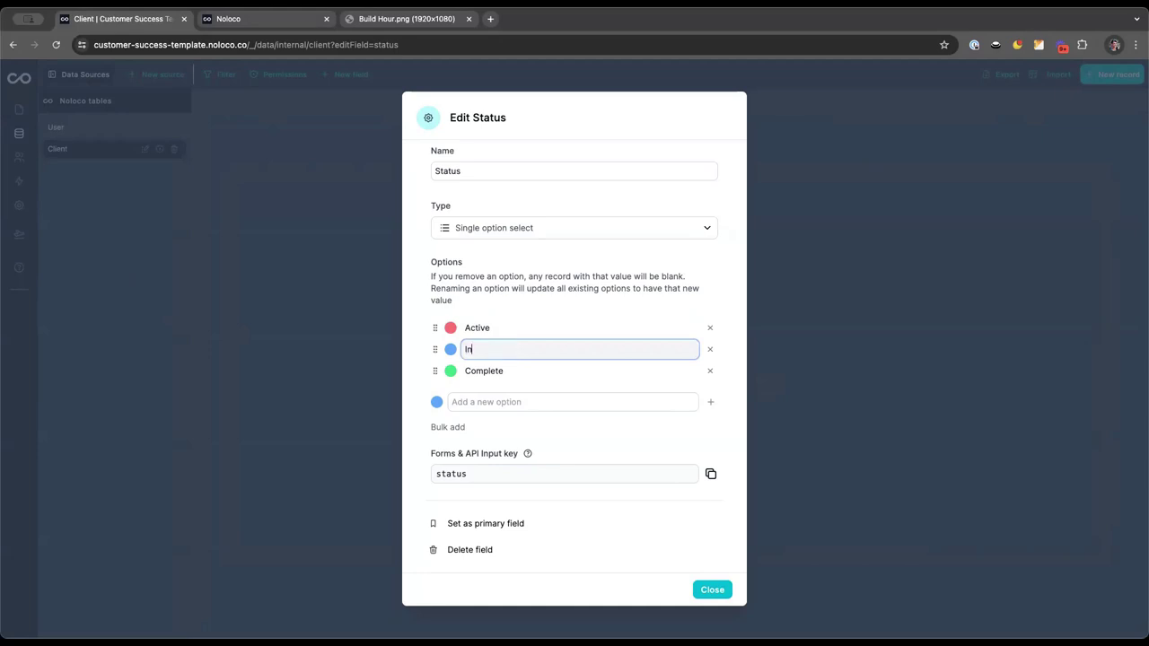
text(active)
double_click(500, 370)
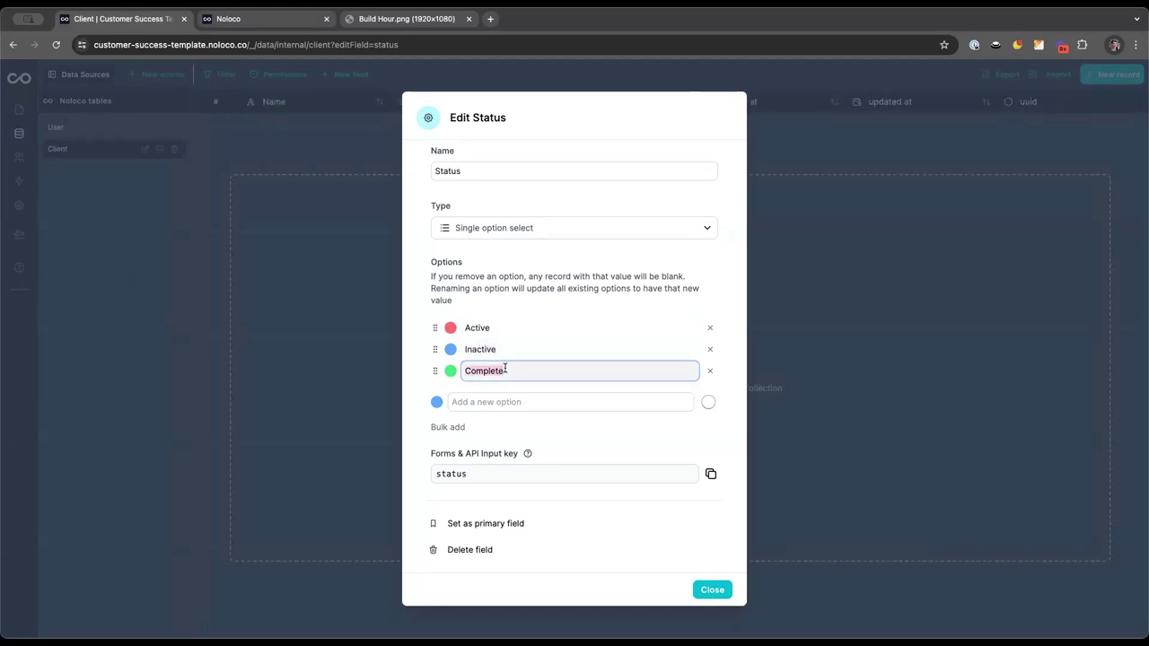
text(Onboarding)
drag(436, 371, 489, 332)
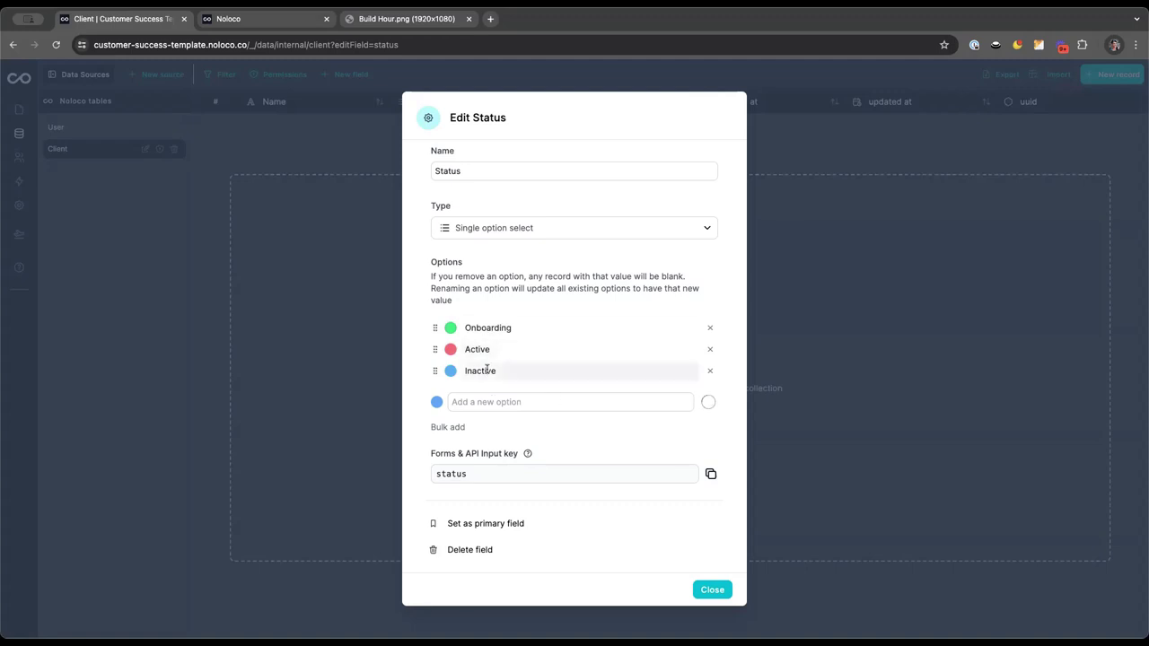
click(714, 589)
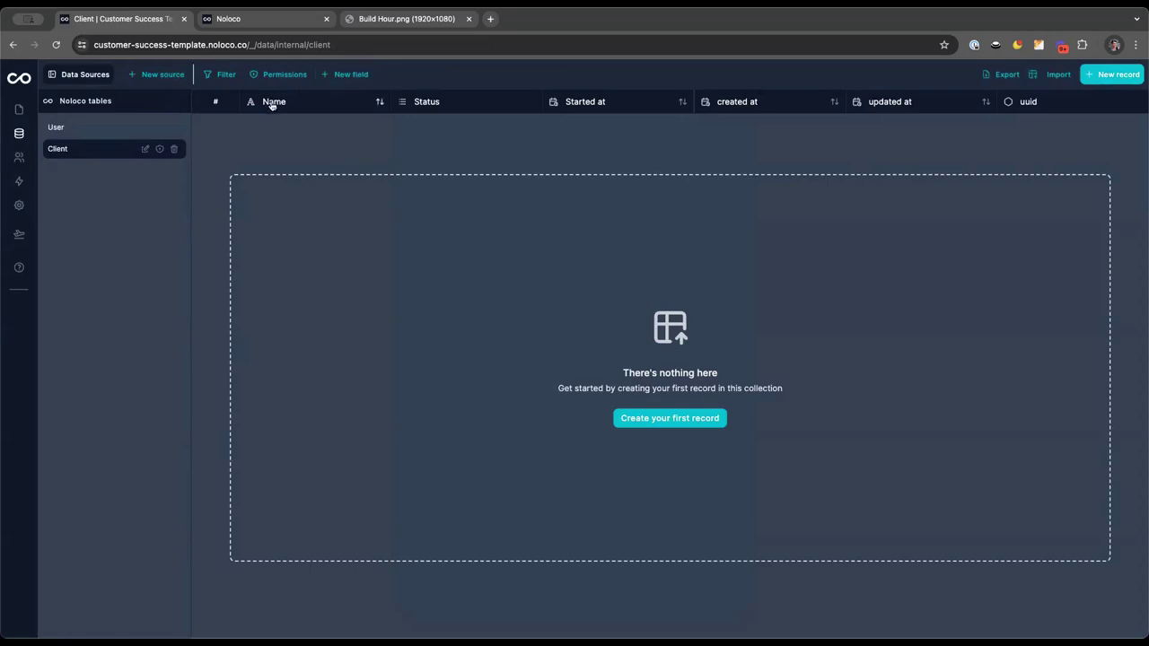
Create a Logo field of type File/Upload next to Name, Status and Started at
click(334, 79)
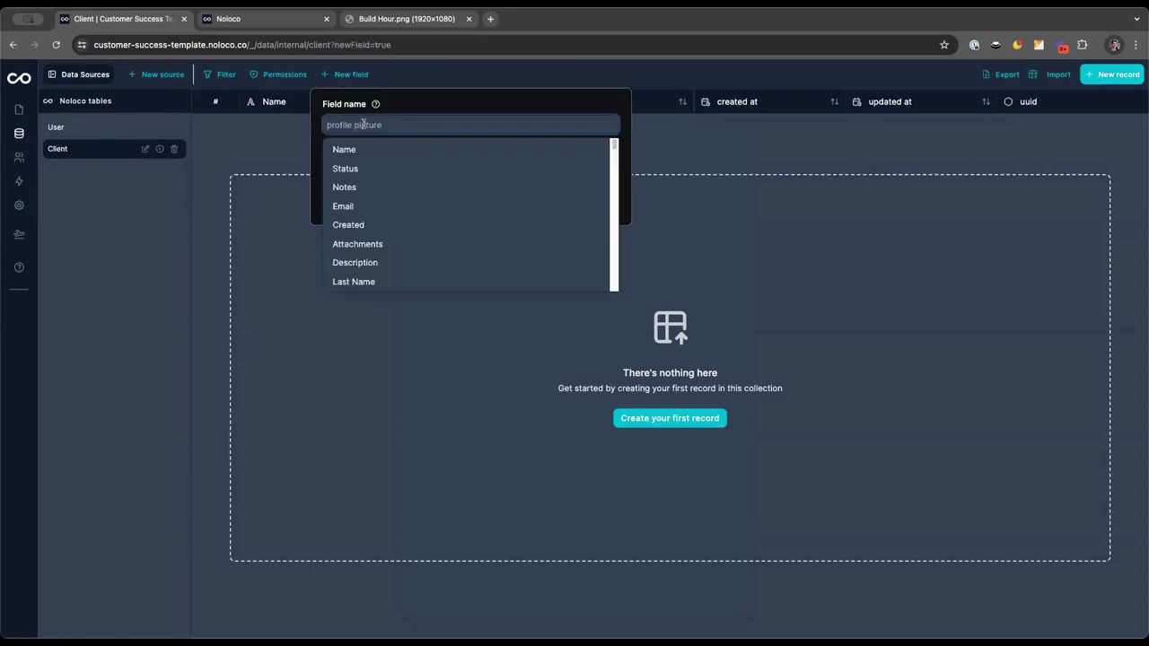
text(Logo)
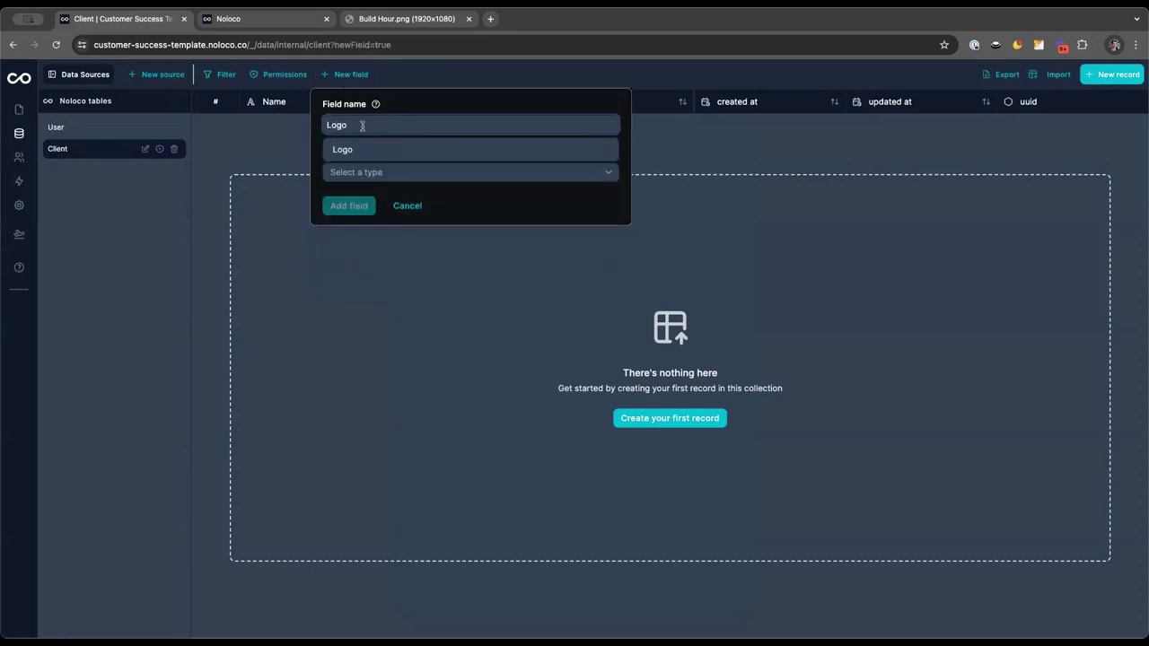
click(363, 150)
click(372, 172)
scroll(379, 257, down, 5)
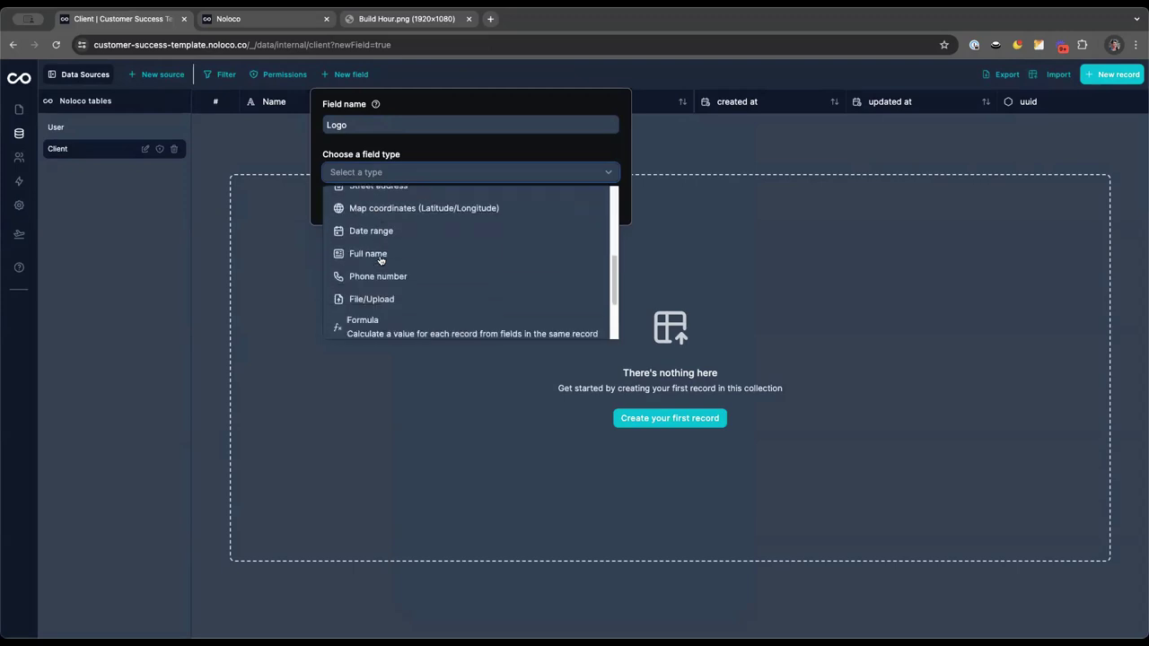
scroll(379, 257, down, 1)
click(386, 272)
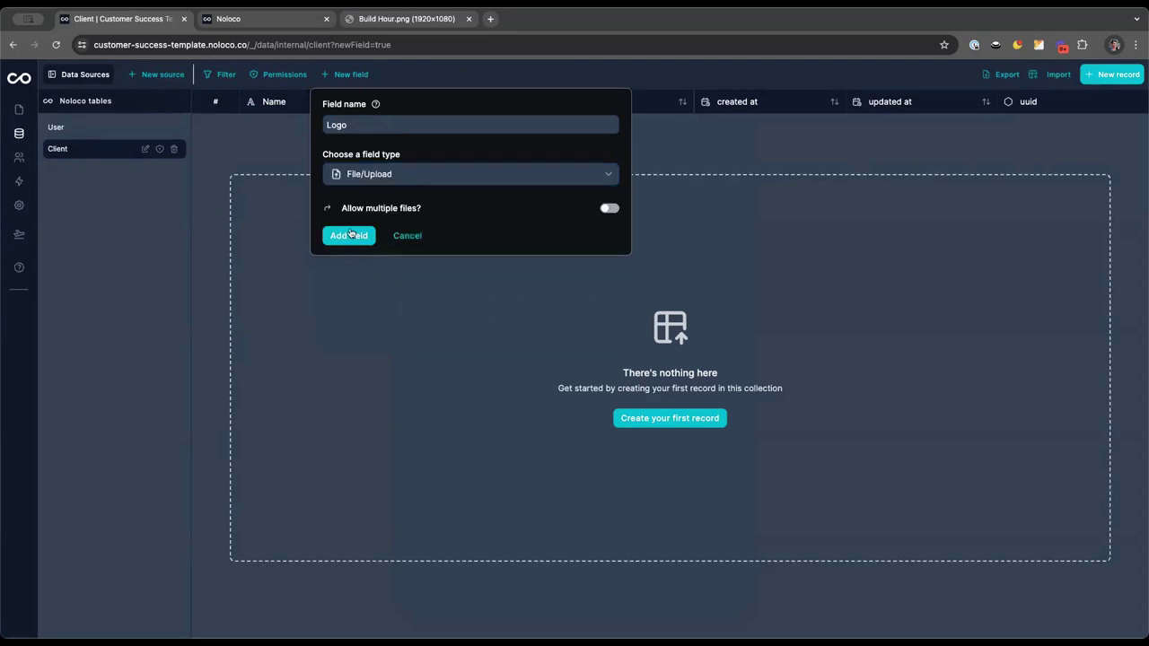
drag(341, 208, 434, 210)
click(433, 210)
click(344, 238)
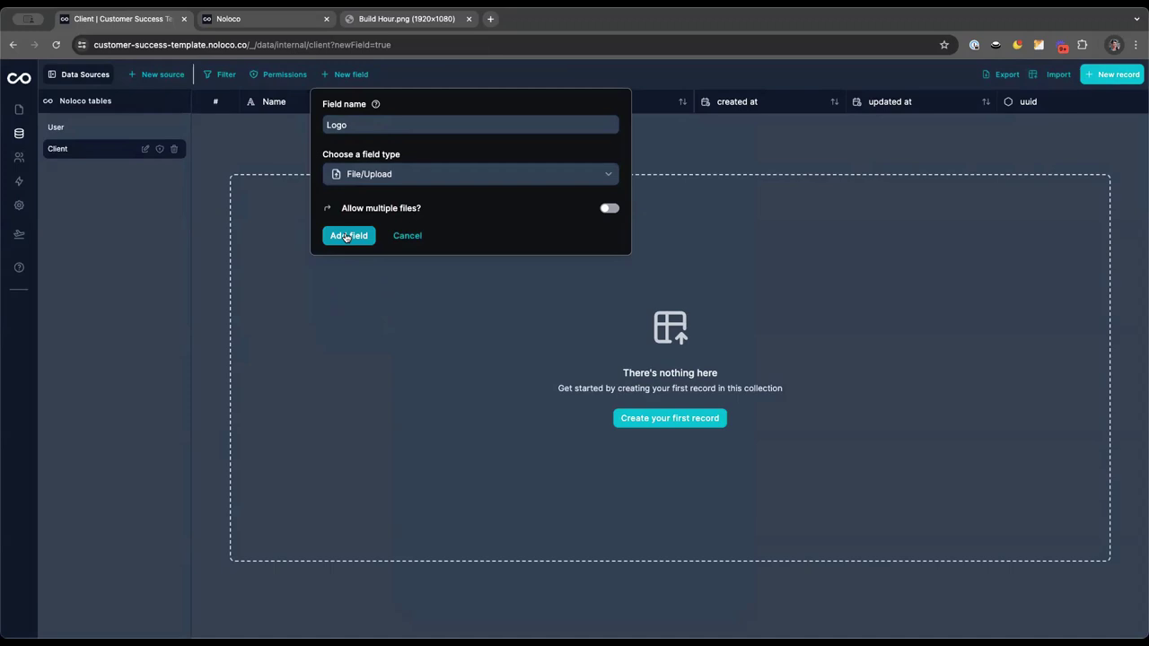
click(346, 236)
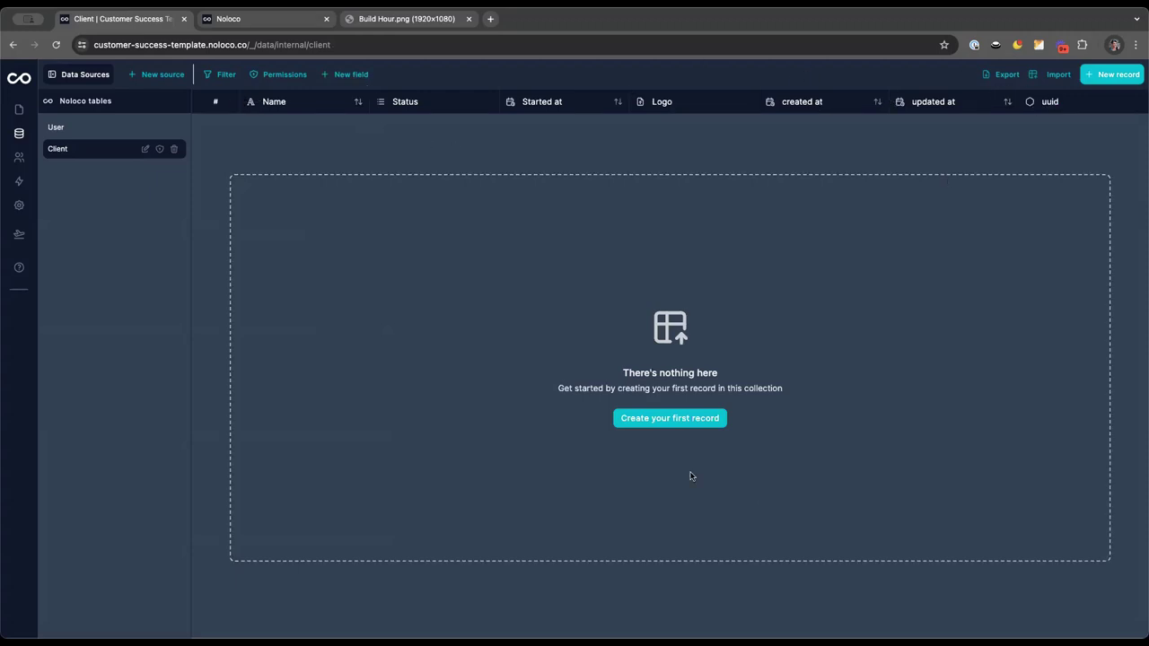
Create client Keystone Construction with Onboarding status and an 11/07/2024 start date
click(674, 419)
click(551, 269)
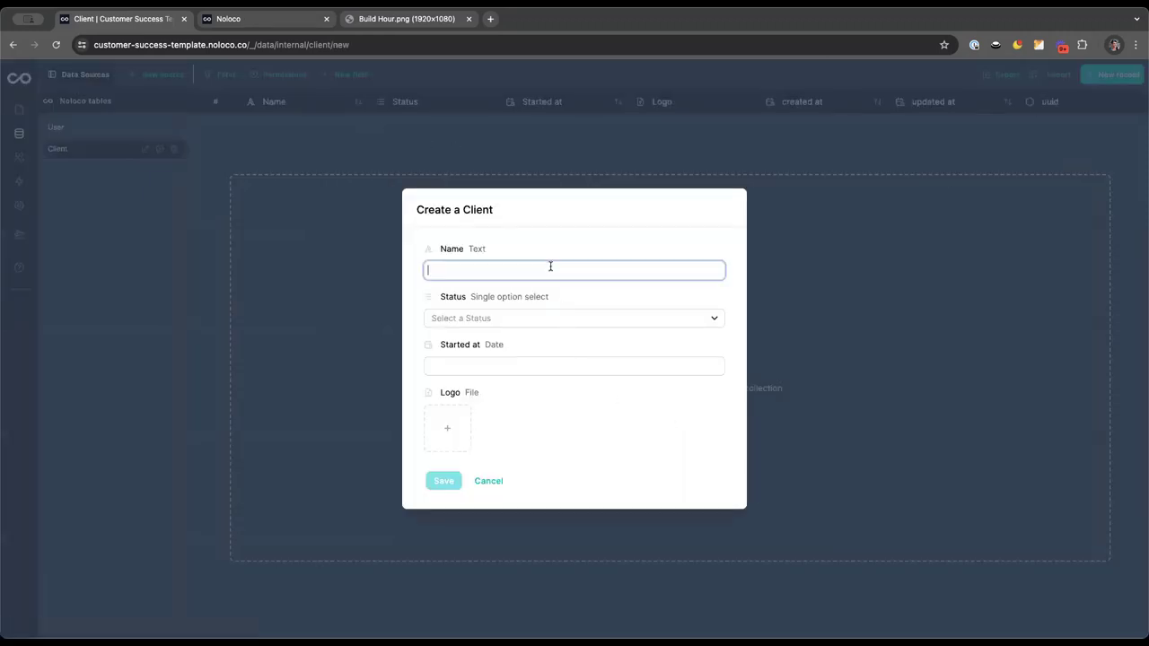
text(Keys)
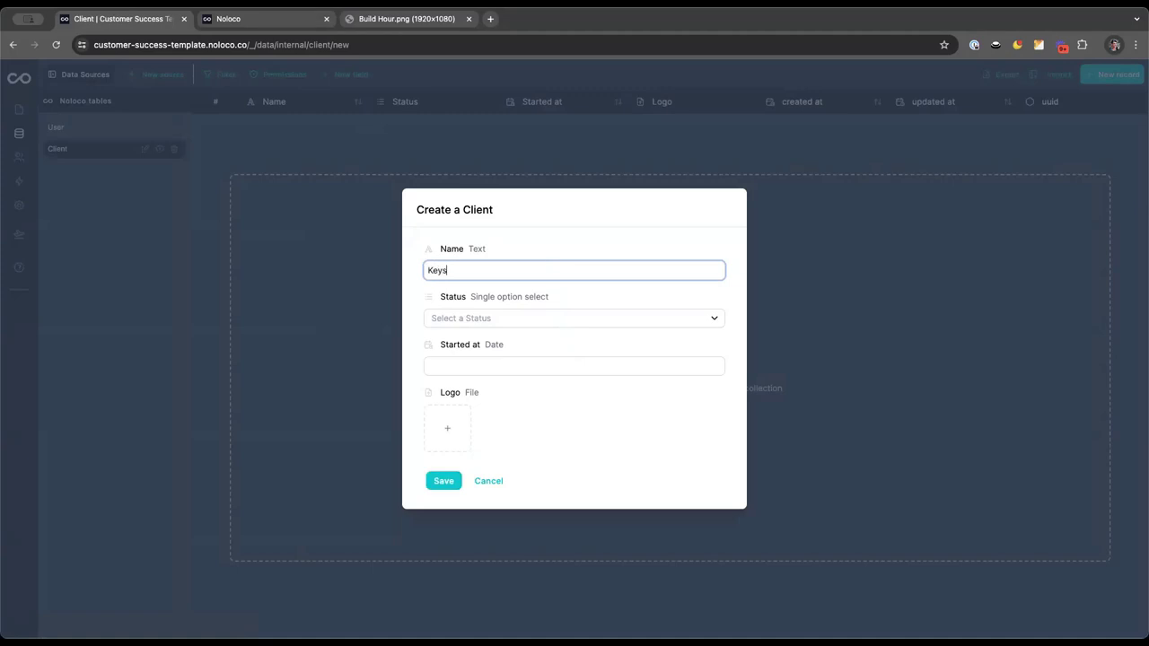
text(tone Construction)
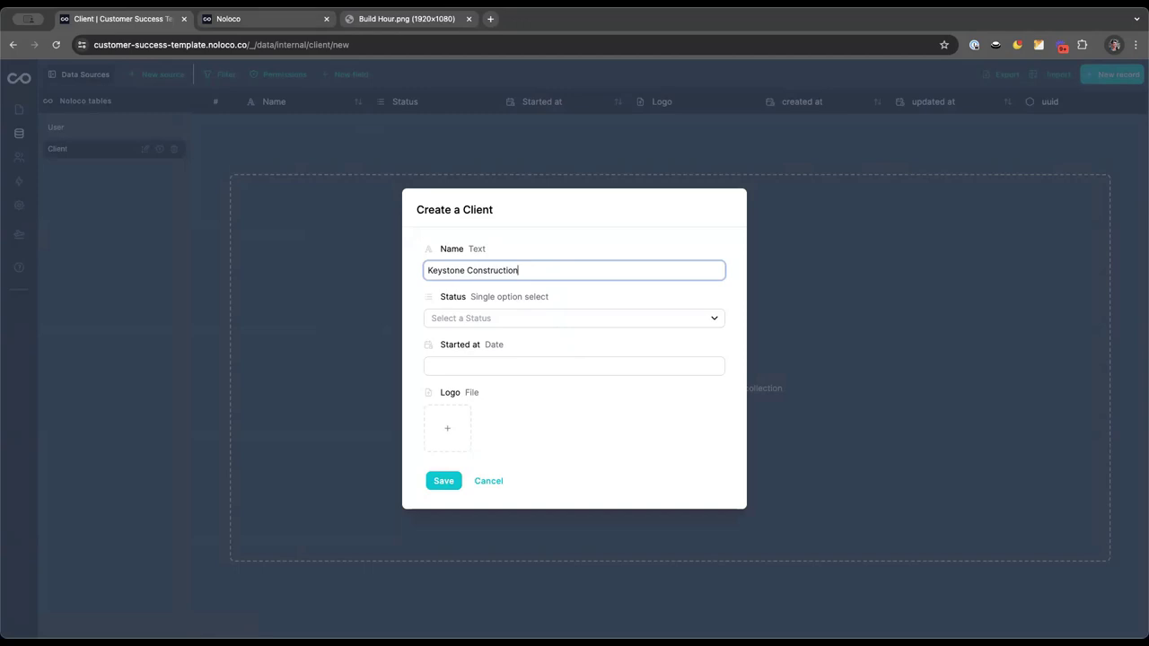
click(513, 319)
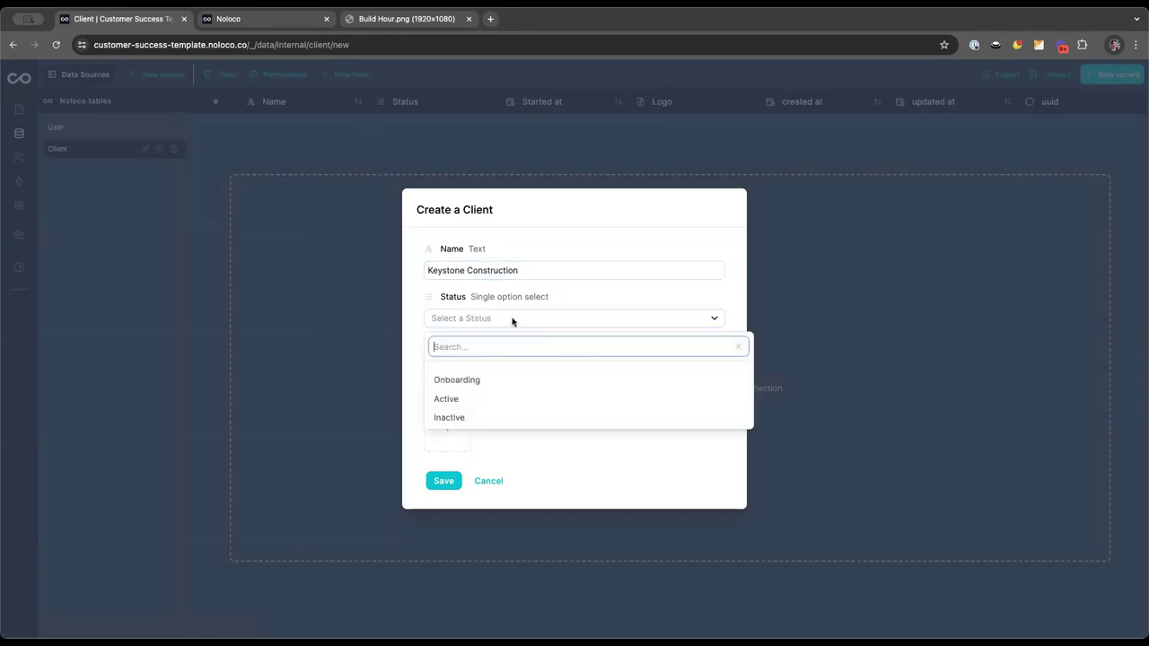
click(482, 379)
click(476, 363)
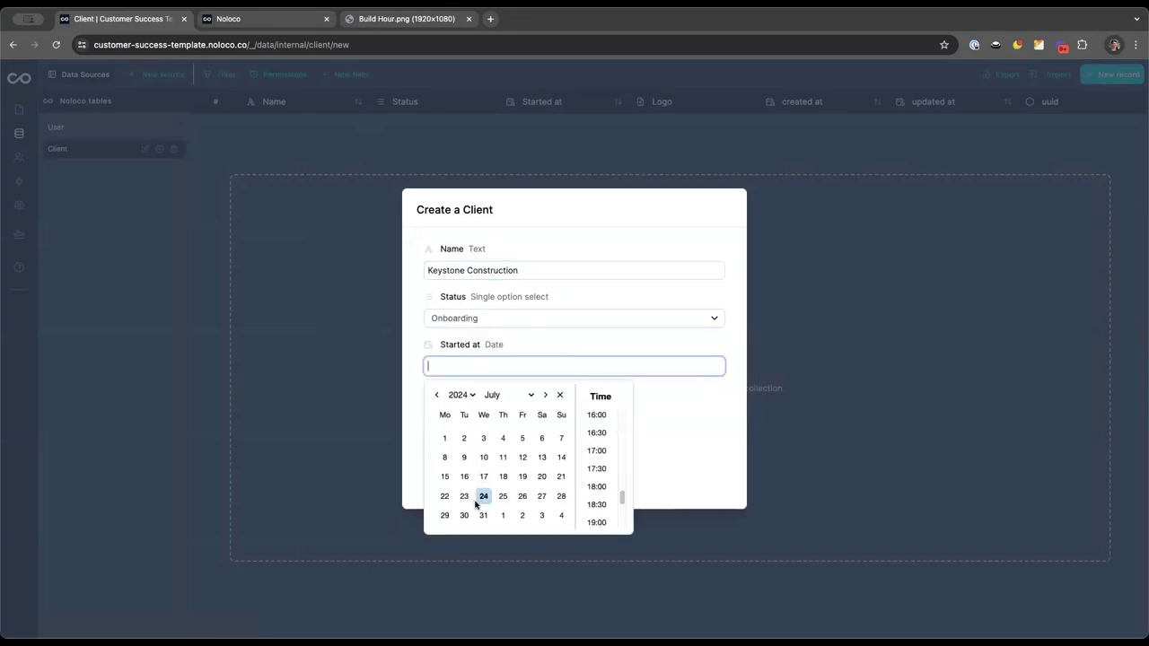
click(501, 458)
click(538, 355)
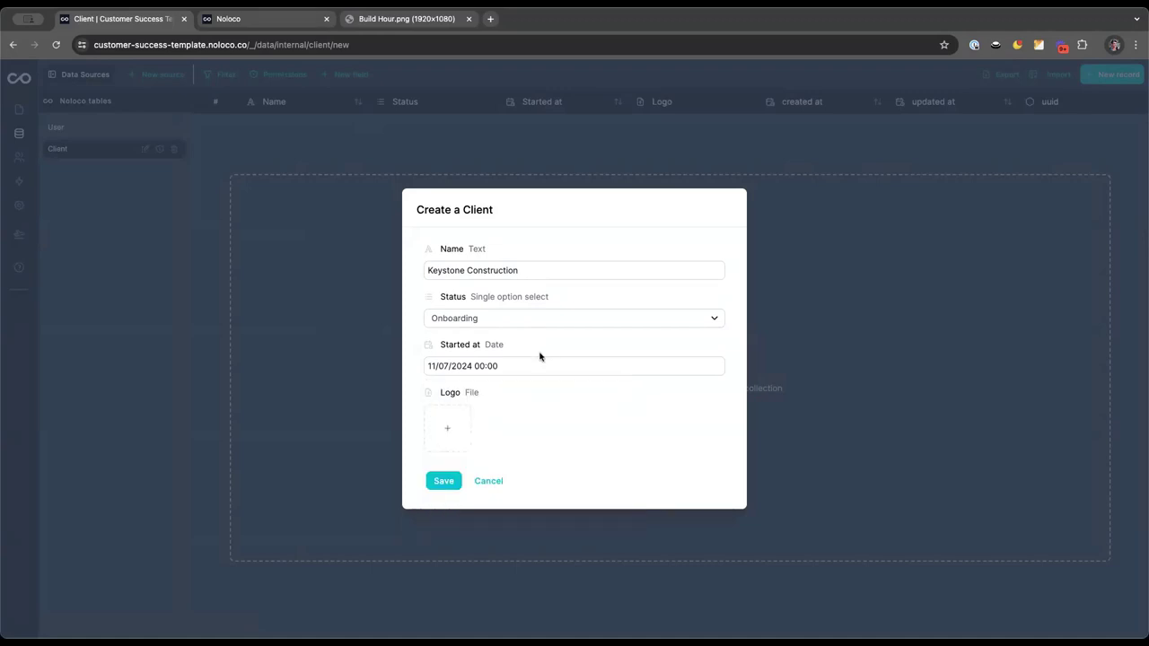
click(440, 483)
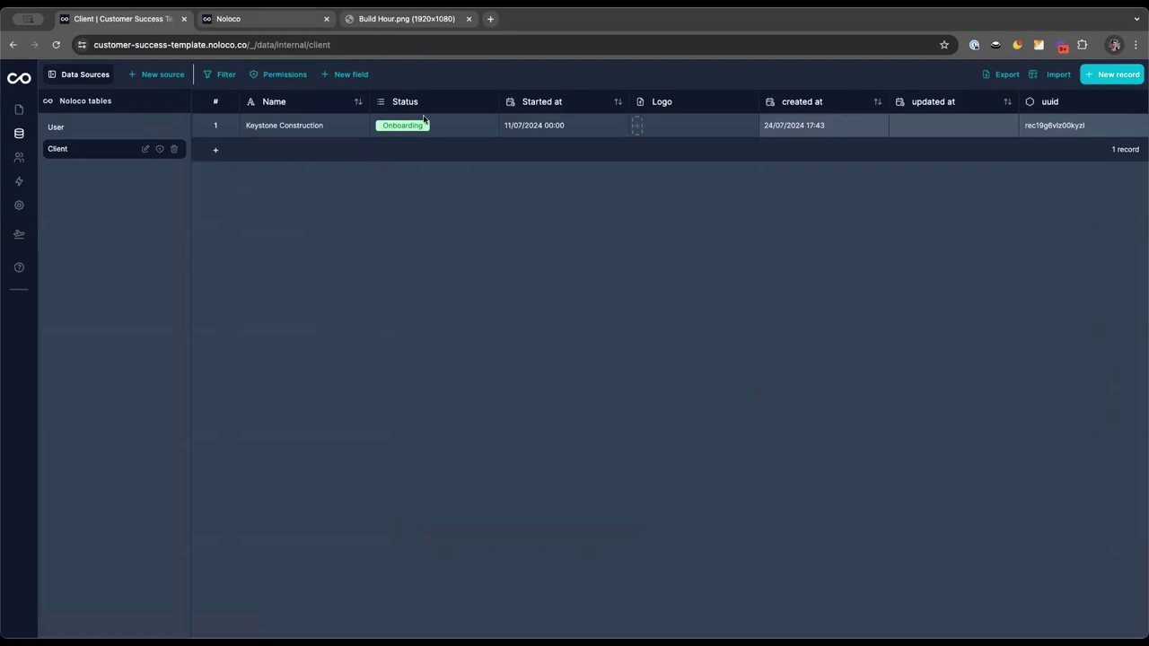
Confirm Onboarding as the client's status, then view the AI app-builder plan
click(462, 123)
click(443, 126)
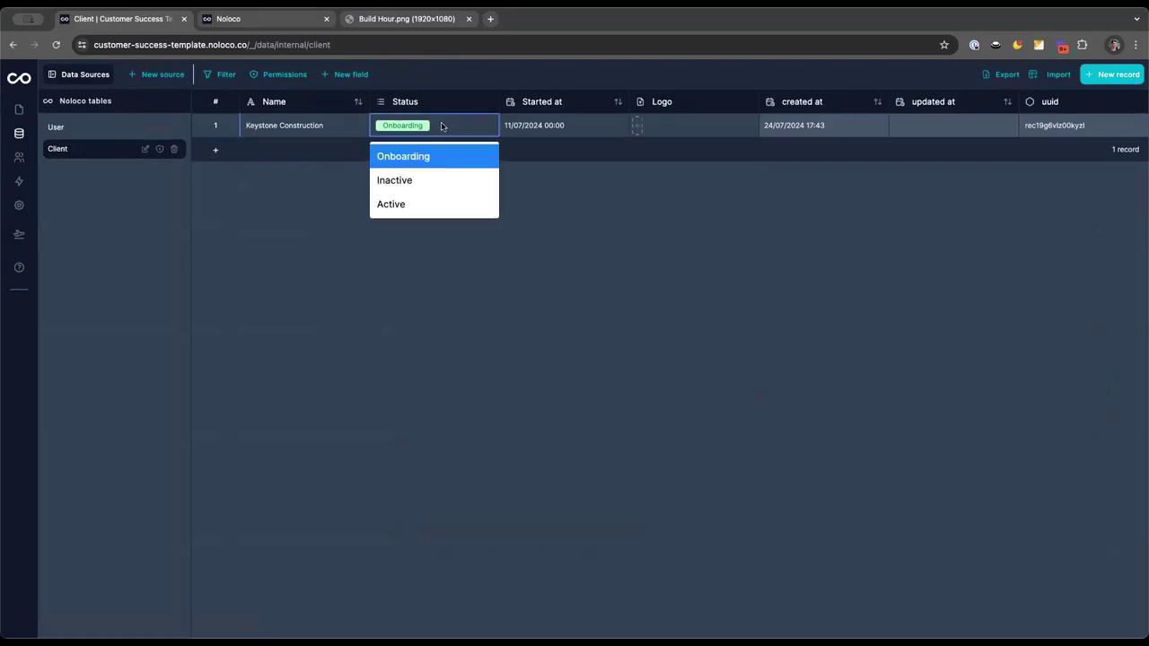
click(319, 226)
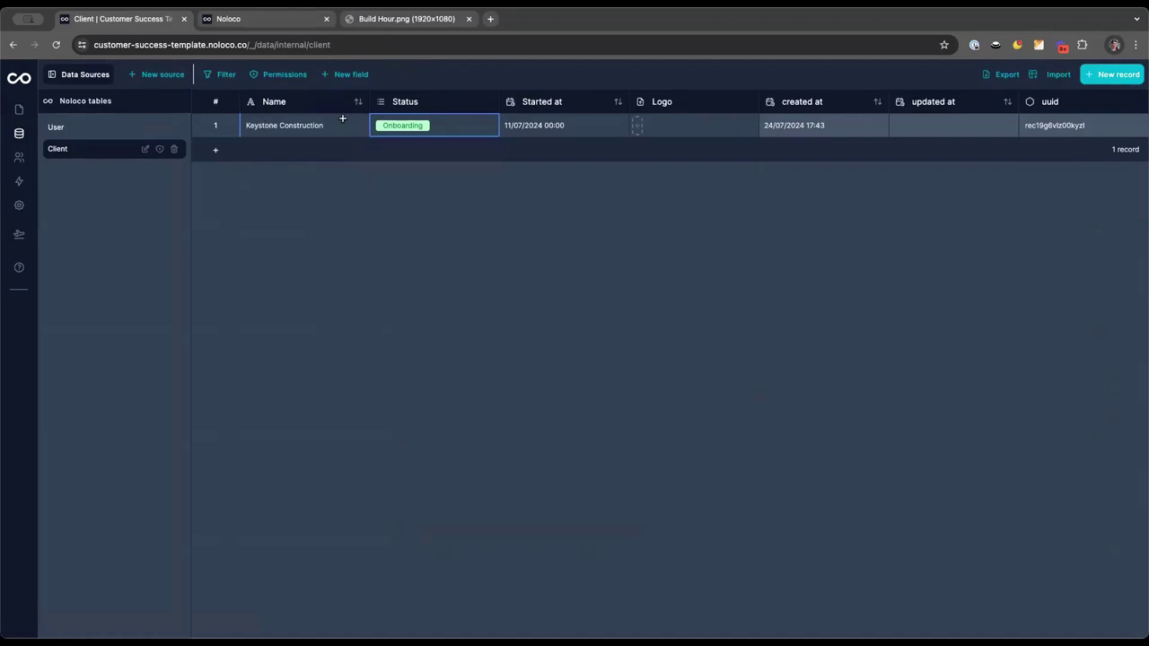
click(262, 18)
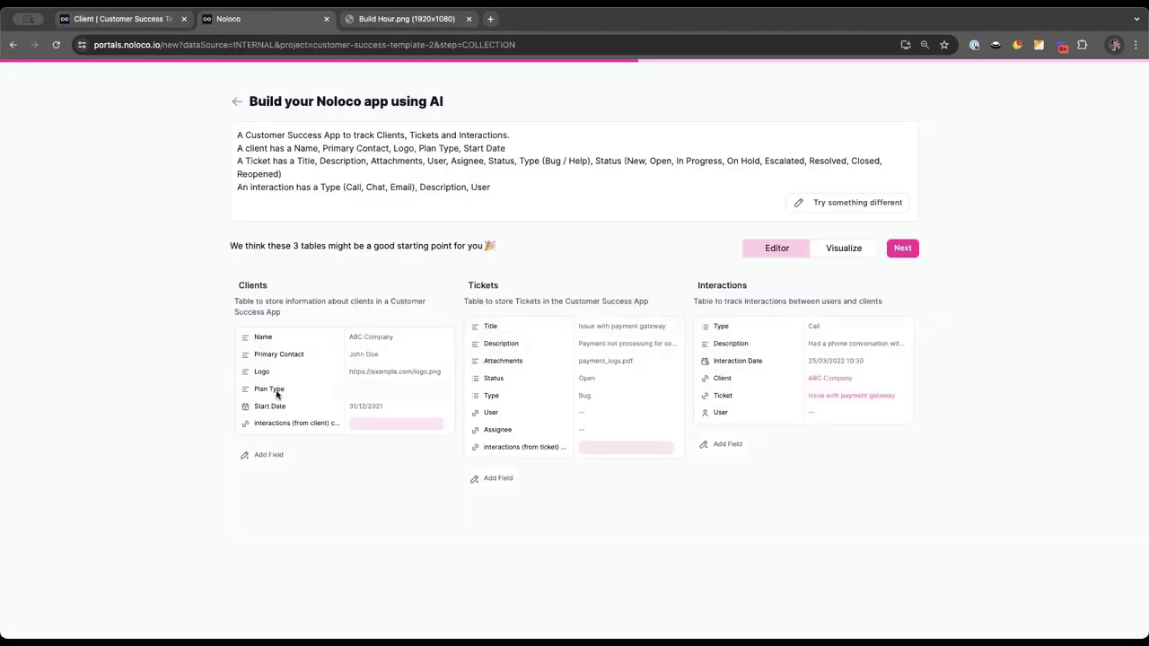
Add a Plan Type field to Client as a single option select
click(129, 18)
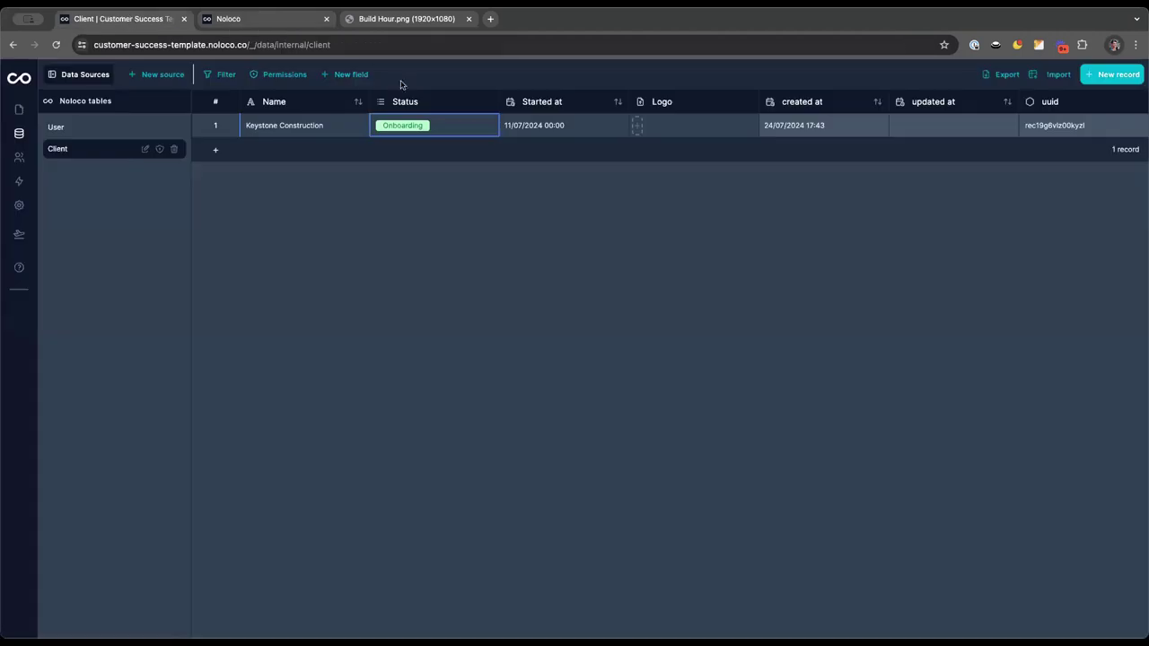
click(345, 73)
click(368, 126)
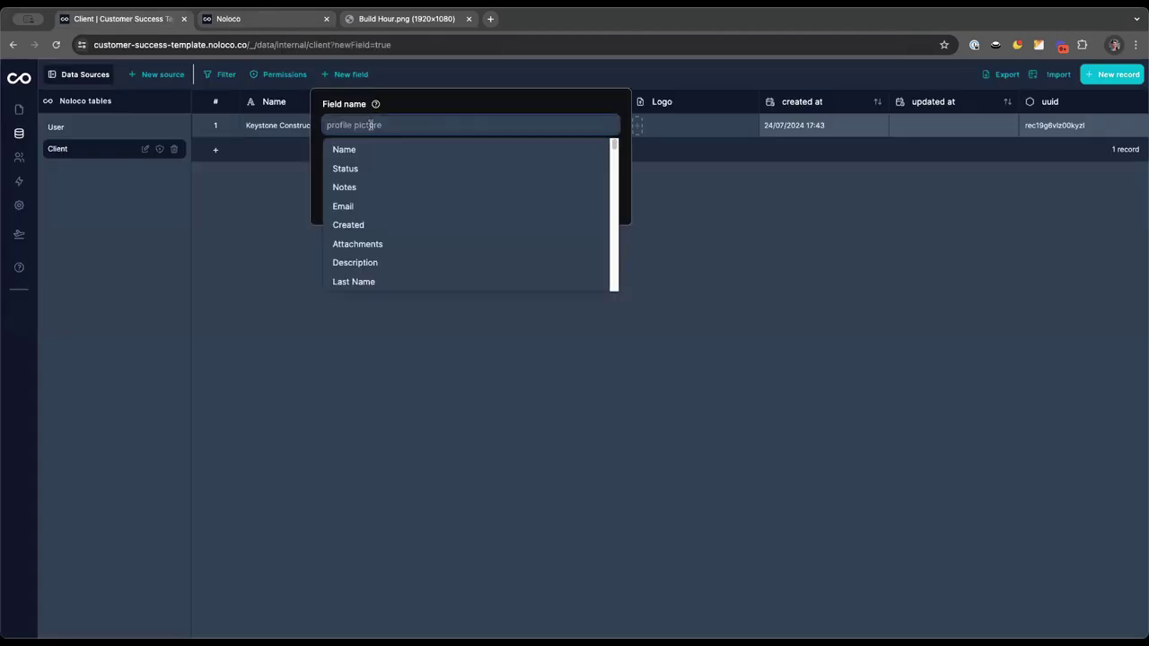
text(Plan Type)
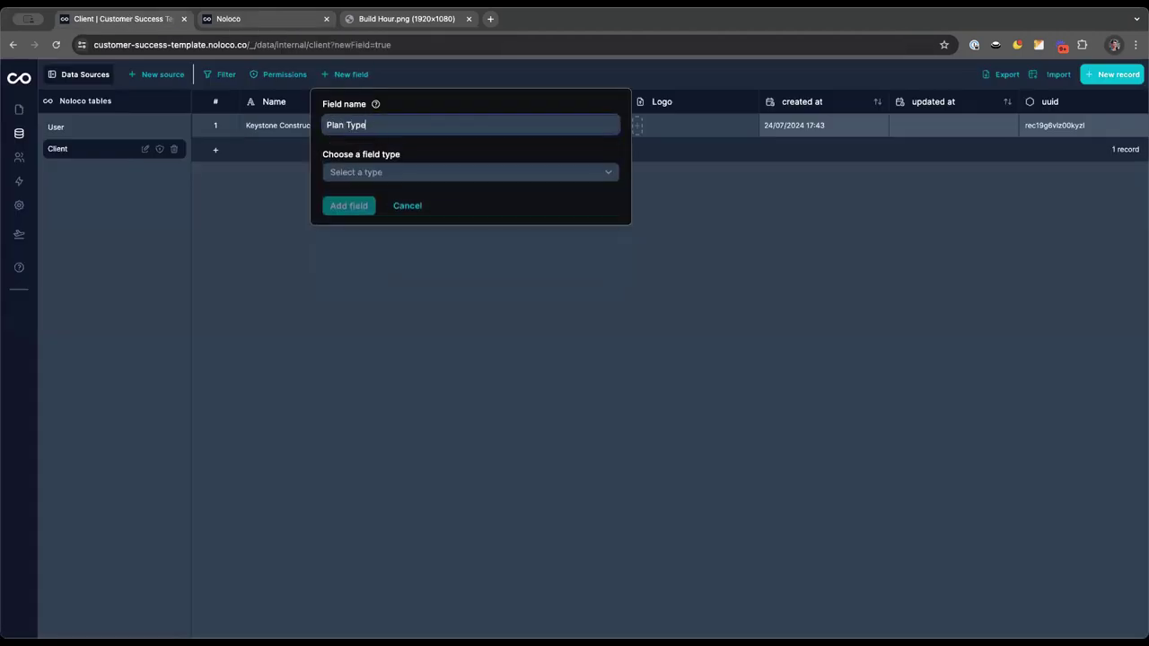
click(386, 171)
scroll(395, 247, down, 3)
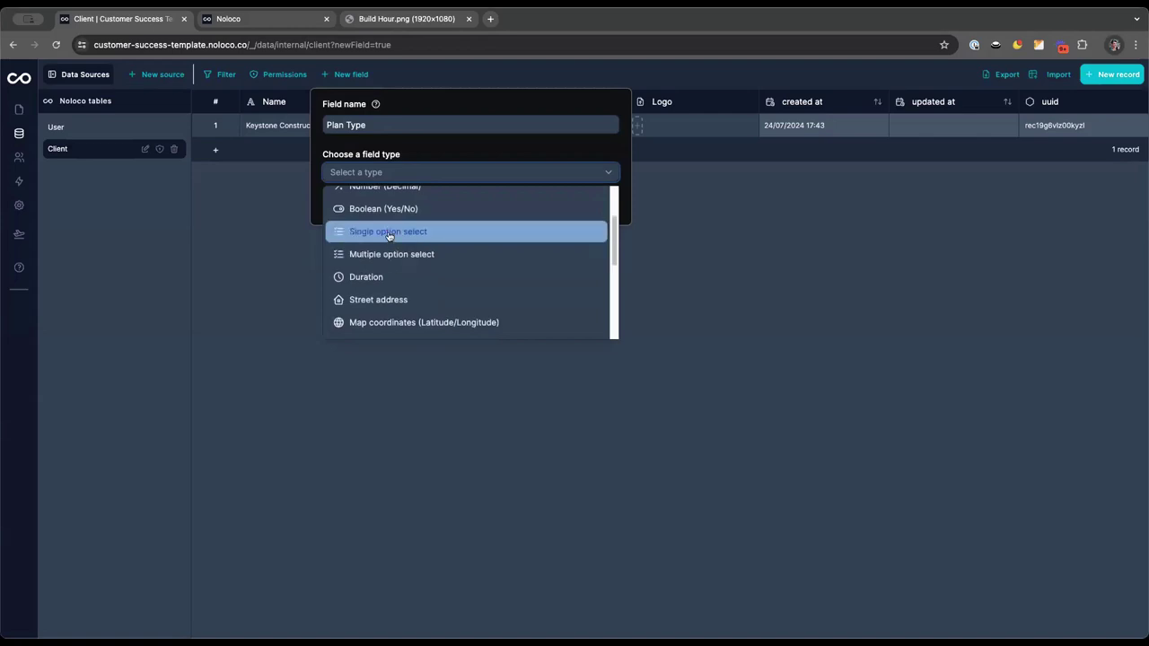
click(389, 232)
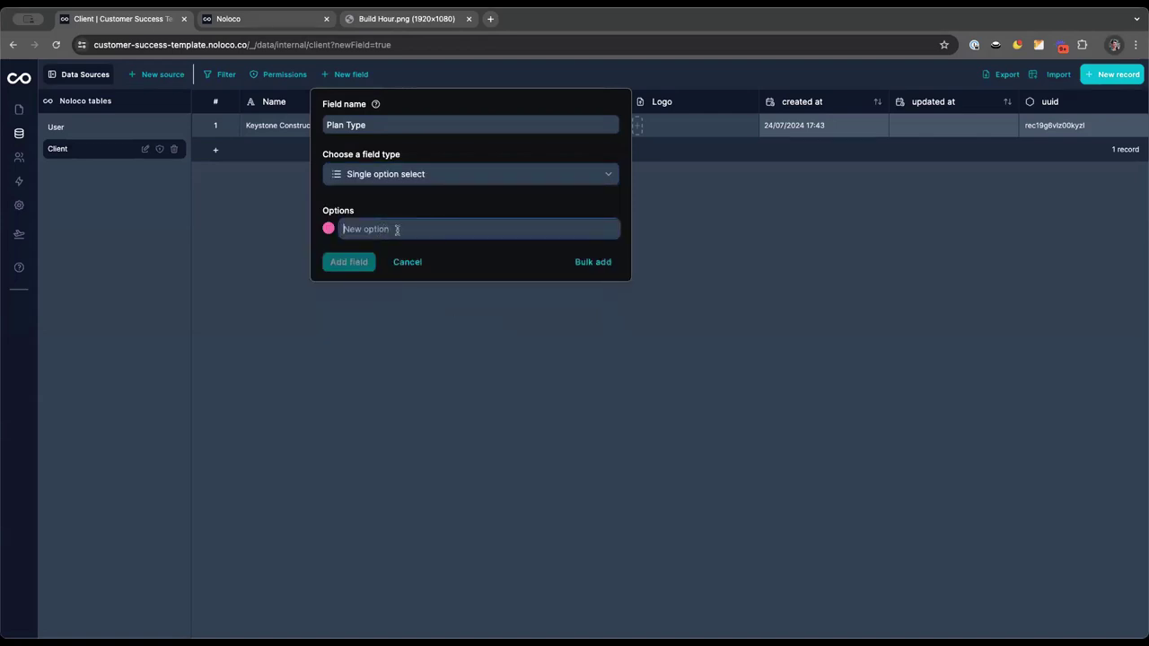
Enter Starter, Pro, Business and Enterprise as the options and create the field
text(Starter)
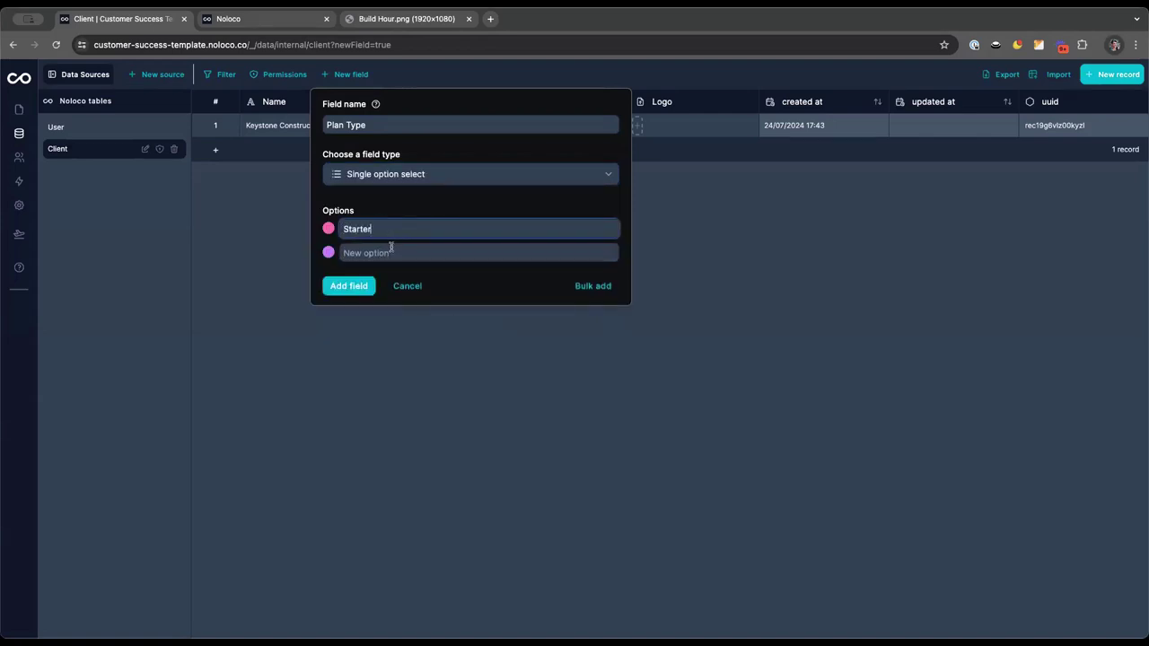
click(389, 249)
text(Pro)
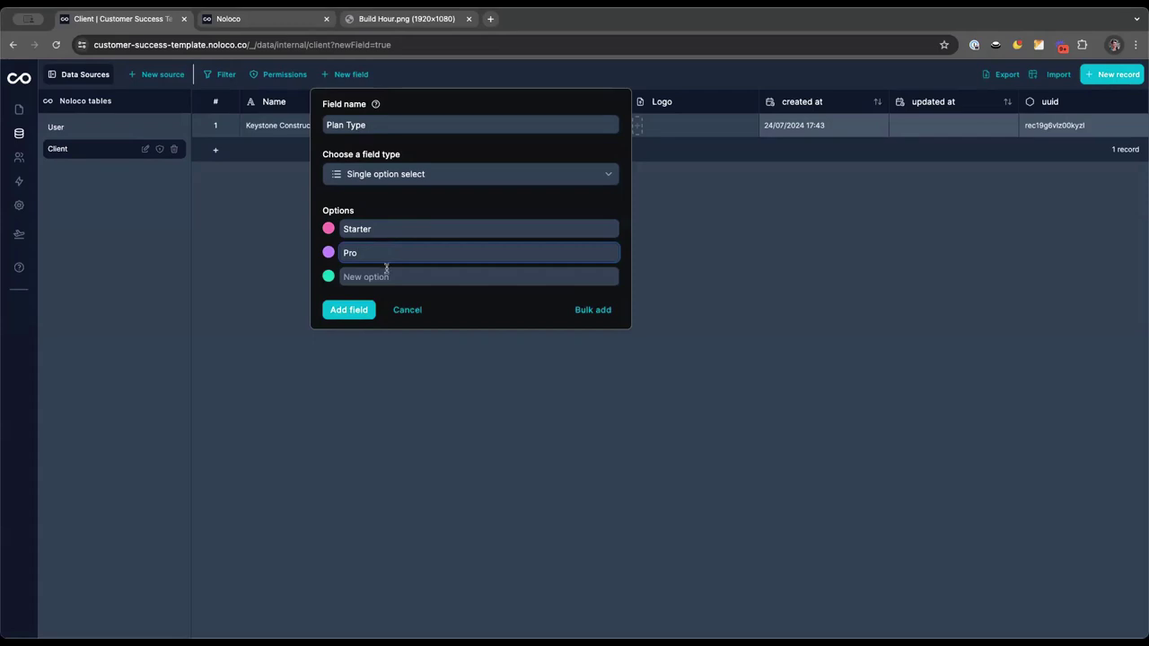
click(387, 275)
text(Business)
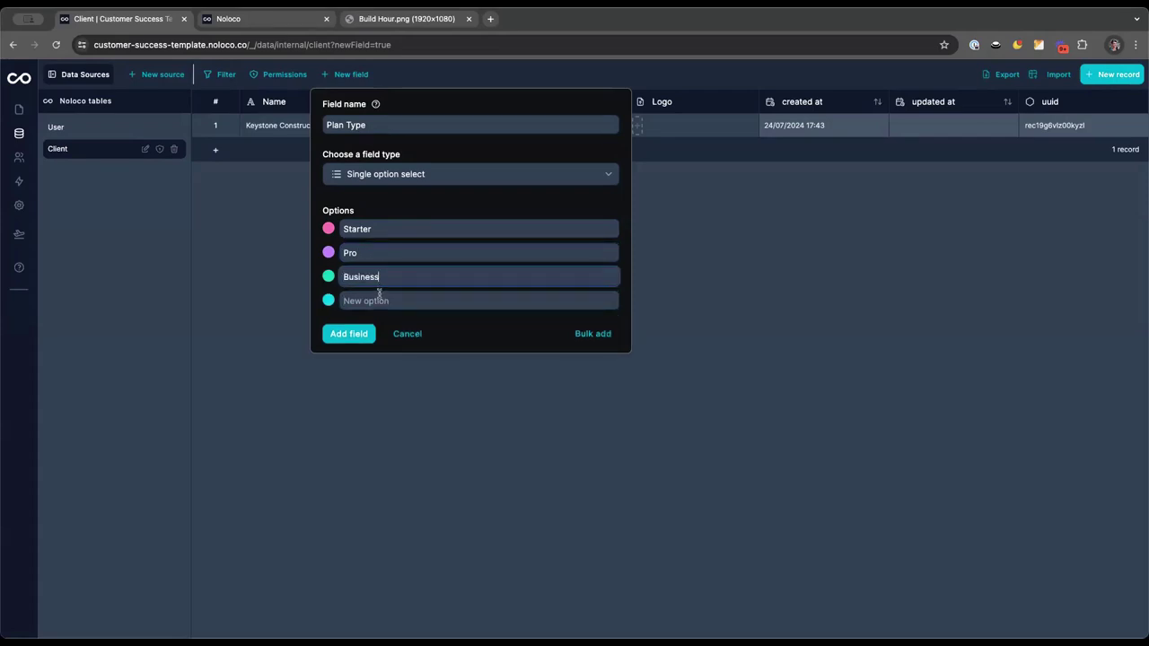
click(379, 296)
text(Enterprise)
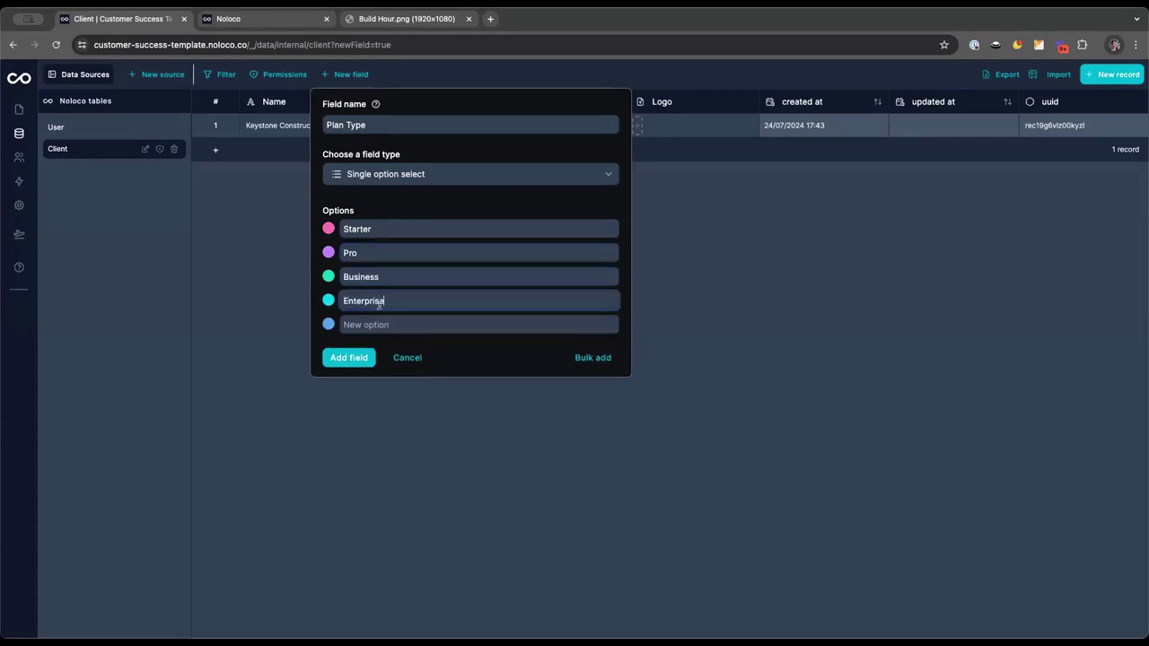
click(355, 356)
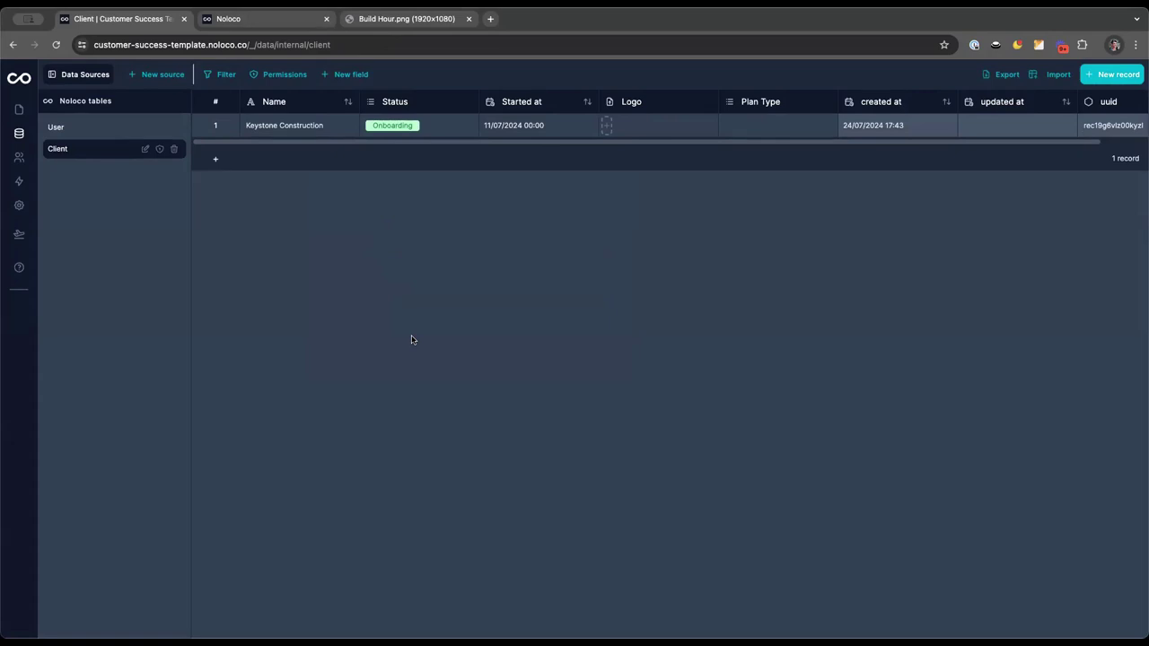
Set Keystone Construction's Plan Type to Pro and glance at the AI plan
click(751, 131)
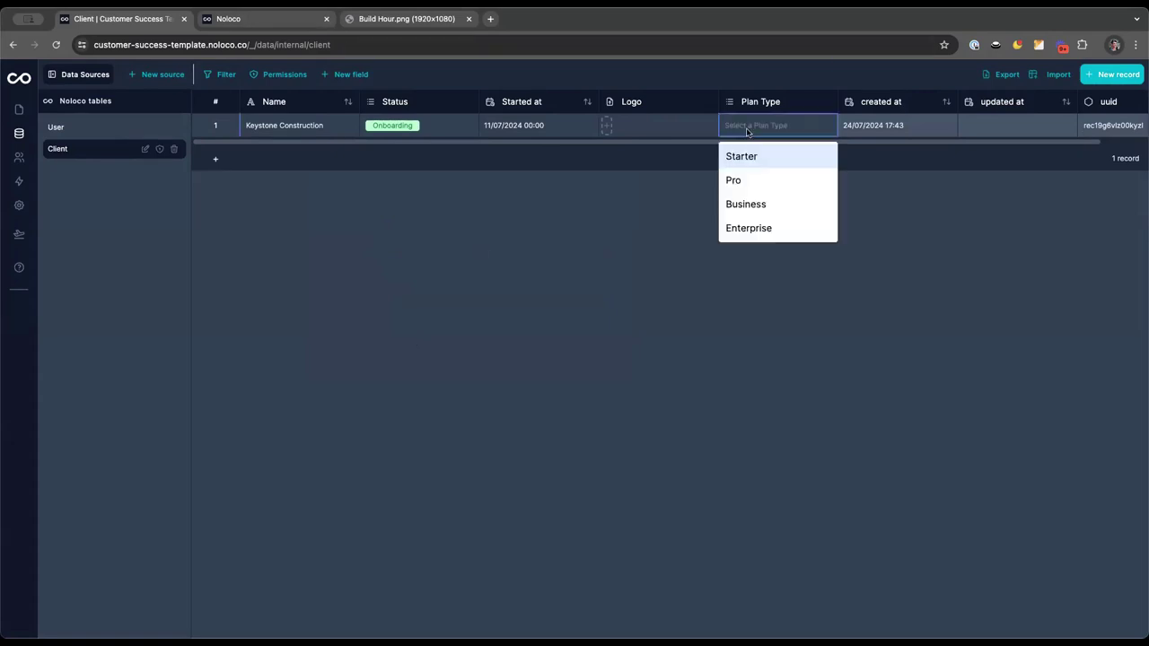
click(748, 179)
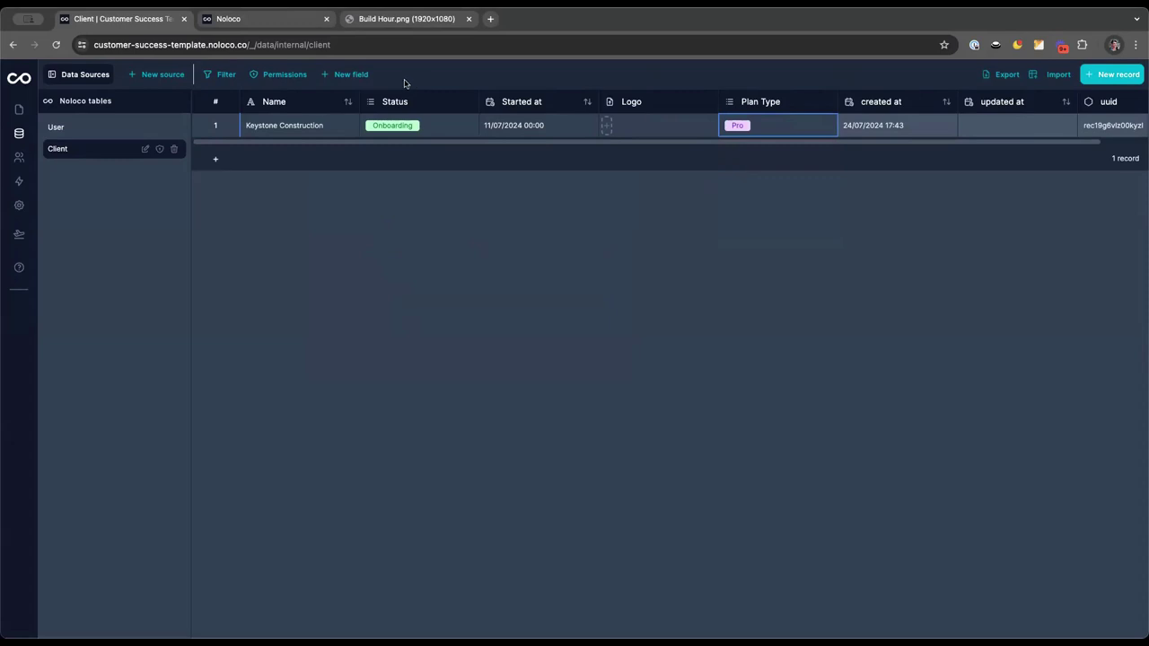
click(260, 18)
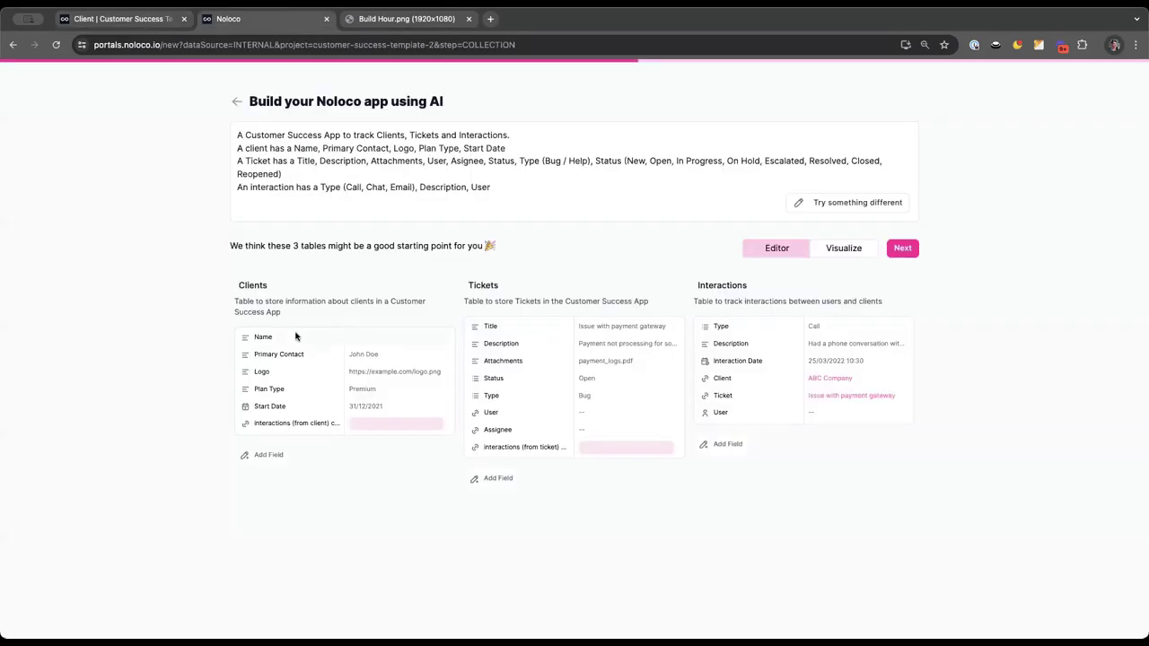
click(135, 19)
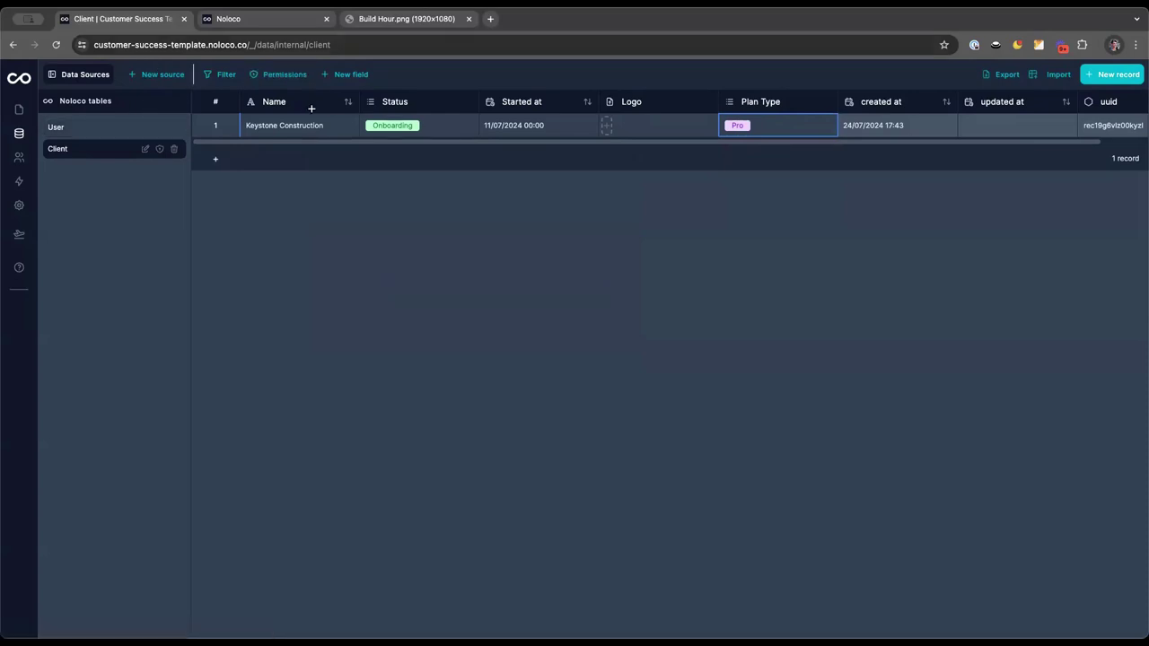
Create a new Noloco table storing Ticket and save it
click(160, 75)
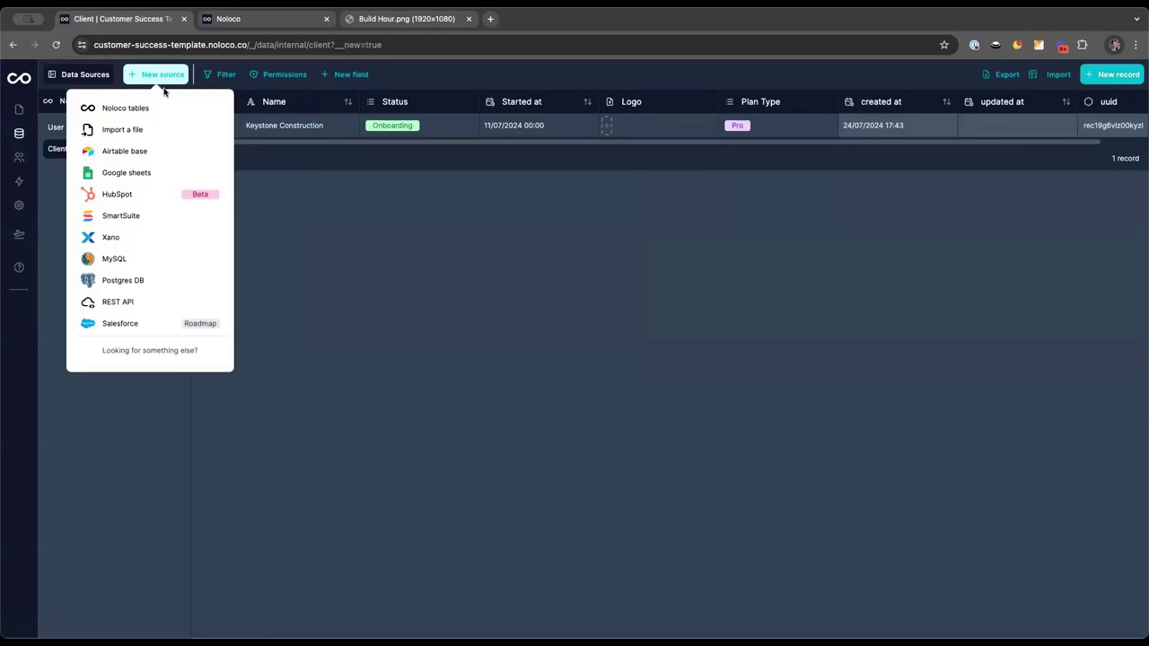
click(125, 108)
click(258, 160)
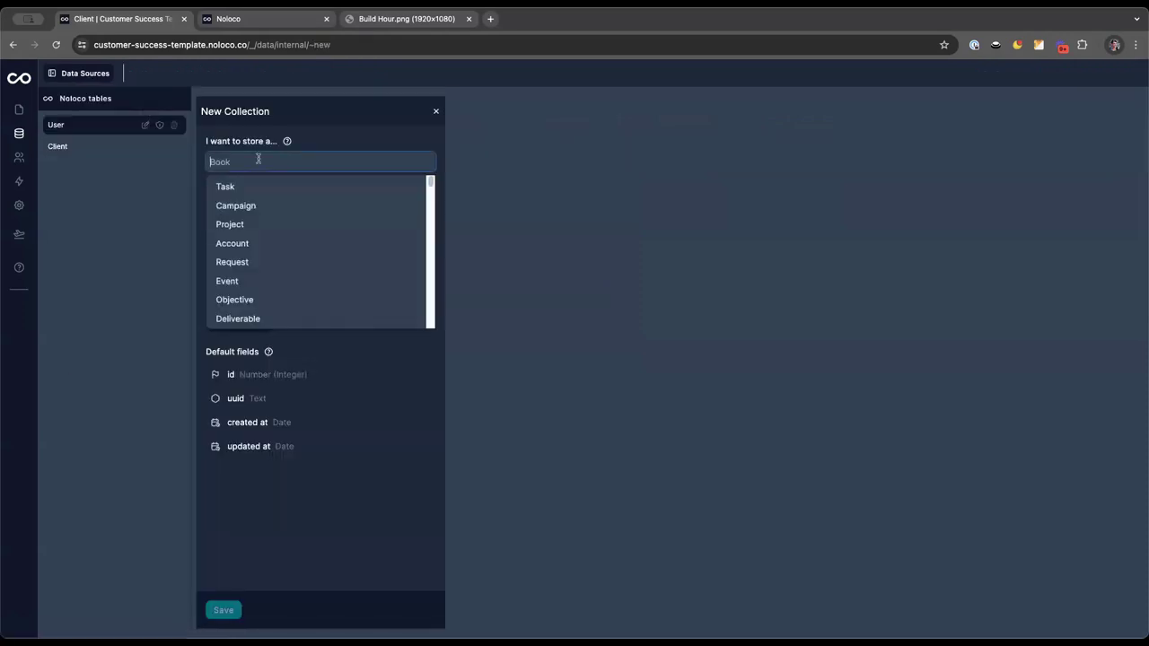
text(Tick)
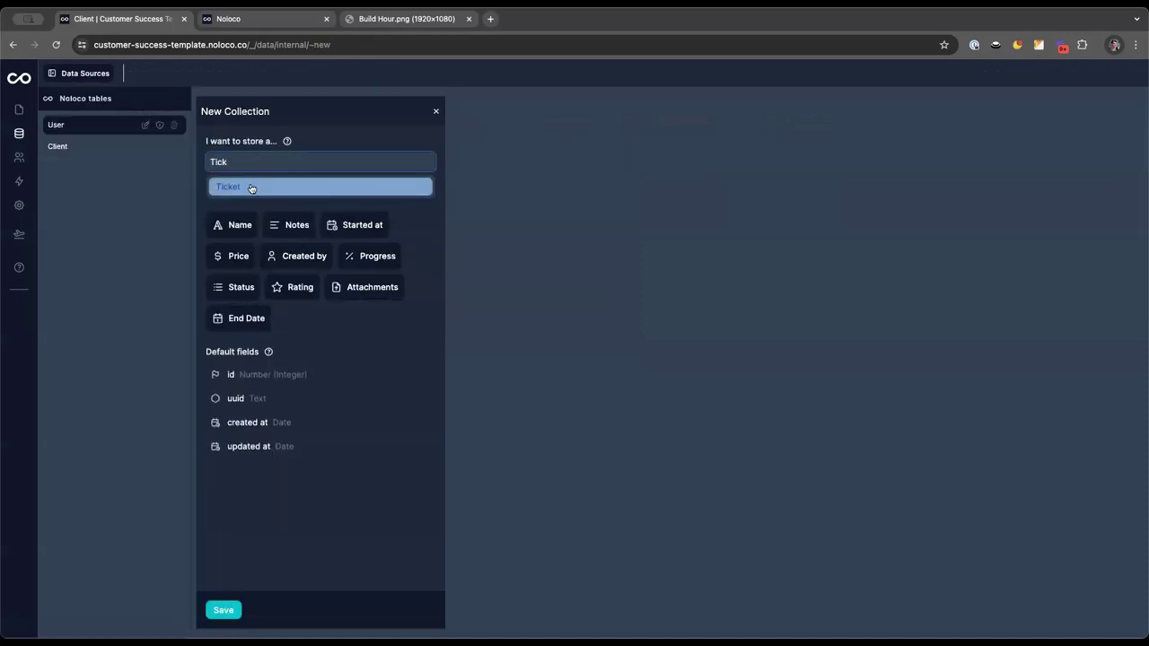
click(248, 186)
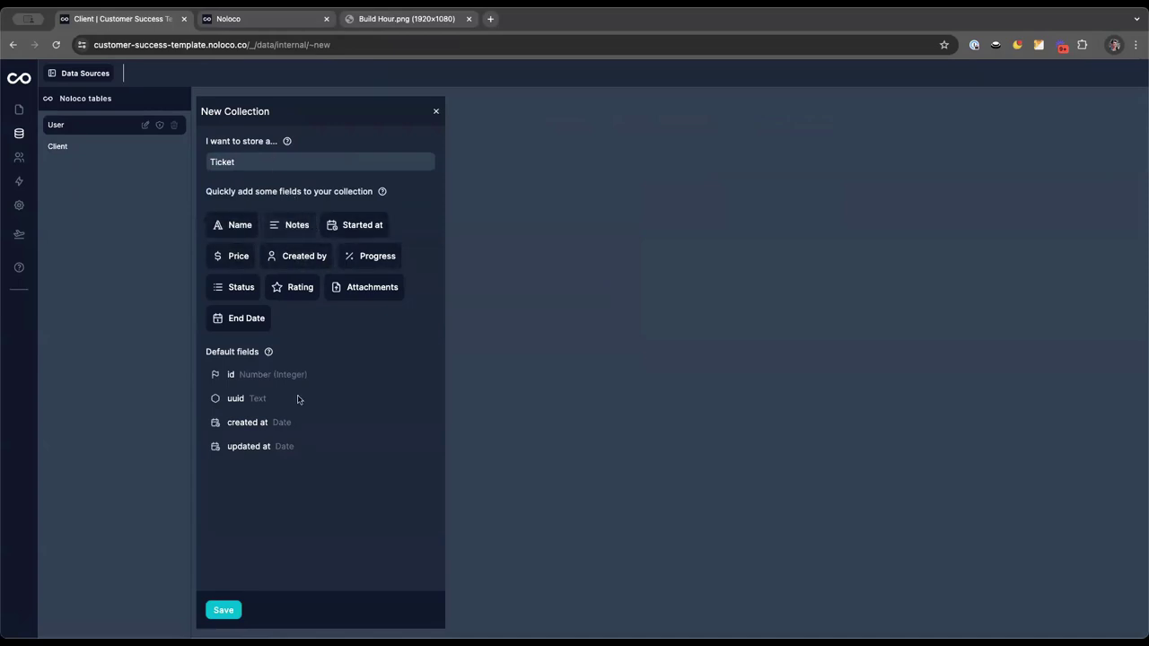
click(224, 610)
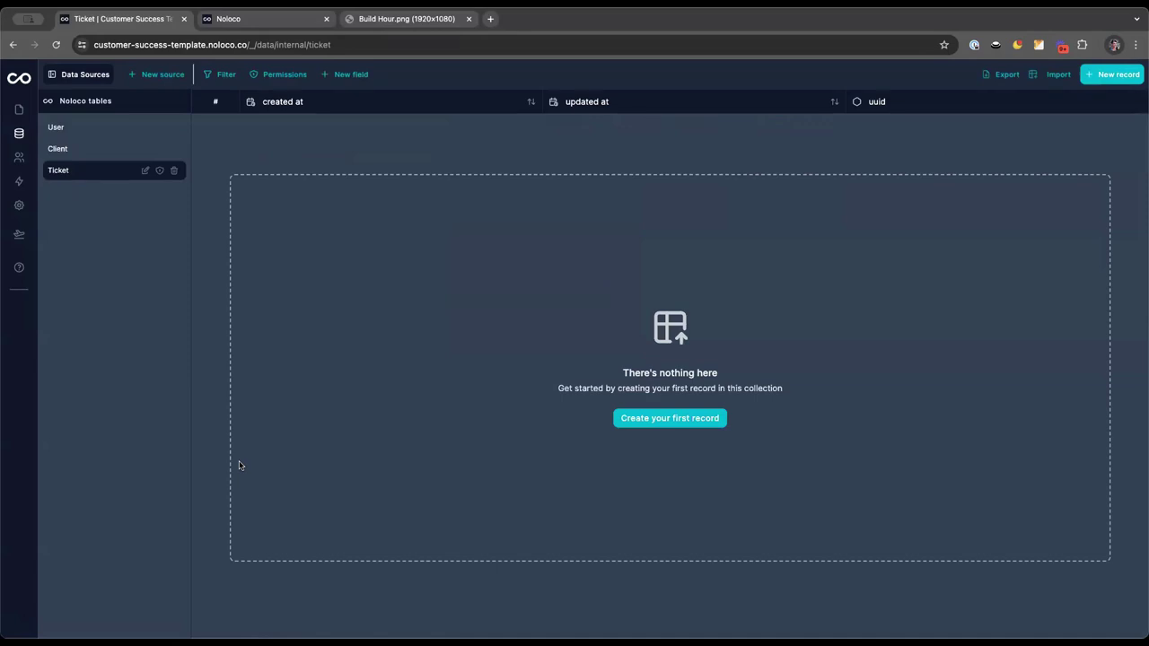
Add a Title field to Ticket as single-line text
click(349, 74)
click(362, 126)
text(Title)
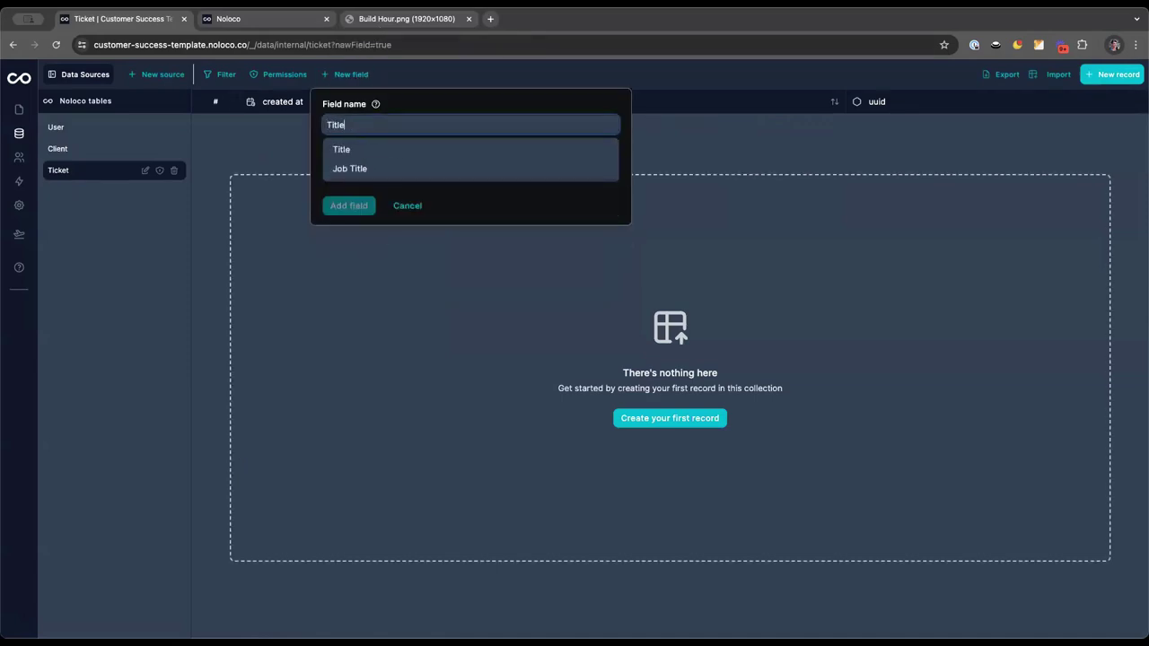
click(360, 150)
click(368, 173)
click(375, 201)
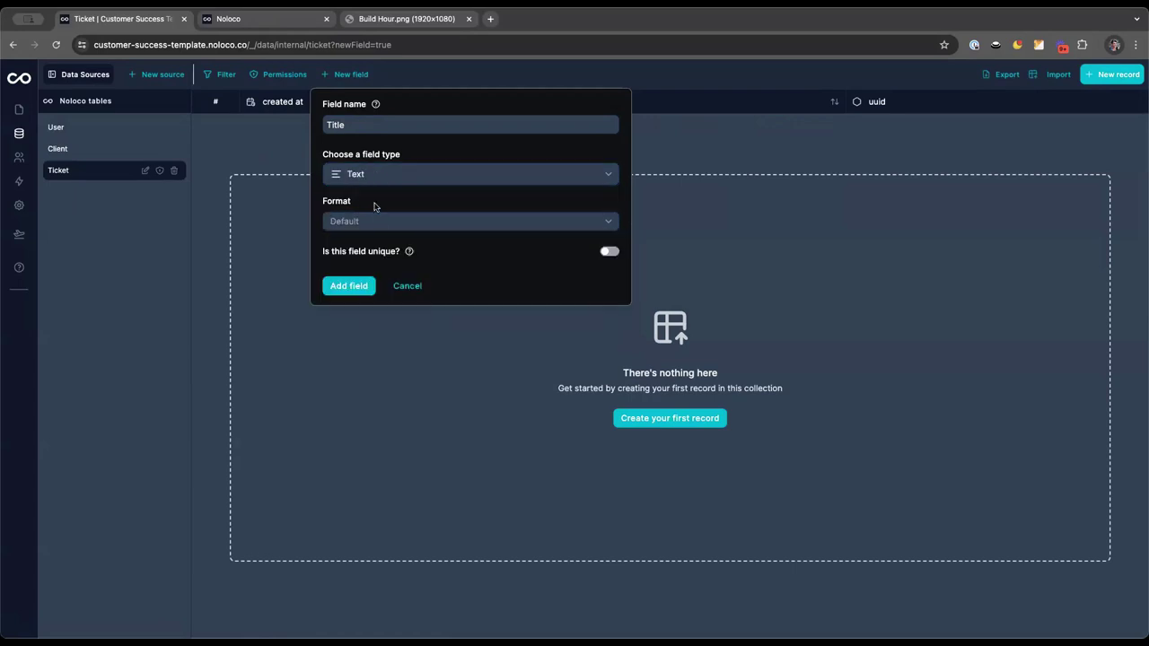
click(379, 224)
click(381, 266)
click(351, 285)
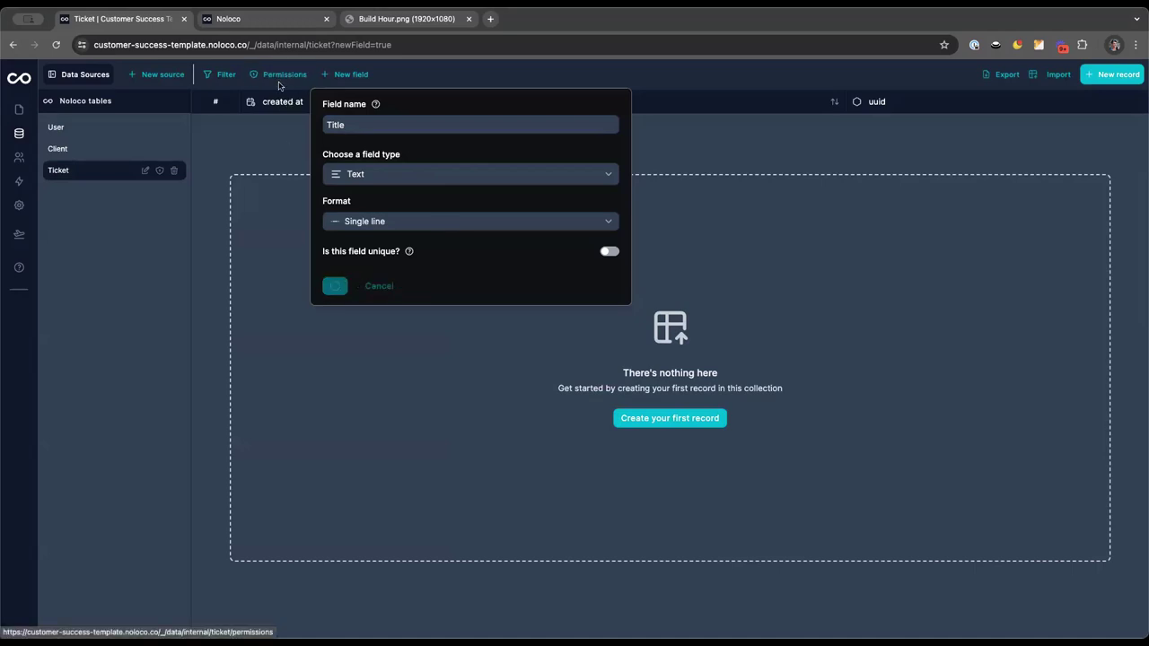
Add a Description field to Ticket as long text
click(346, 75)
click(348, 124)
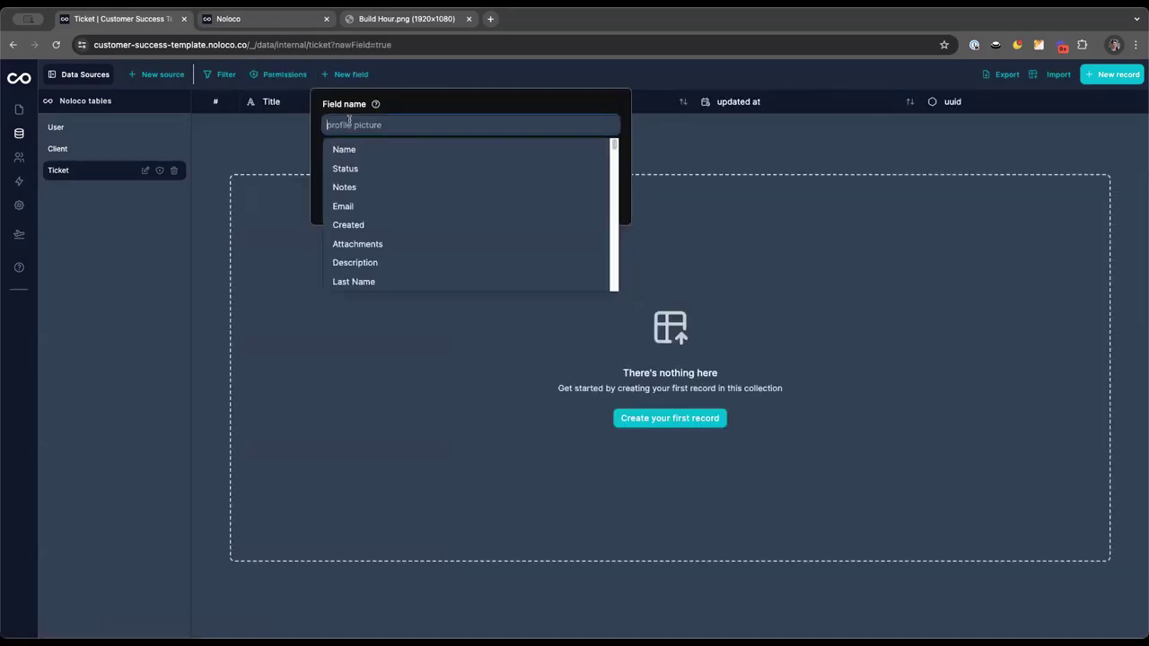
text(Des)
click(352, 149)
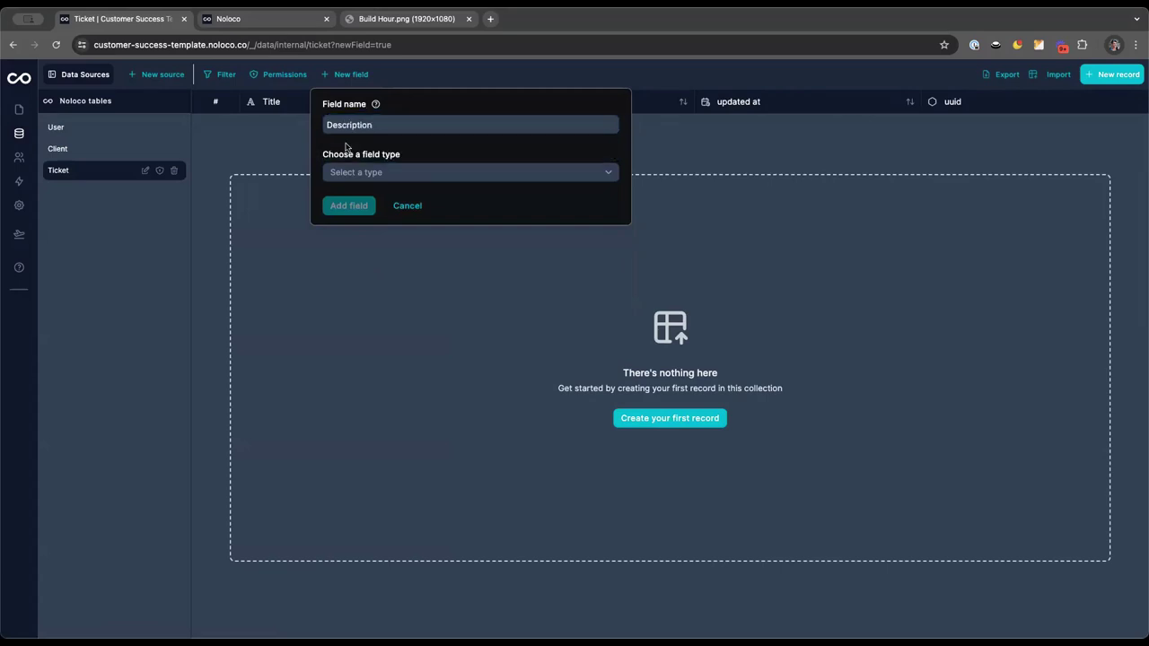
click(357, 172)
click(359, 199)
click(374, 224)
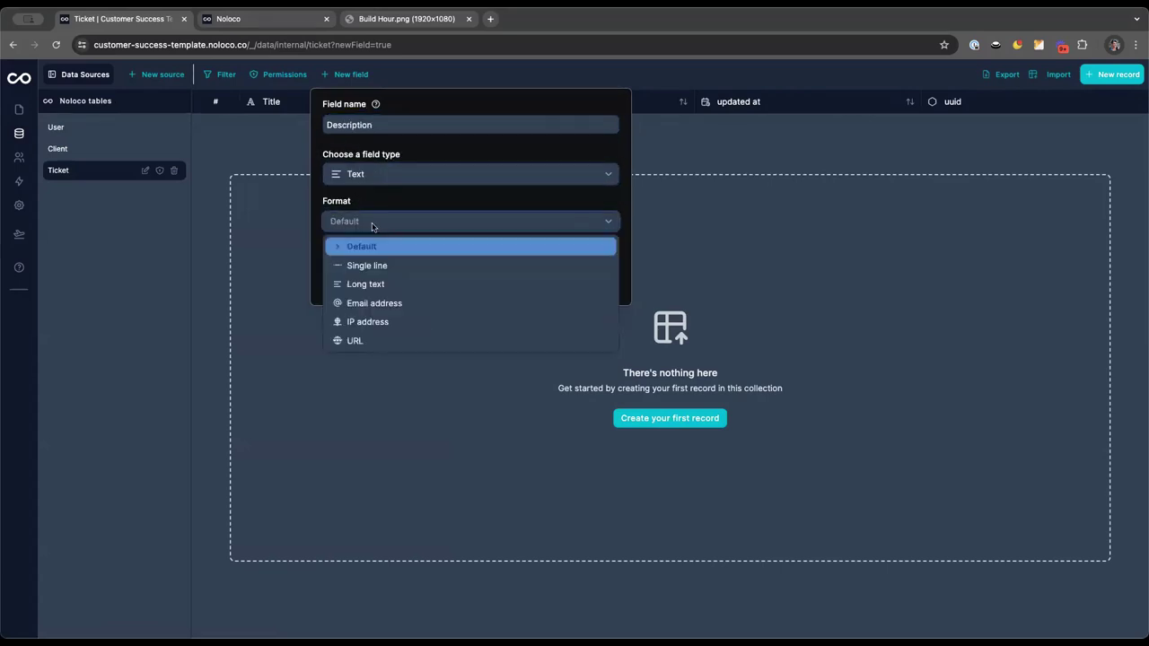
click(368, 285)
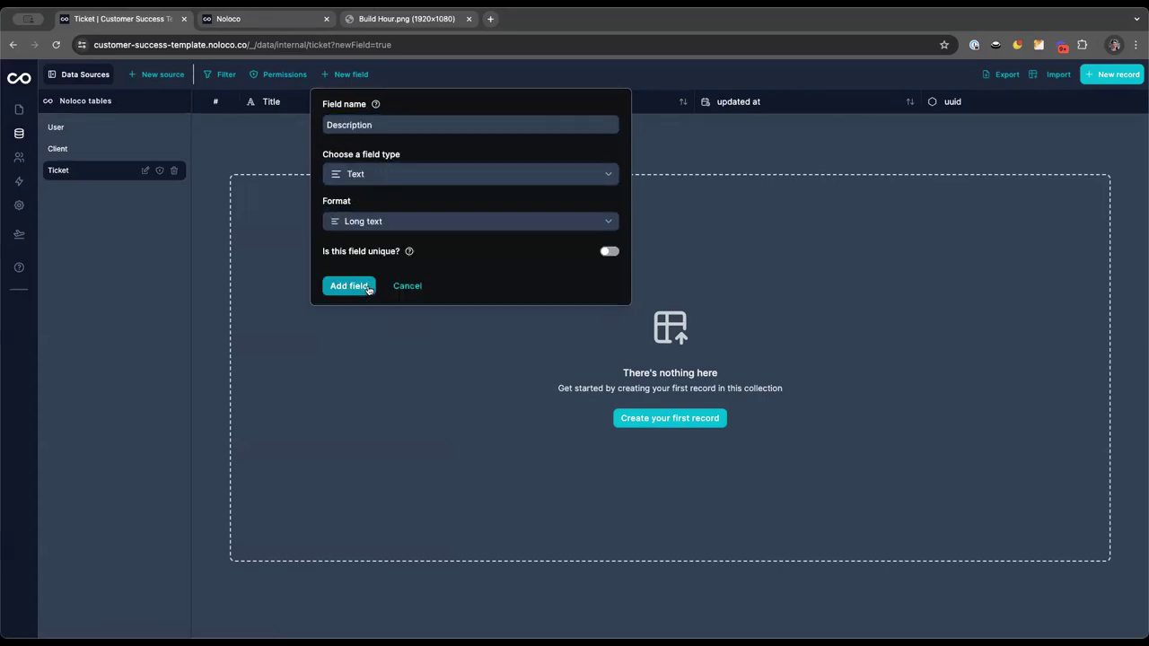
click(351, 285)
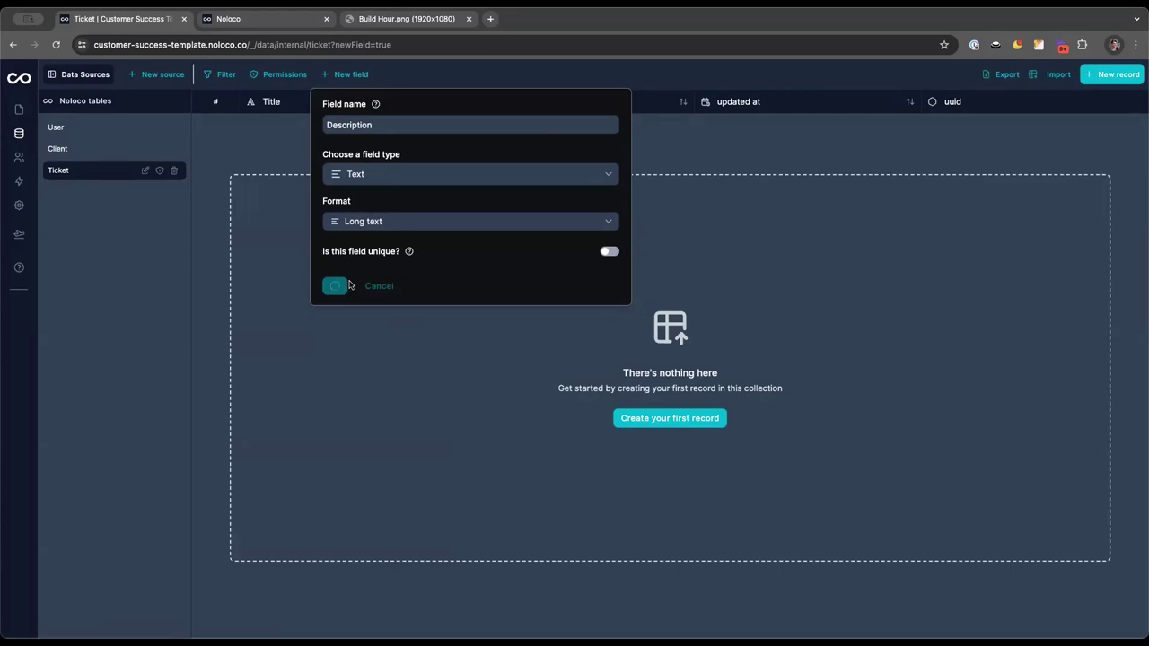
Check the AI-suggested ticket fields, then start a Ticket field named Attachments
click(277, 20)
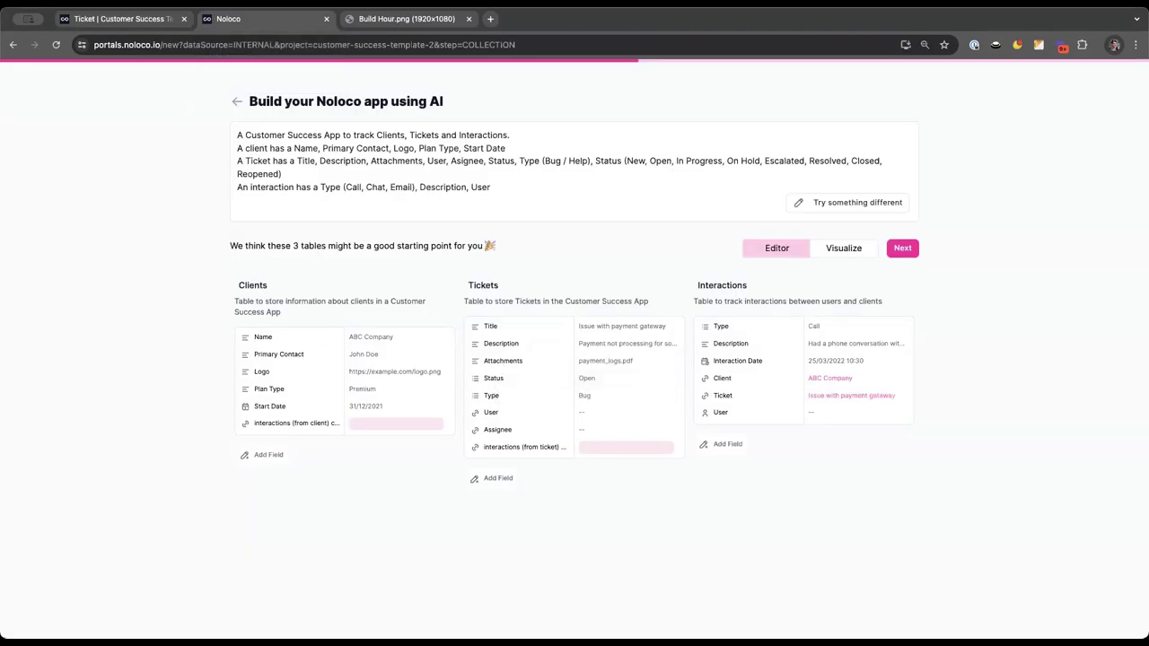
click(112, 25)
click(345, 75)
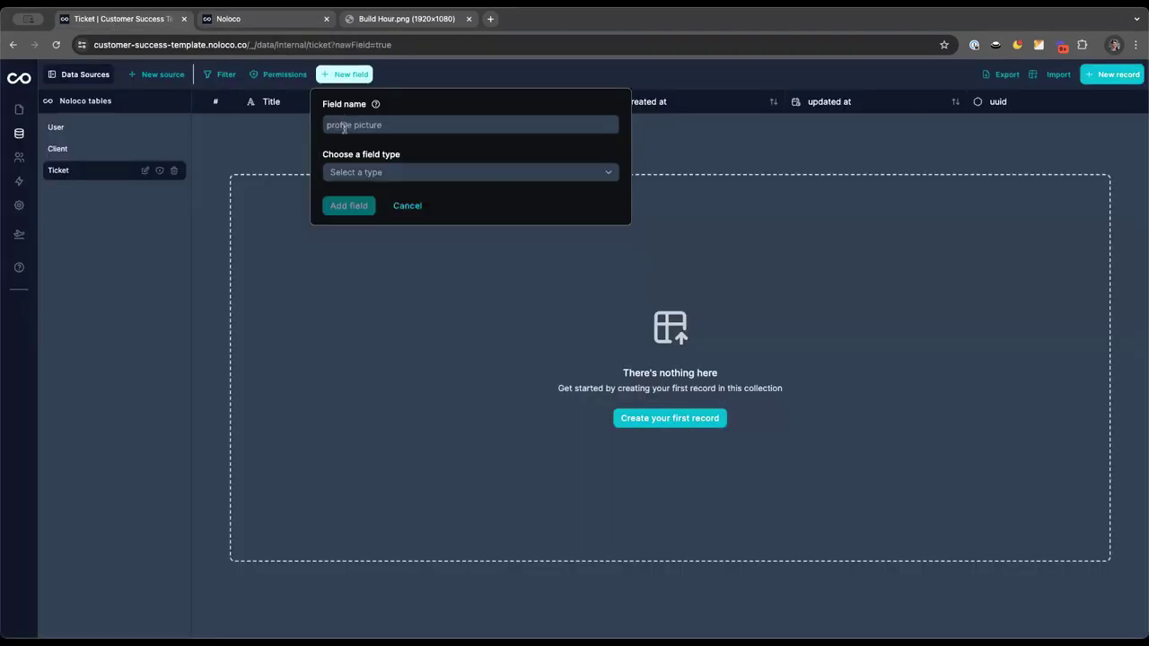
click(344, 126)
text(Attac)
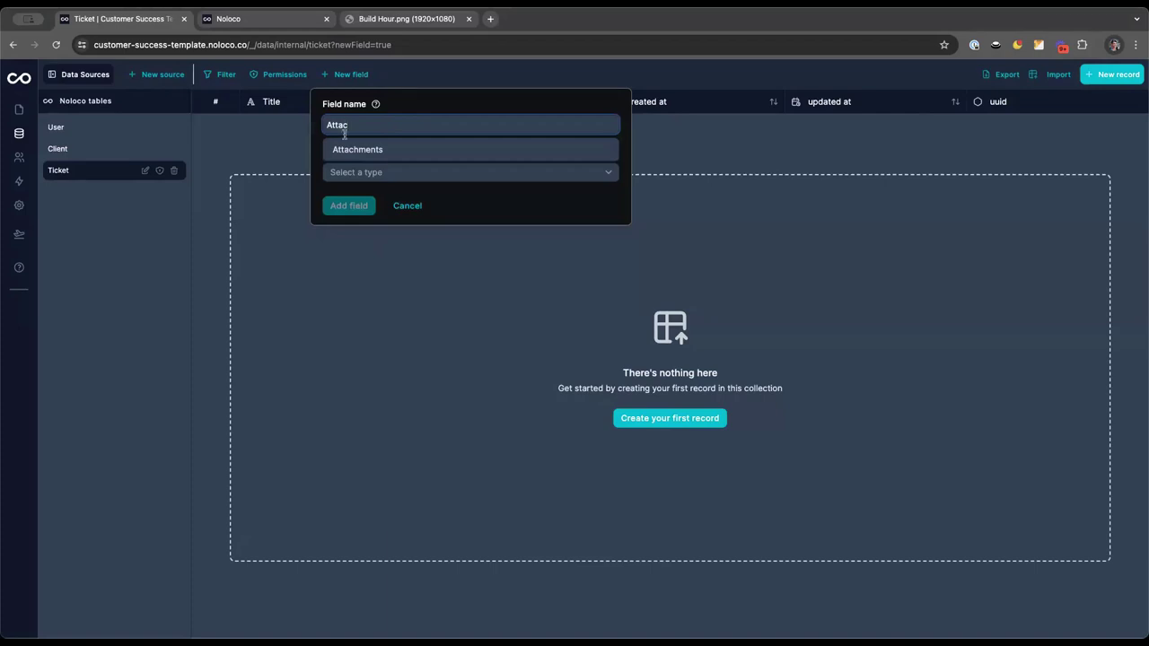
click(352, 149)
Make Attachments a File/Upload field allowing multiple files and create it
click(358, 174)
scroll(386, 287, down, 3)
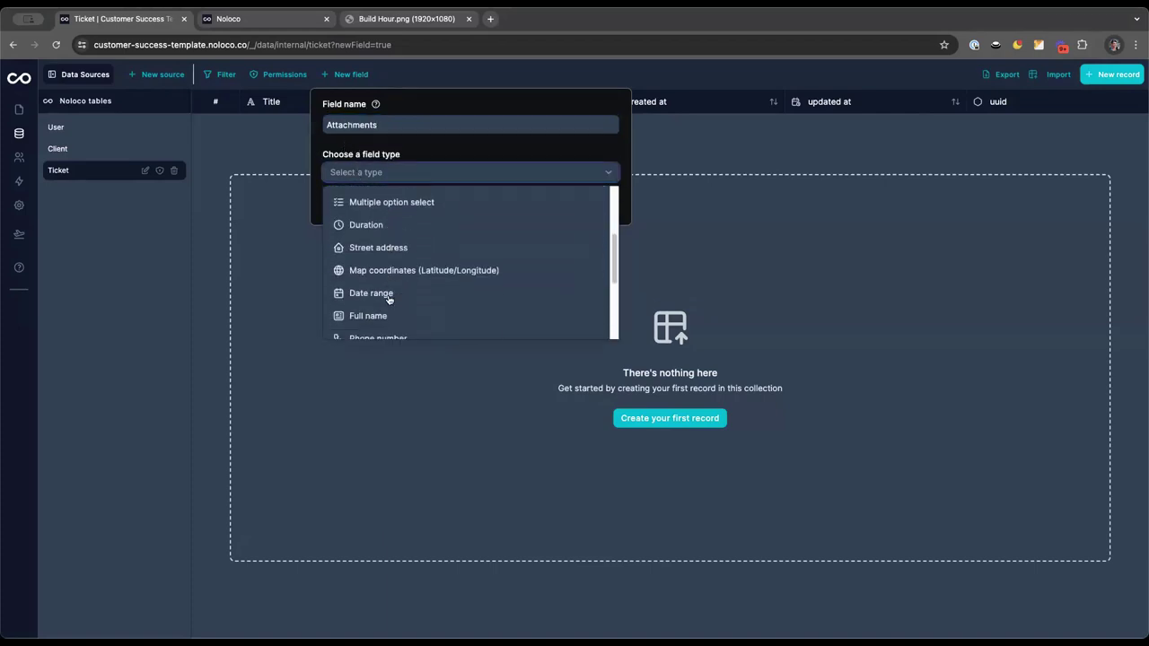
scroll(386, 287, up, 3)
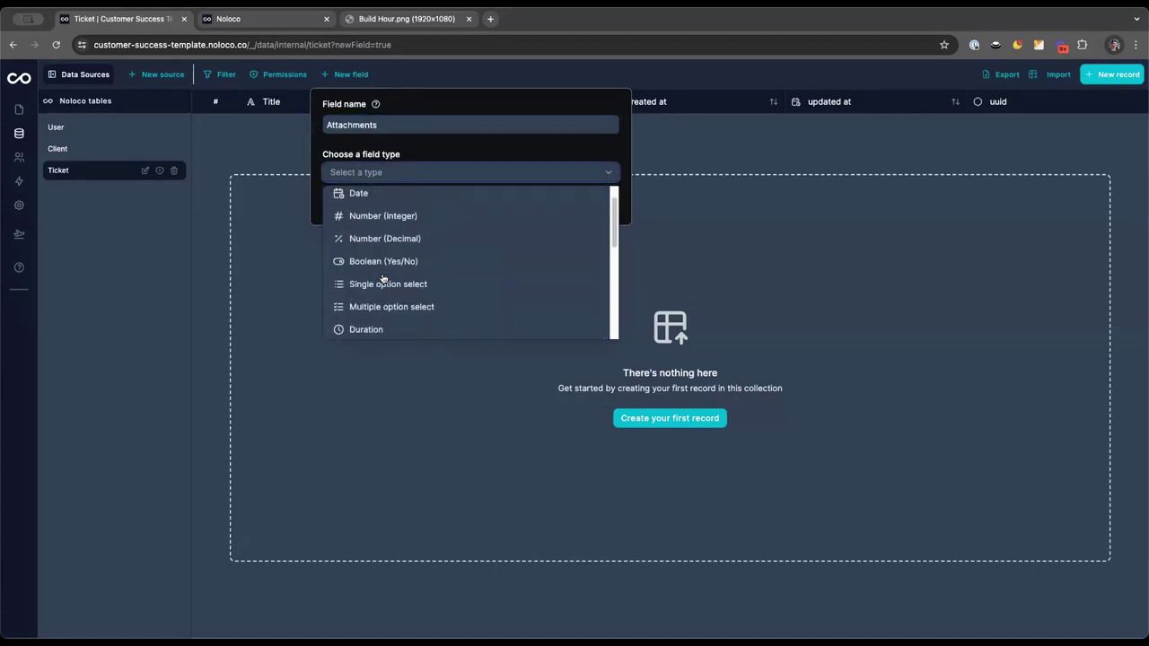
scroll(382, 279, down, 5)
click(376, 238)
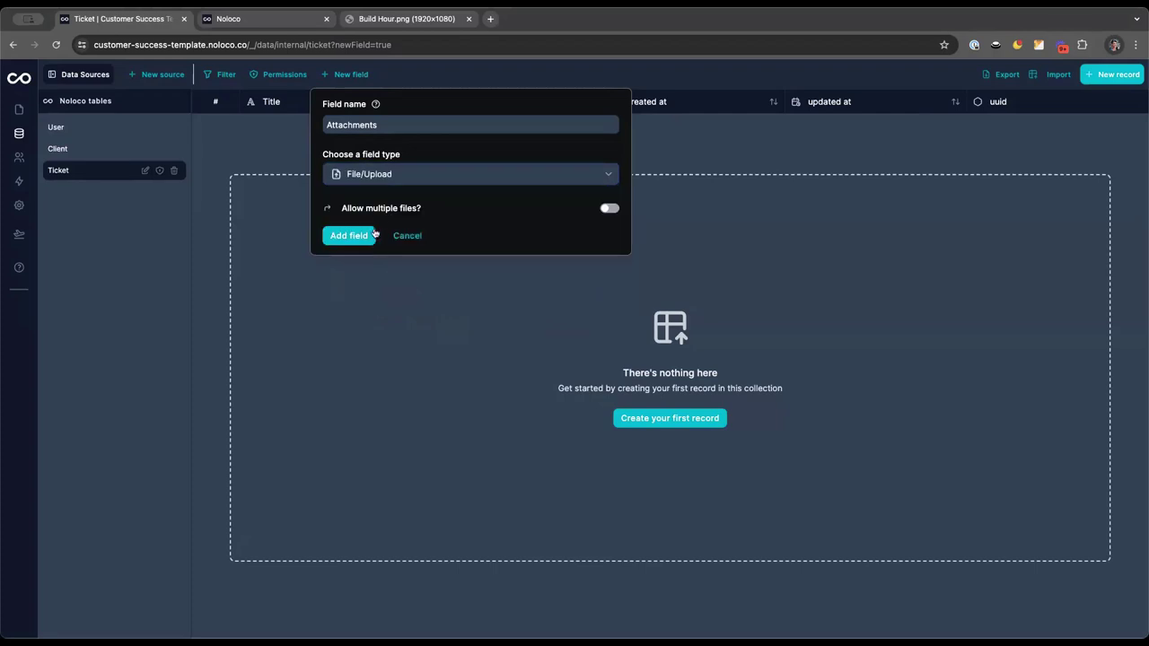
click(610, 207)
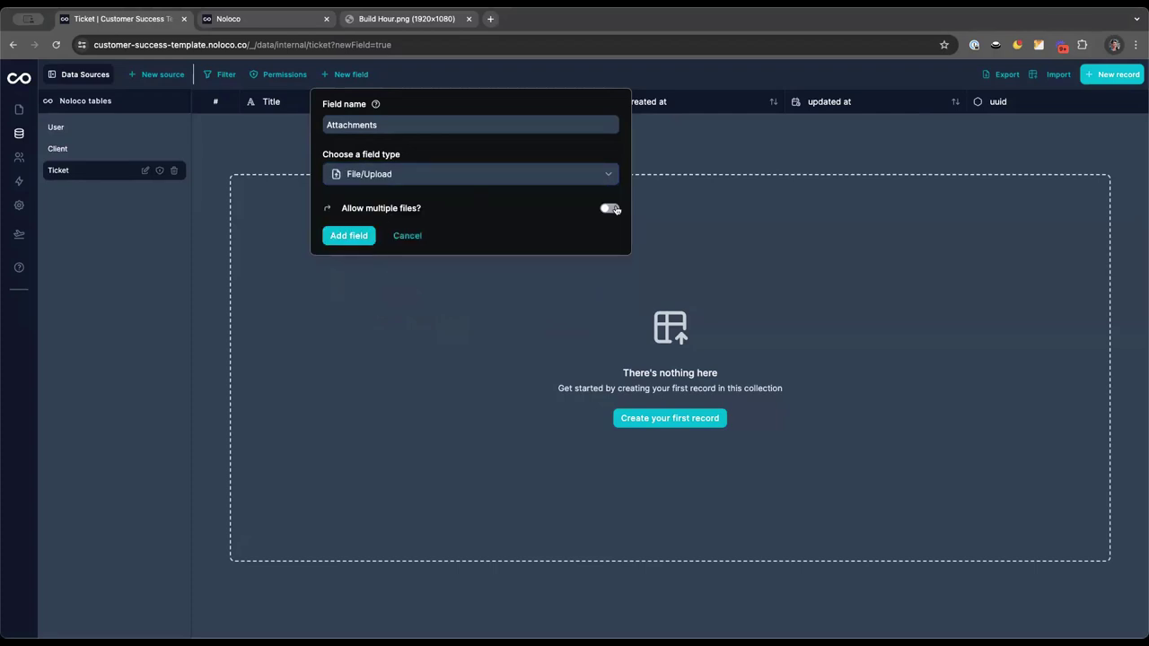
click(346, 239)
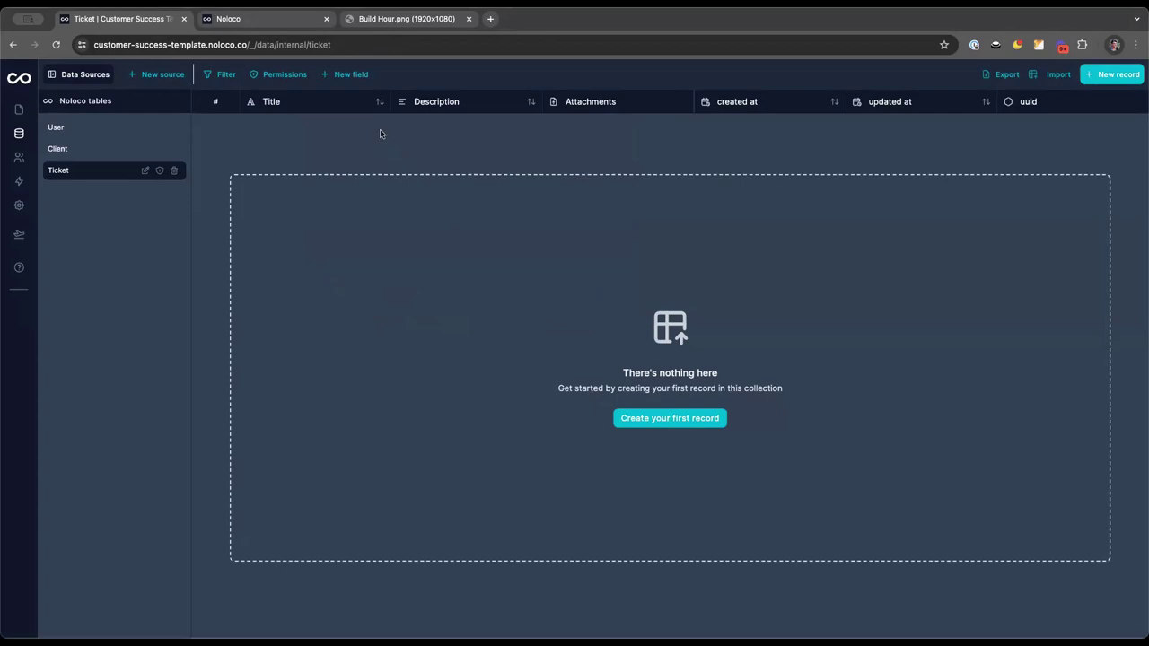
click(350, 76)
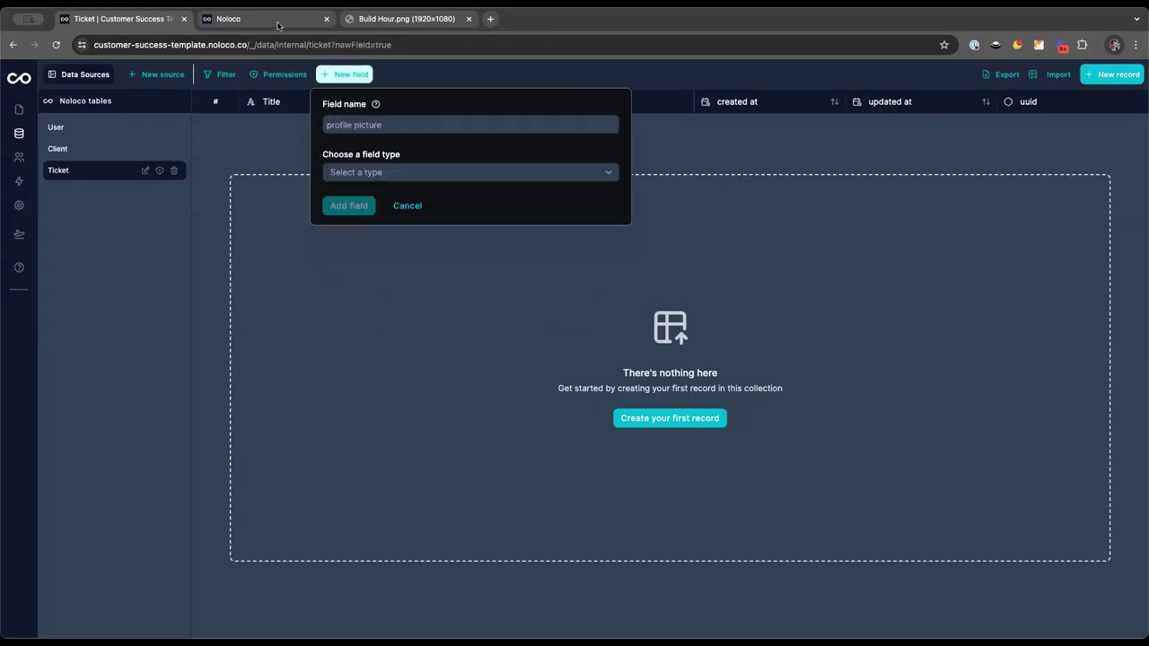
click(469, 85)
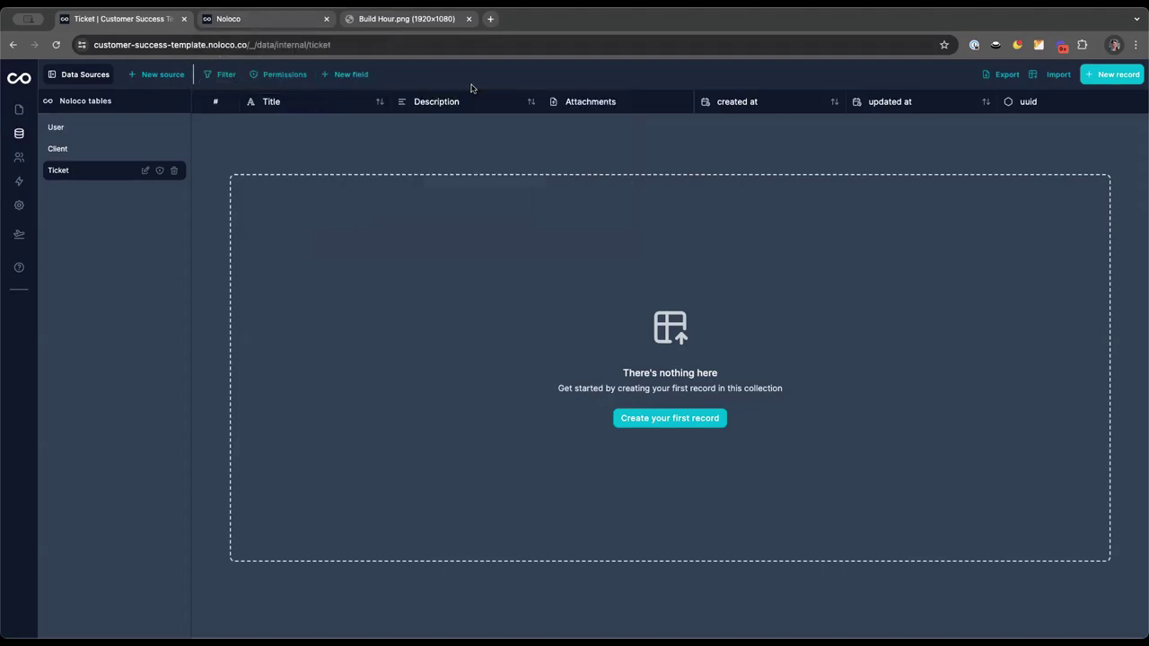
Start a Status single option select field on Ticket with first option New
click(266, 20)
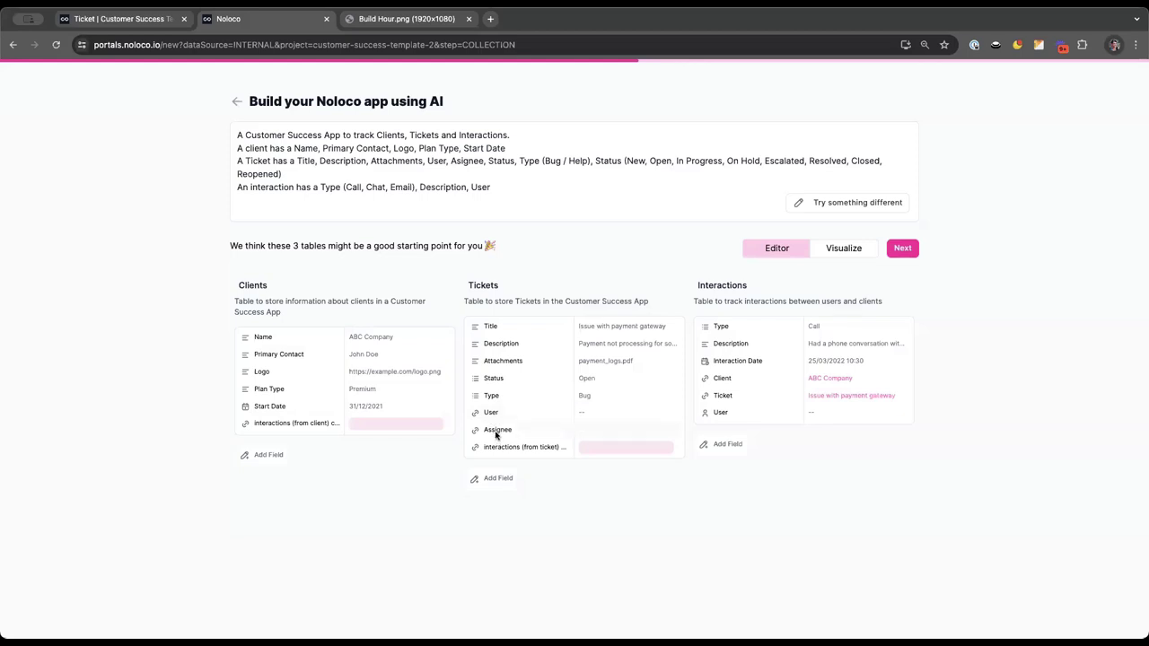
click(125, 29)
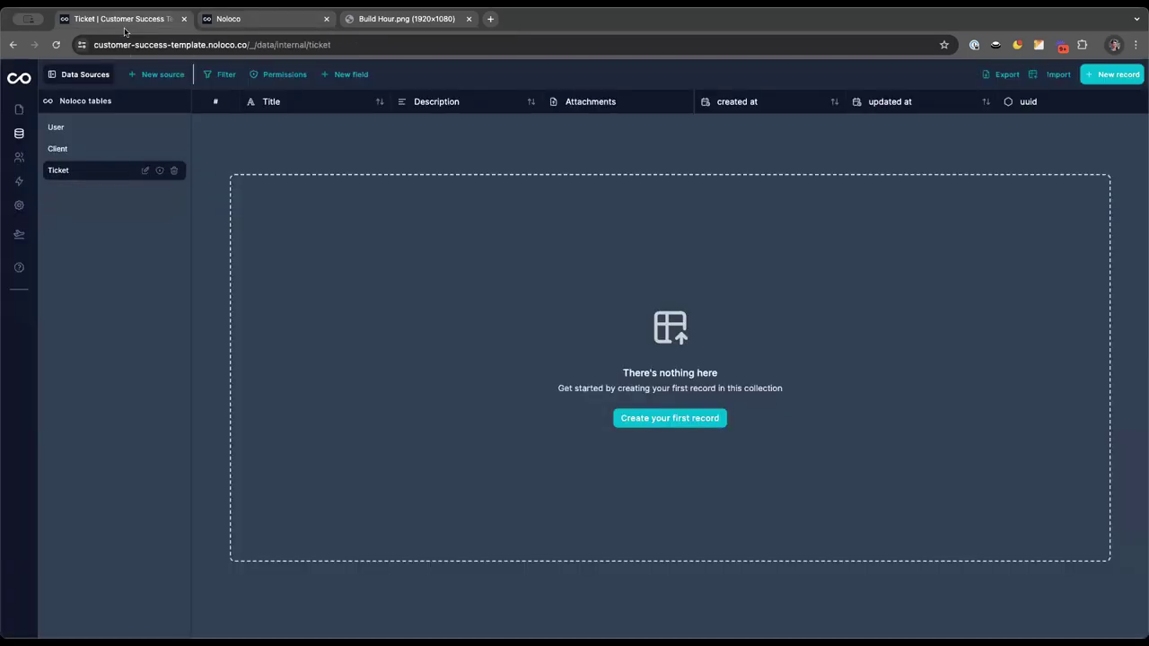
click(357, 77)
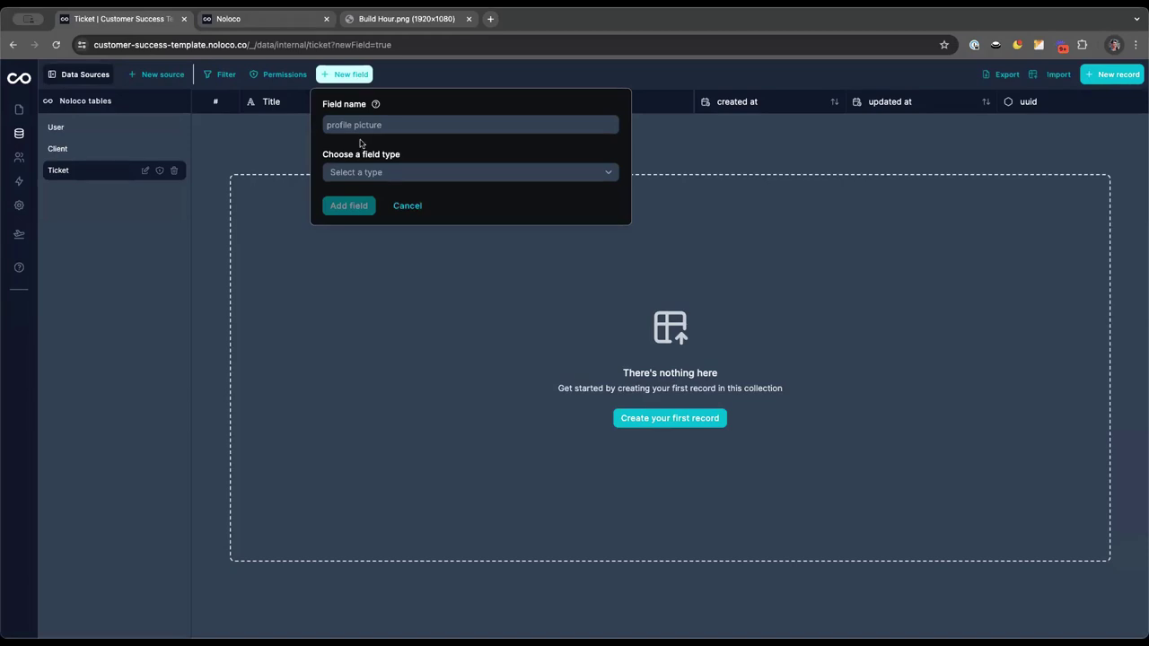
click(358, 124)
text(St)
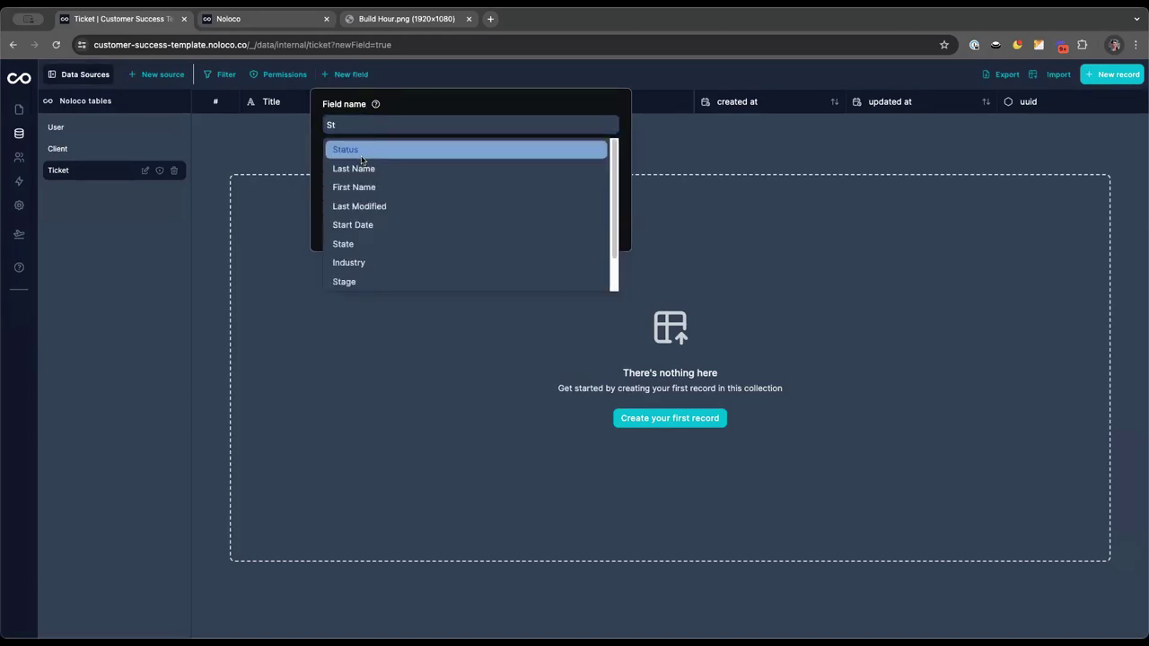
click(344, 149)
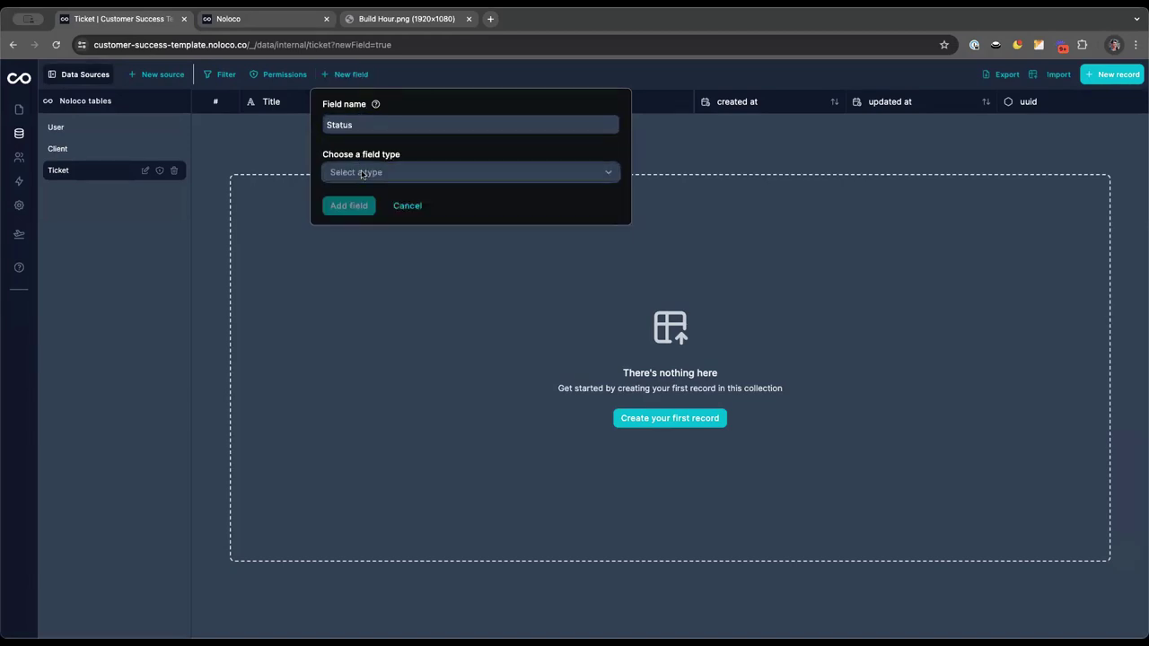
click(377, 173)
scroll(387, 293, down, 2)
click(388, 213)
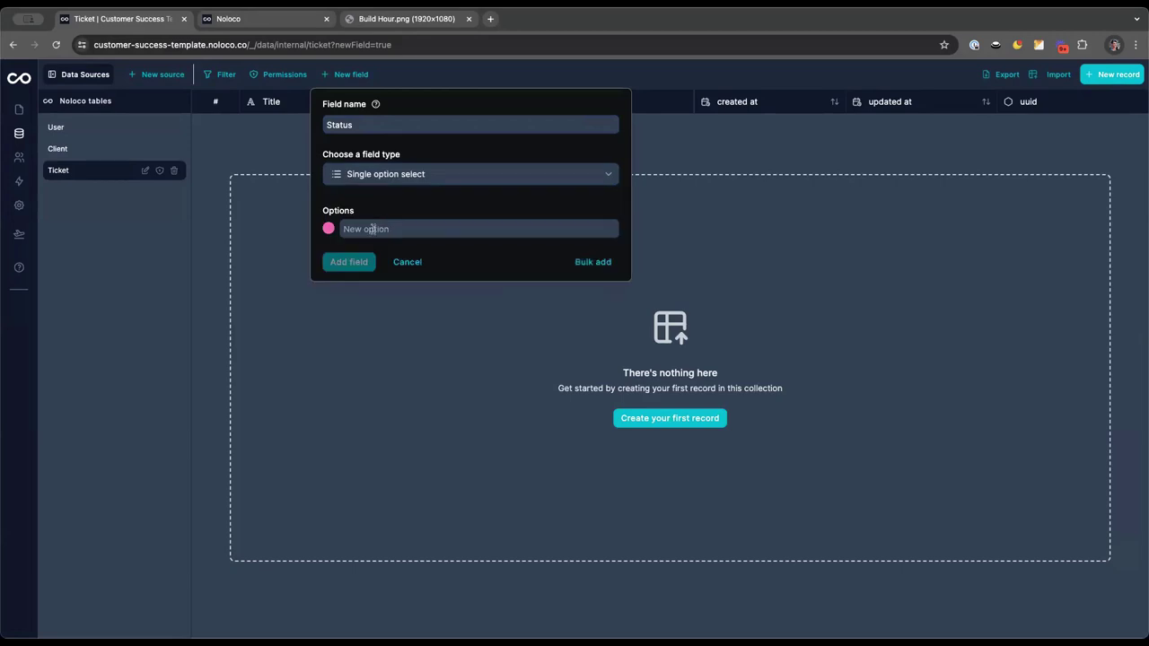
click(375, 228)
text(New)
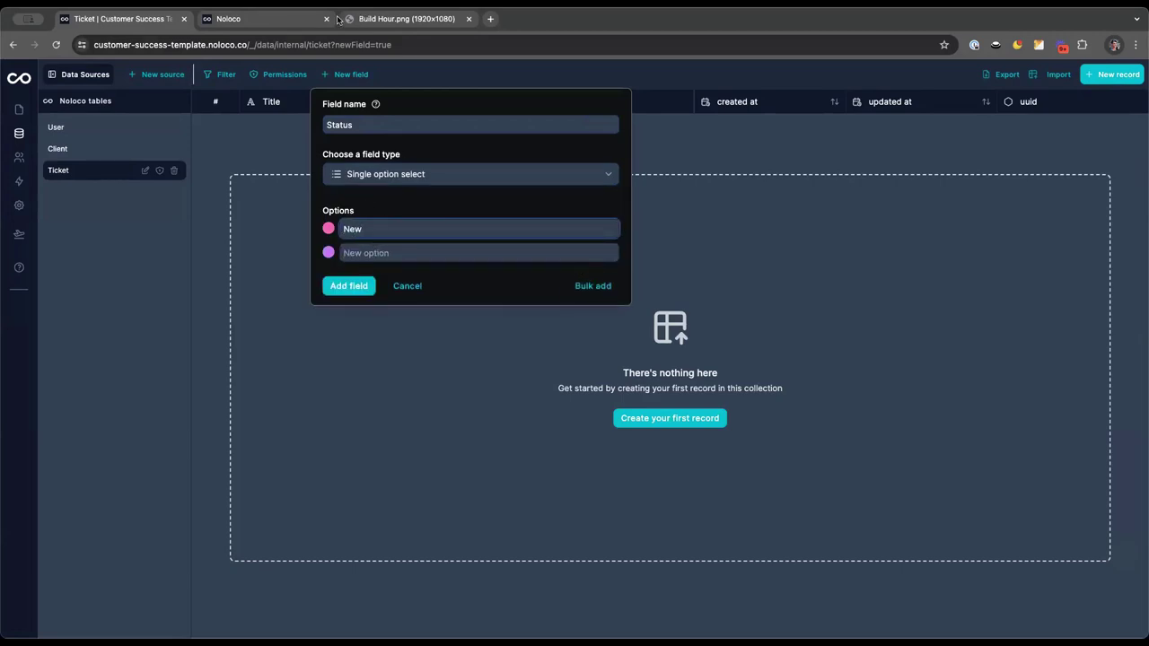
Copy the planned status list from the app description and paste it into Bulk add
click(279, 22)
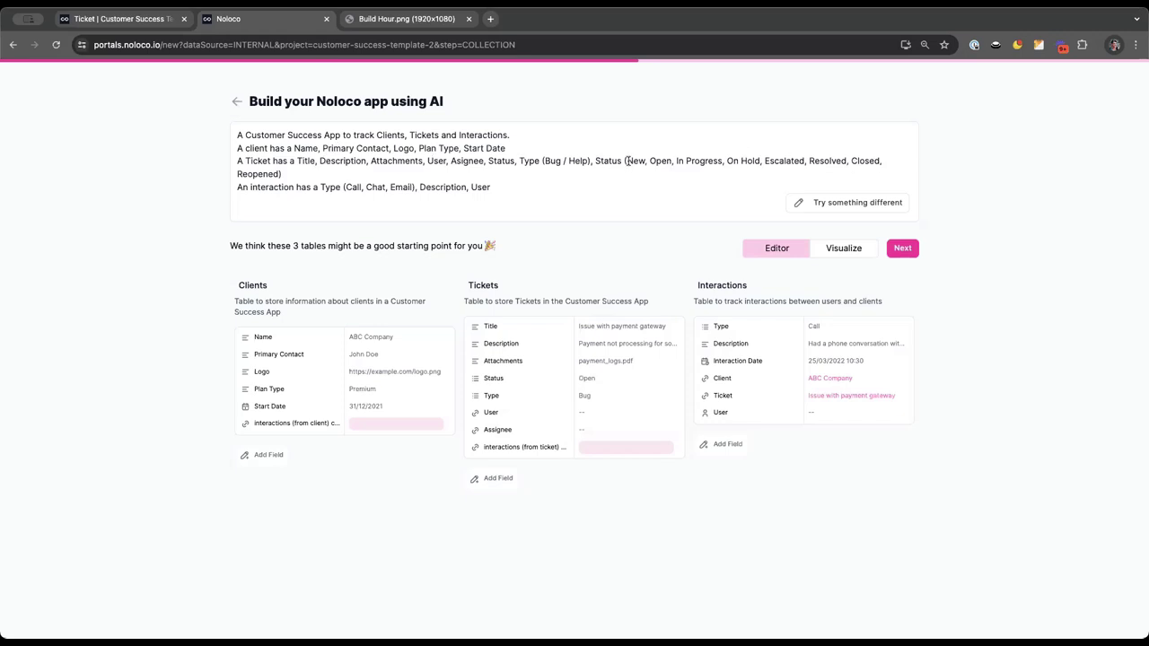
click(817, 203)
drag(627, 215, 278, 226)
key(ctrl+c)
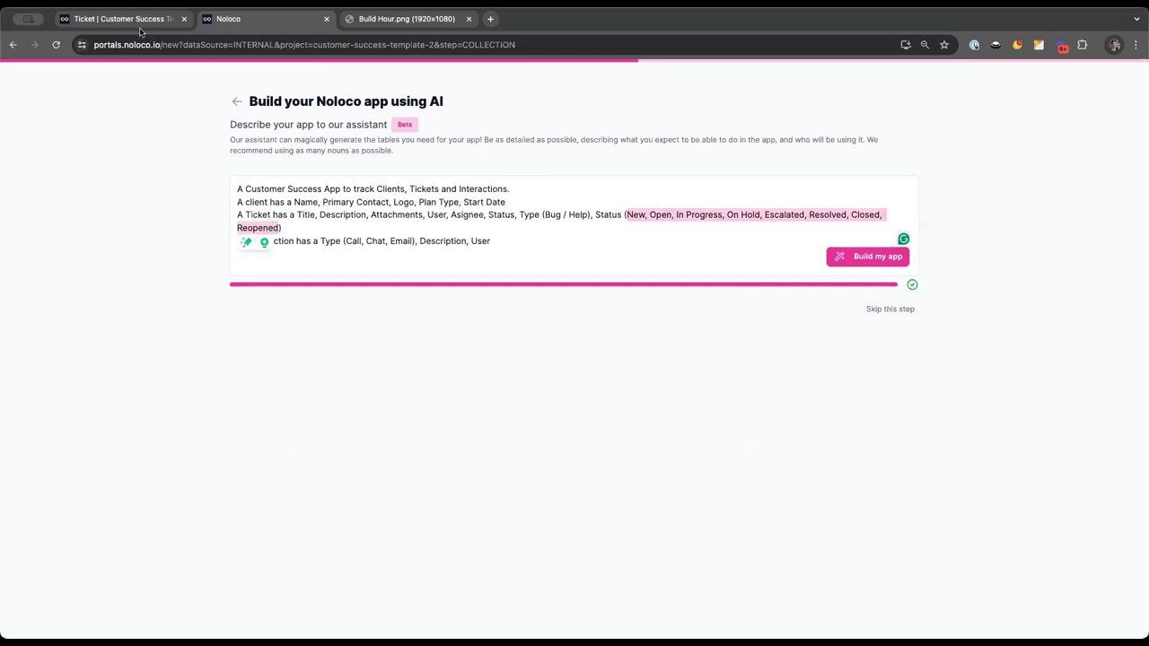
key(ctrl+shift+Tab)
click(585, 284)
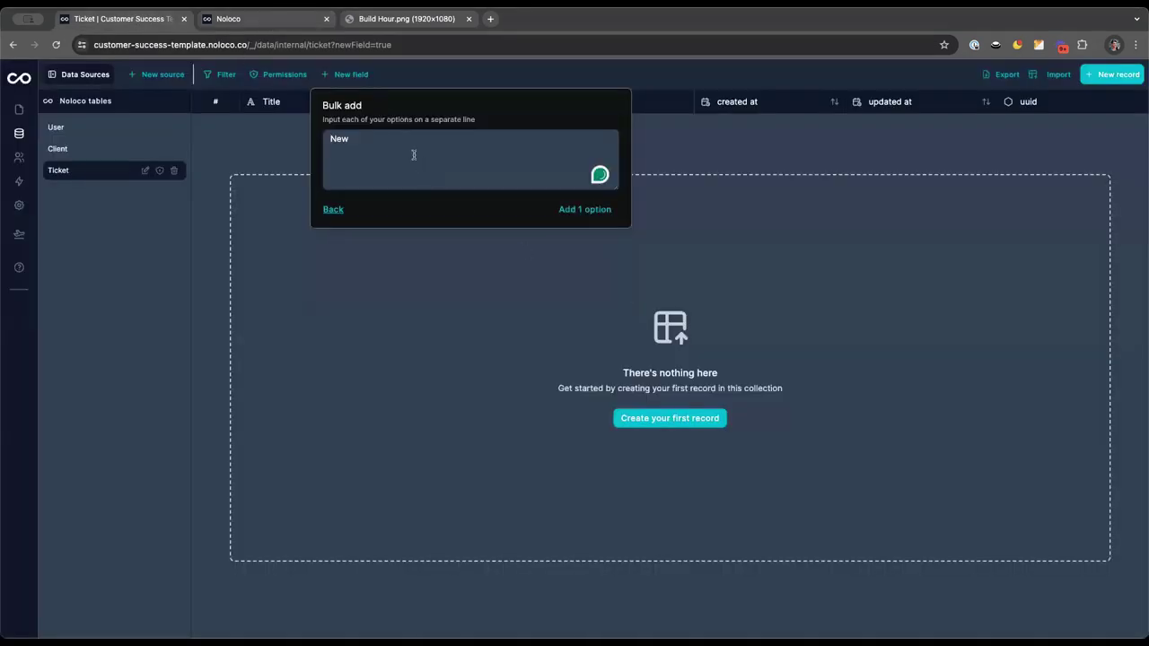
key(ctrl+a)
key(ctrl+v)
Split New, Open and In Progress onto separate lines, removing the comma separators
key(BackSpace)
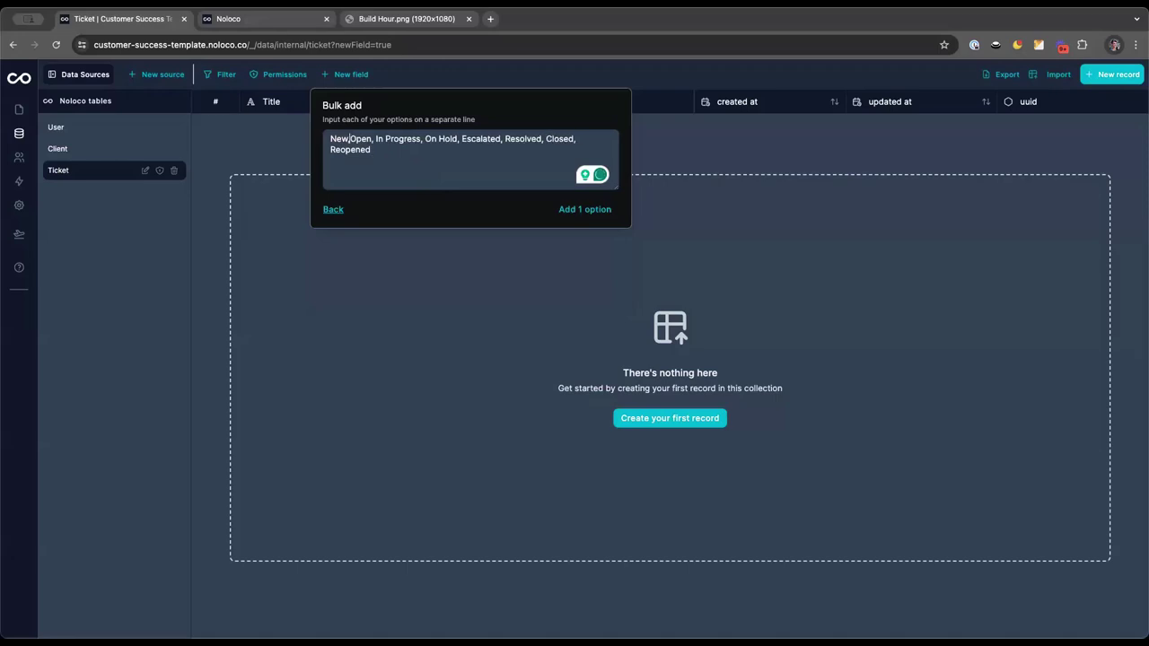
key(Delete)
key(Right)
key(Right)
key(Right)
key(Right)
key(Delete)
click(349, 140)
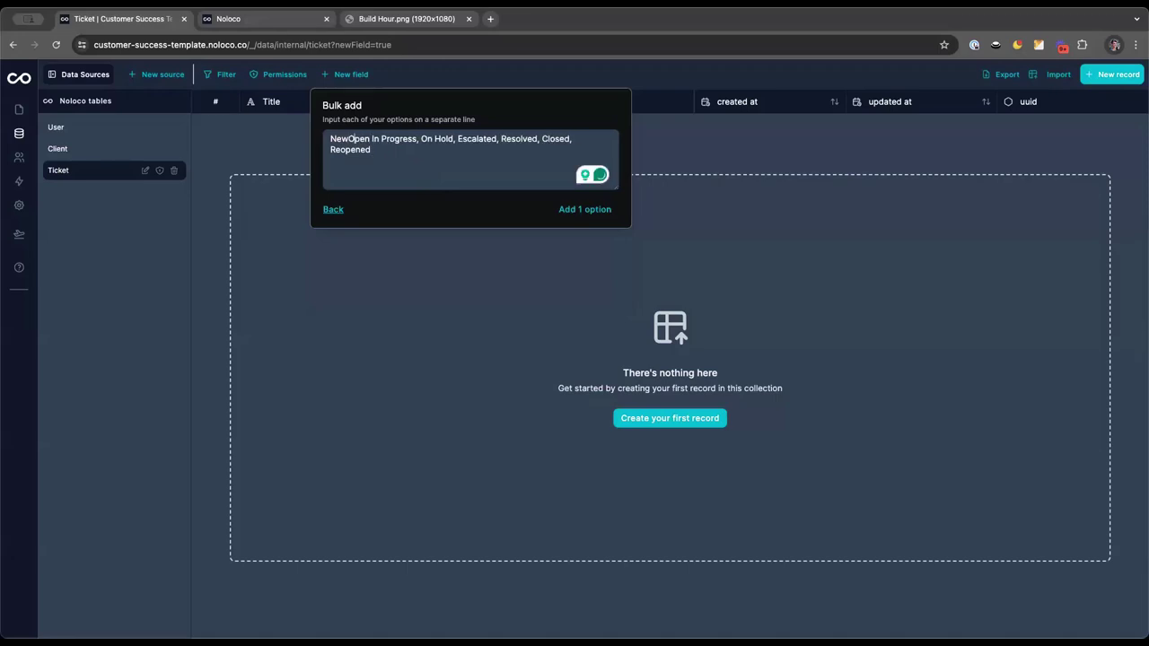
key(Return)
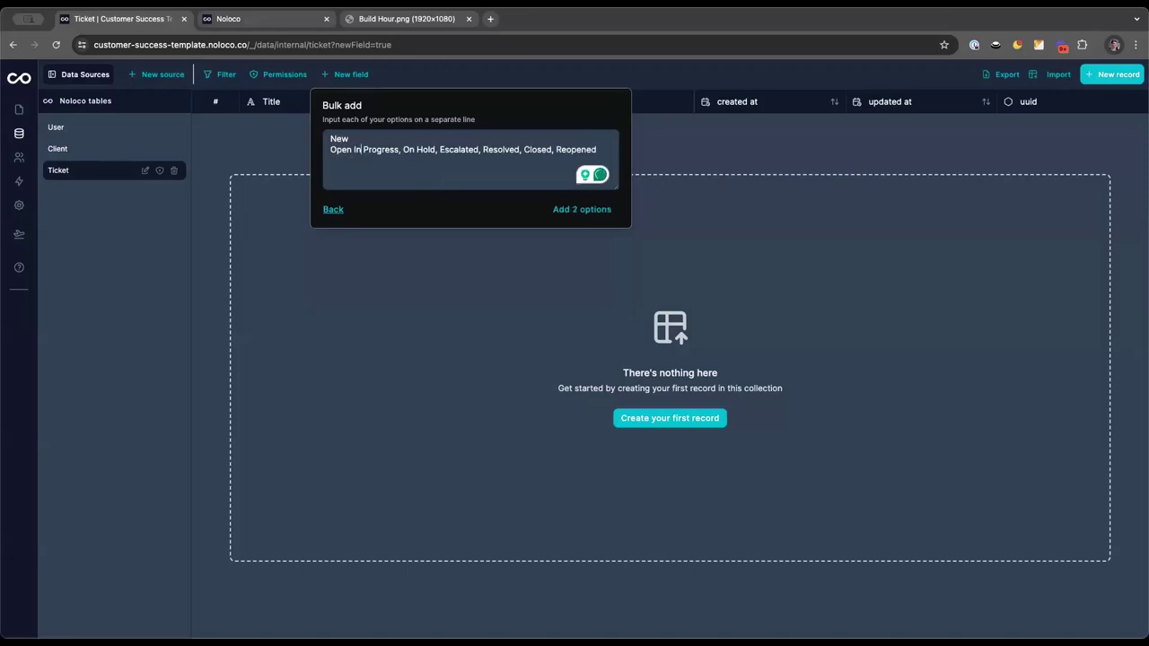
key(Delete)
key(Return)
key(End)
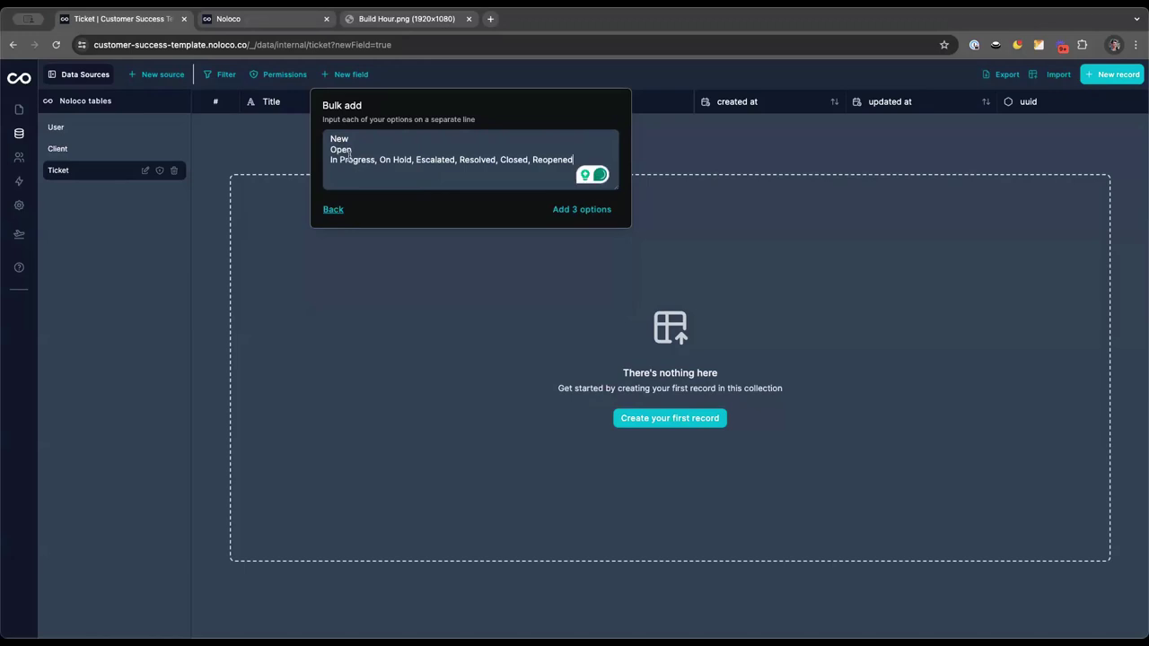
click(377, 159)
key(BackSpace)
key(Delete)
key(Return)
key(End)
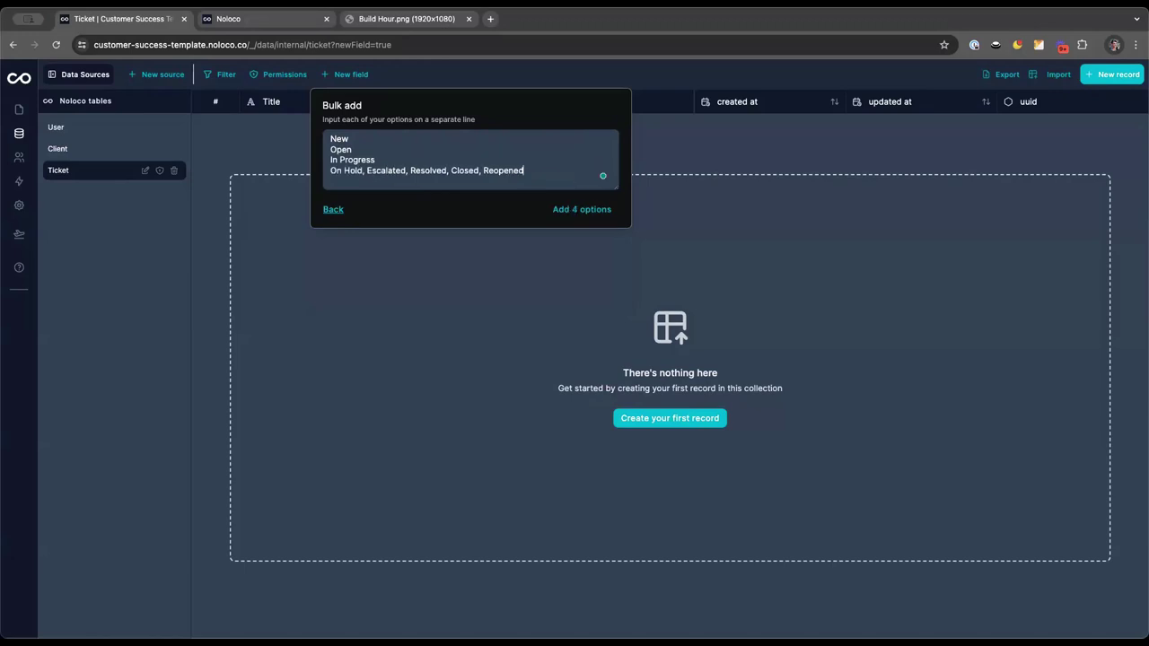
Put On Hold, Escalated, Resolved, Closed and Reopened each on their own line
click(365, 170)
key(BackSpace)
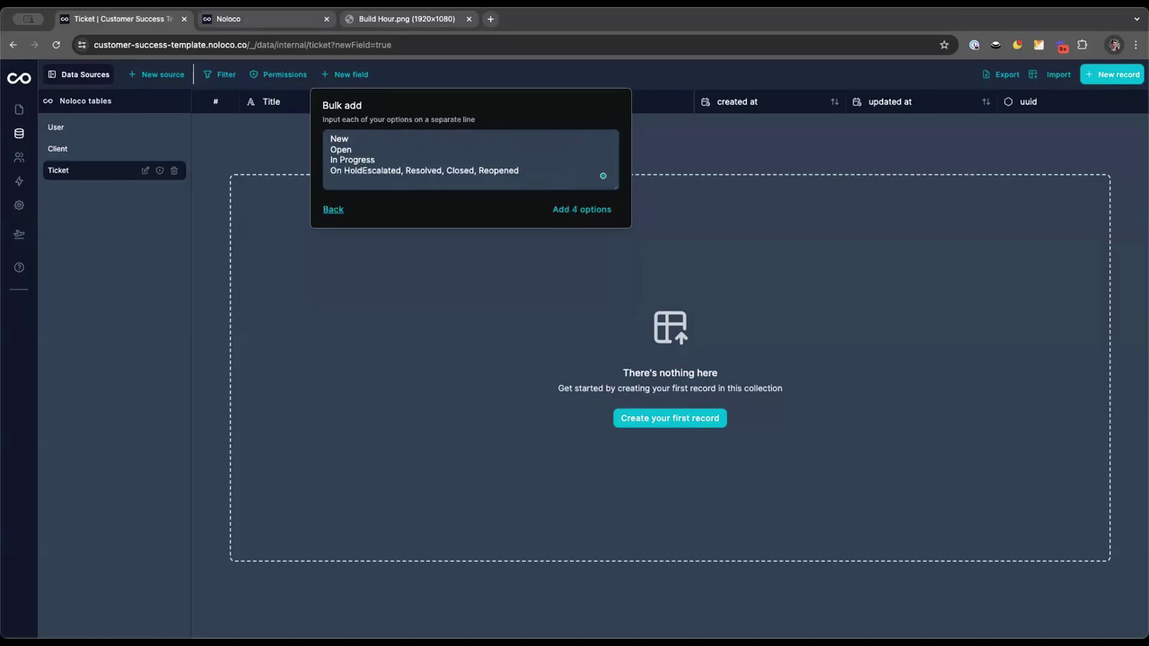
key(Delete)
key(Return)
click(373, 181)
key(BackSpace)
key(Delete)
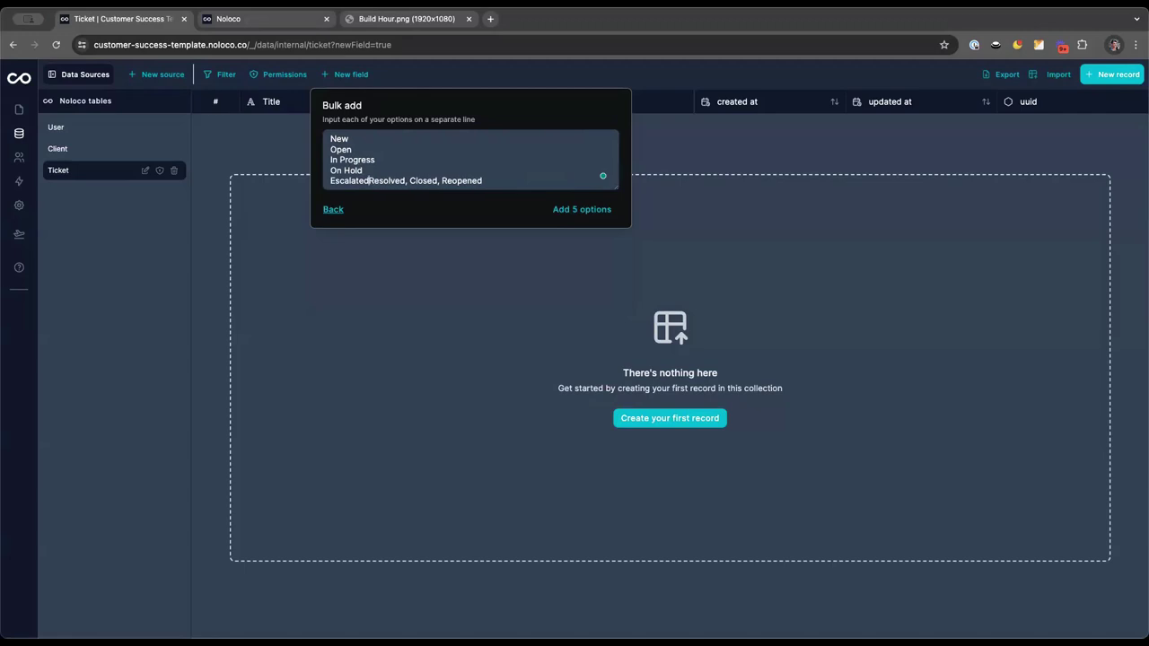
key(Return)
click(368, 184)
key(BackSpace)
key(Delete)
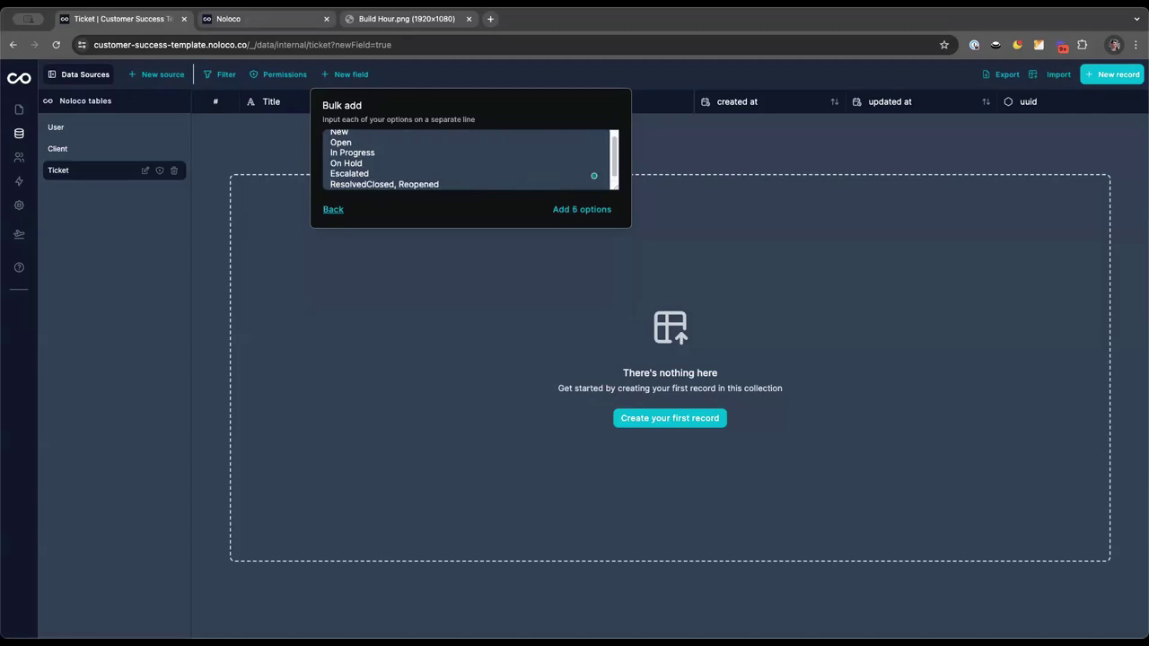
key(Return)
click(363, 184)
key(BackSpace)
key(Delete)
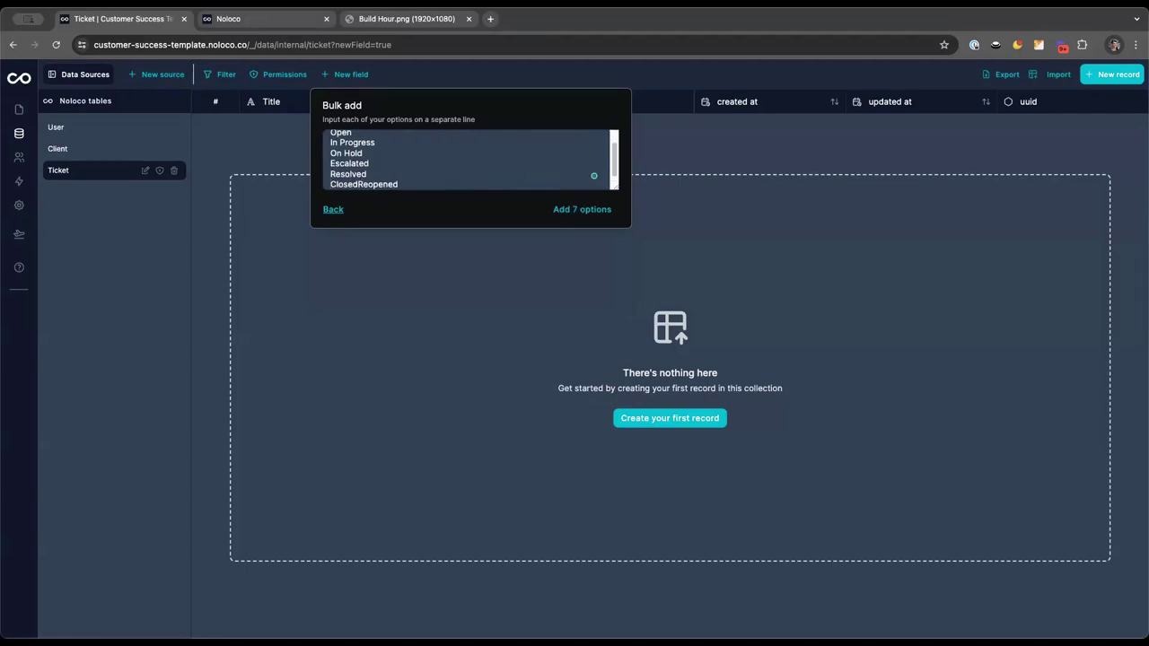
key(Return)
scroll(397, 178, up, 2)
scroll(398, 179, down, 2)
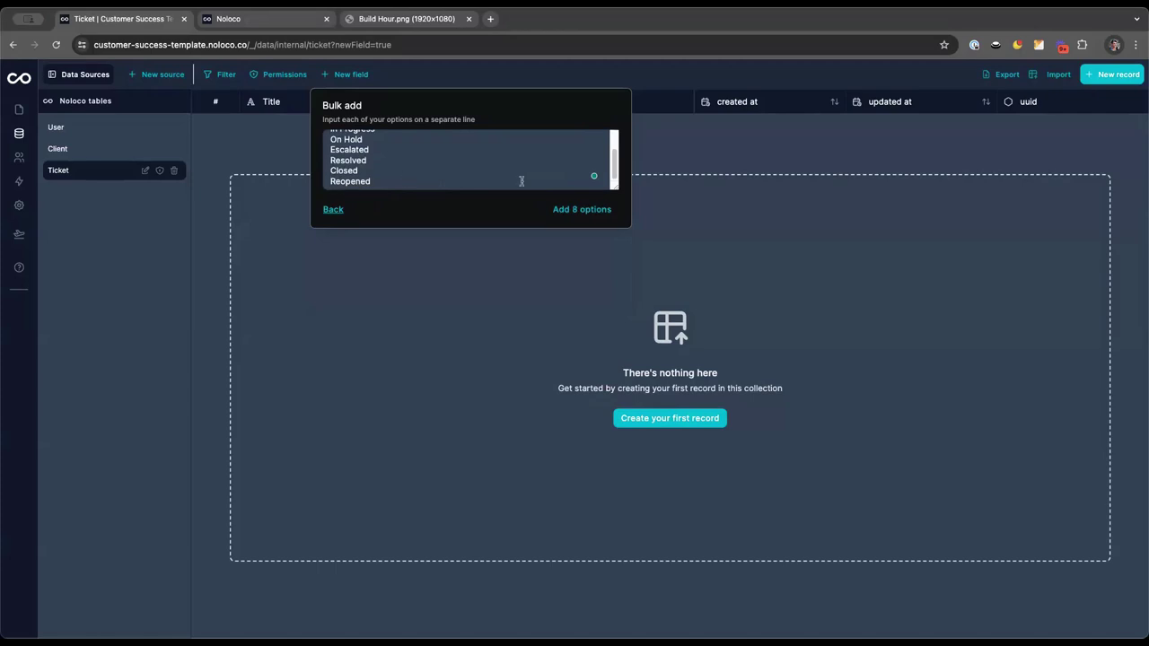
Add all 8 options, save the Status field, and verify its options
click(574, 210)
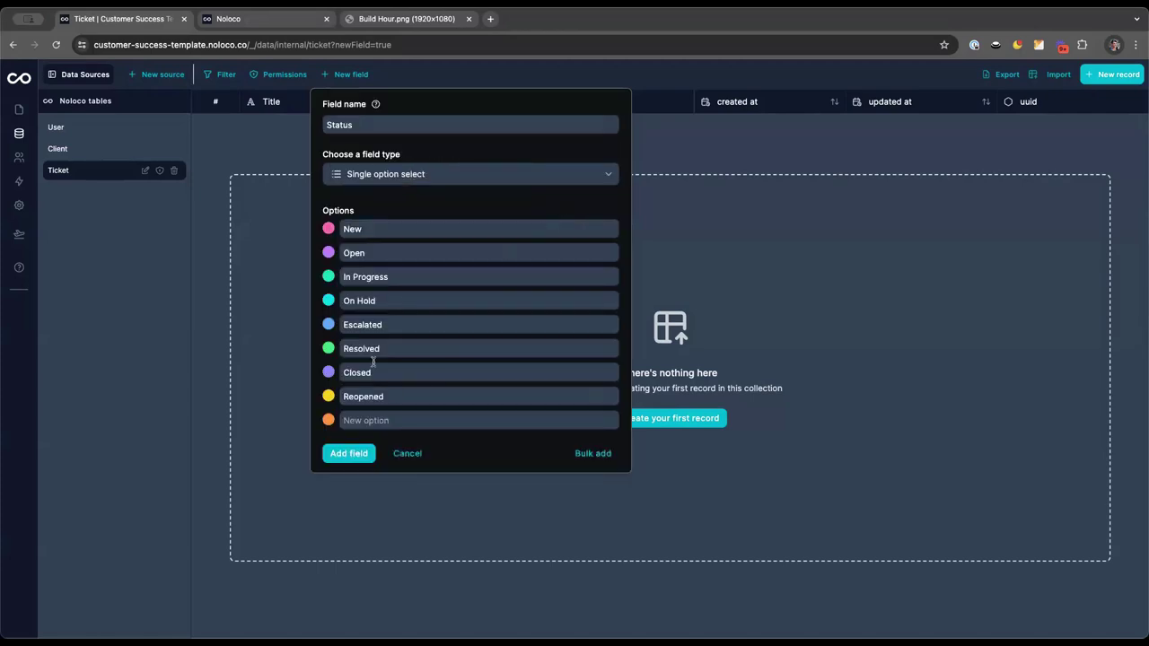
click(349, 454)
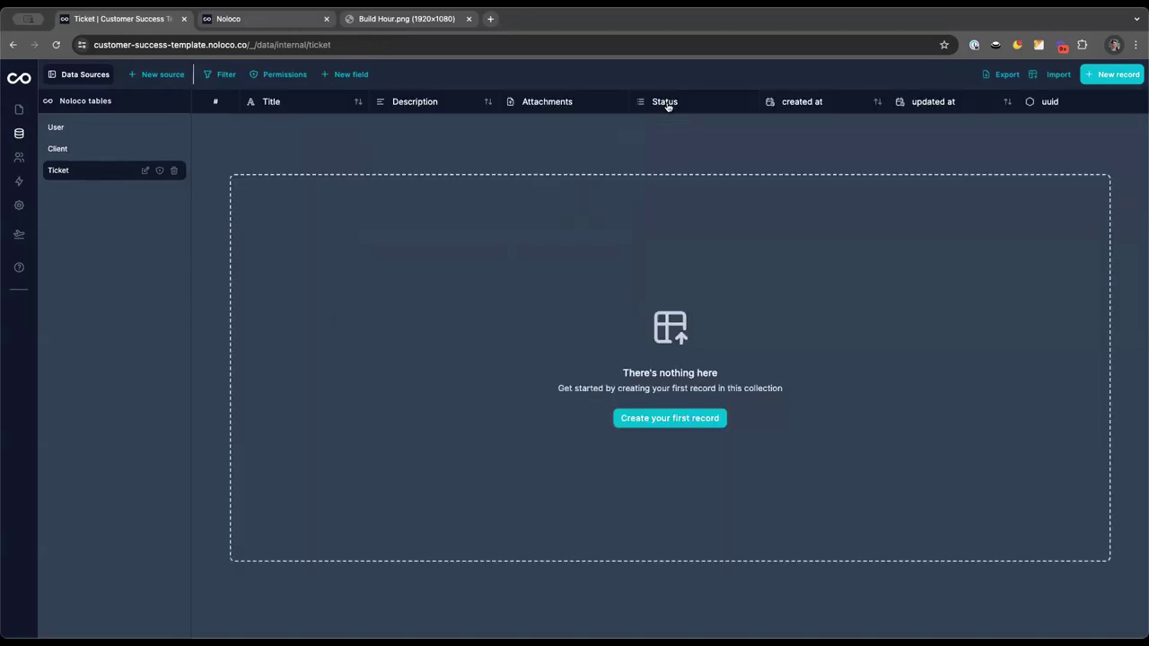
click(644, 103)
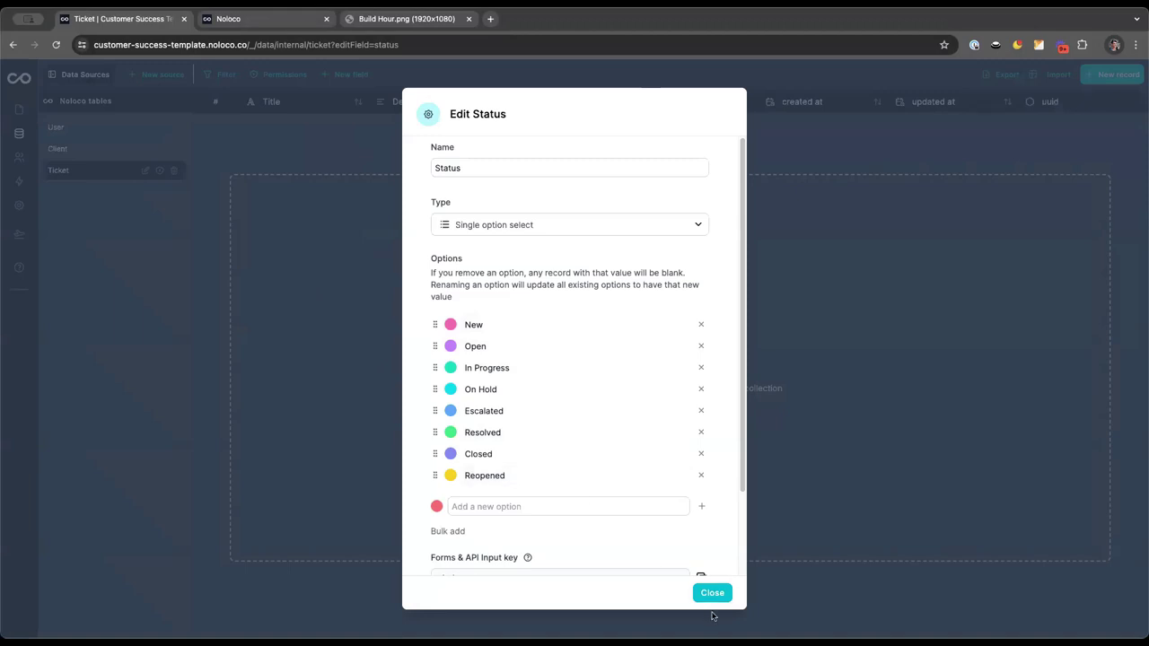
click(714, 594)
Add a Type single option select field on Ticket with options Bug, Feature and Help
click(344, 74)
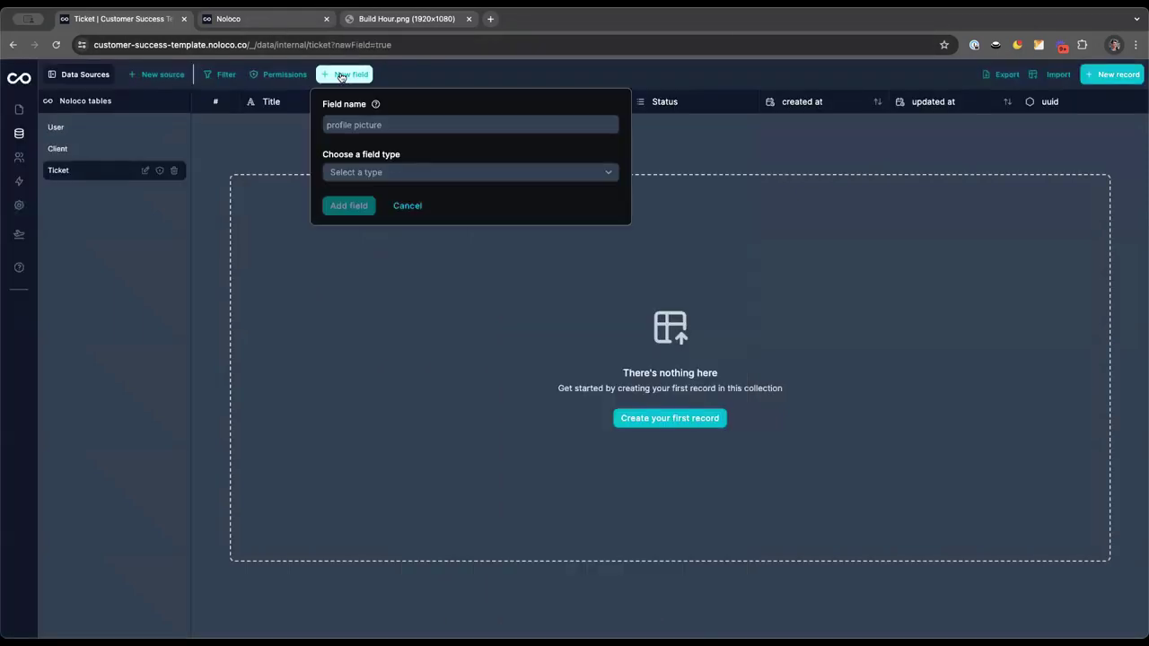
click(381, 124)
text(Type)
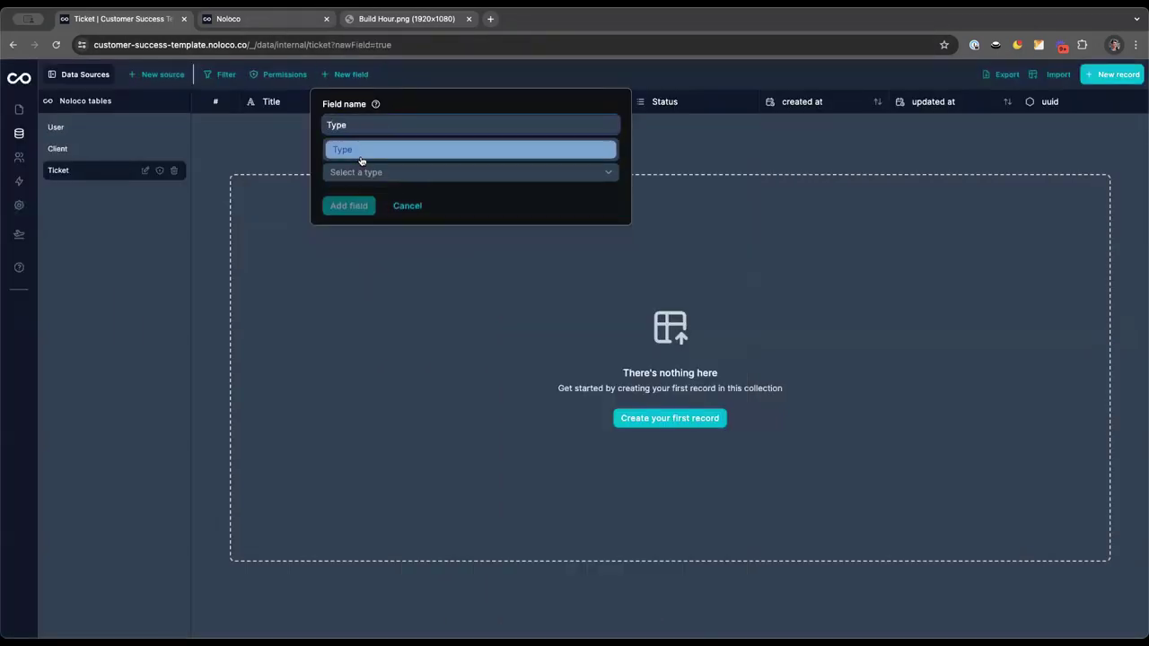
click(362, 154)
click(356, 172)
scroll(364, 255, down, 1)
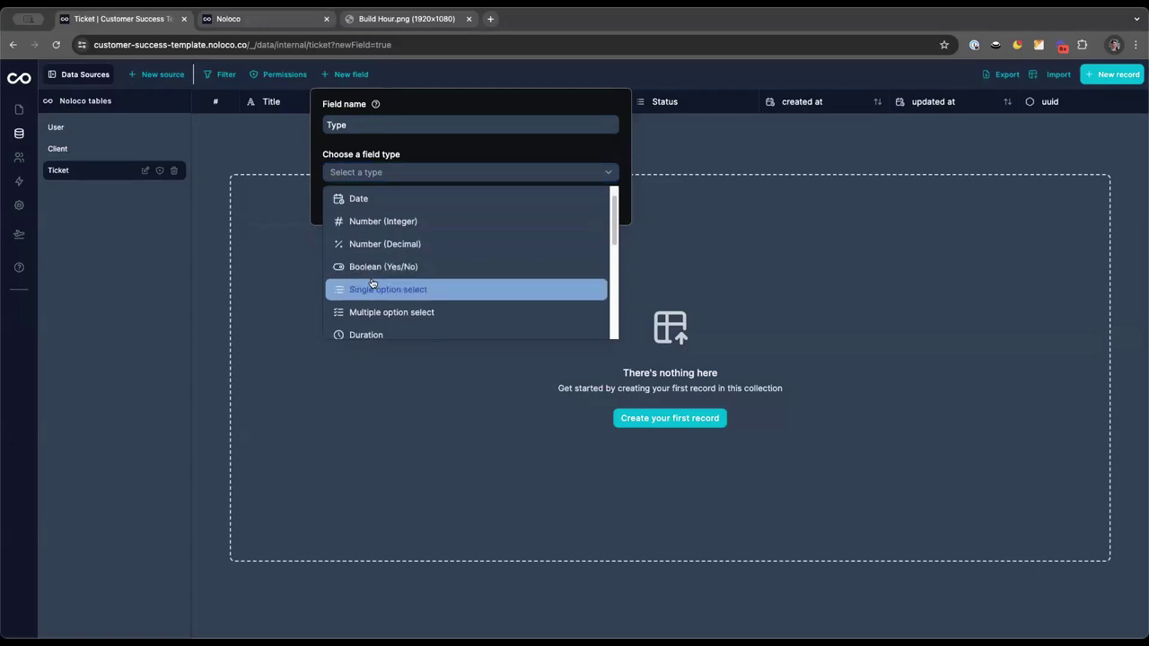
click(364, 289)
text(Bug)
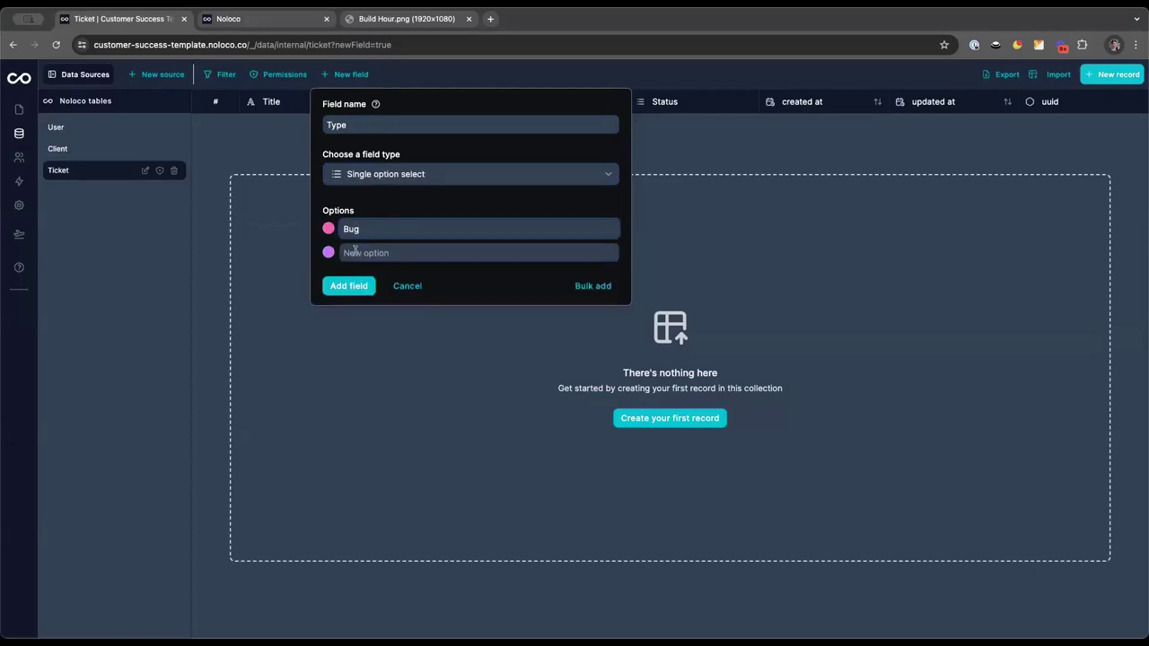
click(355, 252)
text(Feature)
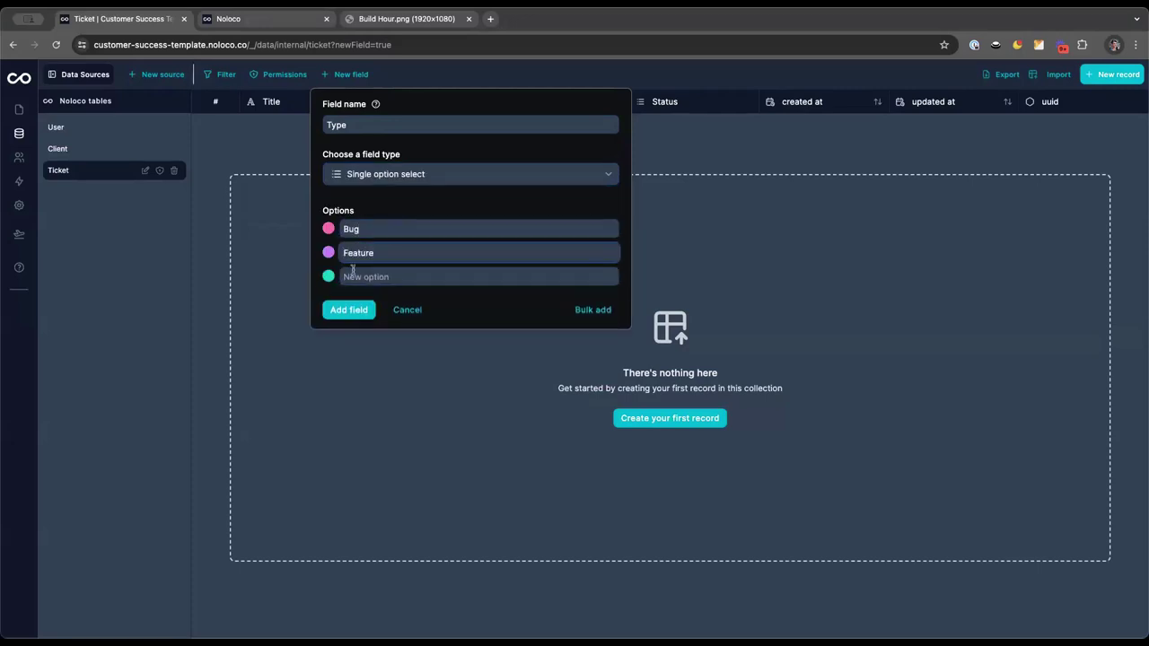
click(353, 275)
text(Help)
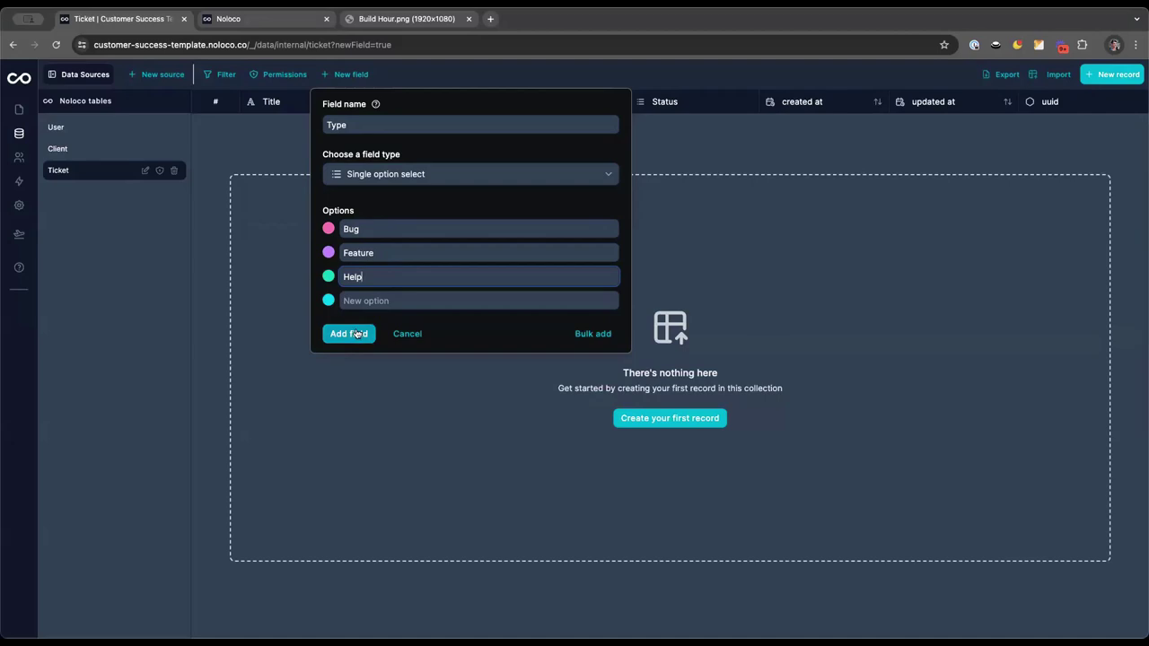
click(354, 332)
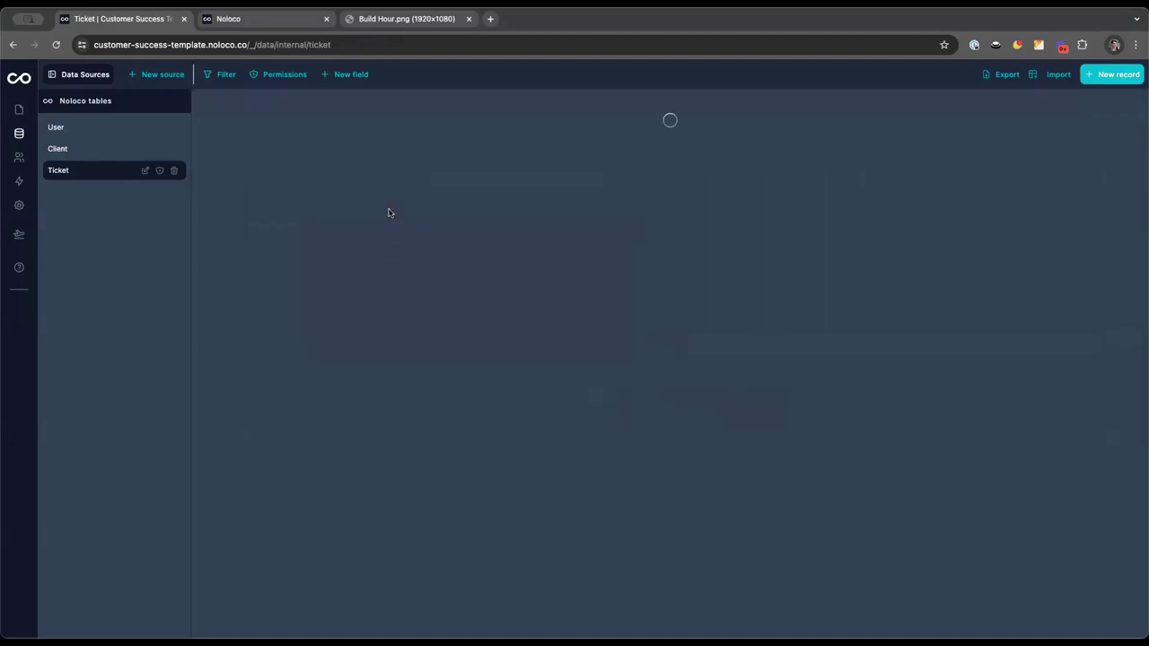
Create an Assignee field on Ticket that links to User records
click(261, 20)
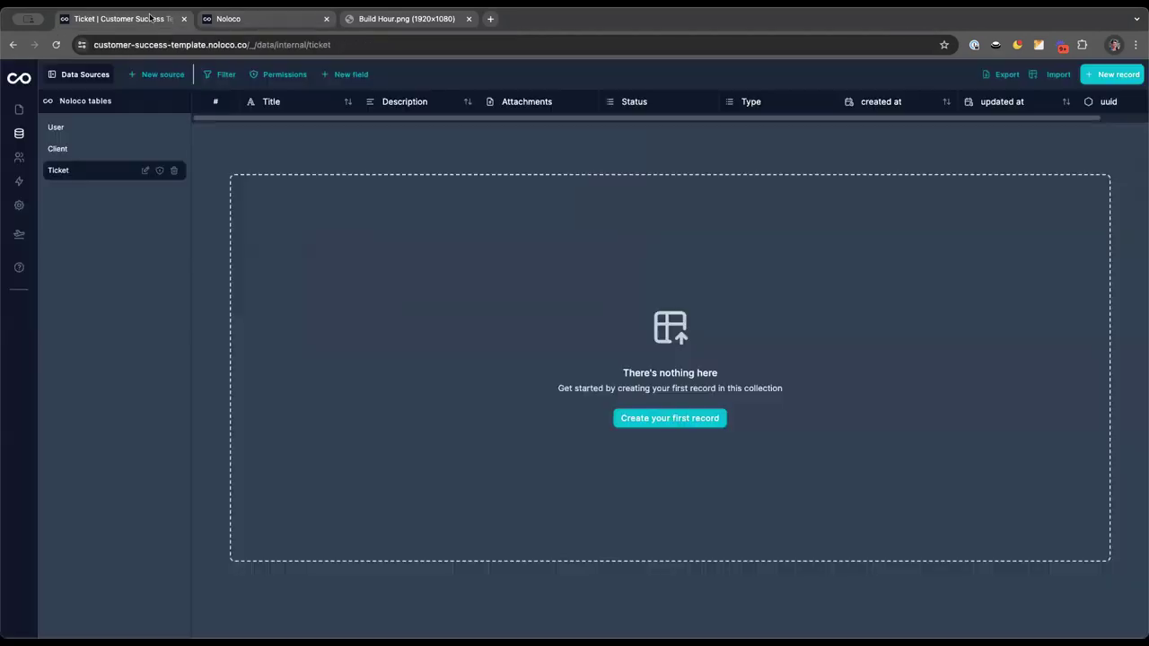
click(157, 18)
click(350, 75)
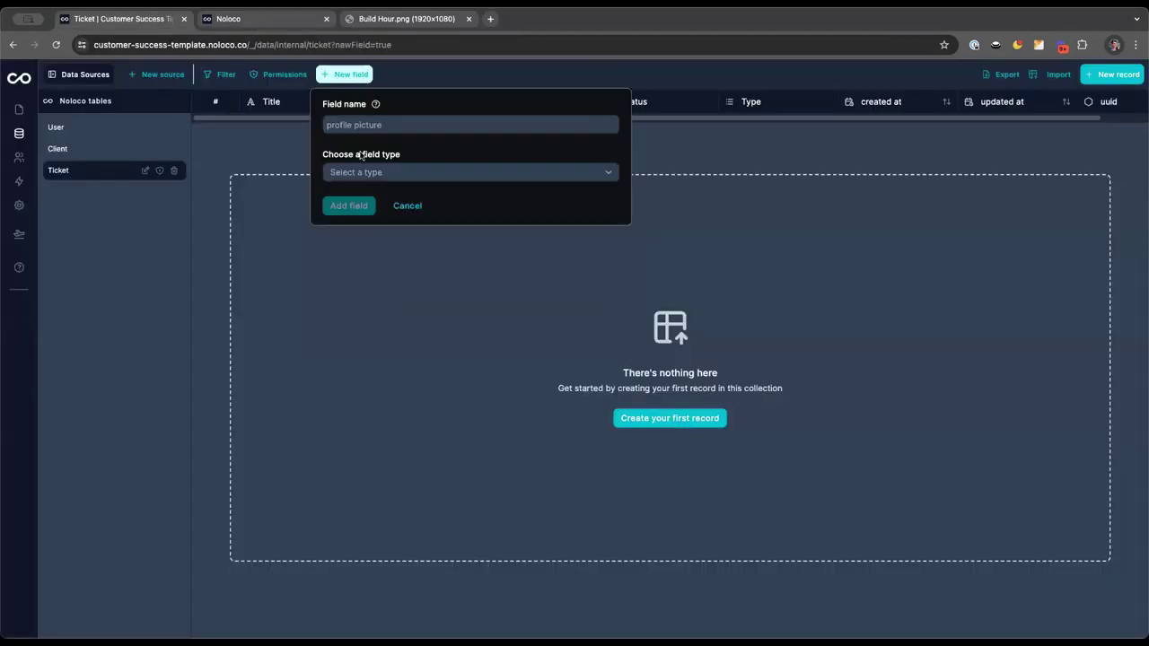
click(351, 125)
text(Assi)
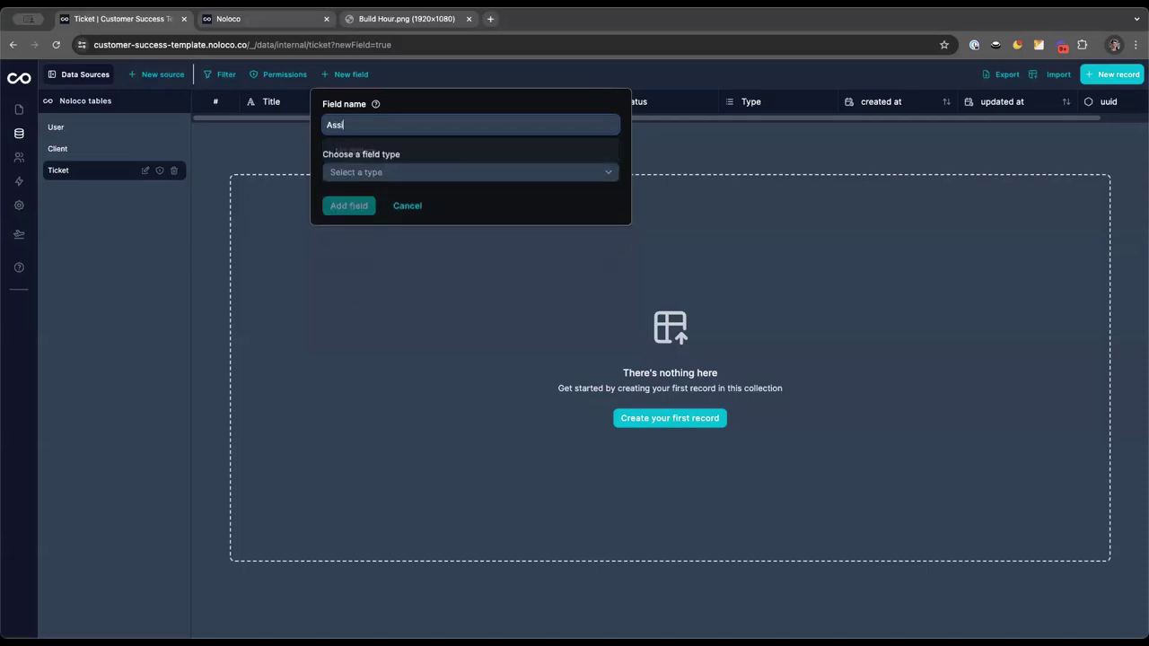
text(gnee)
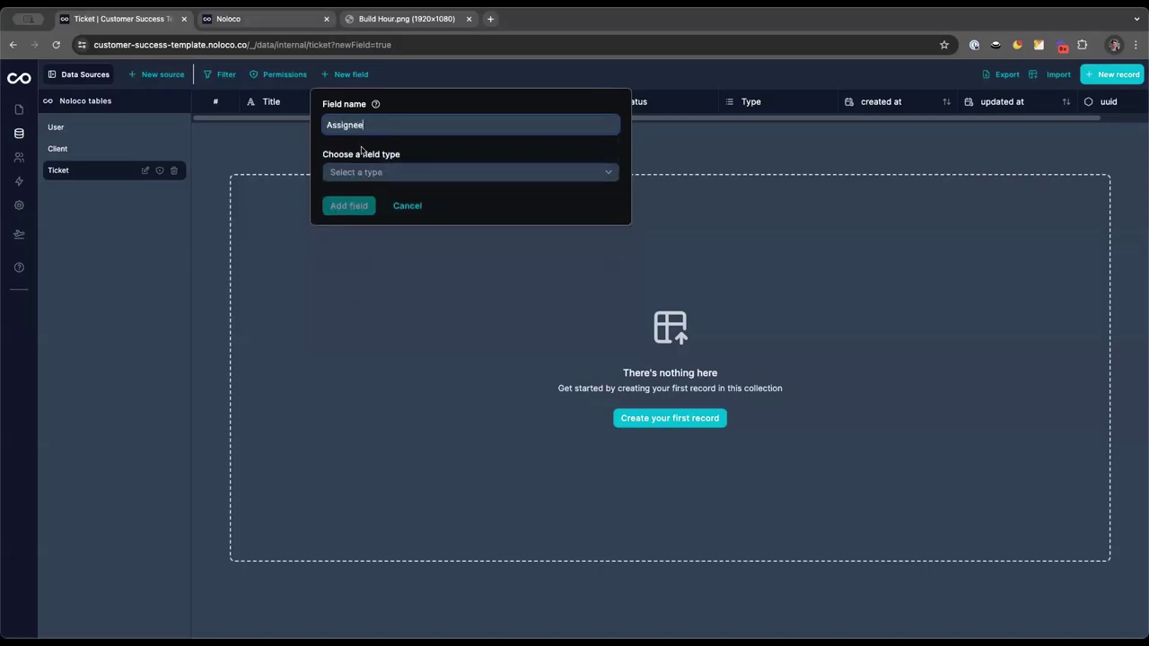
click(355, 172)
scroll(396, 277, down, 2)
scroll(390, 296, down, 5)
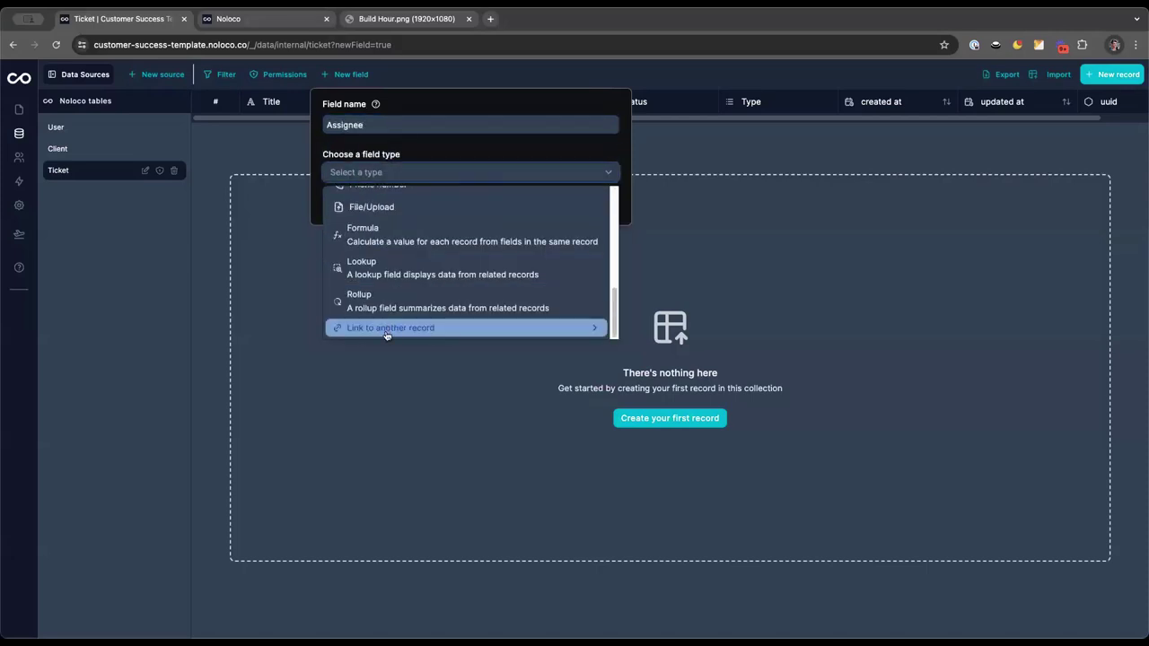
click(395, 328)
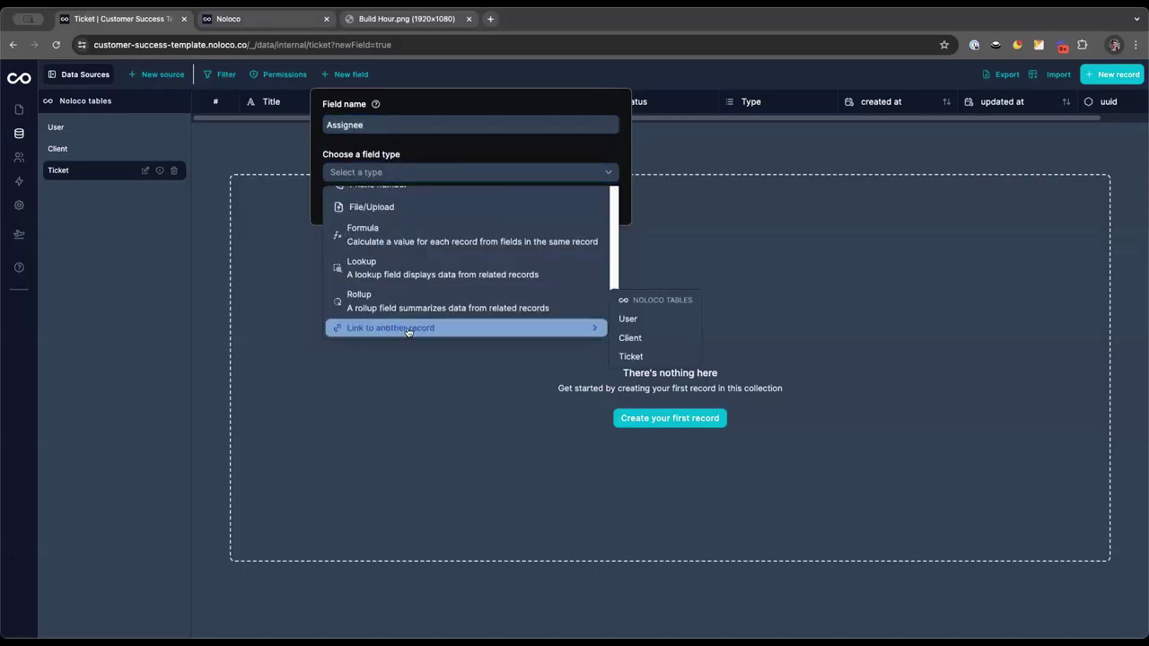
click(645, 321)
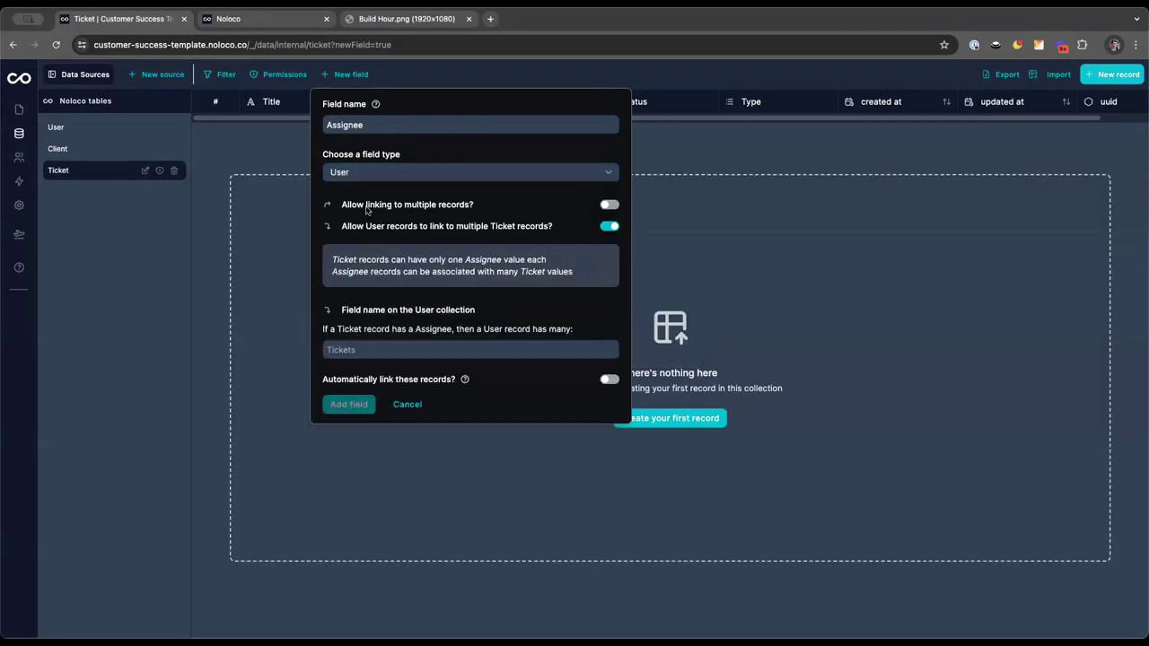
Allow one user per ticket, name the reverse User field Assigned Tickets, and save
drag(342, 208, 490, 209)
click(492, 209)
drag(342, 227, 552, 227)
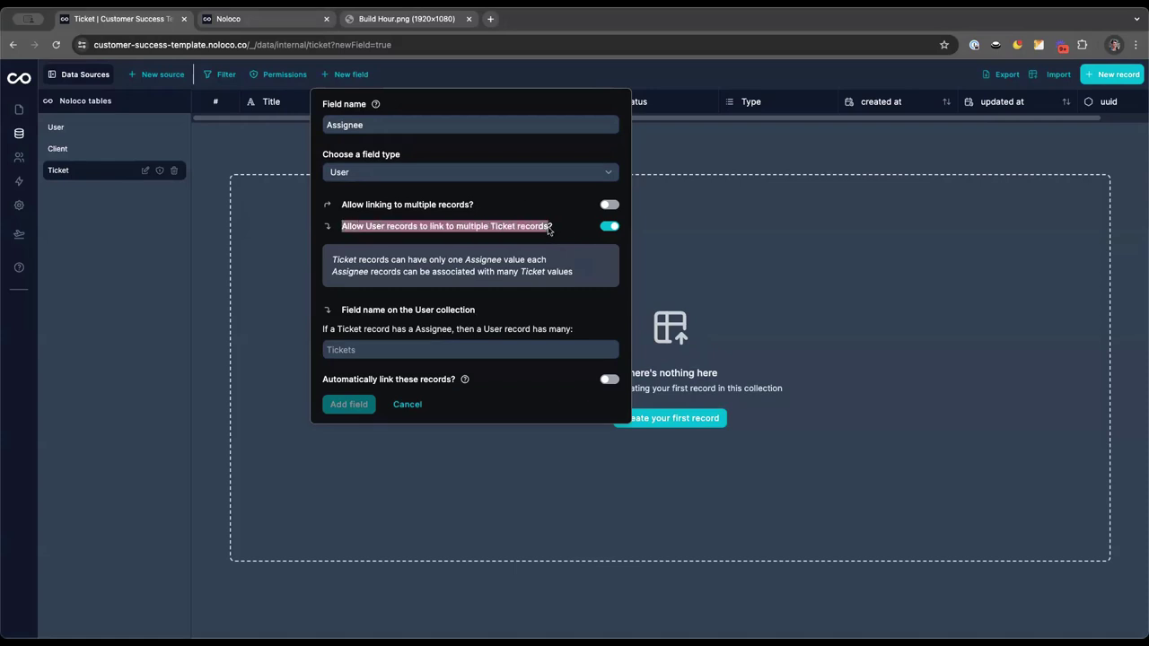
click(566, 232)
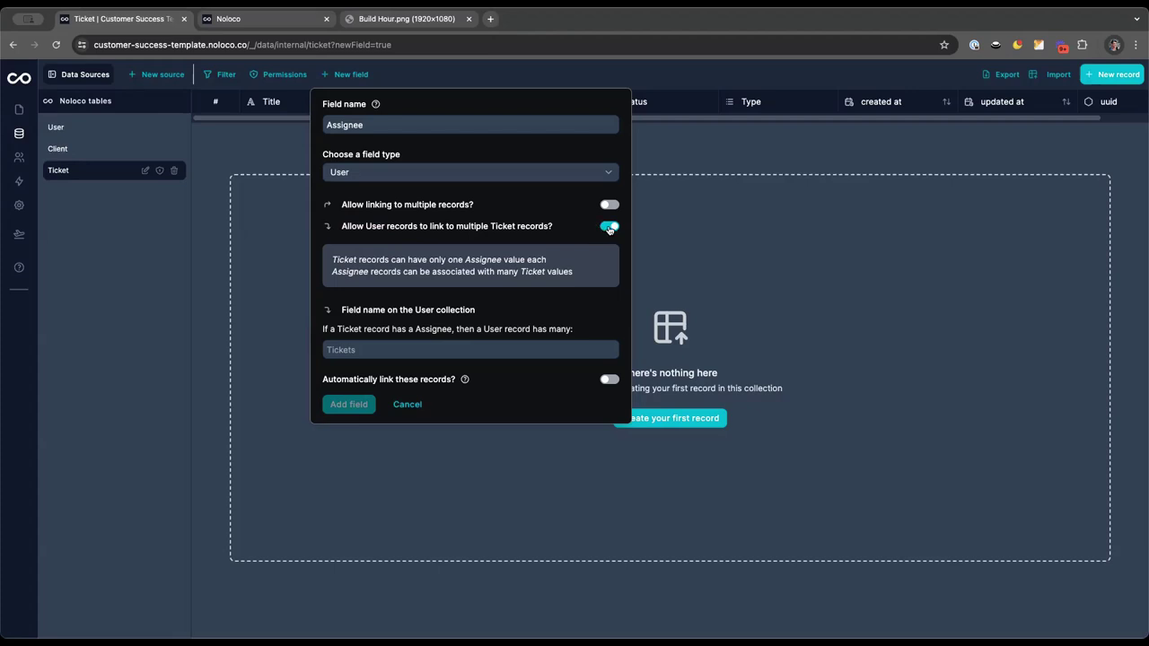
click(402, 352)
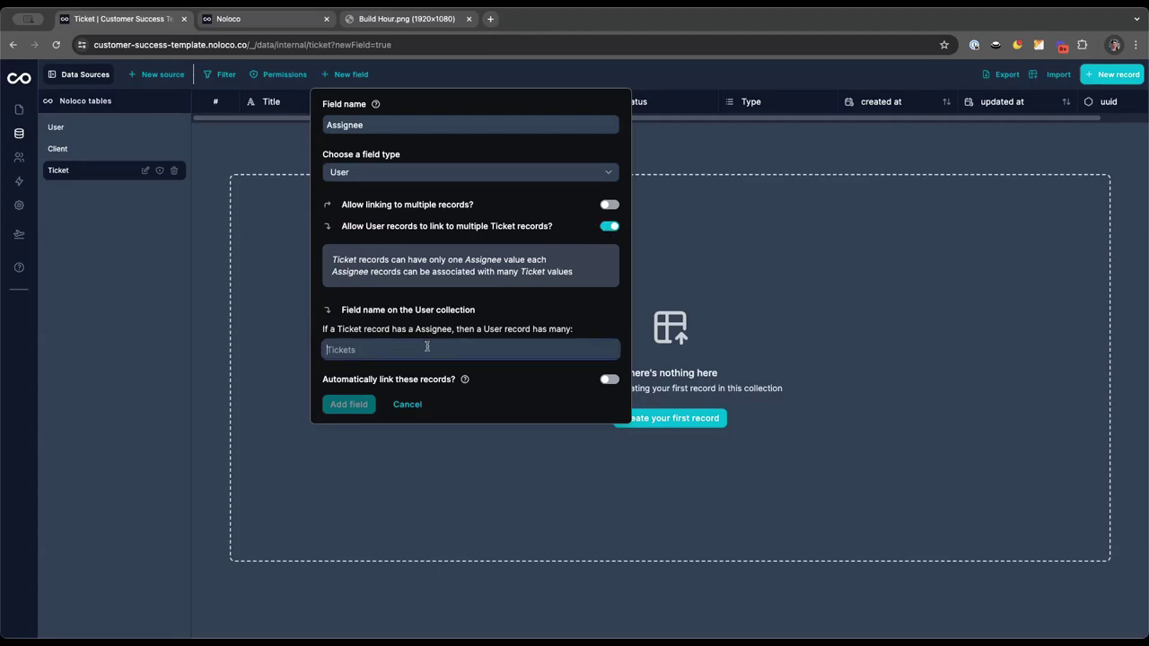
text(Ti)
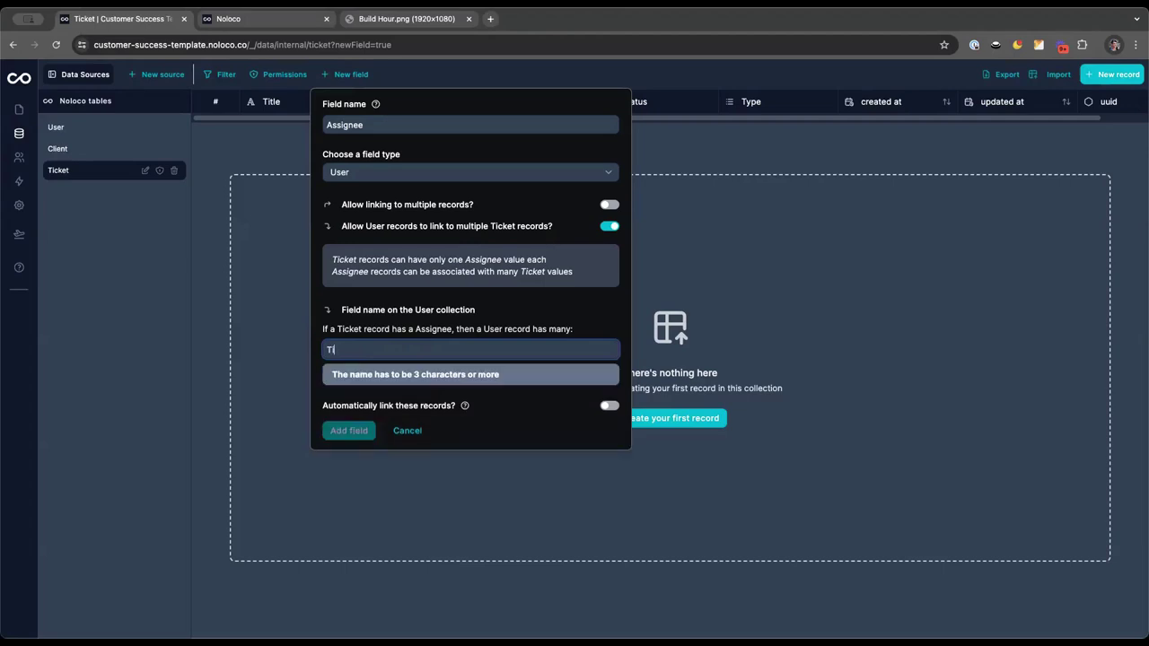
key(BackSpace)
key(BackSpace)
text(Assigned Tickets)
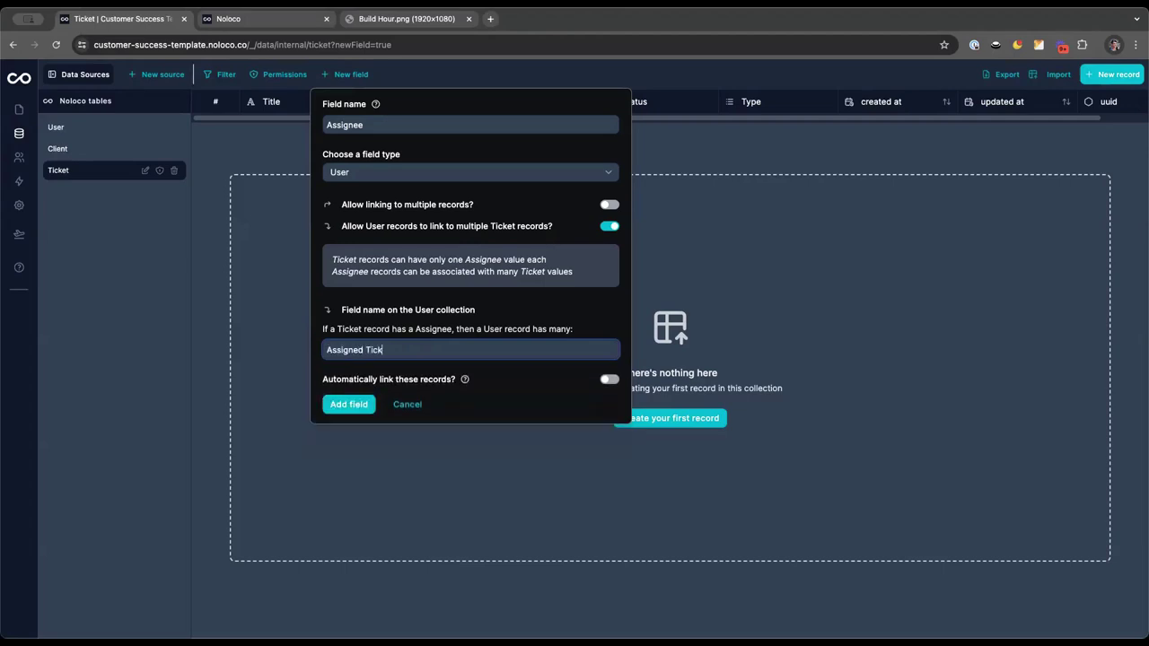
click(355, 406)
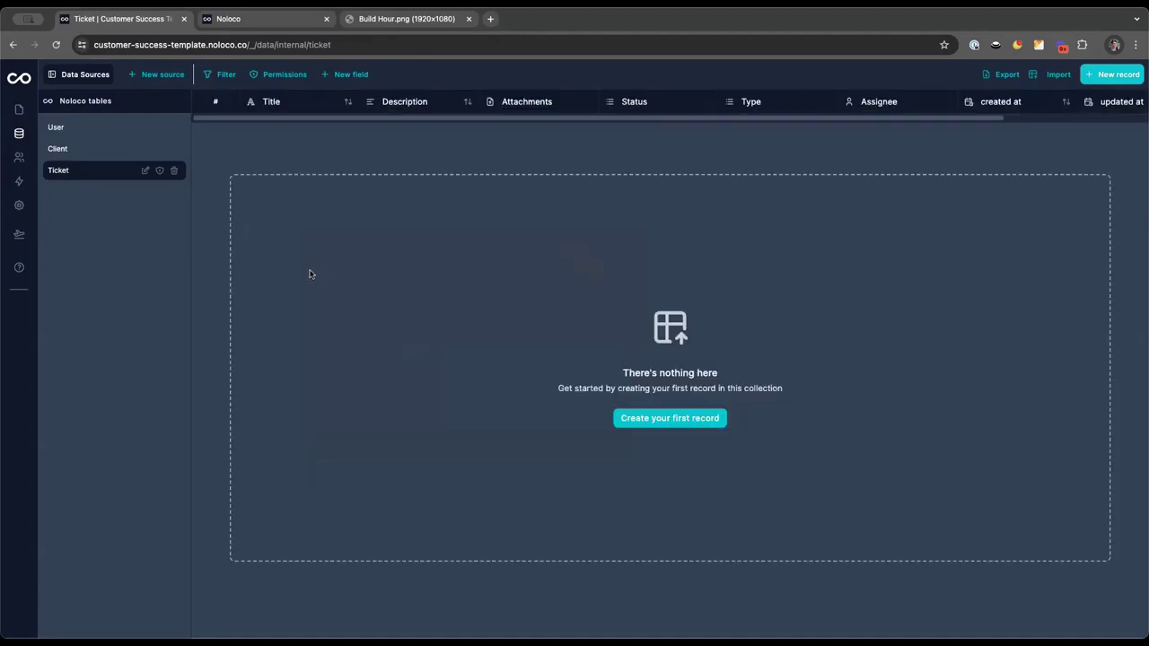
Start a ticket 'Problem Paying for the App' with description 'I couldn't pay for the app'
click(1117, 75)
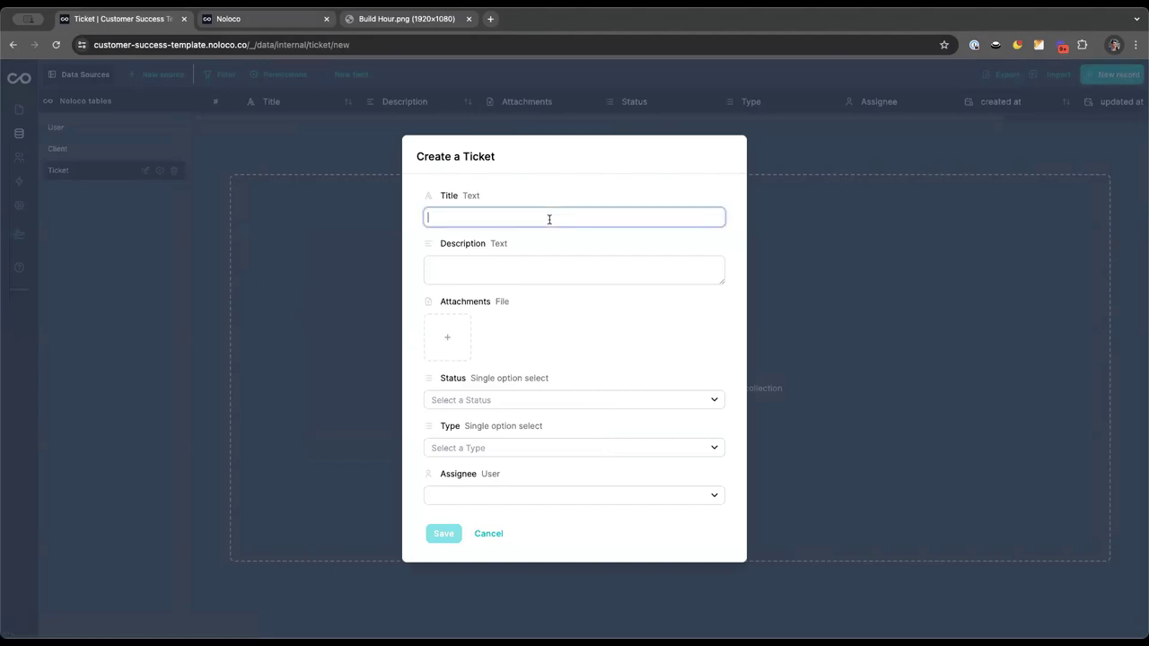
text(Problem )
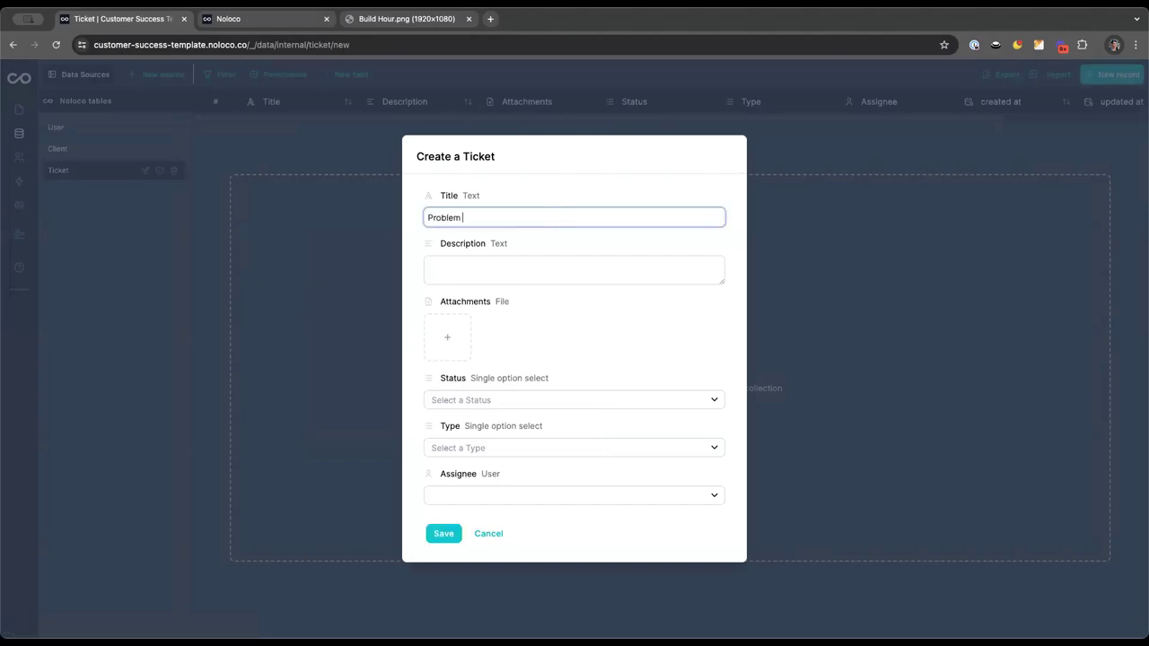
text(Paying for the App)
click(545, 257)
text(O coul)
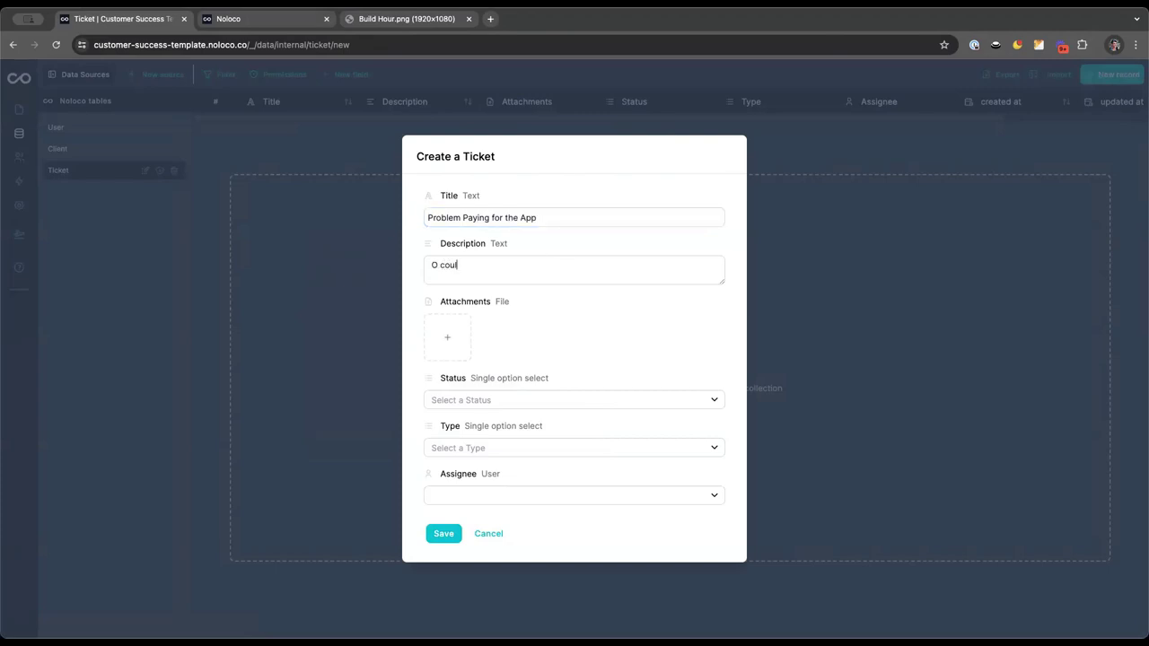
key(BackSpace)
key(BackSpace)
key(BackSpace)
key(BackSpace)
key(BackSpace)
key(BackSpace)
text(I couldn't pay for the app)
Set status New, type Bug, choose an assignee, and create the ticket
click(523, 403)
click(492, 455)
click(480, 449)
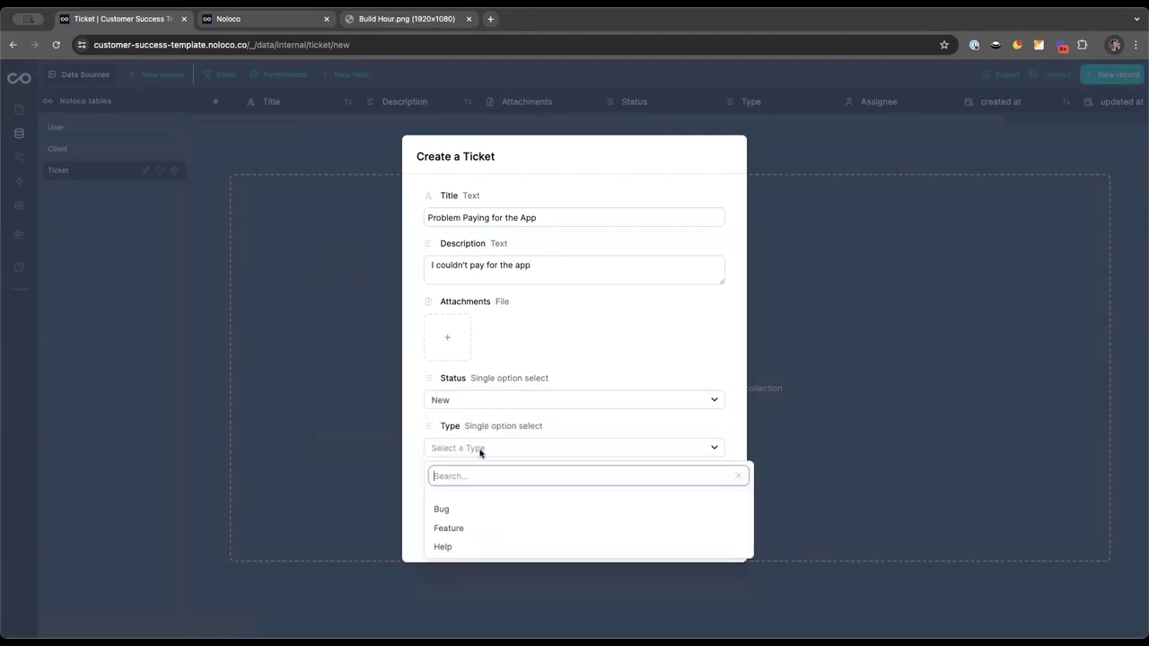
click(487, 514)
click(471, 501)
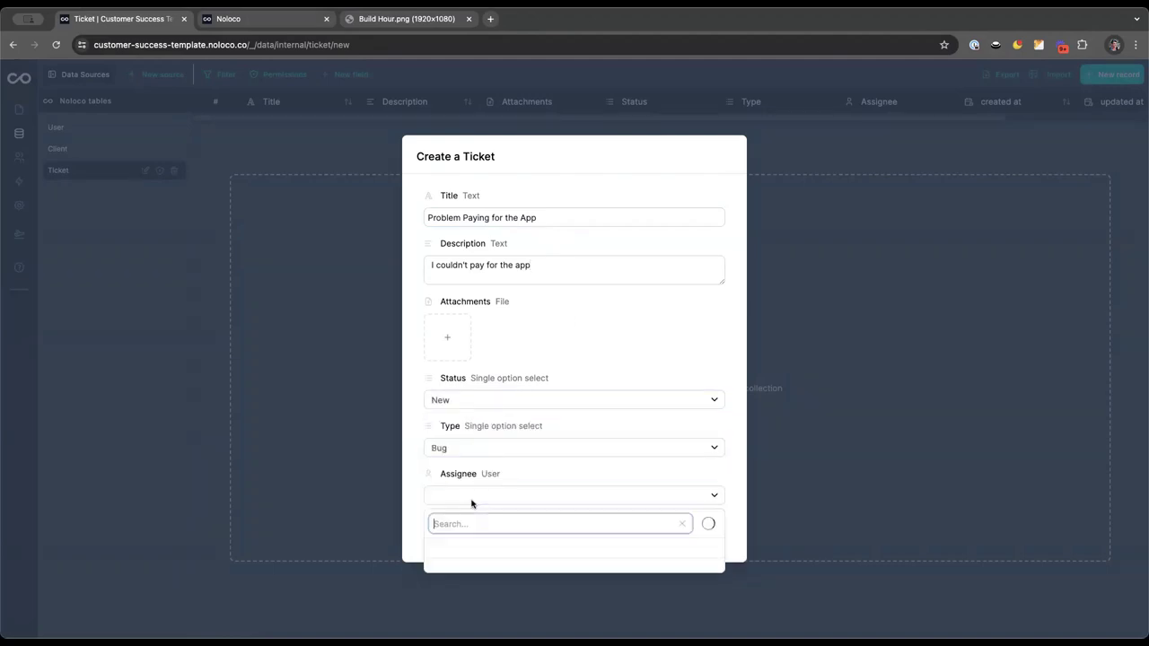
click(461, 567)
click(441, 540)
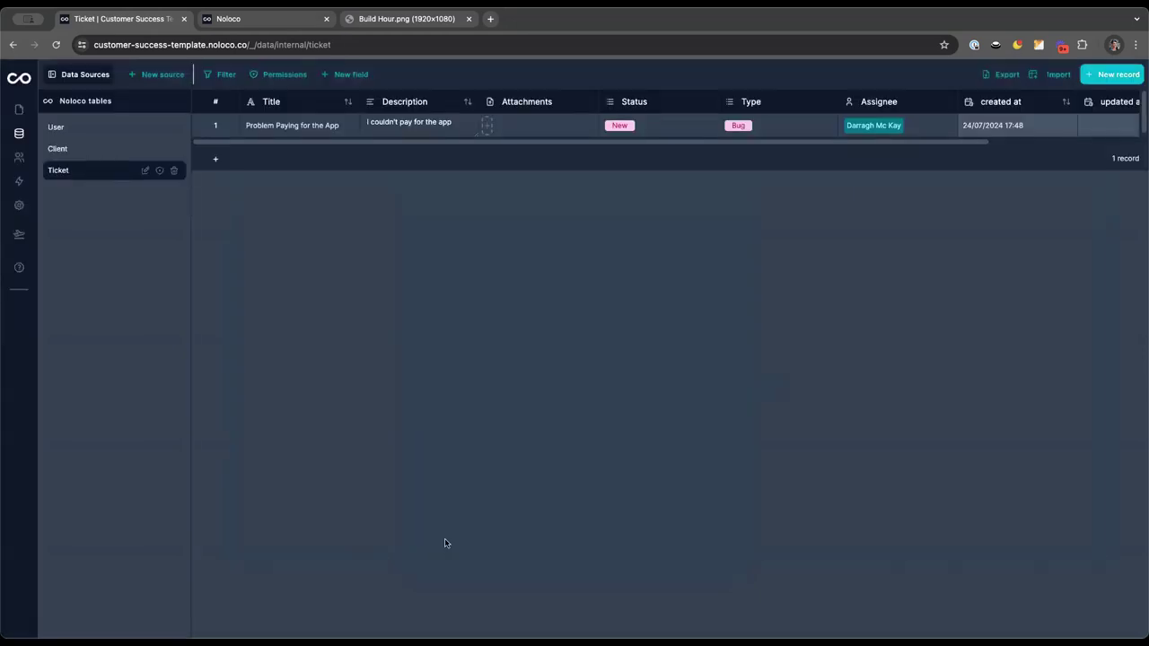
Start a new Ticket field named 'Submitted by Email'
click(344, 75)
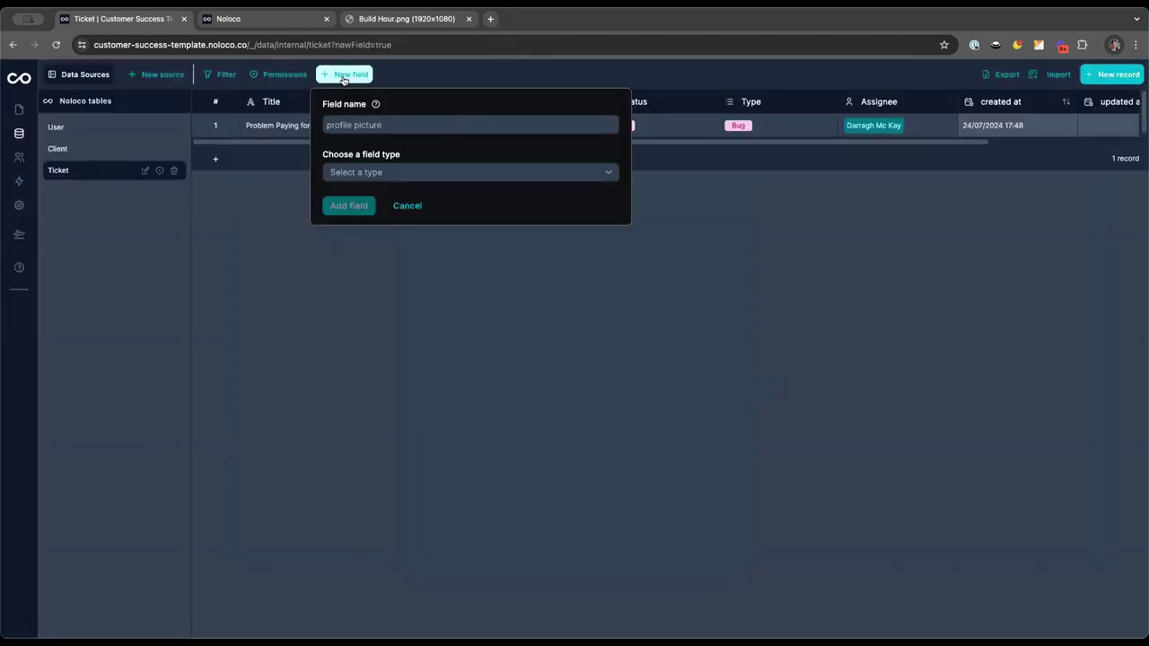
click(262, 24)
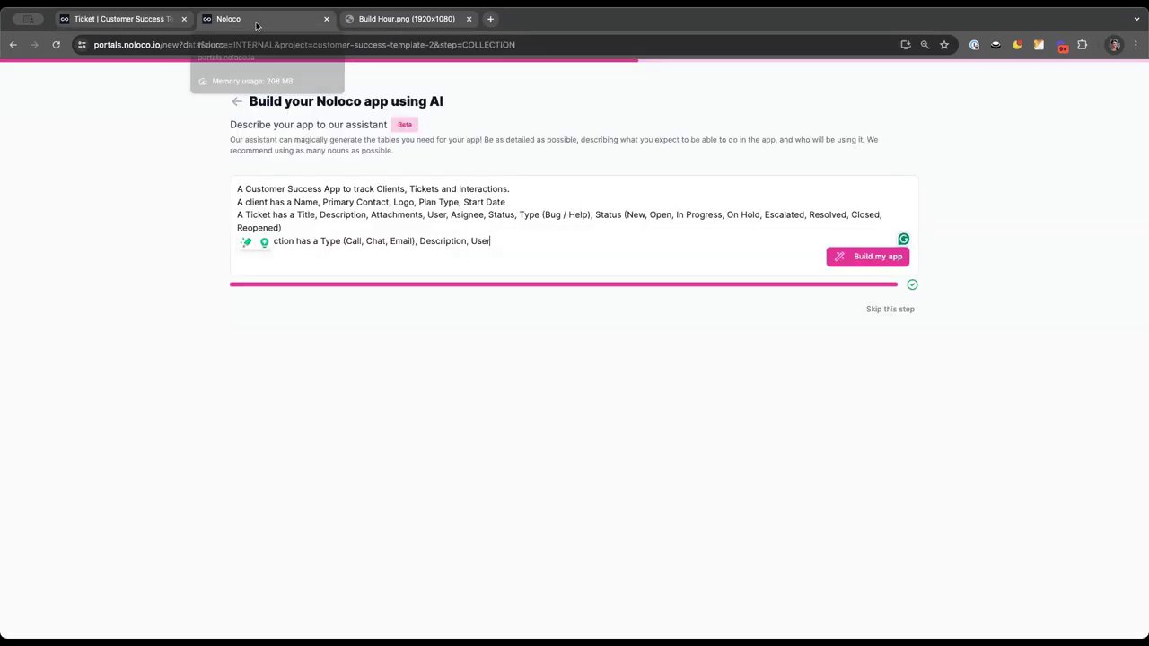
click(128, 19)
click(382, 125)
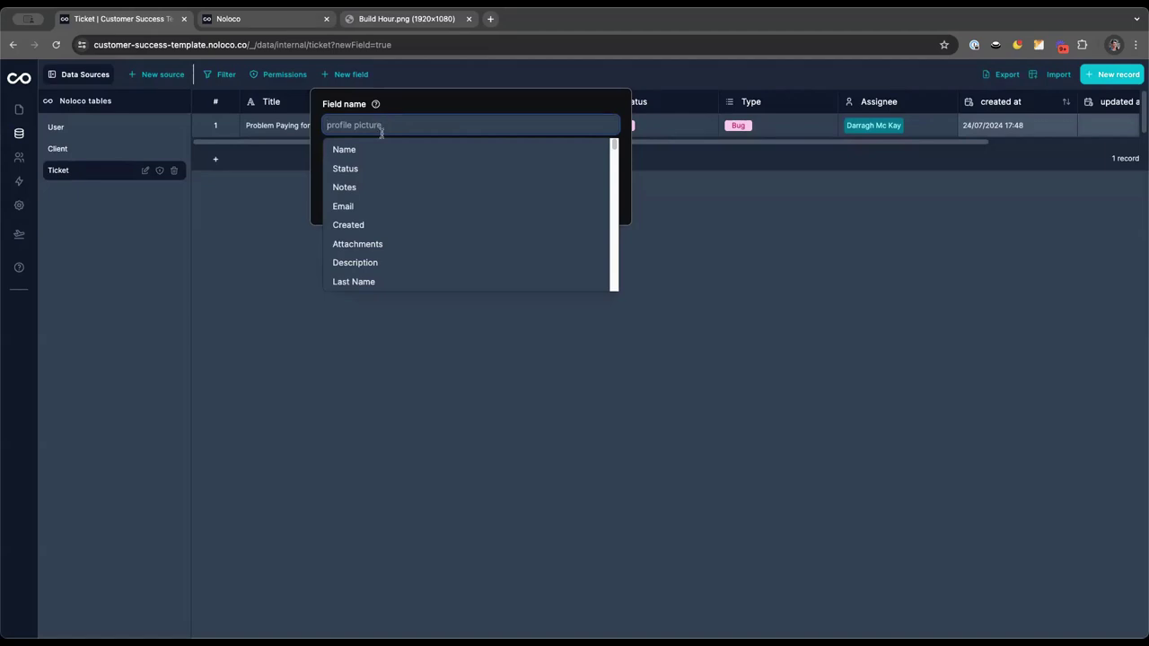
click(364, 207)
click(369, 125)
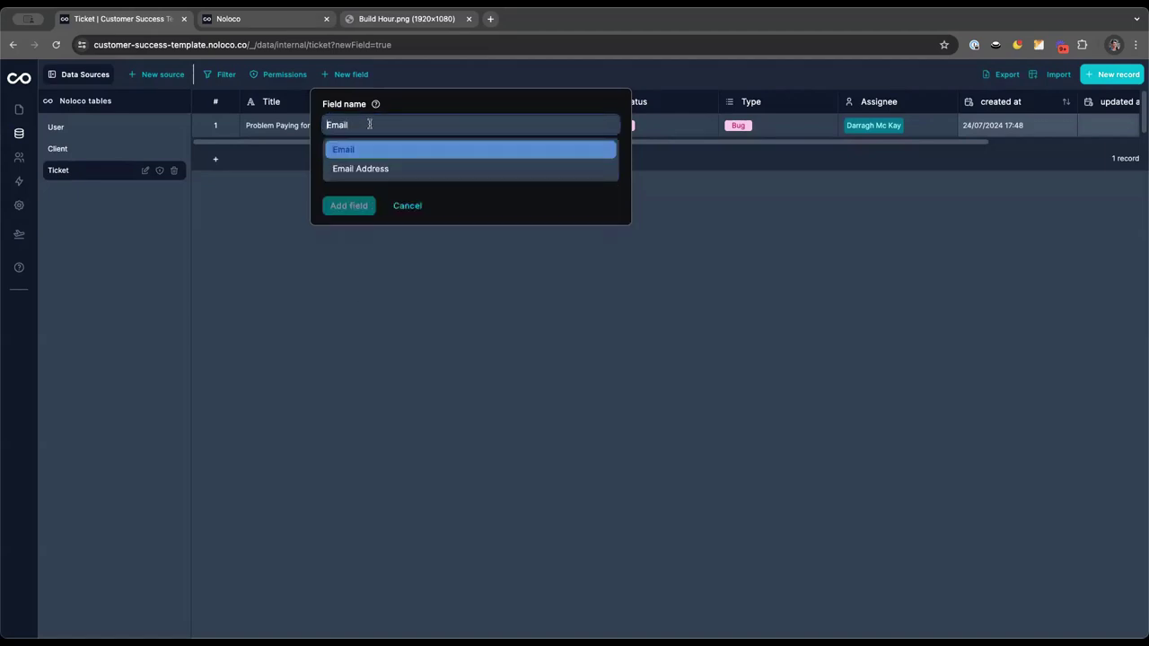
text(Submitted by)
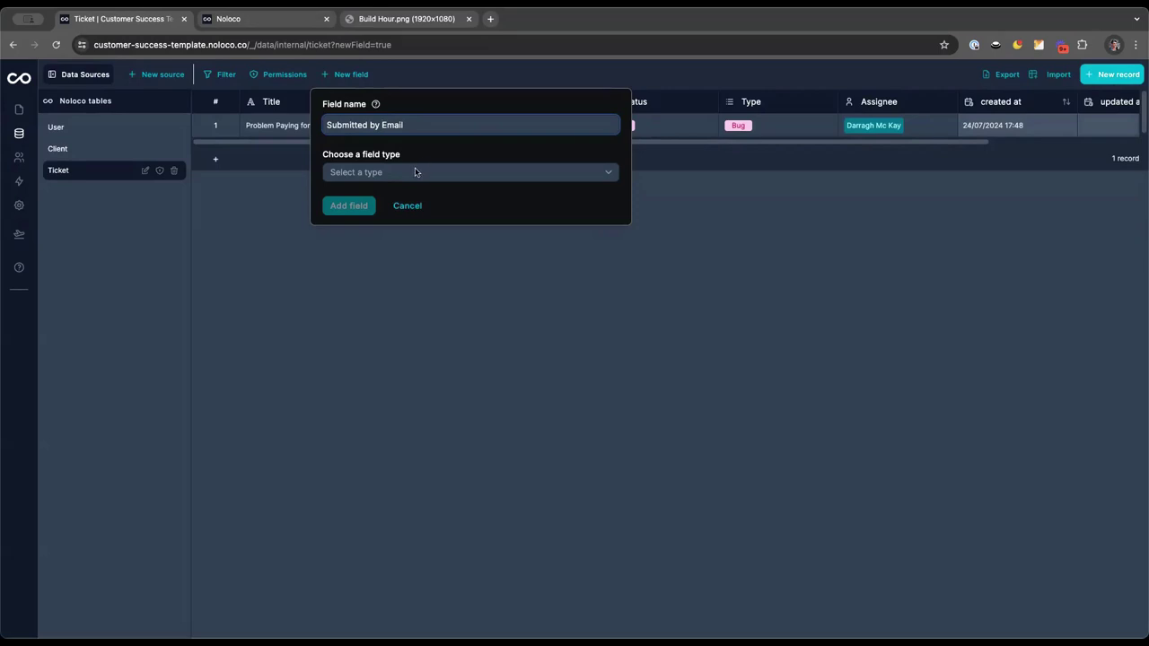
Set the field type to Text with Email address format and add the field
click(415, 172)
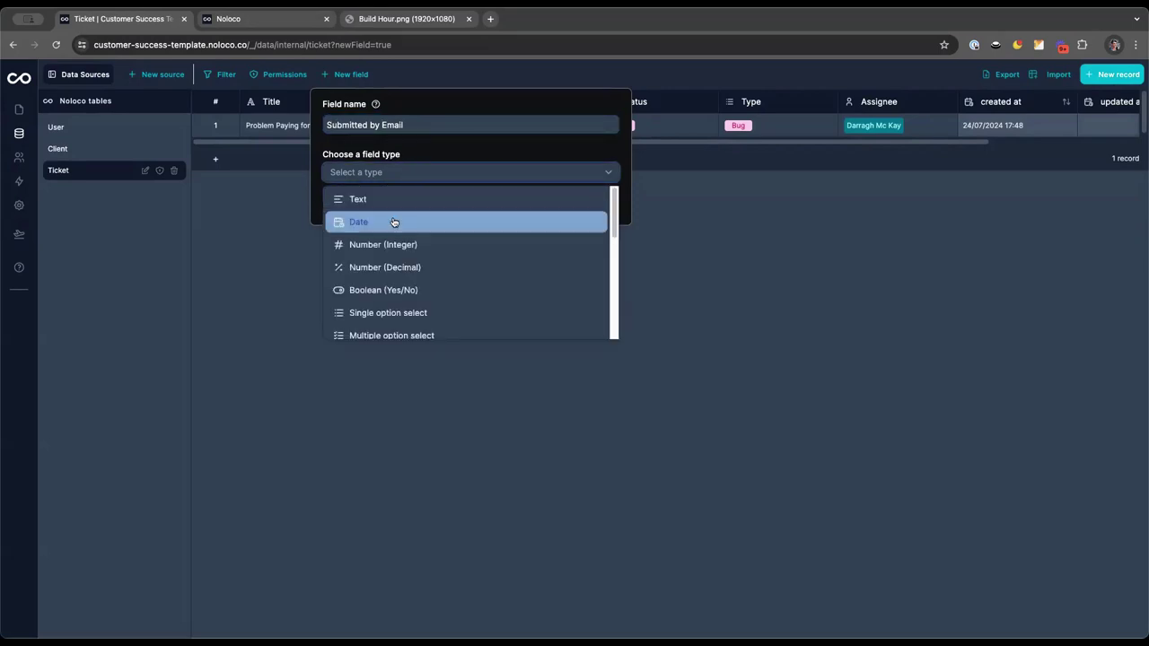
scroll(391, 286, down, 2)
scroll(386, 269, up, 3)
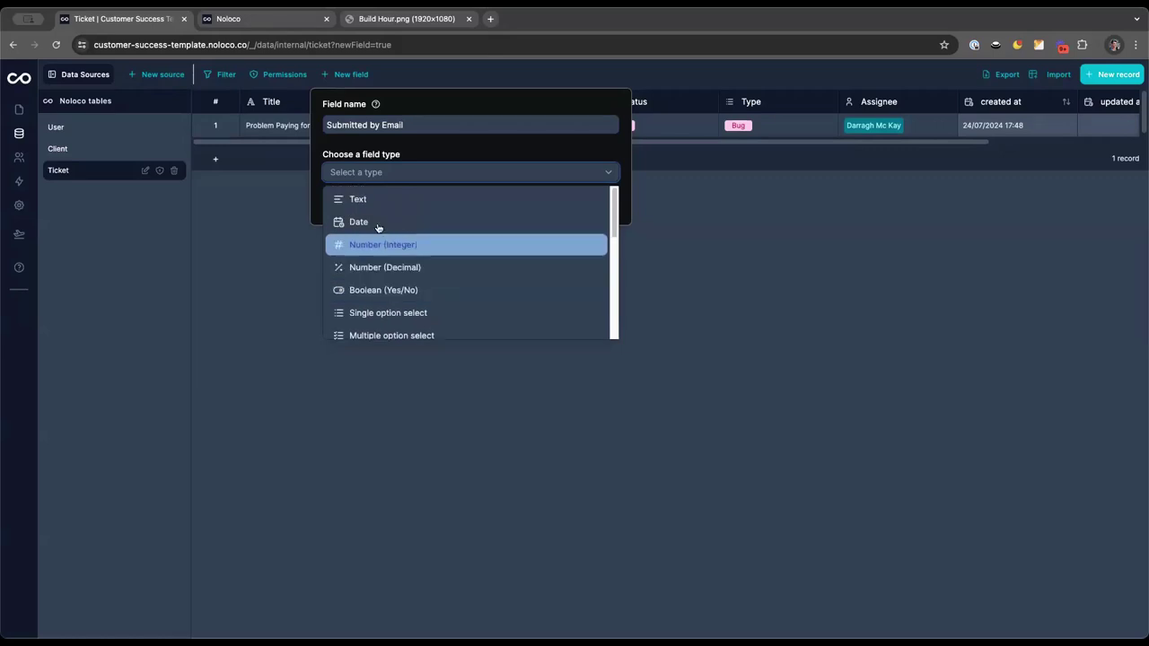
click(377, 200)
click(375, 221)
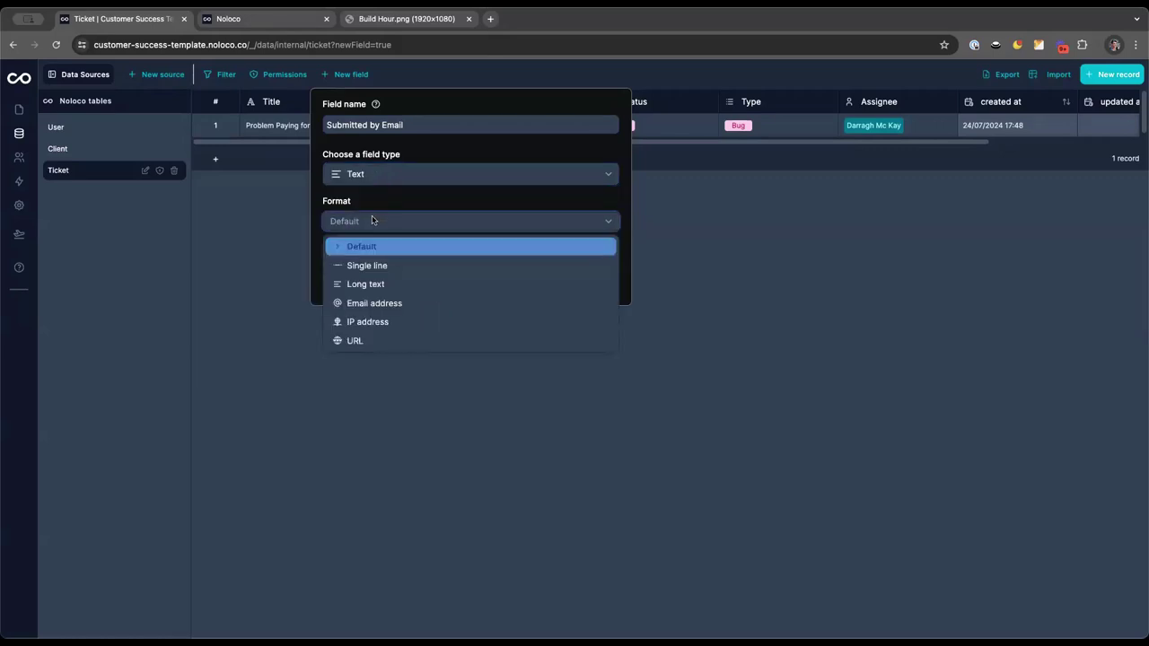
click(368, 305)
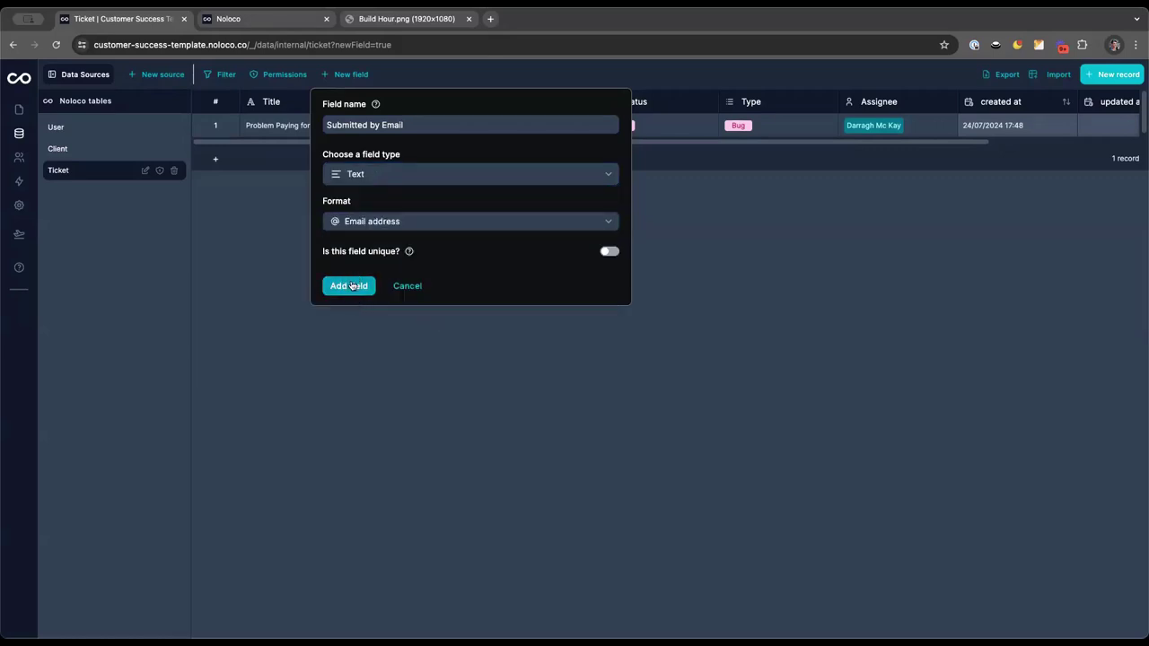
click(352, 286)
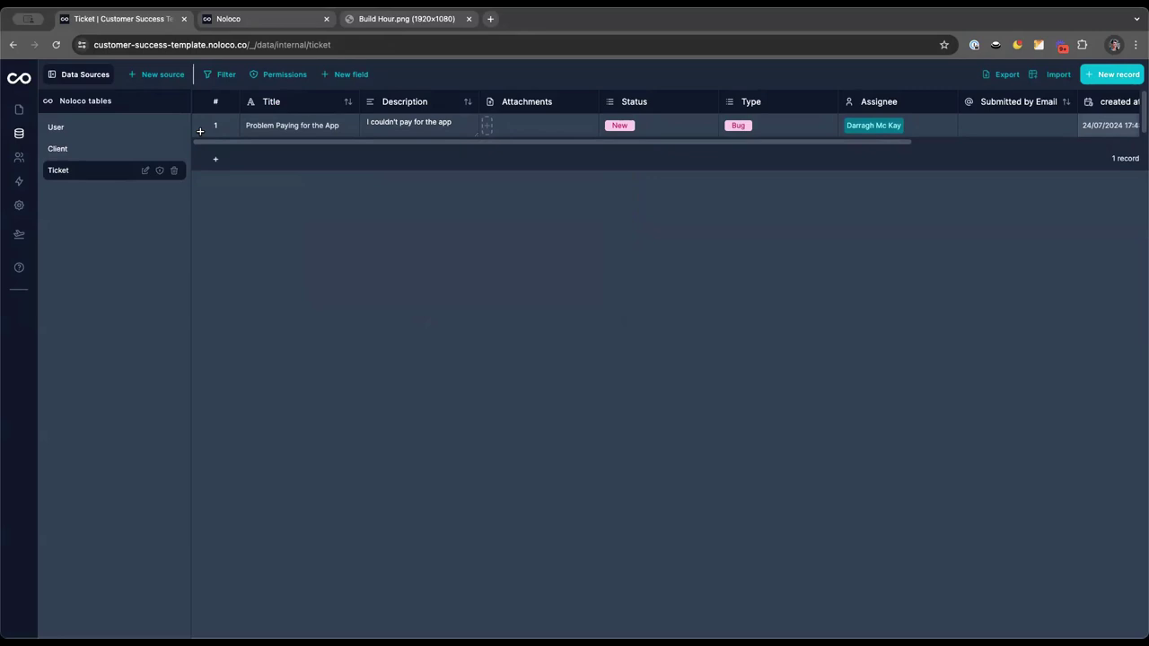
Create a Submitted By field linking to User, with reverse field Submitted Tickets
click(360, 77)
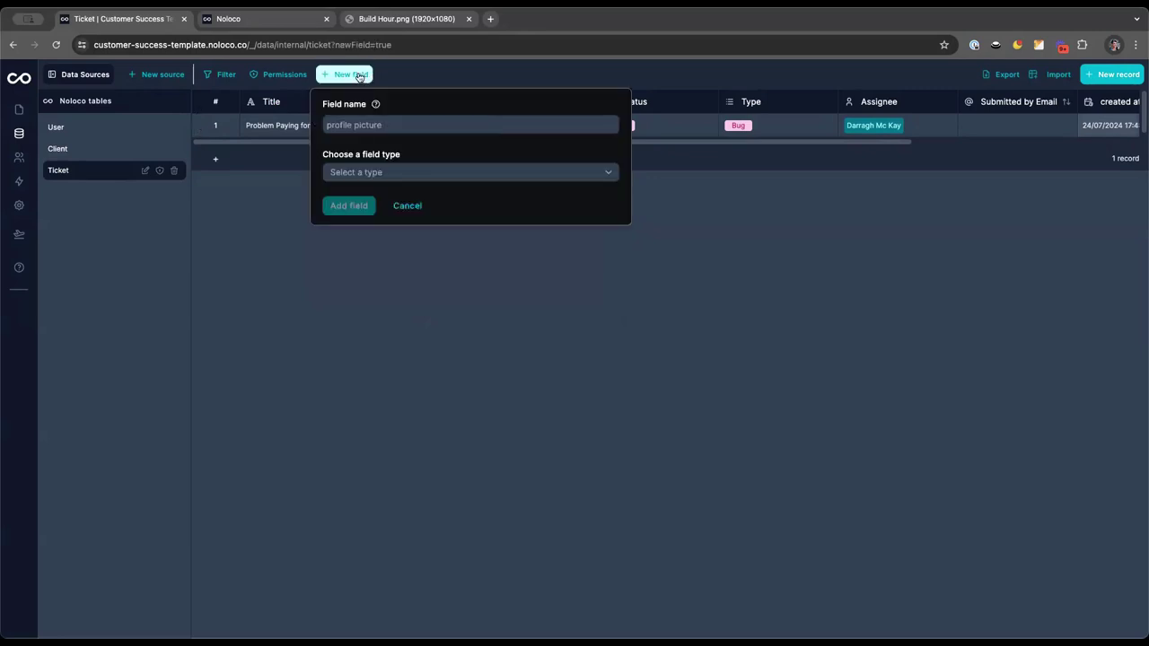
click(366, 124)
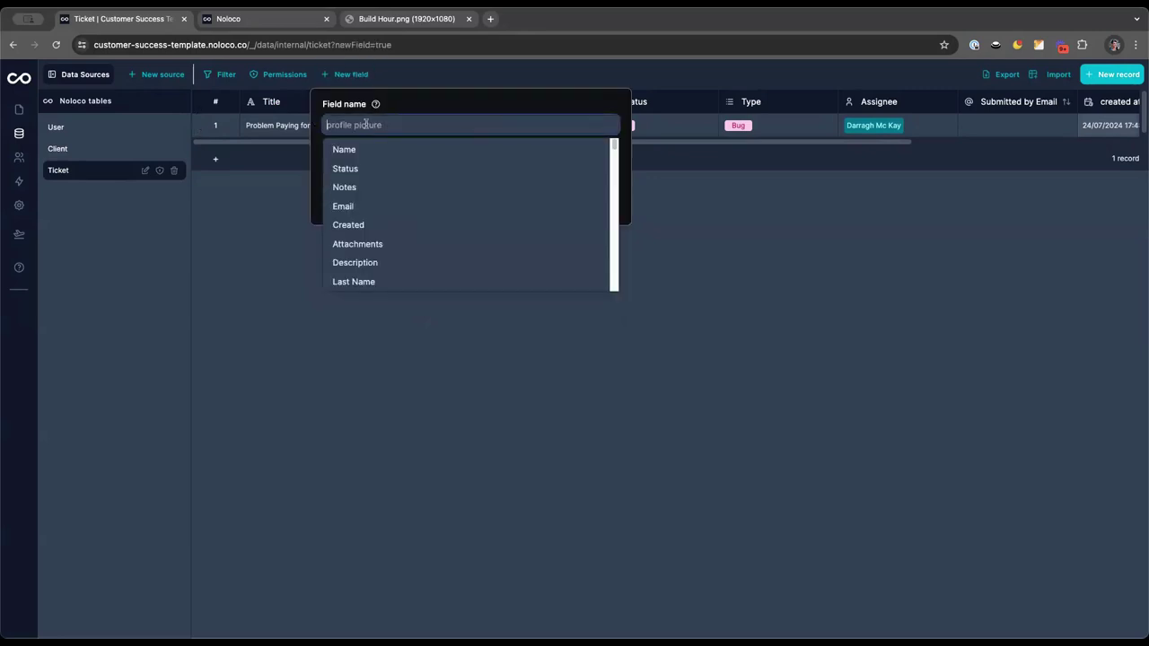
text(Submitted By)
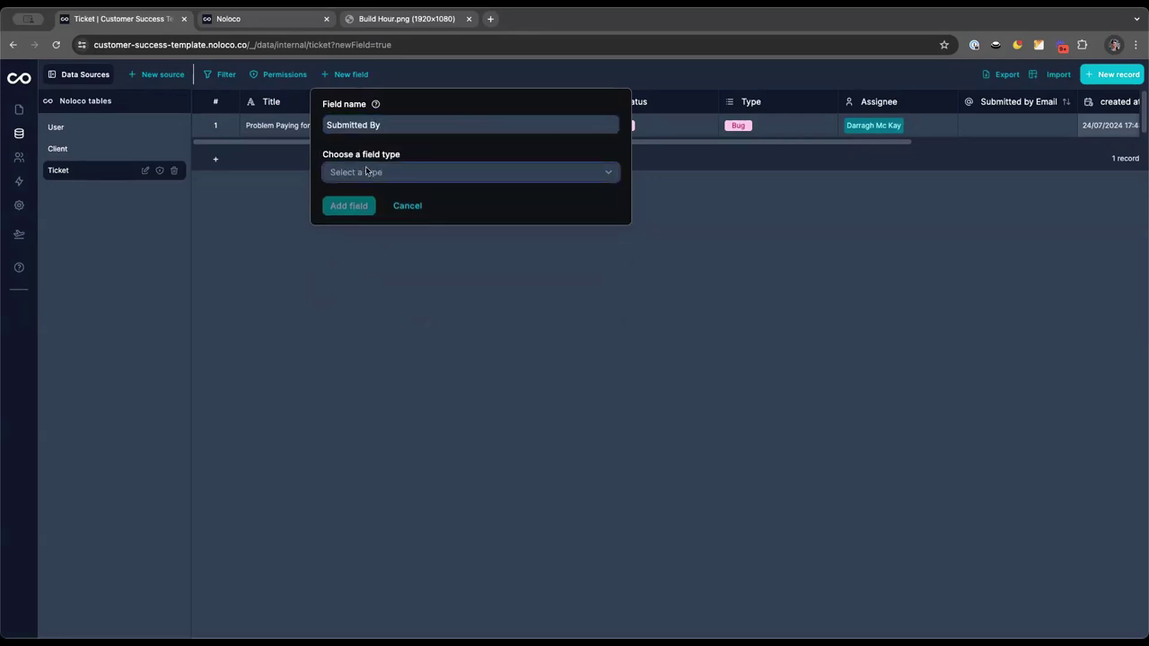
click(386, 173)
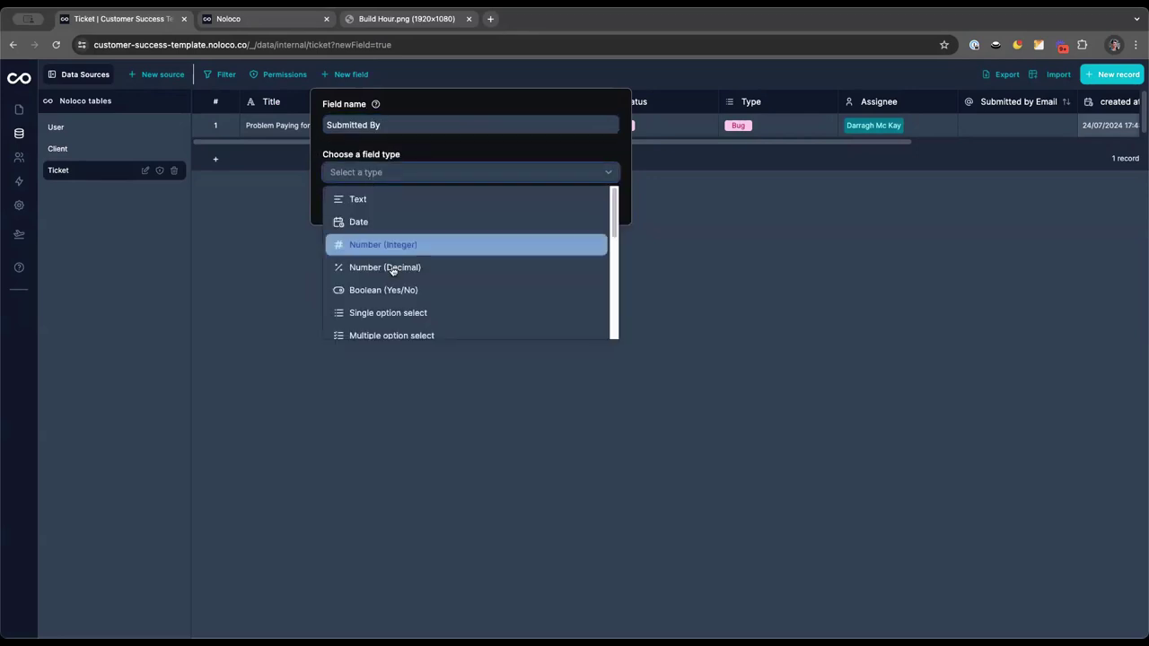
scroll(377, 296, down, 5)
mouse_move(388, 330)
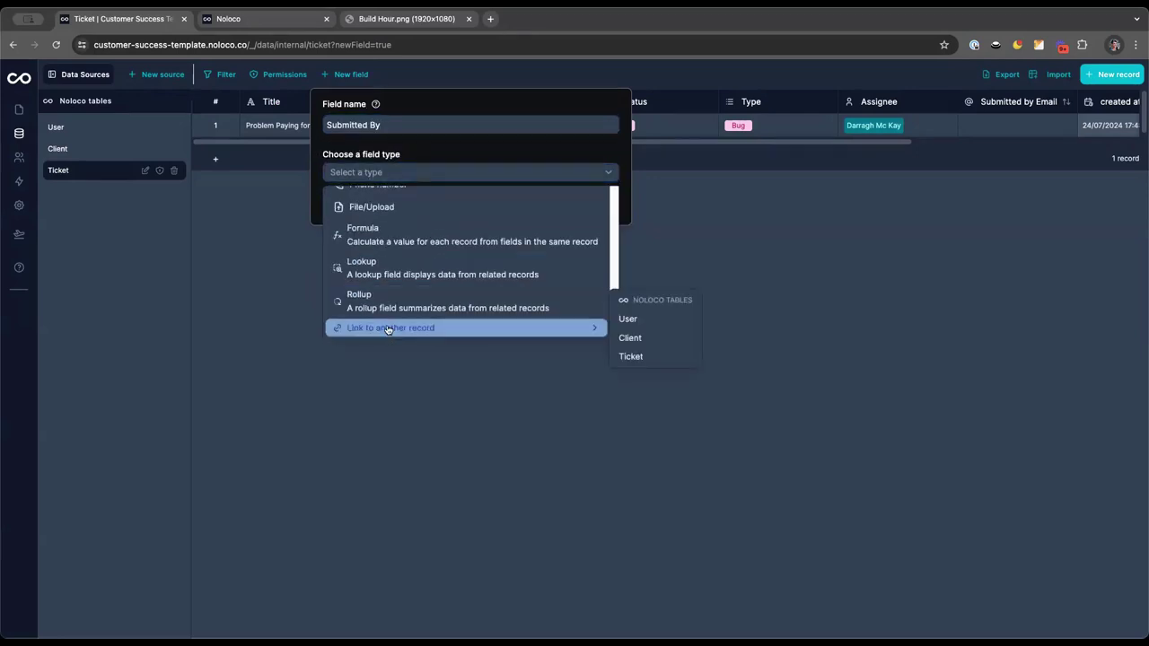
click(642, 322)
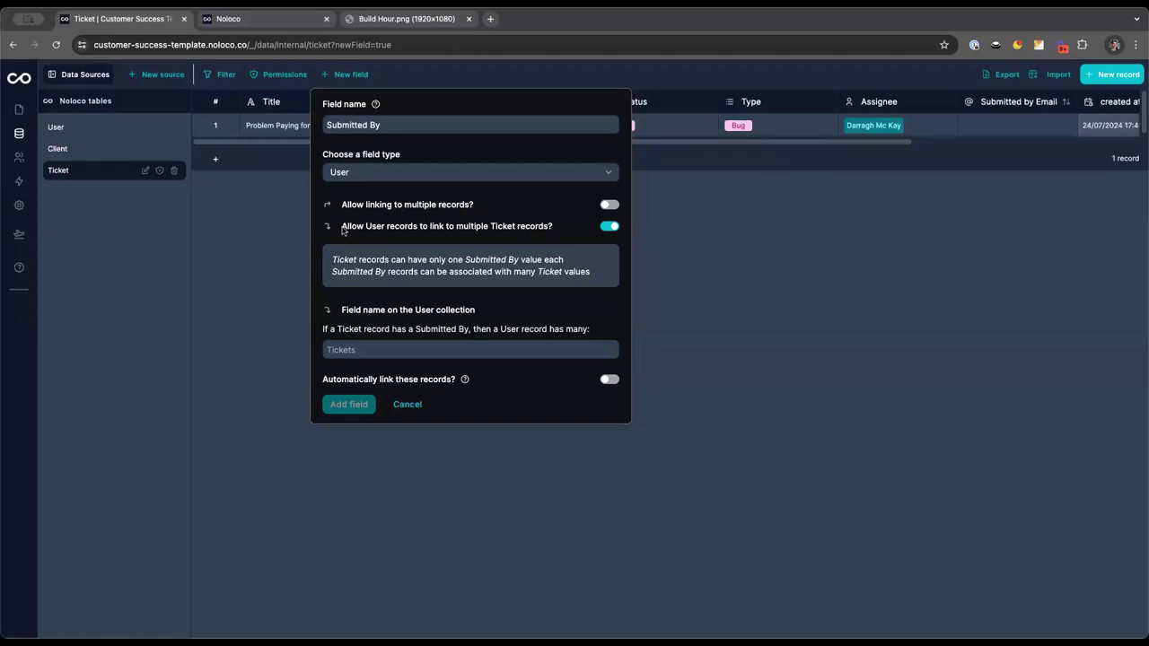
drag(342, 231, 547, 232)
click(550, 233)
click(391, 348)
text(S)
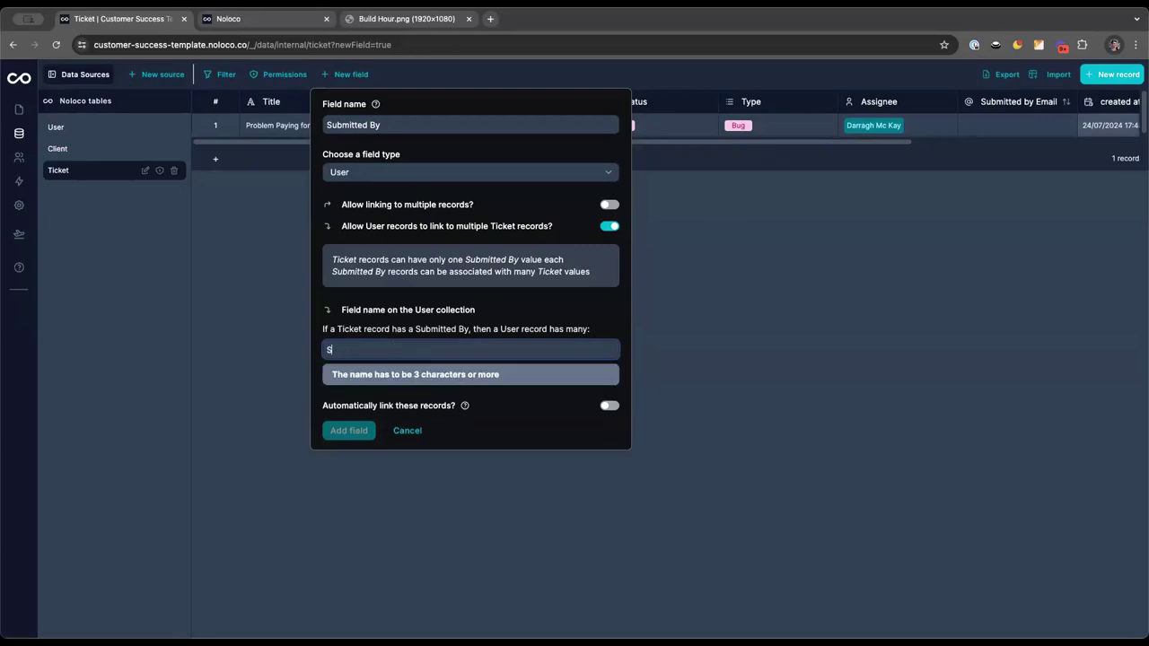
text(ubmitted Tickets)
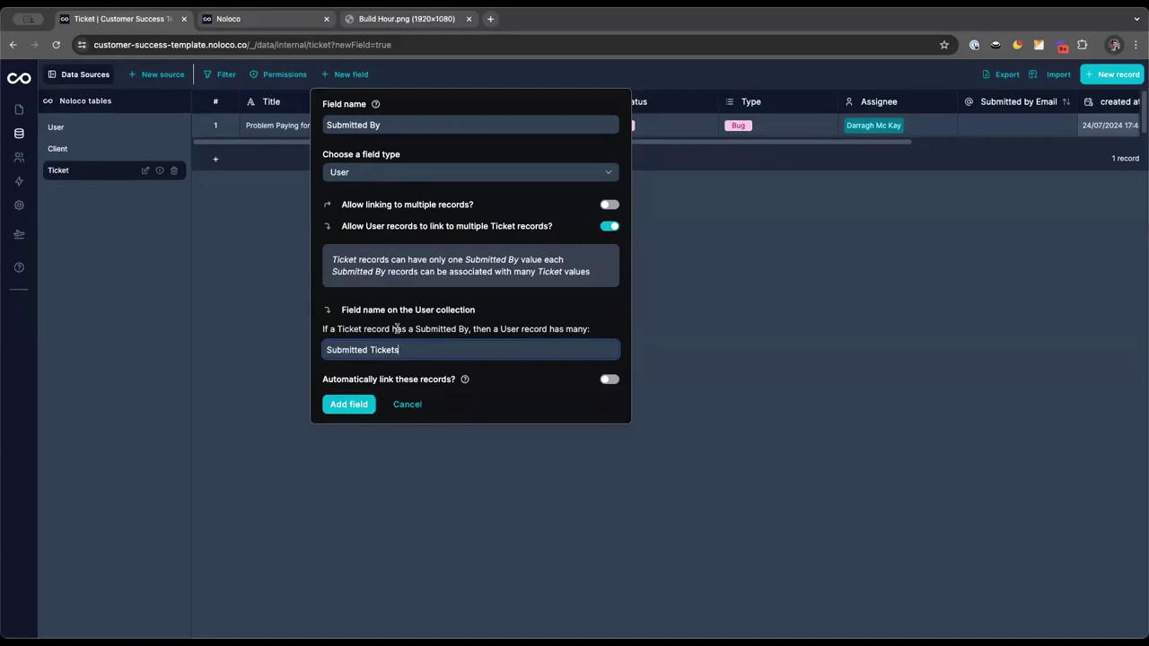
Auto-link records when Submitted by Email matches the user's email, then add the field
click(608, 381)
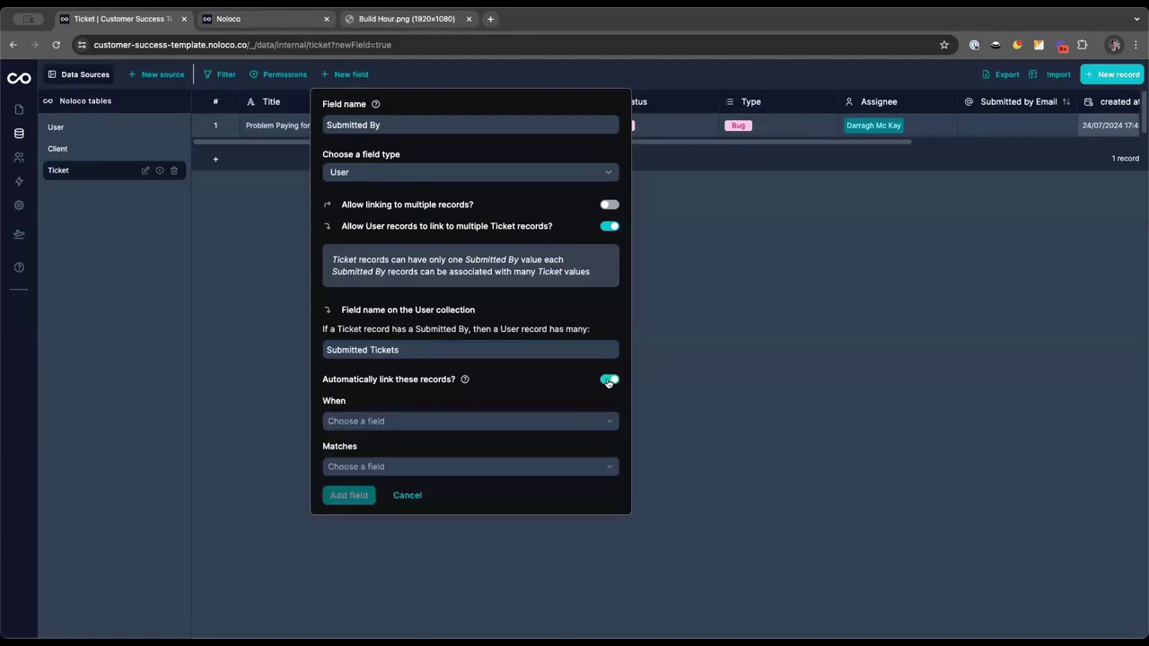
click(450, 421)
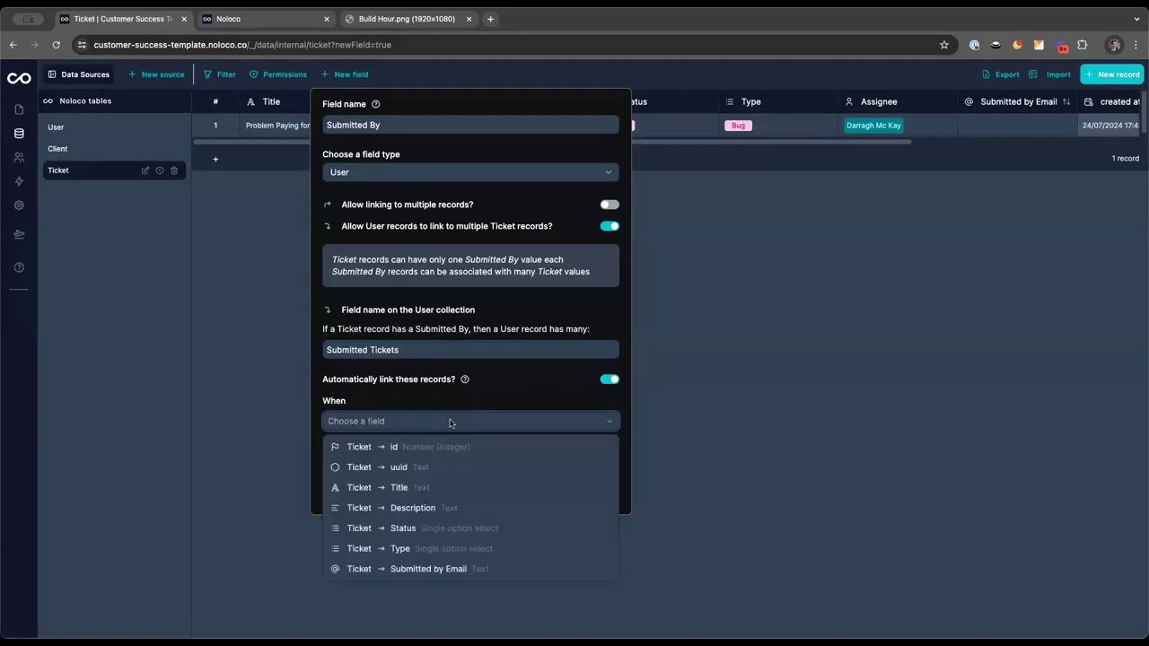
click(420, 569)
click(394, 464)
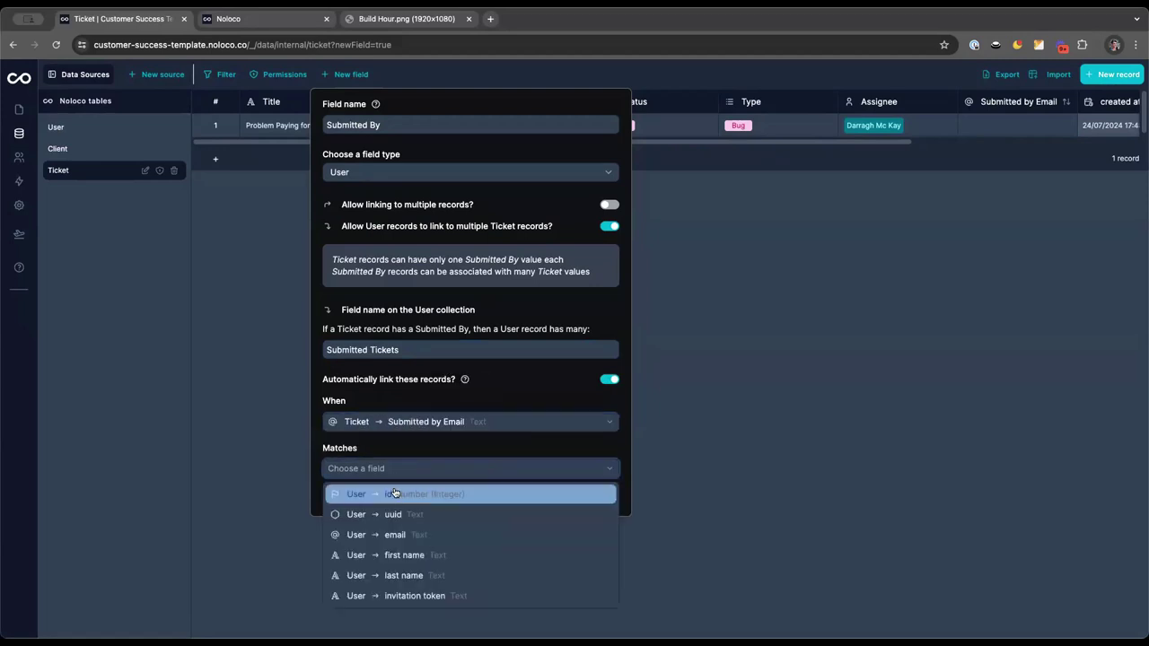
click(396, 539)
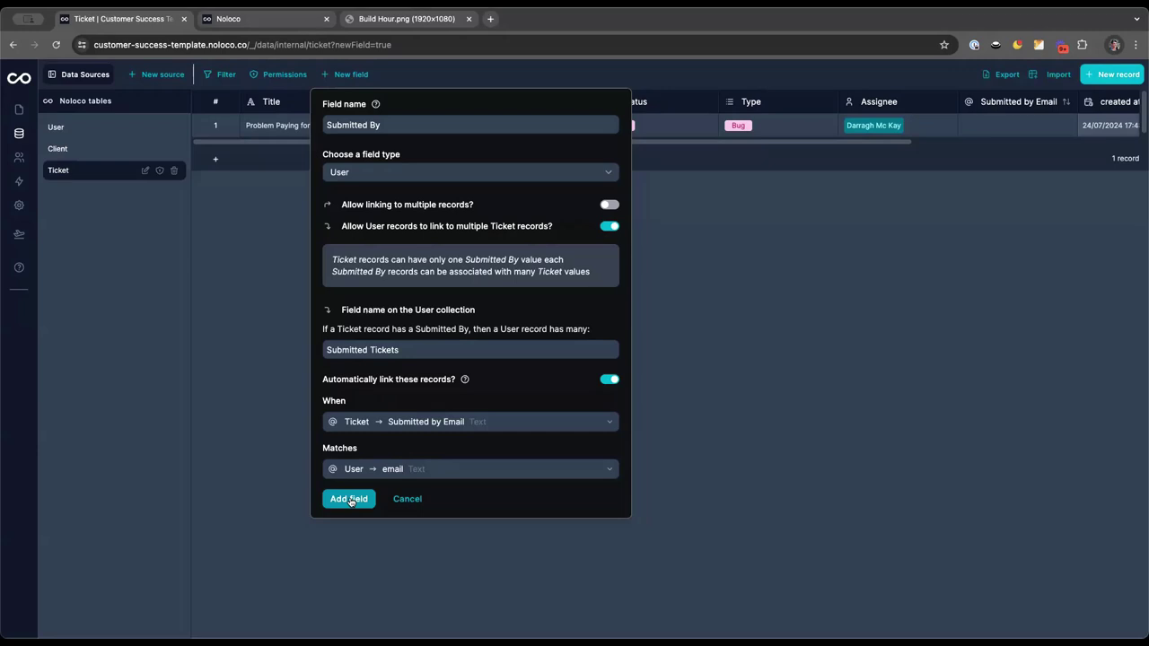
click(350, 500)
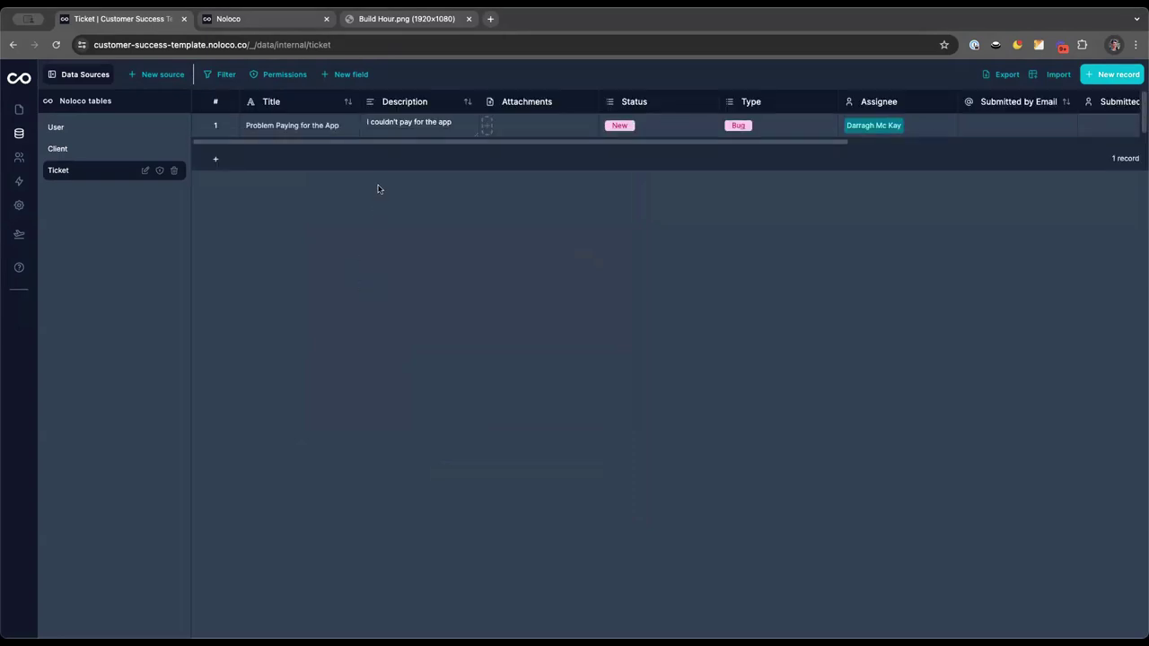
Create and save a new ticket with a test title, status New, type Help, and the submitter's email
click(1116, 77)
click(483, 171)
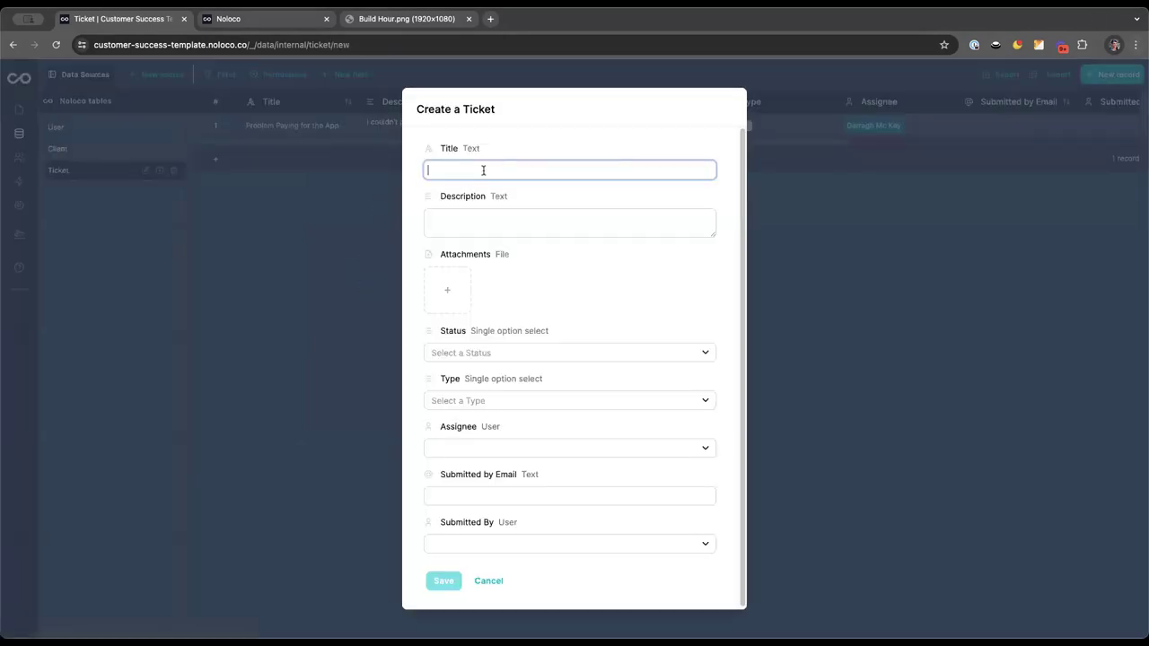
text(Test Ticket)
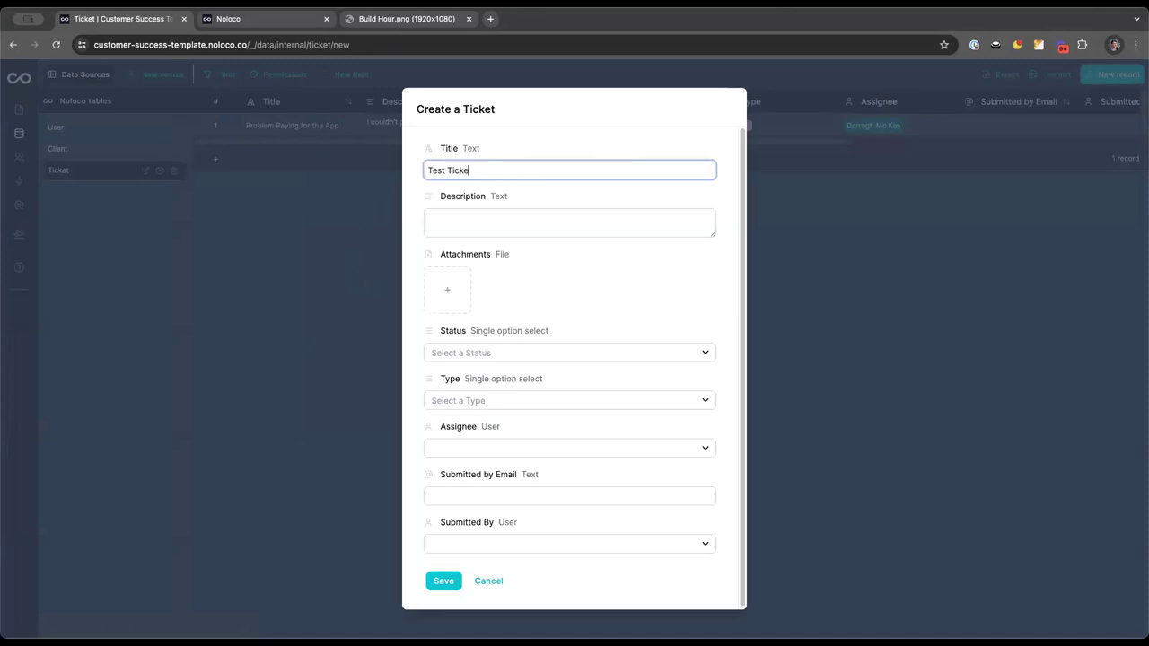
key(BackSpace)
key(BackSpace)
key(BackSpace)
key(BackSpace)
key(BackSpace)
key(BackSpace)
text(Ticket - Darragh)
click(461, 355)
click(454, 411)
click(485, 403)
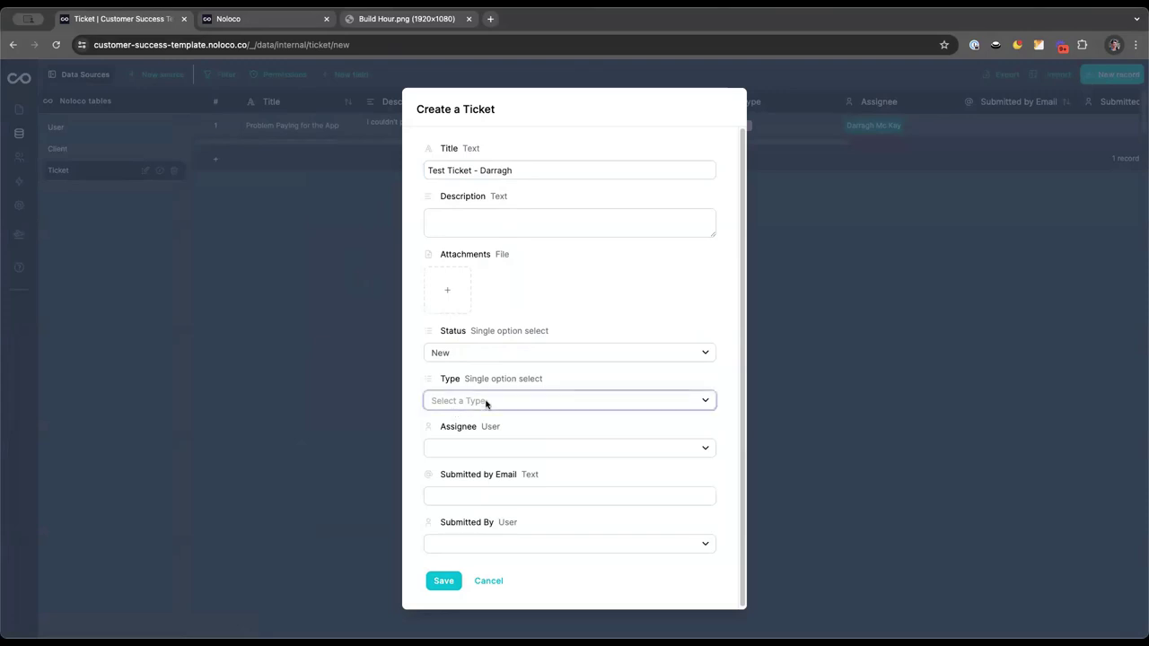
click(464, 499)
click(465, 496)
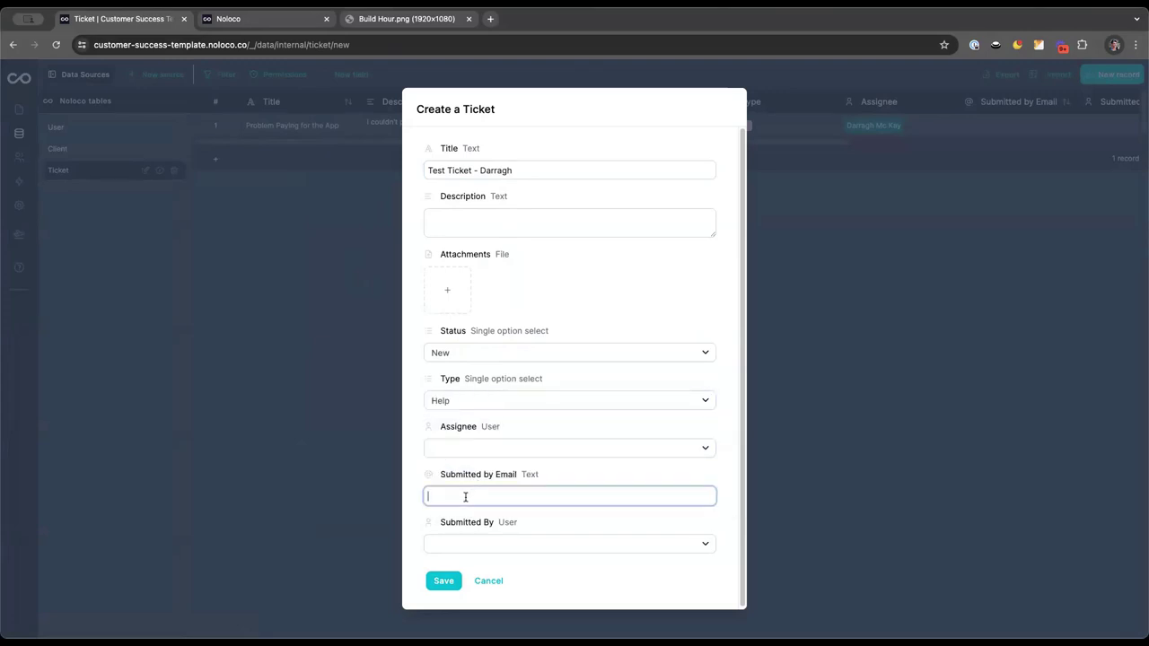
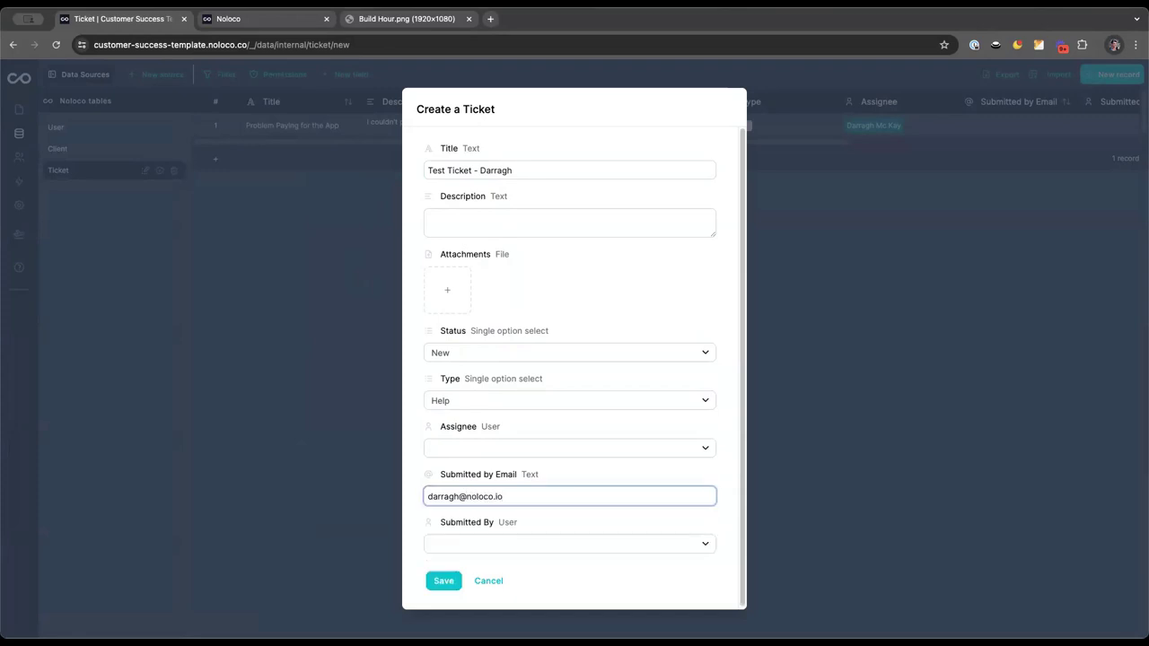
click(438, 581)
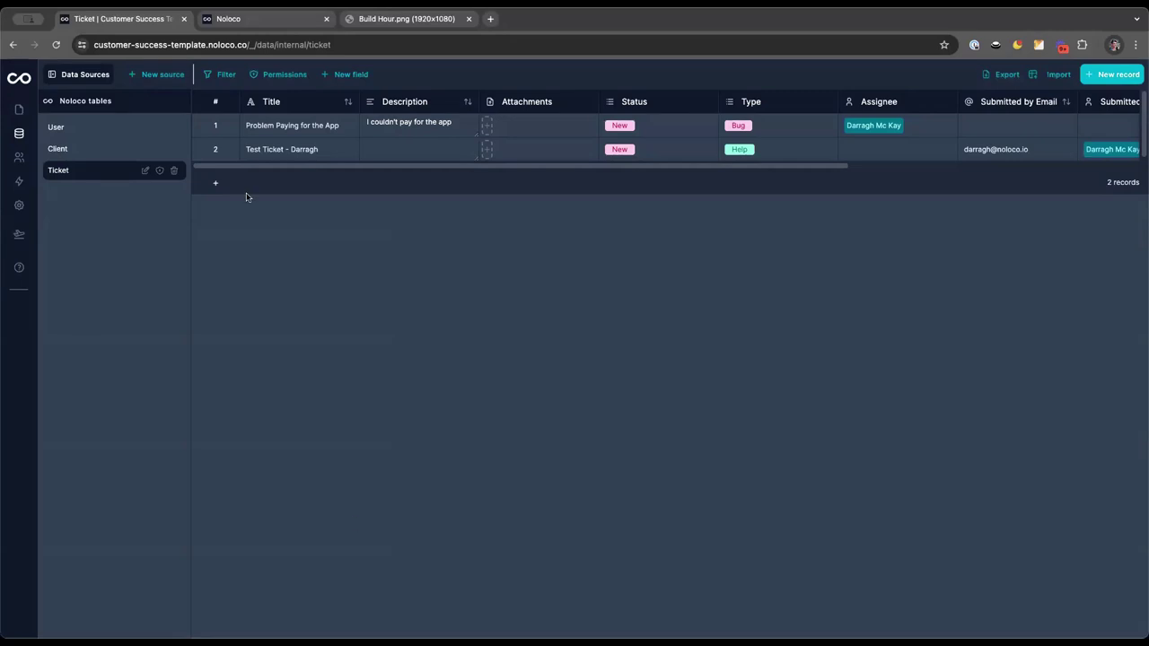
Copy the second ticket's submitter email into the first ticket and set its Submitted By user
scroll(458, 163, right, 5)
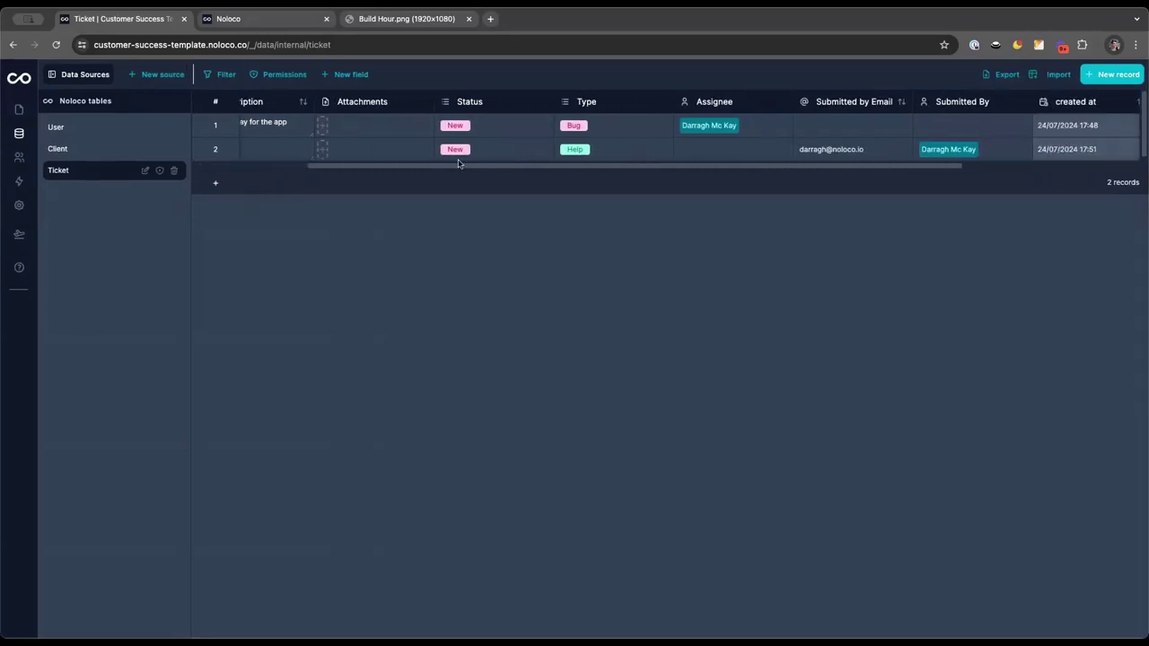
scroll(458, 164, right, 2)
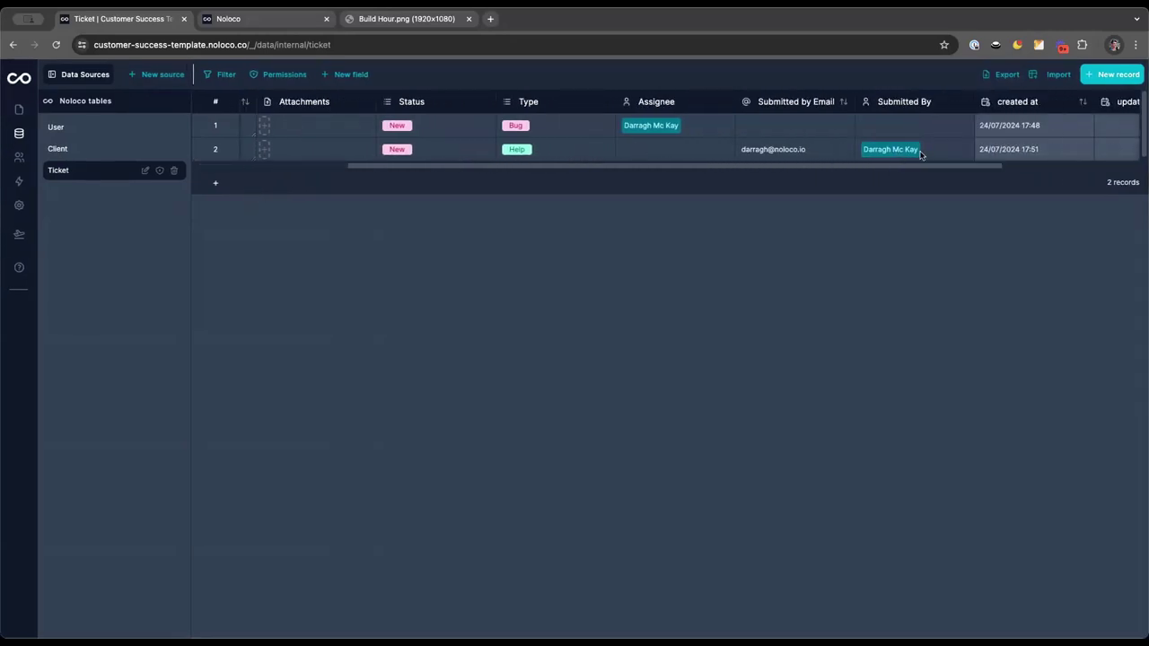
click(803, 125)
click(800, 149)
key(ctrl+c)
click(796, 126)
key(ctrl+v)
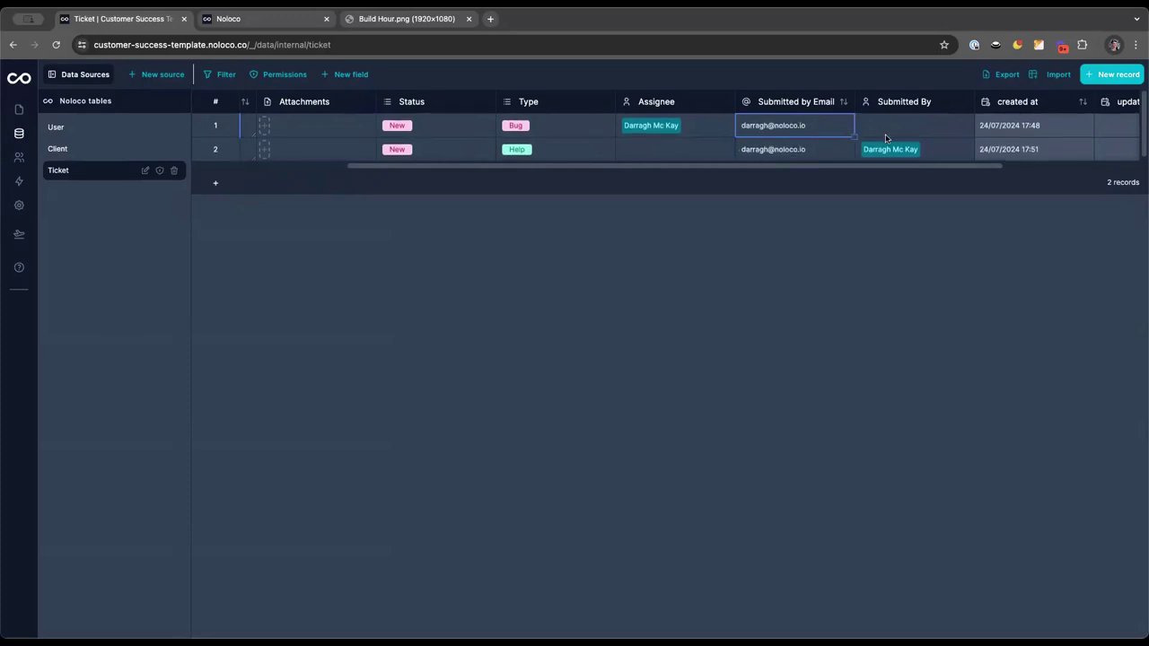
click(943, 149)
click(928, 131)
key(ctrl+v)
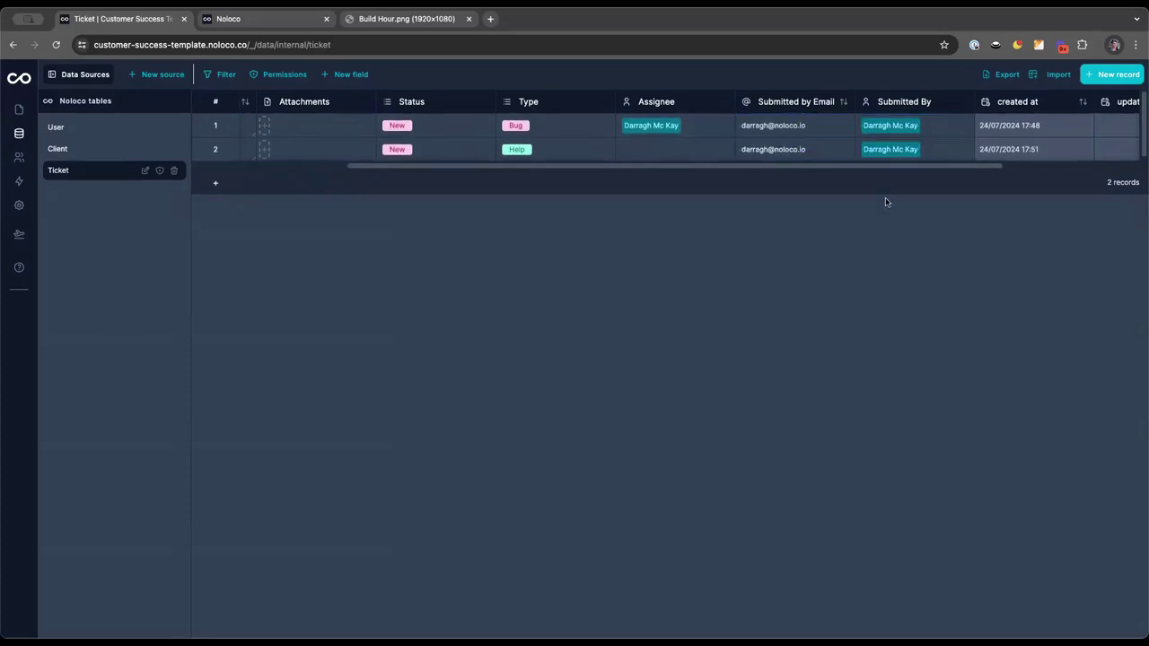
Go to the User table
scroll(751, 144, left, 1)
scroll(751, 143, left, 5)
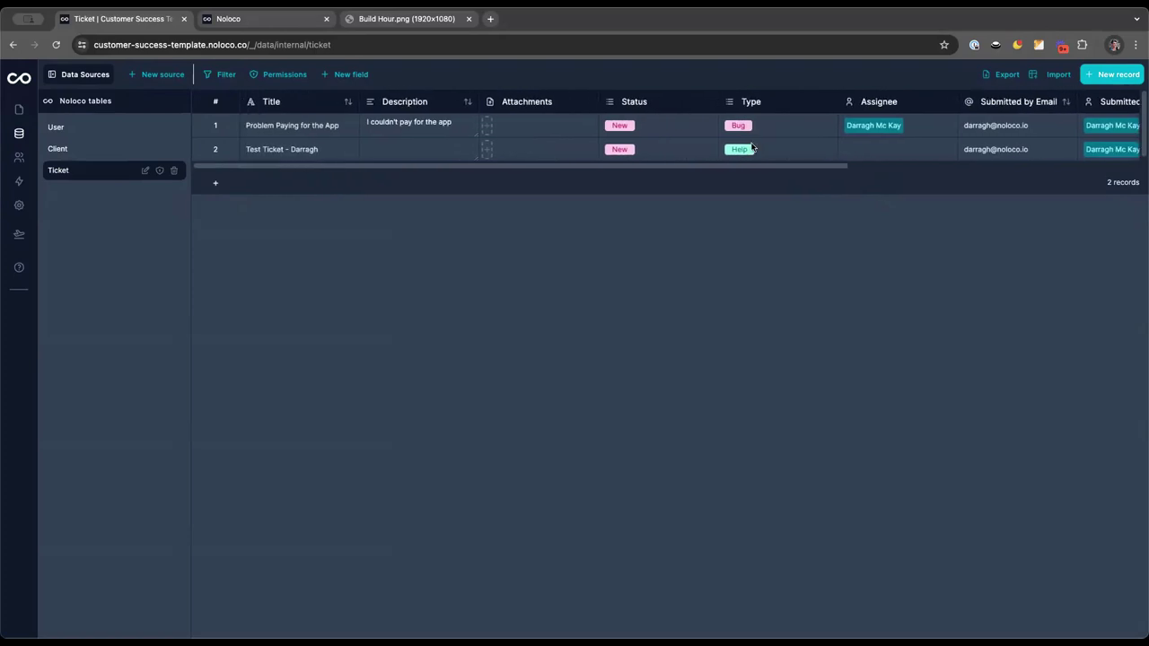
scroll(659, 141, right, 5)
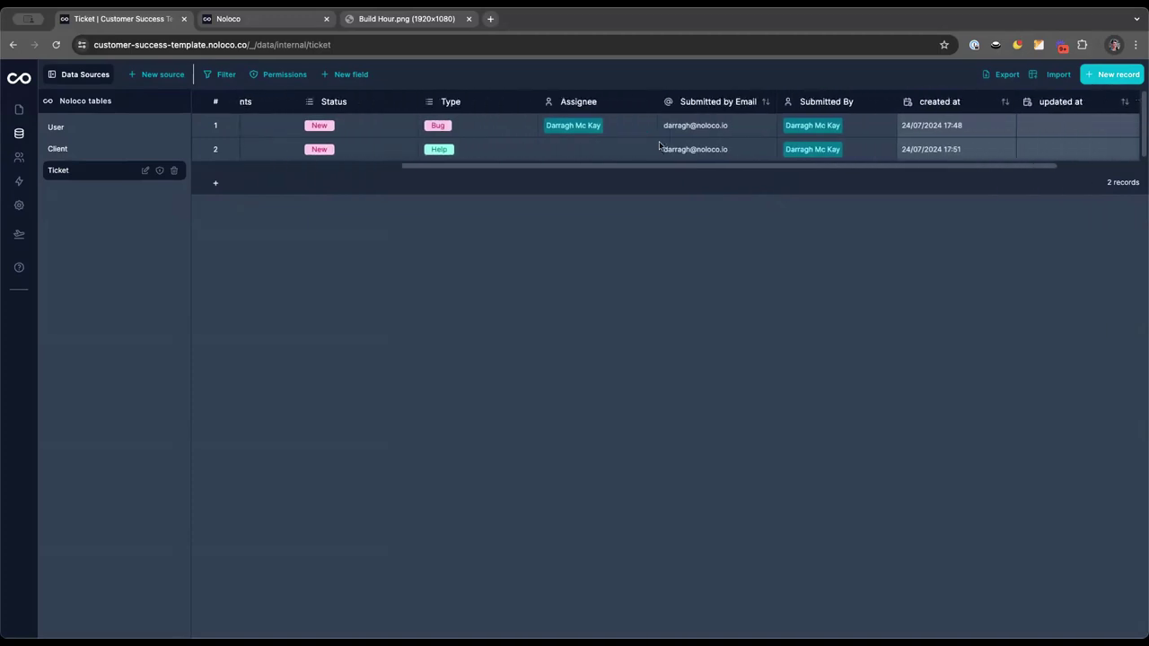
scroll(659, 141, left, 6)
click(78, 130)
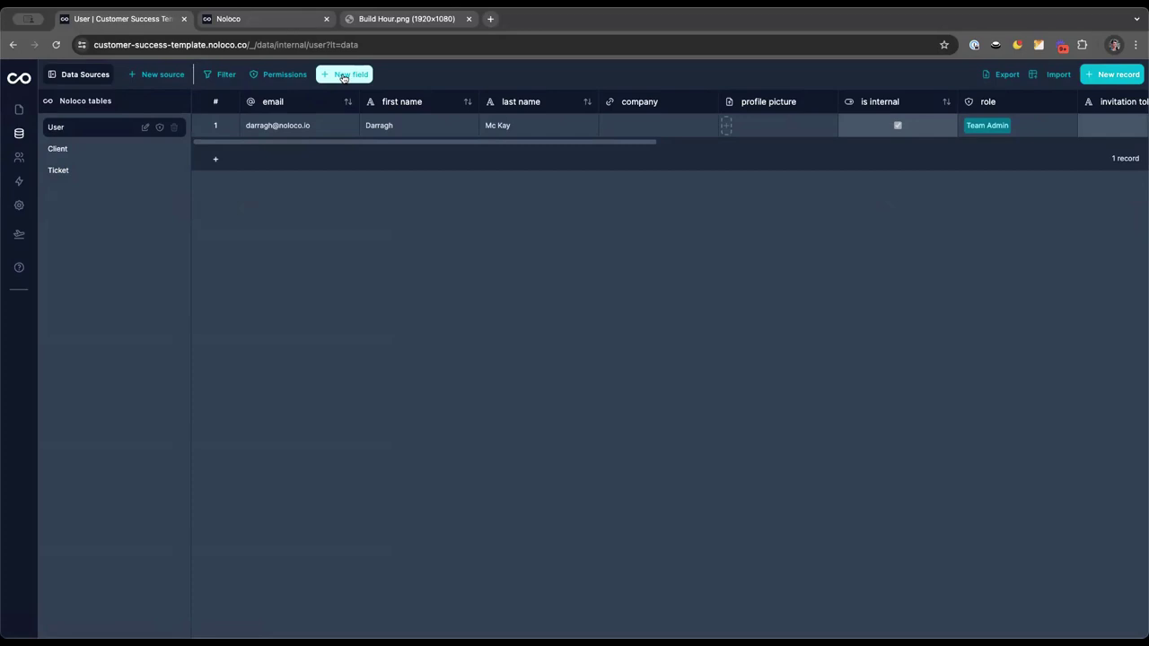
Add a 'Client' link-to-Client field on User with reverse name Users, then view app Users
click(344, 78)
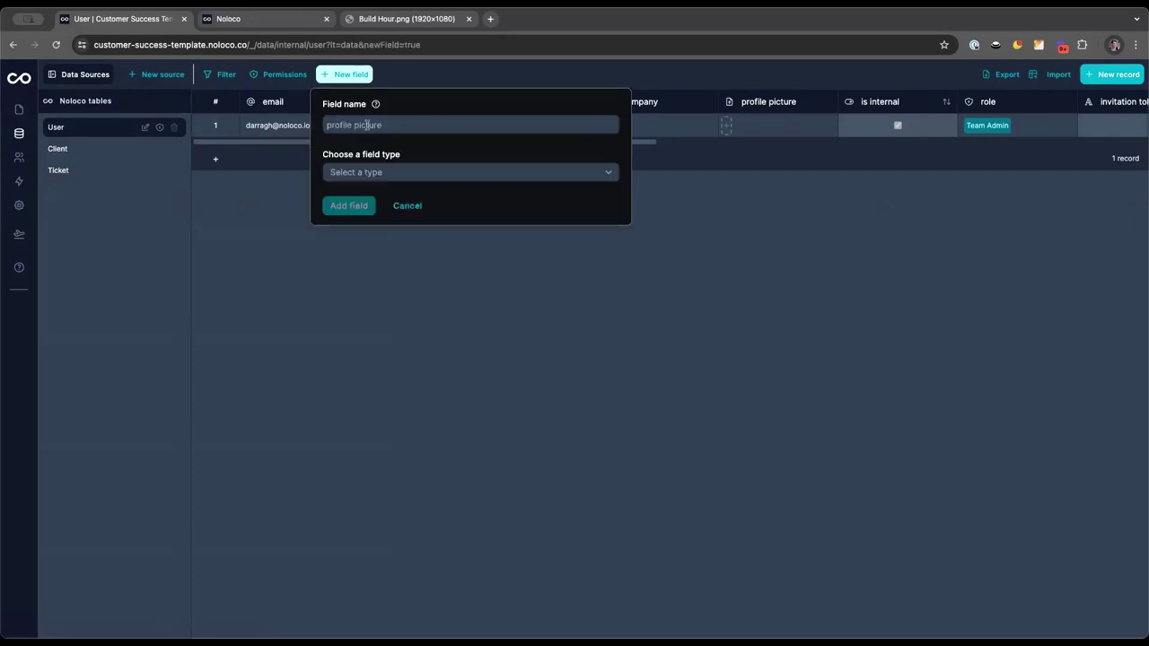
click(367, 125)
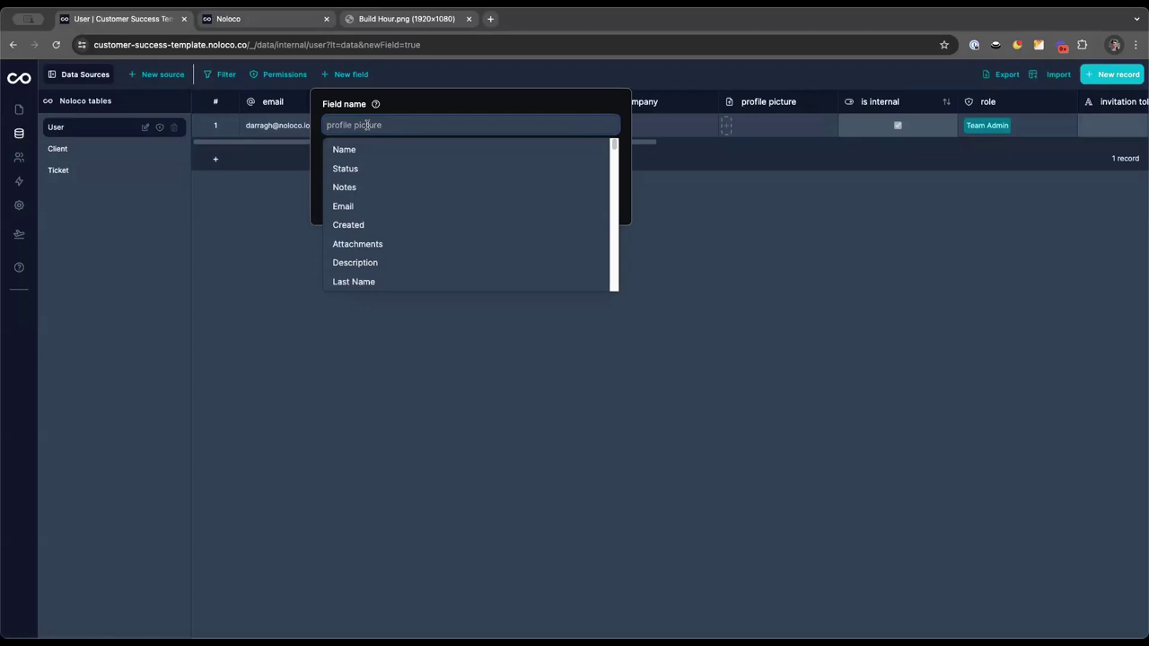
text(Client)
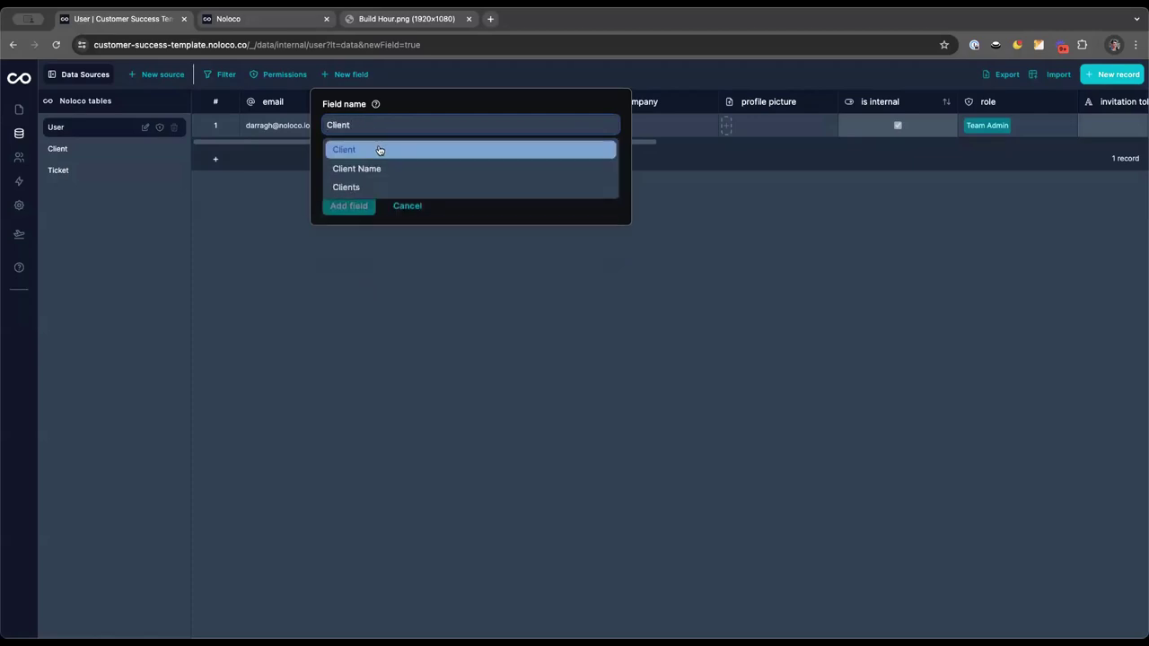
click(379, 150)
click(377, 172)
scroll(384, 265, down, 5)
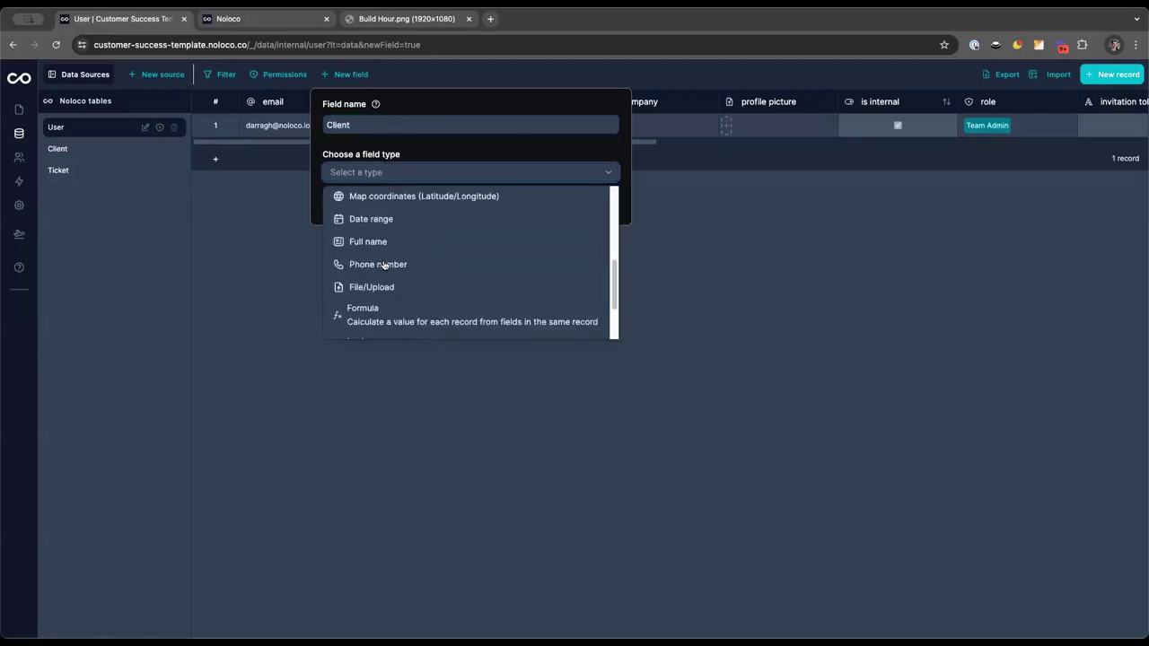
scroll(384, 264, down, 2)
mouse_move(385, 328)
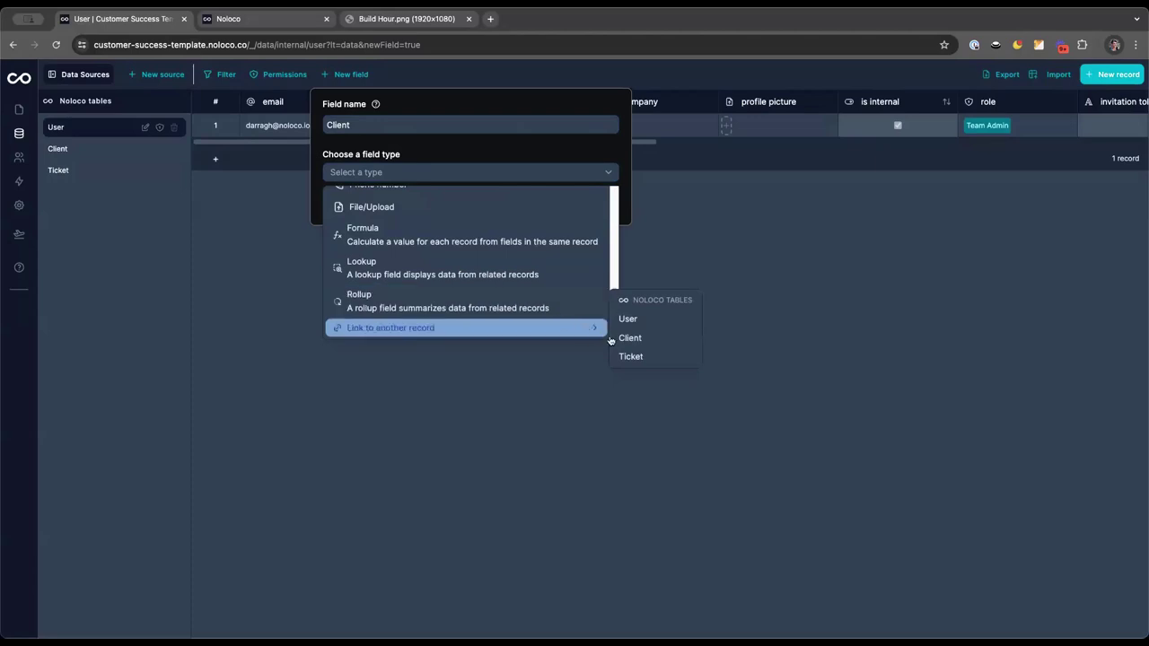
click(640, 341)
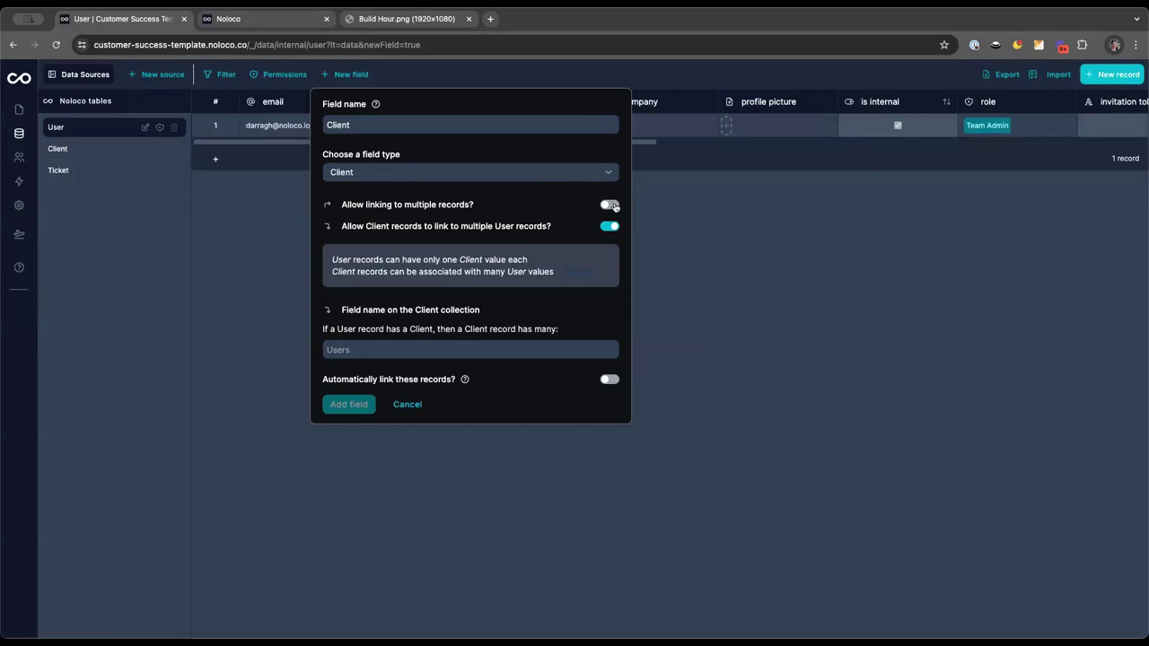
click(373, 353)
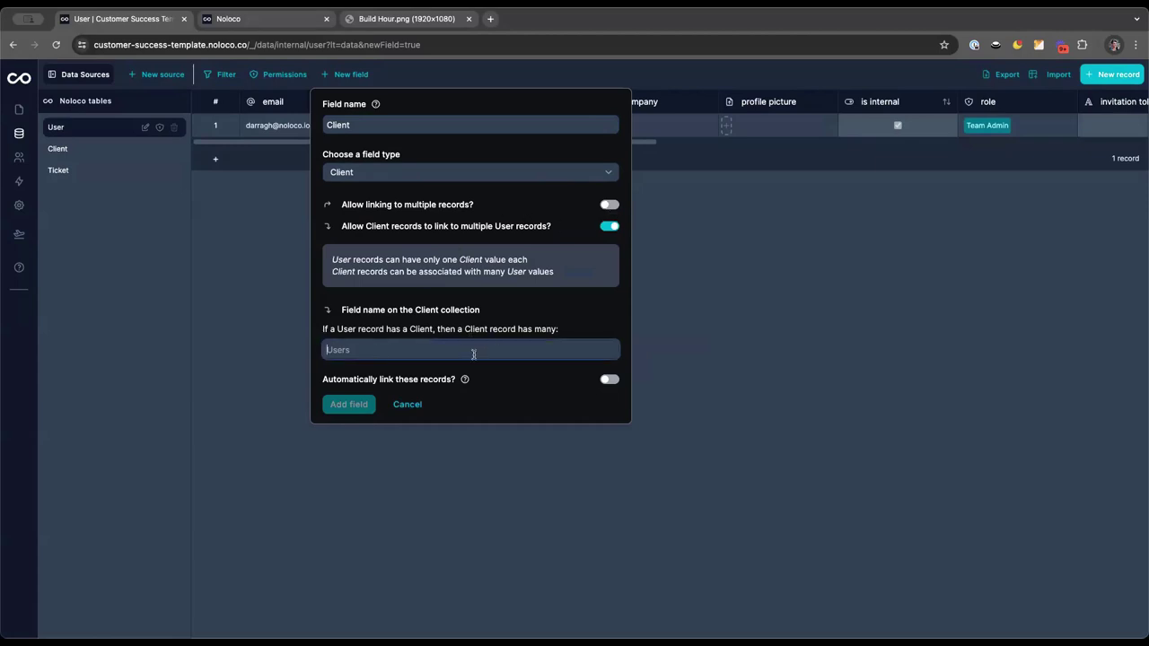
text(Users)
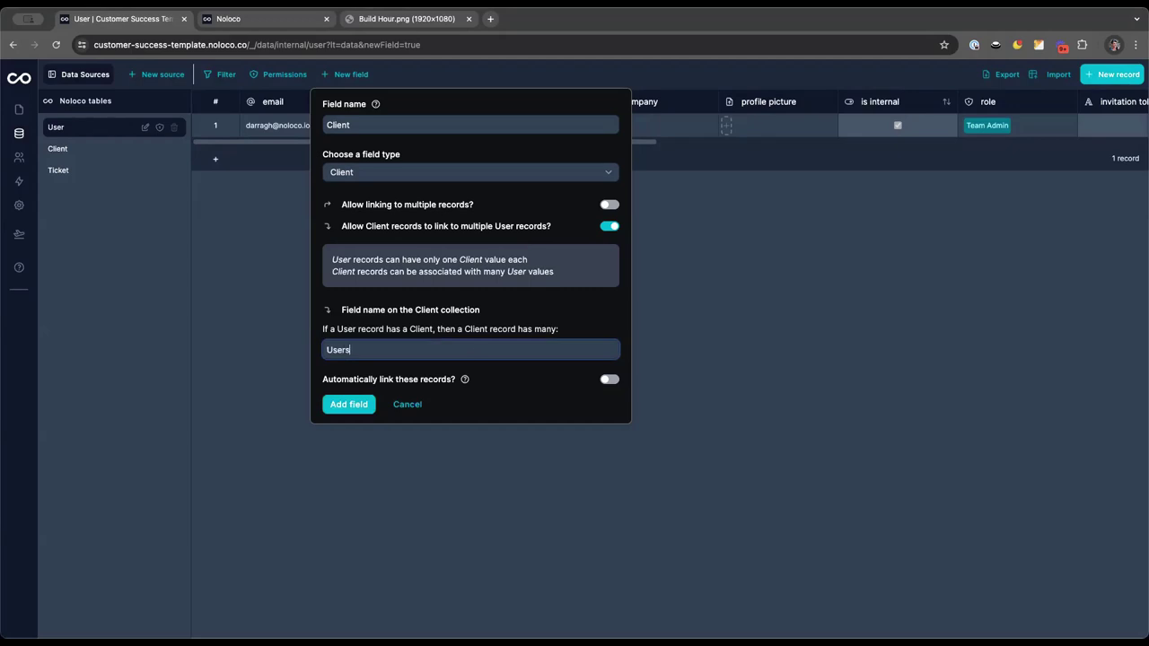
click(338, 406)
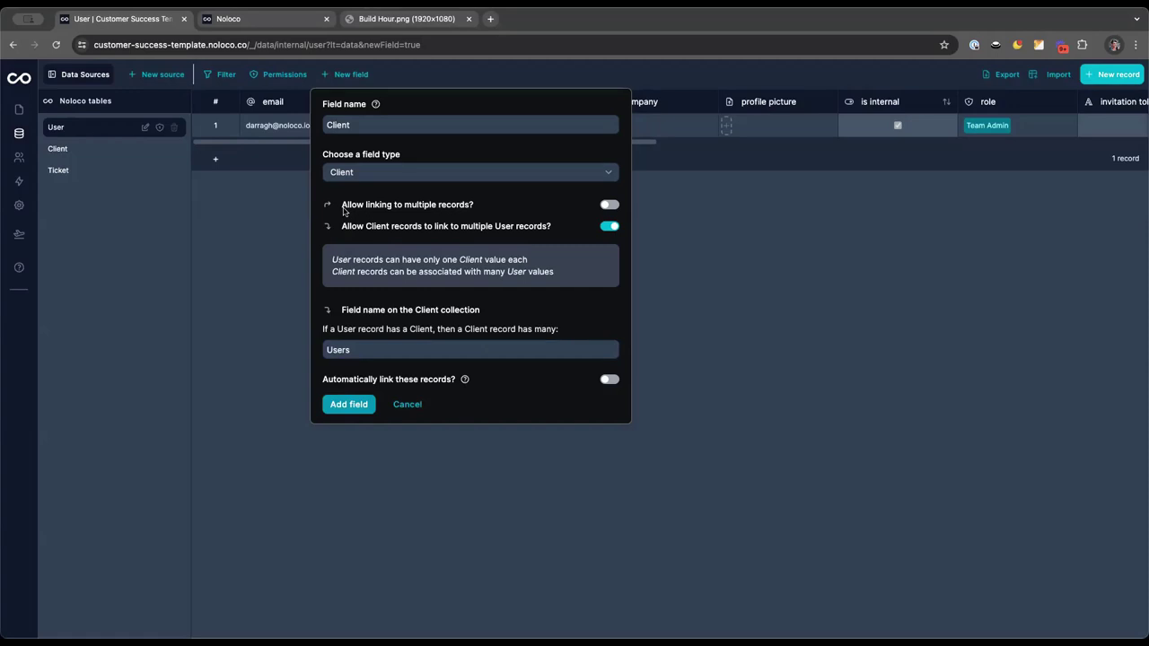
click(351, 406)
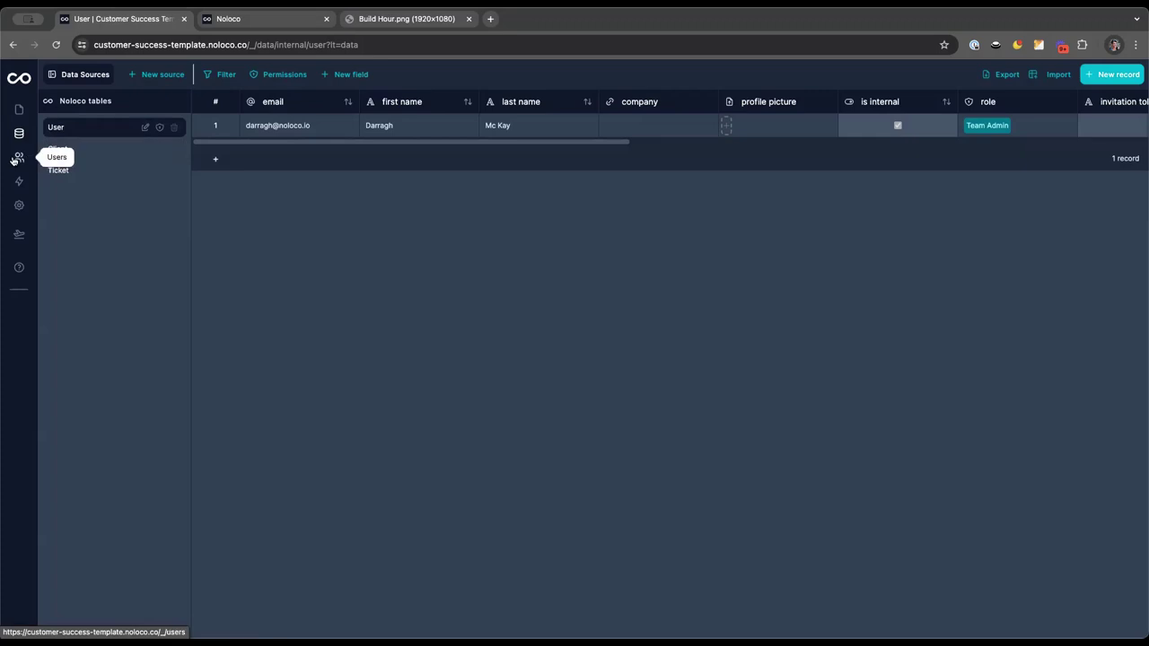
click(17, 160)
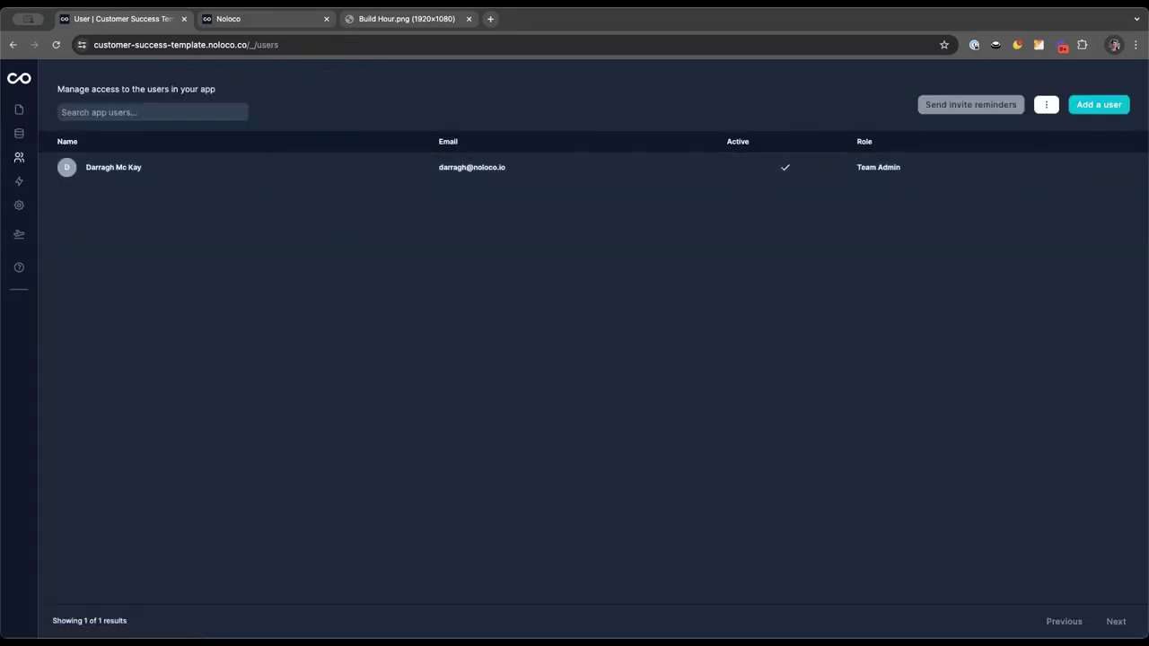
In Manage roles, rename the User role to Clients and save it
click(1045, 105)
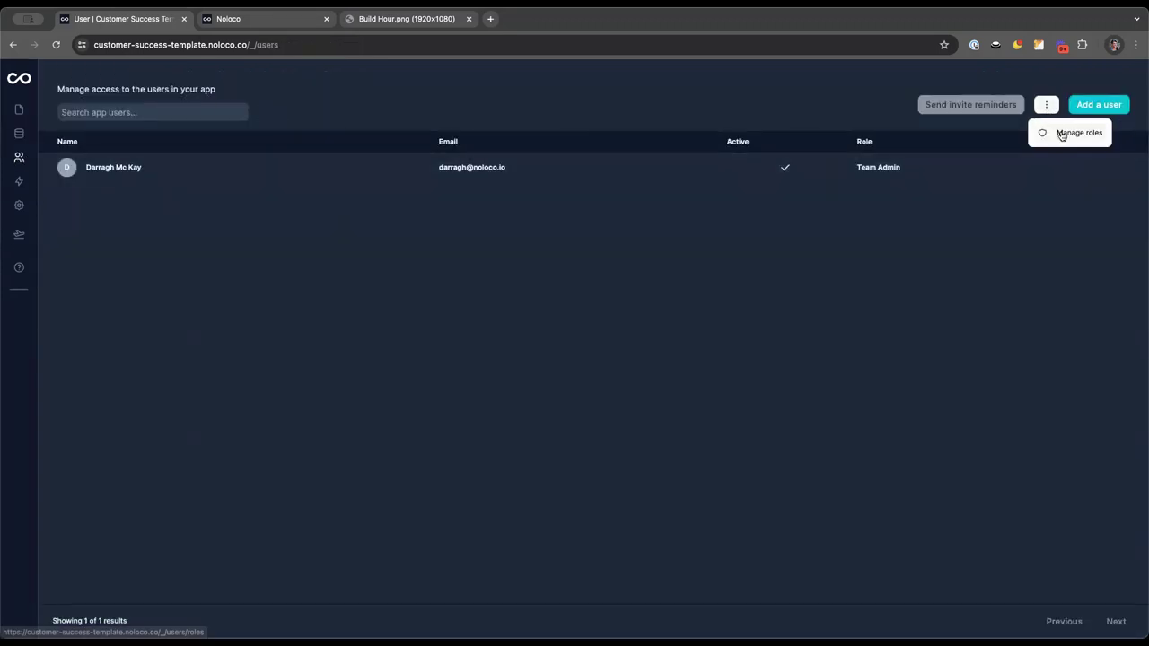
click(1061, 133)
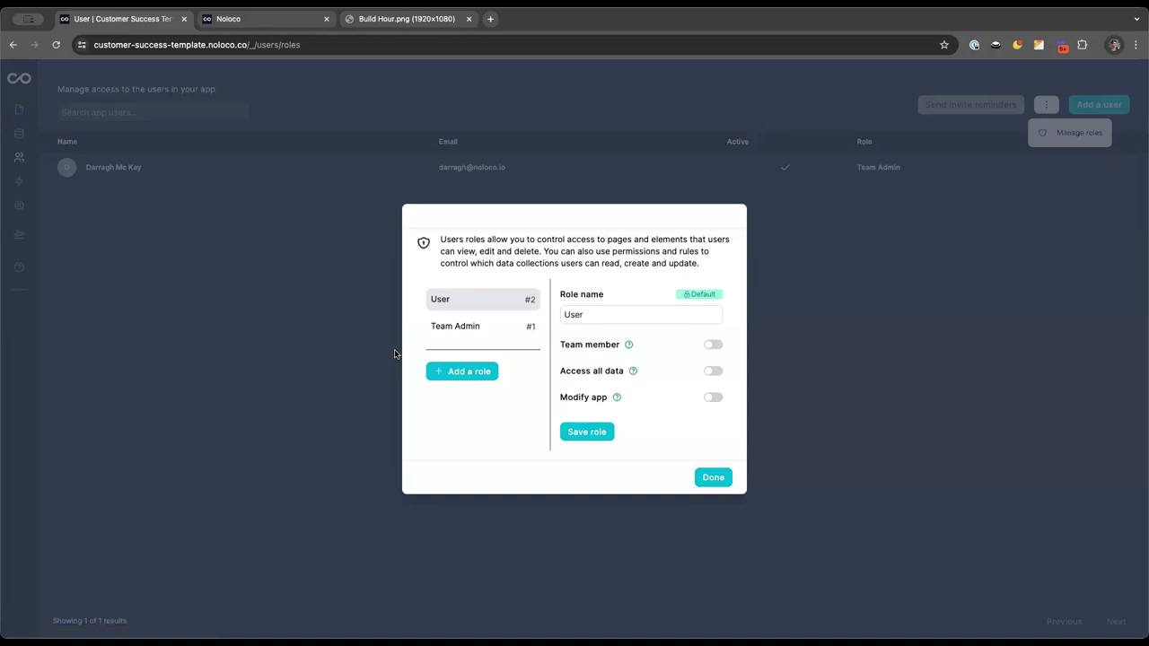
double_click(567, 316)
text(Clients)
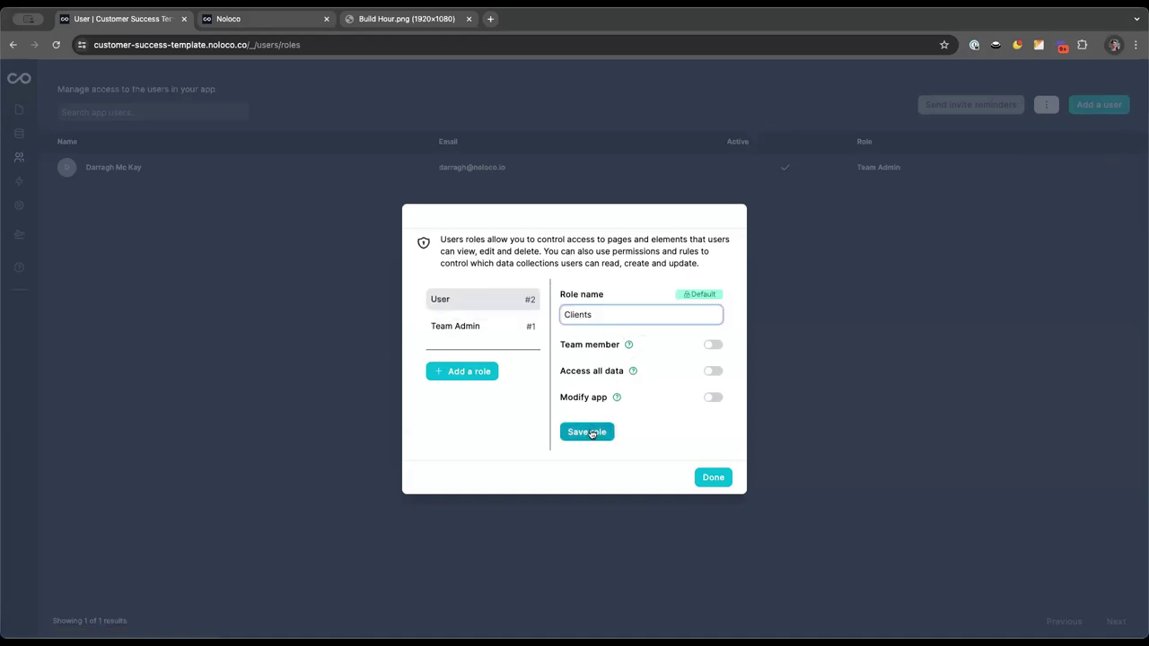
click(587, 432)
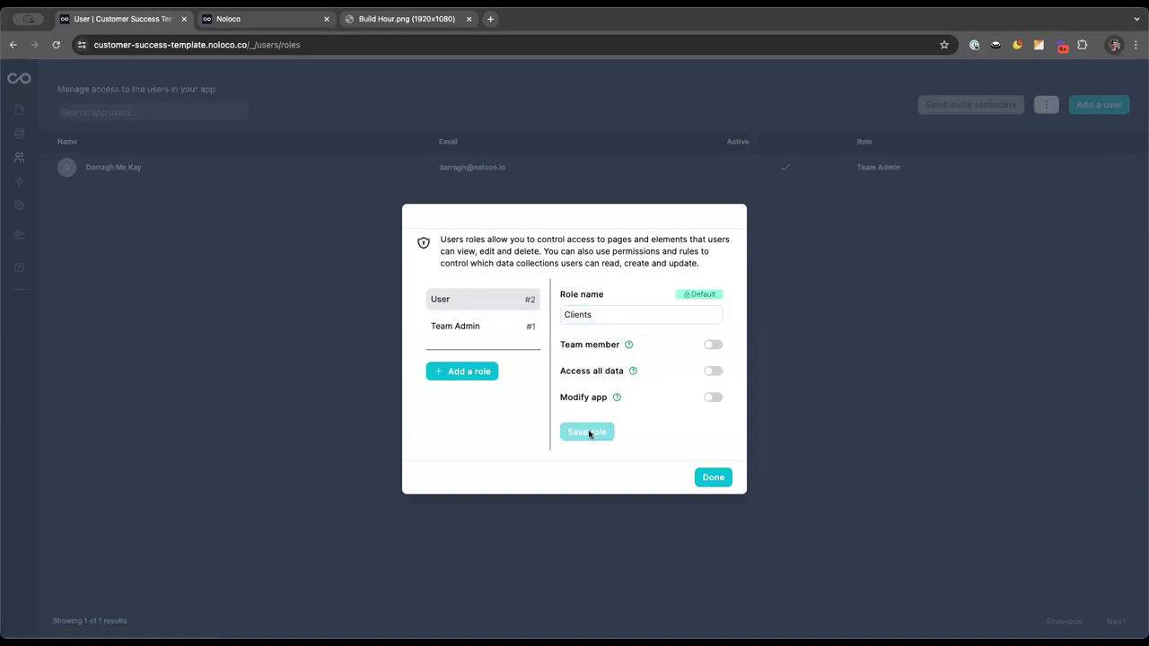
Rename the Team Admin role to Support Reps, save, and close the roles window
click(505, 328)
triple_click(594, 316)
text(Support Reps)
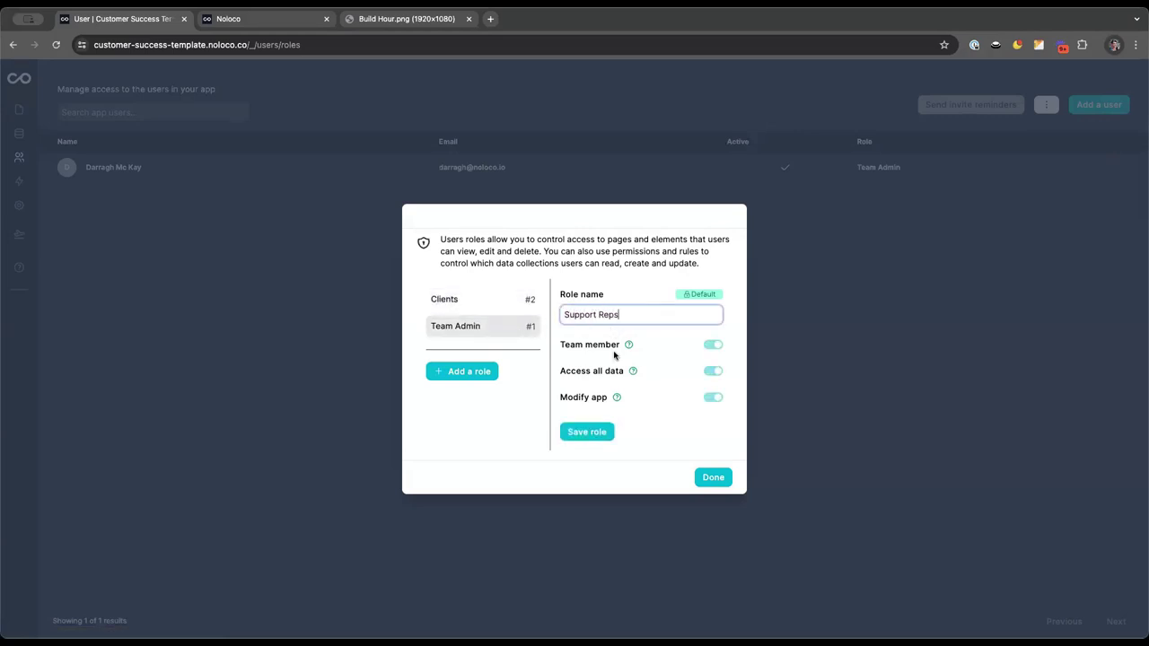
click(598, 430)
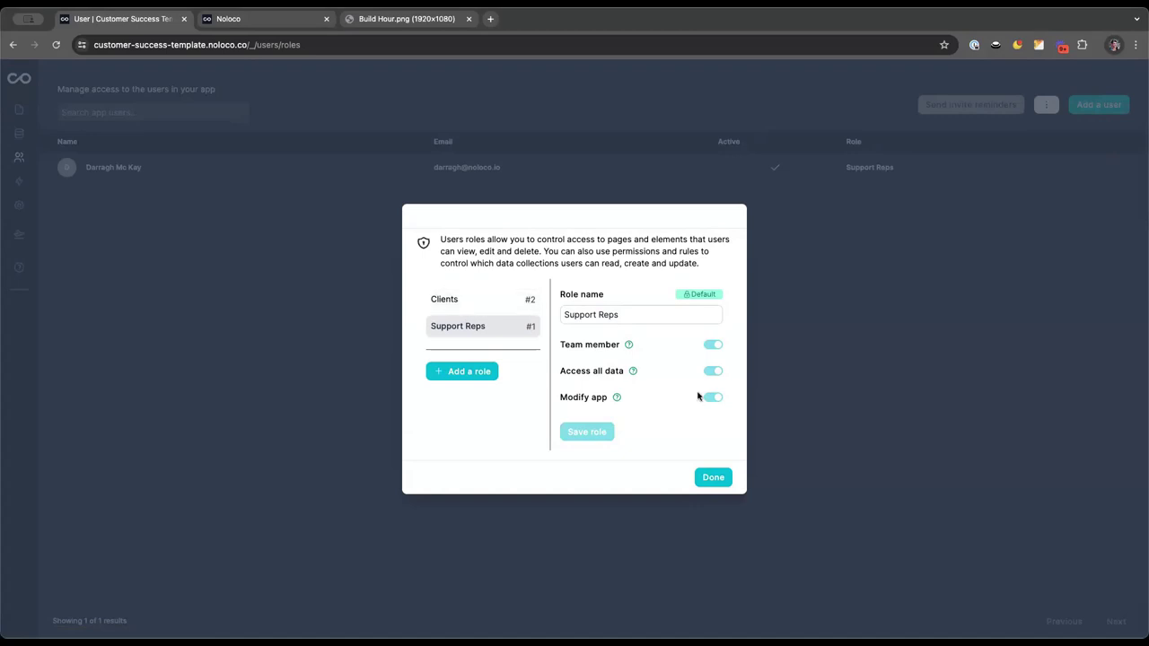
click(502, 310)
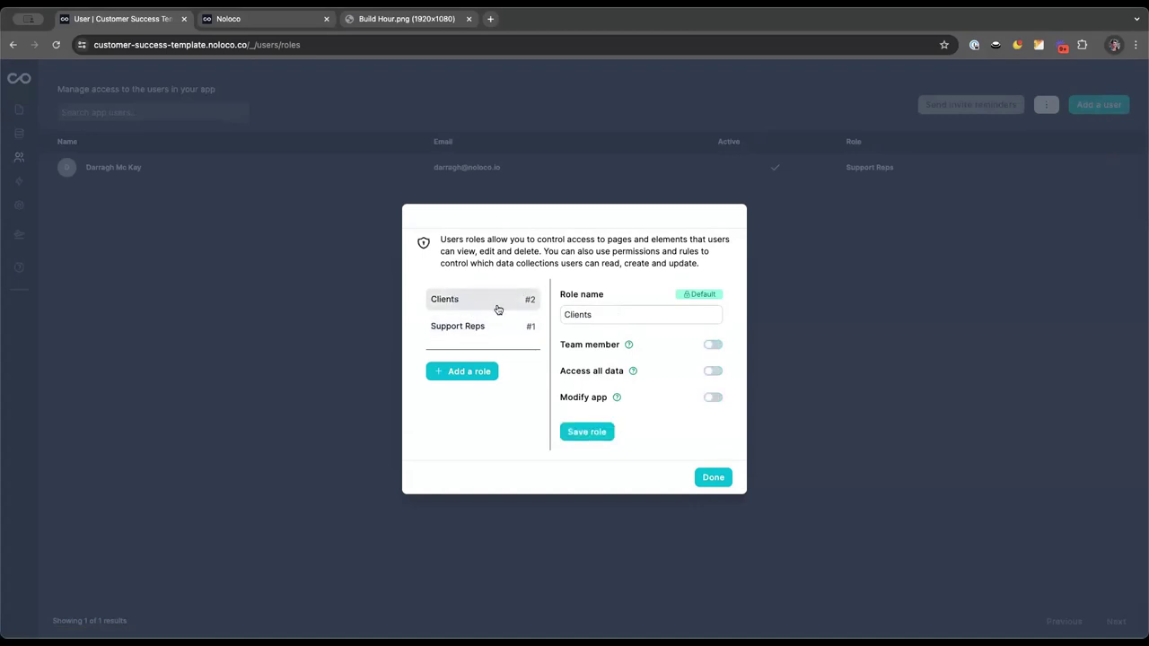
click(494, 326)
click(713, 477)
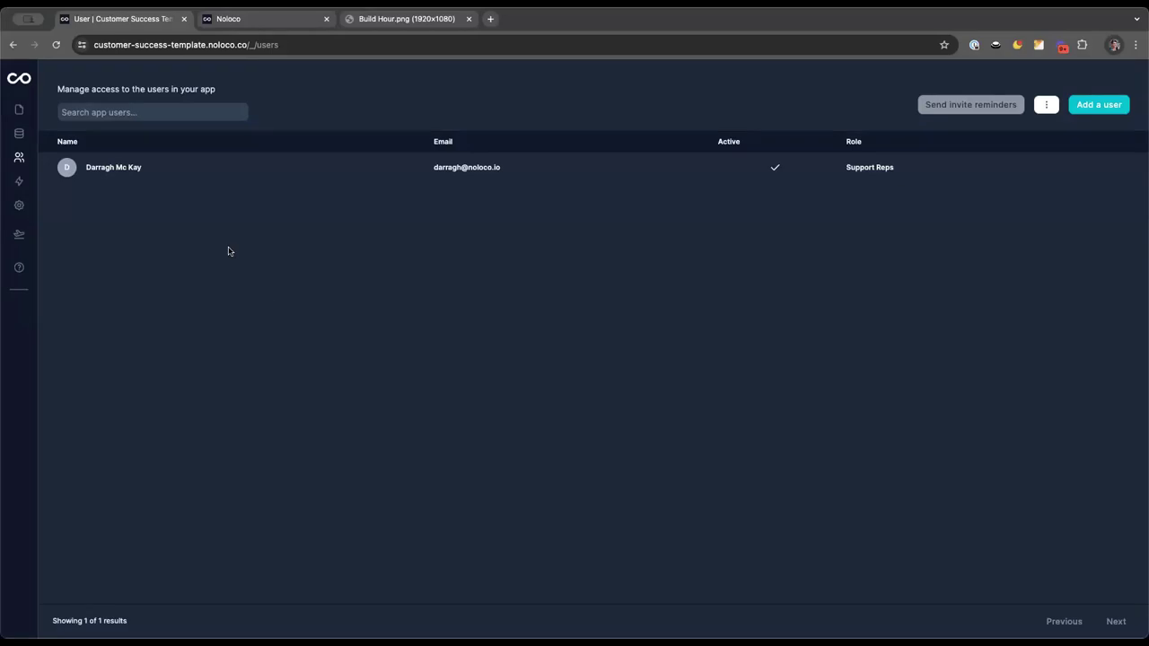
Start a new app user and enter the client's first and last name
click(1100, 105)
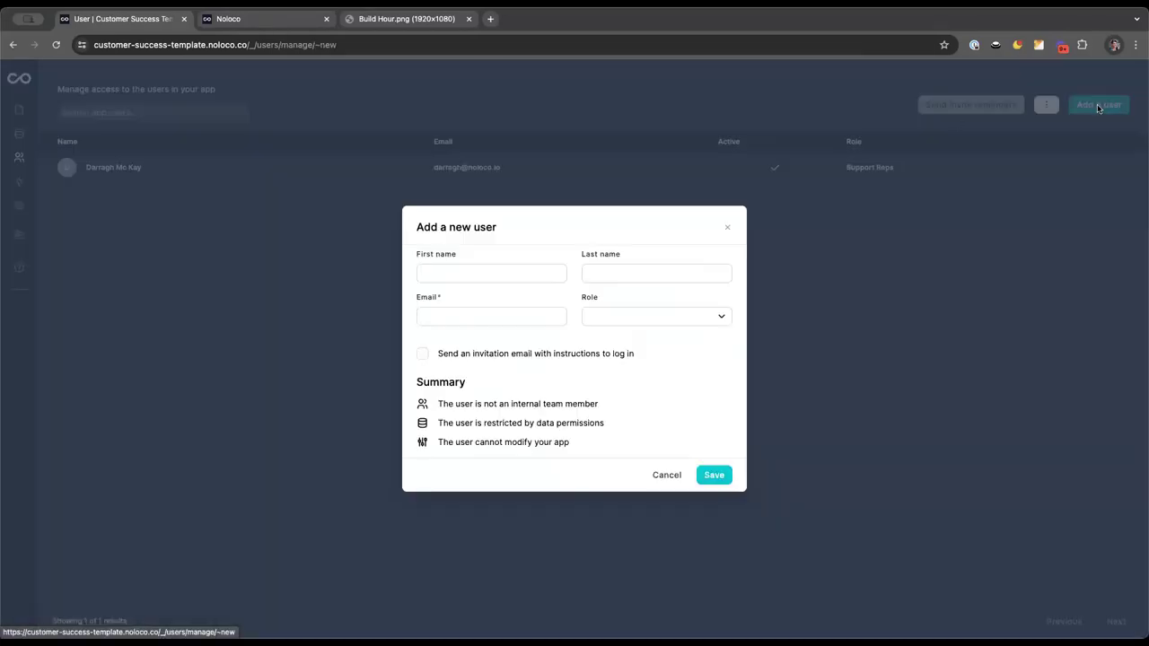
click(493, 273)
text(Test Client)
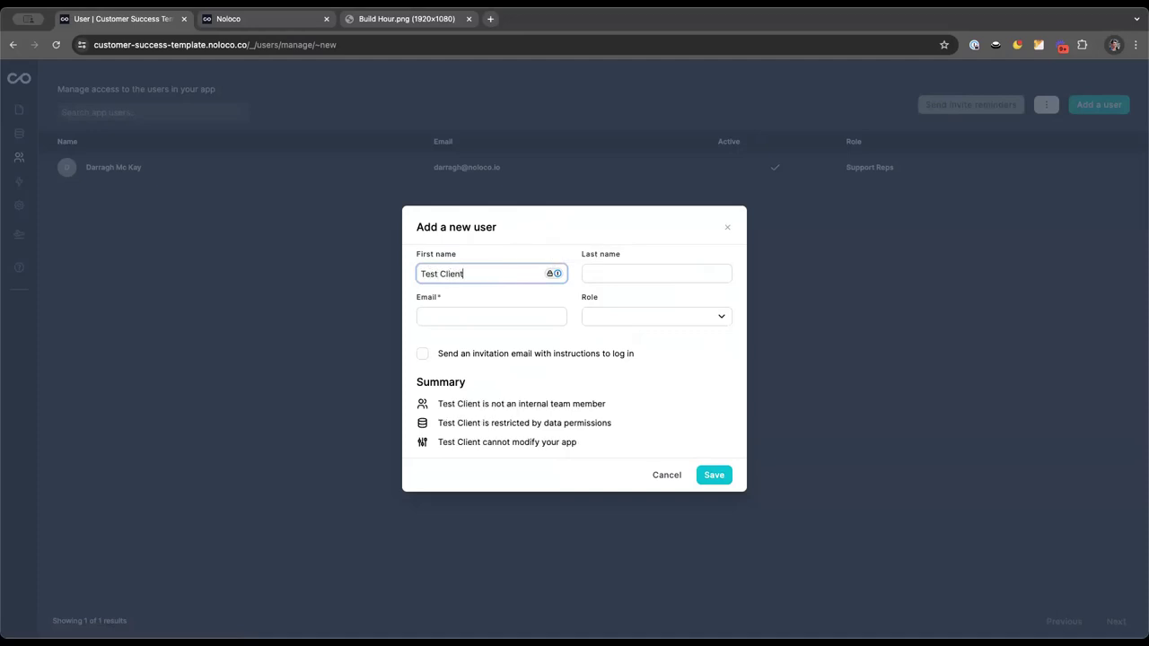
key(alt+BackSpace)
click(655, 273)
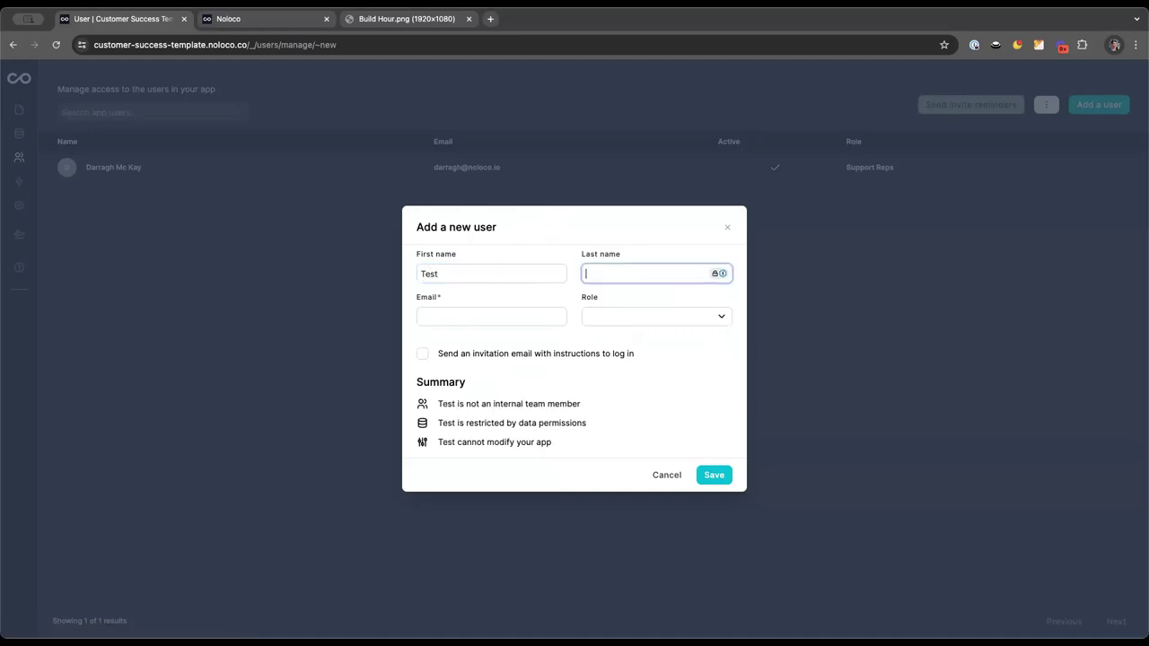
text(Client)
click(491, 316)
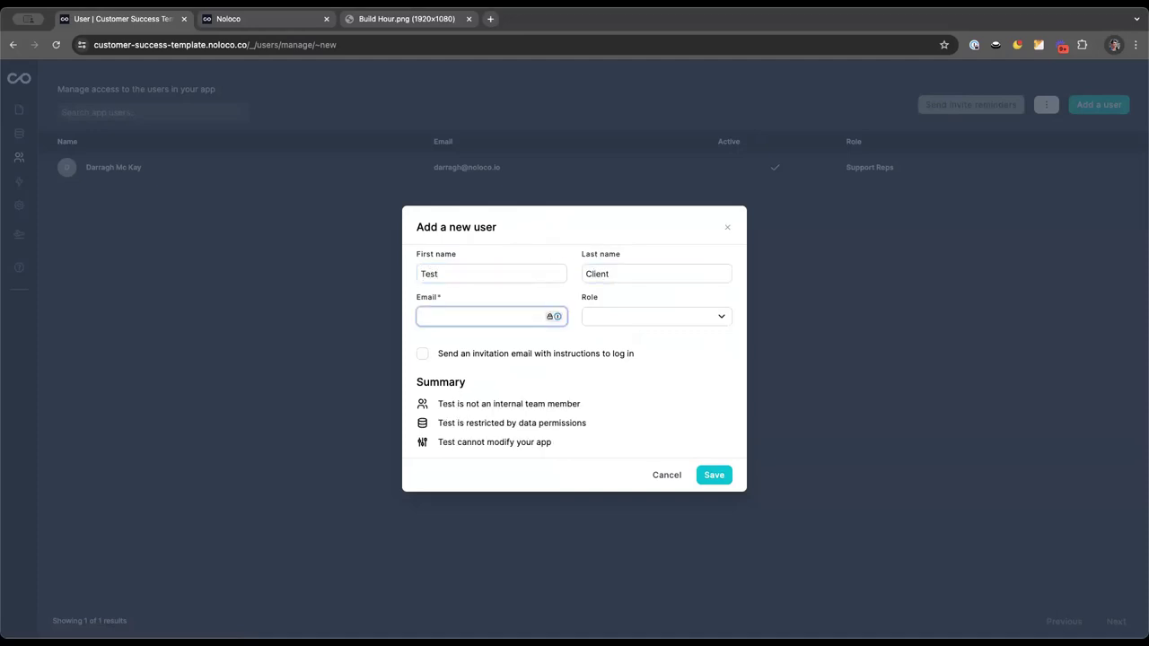
double_click(440, 274)
key(Tab)
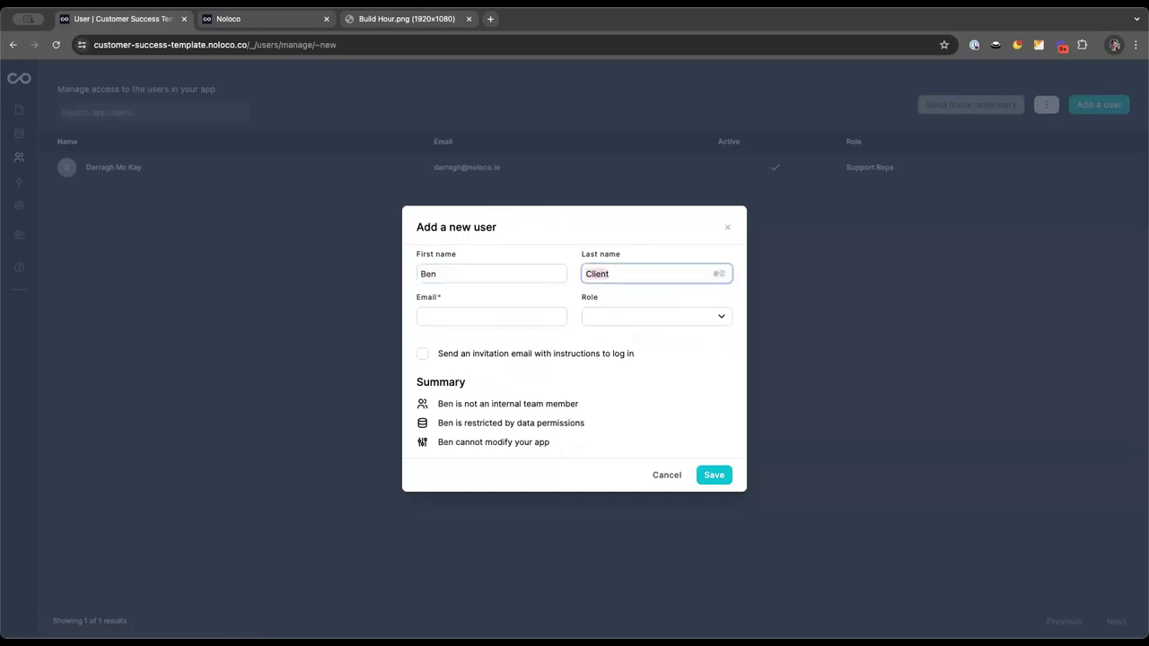
Enter the new user's email, give them the Clients role, and save
click(477, 315)
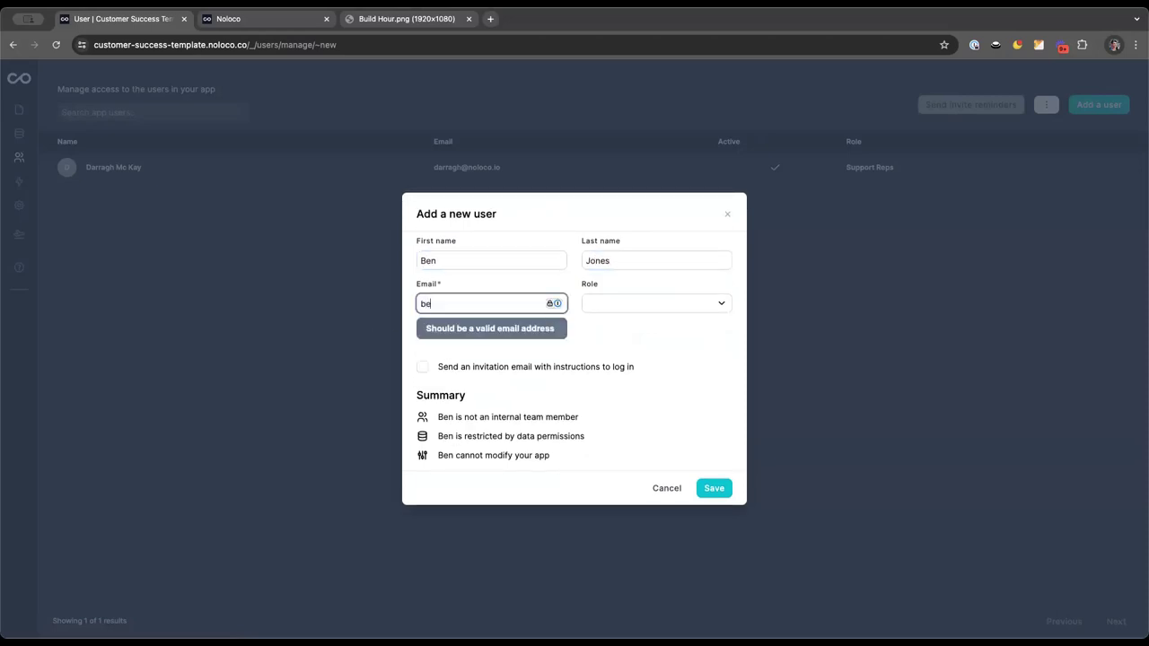
click(420, 303)
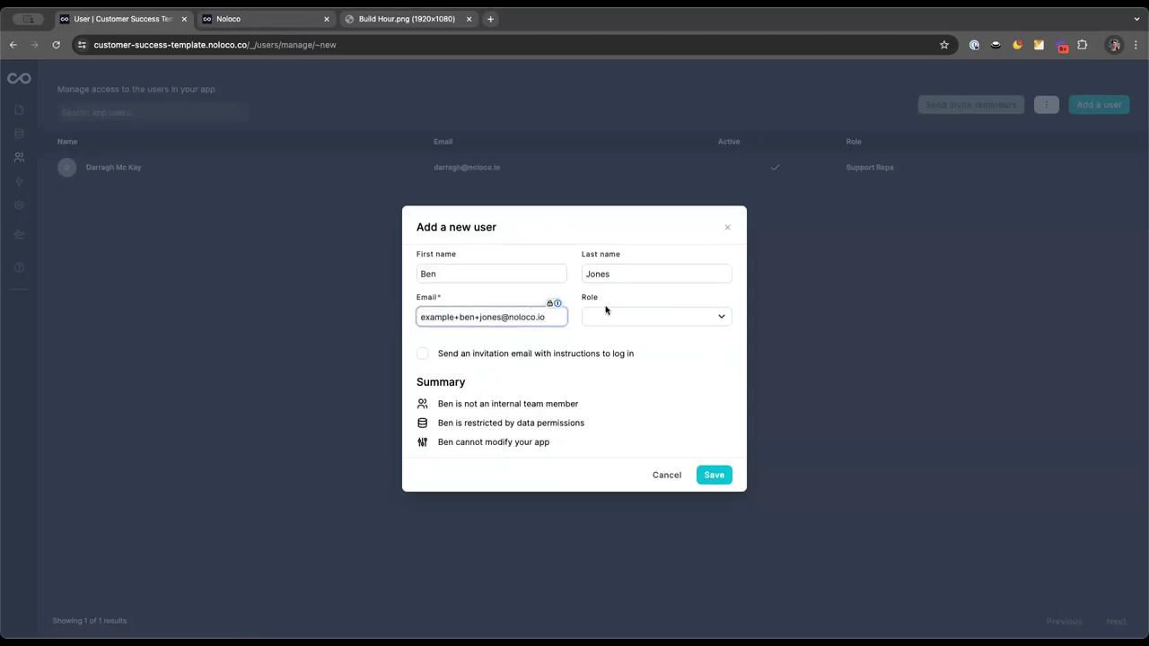
click(674, 318)
click(653, 382)
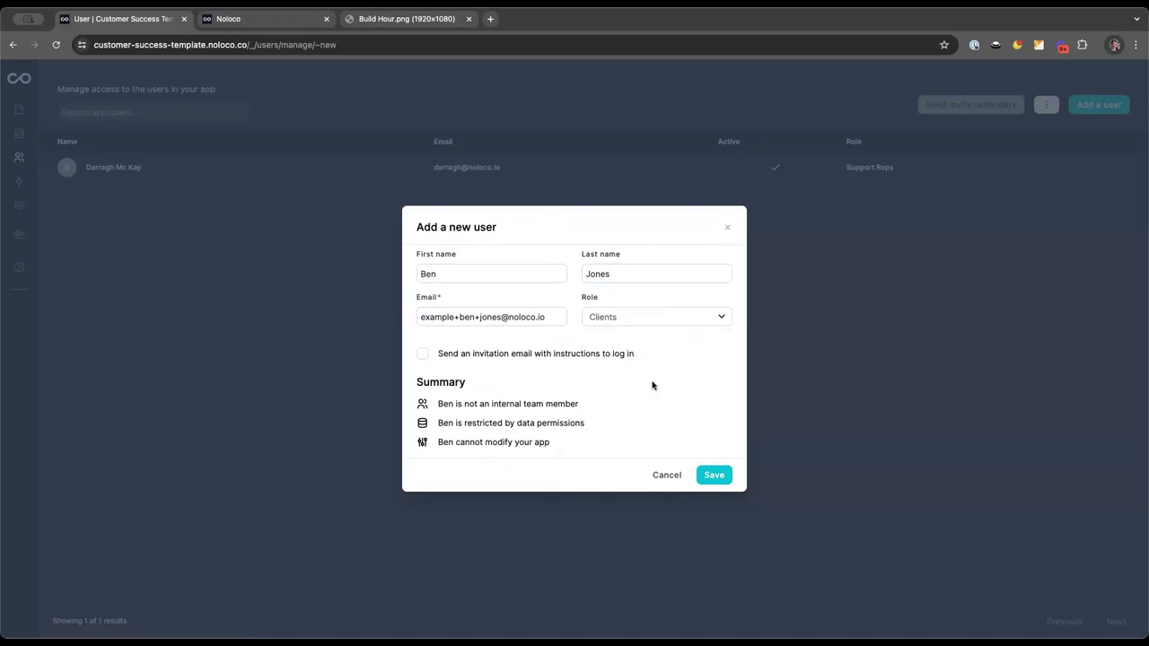
click(712, 476)
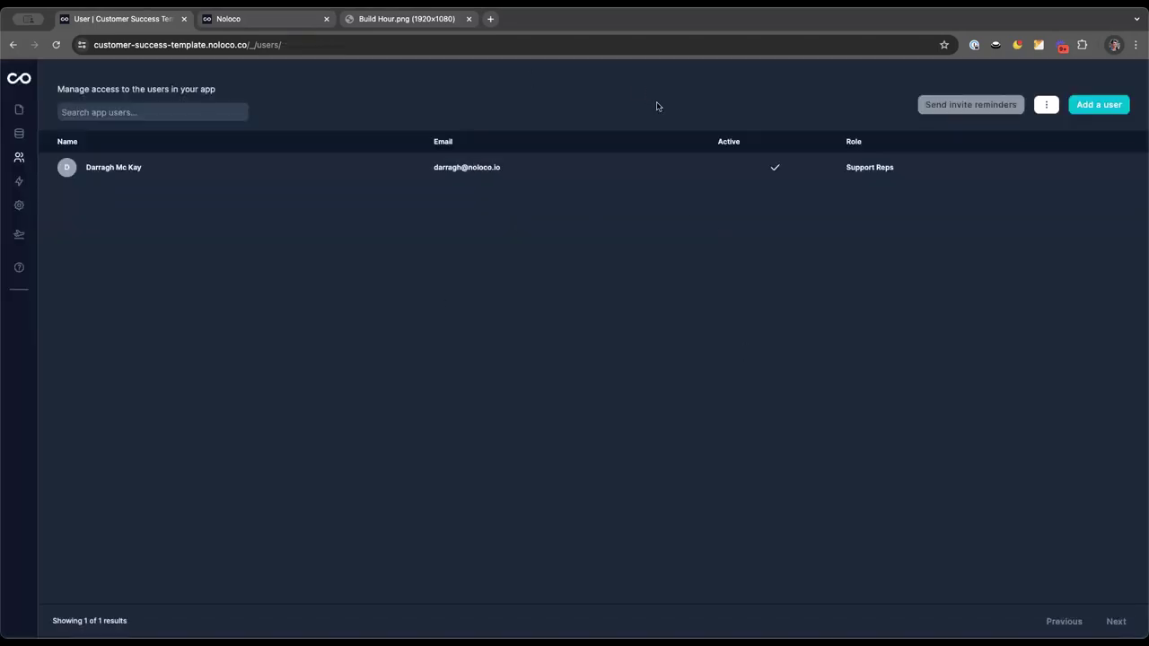
Check the new client user in the app's users list
click(19, 180)
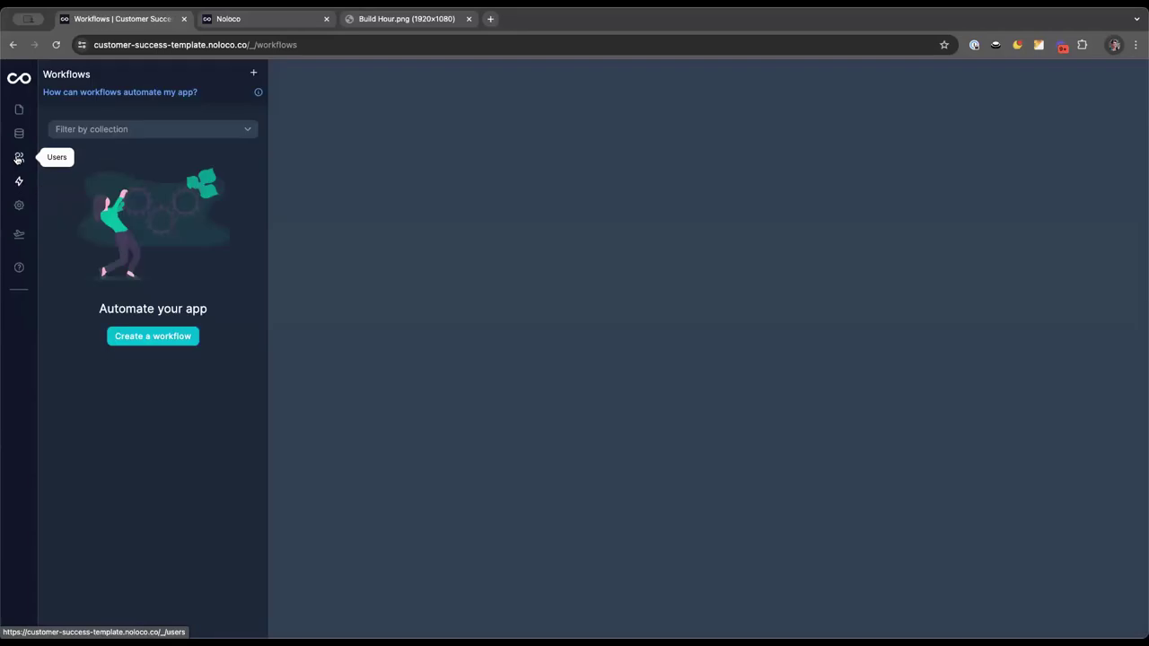
click(18, 158)
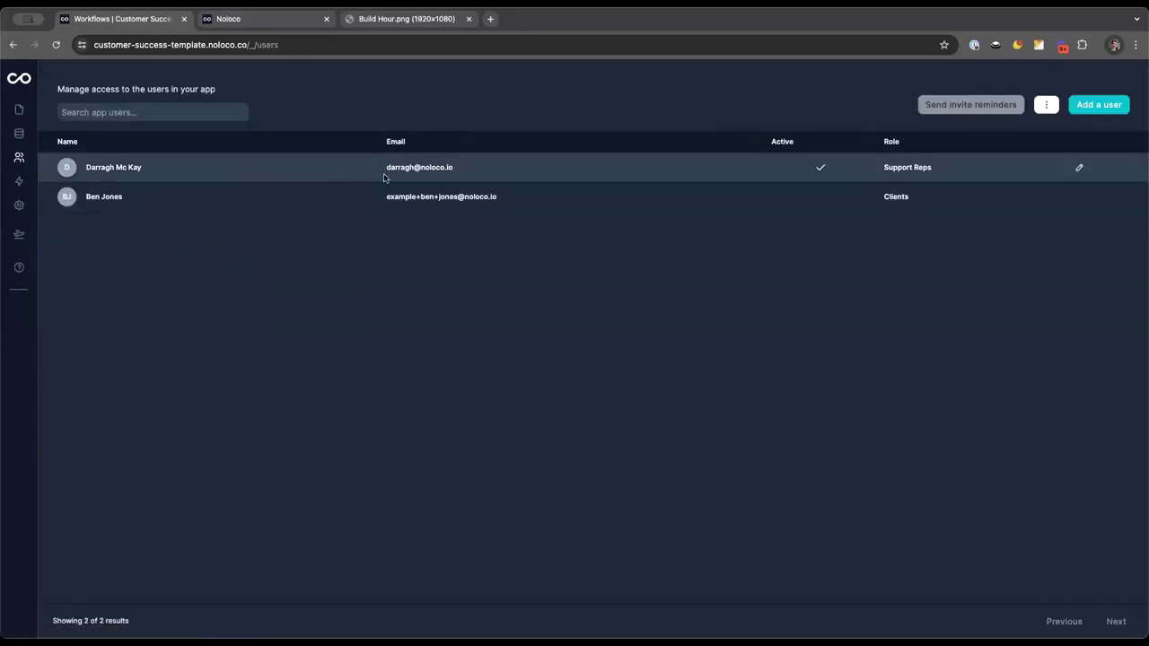
click(1080, 198)
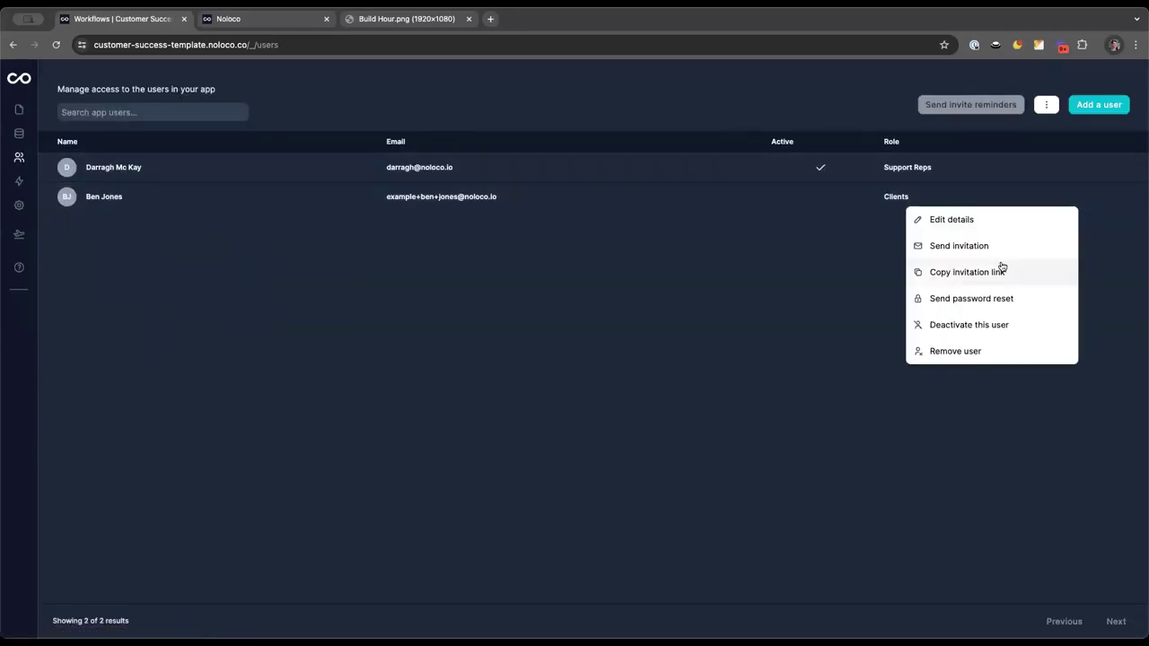
click(525, 254)
Set the new client user's Client to Keystone Construction in the User table, then view the Client table
click(18, 133)
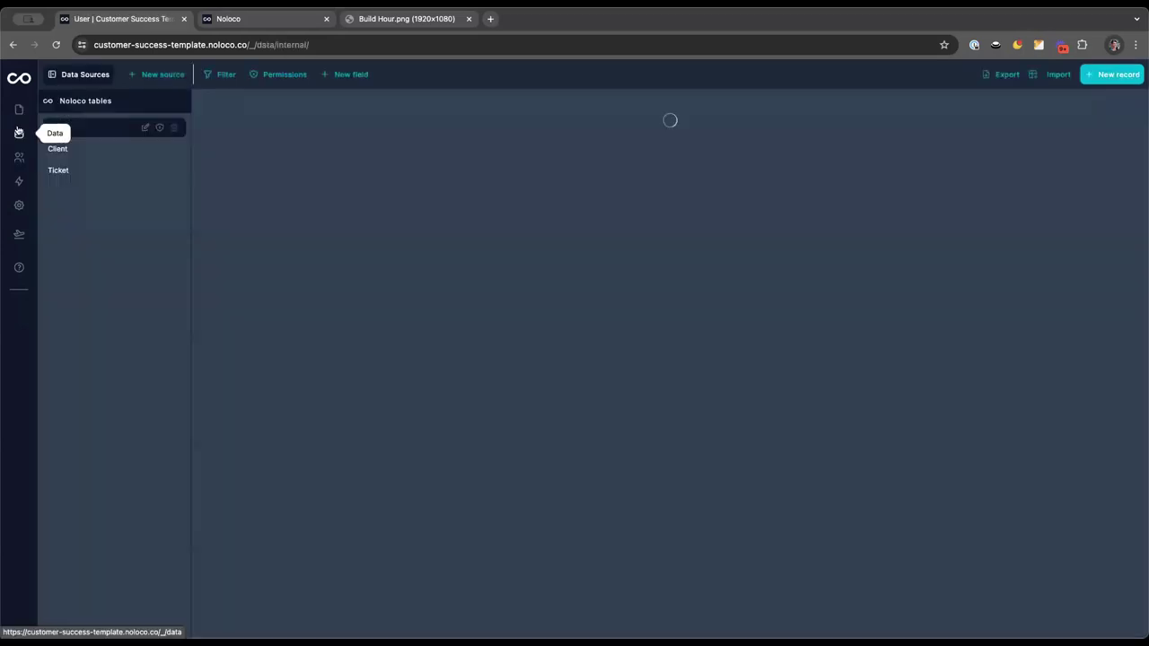
click(102, 149)
click(103, 131)
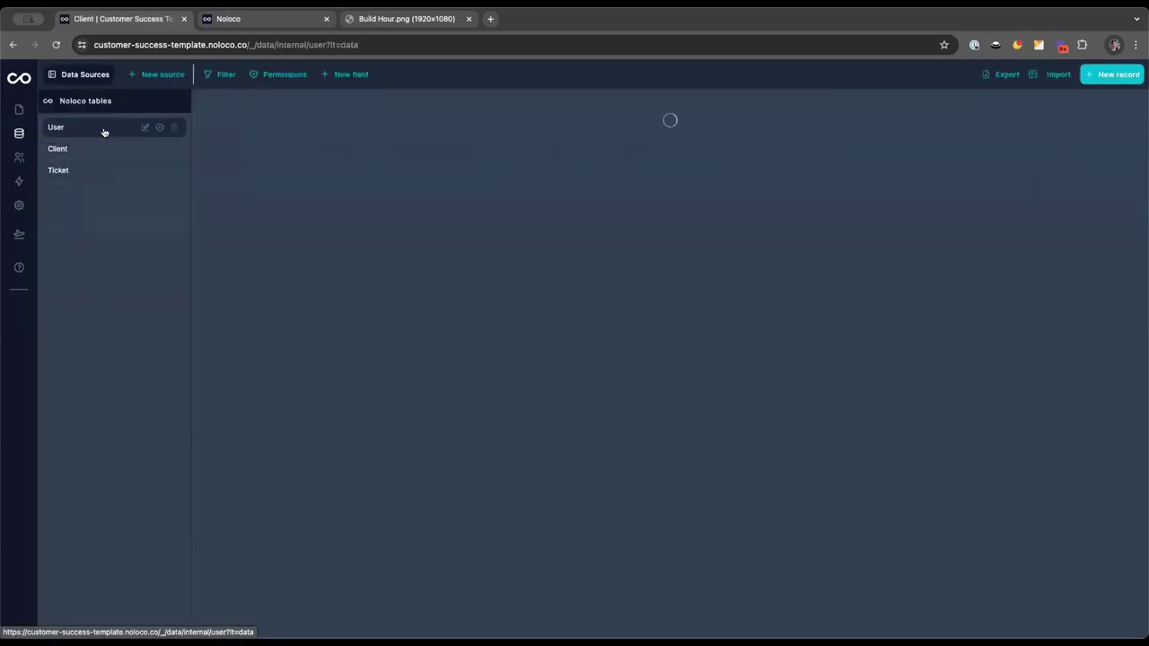
scroll(456, 151, right, 5)
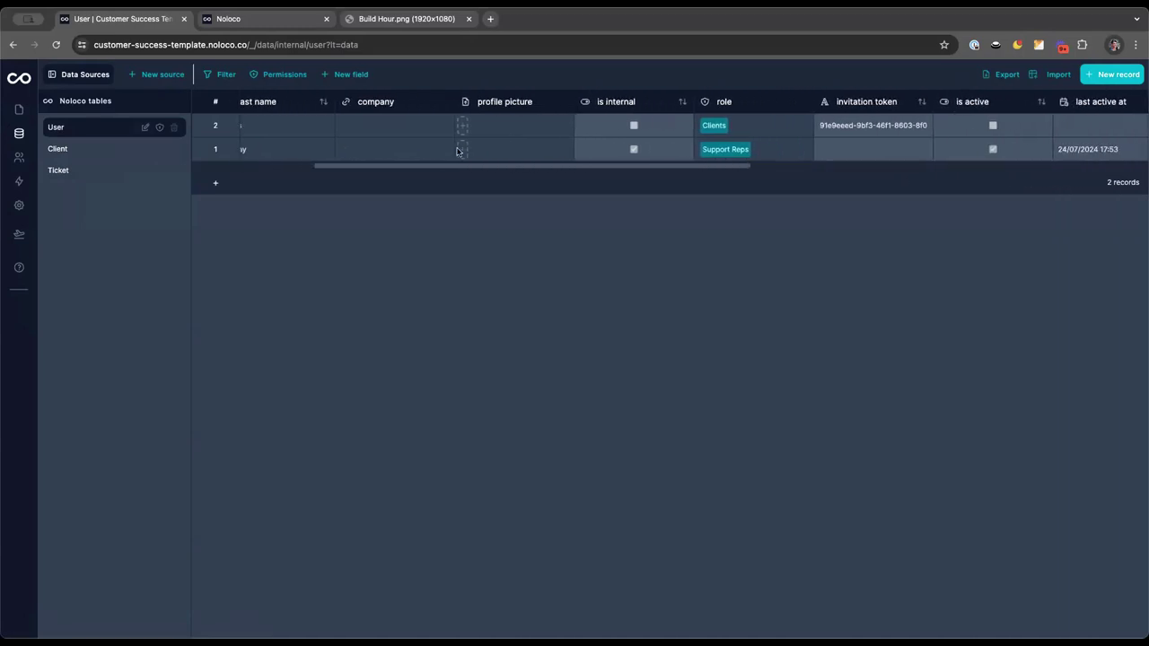
scroll(610, 144, right, 10)
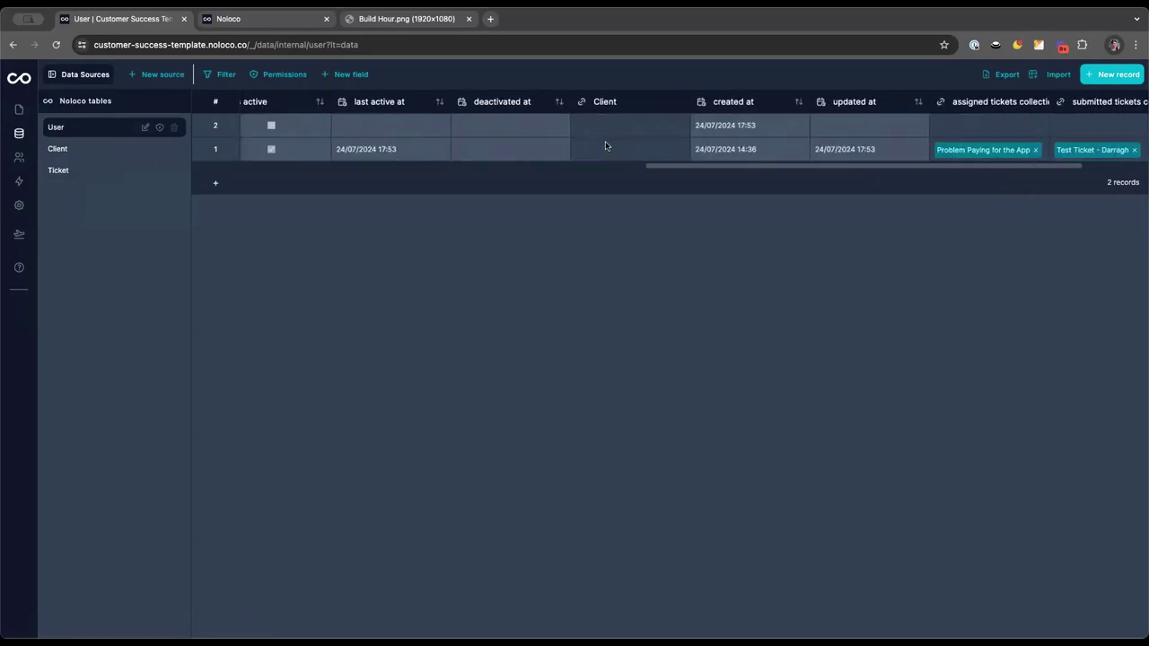
scroll(605, 146, left, 15)
scroll(530, 125, right, 8)
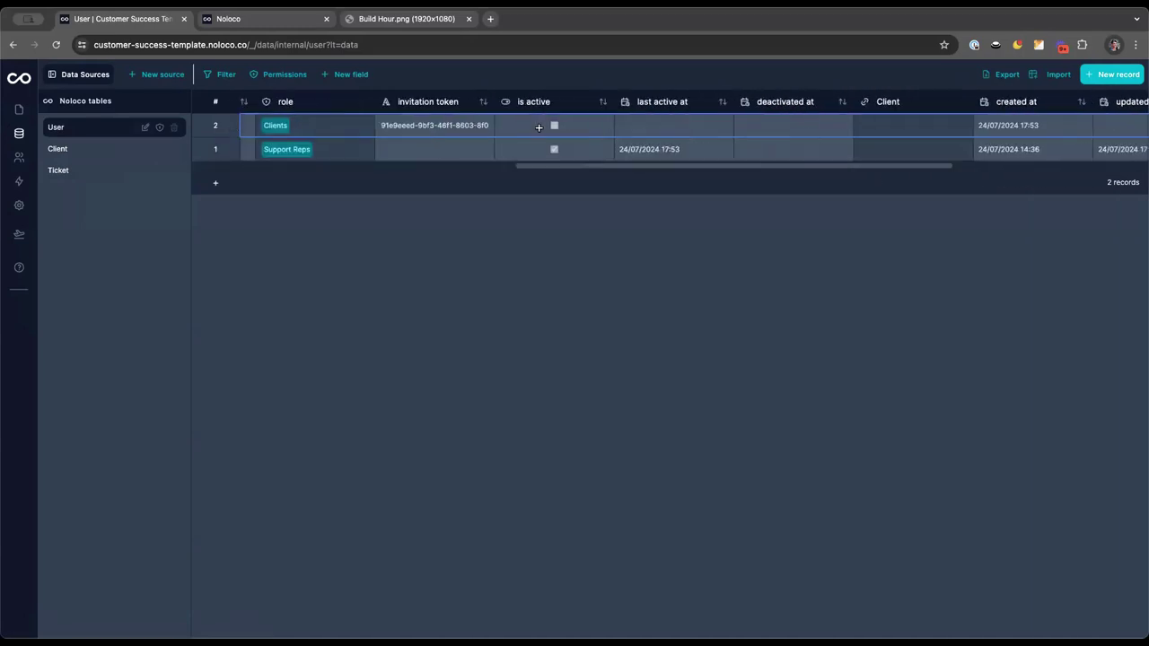
scroll(539, 127, right, 4)
click(575, 126)
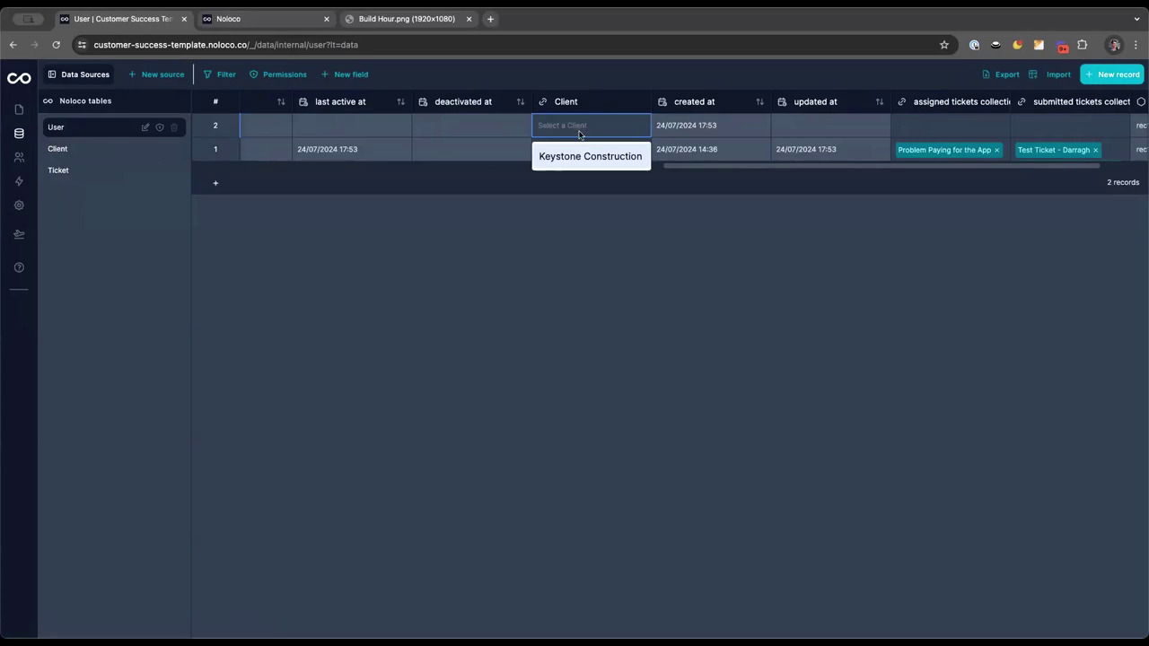
click(577, 159)
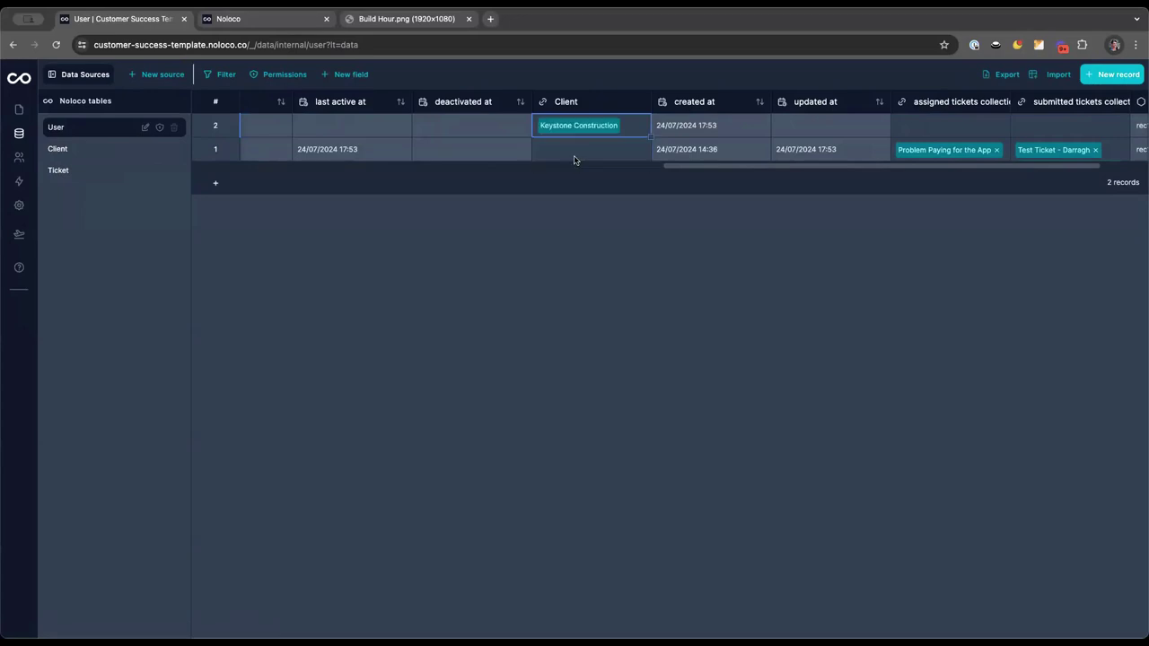
click(580, 224)
click(88, 151)
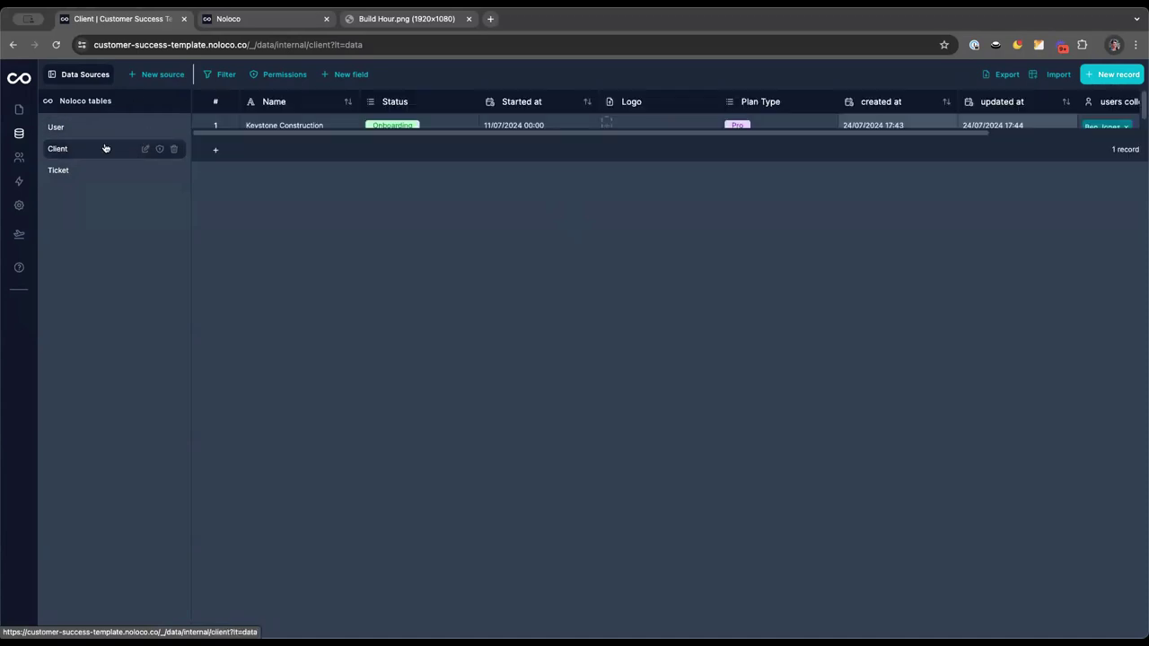
Start a new Ticket field named Client of type Lookup
click(102, 170)
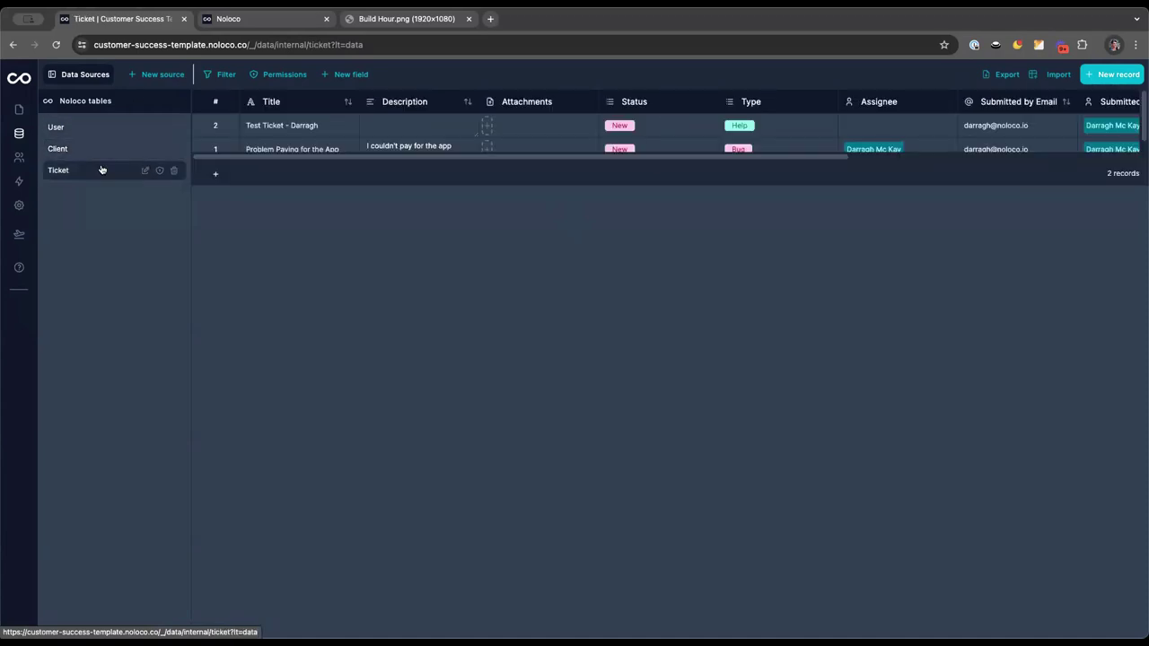
click(347, 75)
click(368, 123)
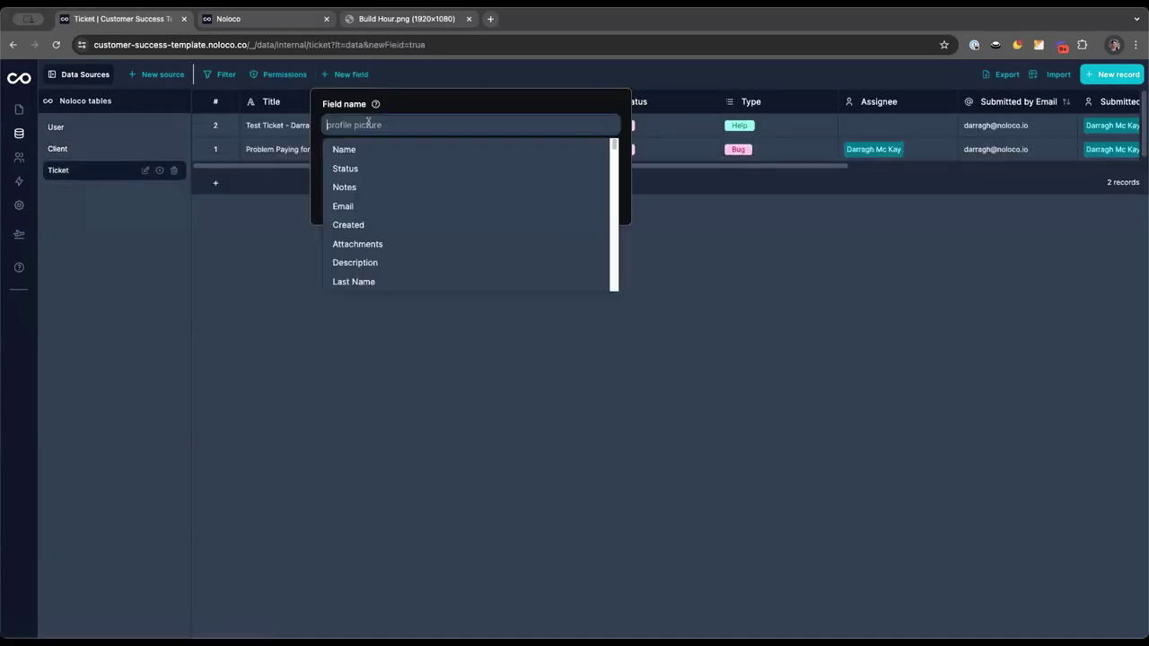
text(Client)
click(365, 149)
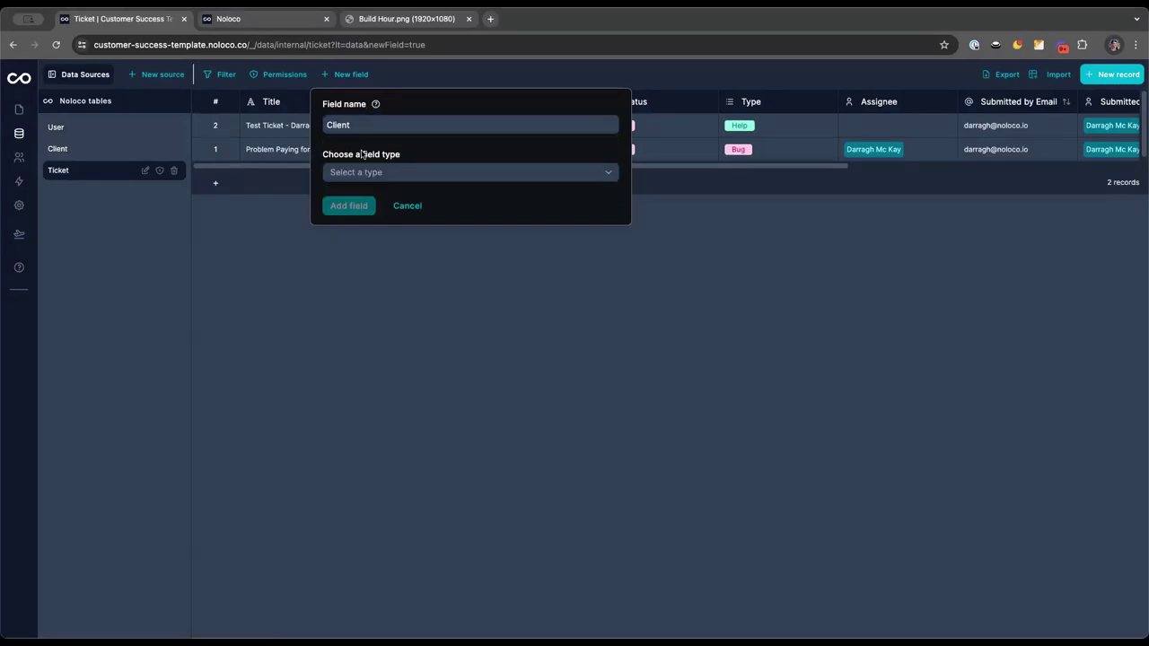
click(364, 171)
scroll(474, 277, down, 5)
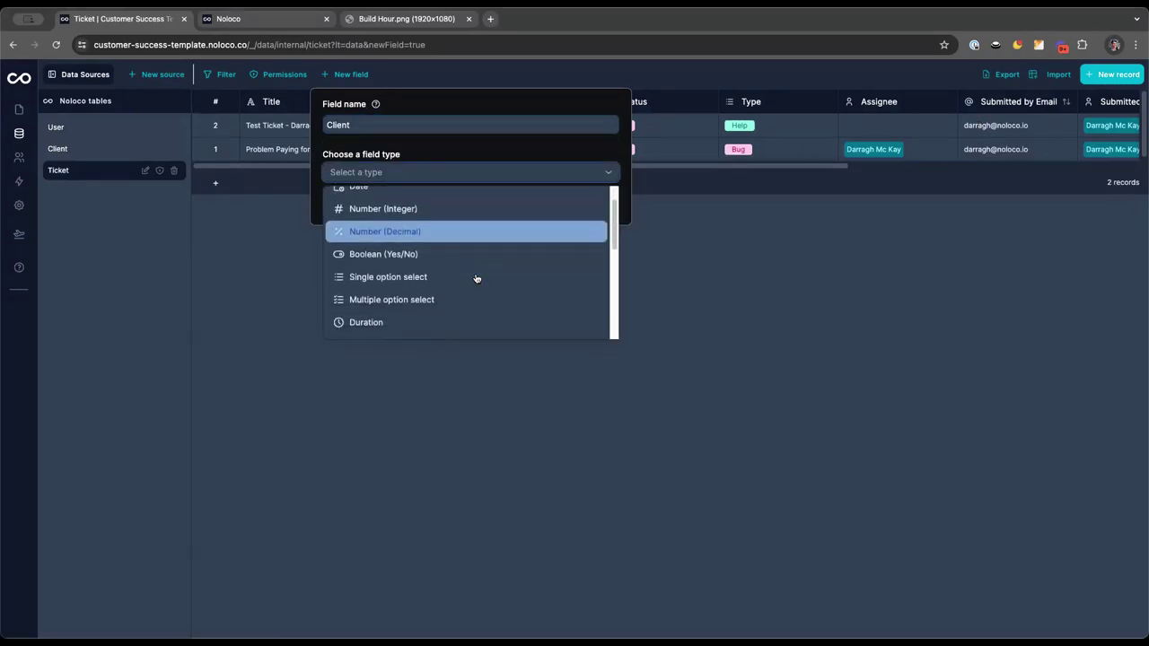
click(465, 278)
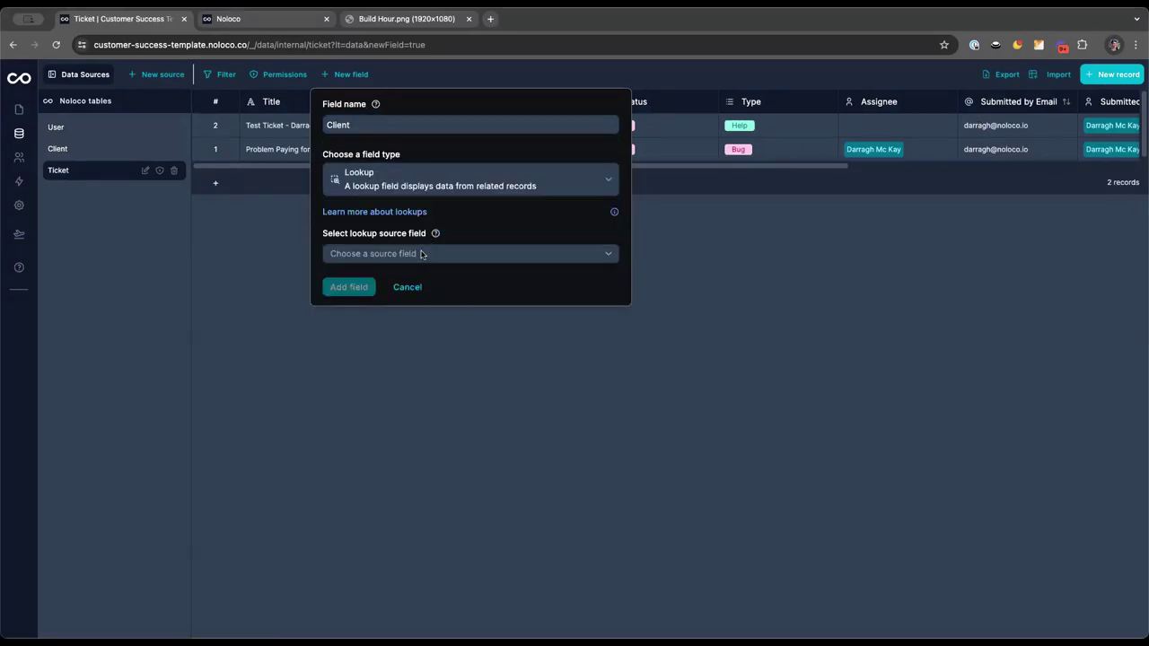
Set the lookup source to Submitted By with value field Client, and add the field
click(421, 254)
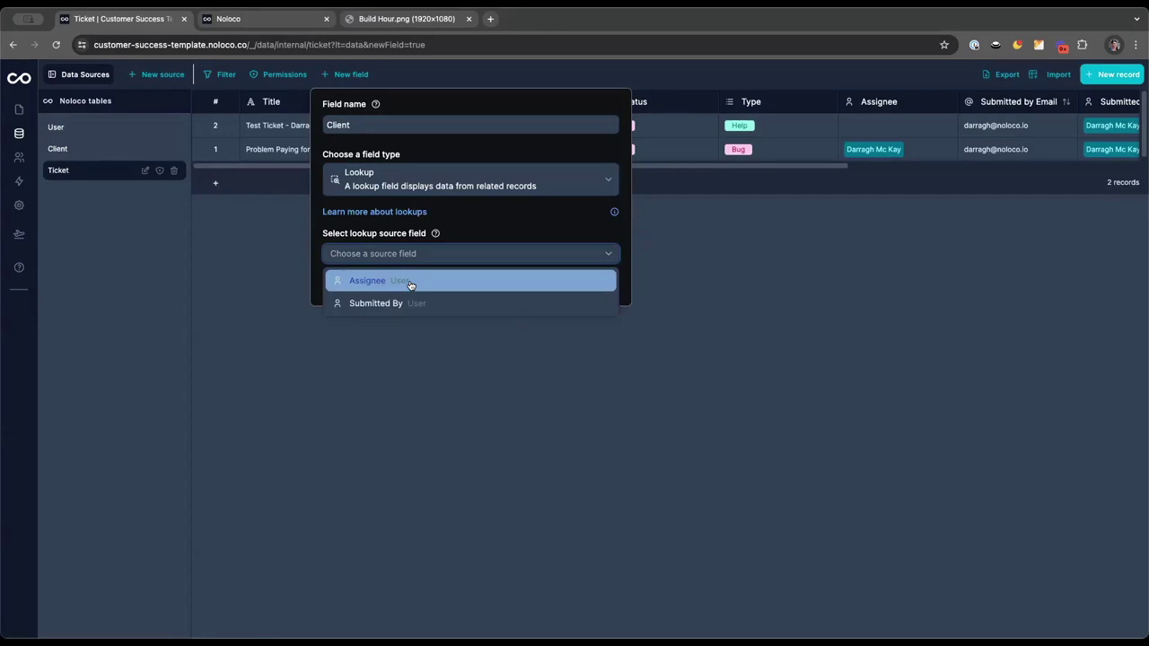
click(404, 284)
click(376, 307)
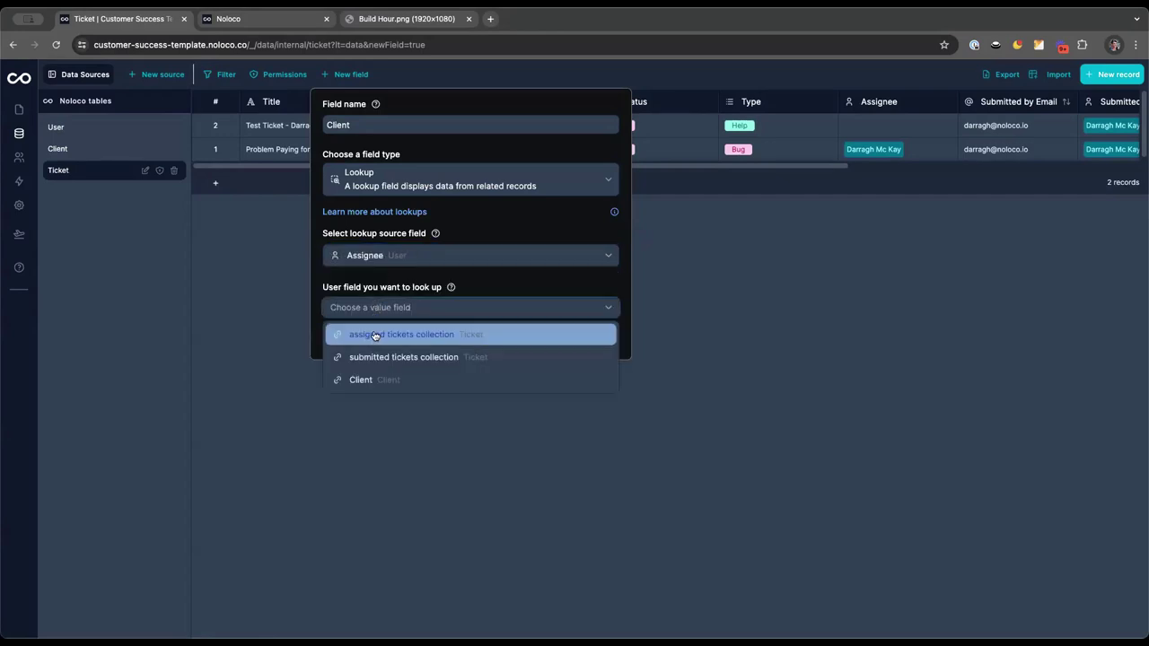
click(368, 379)
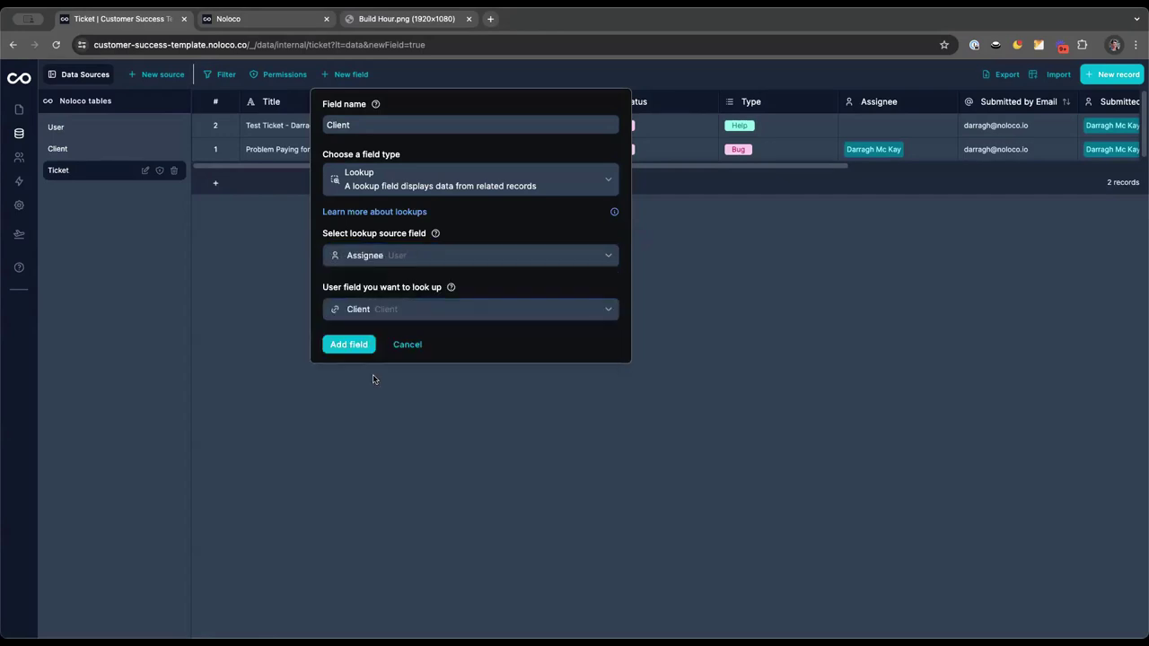
click(385, 256)
click(381, 302)
click(346, 346)
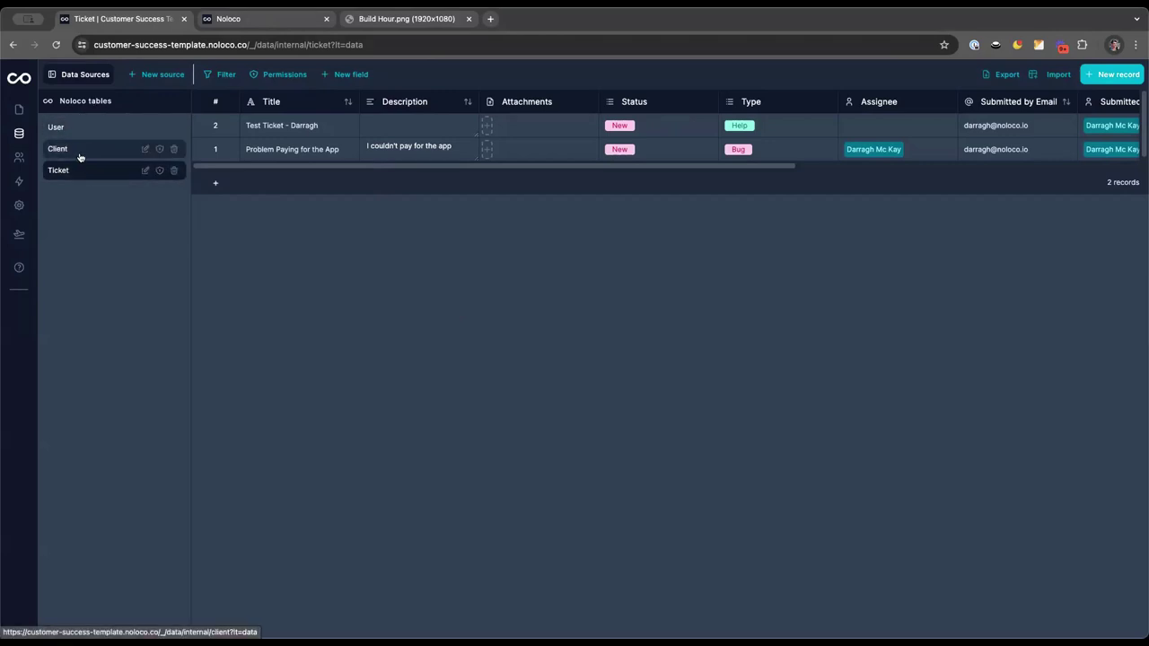
click(242, 16)
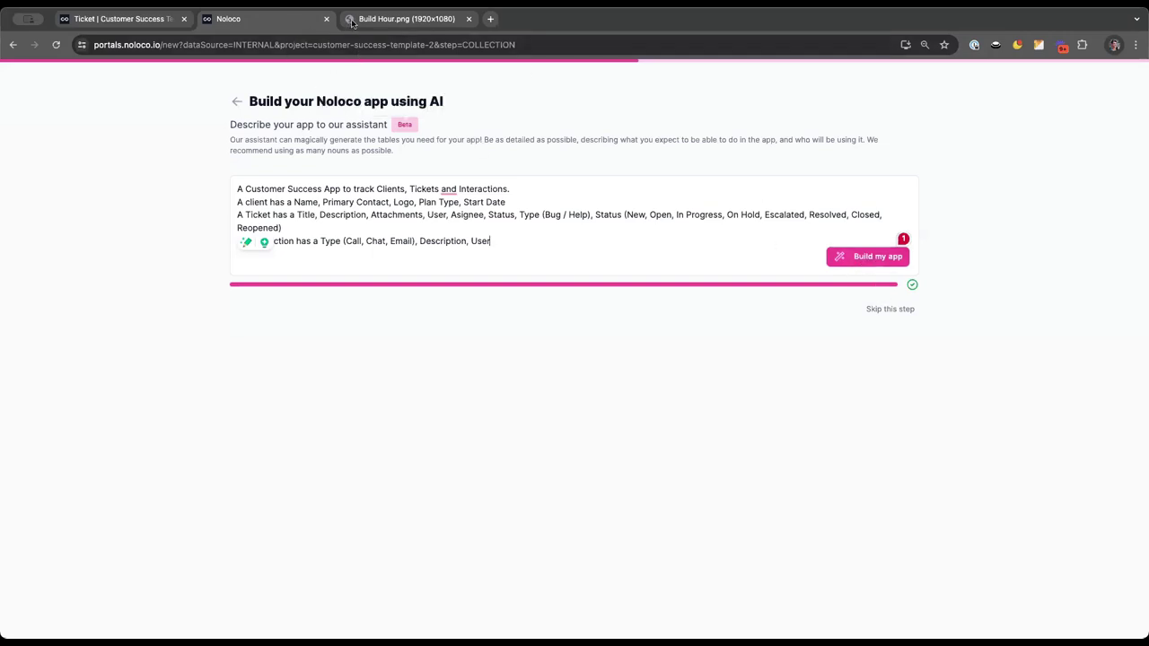
click(305, 226)
drag(235, 242, 246, 240)
click(490, 241)
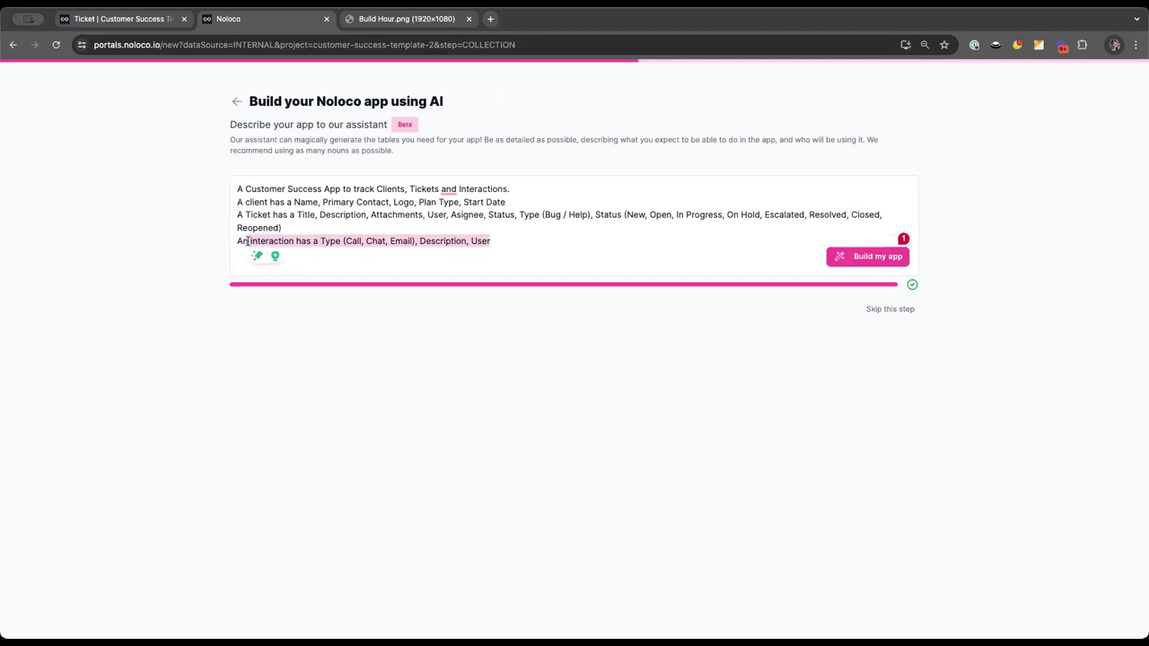
click(100, 21)
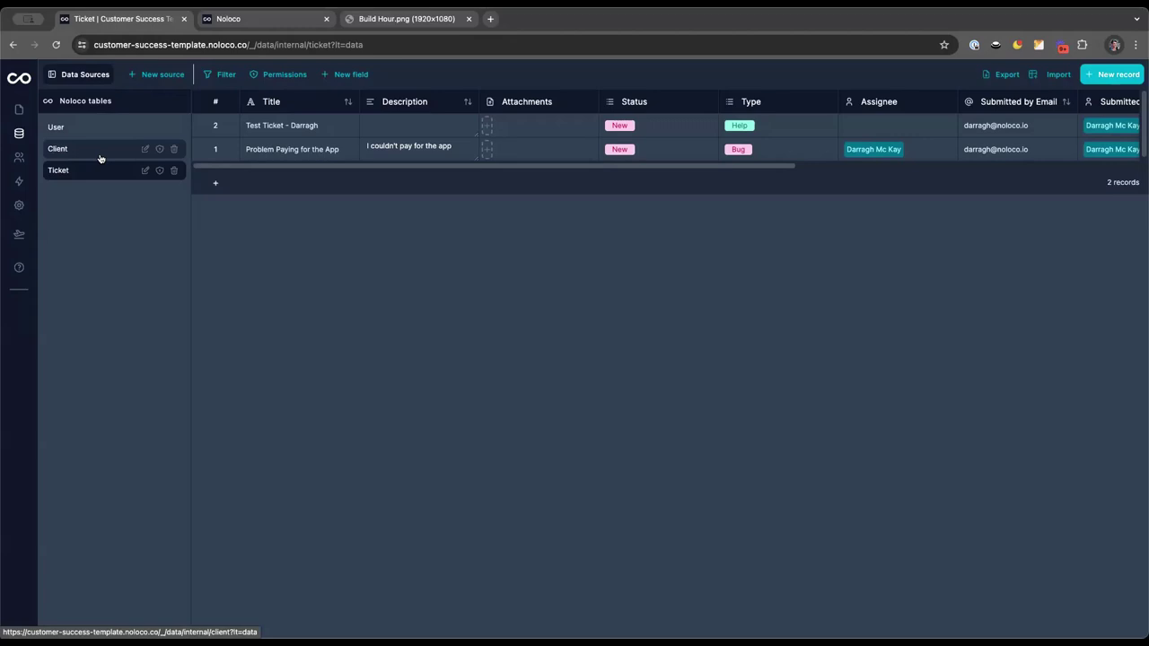
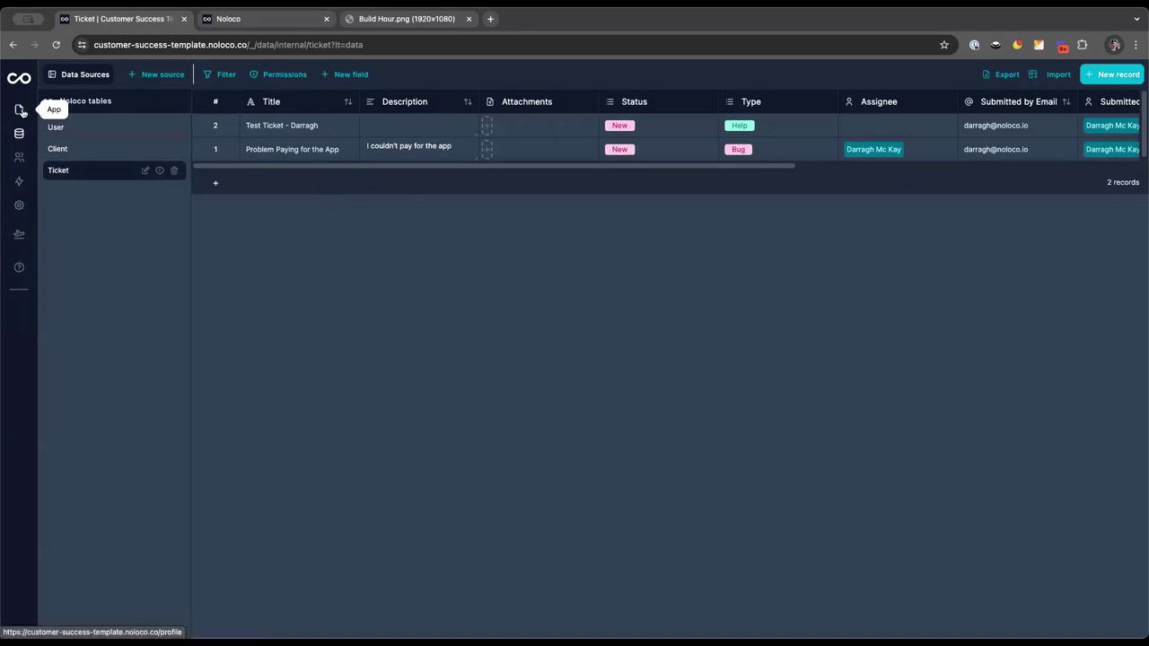
Apply the teal preset in Theme & design settings and return to the app to view it
click(20, 110)
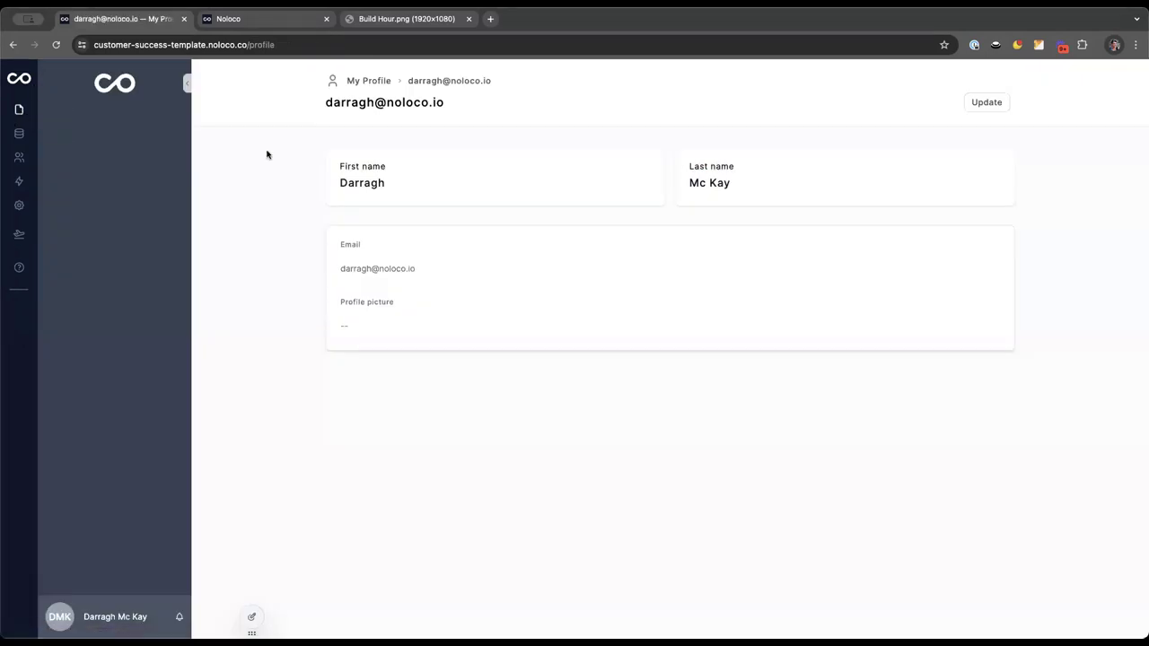
click(19, 205)
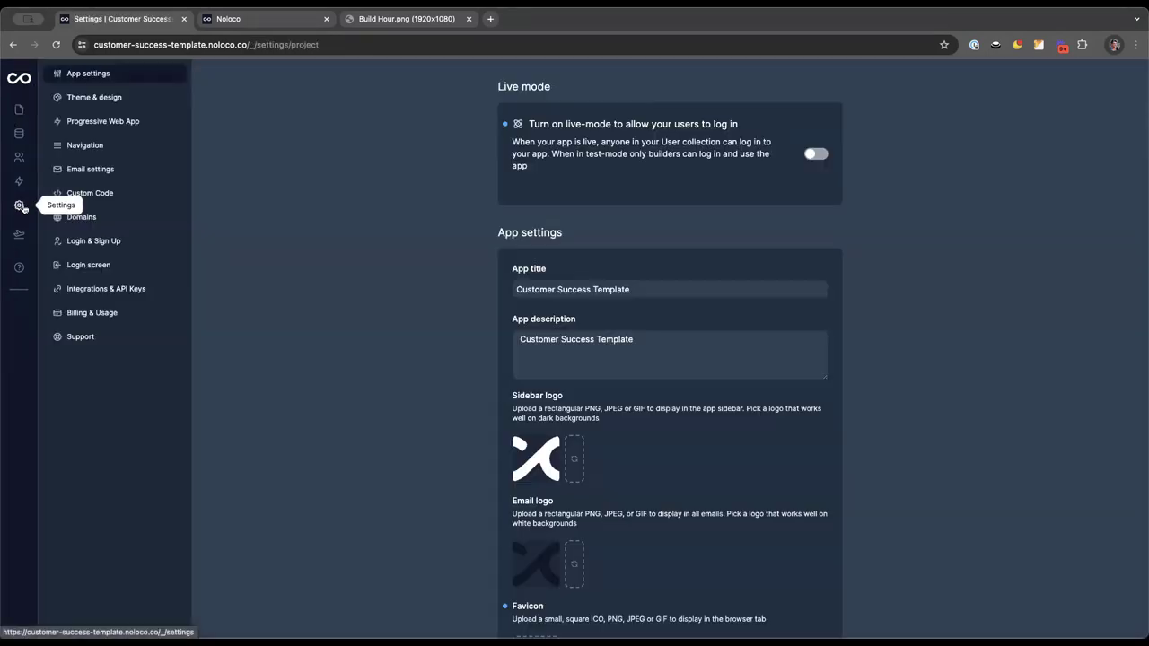
click(88, 97)
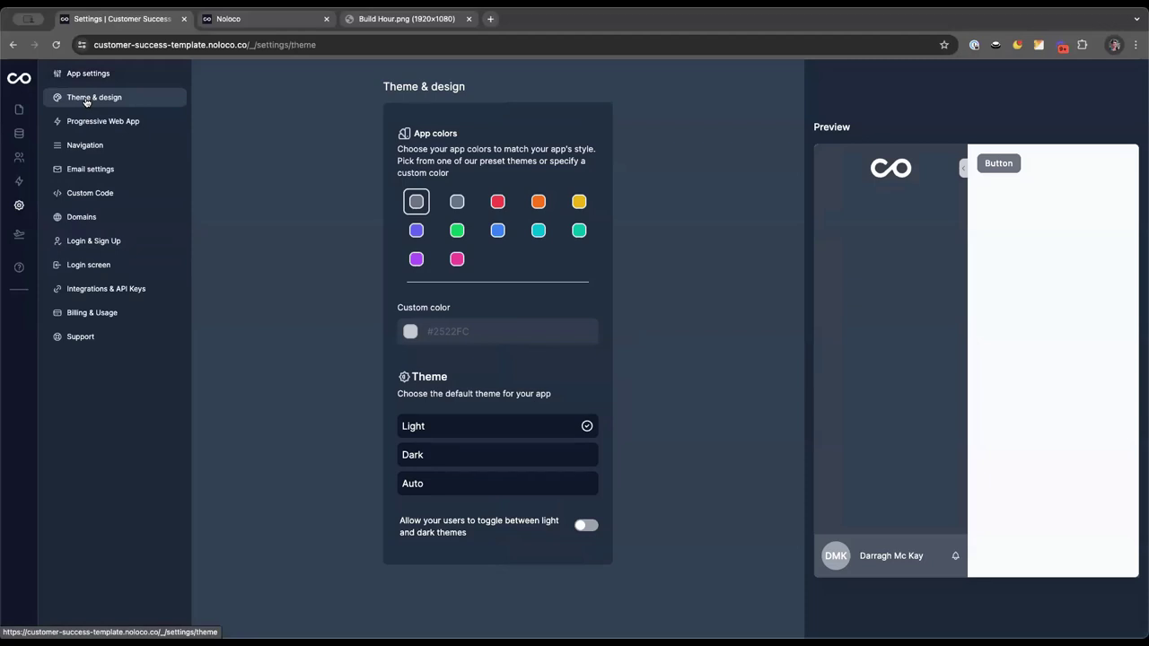
click(538, 231)
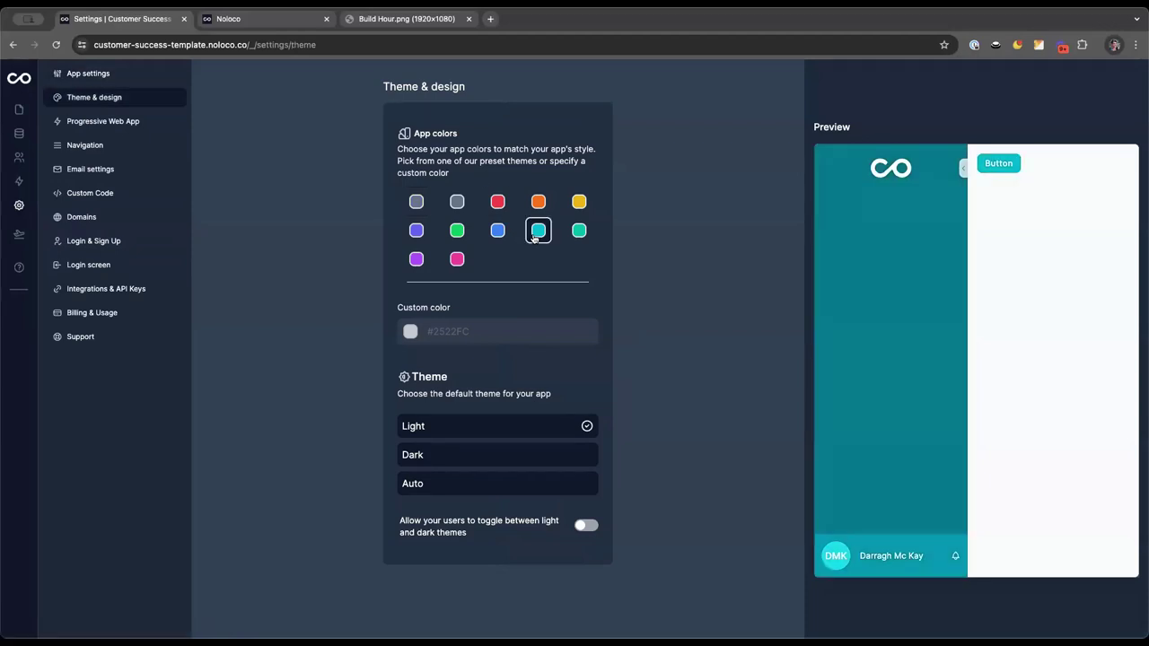
click(19, 109)
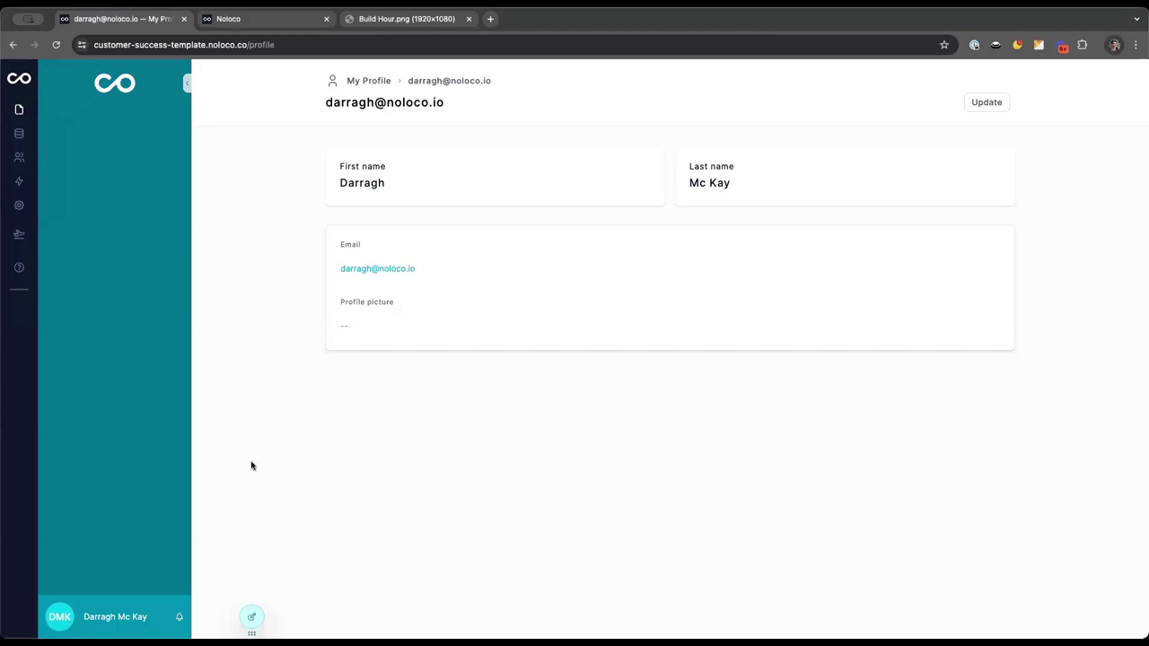
Try previewing as another user, then open the add-page panel listing User, Client and Ticket
click(251, 617)
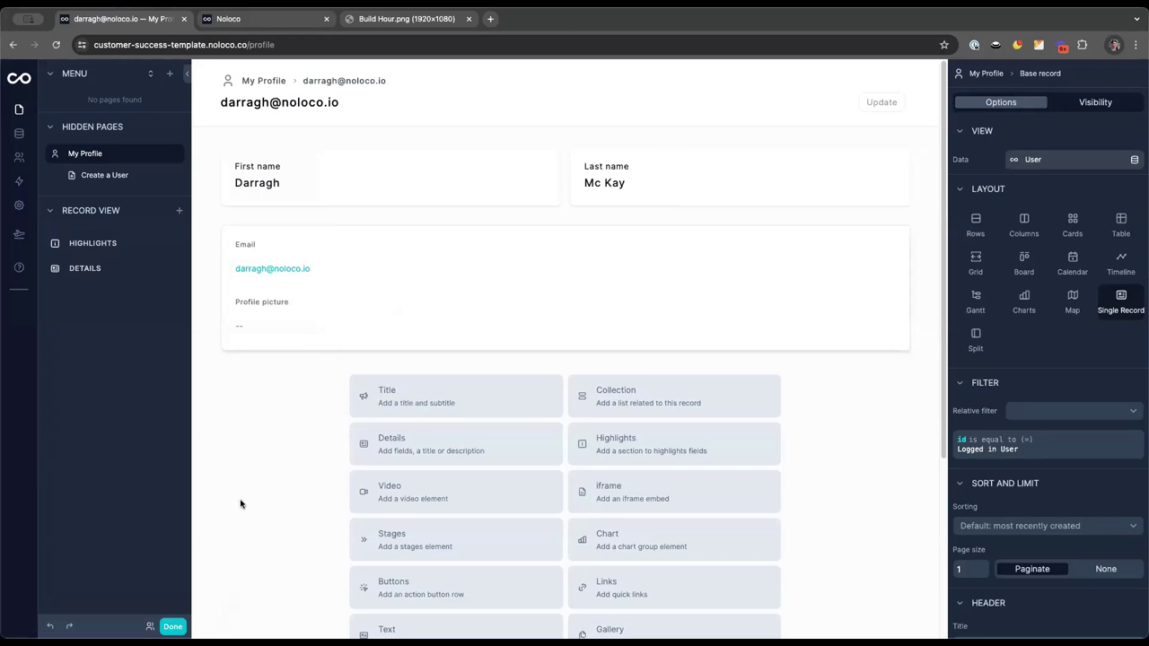
click(149, 627)
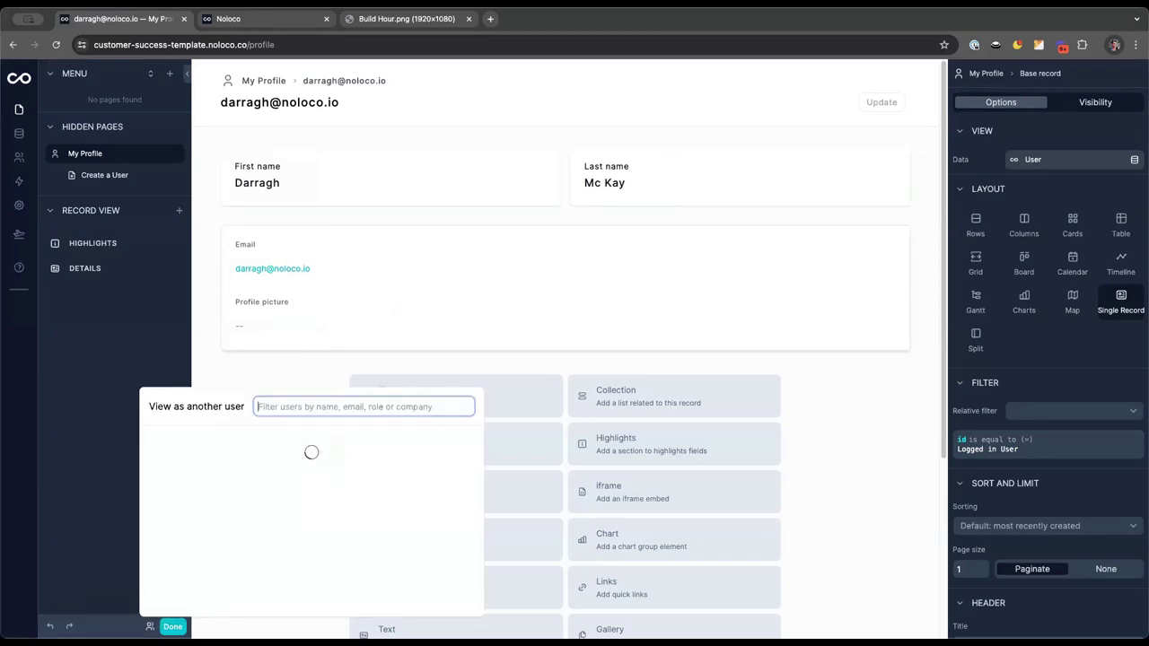
click(173, 627)
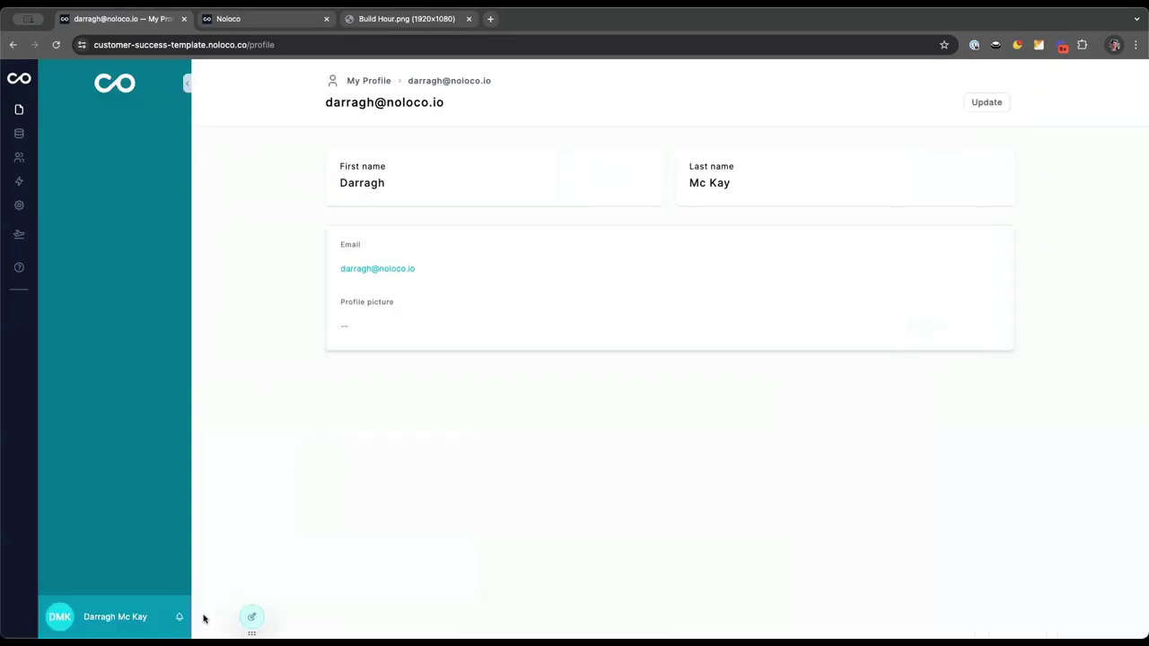
click(252, 594)
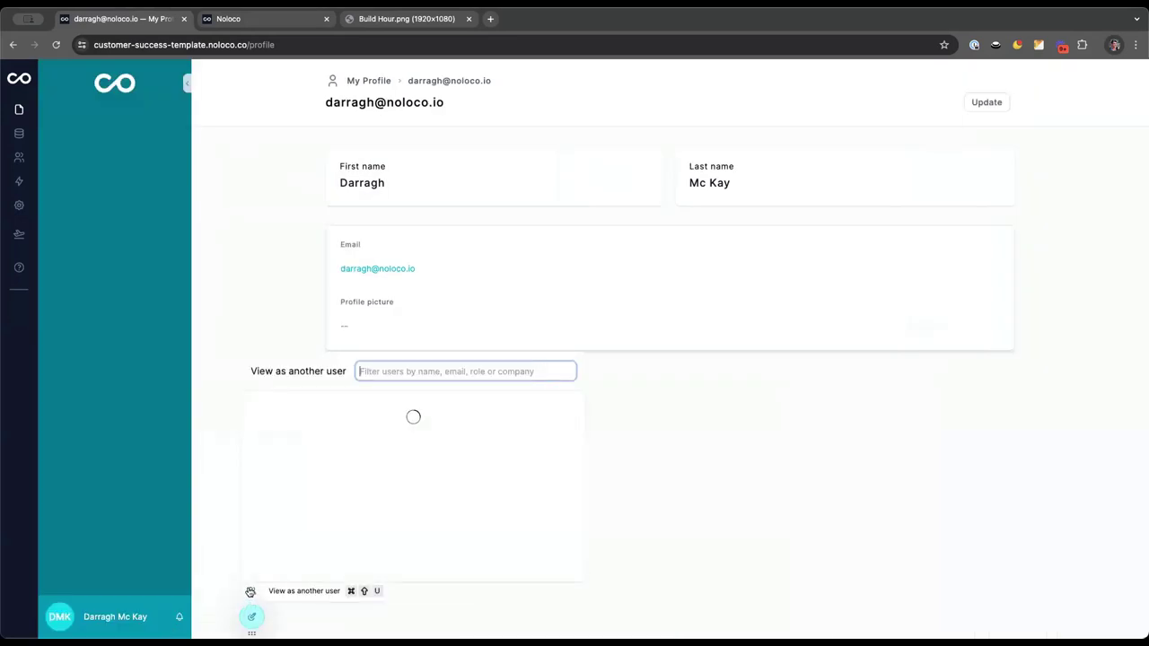
click(251, 617)
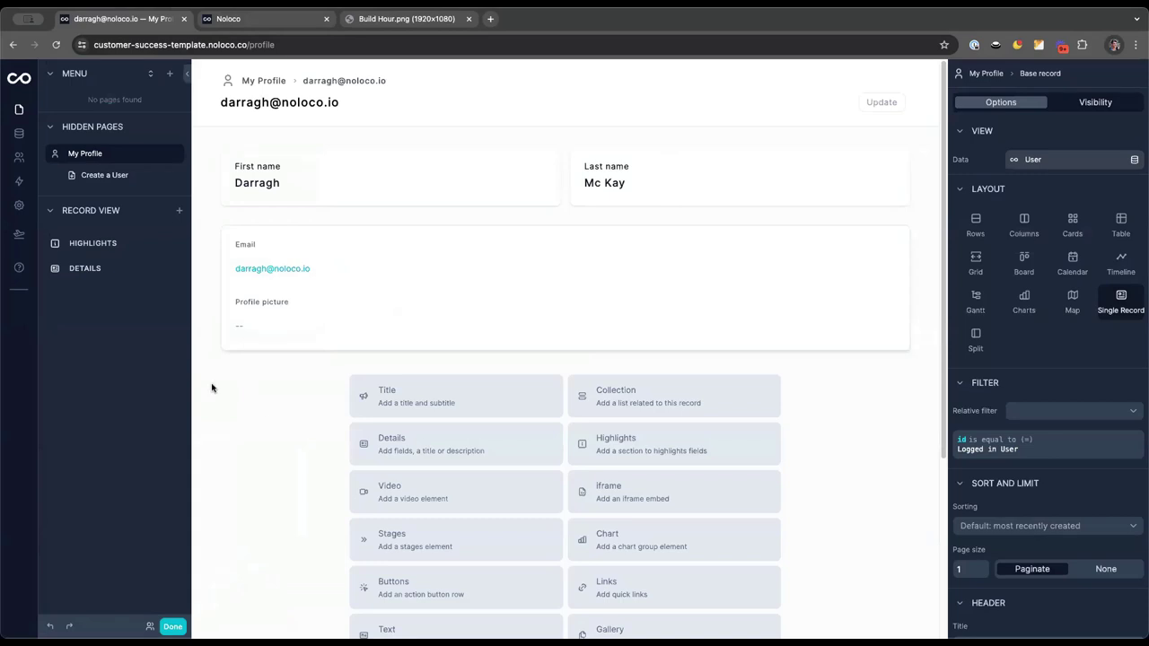
click(170, 74)
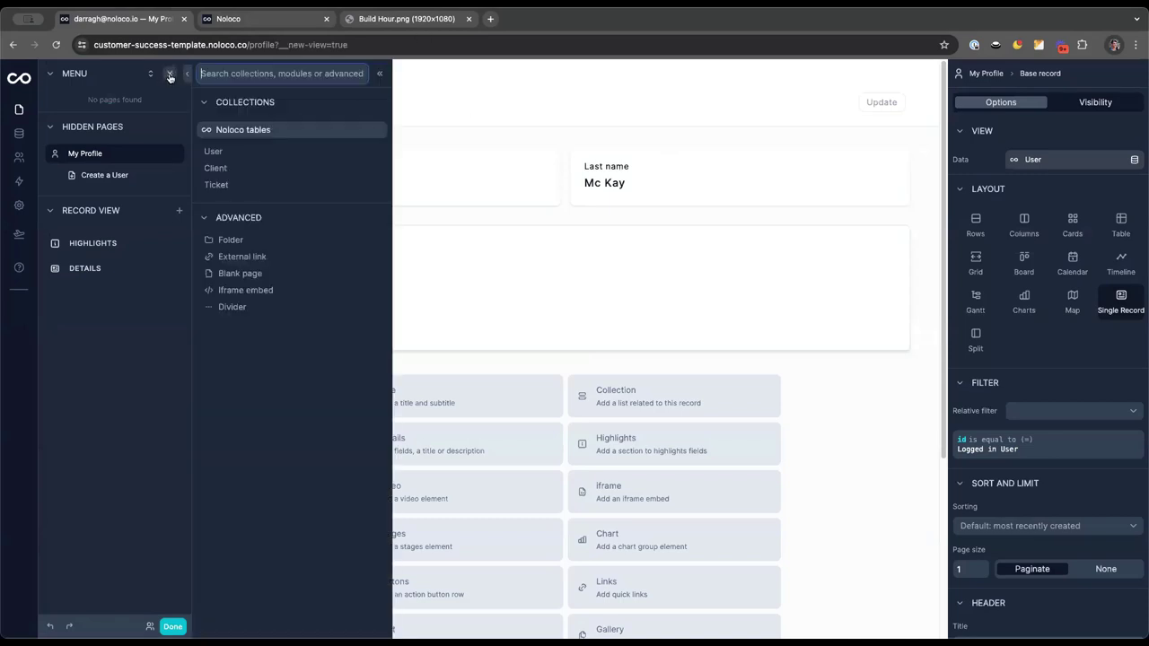
Add a Ticket table page with the Title and Description columns hidden, then preview it
click(220, 186)
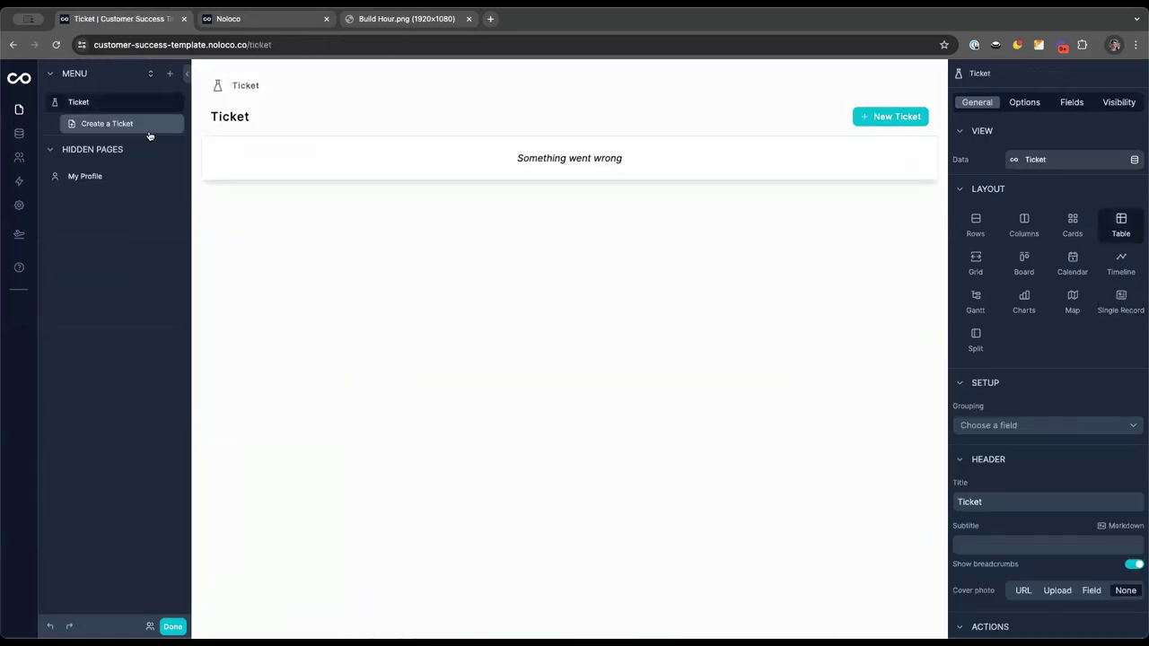
click(1064, 105)
click(1129, 169)
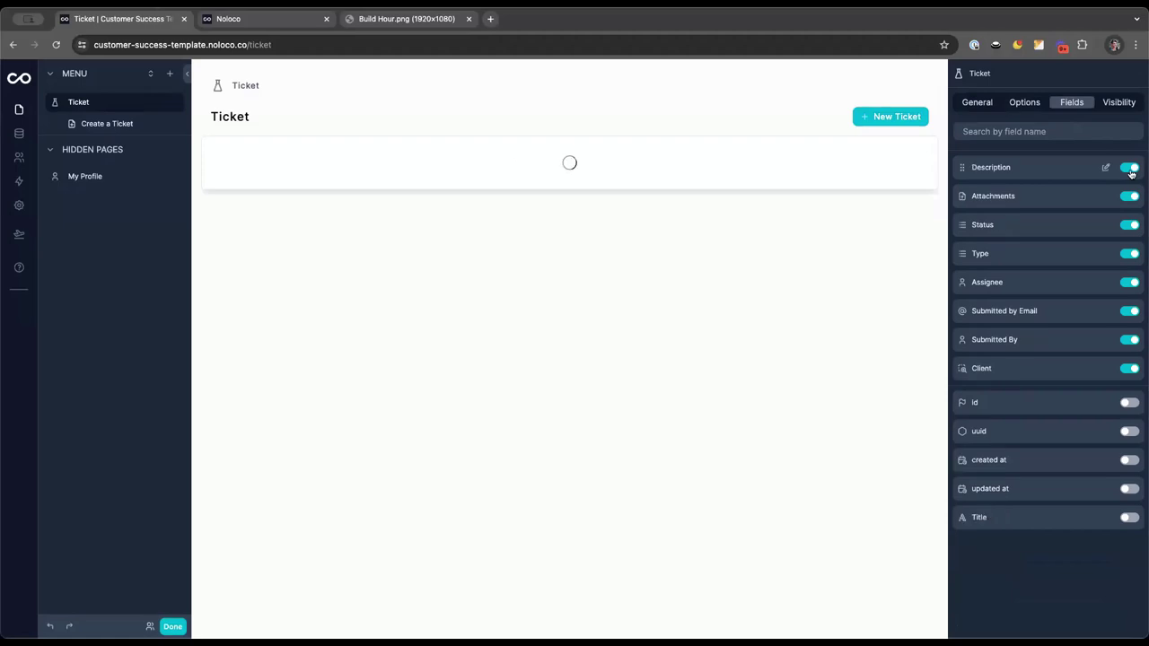
click(1130, 169)
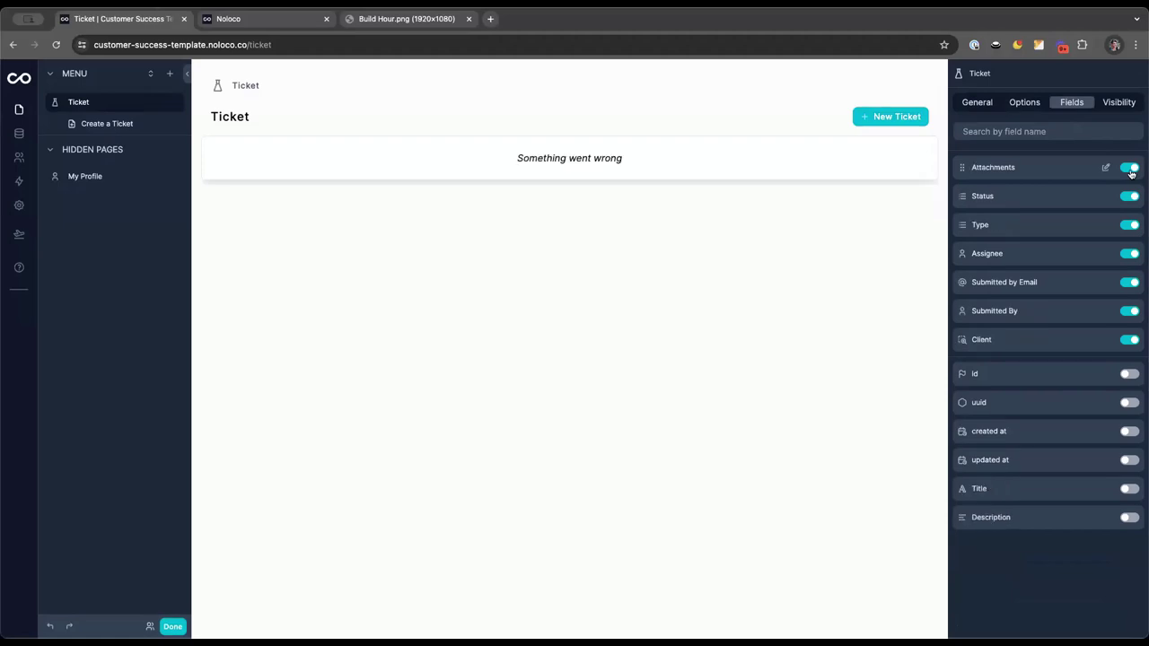
click(19, 133)
click(18, 111)
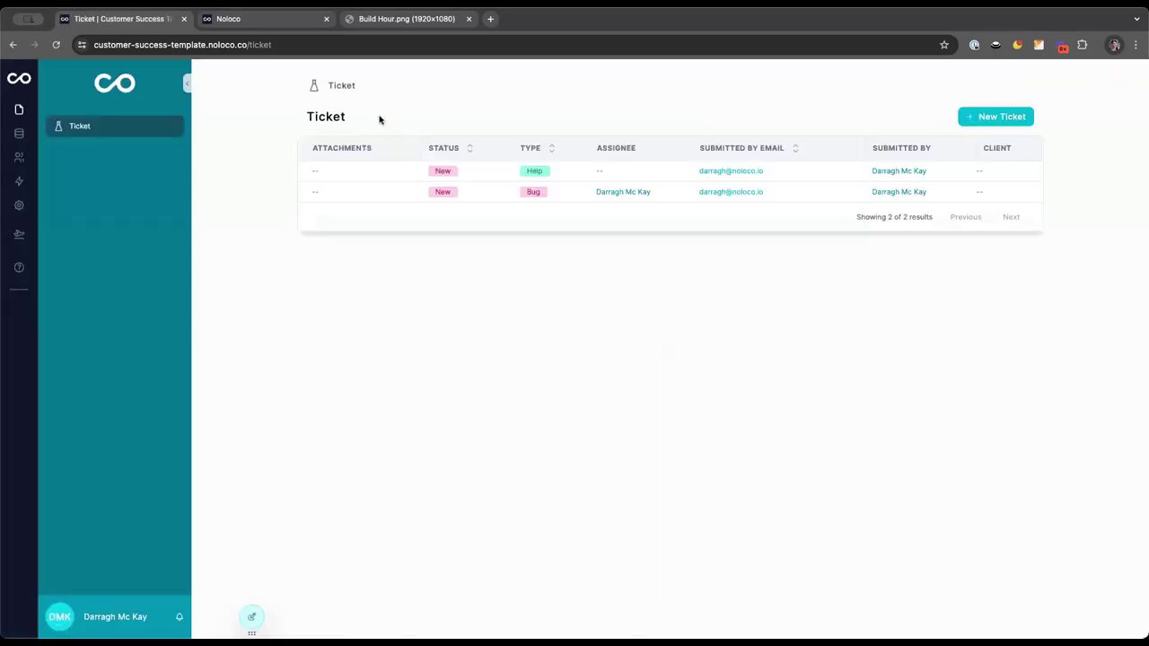
Re-enter edit mode and close the add-page panel without adding a page
click(251, 617)
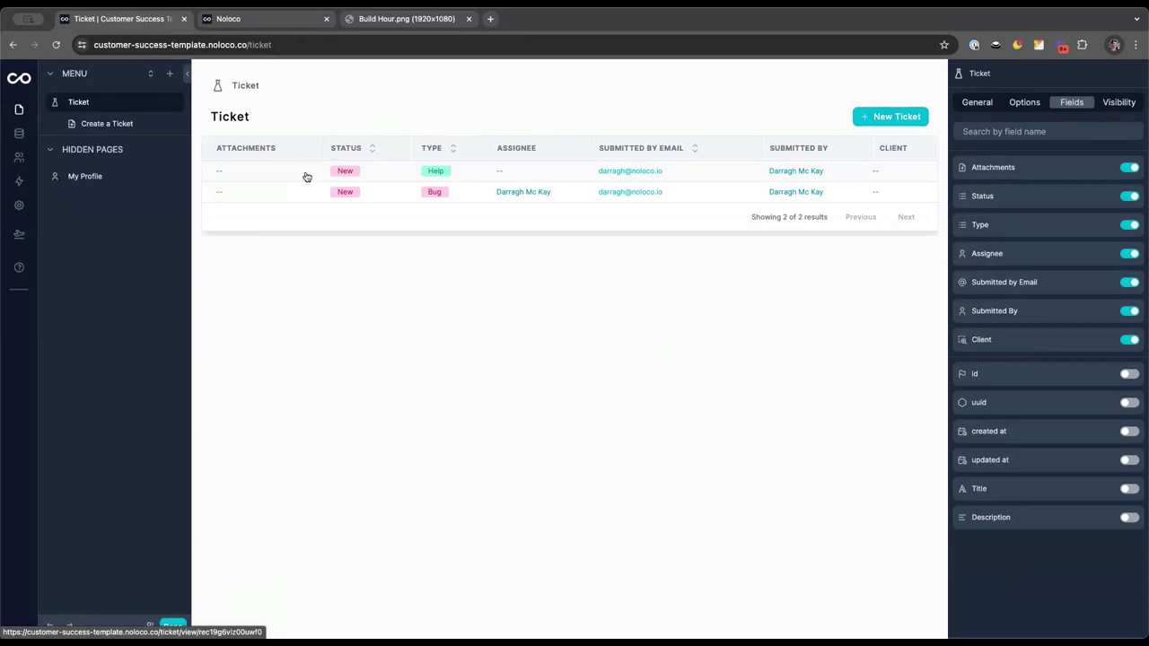
click(170, 74)
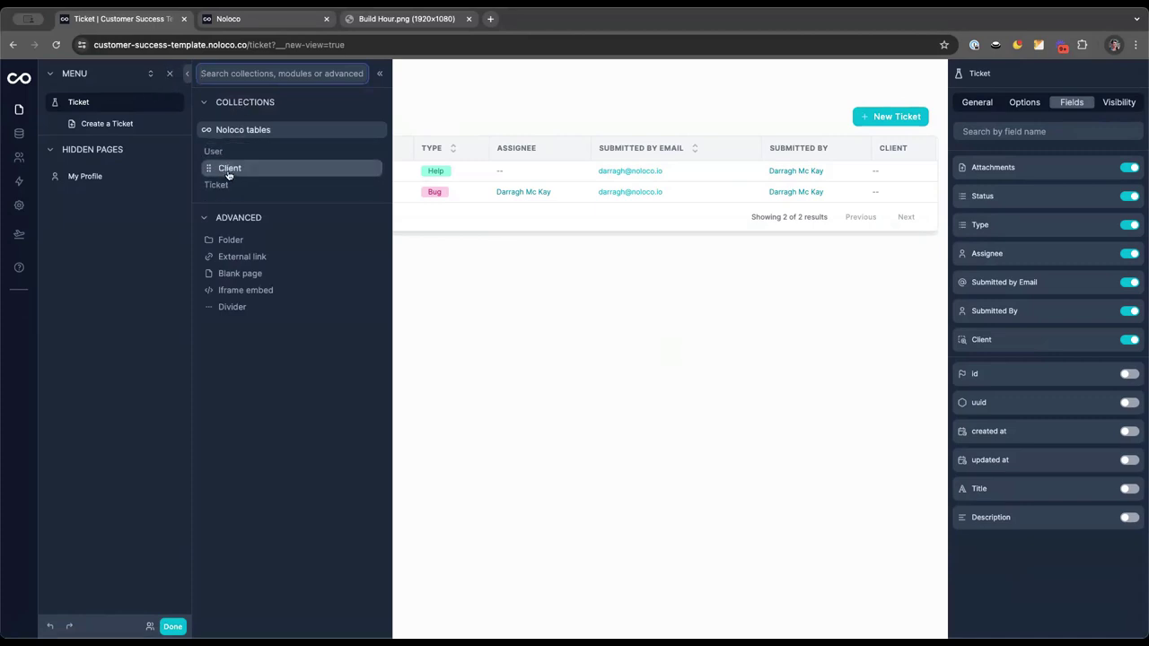
click(456, 114)
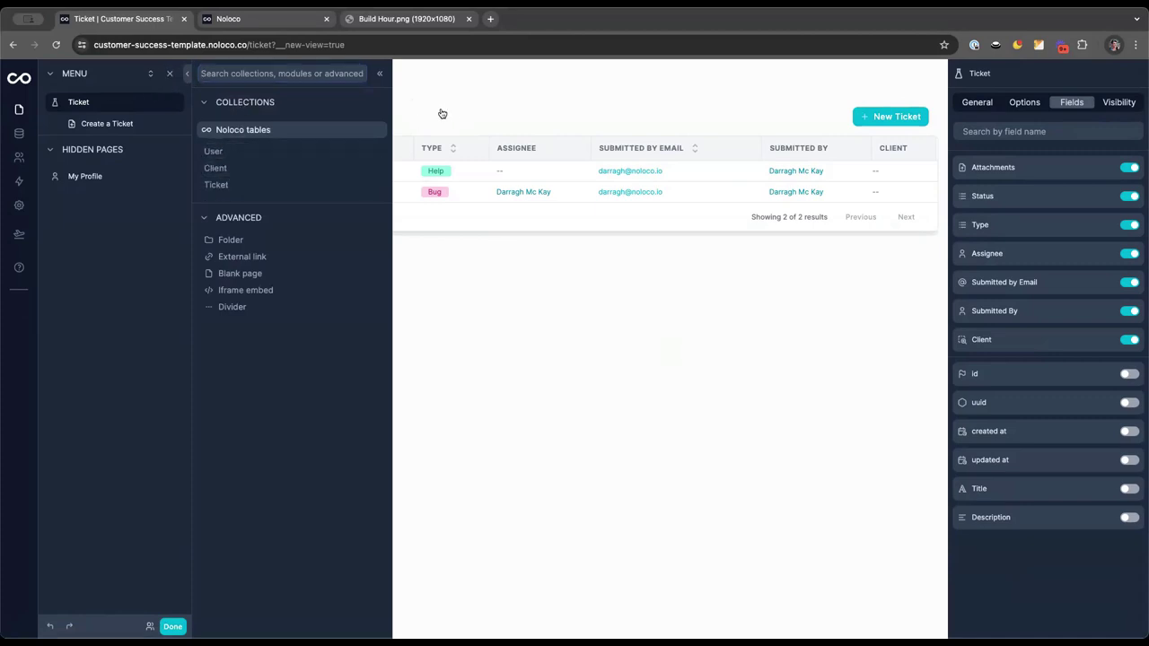
click(380, 73)
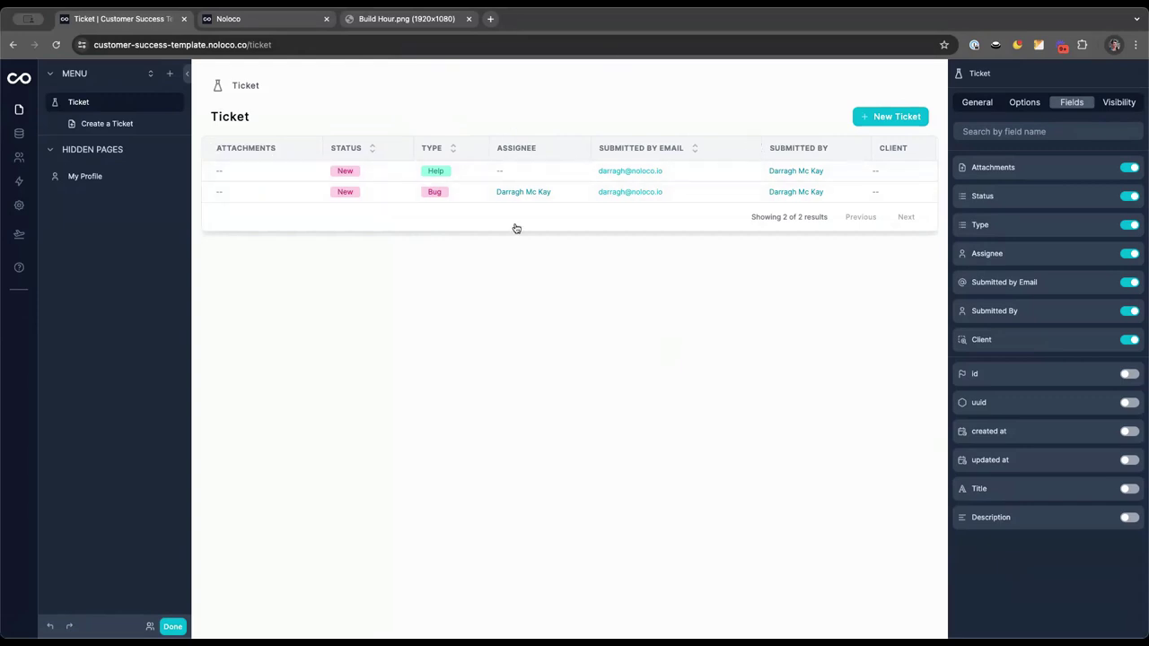
View the first ticket's record, go back, and open the New Ticket form
click(298, 175)
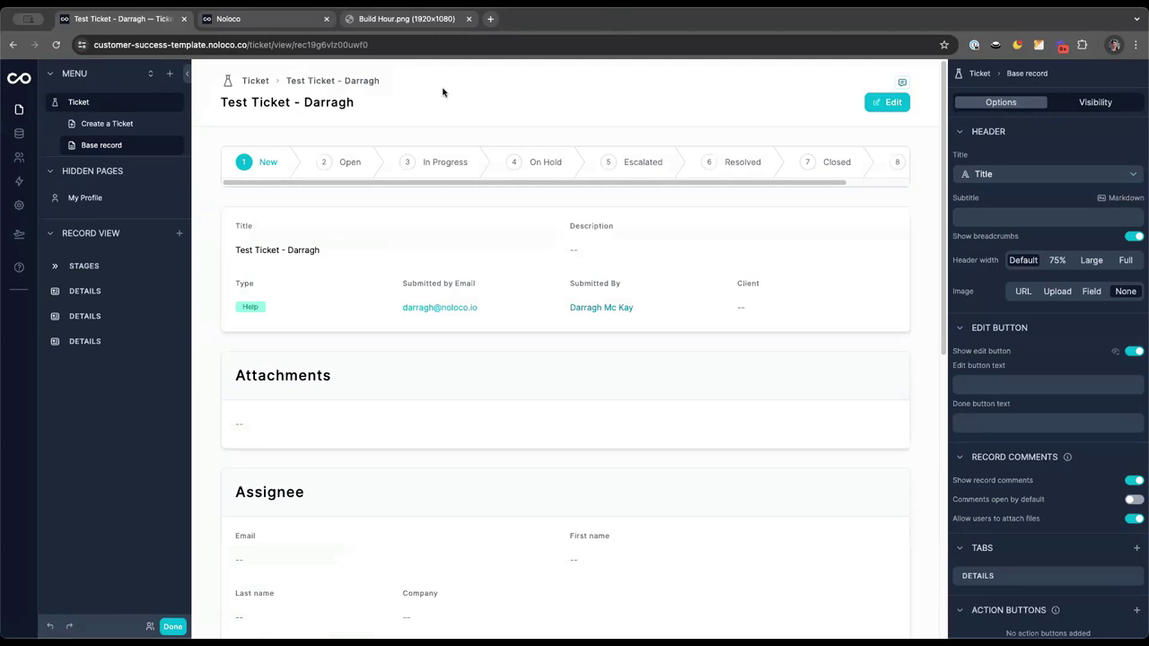
key(super+bracketleft)
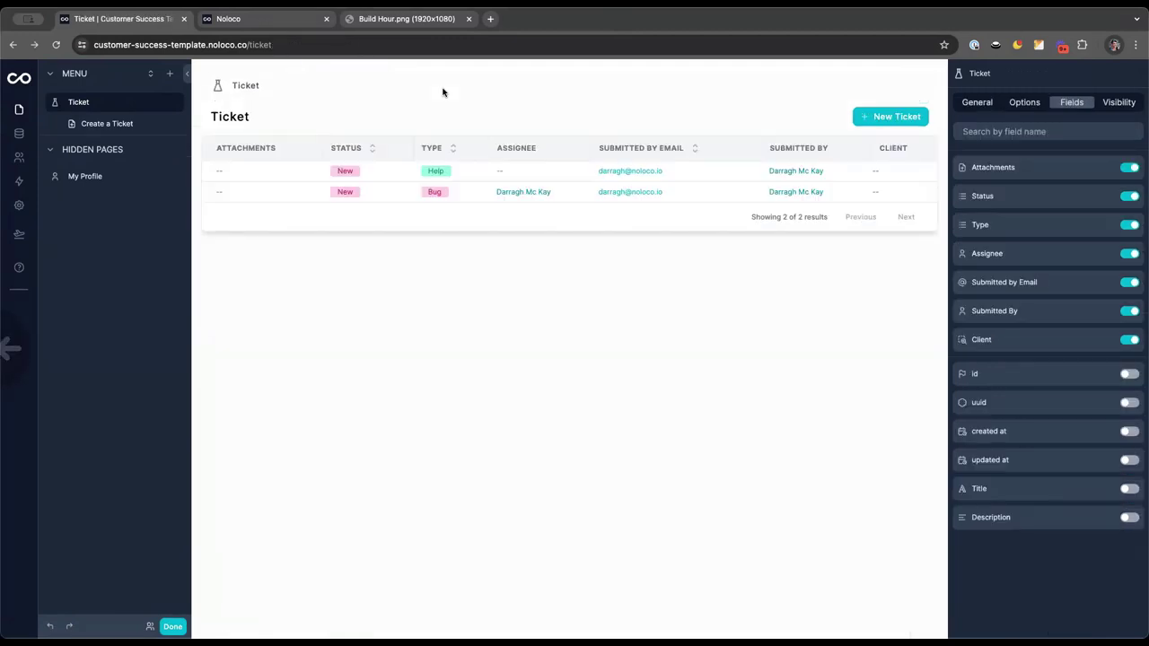
click(902, 118)
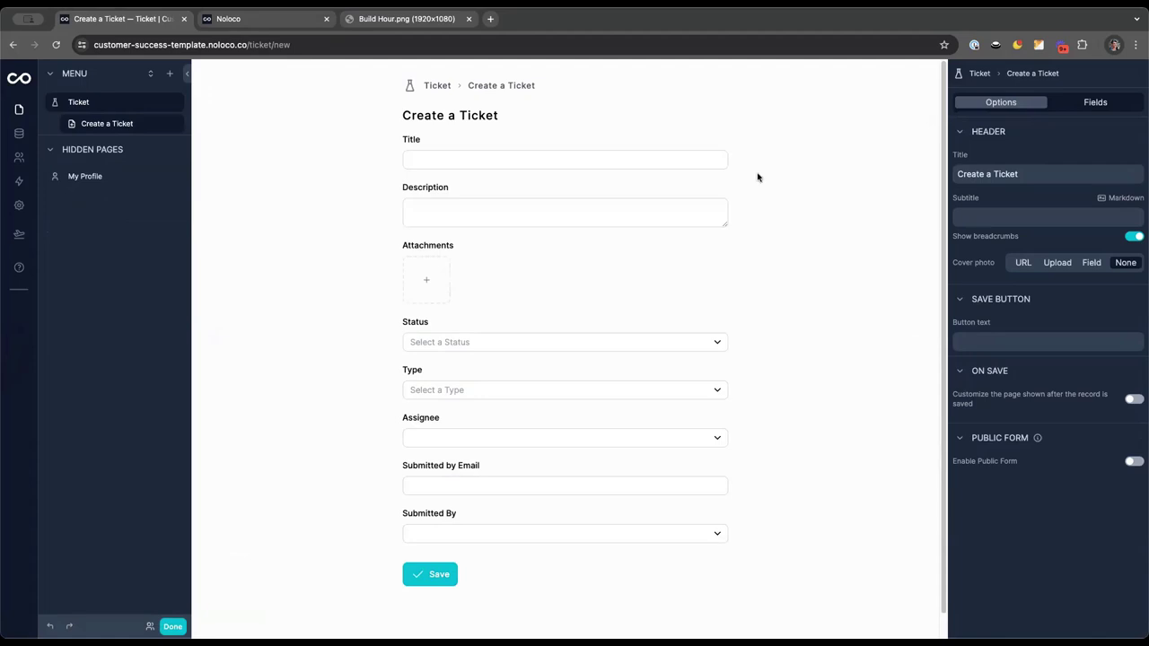
Go back from the Create a Ticket form to the Ticket table
key(super+bracketleft)
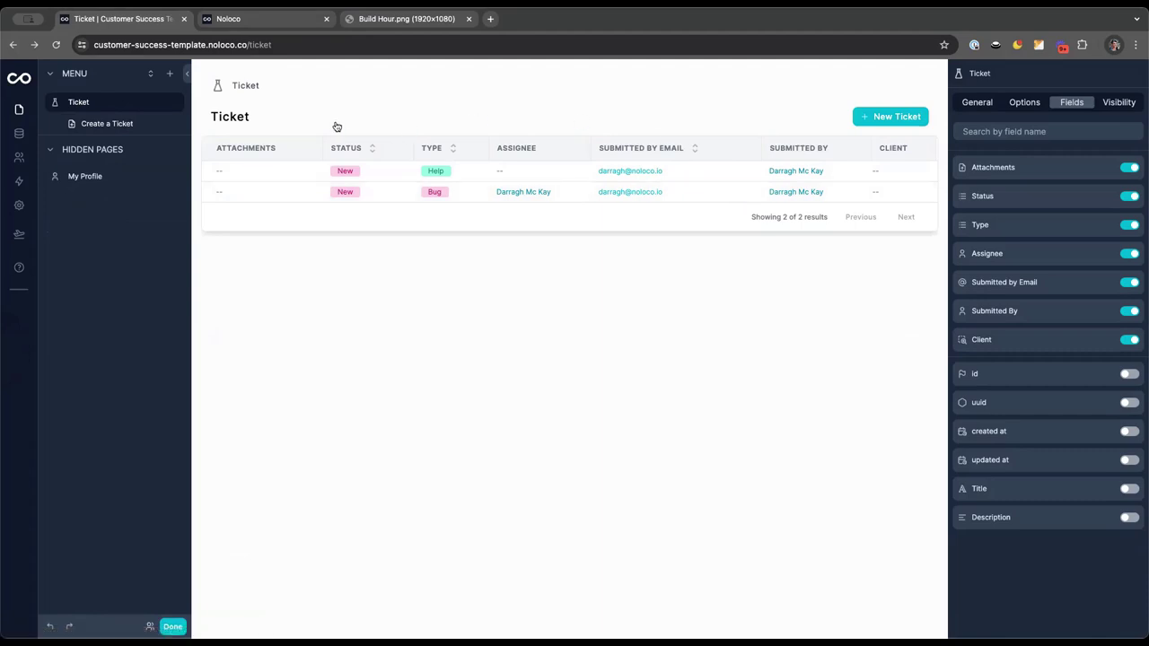
Switch the Ticket page to a board layout and reverse the column order
click(978, 102)
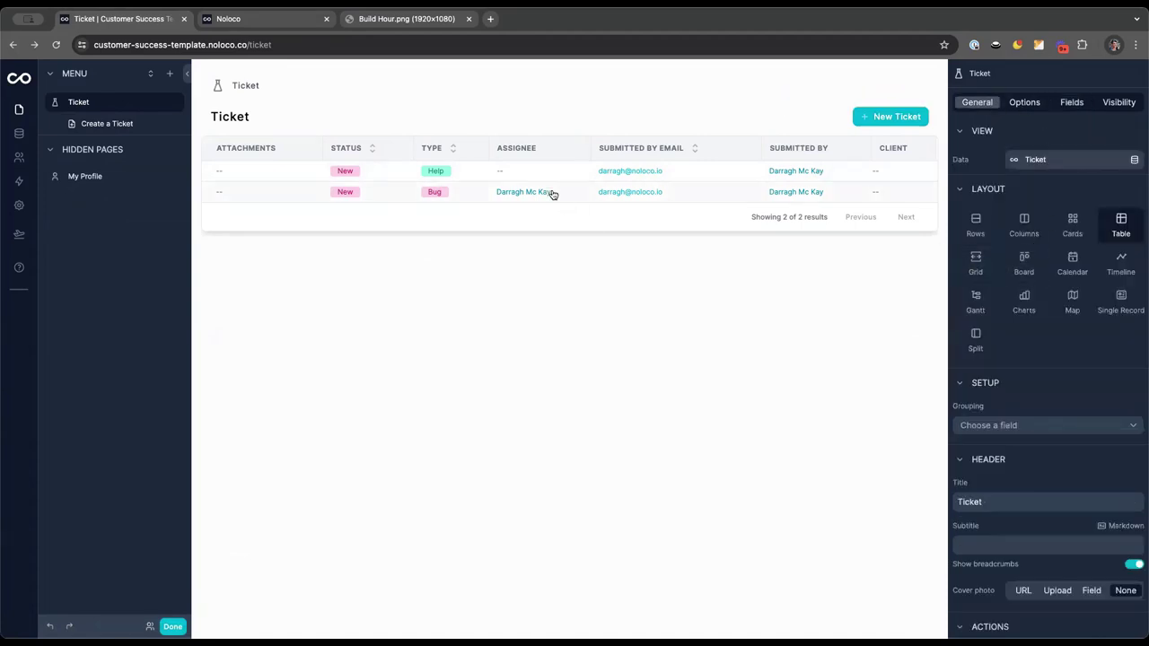
click(1022, 262)
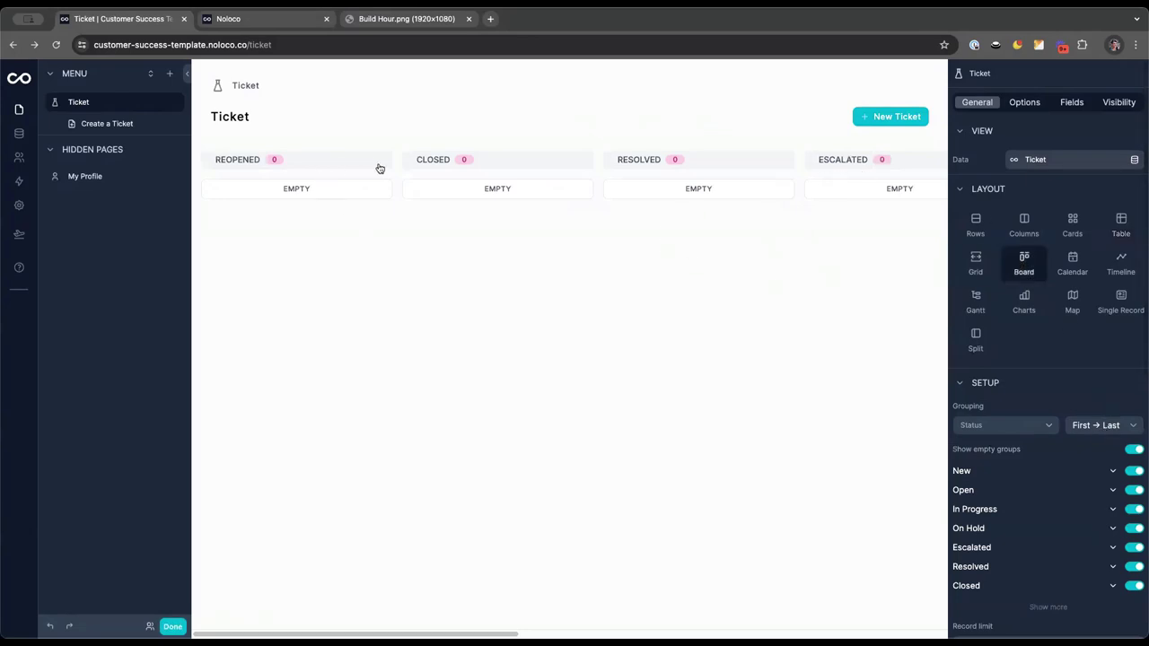
scroll(485, 167, right, 10)
scroll(488, 169, right, 2)
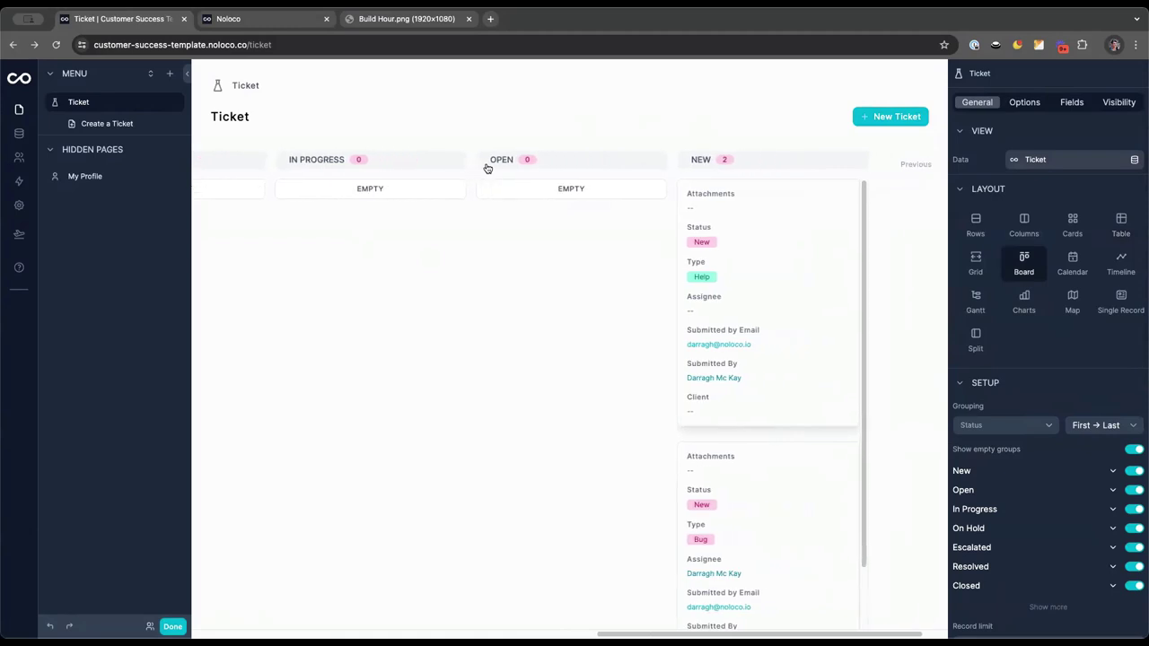
scroll(488, 169, left, 15)
click(1093, 425)
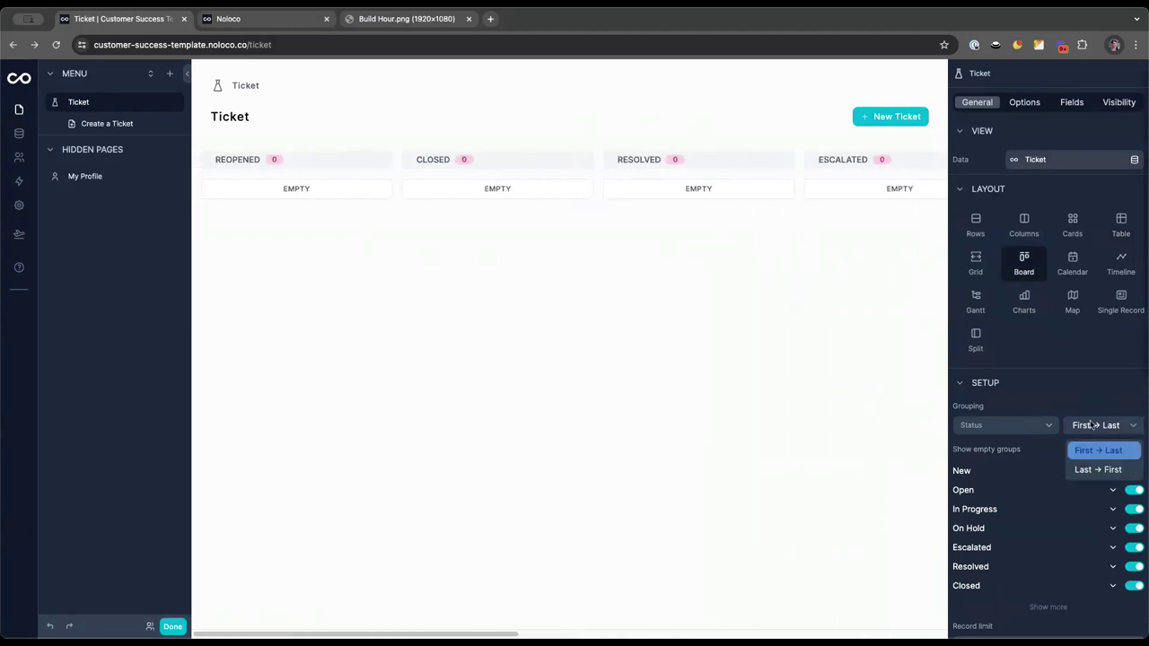
click(1093, 470)
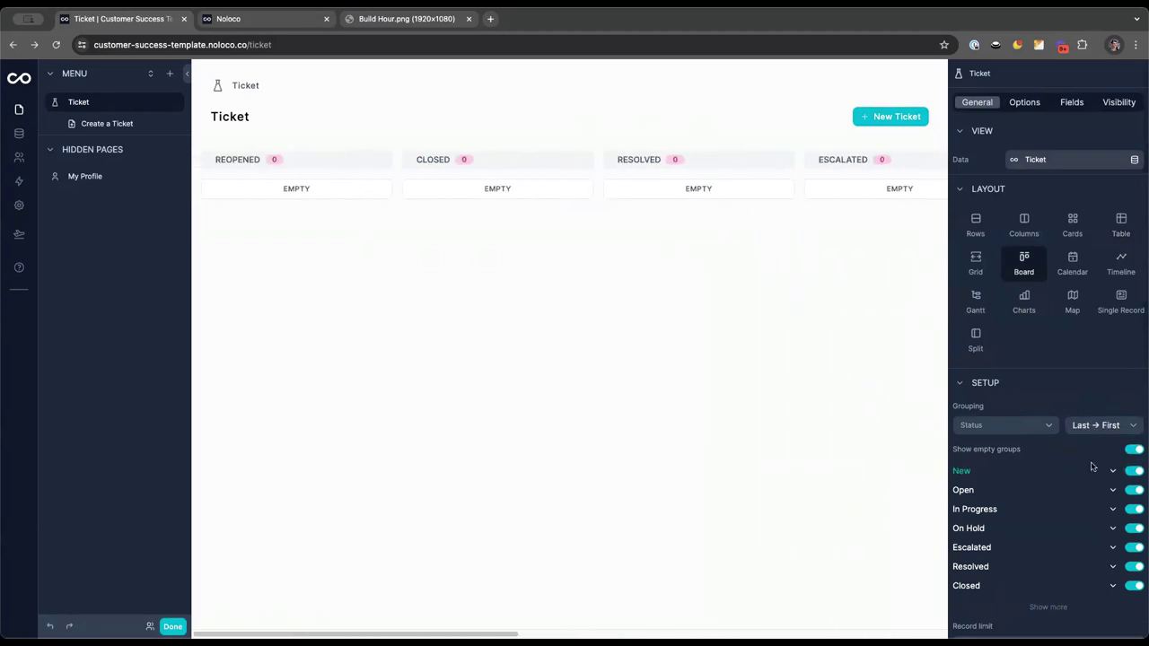
Group the board by Status with columns ordered First → Last
click(1033, 429)
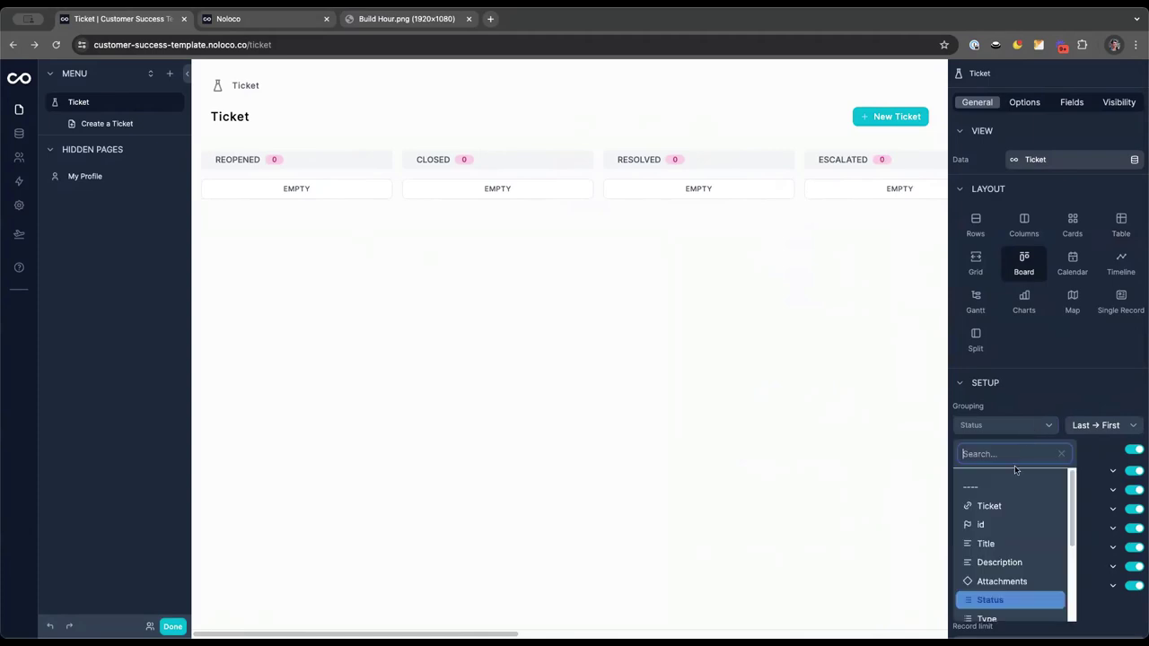
click(1018, 486)
click(1011, 428)
scroll(1010, 537, down, 2)
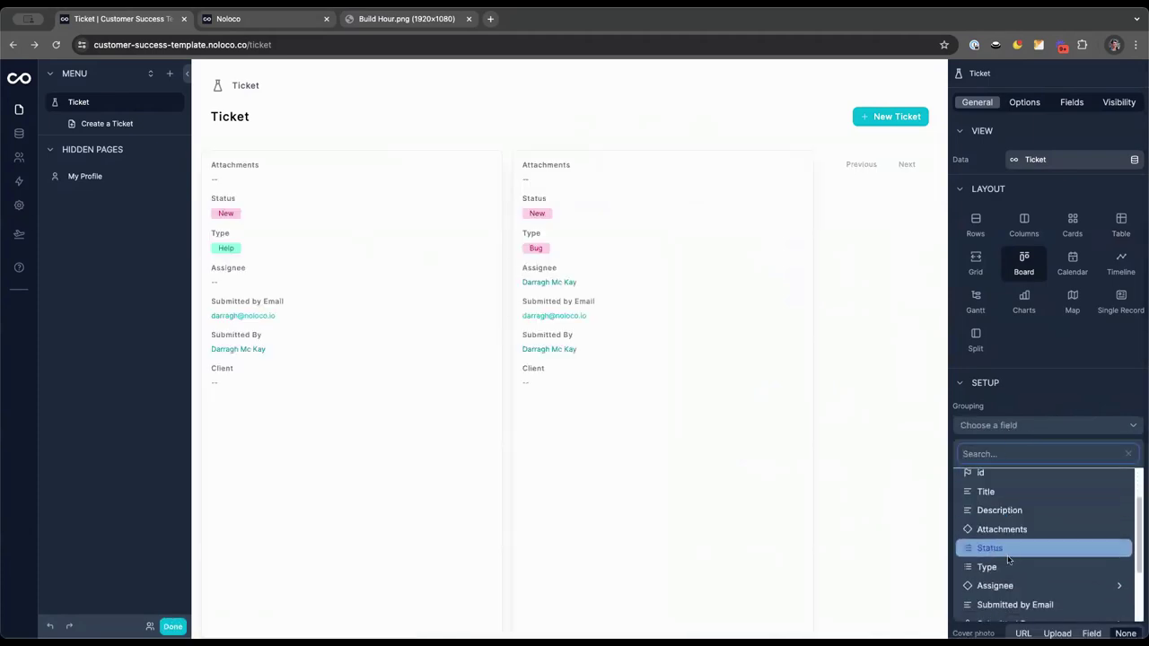
click(1006, 546)
click(1105, 422)
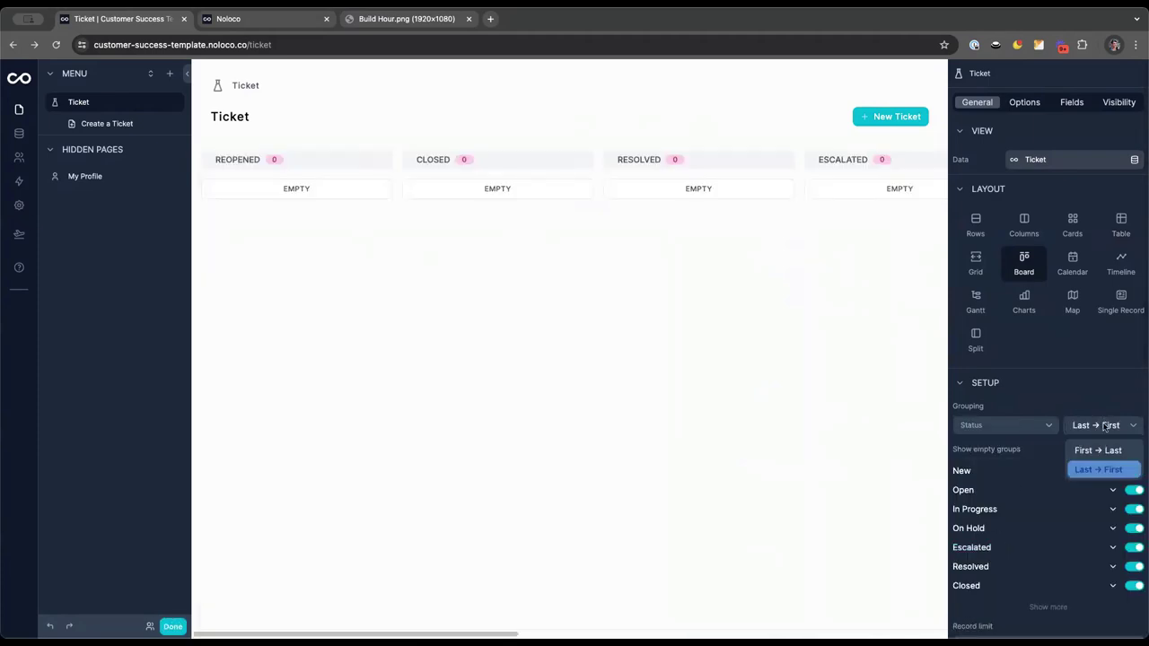
click(1097, 449)
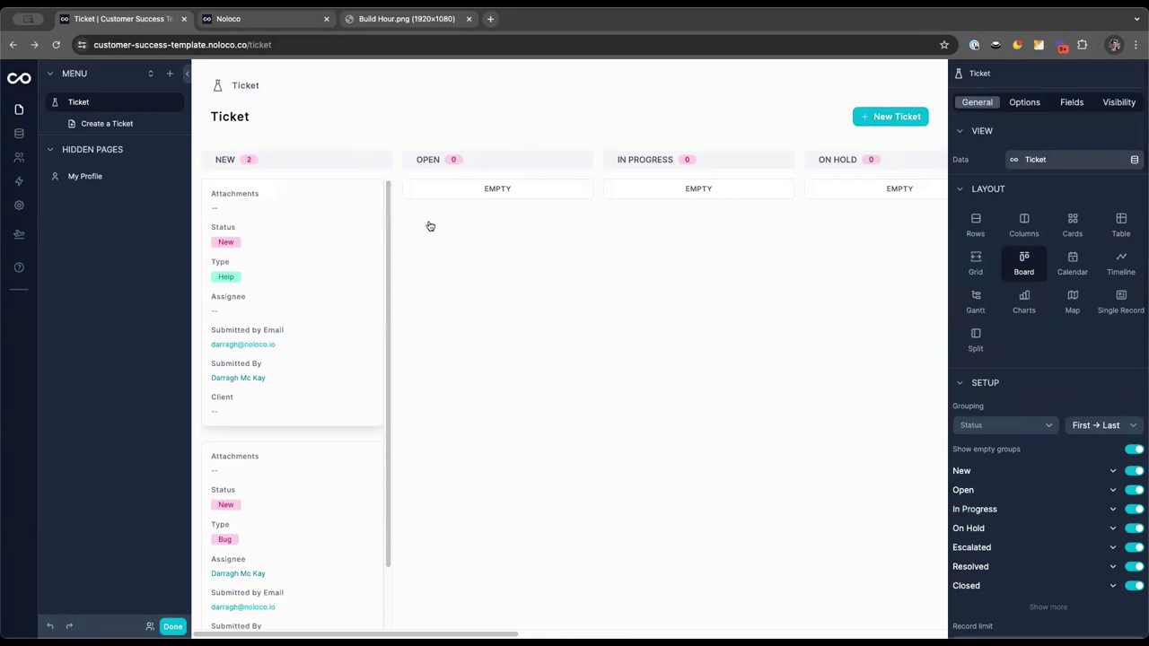
Move the Help ticket to Open; hide Attachments and Status, show Title and Description on cards
drag(291, 278, 405, 256)
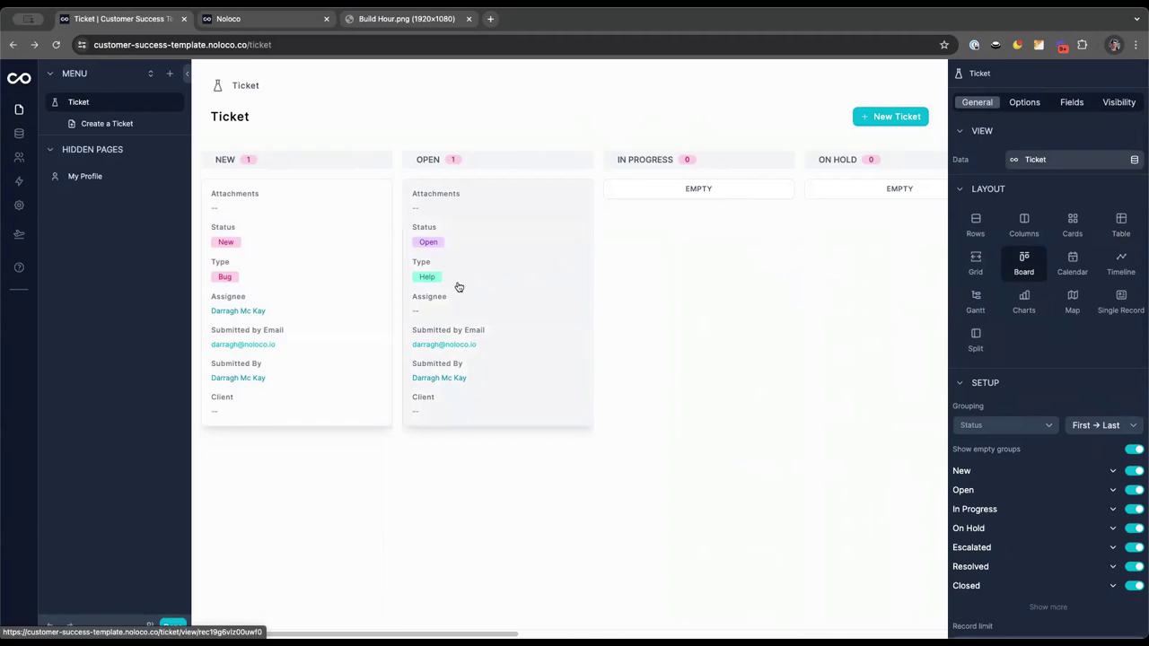
click(1071, 103)
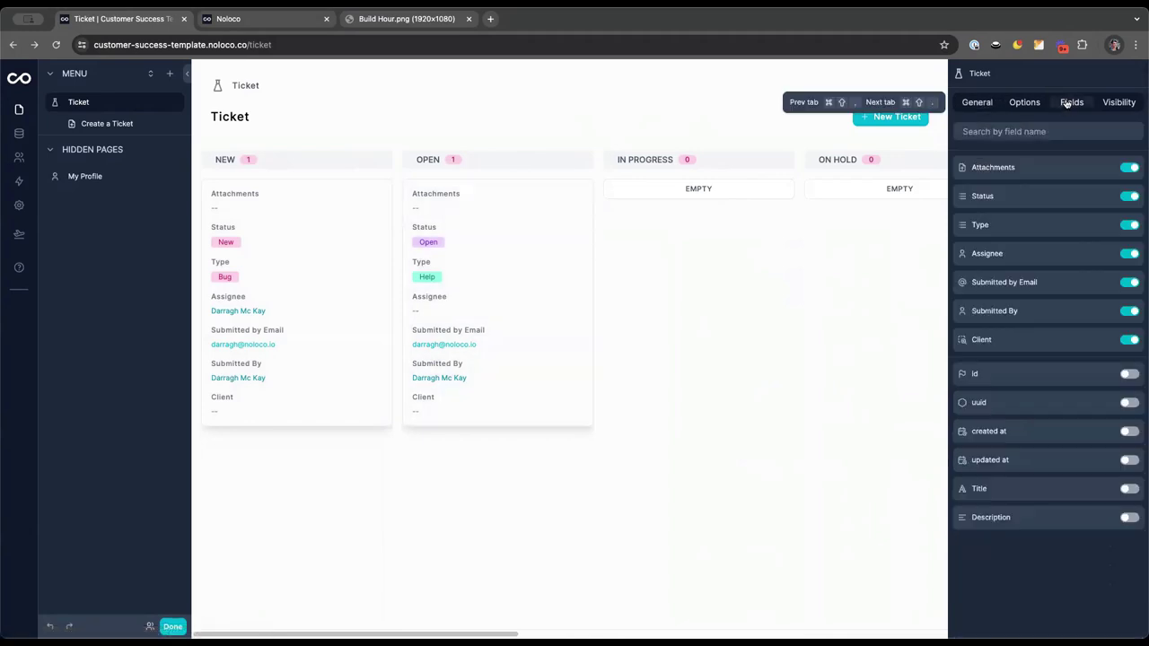
click(1133, 168)
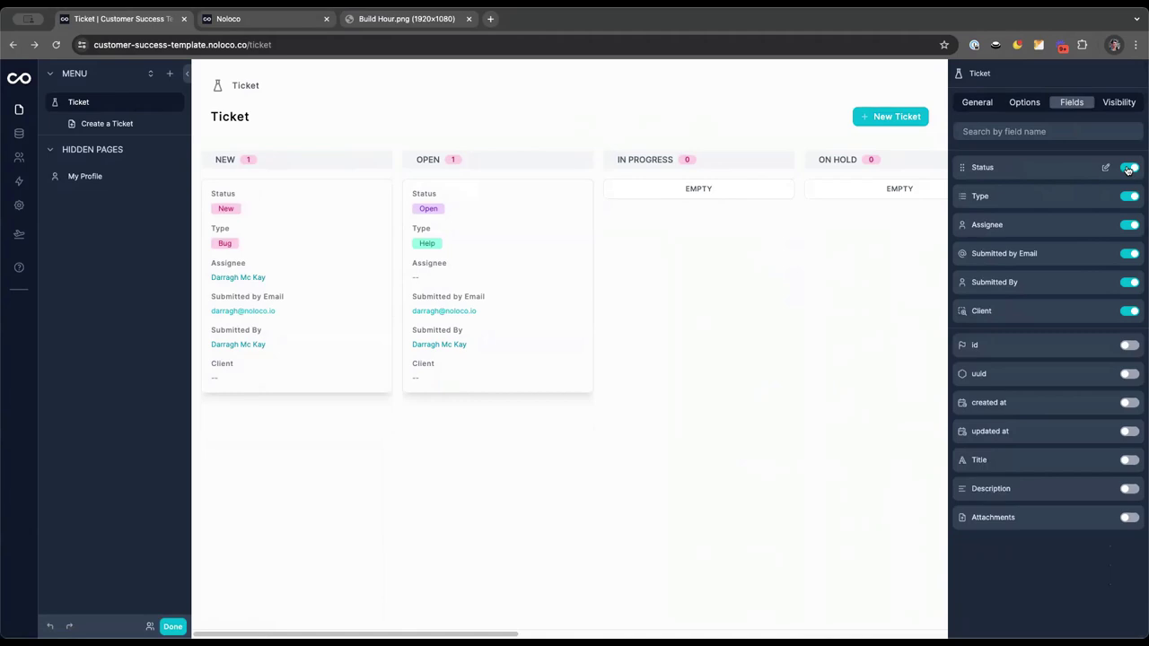
click(1129, 169)
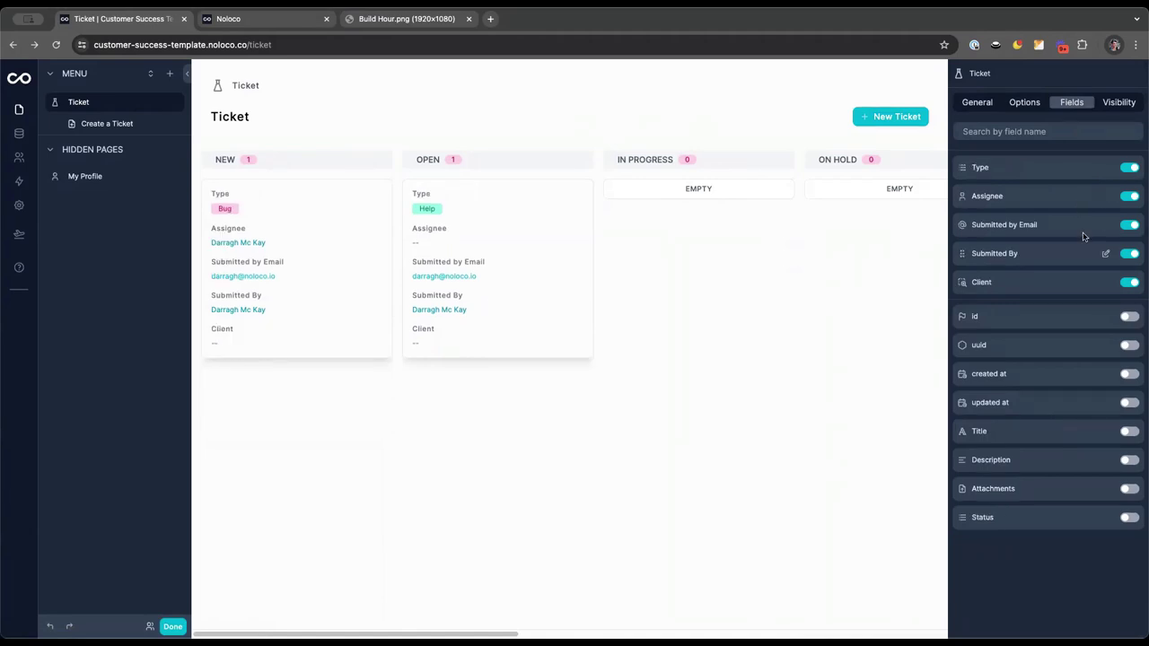
click(1130, 434)
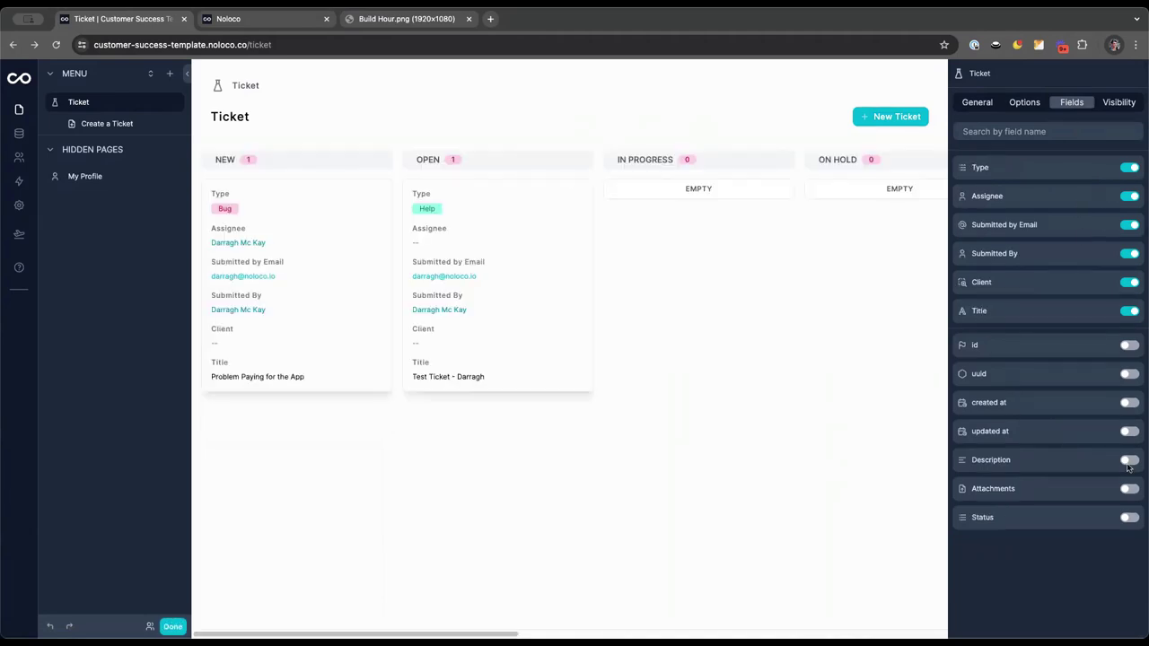
click(1130, 462)
Hide the Type label and move Title then Description to the top of the cards
click(1099, 173)
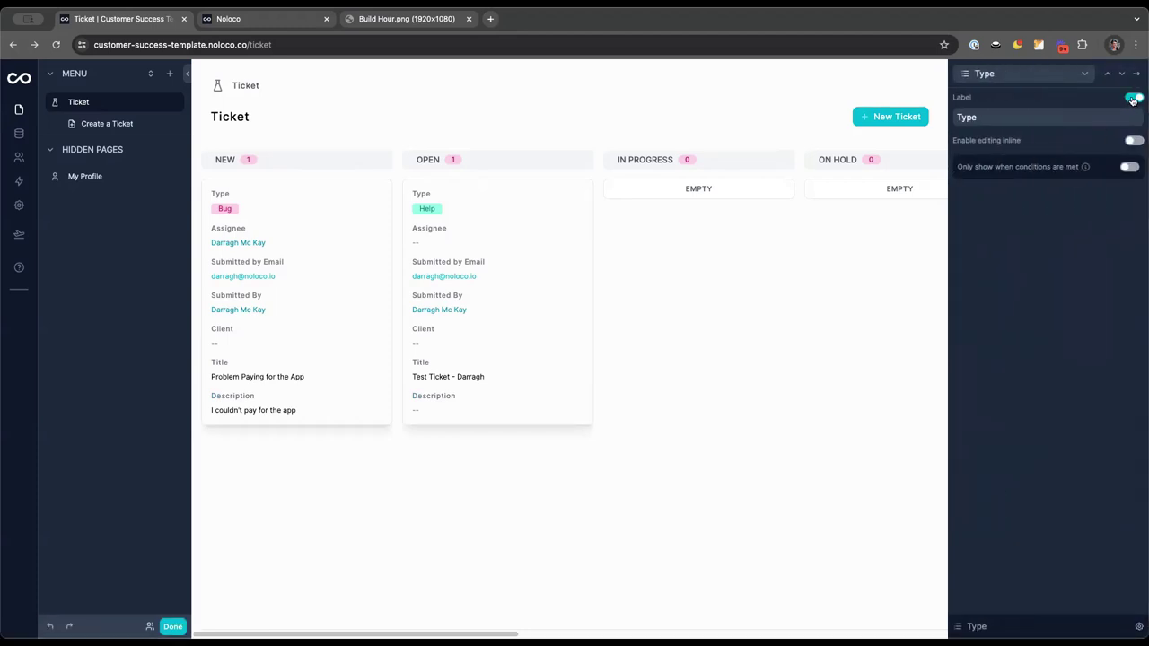
click(1133, 97)
click(1136, 74)
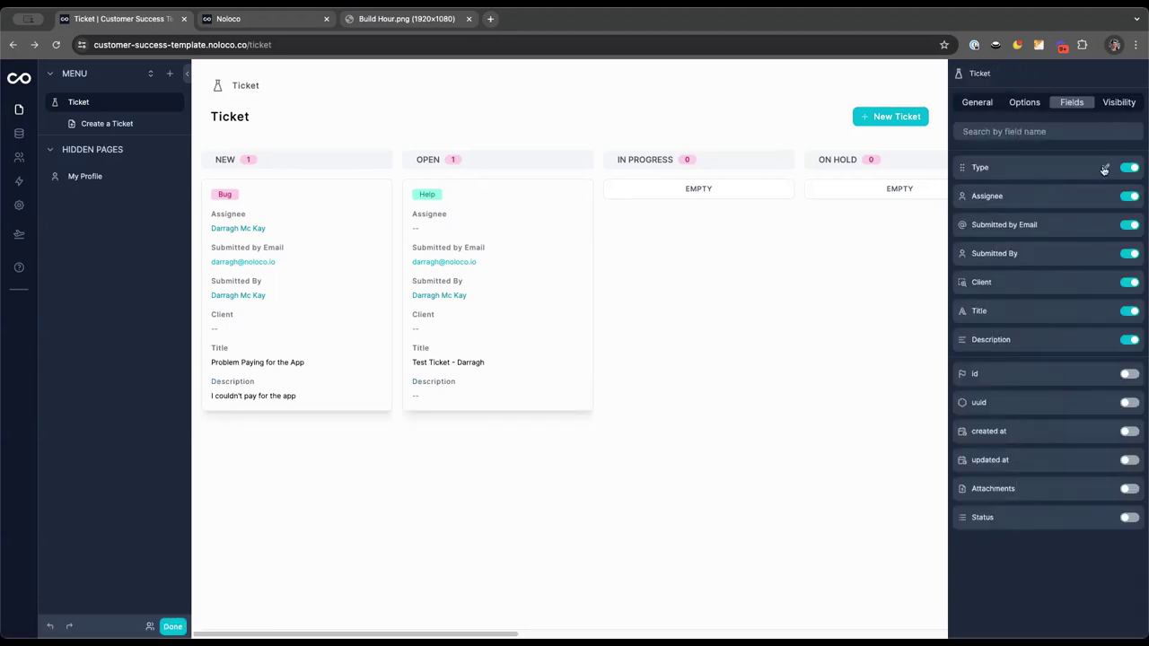
drag(1043, 309, 1034, 169)
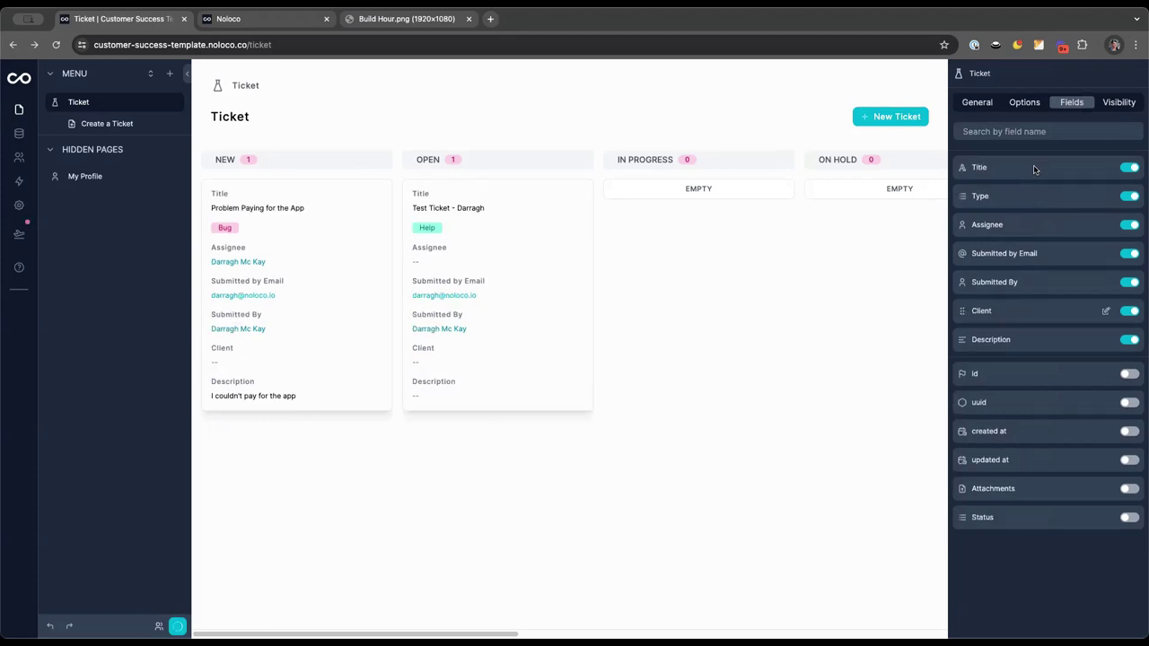
drag(1018, 327, 1018, 197)
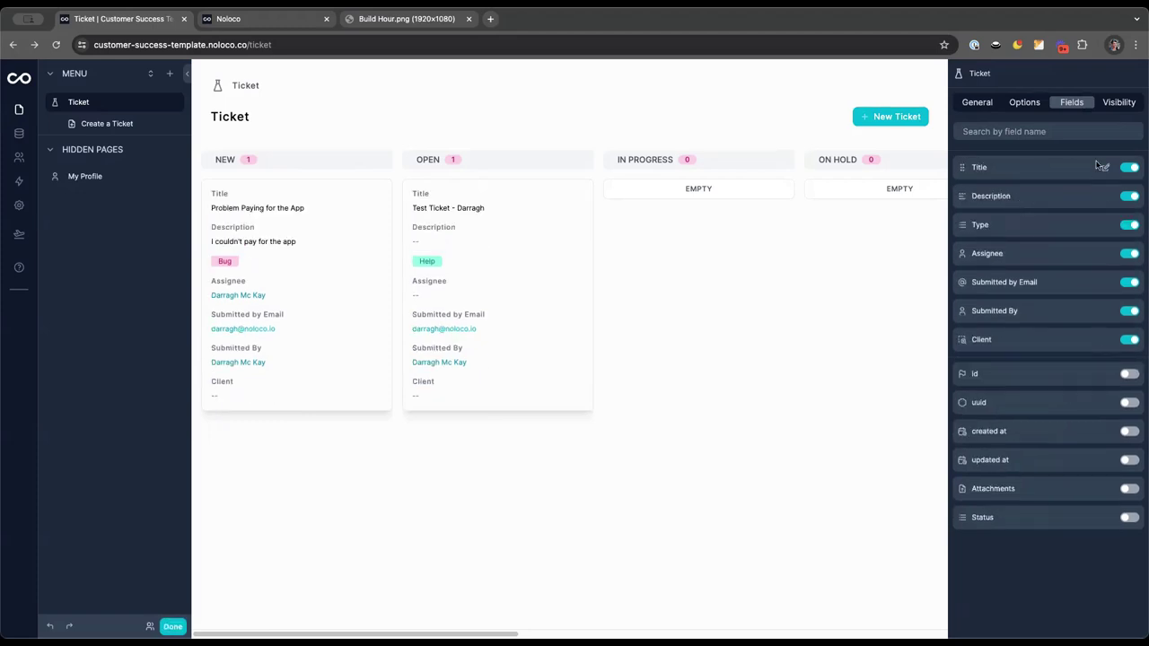
click(1102, 167)
Show unlabelled Title in Bold and unlabelled Description as Markdown on cards
click(1135, 99)
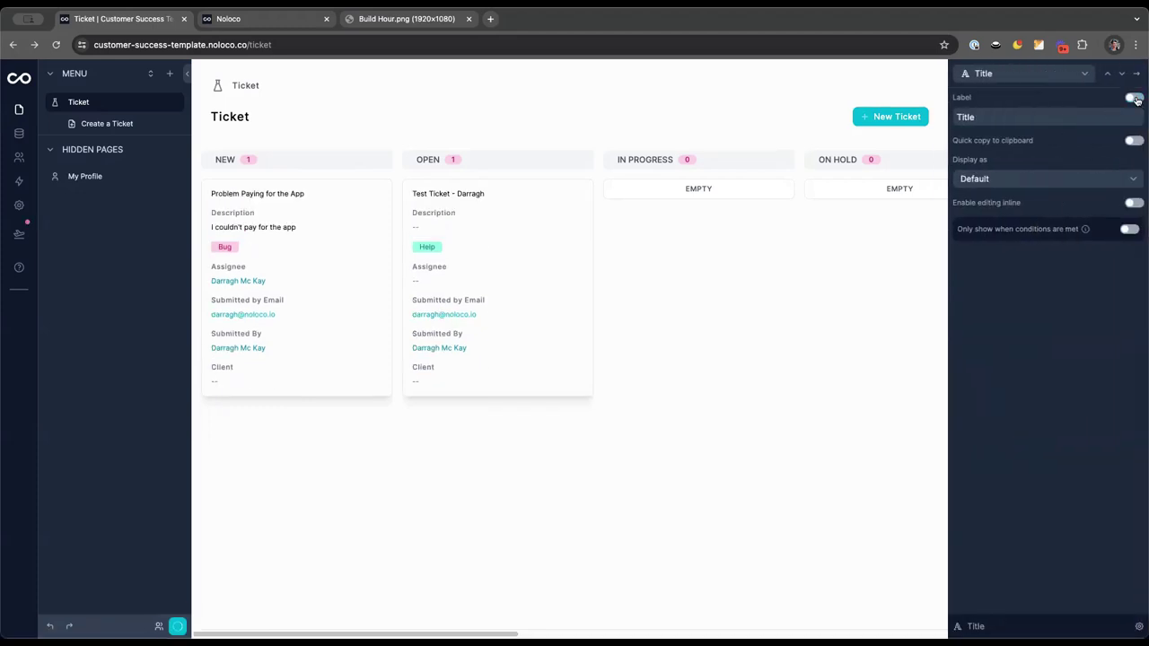
click(1040, 179)
click(1001, 316)
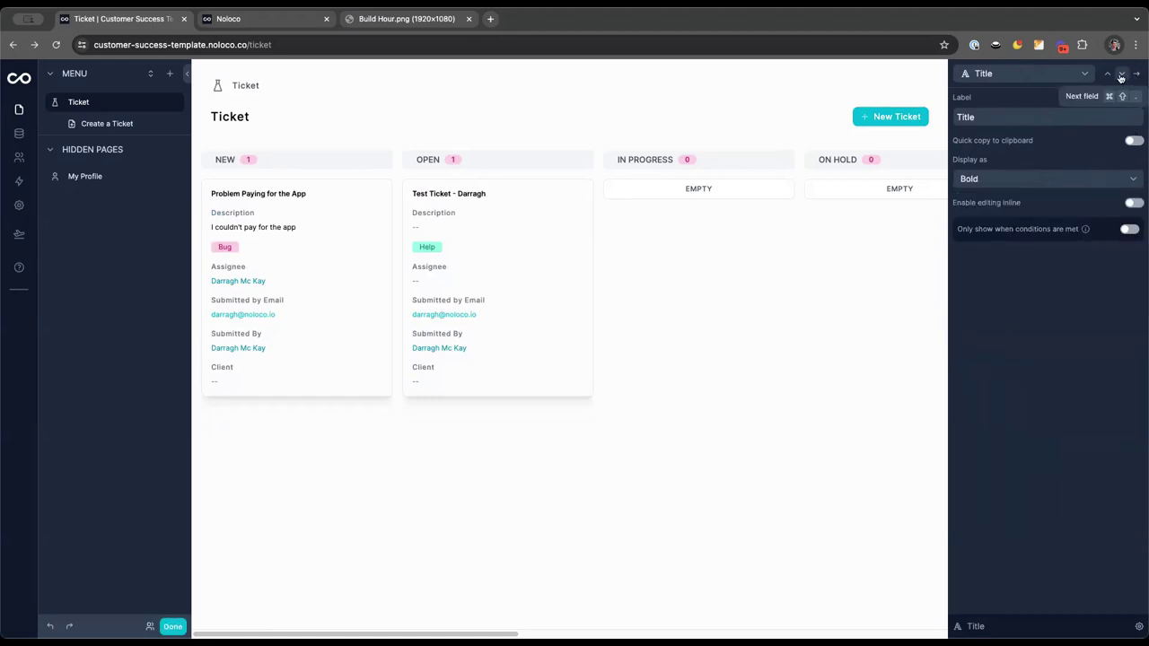
click(1121, 78)
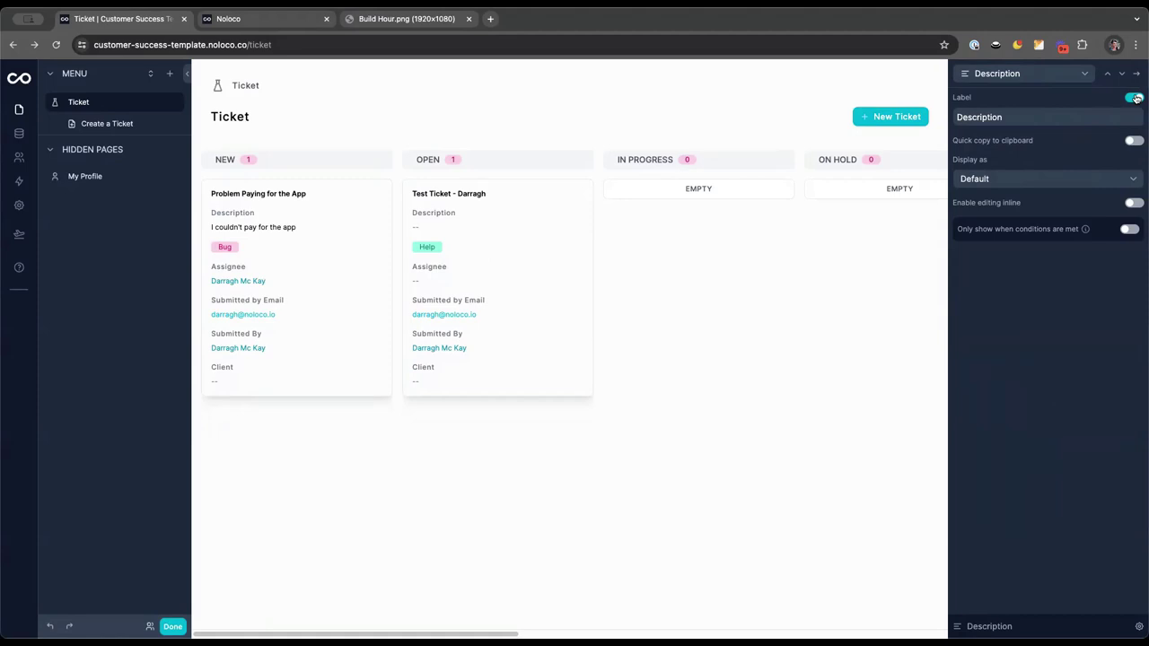
click(1134, 98)
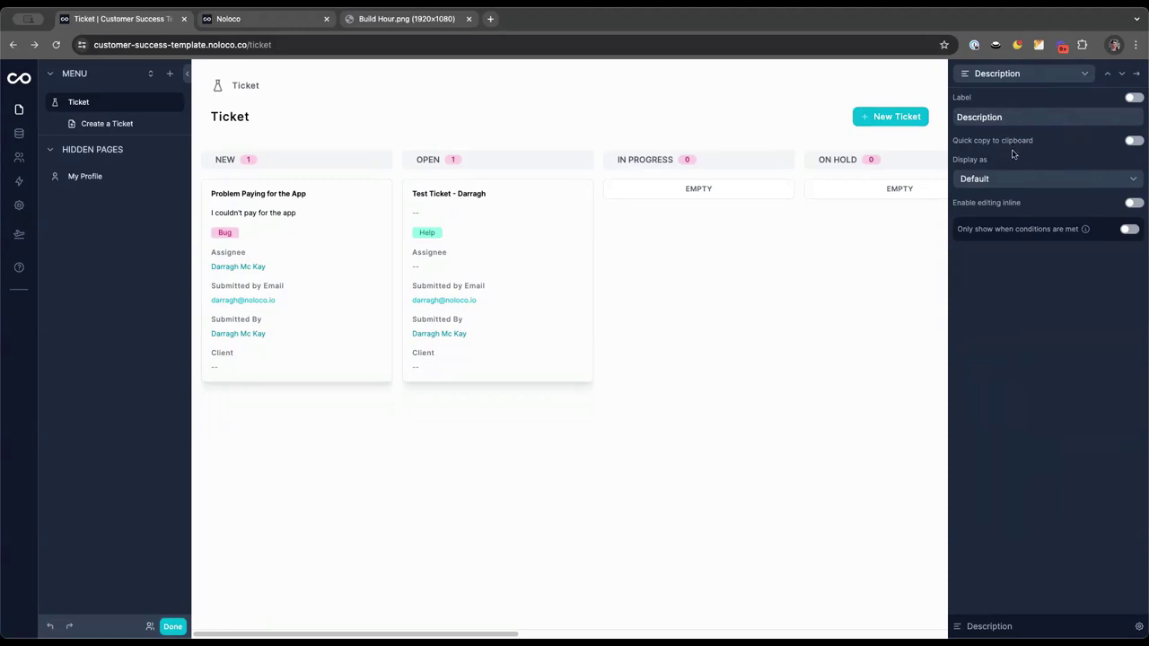
click(1008, 181)
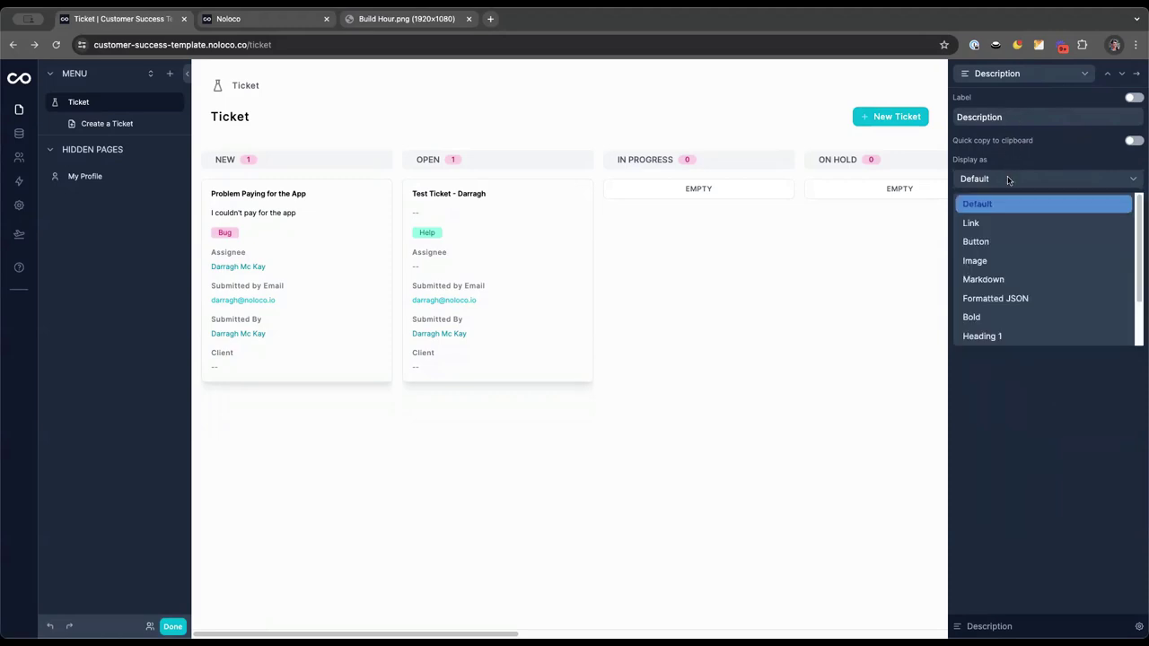
click(1004, 280)
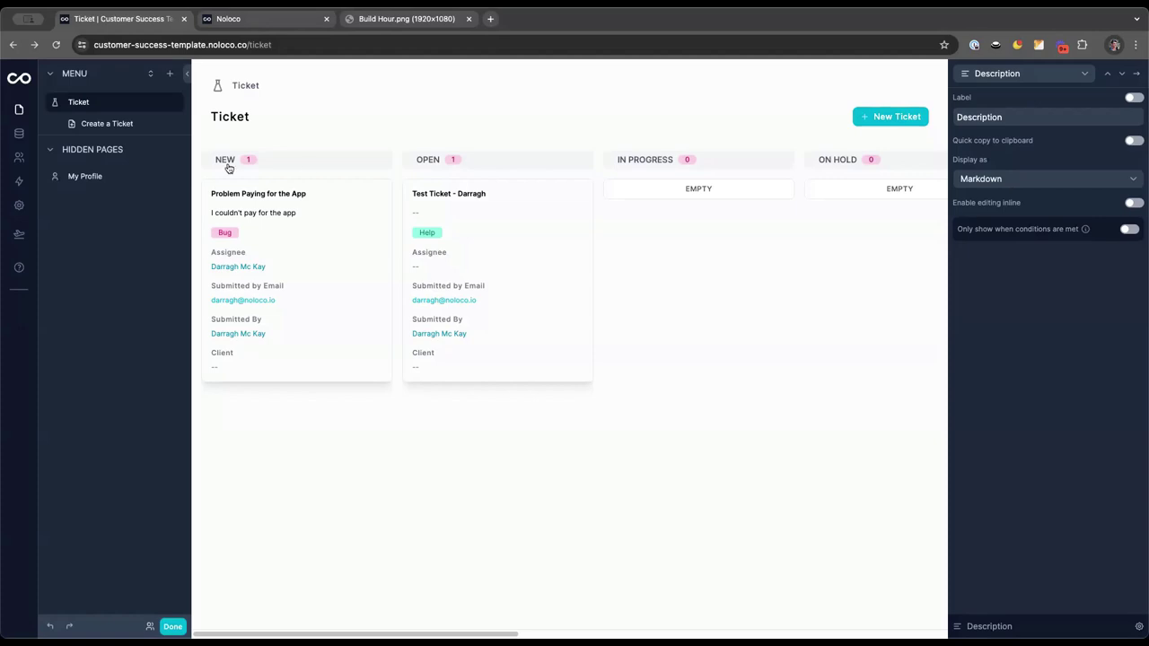
Hide Submitted by Email from the ticket cards and go to the data tables
click(1122, 73)
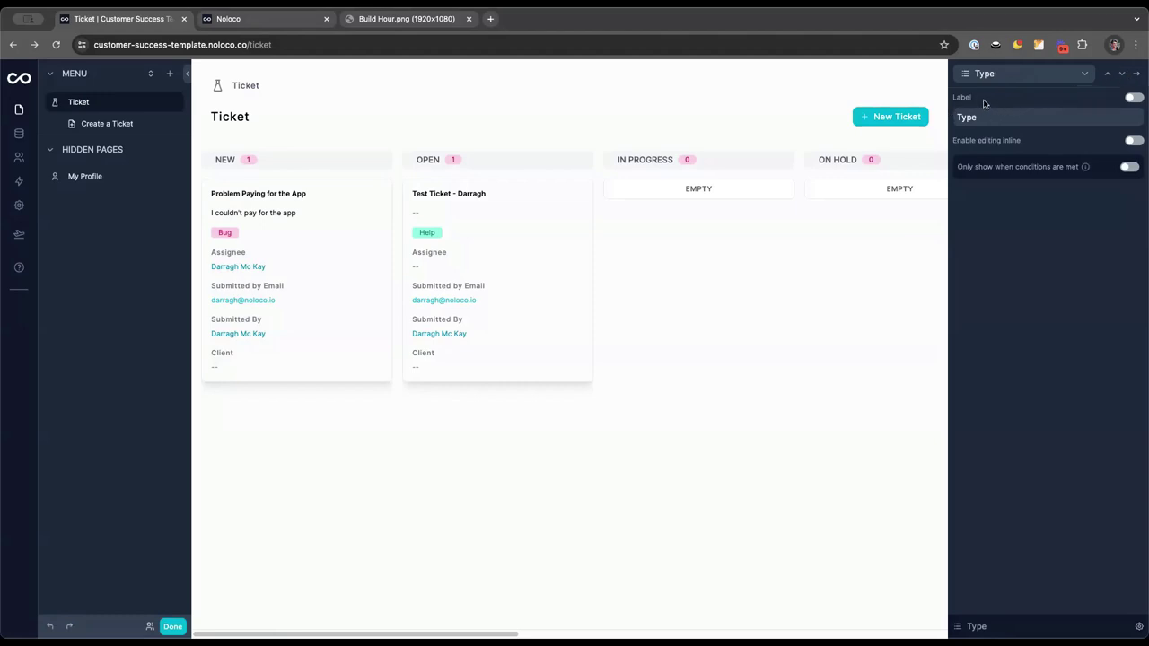
click(1122, 76)
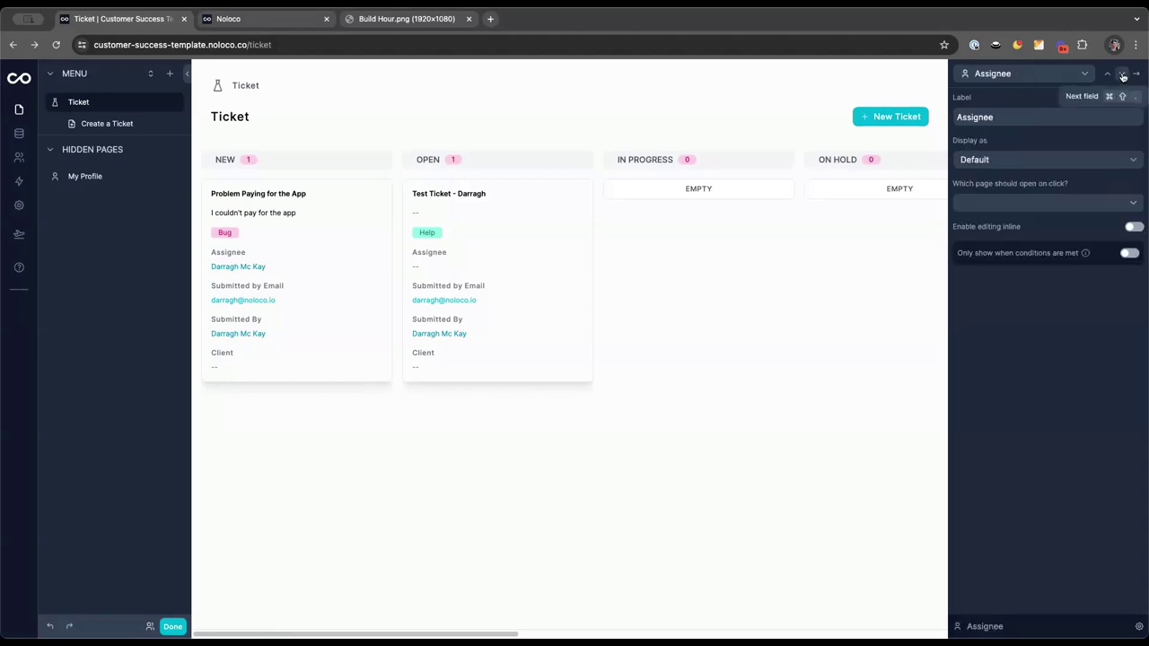
click(1122, 75)
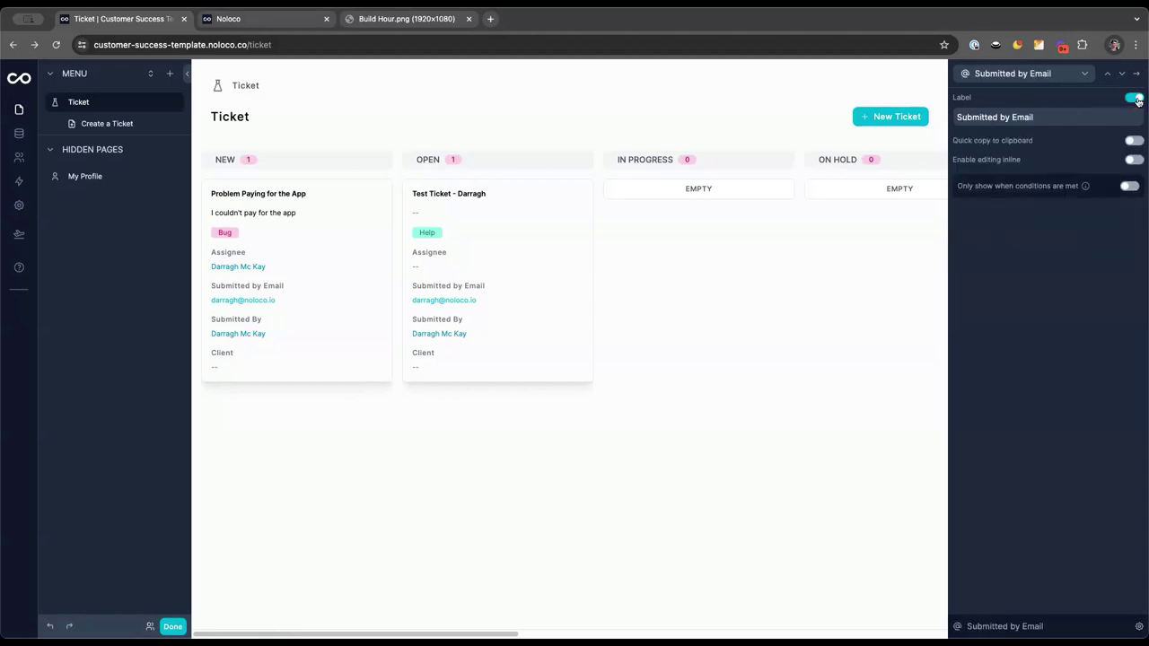
click(1137, 76)
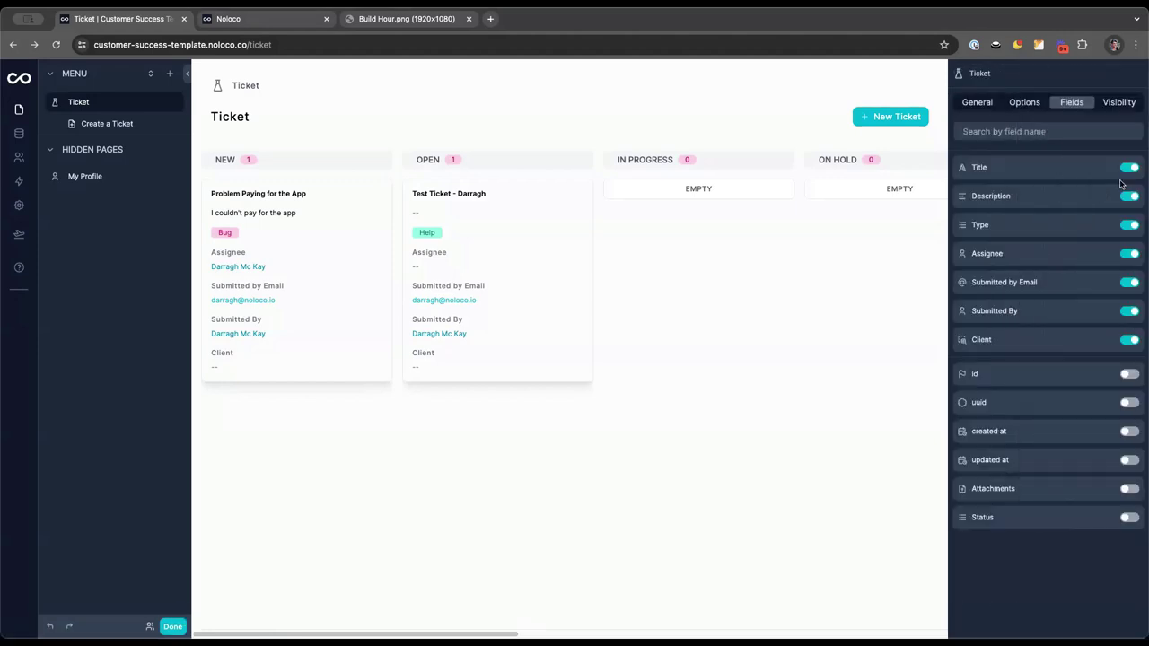
click(1130, 282)
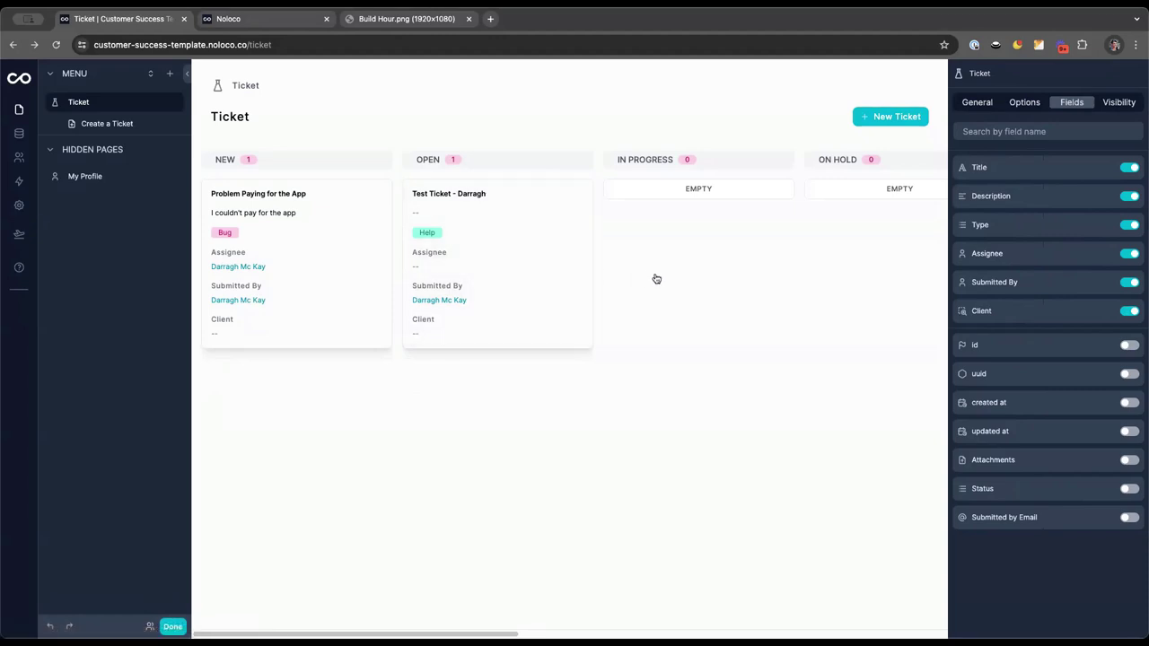
click(18, 133)
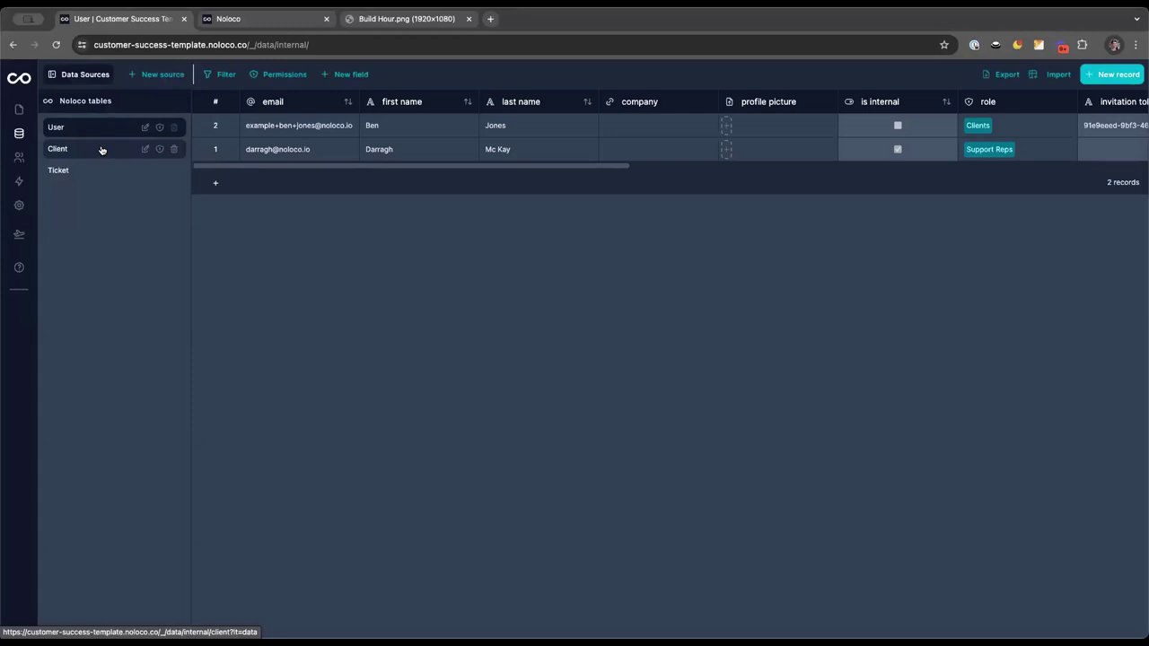
Open the Ticket table and set the first ticket's submitter to the client user
click(102, 150)
scroll(420, 128, right, 3)
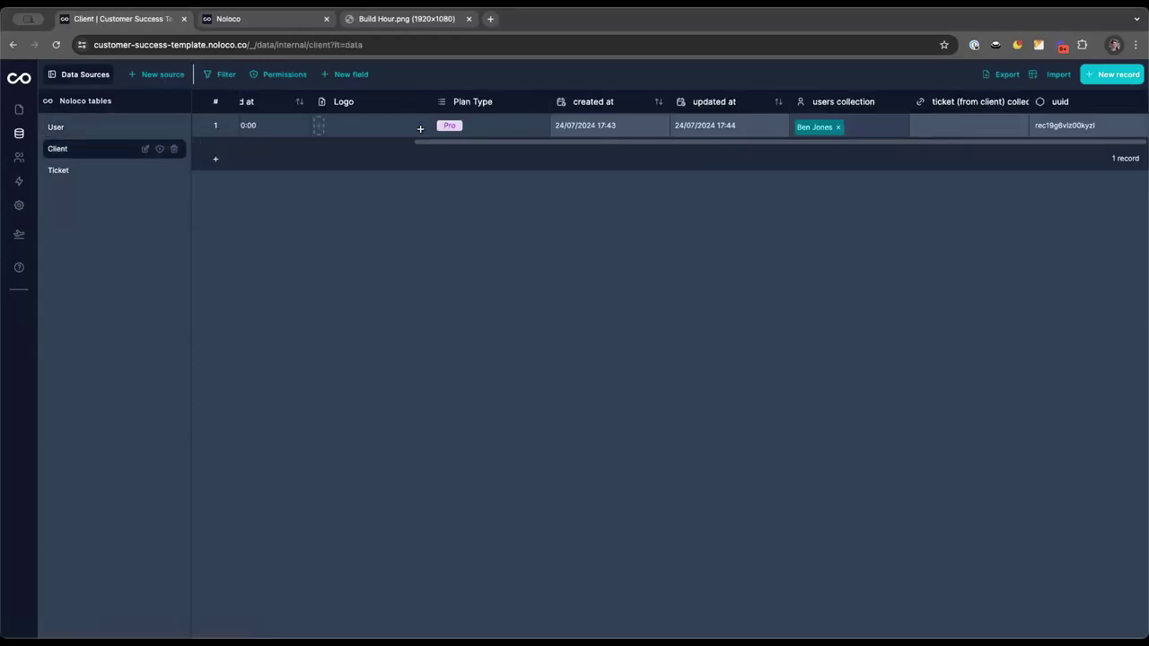
click(112, 169)
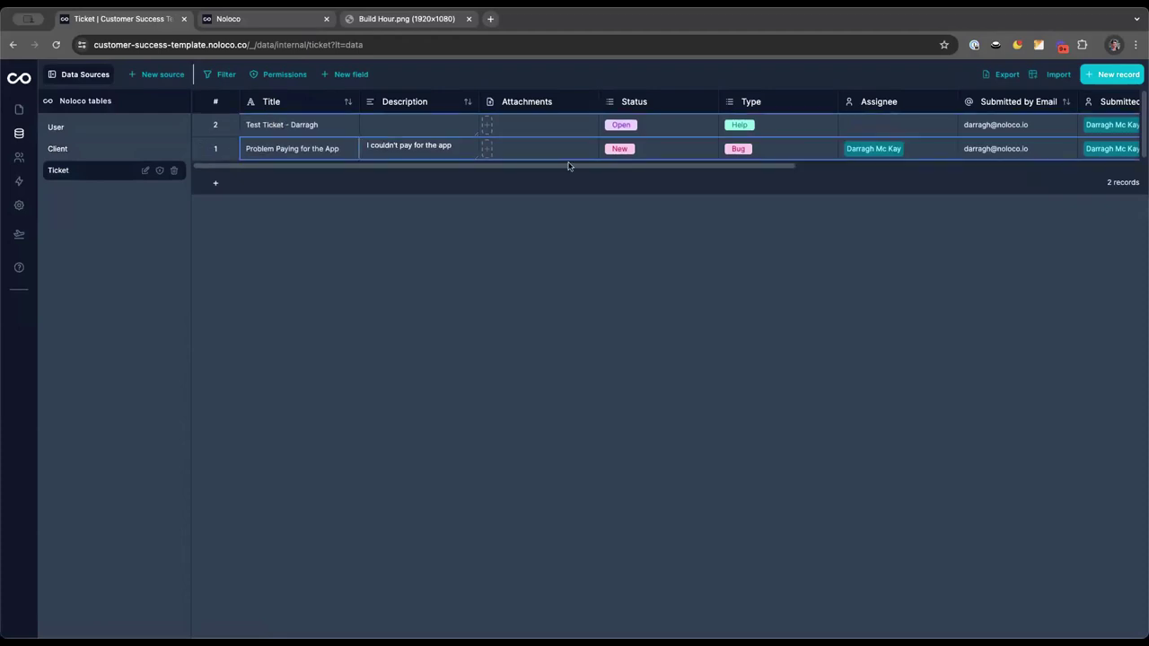
scroll(568, 166, right, 5)
click(629, 150)
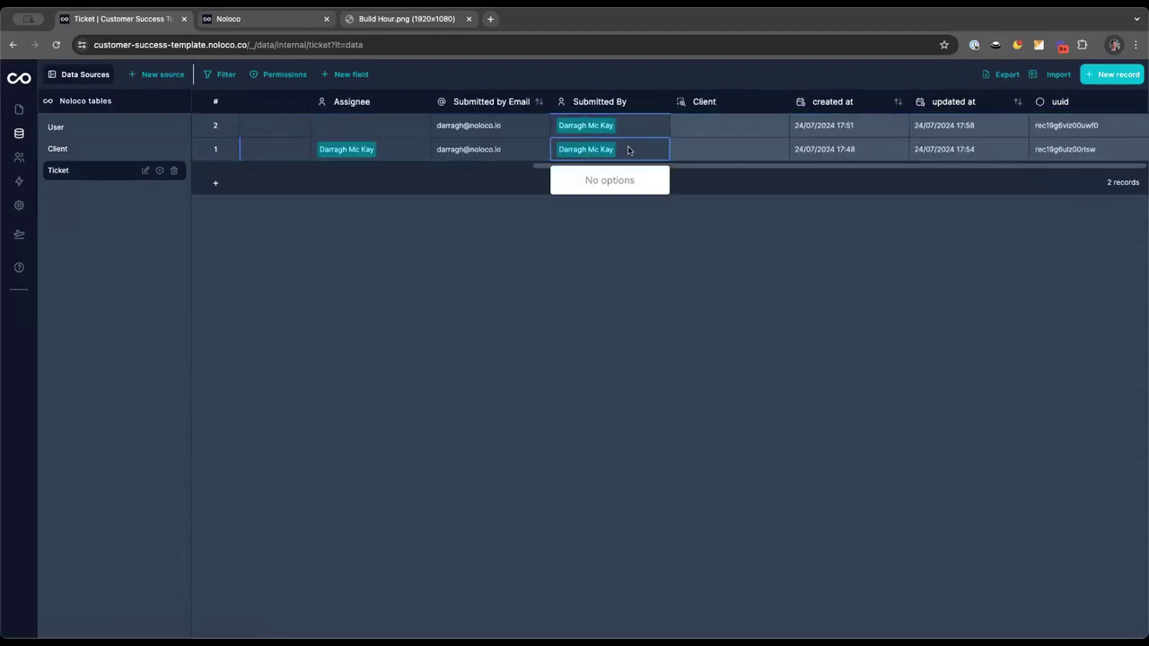
click(614, 183)
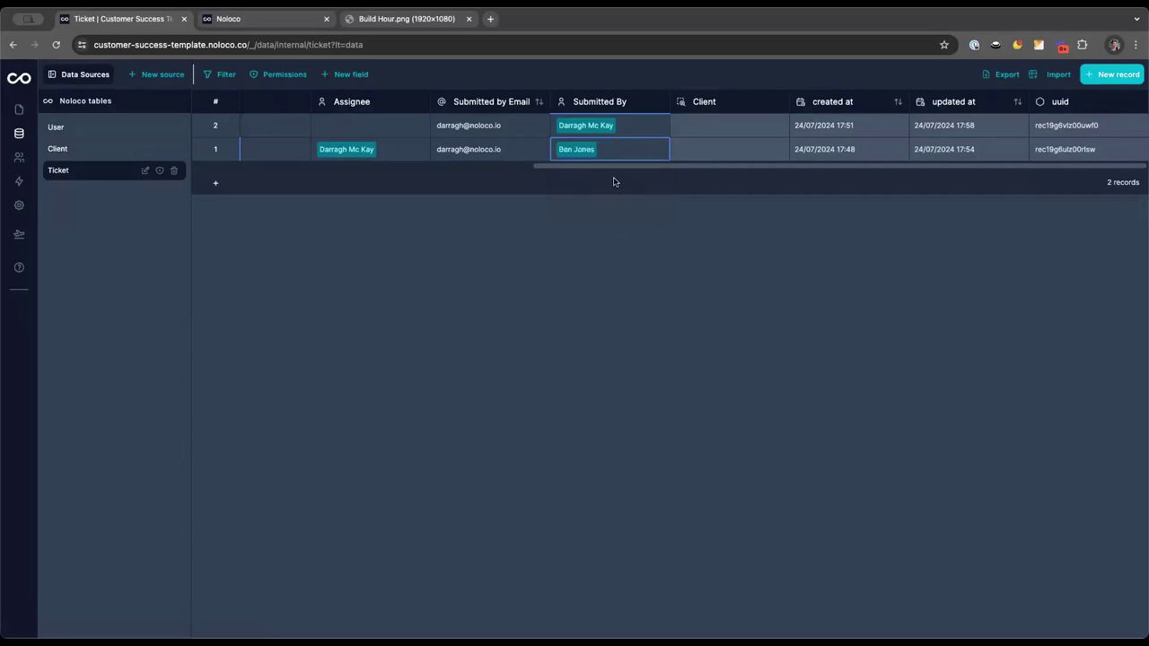
Paste the client's email into row 1's Submitted by Email and return to the Ticket board
click(111, 151)
click(107, 175)
scroll(628, 135, right, 6)
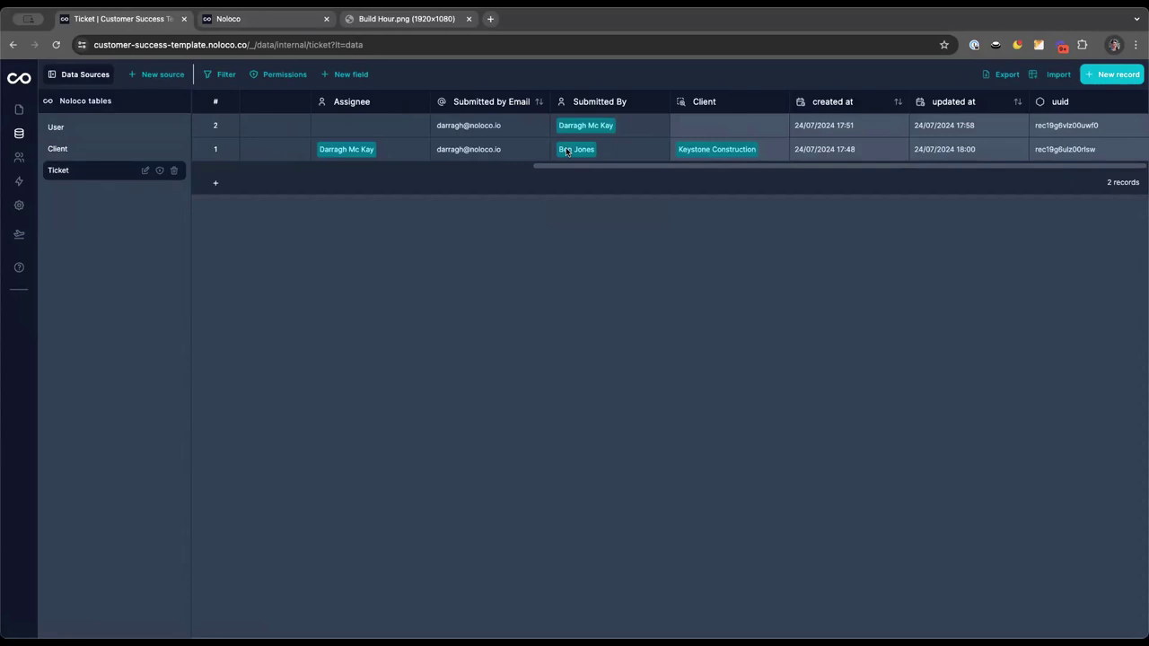
scroll(568, 150, left, 3)
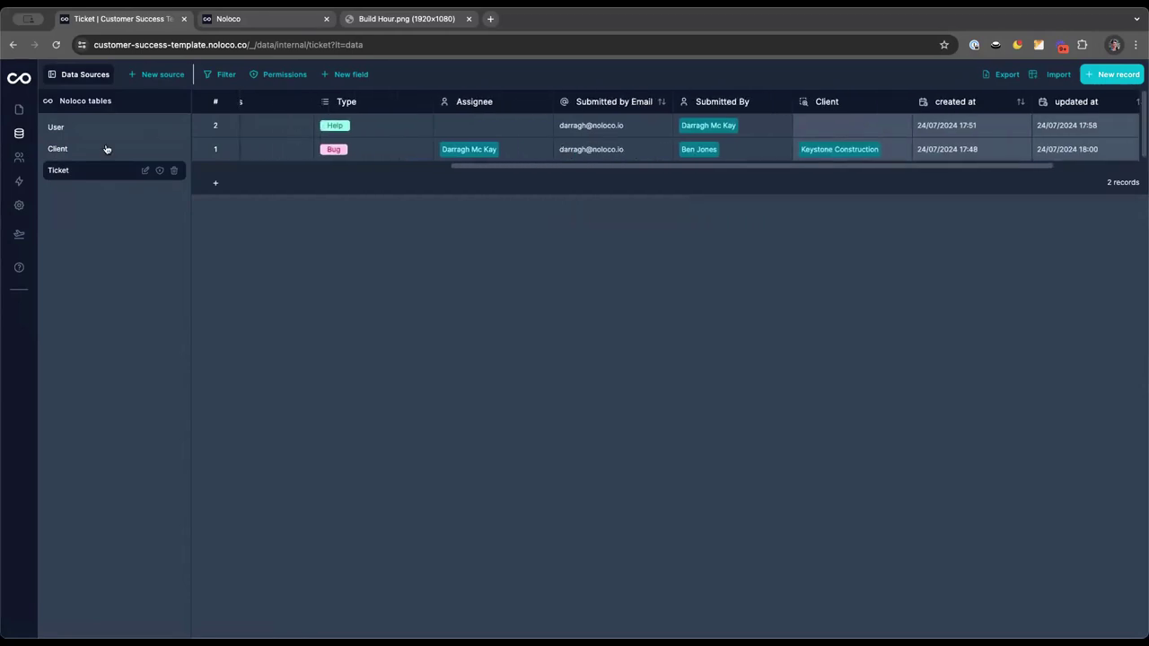
click(84, 129)
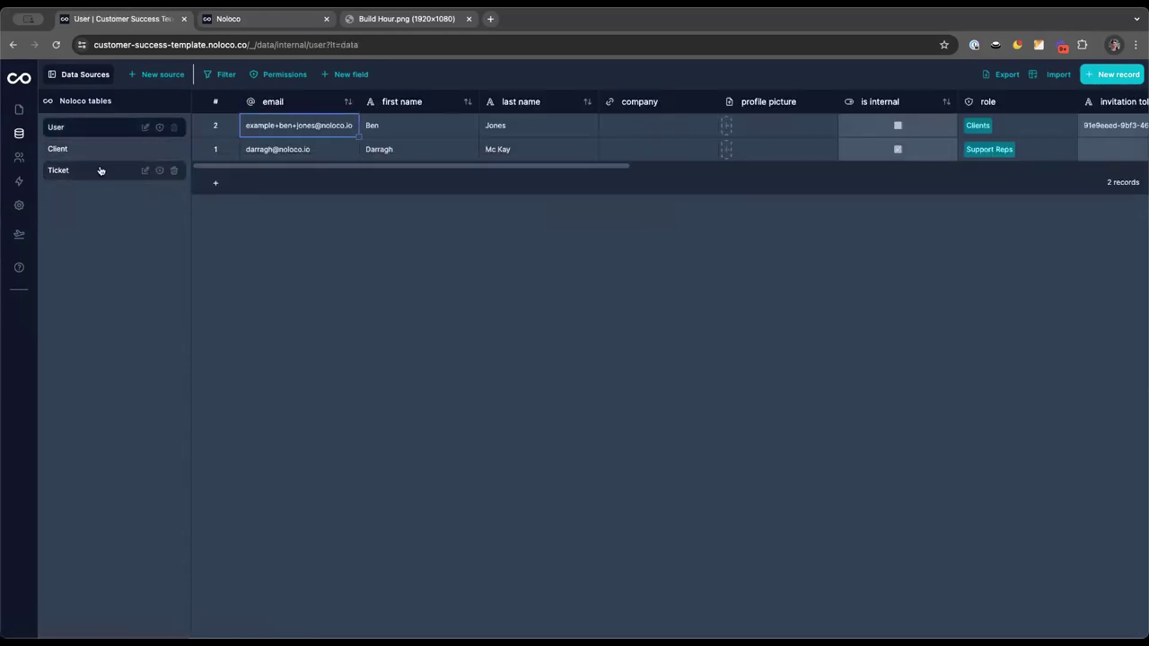
click(96, 171)
scroll(647, 147, right, 6)
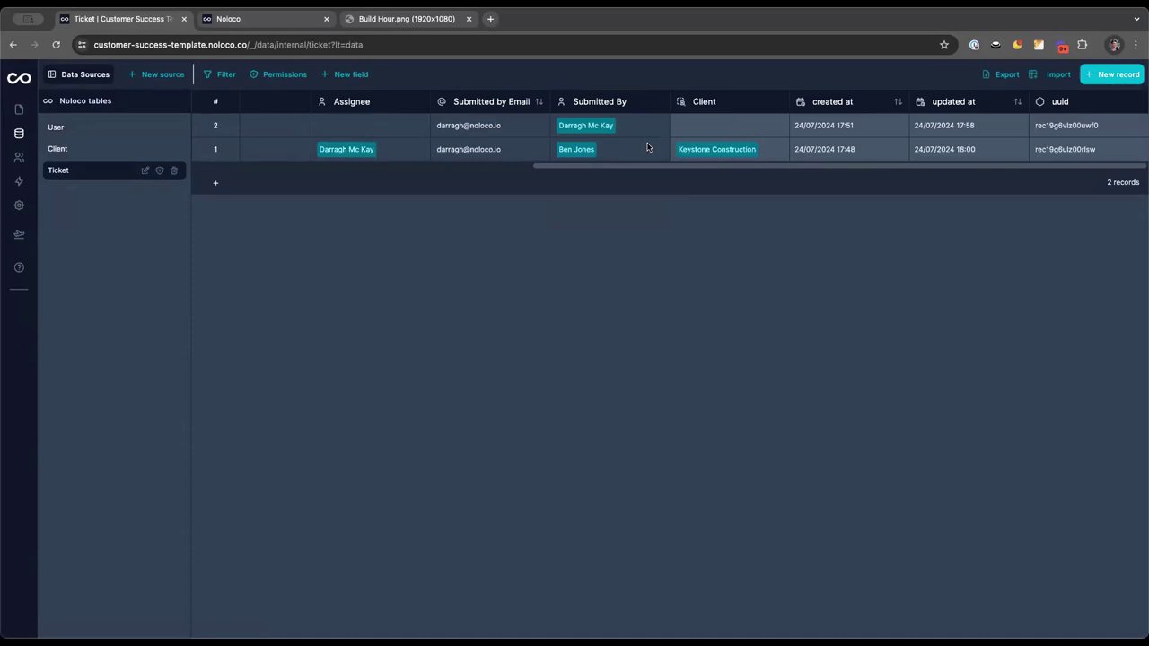
click(504, 158)
key(ctrl+v)
click(513, 195)
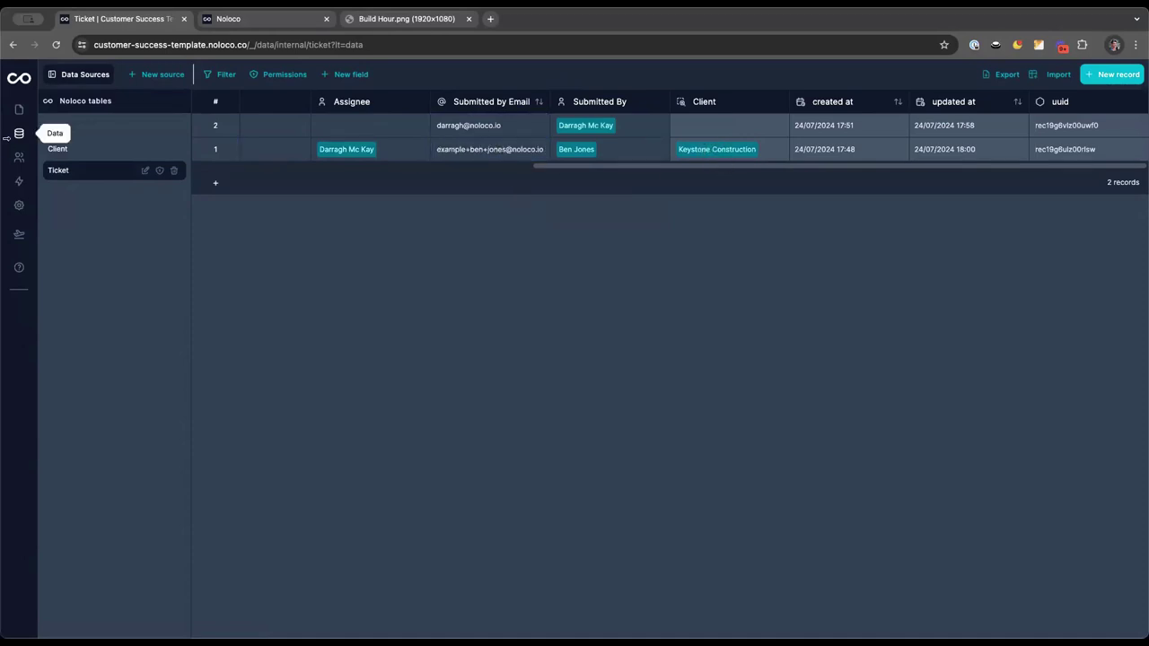
click(19, 108)
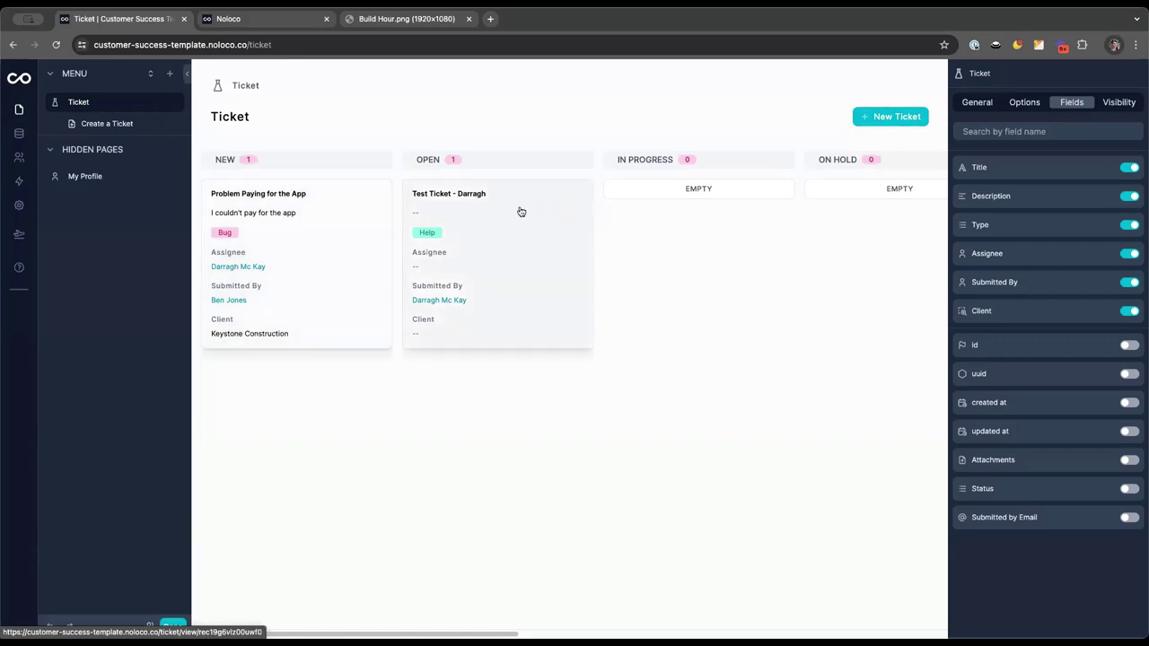
Enable the Type filter and a search box in the board's Filter Fields options
click(353, 218)
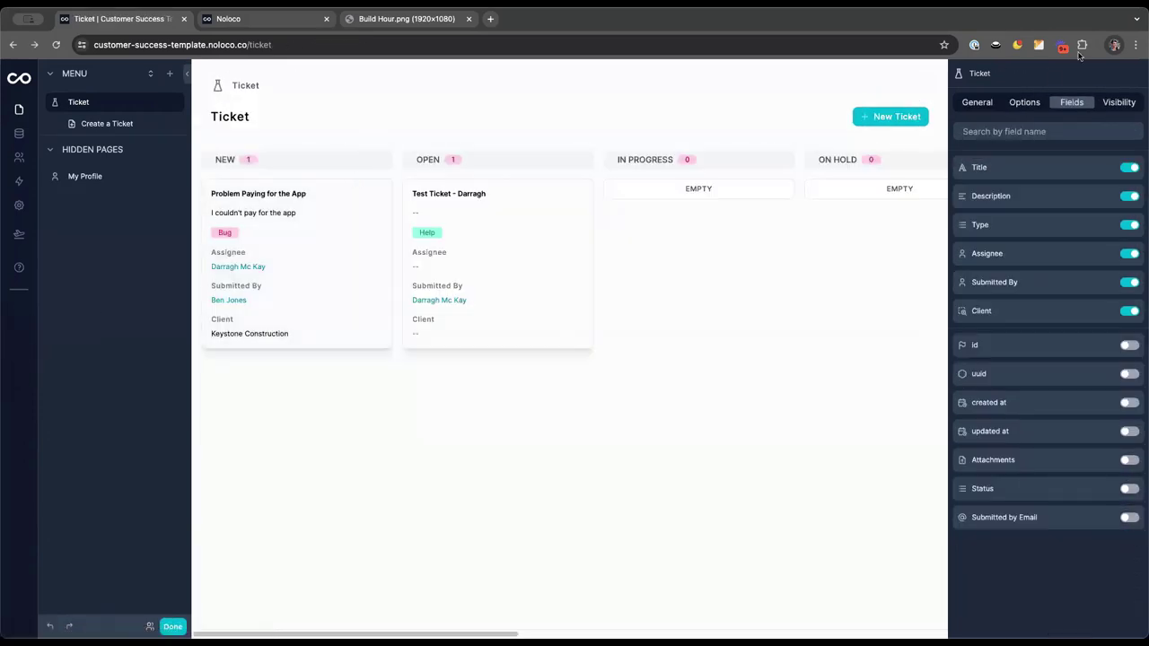
click(1024, 102)
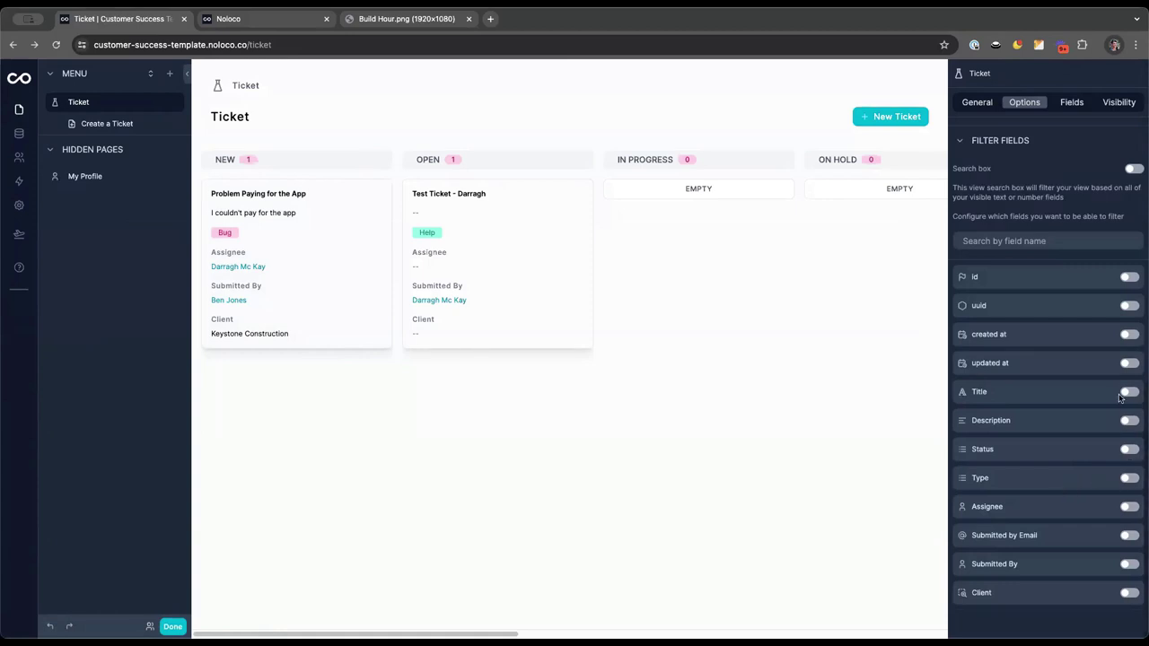
click(1127, 480)
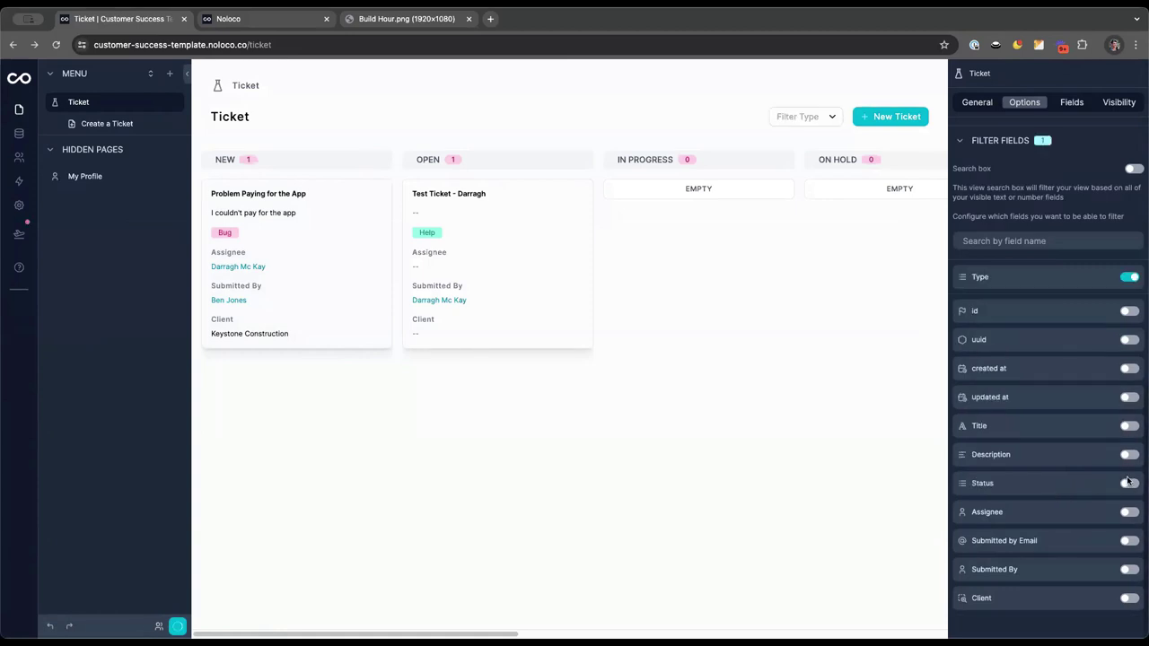
scroll(1111, 233, up, 1)
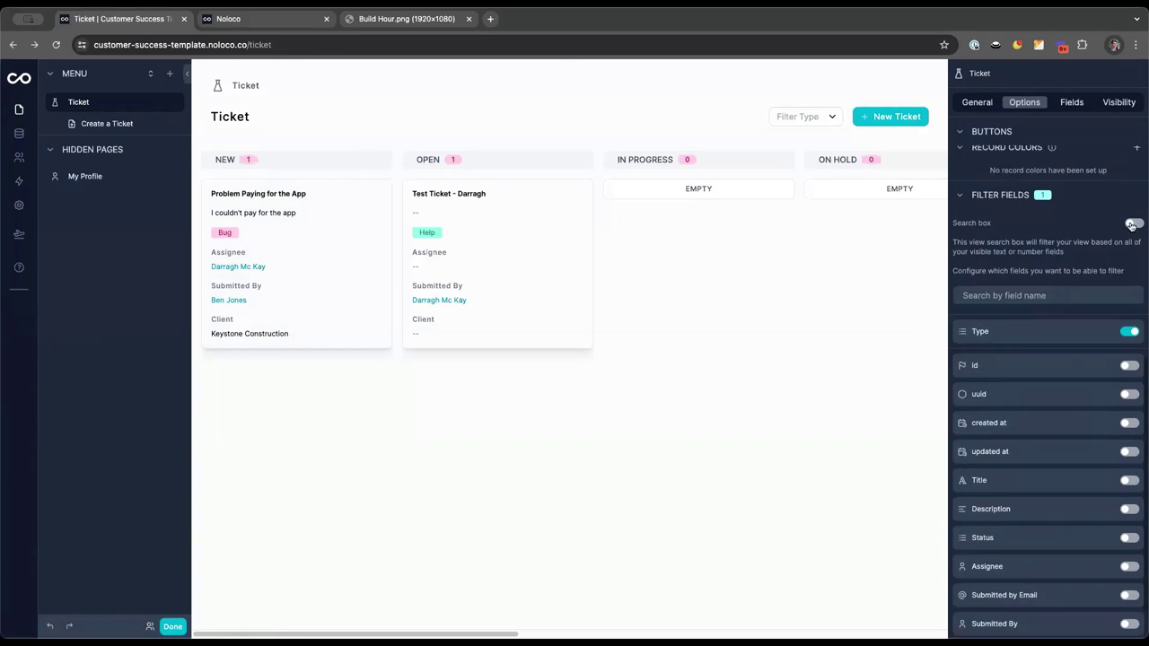
click(1134, 222)
Test the board search with a sample name, then clear it
click(670, 114)
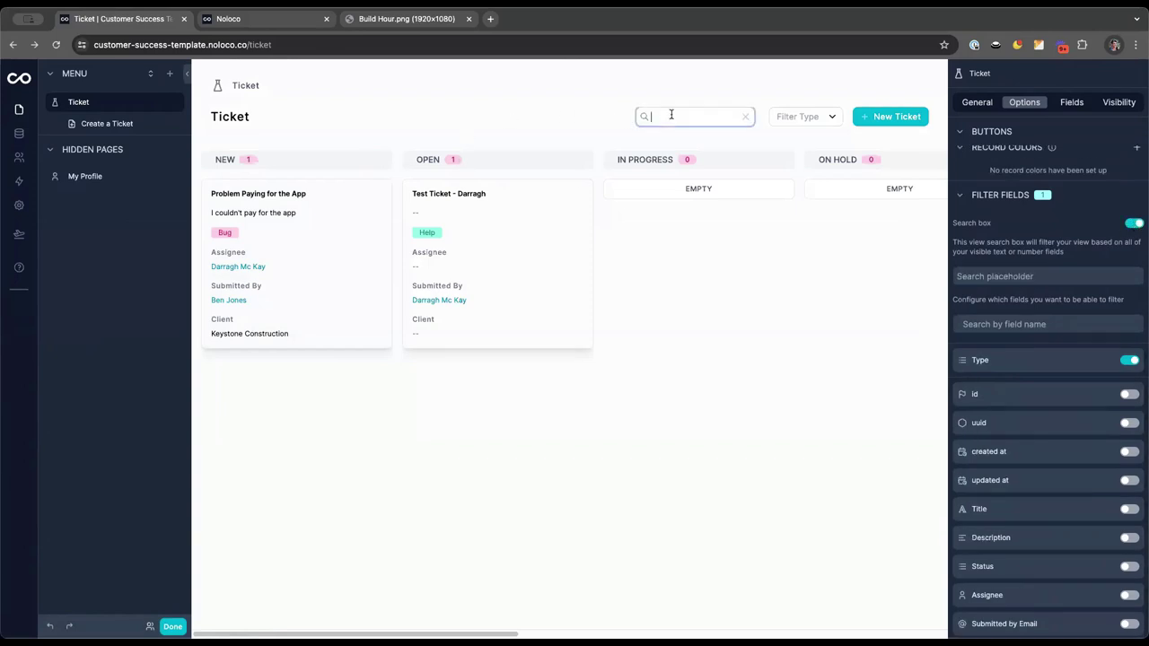
text(payne)
key(BackSpace)
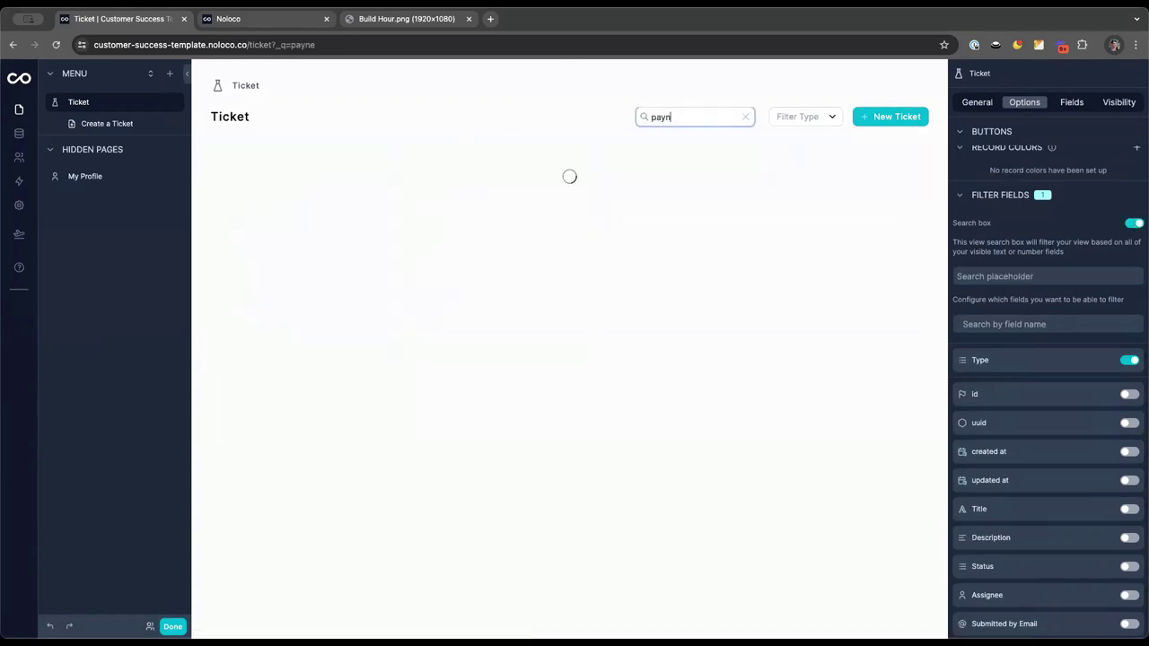
click(745, 117)
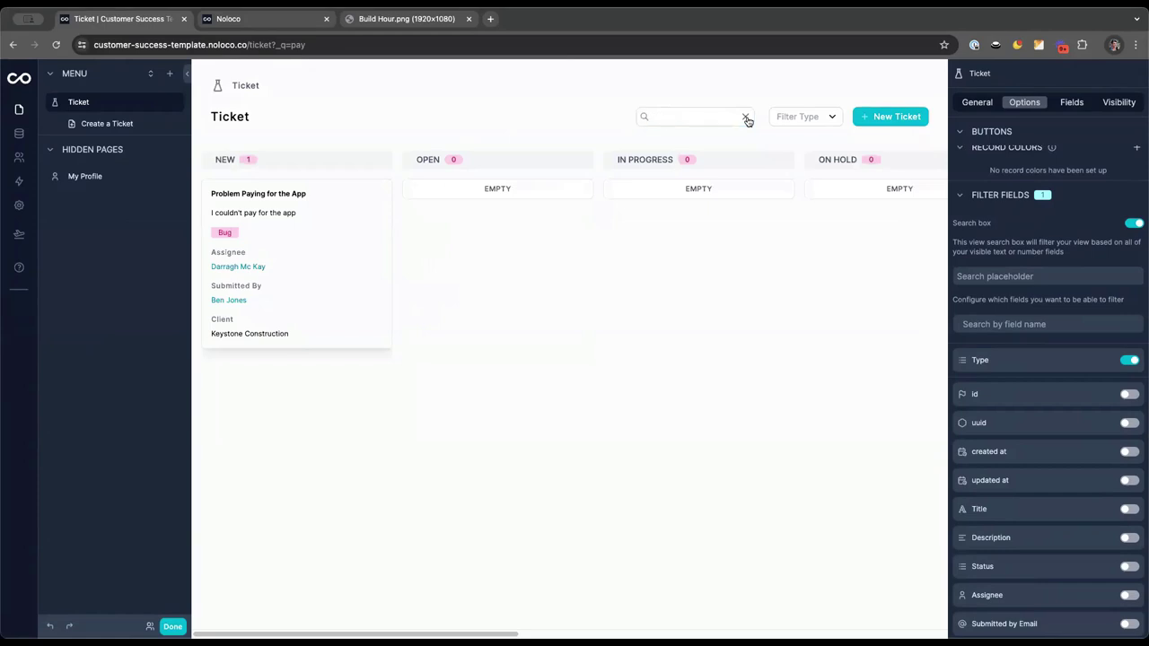
Enable the Assignee filter and filter the board to one assignee's tickets
scroll(1061, 413, down, 2)
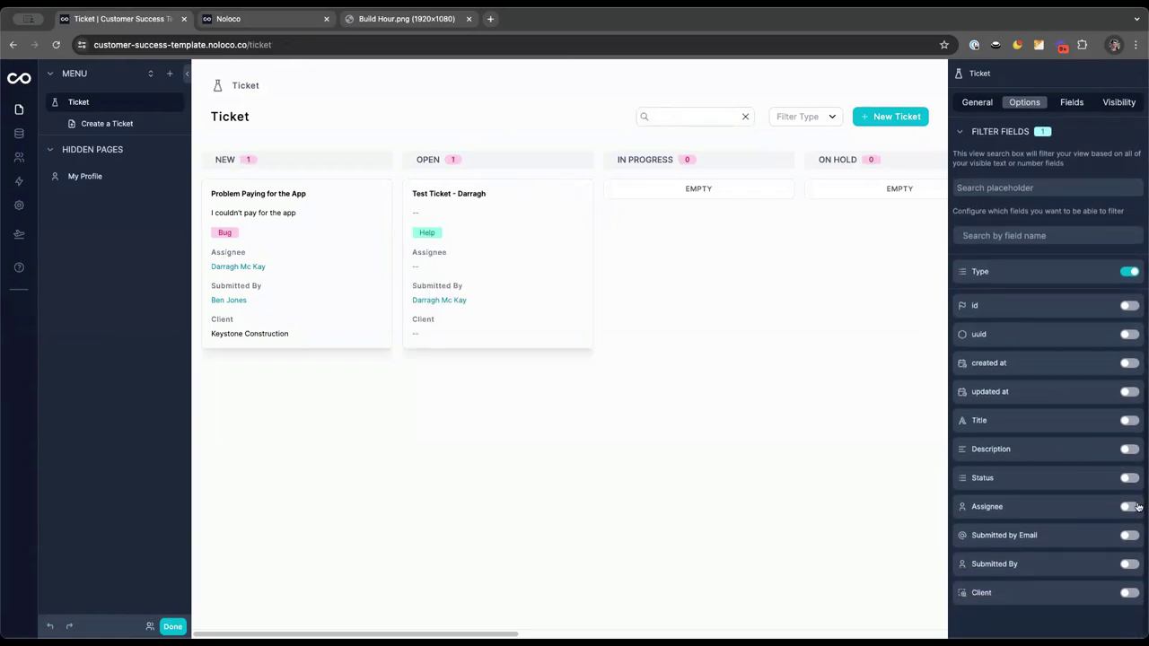
click(1130, 507)
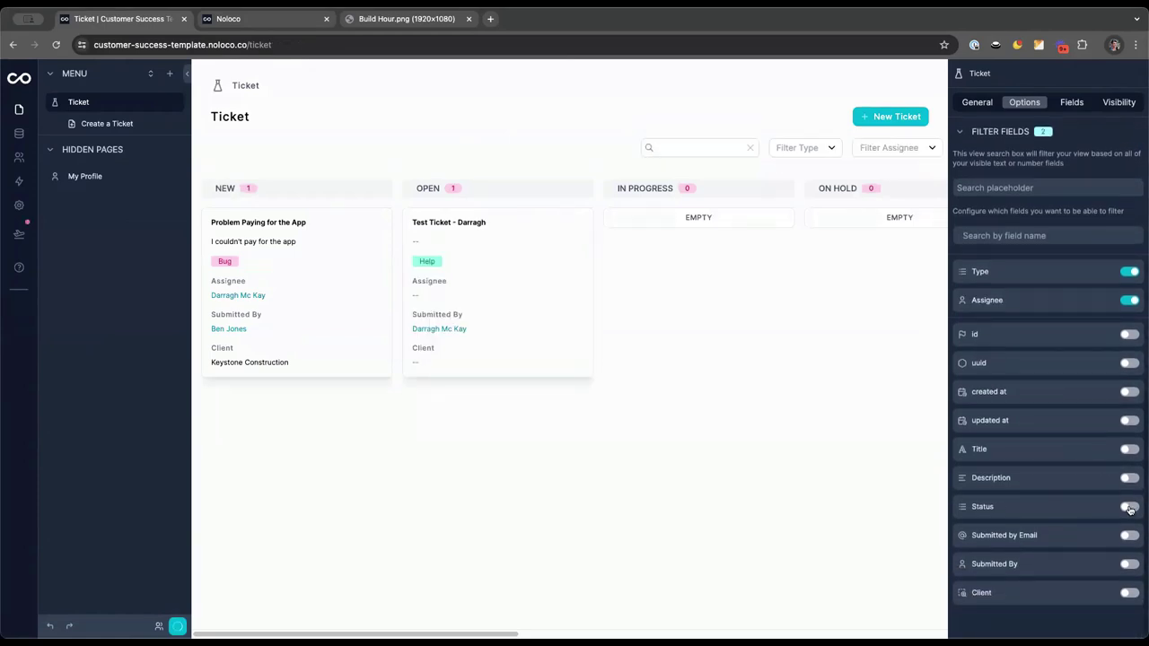
click(903, 149)
click(908, 240)
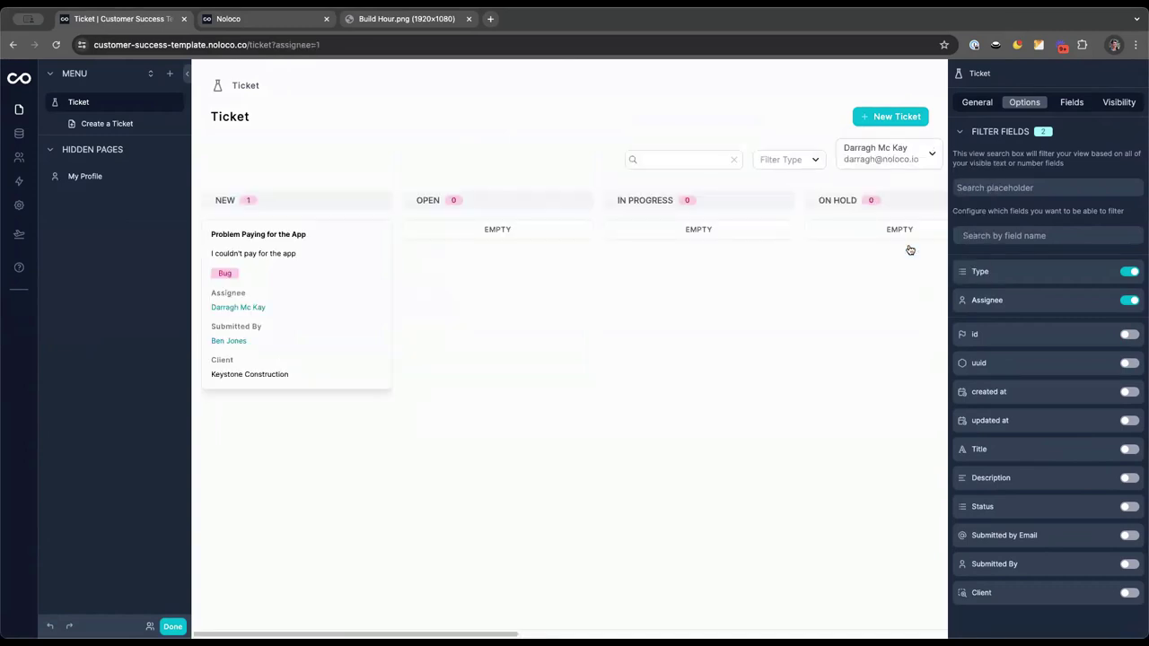
scroll(1017, 269, up, 3)
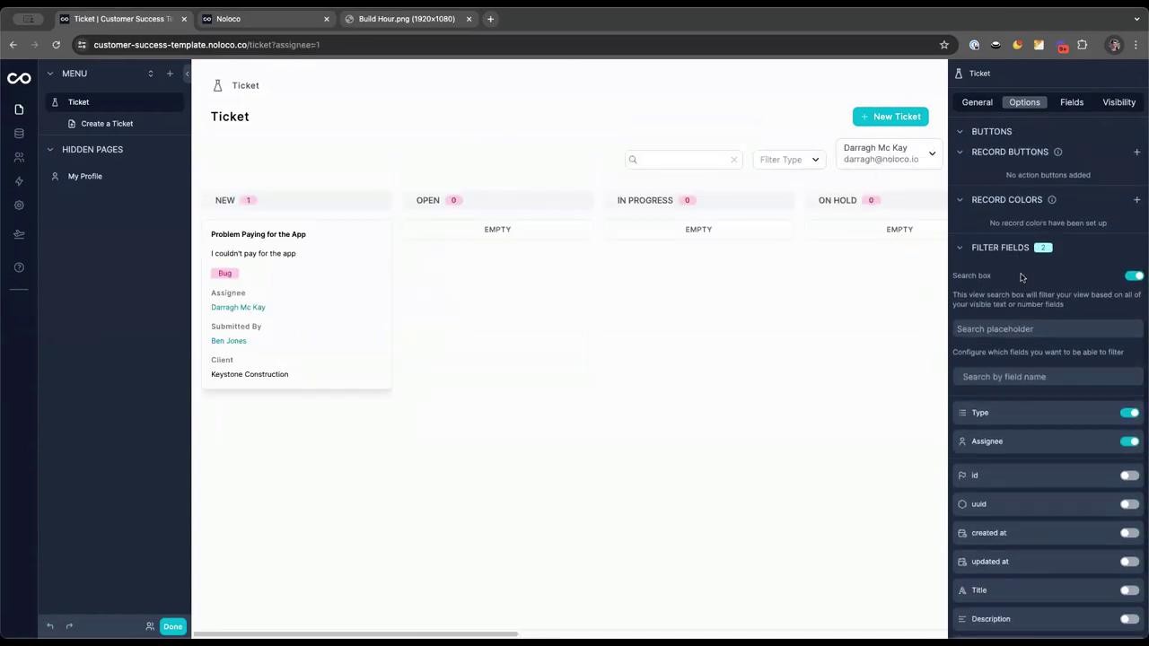
scroll(1021, 278, down, 2)
Add an AND condition to the Assignee filter limiting choices to users whose Client is empty
click(1105, 367)
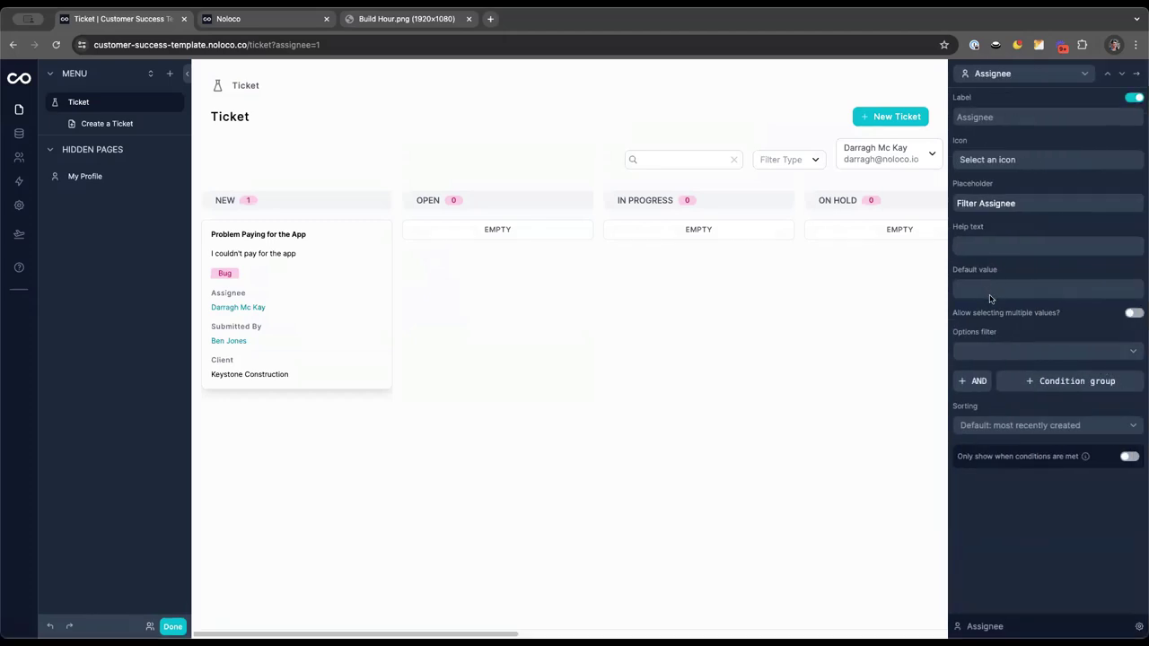
click(974, 381)
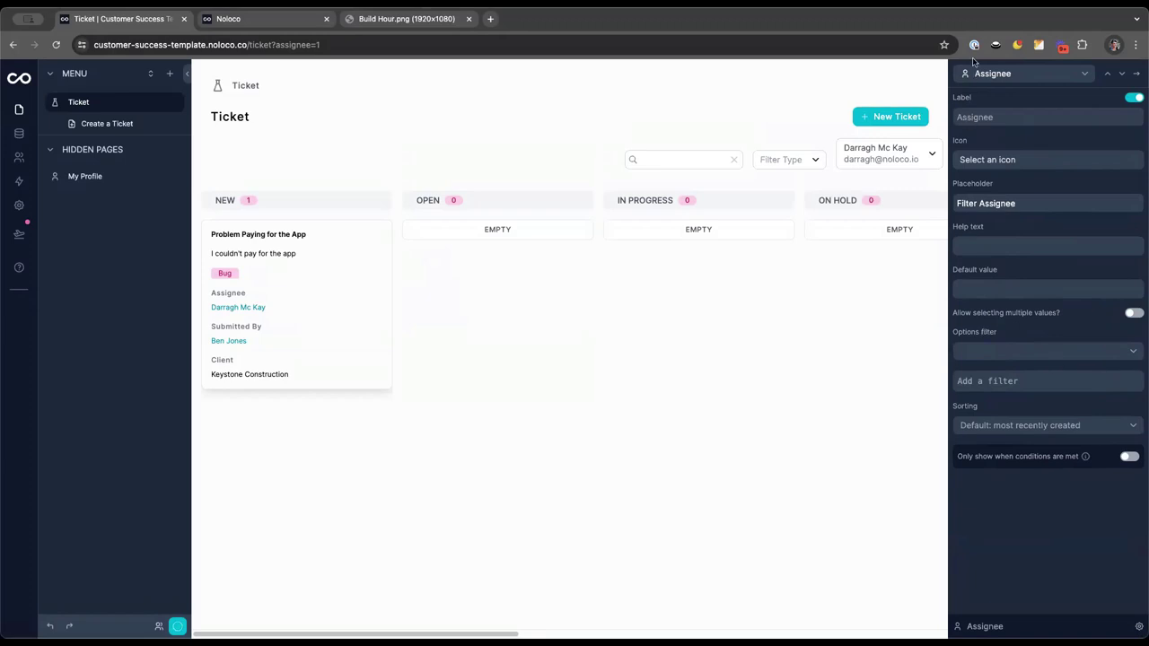
click(1114, 381)
click(844, 363)
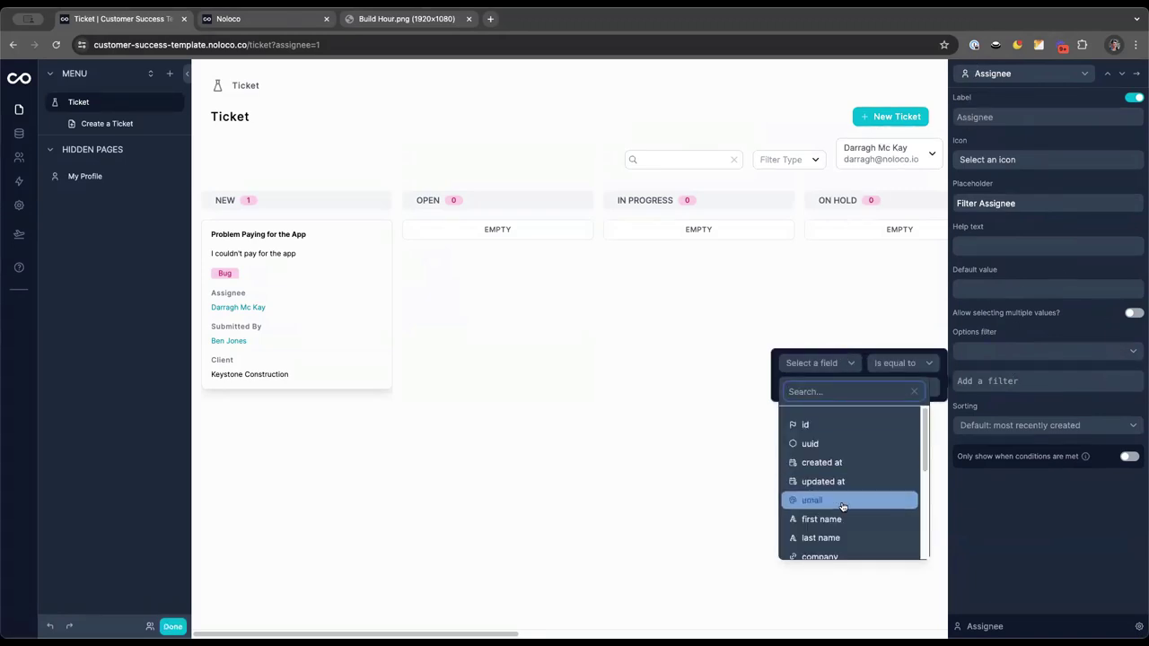
scroll(844, 503, down, 5)
click(813, 546)
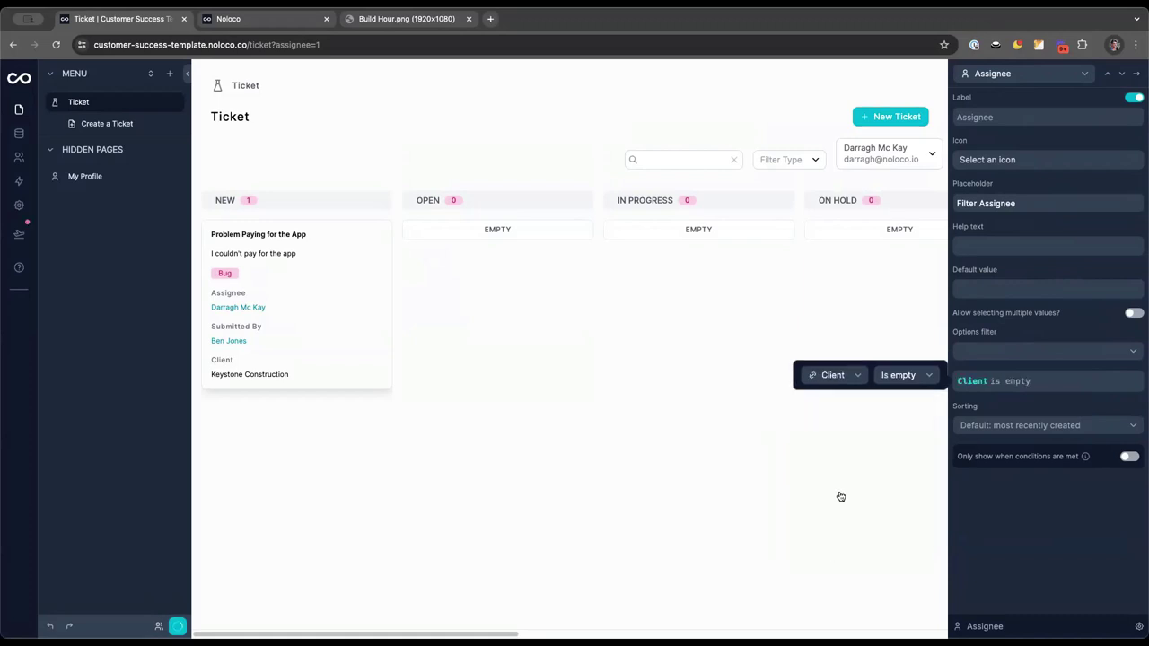
click(901, 375)
click(885, 371)
Set the Filter Assignee to None, then open the Problem Paying for the App ticket
click(882, 159)
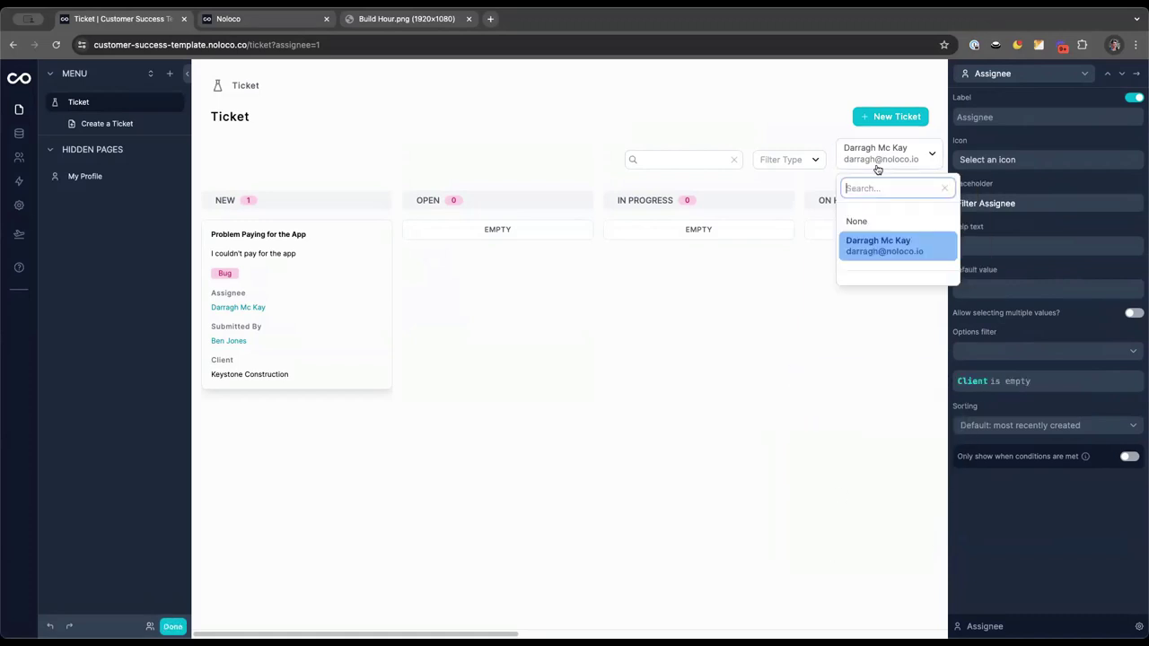
click(857, 221)
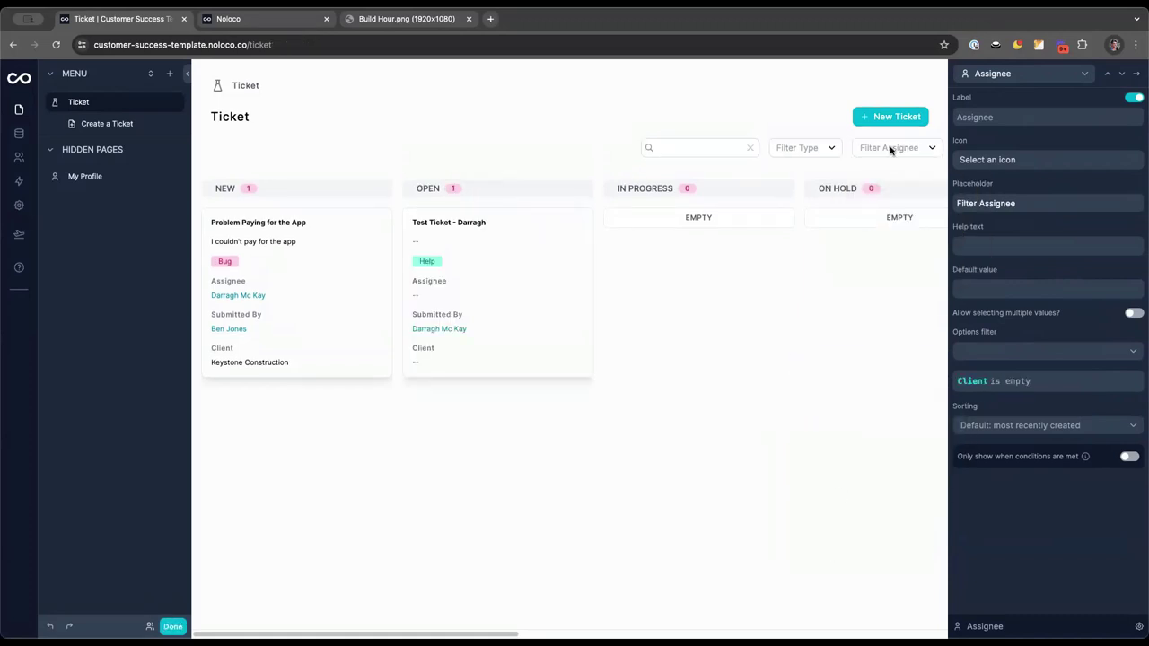
click(893, 151)
click(788, 124)
click(892, 151)
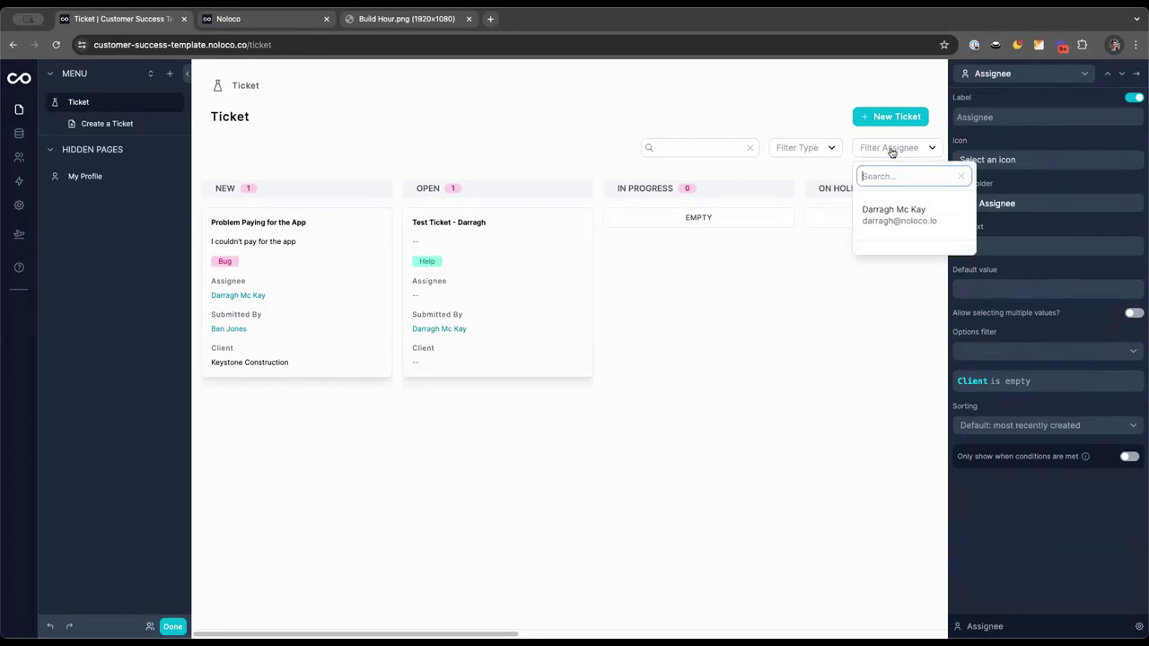
click(809, 125)
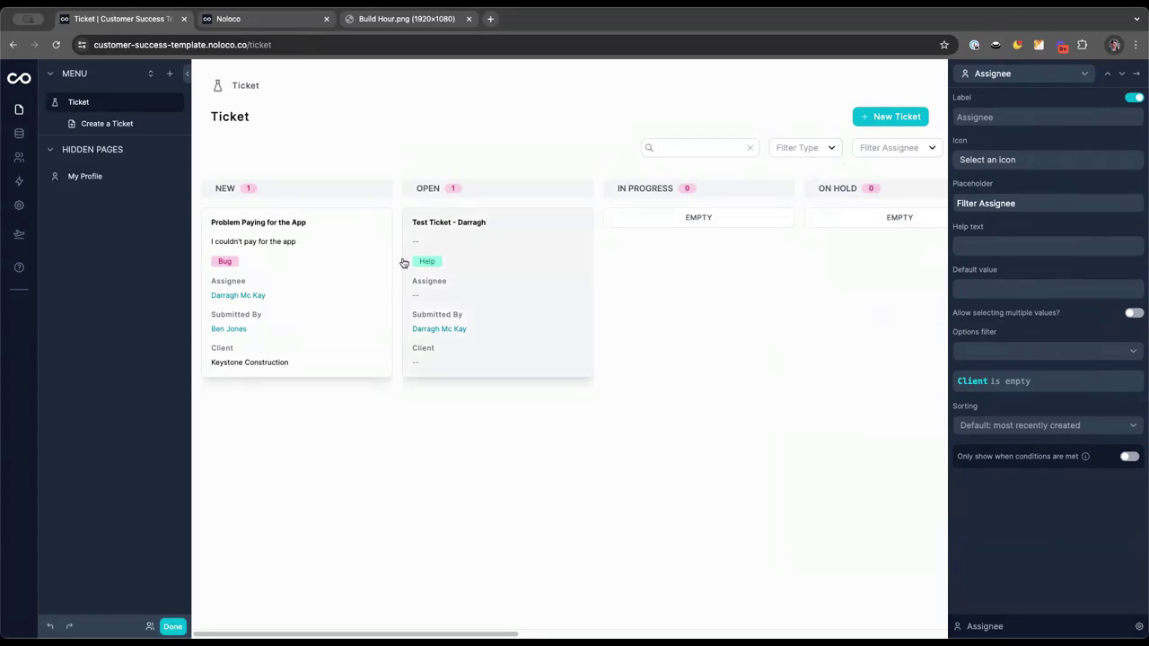
click(287, 228)
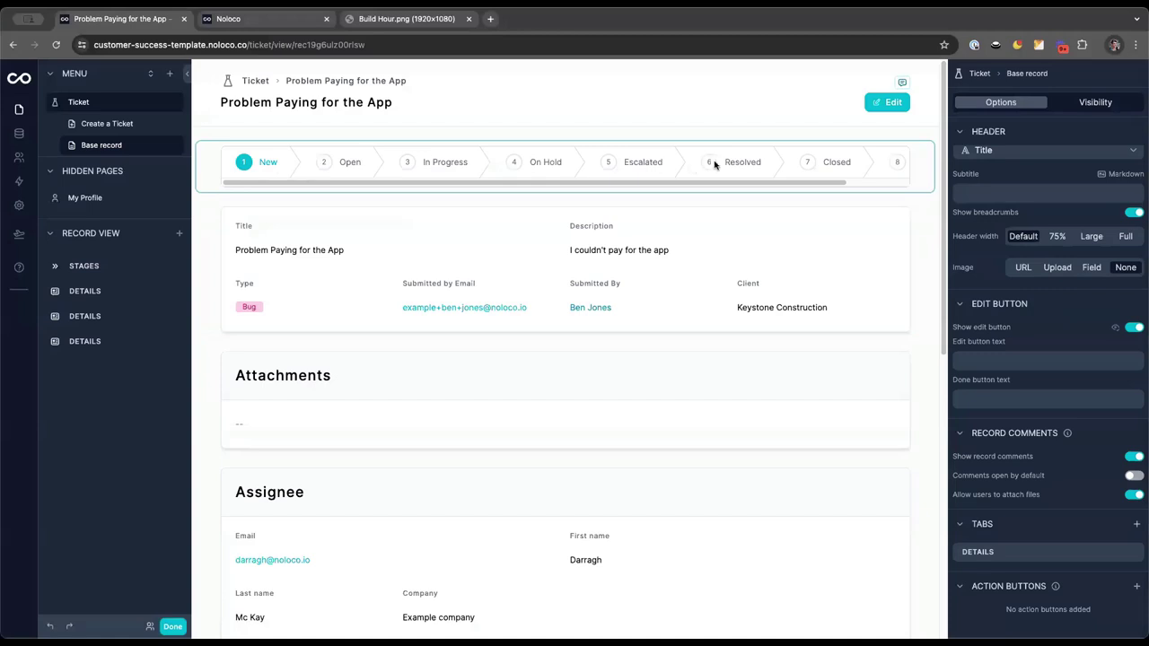
Hide Title in the Details block and show Description full width as Markdown
click(561, 248)
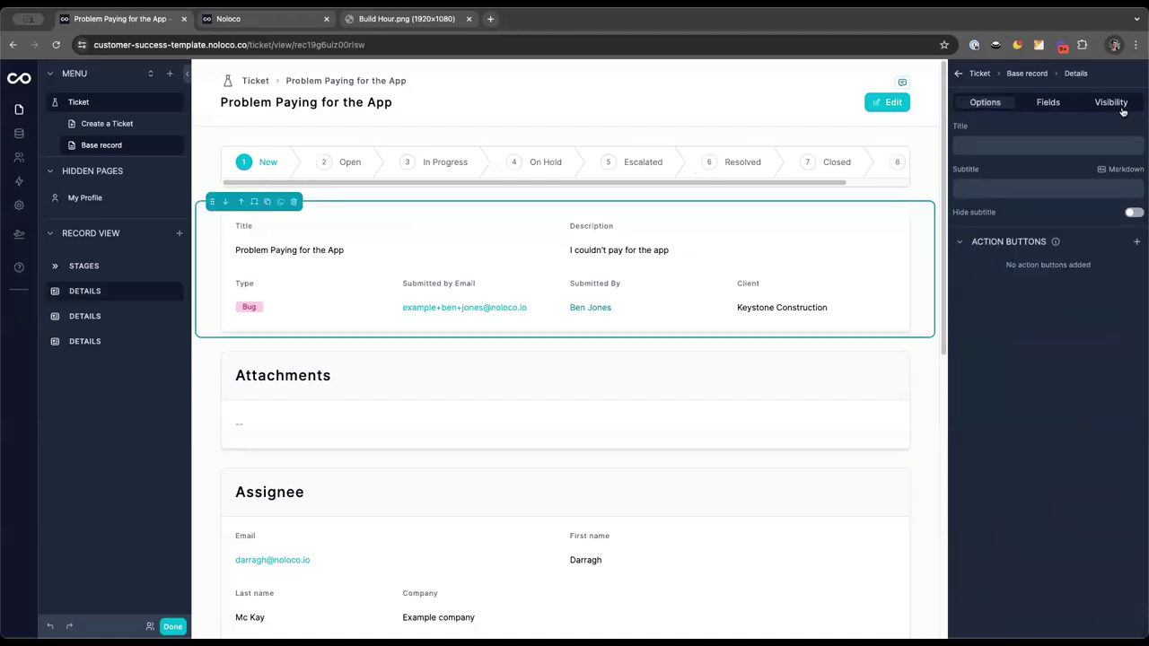
click(1047, 102)
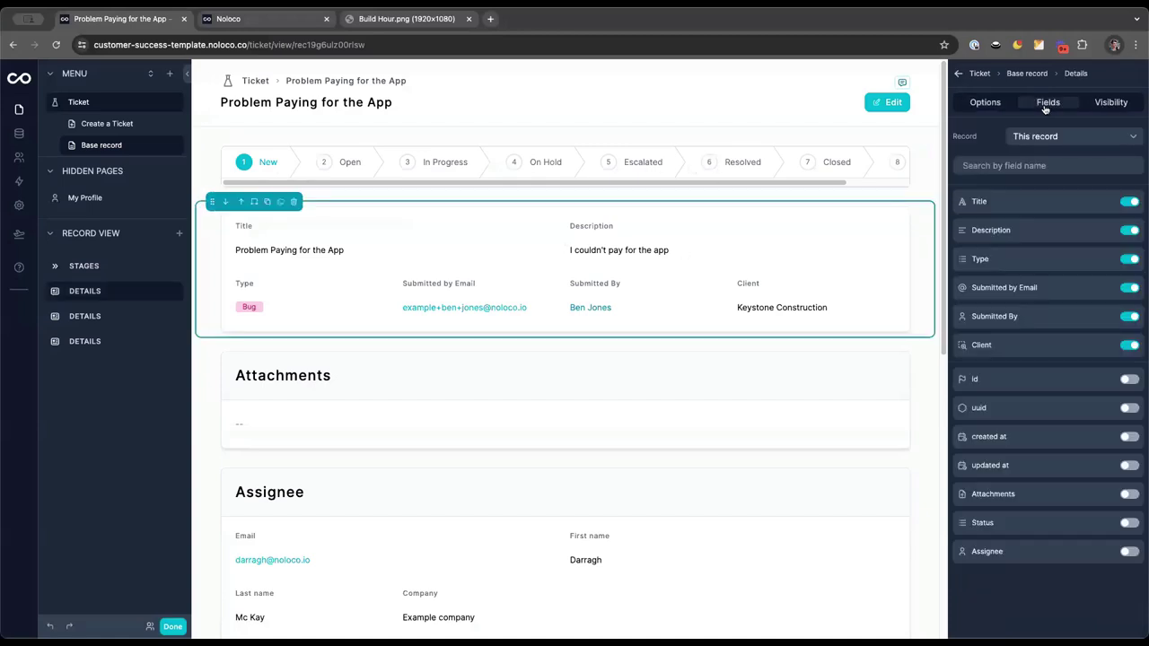
click(1131, 203)
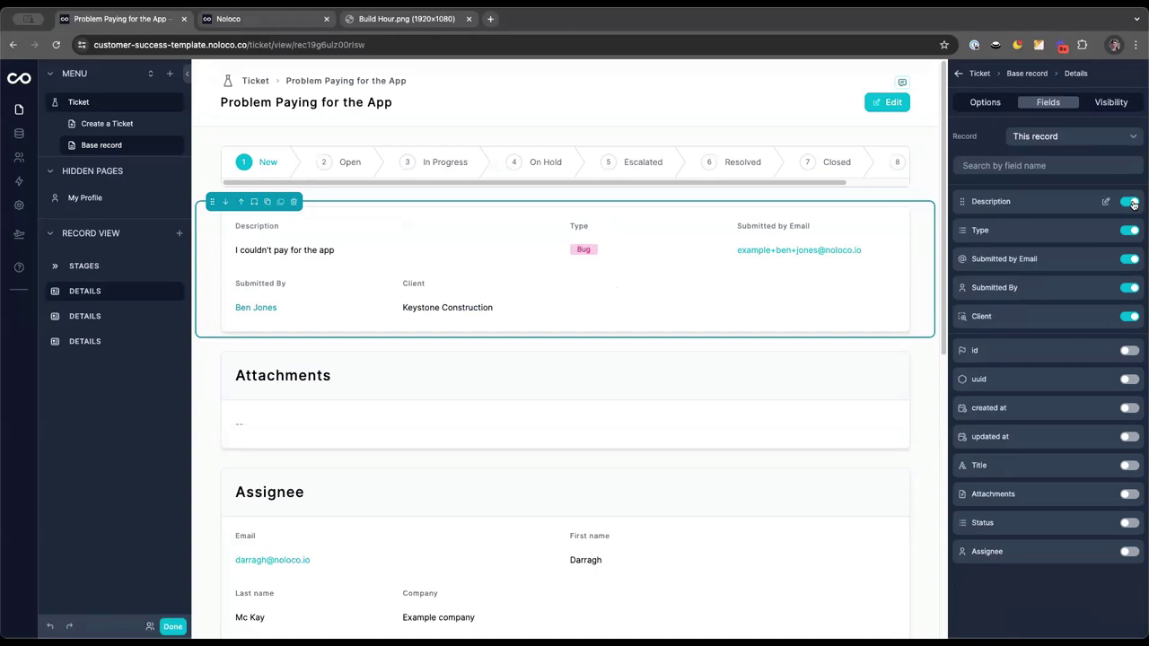
click(1105, 202)
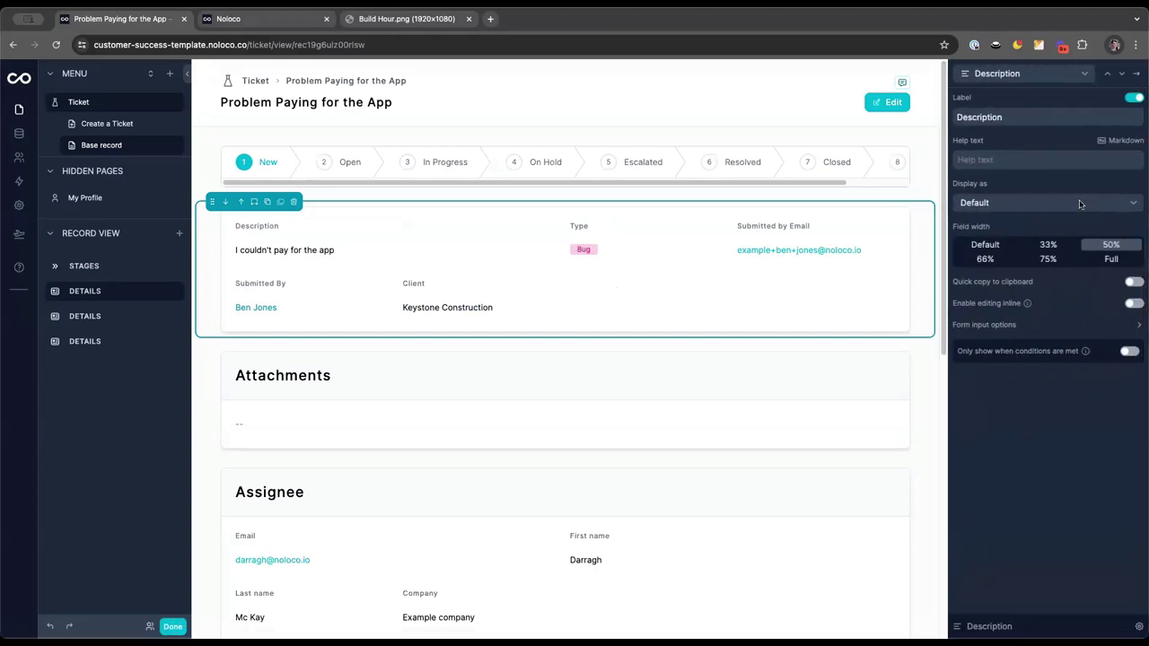
click(1111, 259)
click(1029, 202)
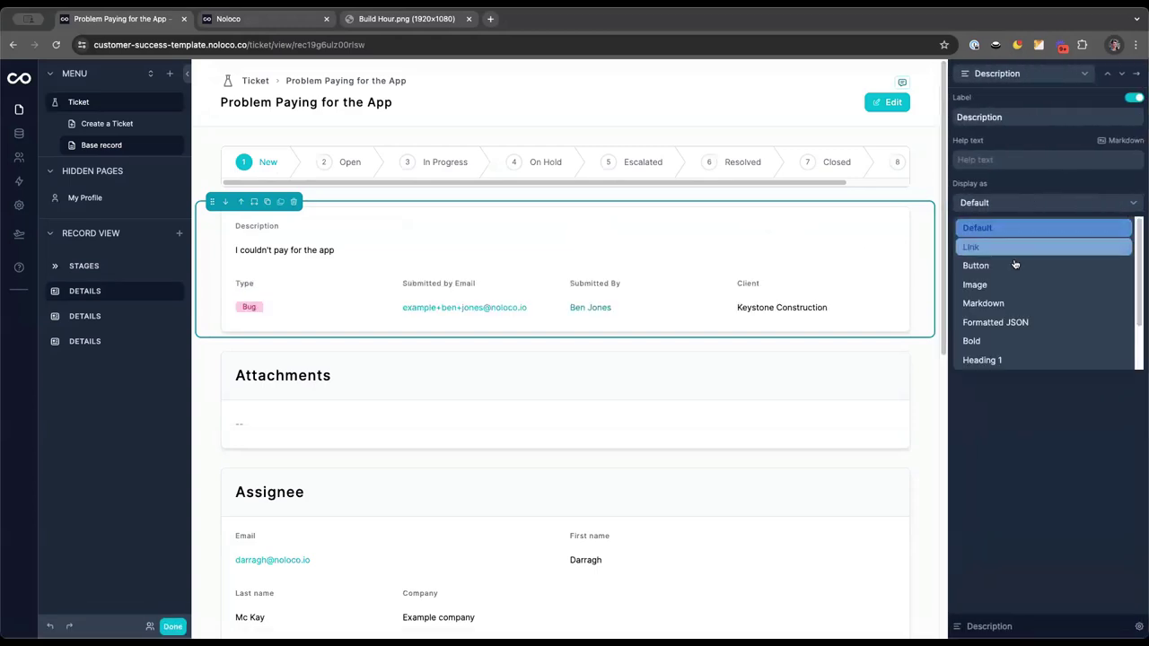
click(1008, 302)
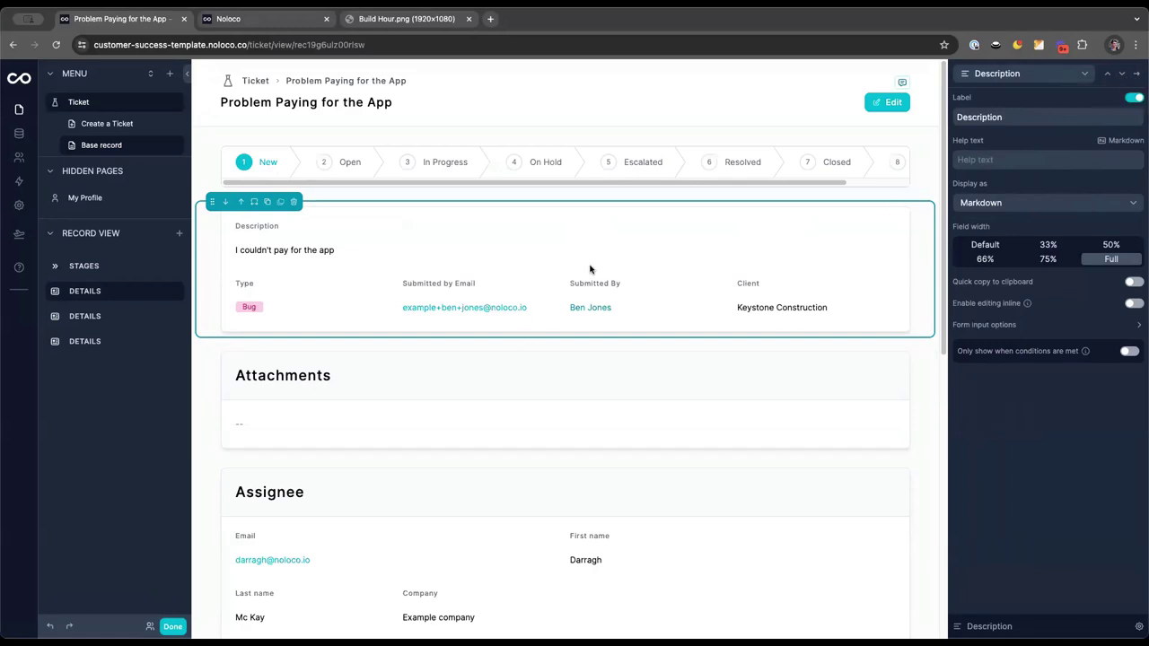
Hide Submitted by Email, Submitted By and Client from the details block
click(1135, 74)
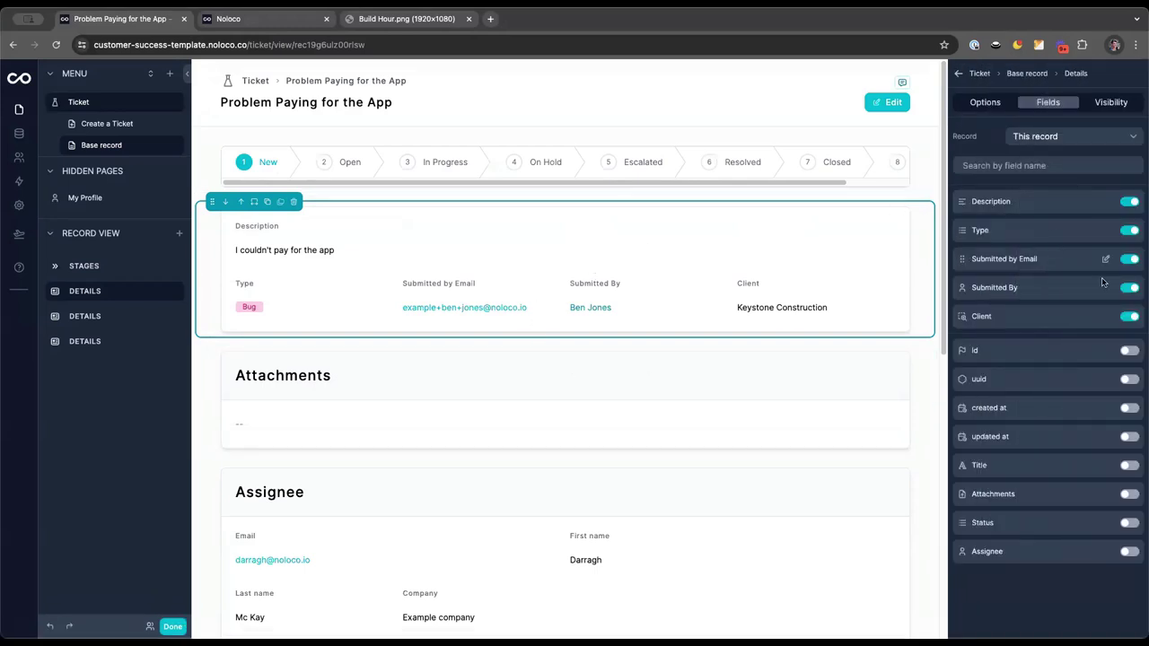
click(1129, 259)
click(1129, 259)
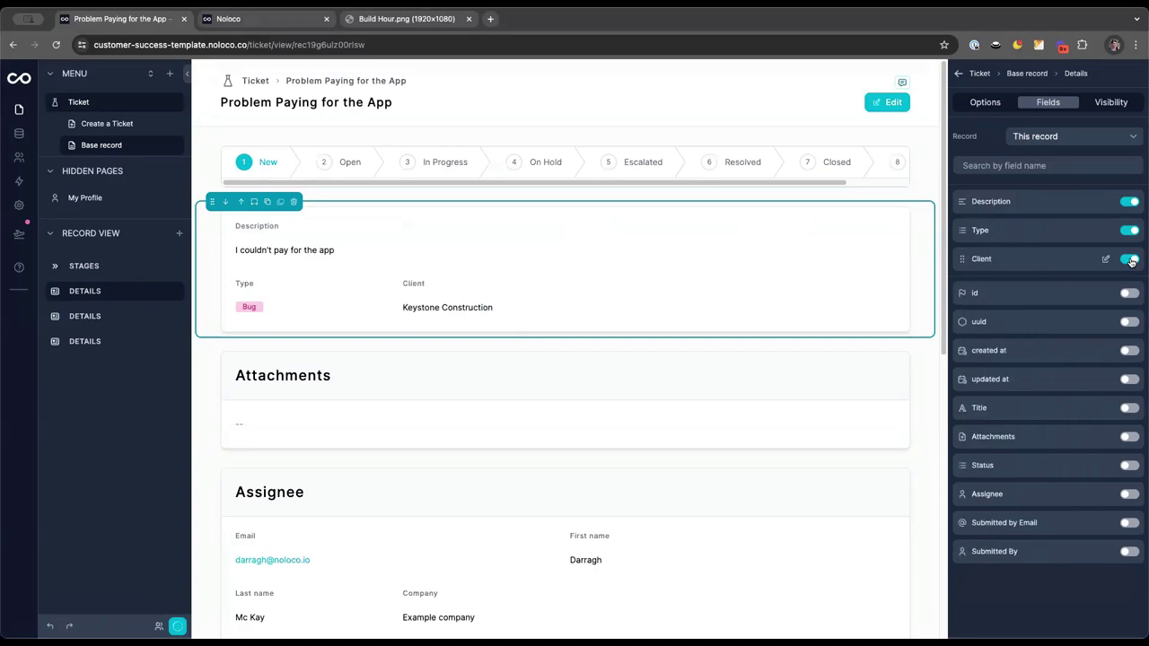
click(1129, 259)
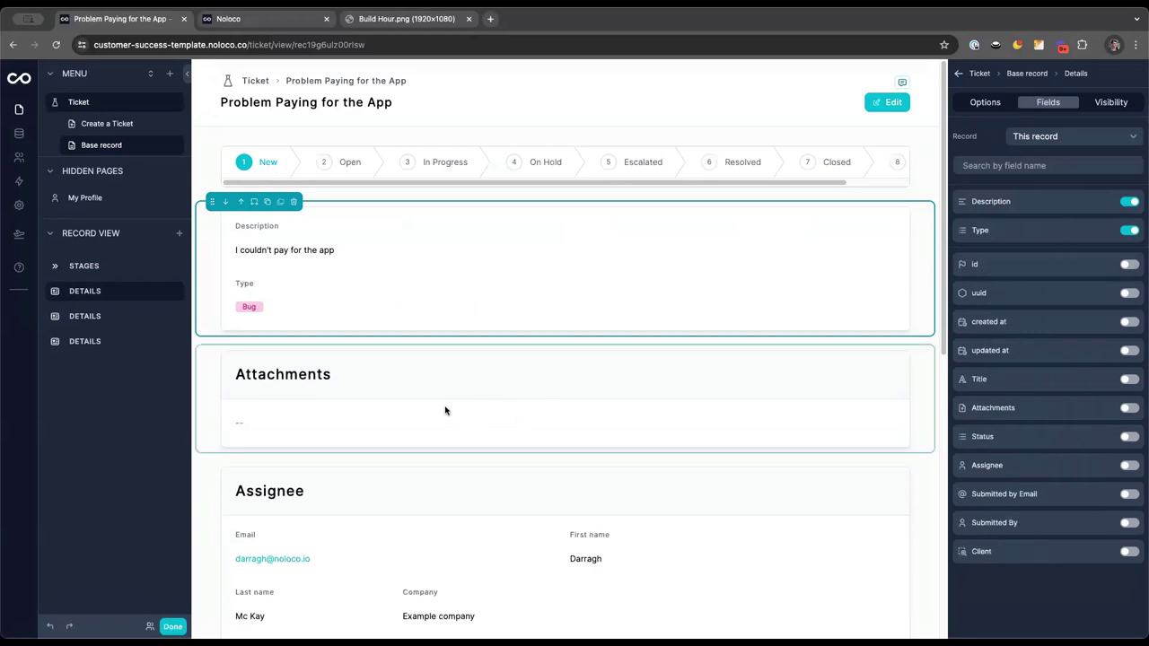
Add a Highlights section and move it to the top of the ticket page
click(179, 232)
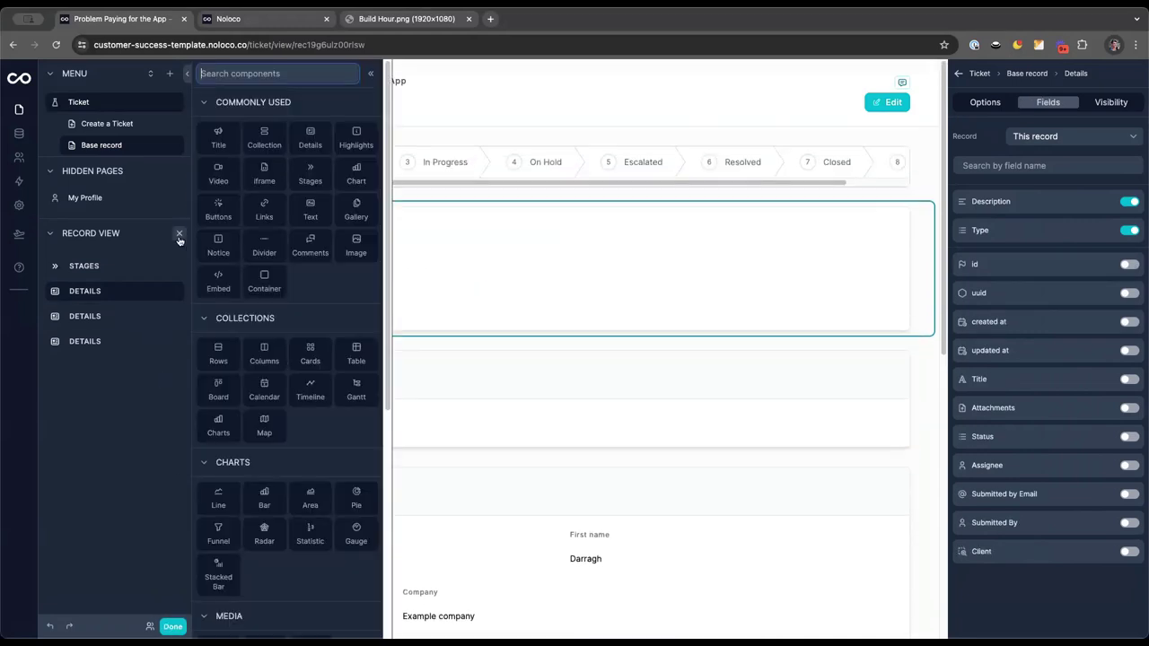
click(355, 140)
scroll(312, 469, down, 3)
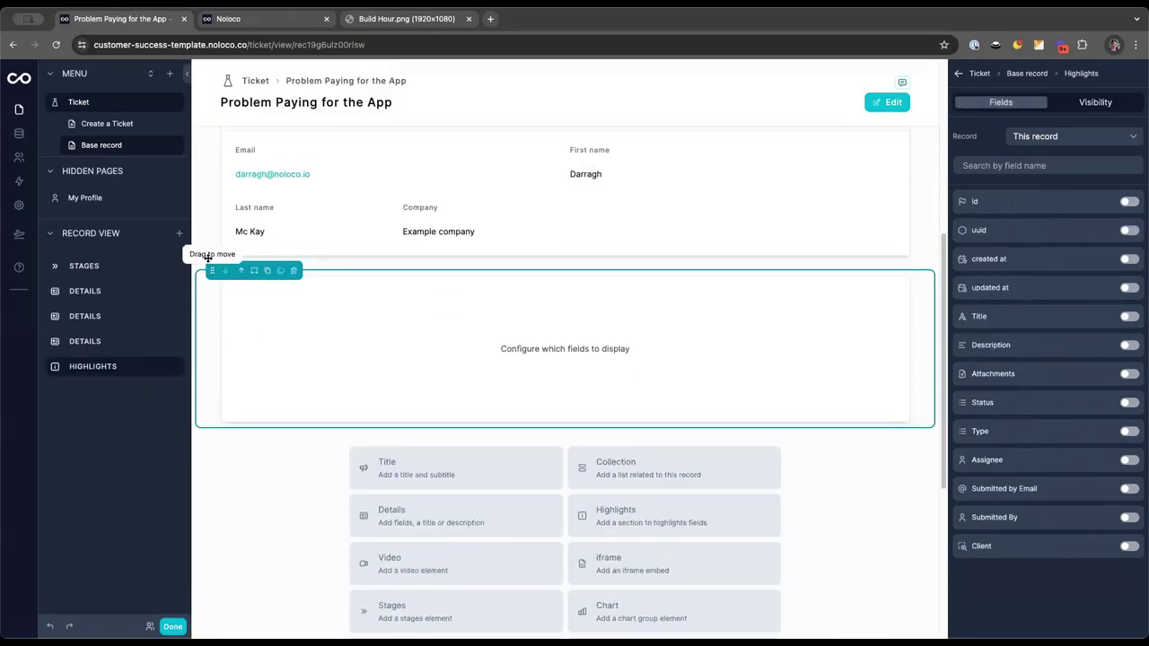
drag(212, 268, 215, 208)
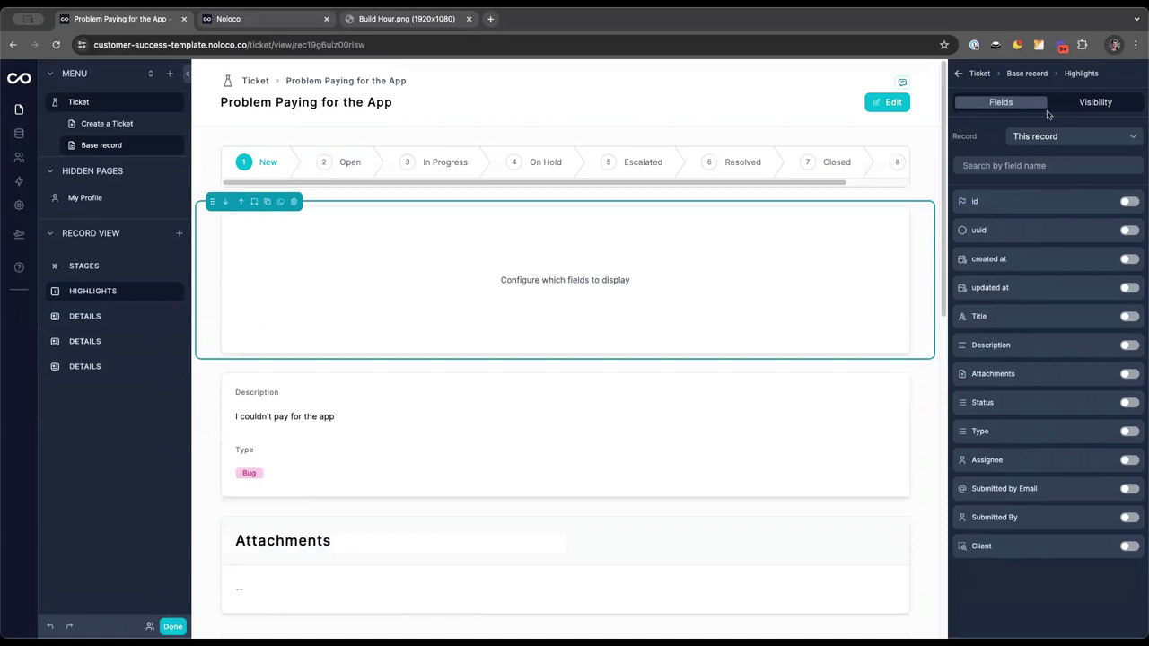
Show Type, Assignee, Submitted By and Client in the Highlights section
click(1130, 433)
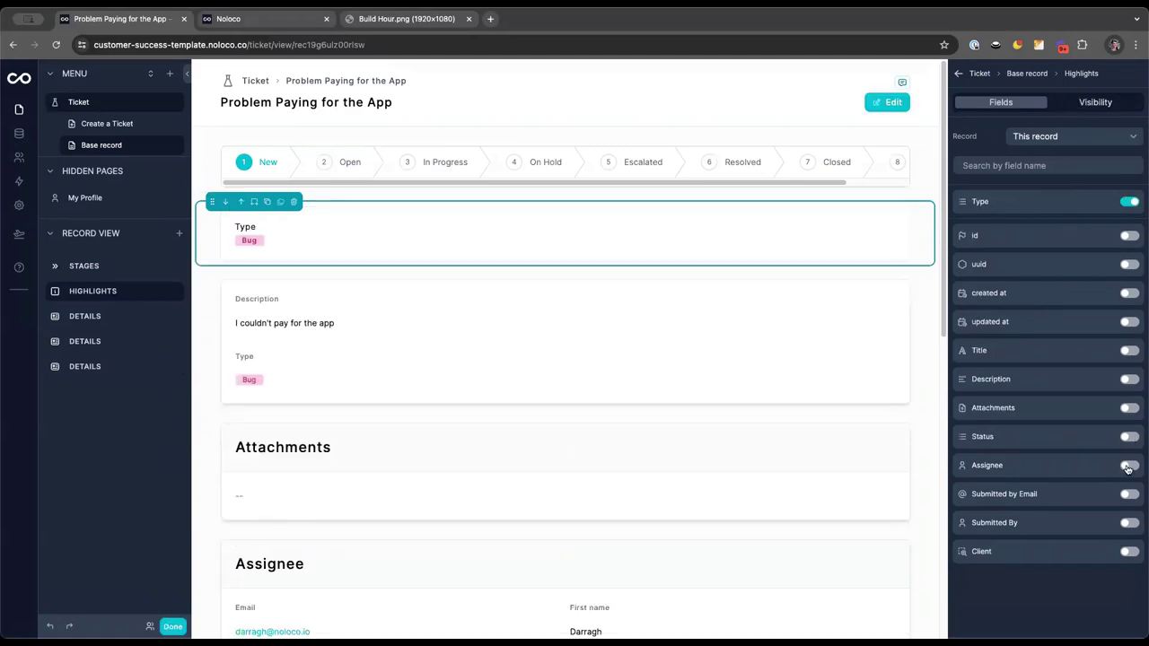
click(1128, 461)
click(1129, 523)
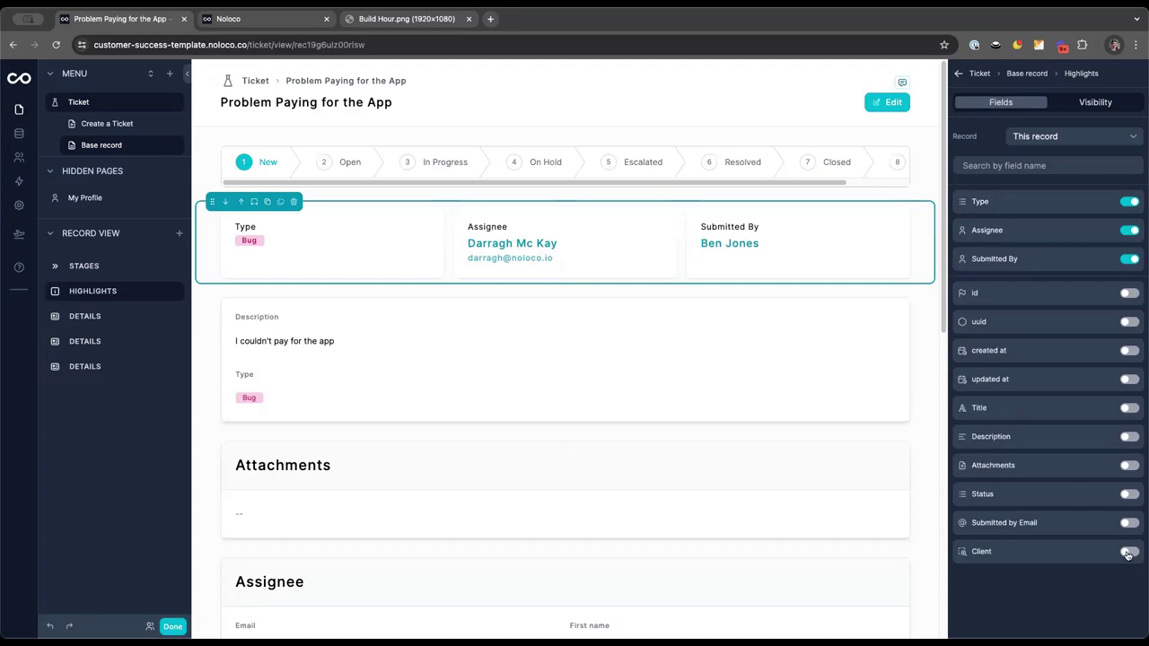
click(1127, 552)
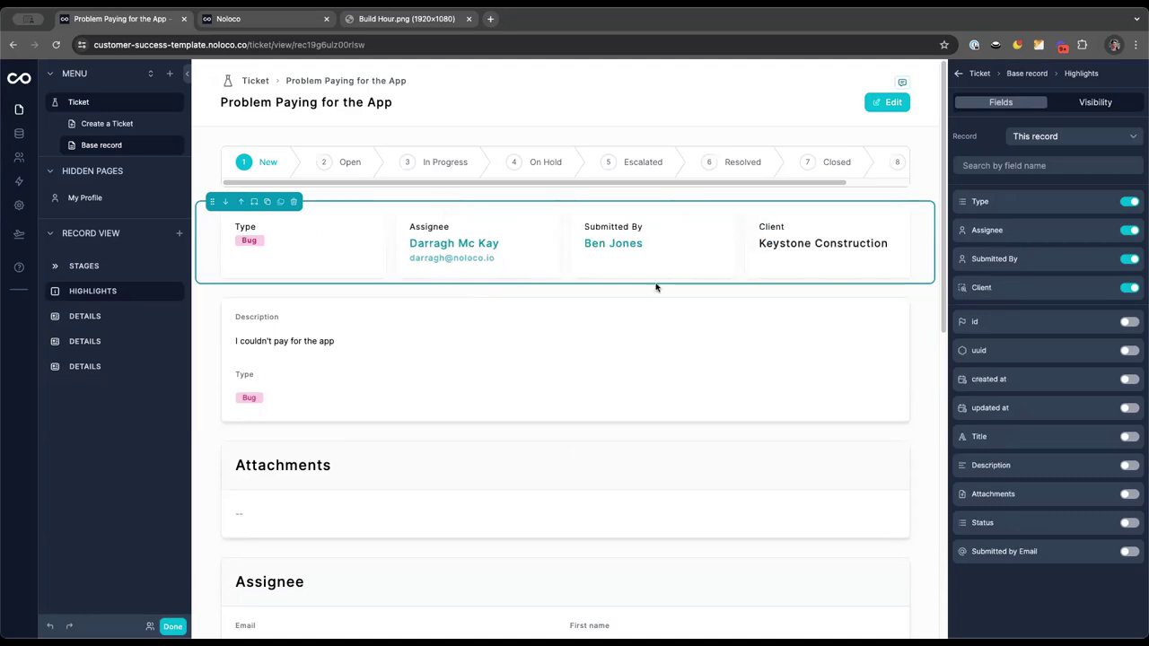
click(534, 387)
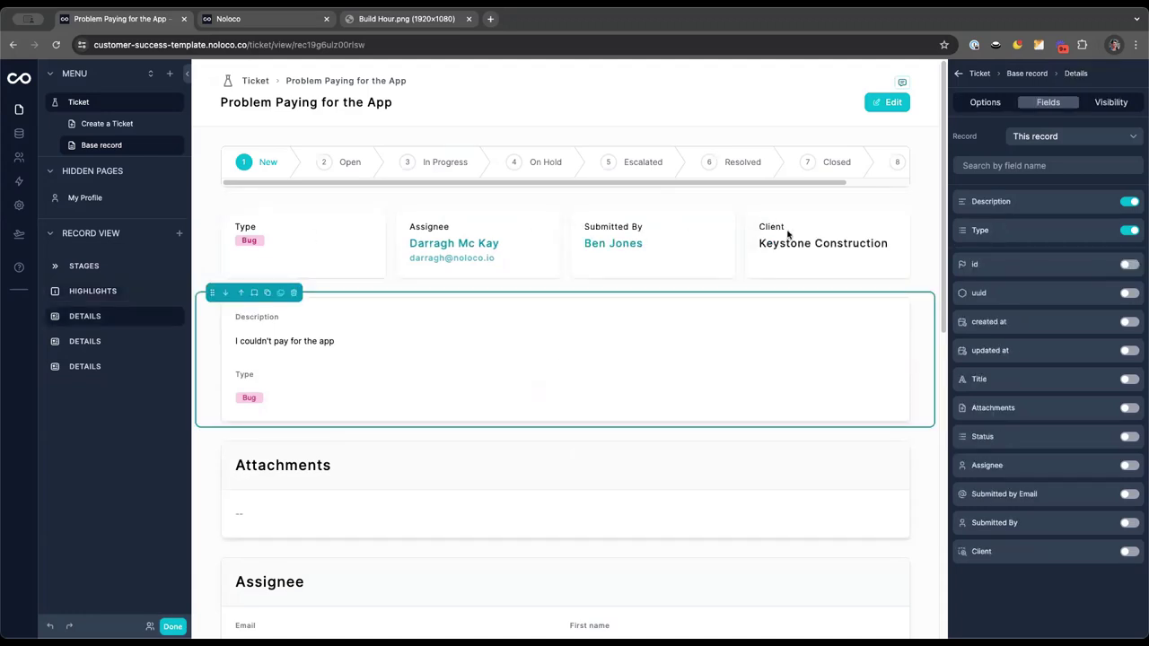
Remove Type from the details block and switch off the page's Show edit button
click(1131, 232)
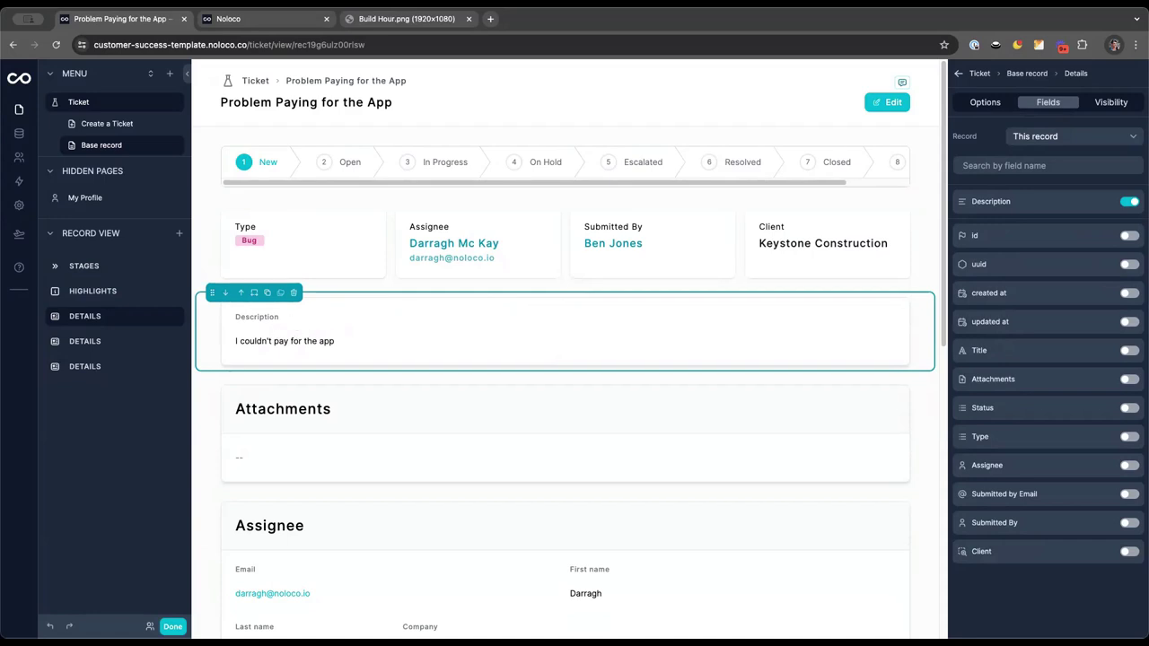
click(723, 72)
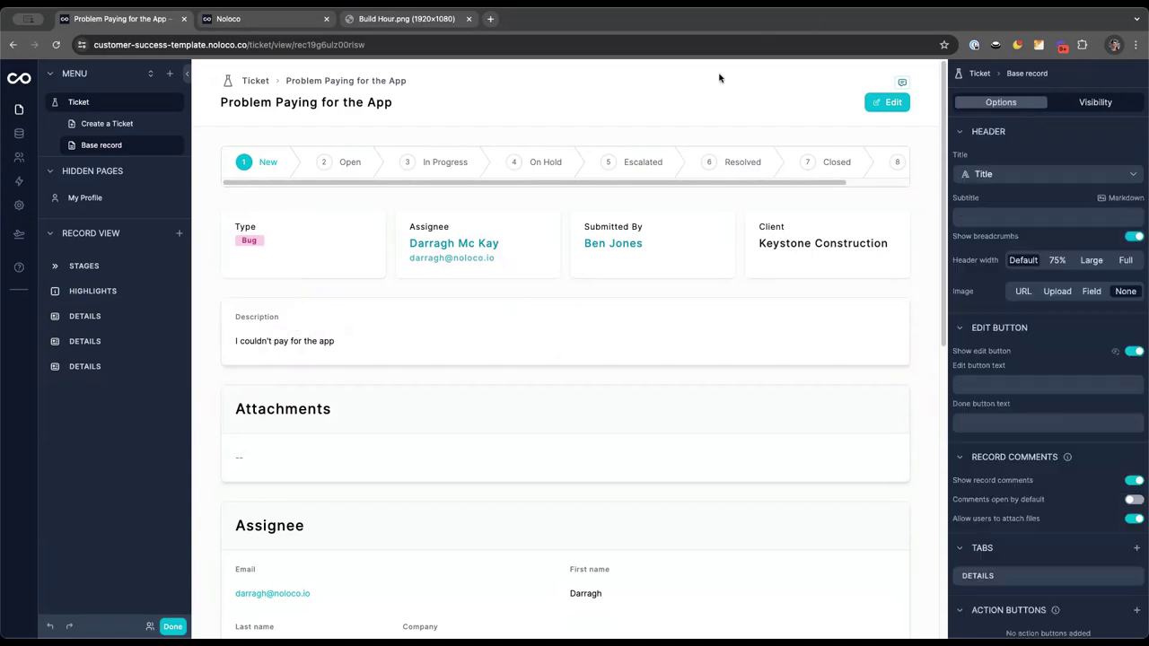
click(1134, 352)
click(507, 342)
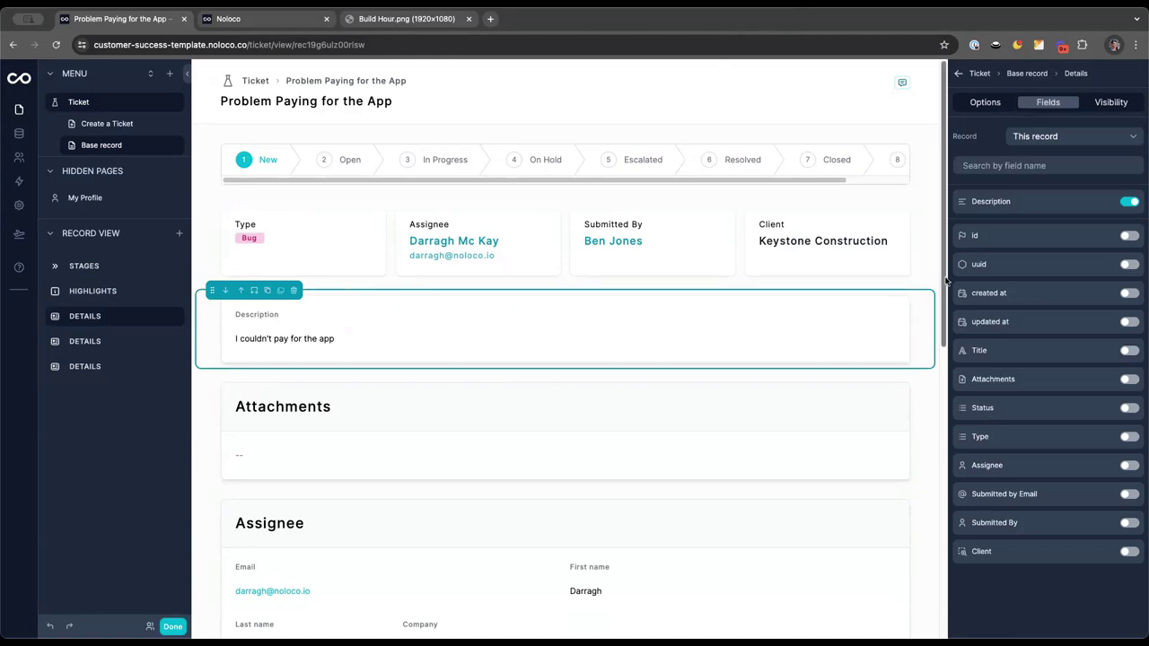
Add an action button labelled Edit to the description block
click(993, 103)
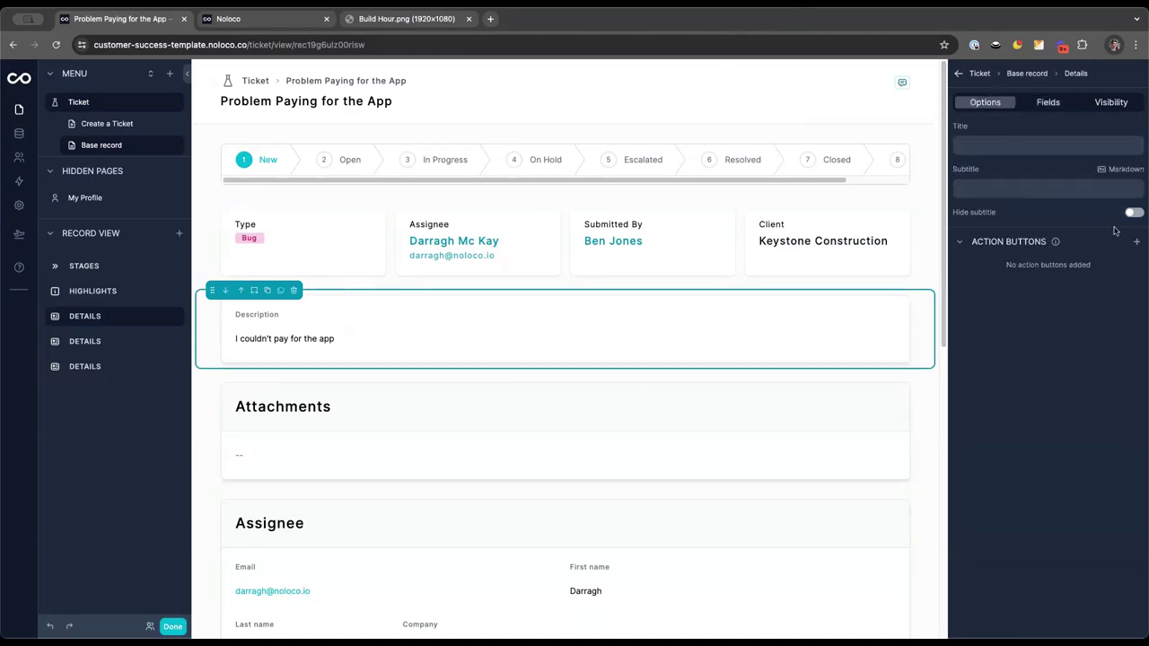
click(1137, 242)
click(1135, 269)
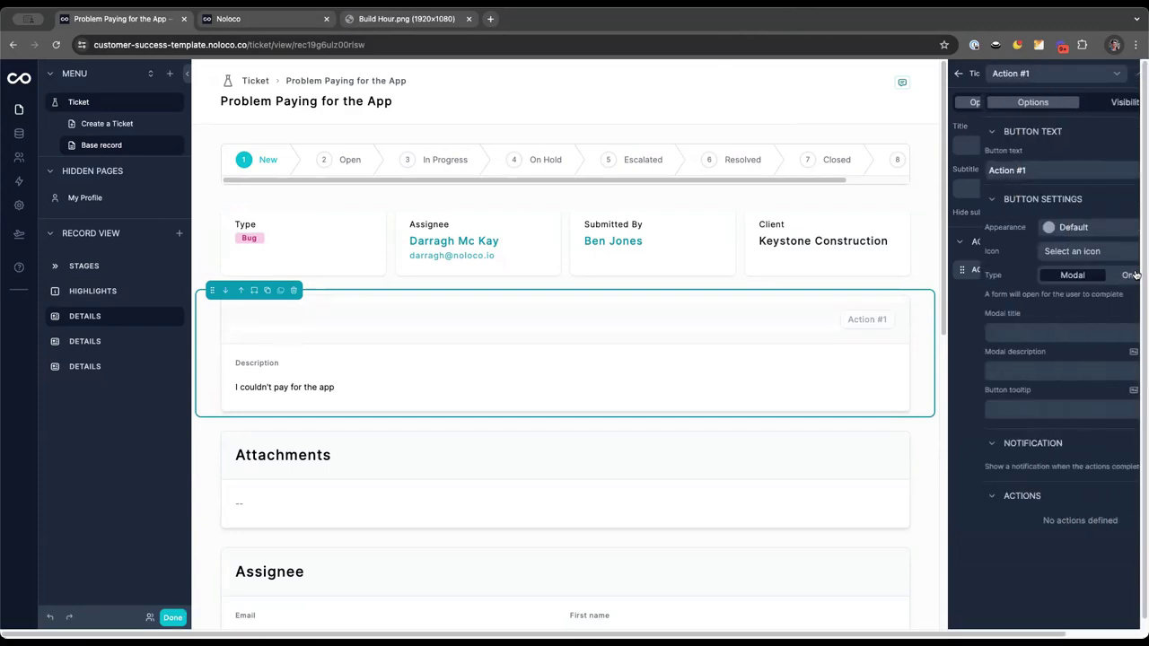
key(super+a)
text(E)
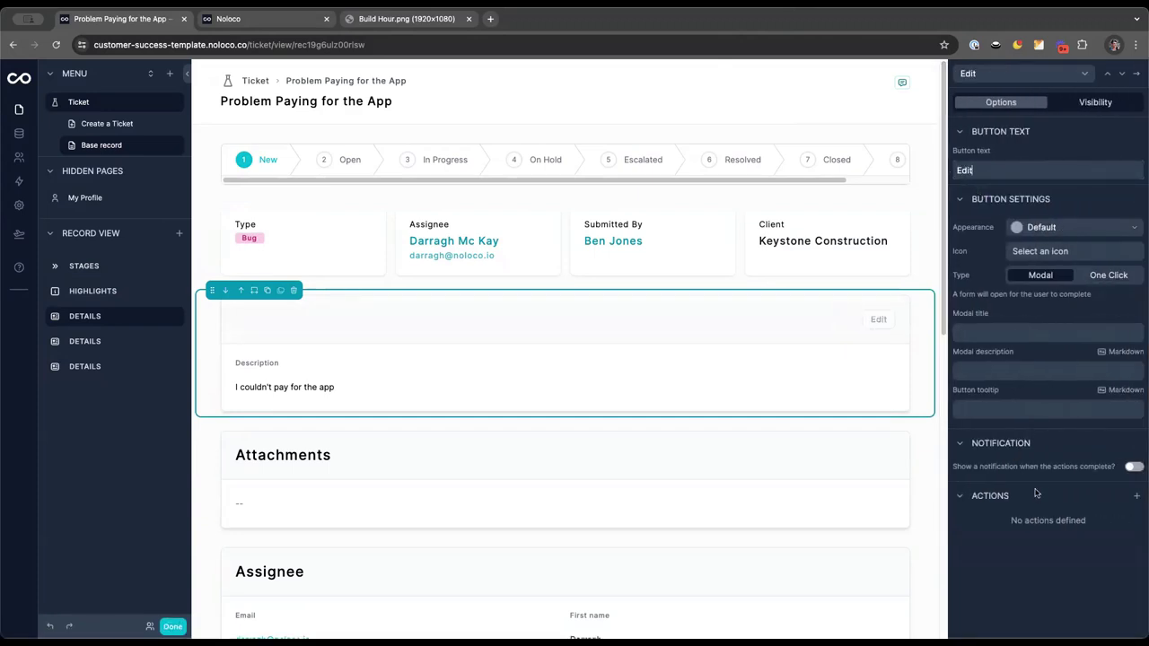
Give the Edit button an Update a record action covering Title, Description and Assignee
click(1133, 498)
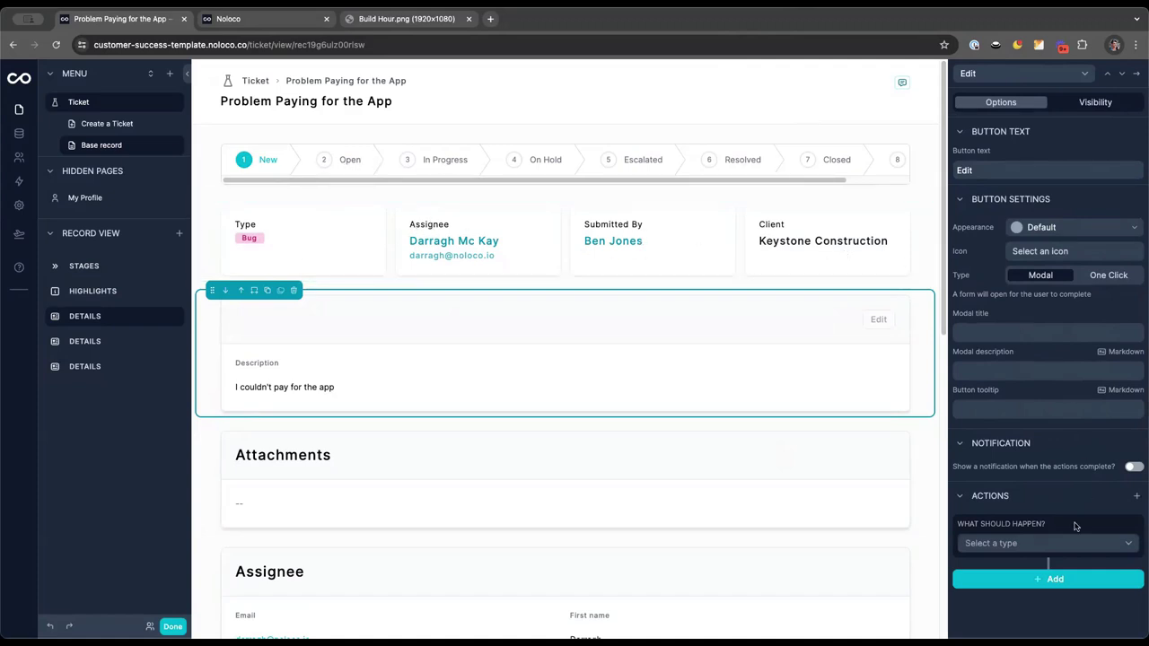
click(1049, 543)
click(1025, 393)
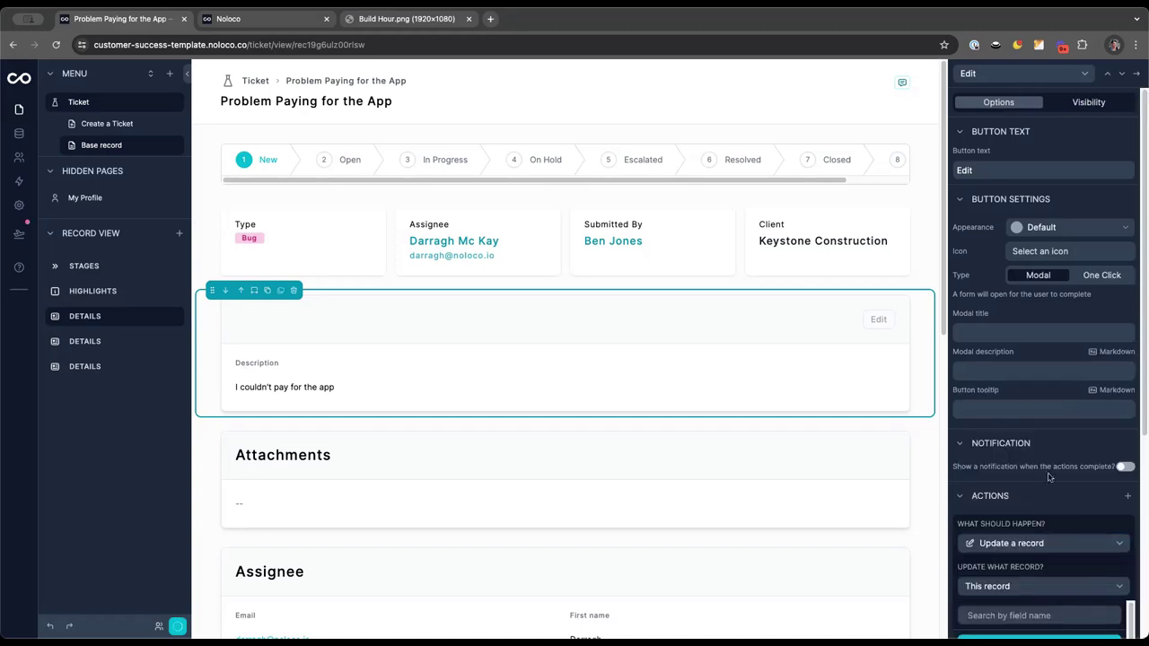
scroll(1058, 520, down, 1)
scroll(1059, 539, down, 5)
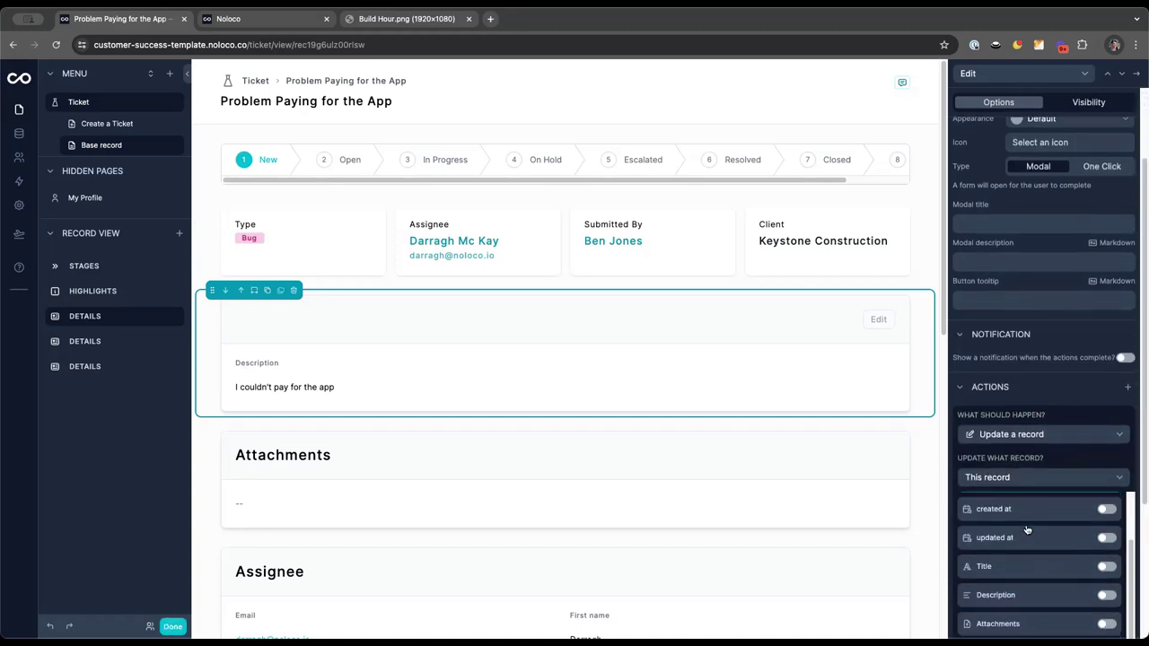
click(1107, 568)
click(1108, 601)
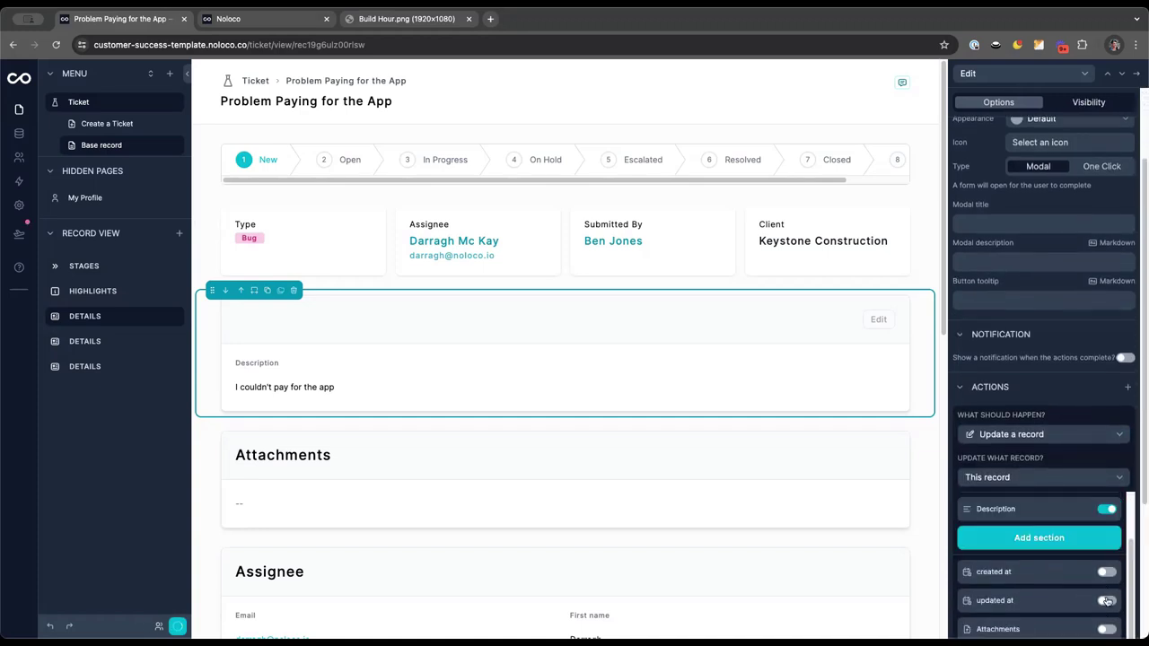
scroll(1107, 602, down, 4)
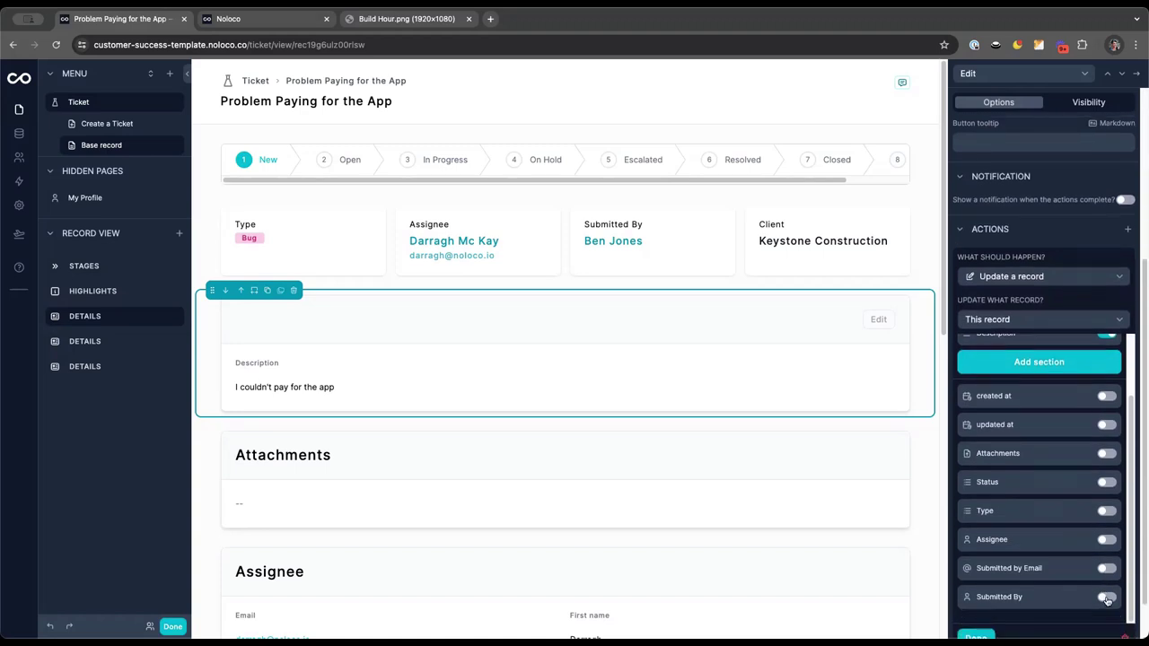
click(1107, 542)
scroll(1073, 512, up, 5)
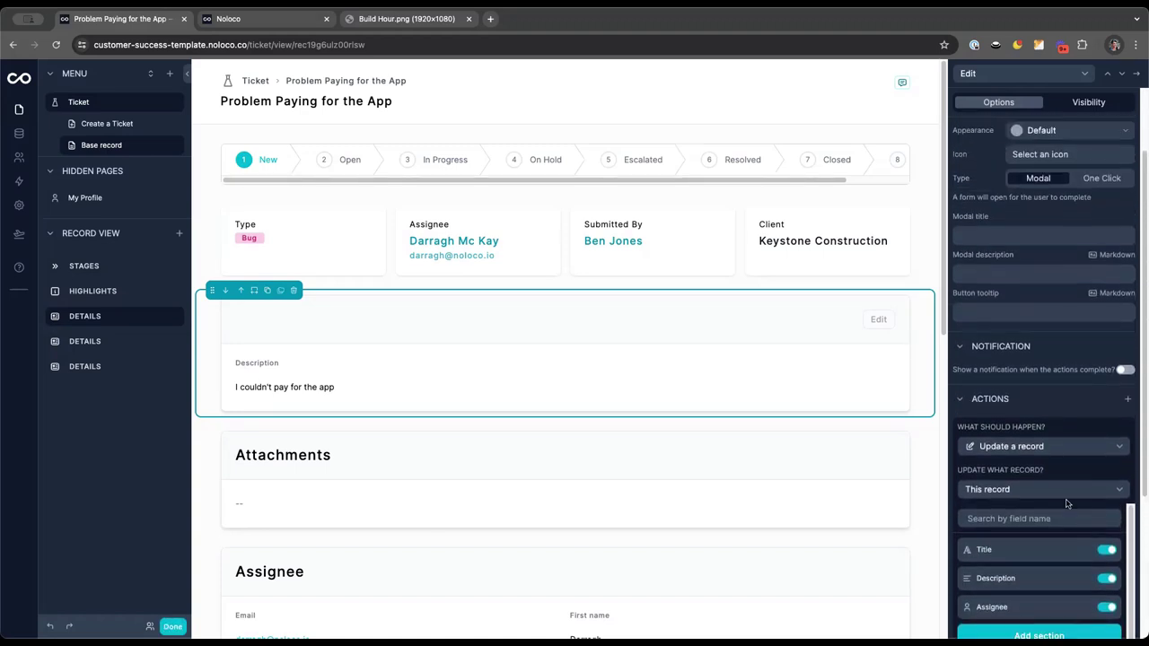
Set the update form's modal title to 'Update {Title}'
click(994, 238)
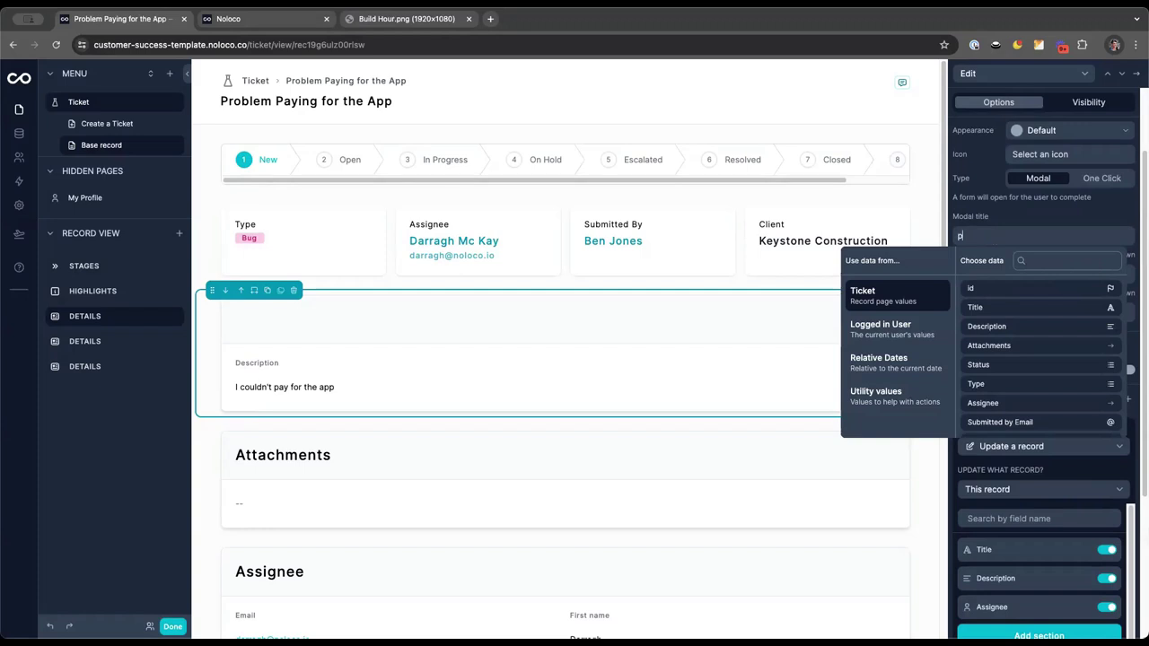
text(Update t)
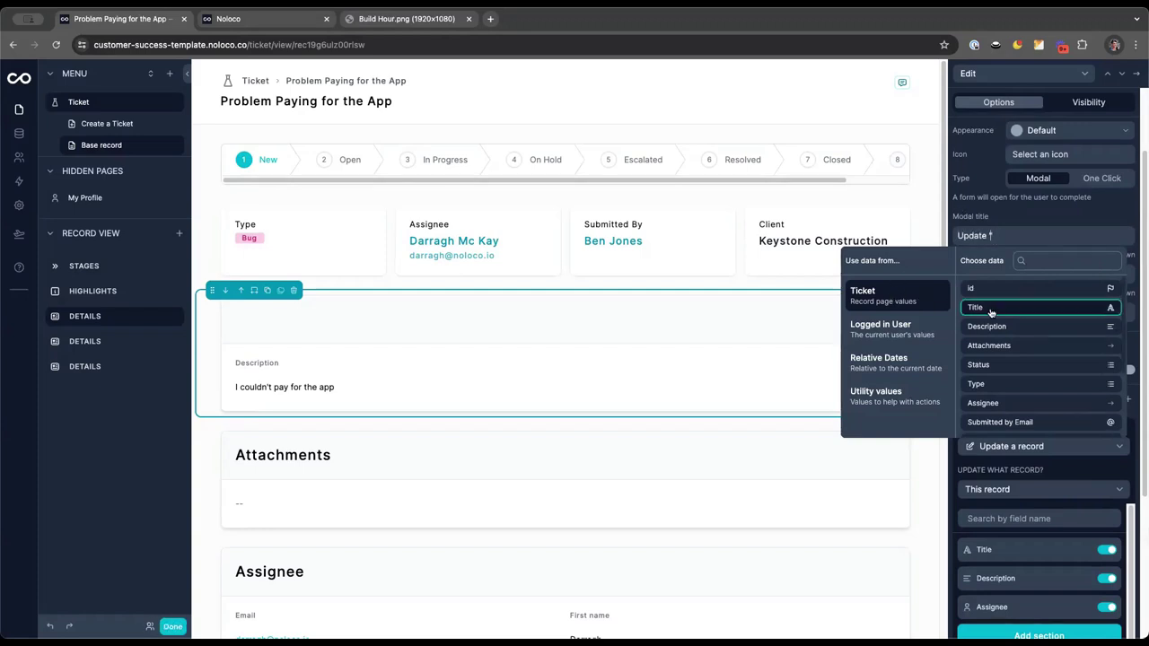
click(991, 309)
click(1049, 220)
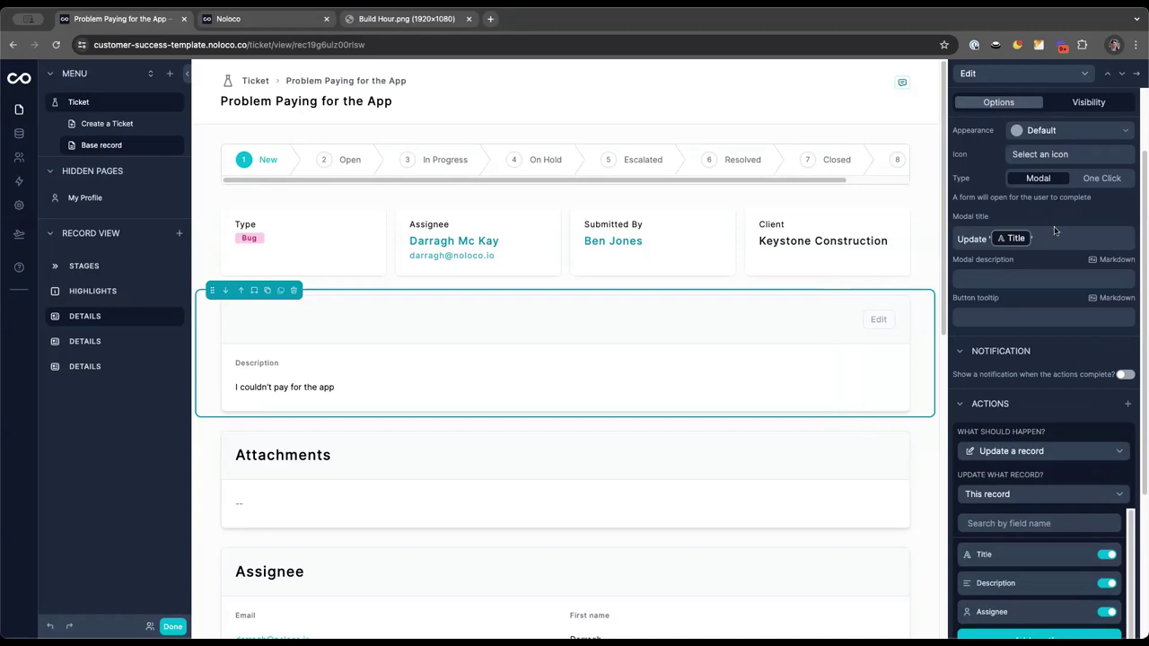
scroll(1023, 411, down, 4)
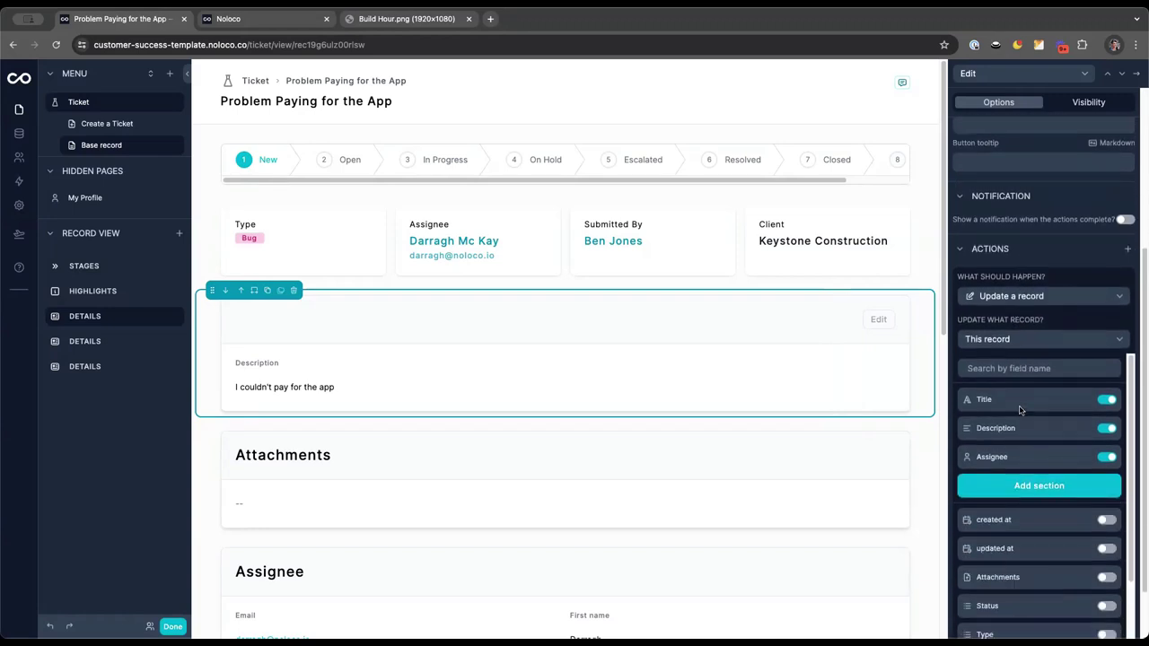
Add a Client-based filter to the Assignee field's options
click(1084, 458)
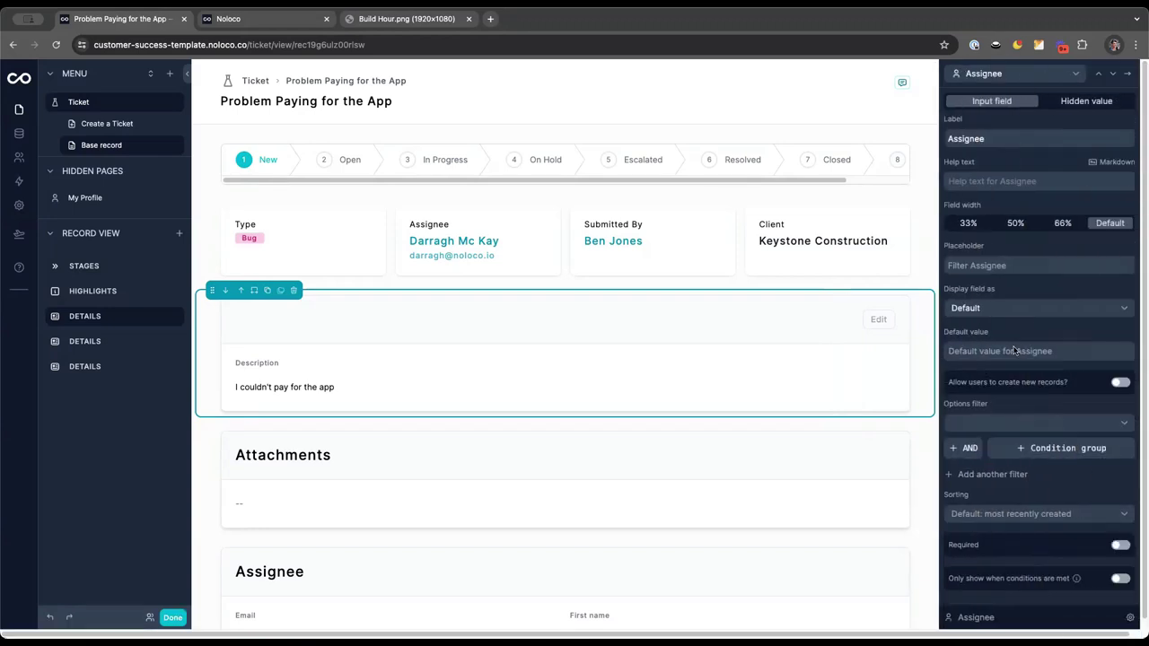
click(1017, 474)
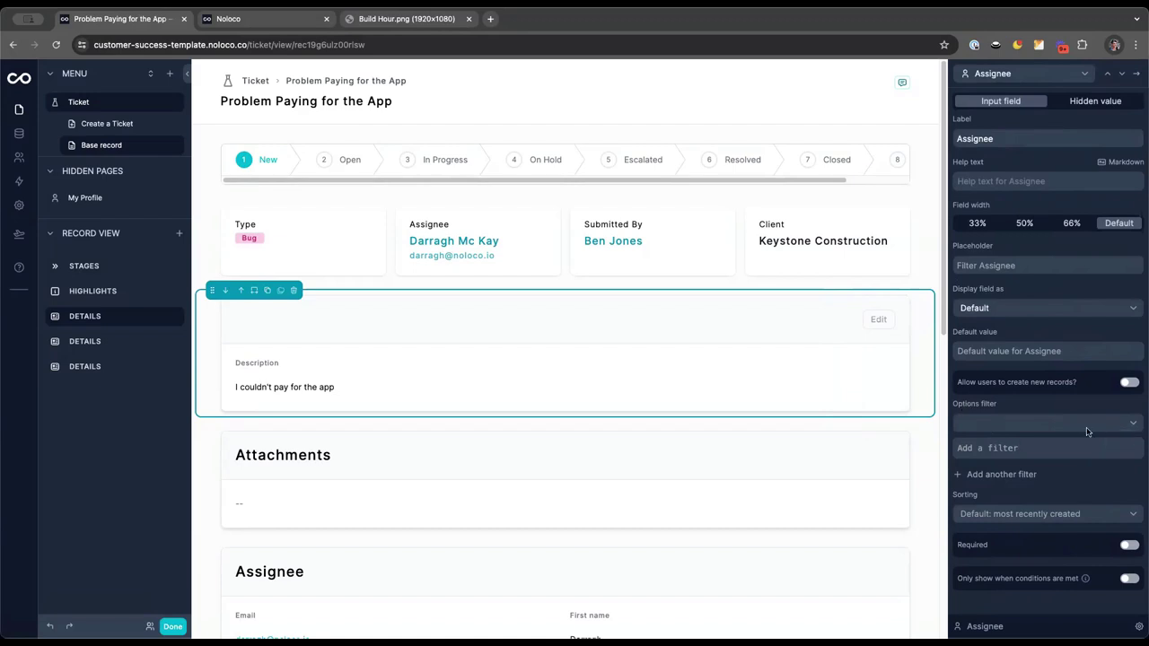
click(1114, 440)
click(817, 430)
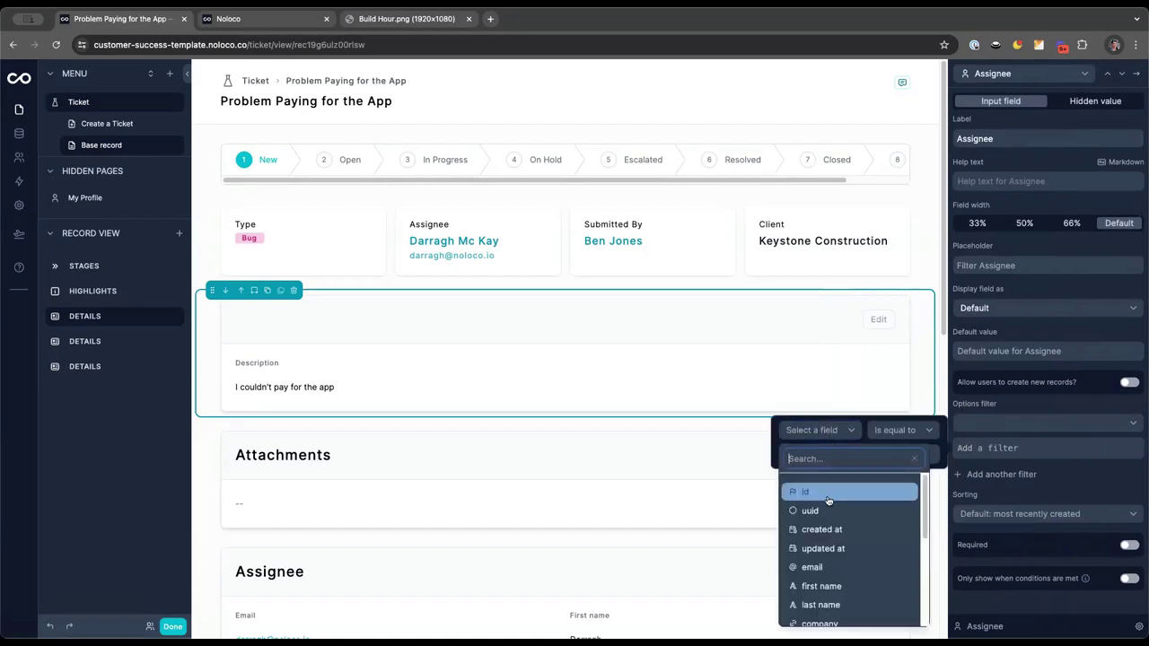
scroll(832, 538, down, 1)
scroll(832, 557, down, 5)
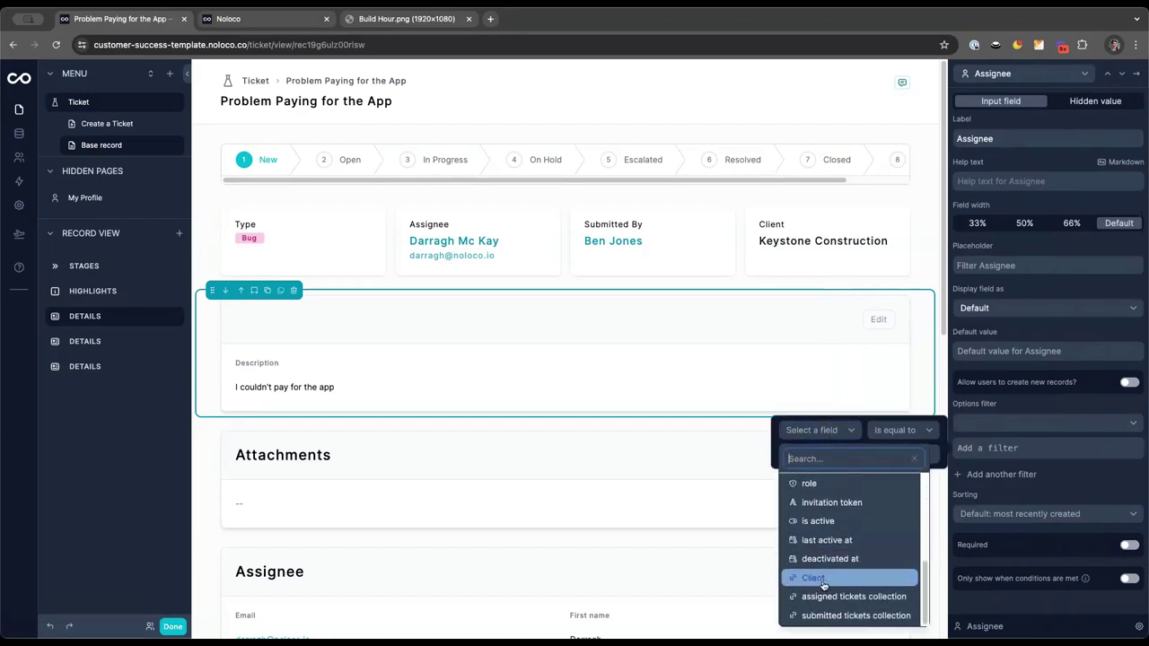
click(812, 577)
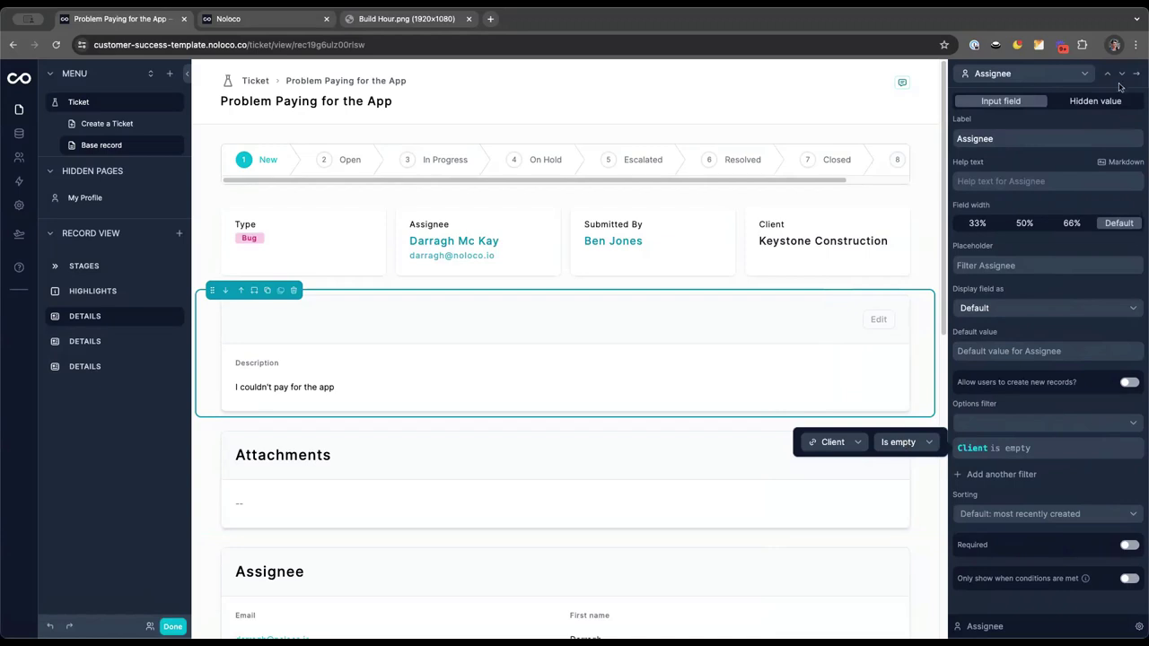
Display the Description field as a rich text editor
click(1108, 76)
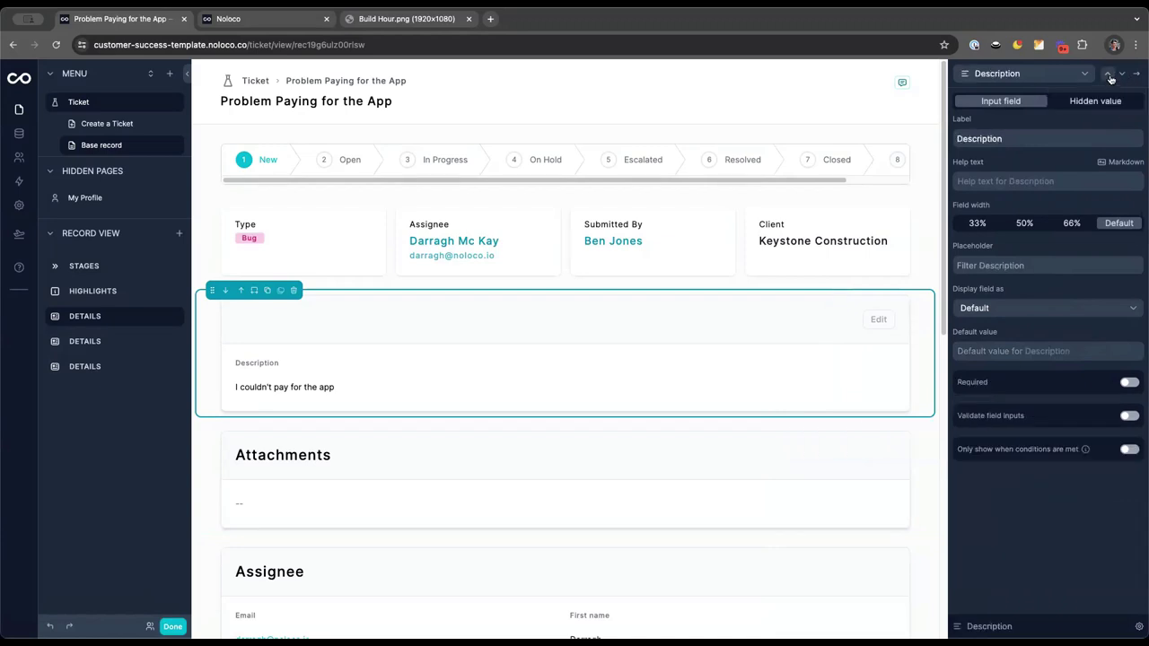
click(995, 309)
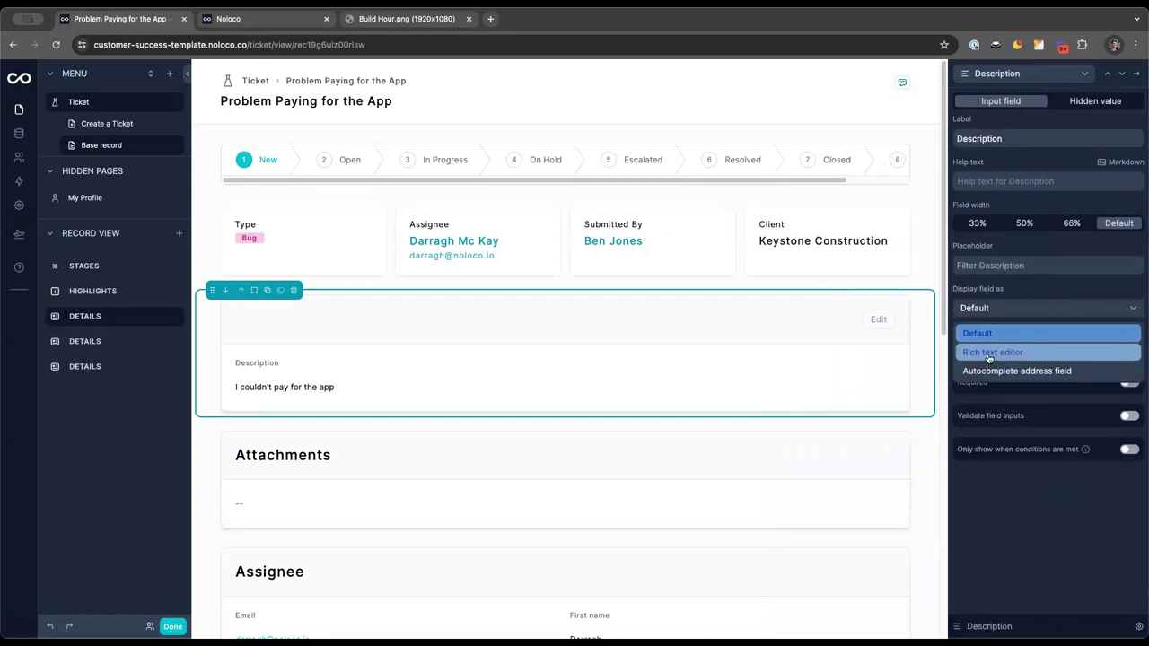
click(989, 356)
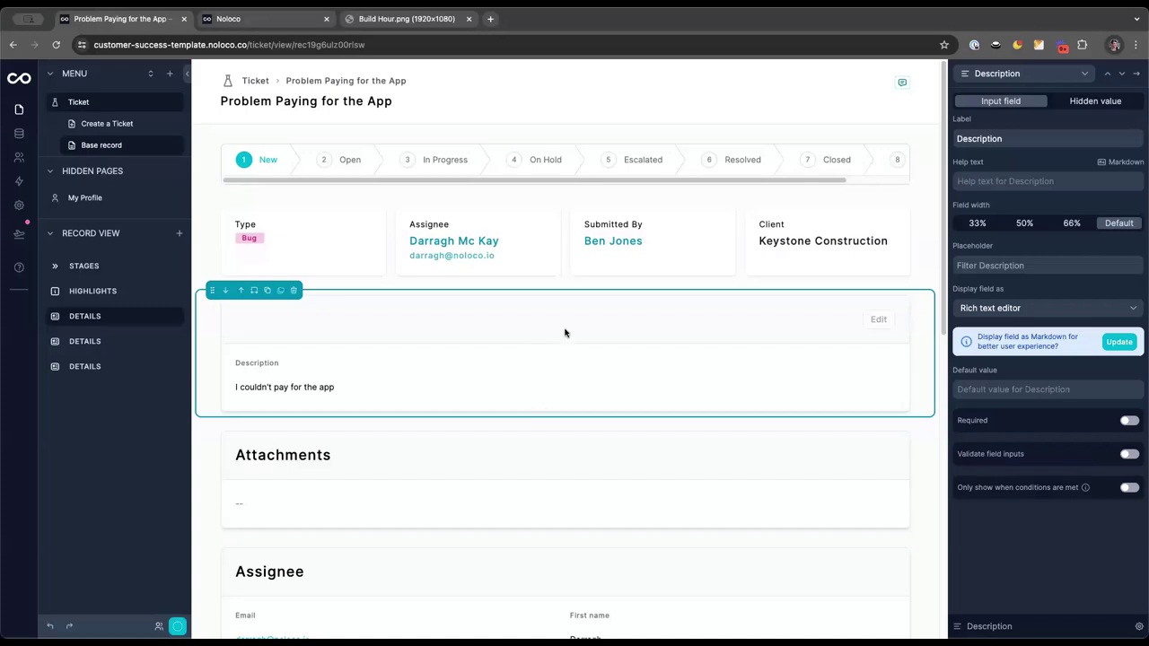
click(1136, 74)
scroll(1028, 254, up, 2)
scroll(1028, 254, up, 2)
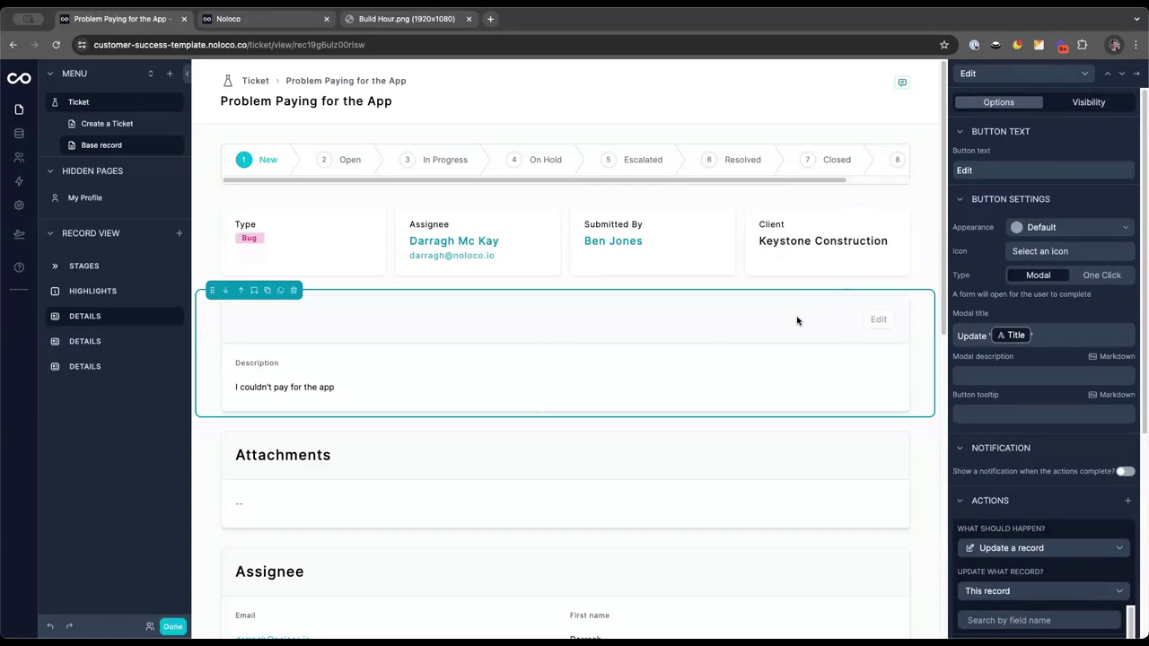
Title the details section 'Ticket Details'
click(1137, 72)
click(1019, 146)
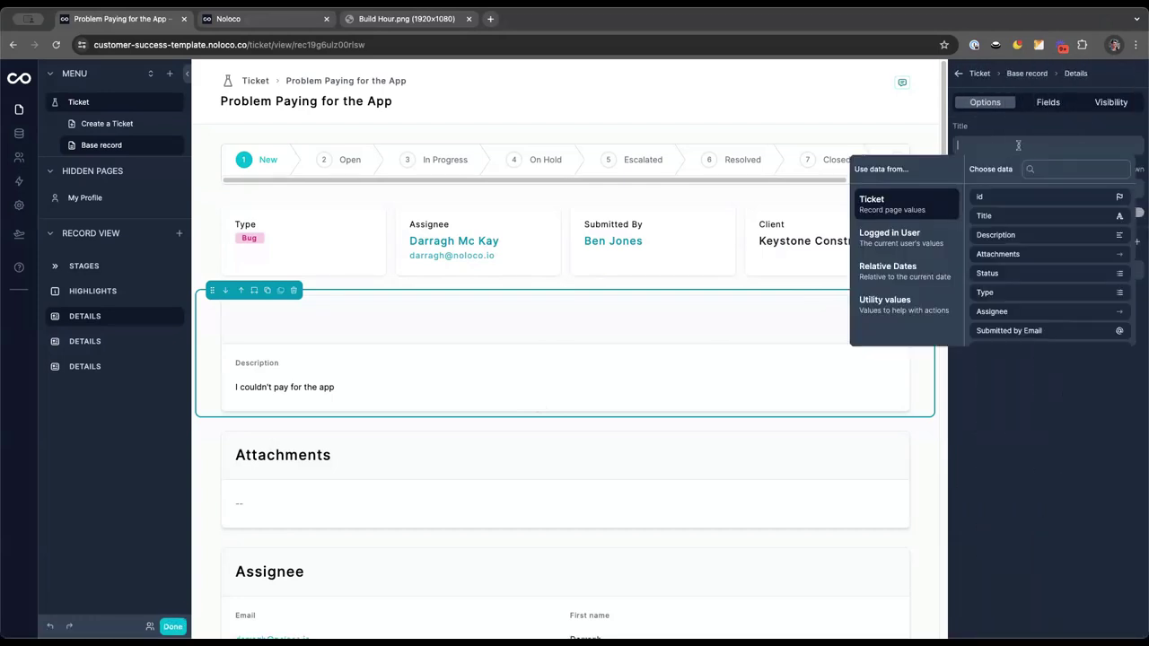
text(Details)
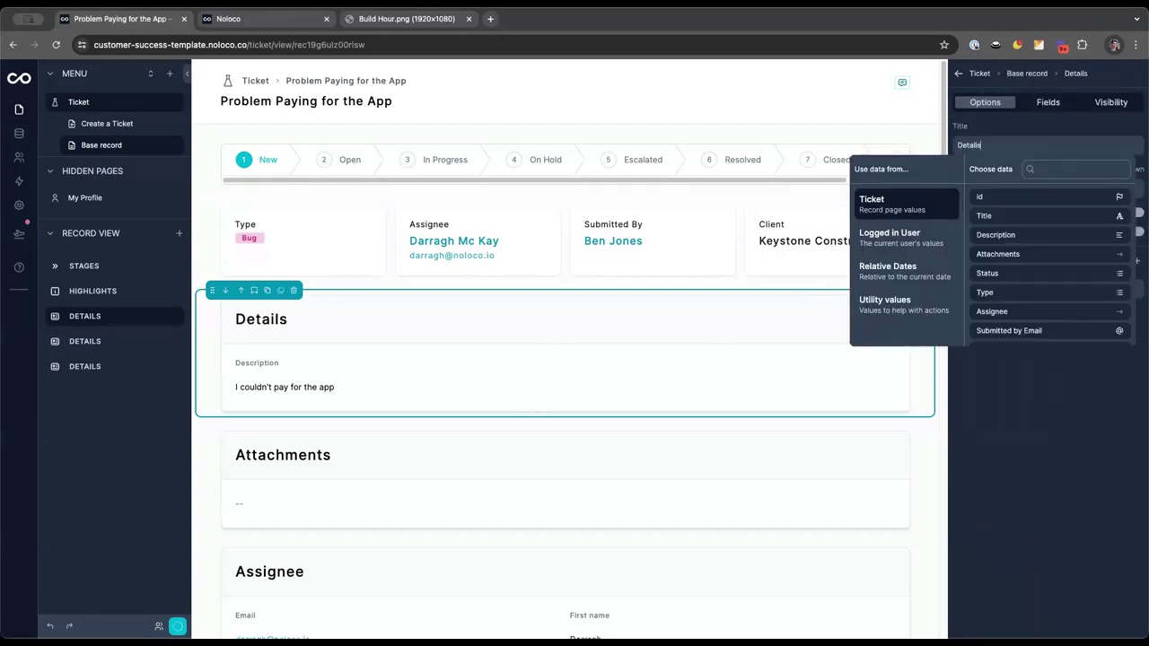
text(Ticket)
click(597, 323)
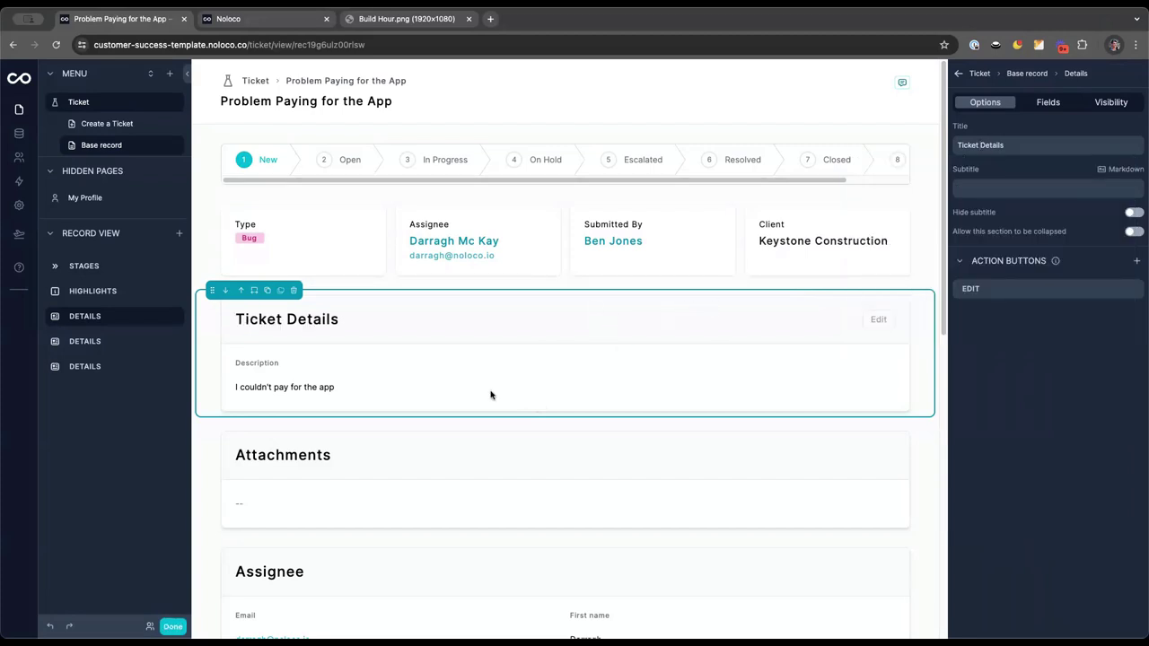
On the live page, edit Ticket Details to append a bold 'I had to reload!' line and confirm
click(172, 627)
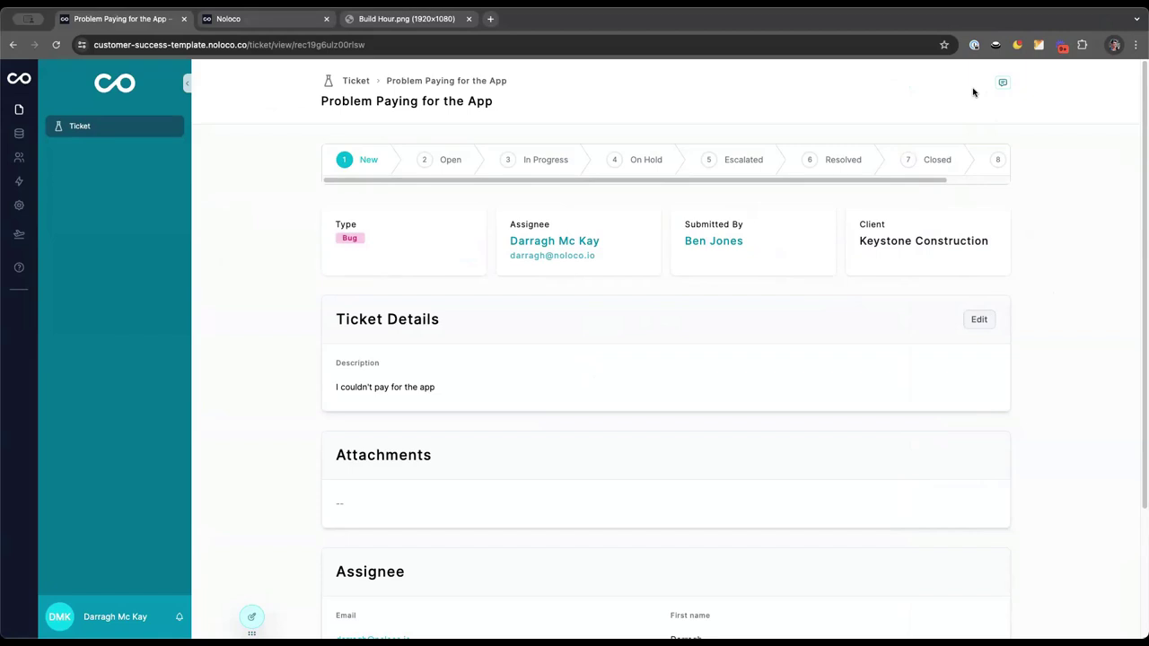
click(984, 325)
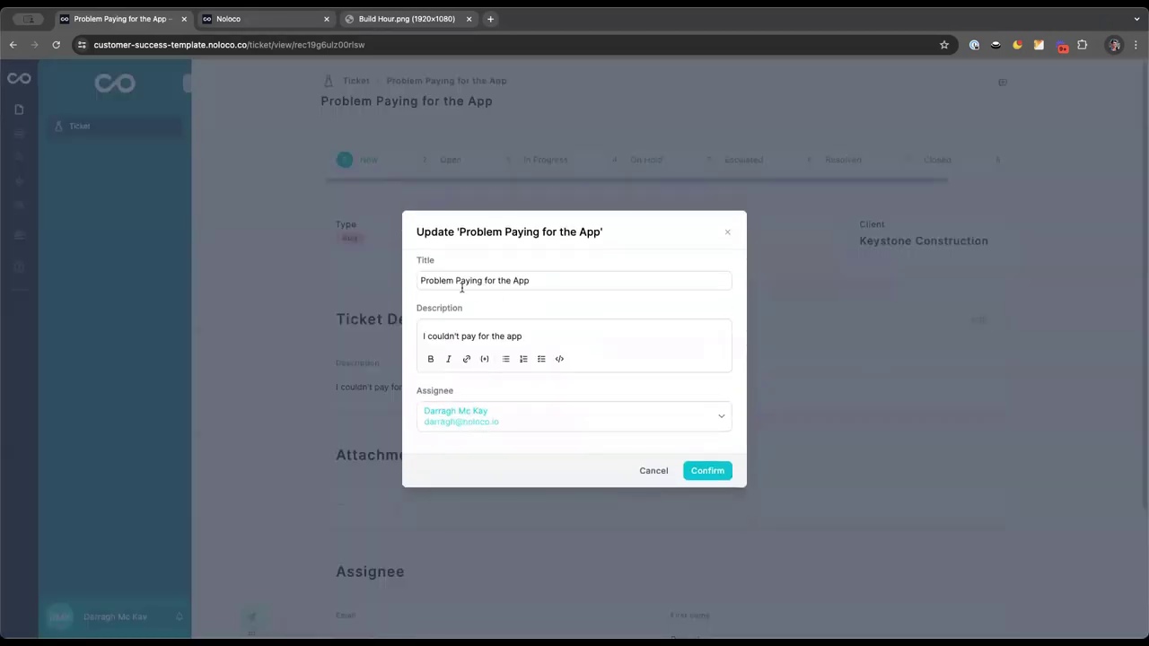
key(Return)
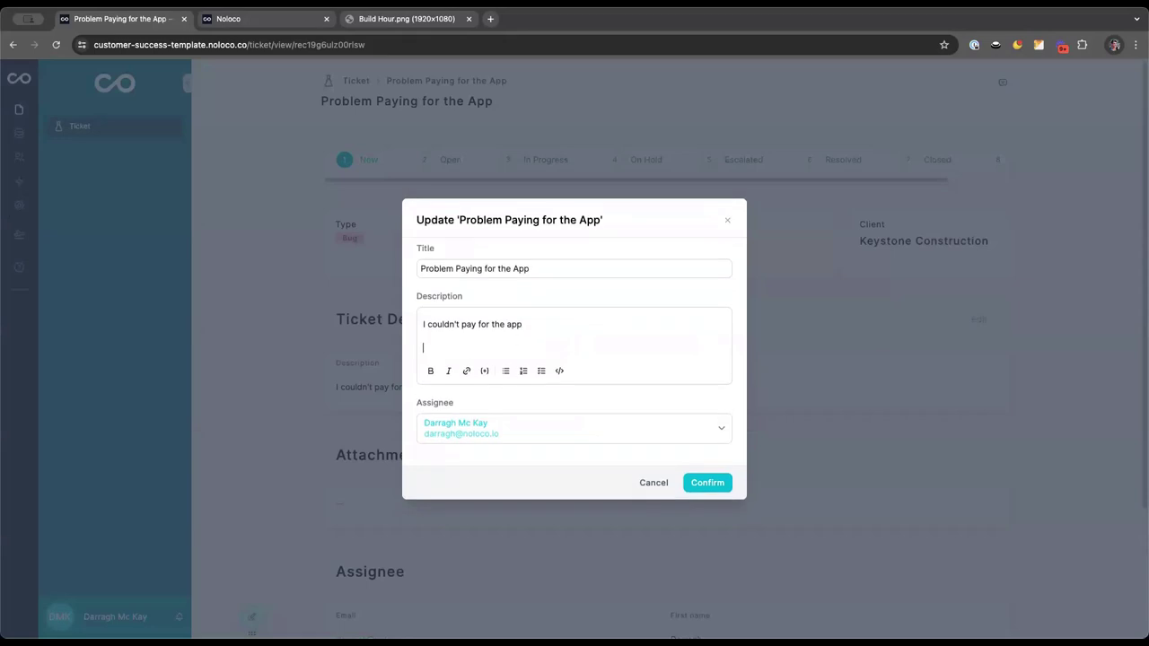
click(431, 368)
text(I had to reload!)
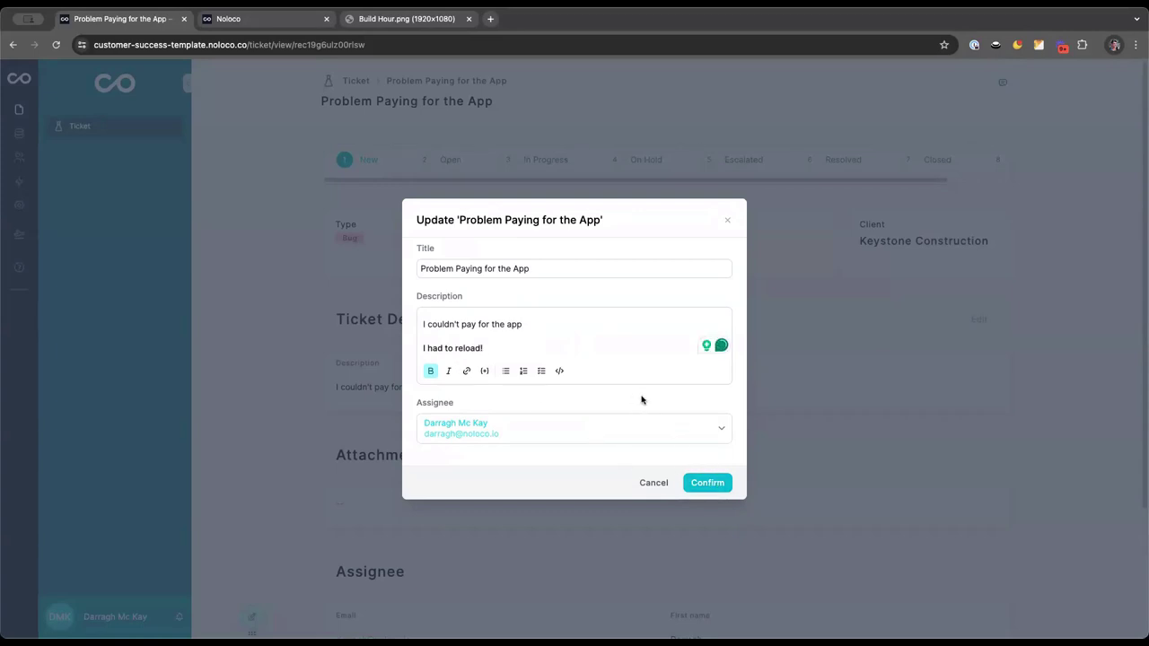
click(705, 486)
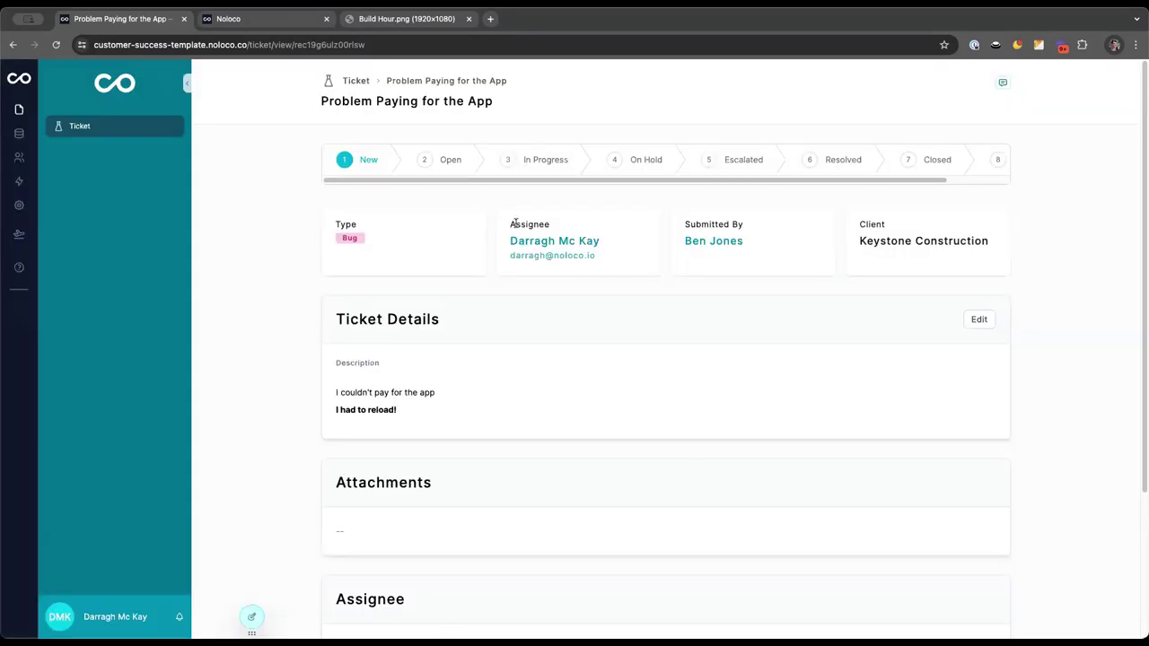
Add a page action button labelled 'Add Attachments'
scroll(610, 333, down, 5)
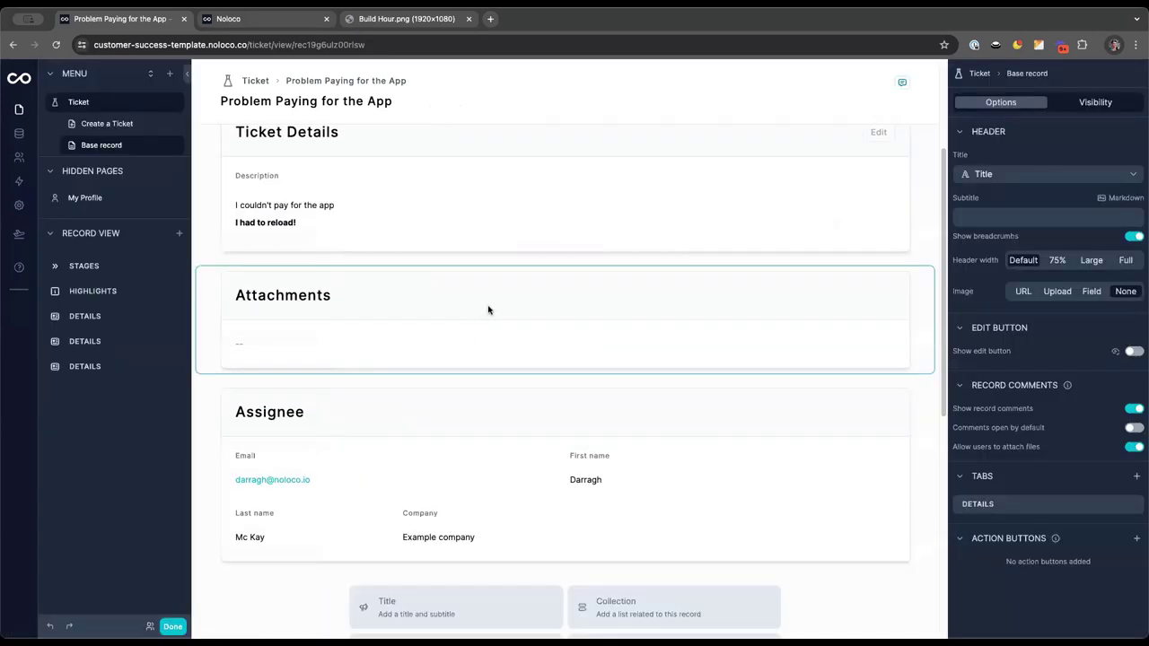
click(1137, 539)
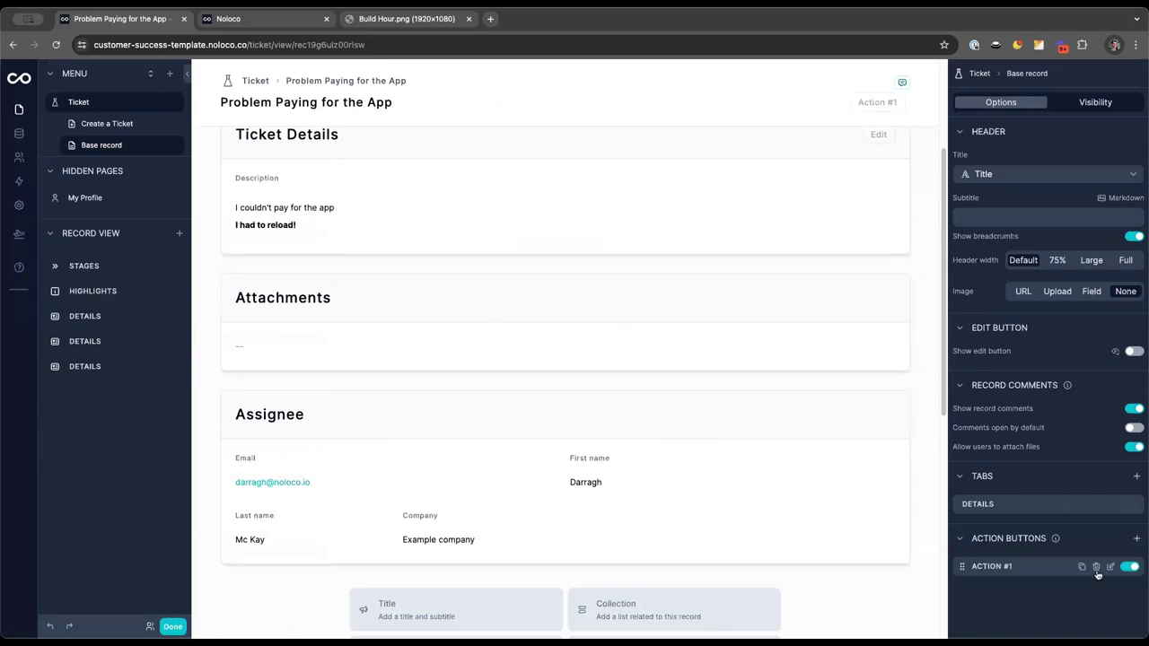
click(1111, 567)
triple_click(1001, 167)
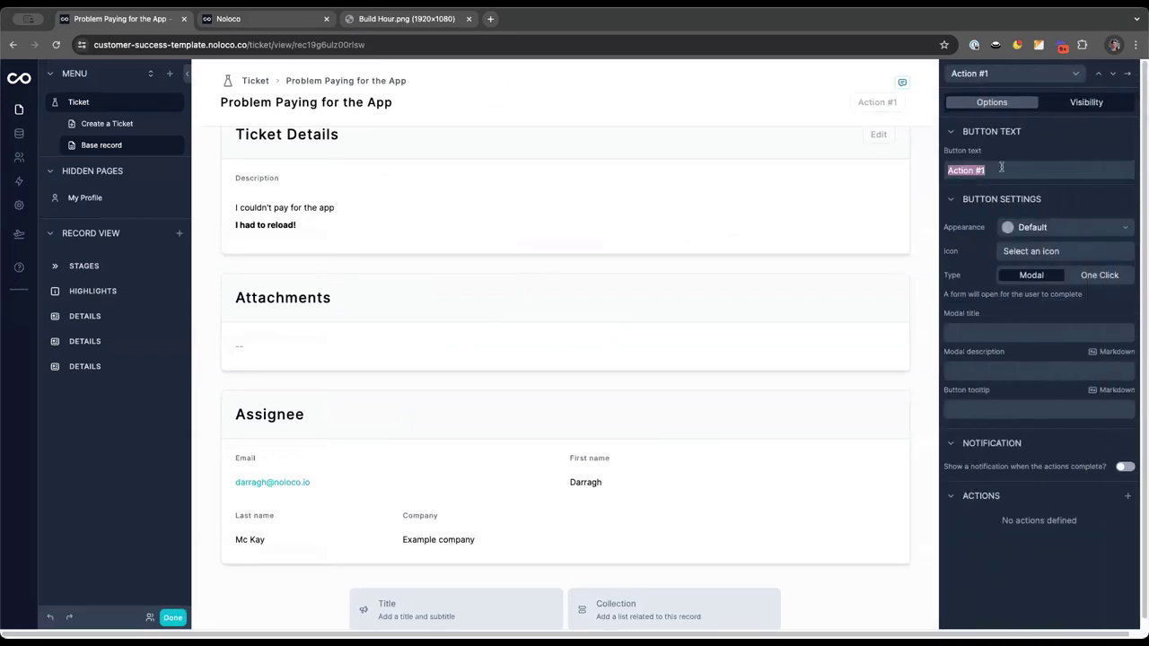
text(Add Att)
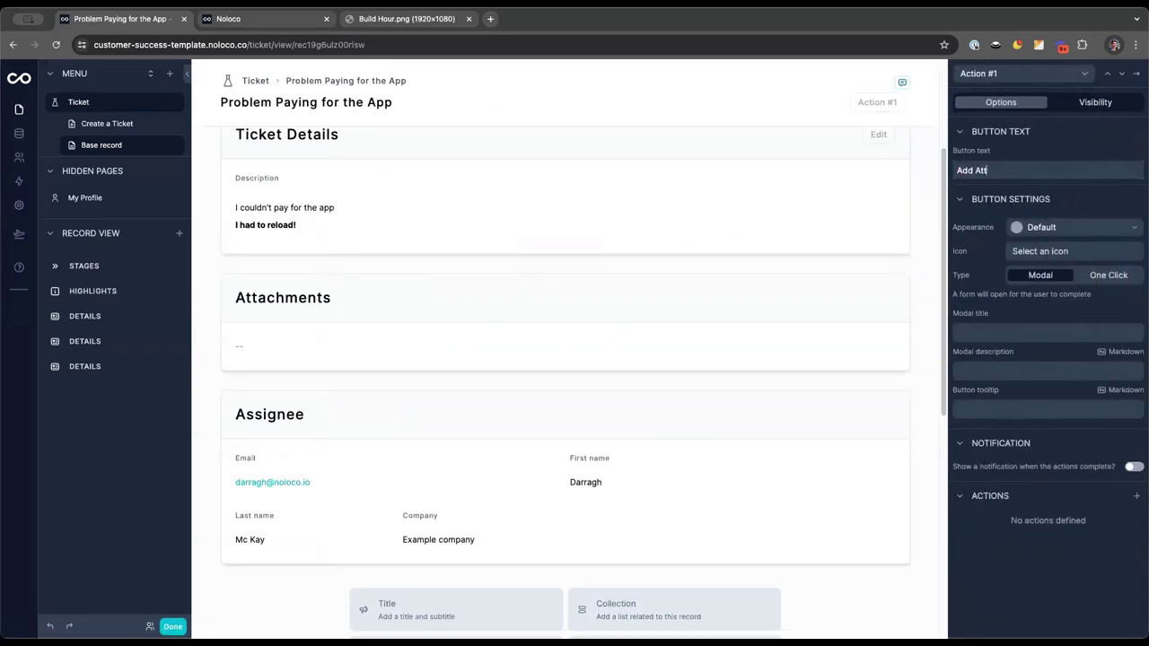
text(achments)
Give it an Update a record action with modal title 'Add or remove attachments'
click(1138, 495)
click(1066, 544)
click(1034, 389)
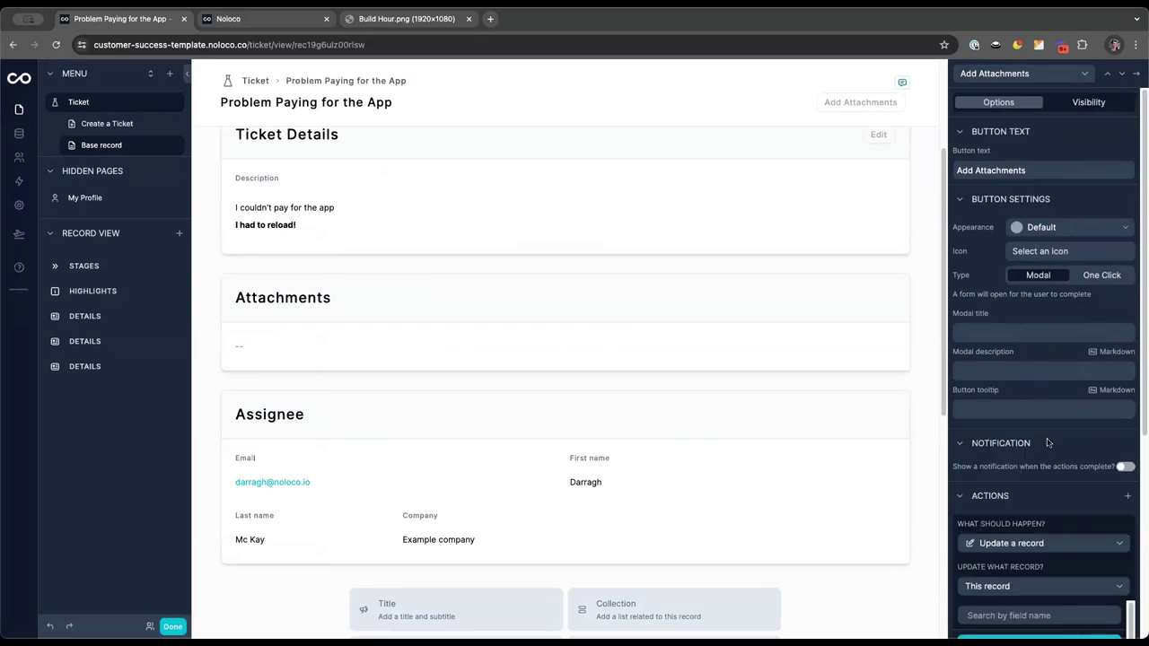
scroll(1058, 572, down, 3)
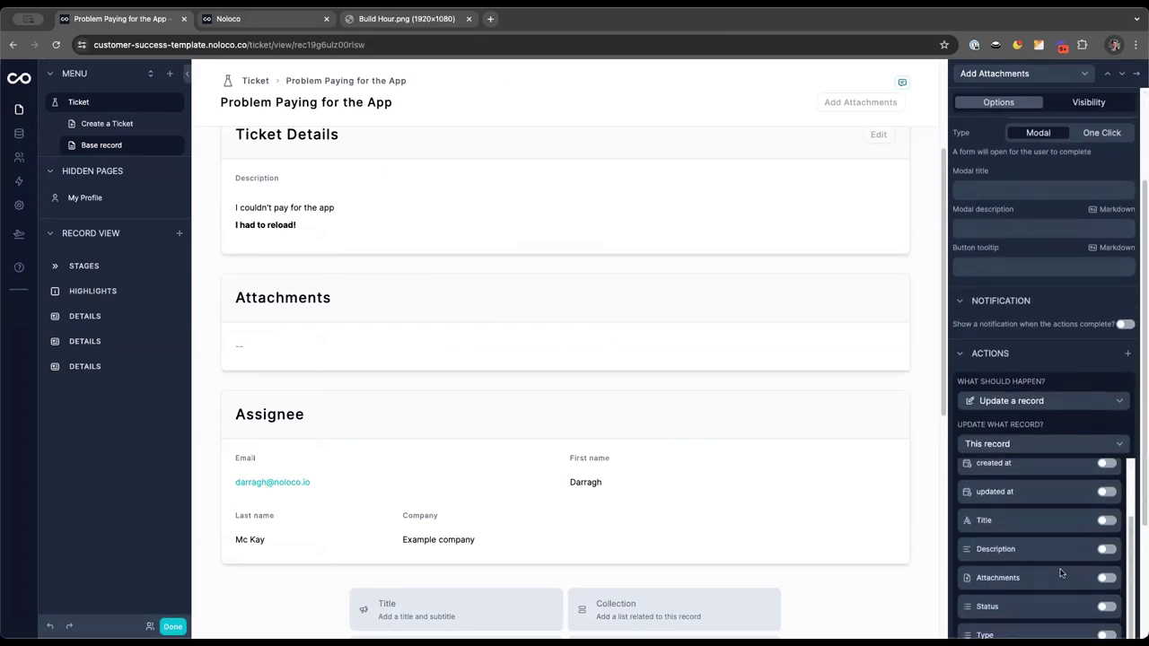
scroll(1056, 525, up, 2)
click(975, 191)
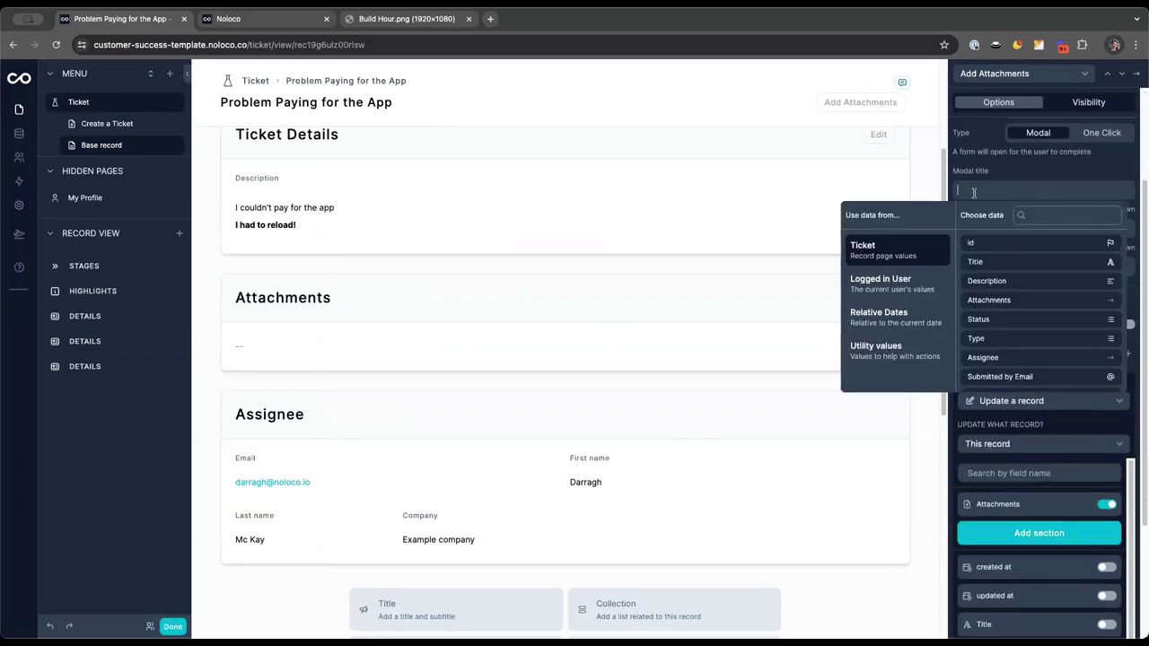
text(Add or remove attachm)
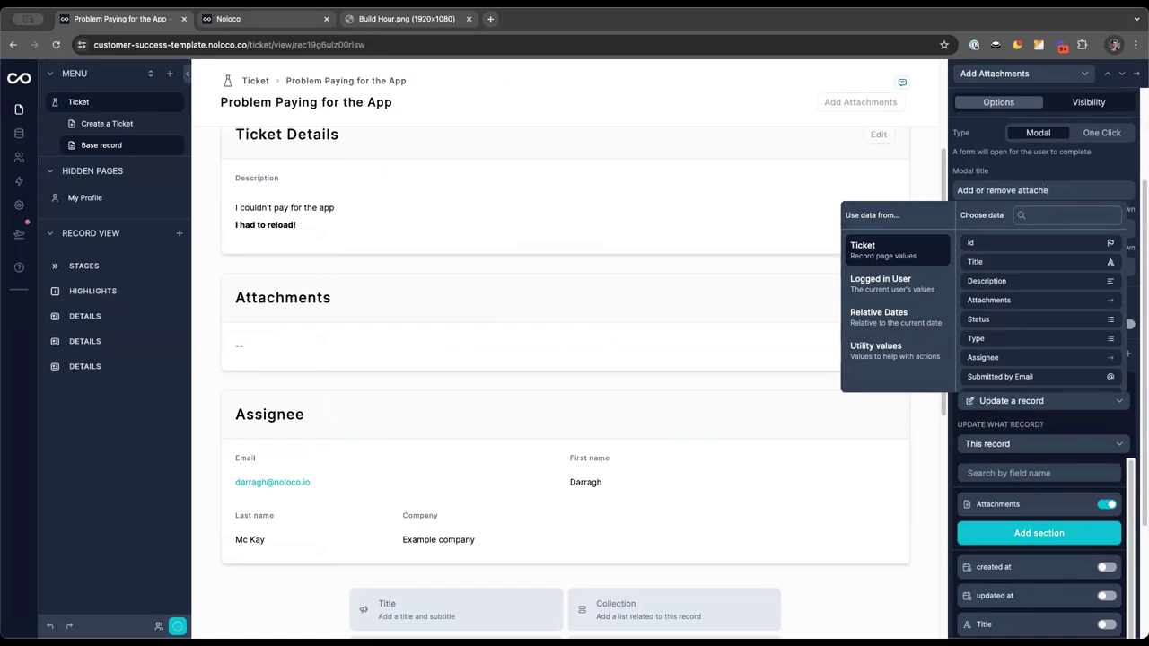
text(ents)
key(Escape)
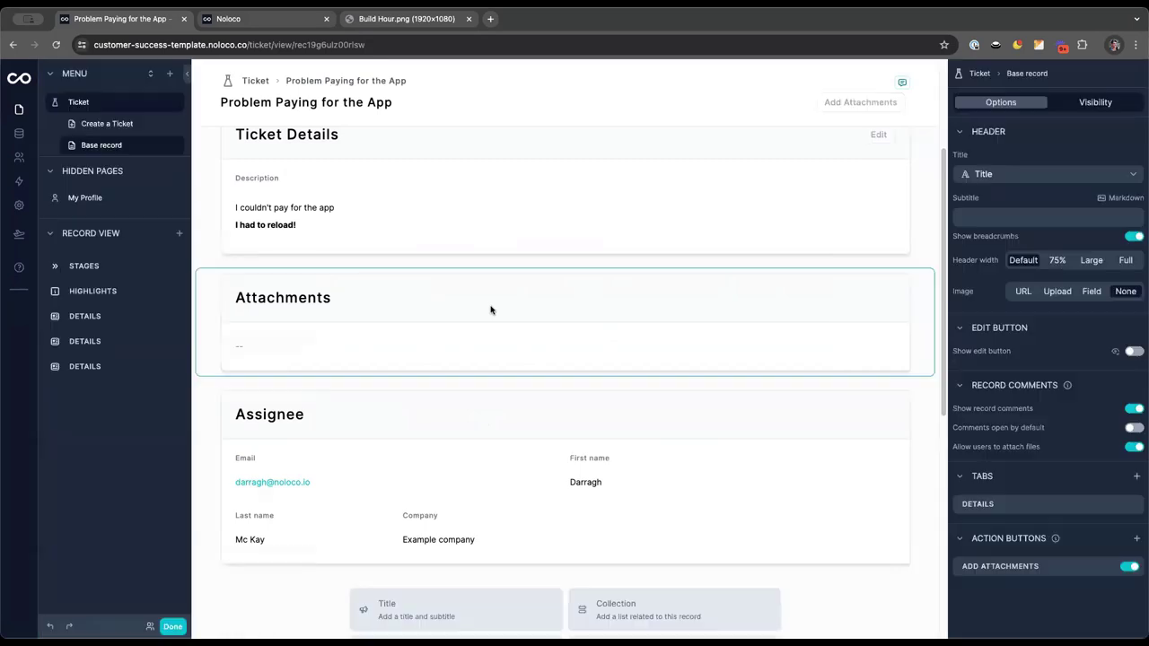
click(485, 310)
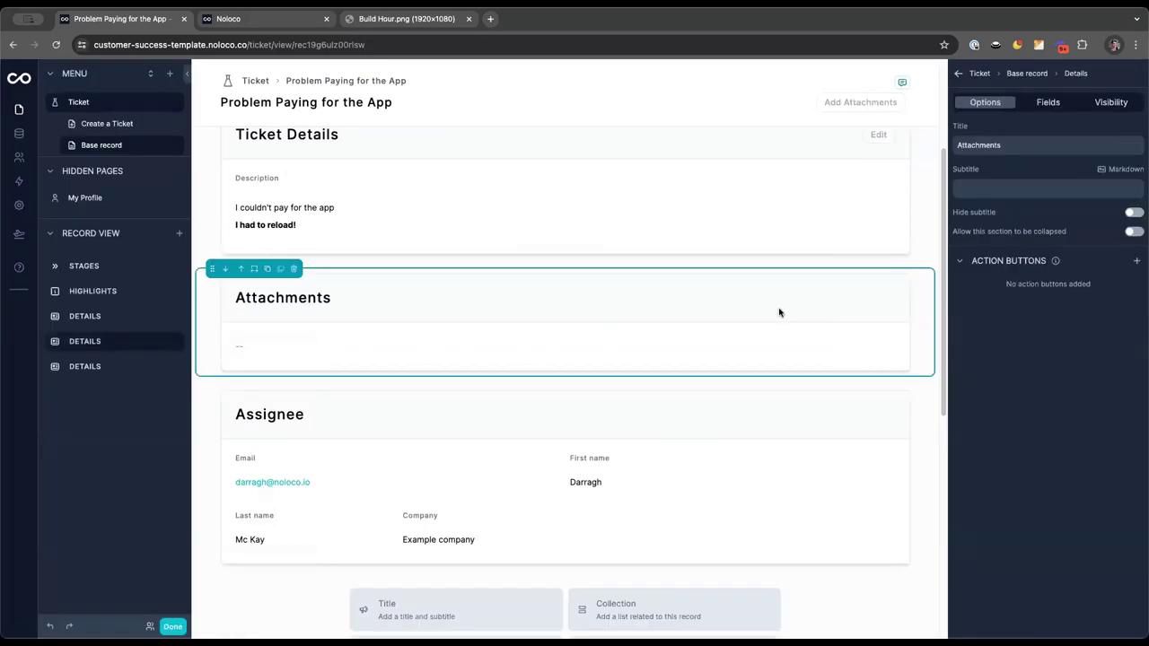
scroll(777, 311, up, 4)
click(776, 101)
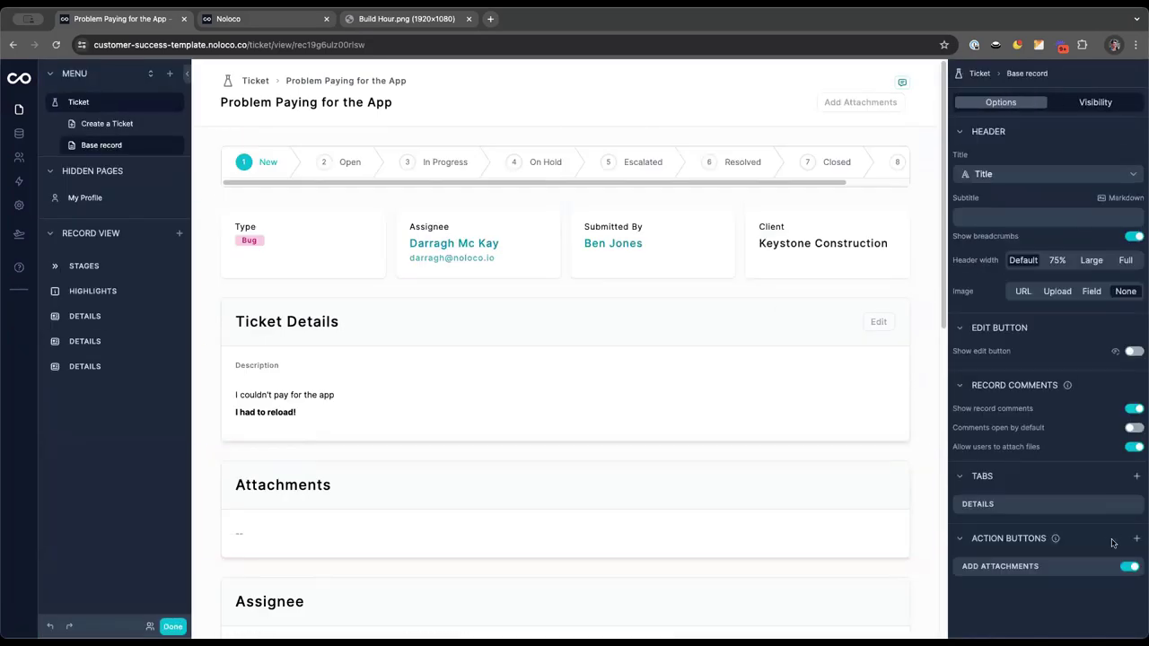
Delete the page's Add Attachments button and add an 'Add or Remove Attachment' button to the Attachments section
click(1097, 567)
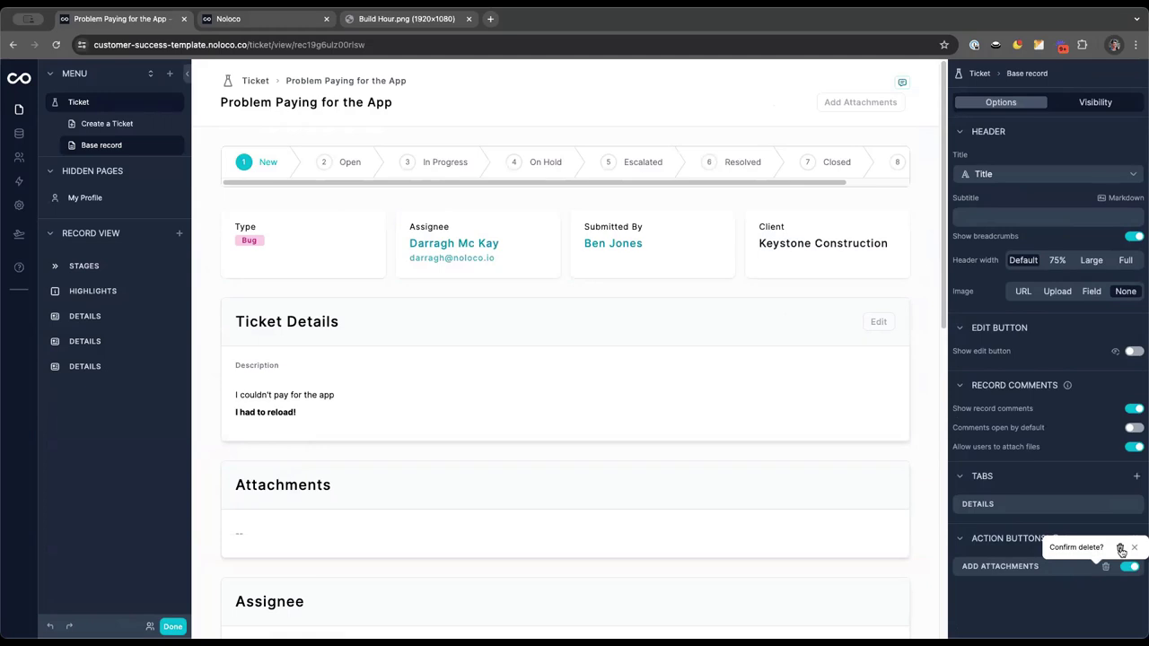
click(1122, 549)
click(773, 504)
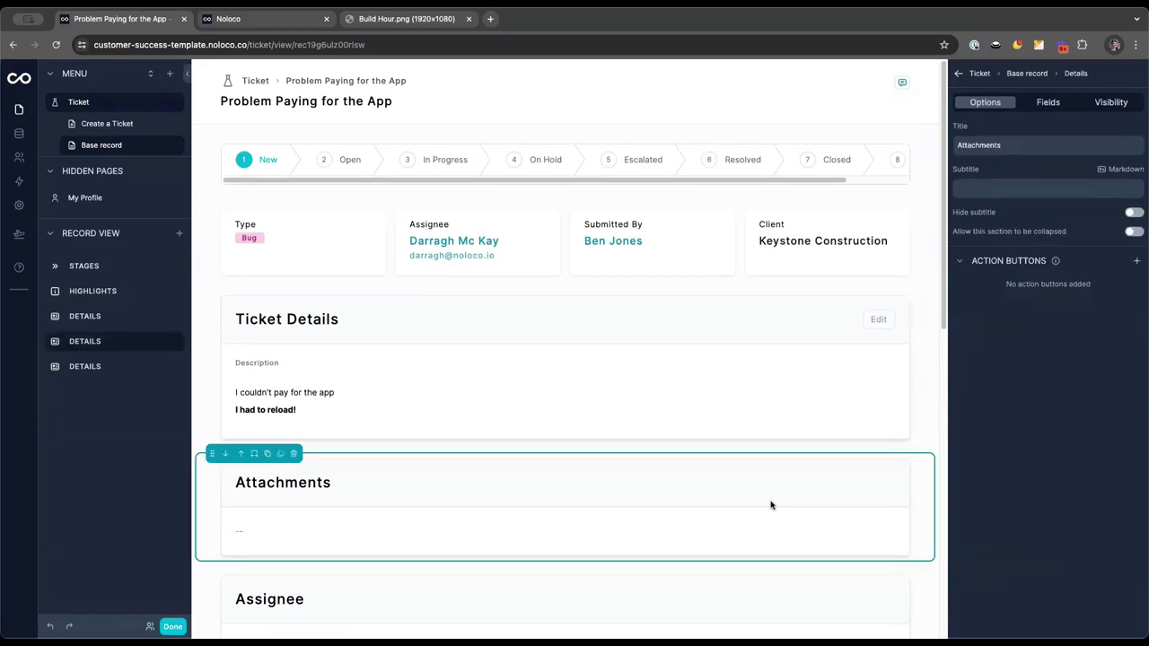
click(1134, 264)
click(1128, 294)
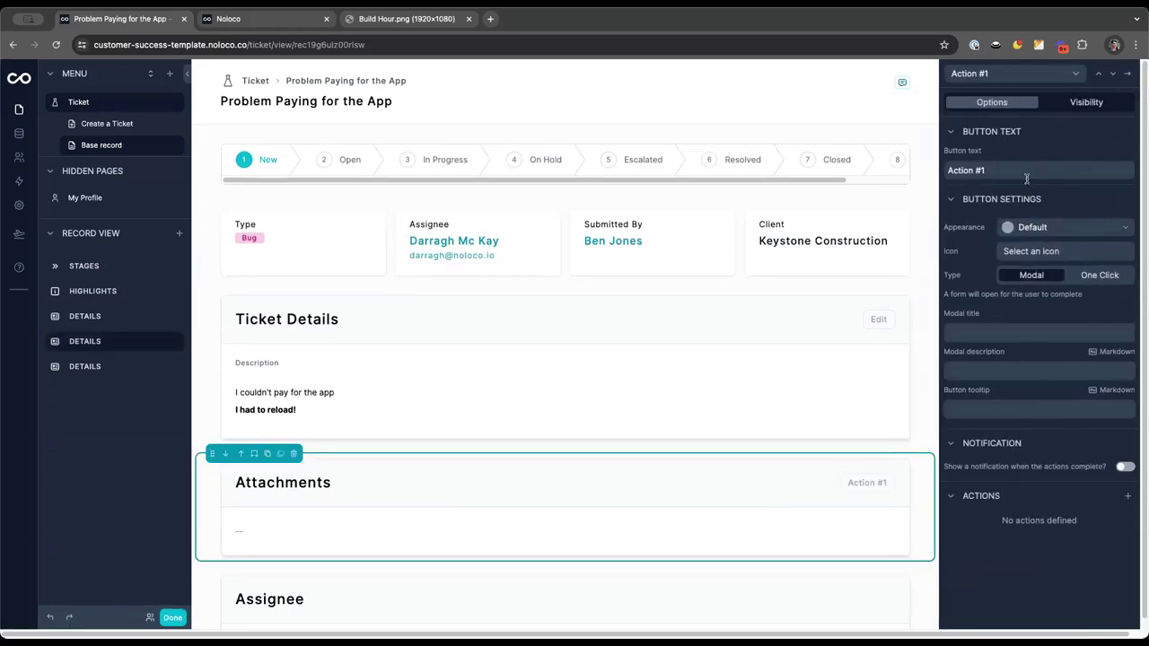
triple_click(1025, 171)
text(Add or Remove Att)
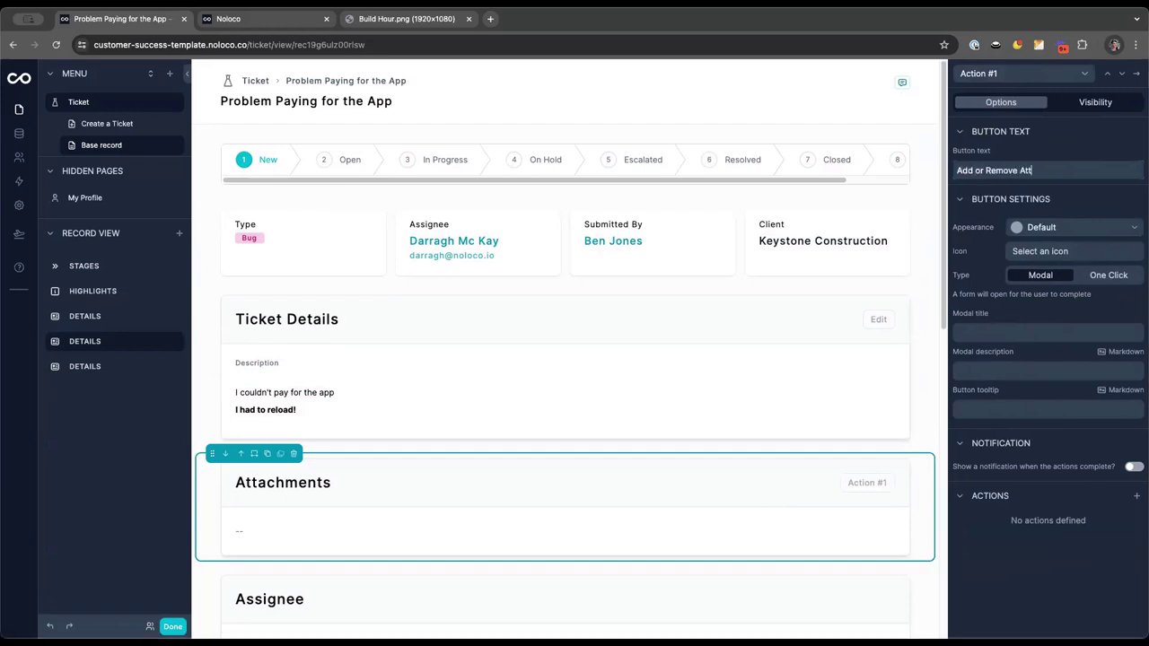
text(achments)
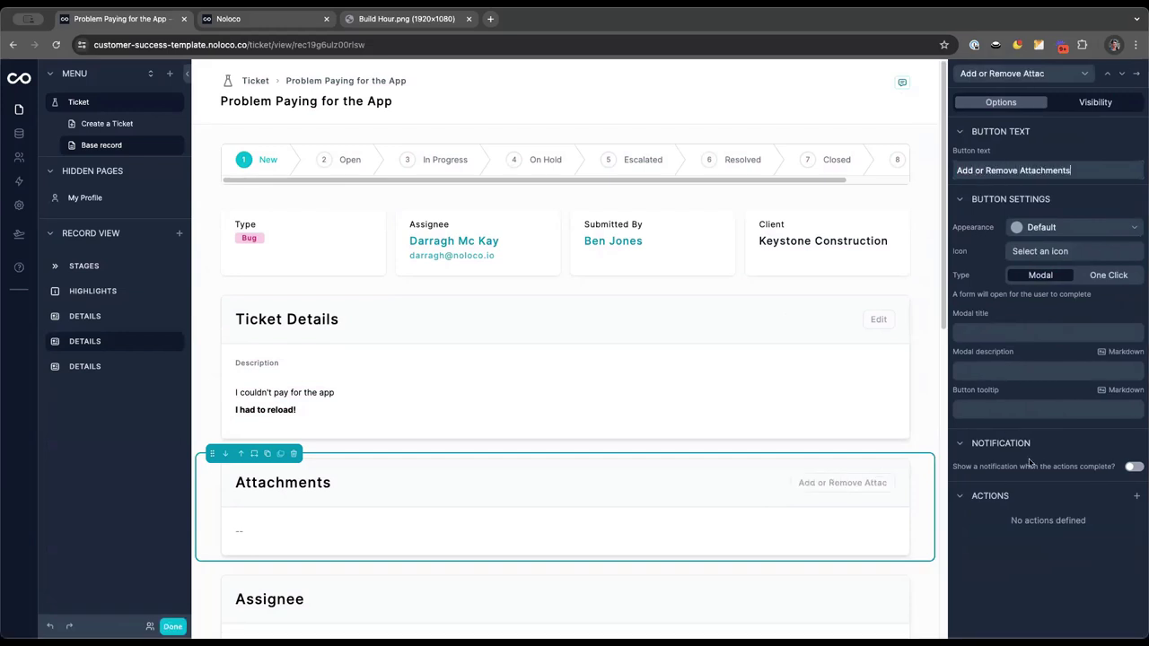
Give the section button an Update a record action, reusing its button text as the modal title
click(1136, 496)
click(1075, 544)
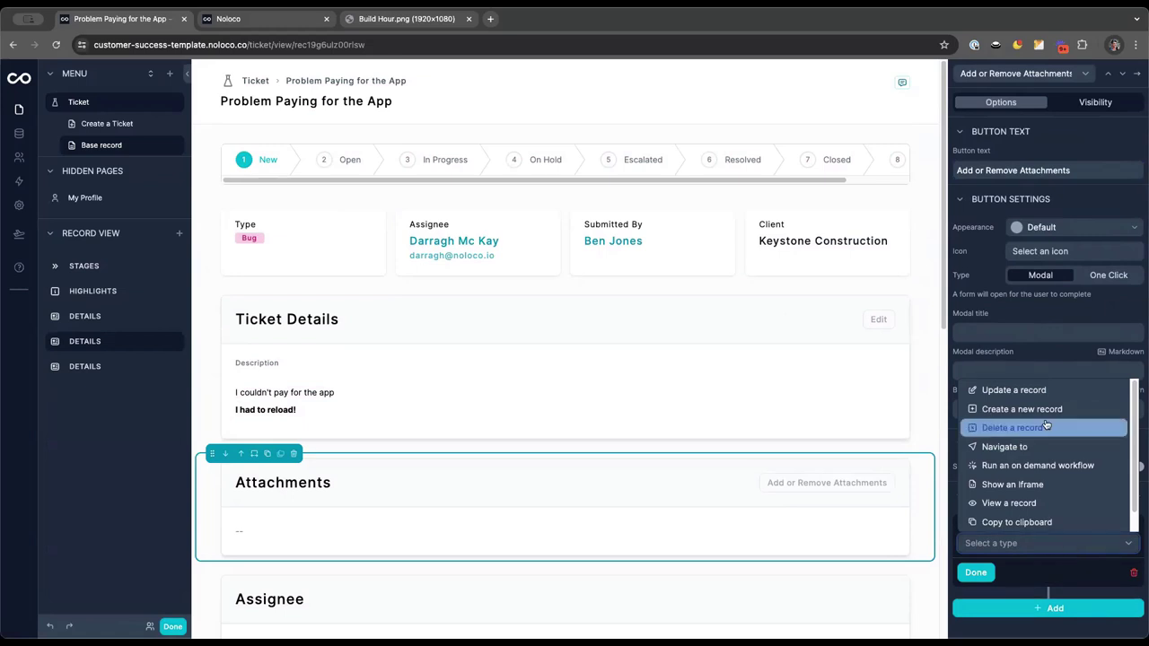
click(1044, 389)
scroll(1055, 523, down, 5)
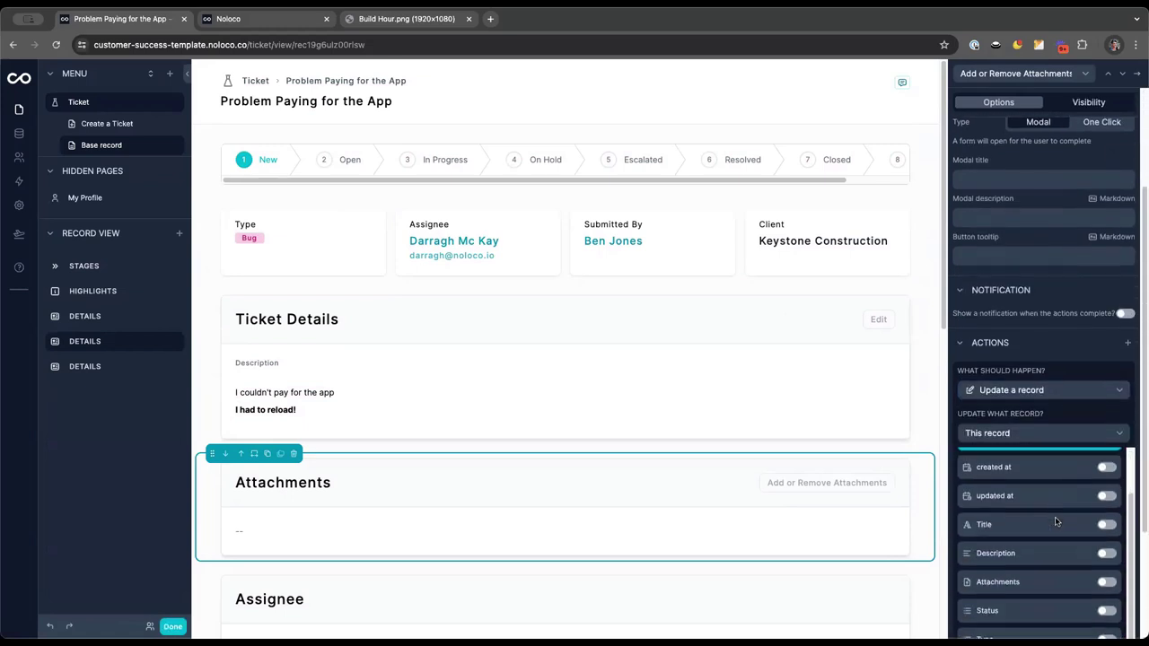
scroll(1055, 522, up, 5)
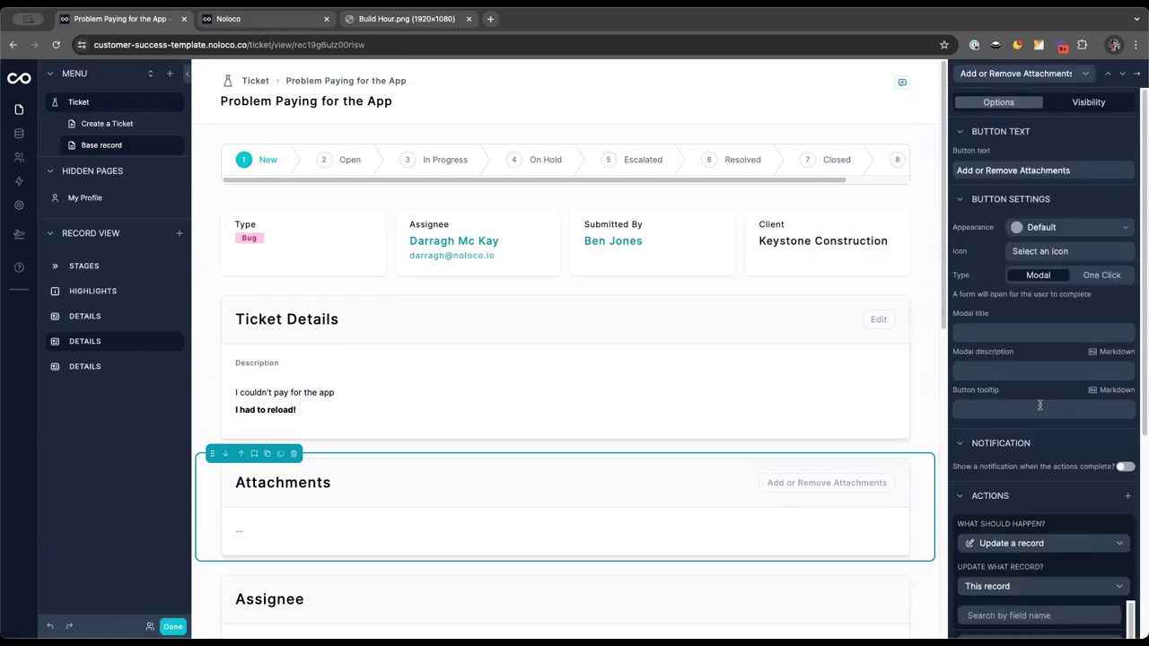
triple_click(1005, 171)
key(ctrl+c)
click(982, 333)
key(ctrl+v)
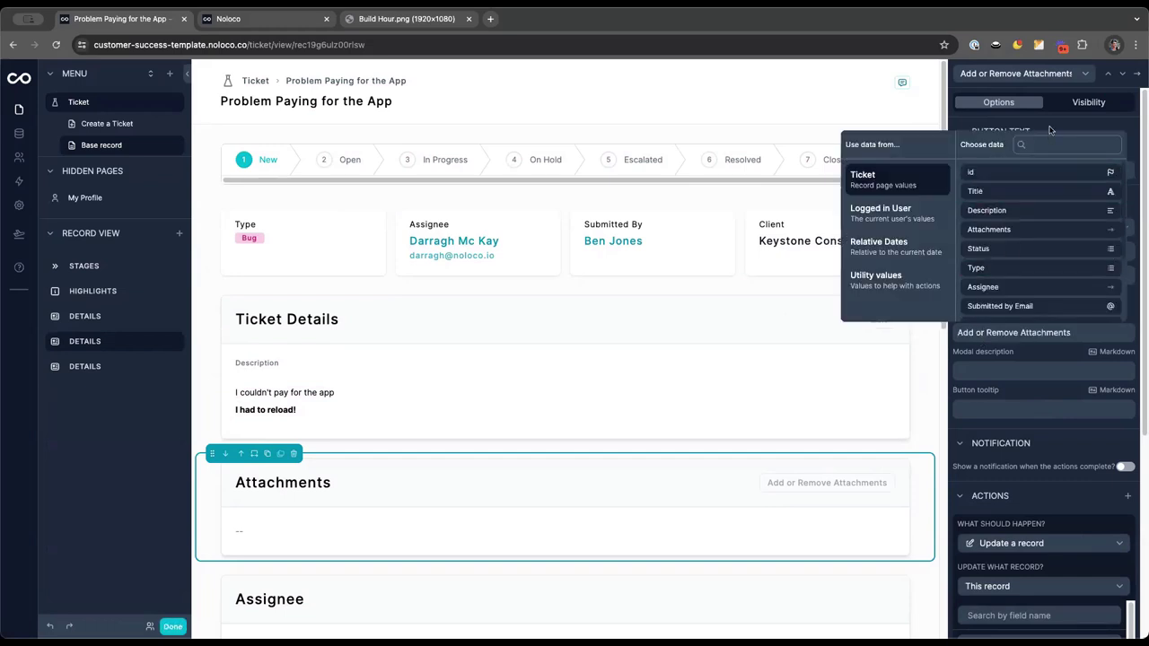
Rename the section button to Edit and preview the live page
triple_click(1022, 171)
text(Edit)
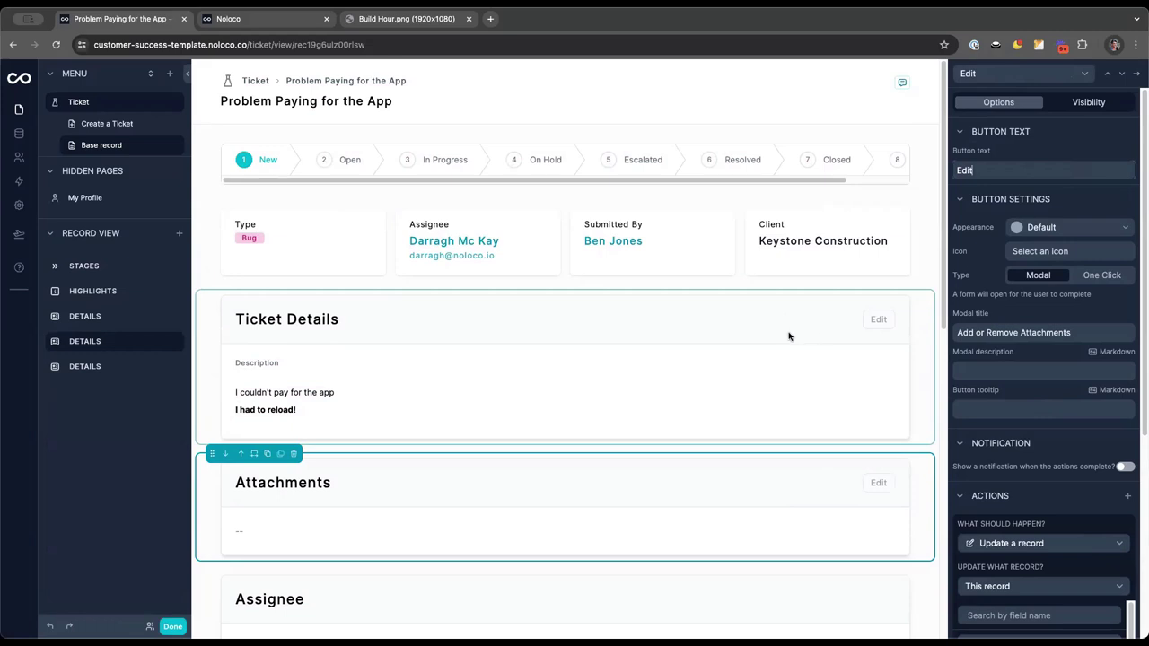
click(173, 626)
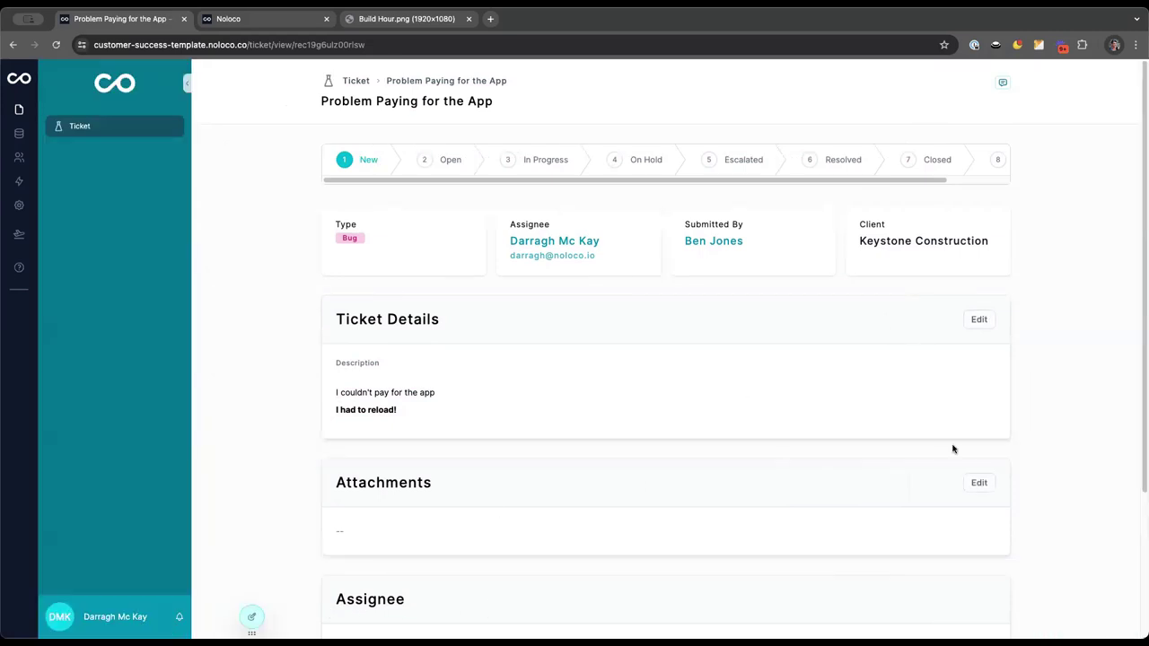
Upload an image file through the Attachments Edit form and confirm it
click(980, 483)
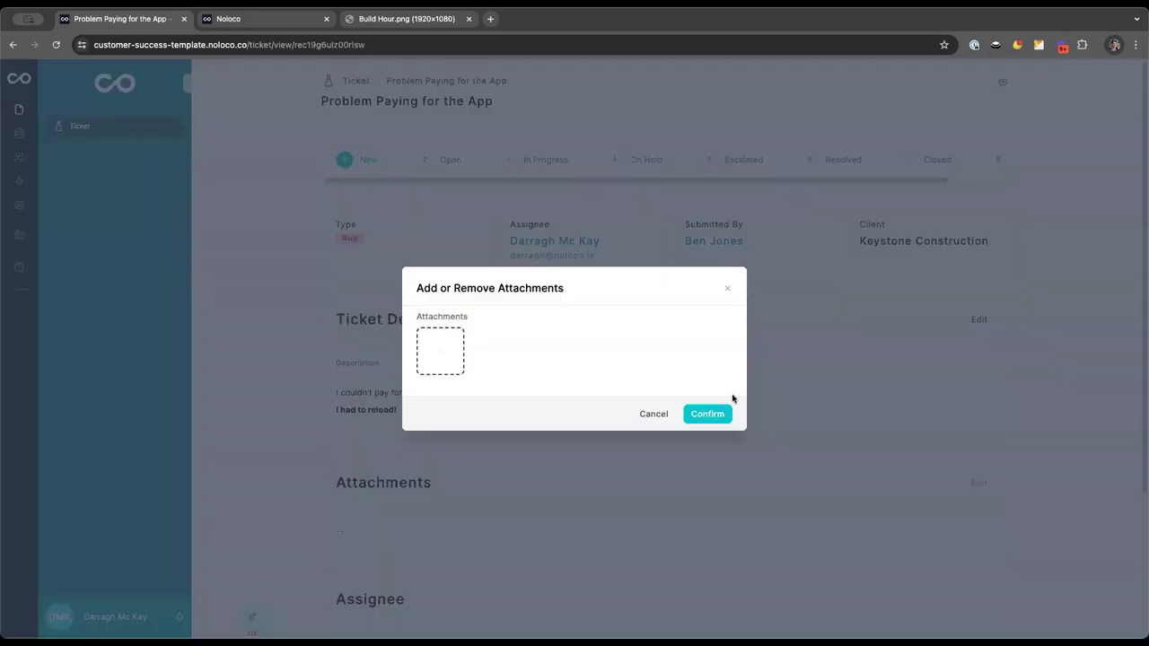
click(439, 350)
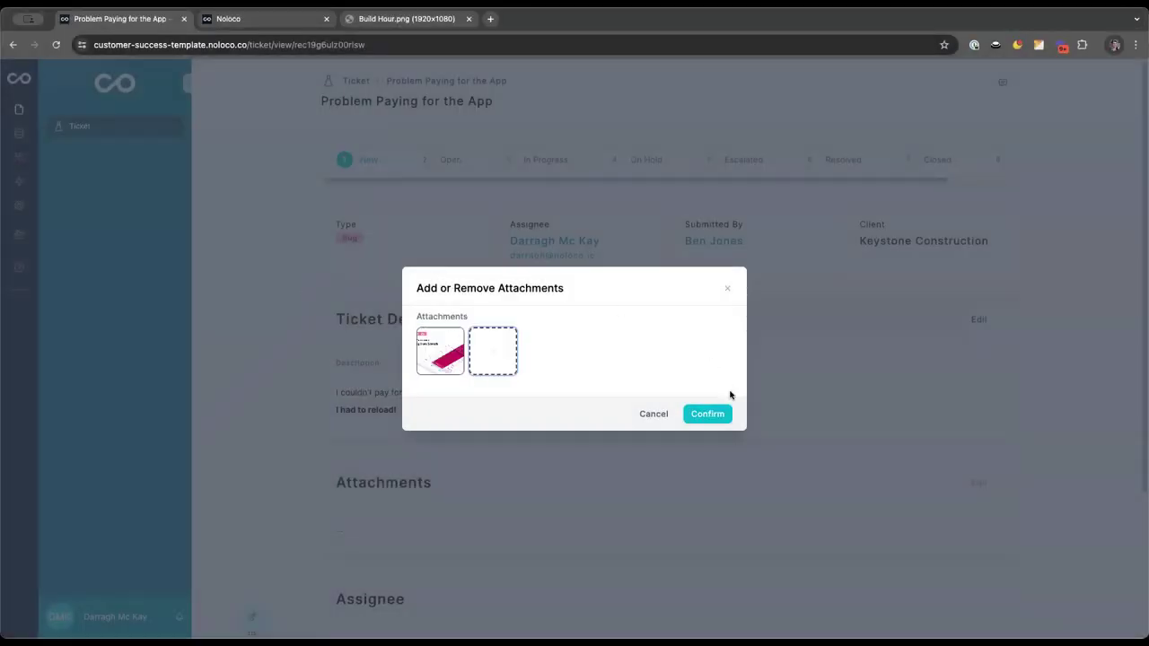
click(708, 414)
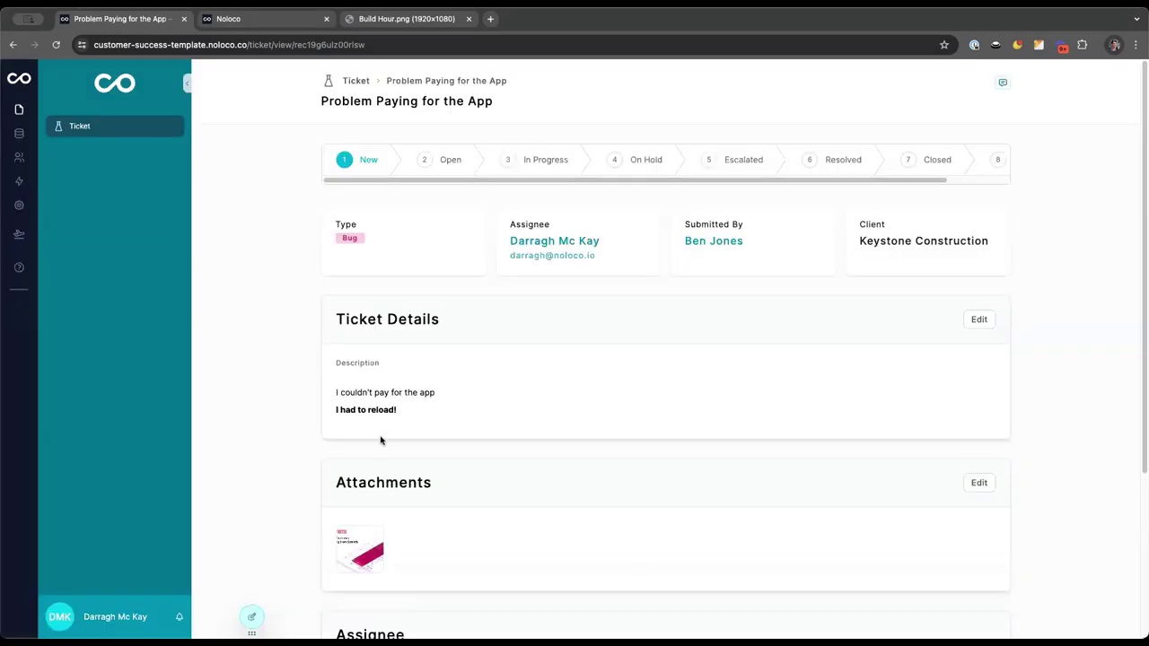
scroll(549, 343, down, 5)
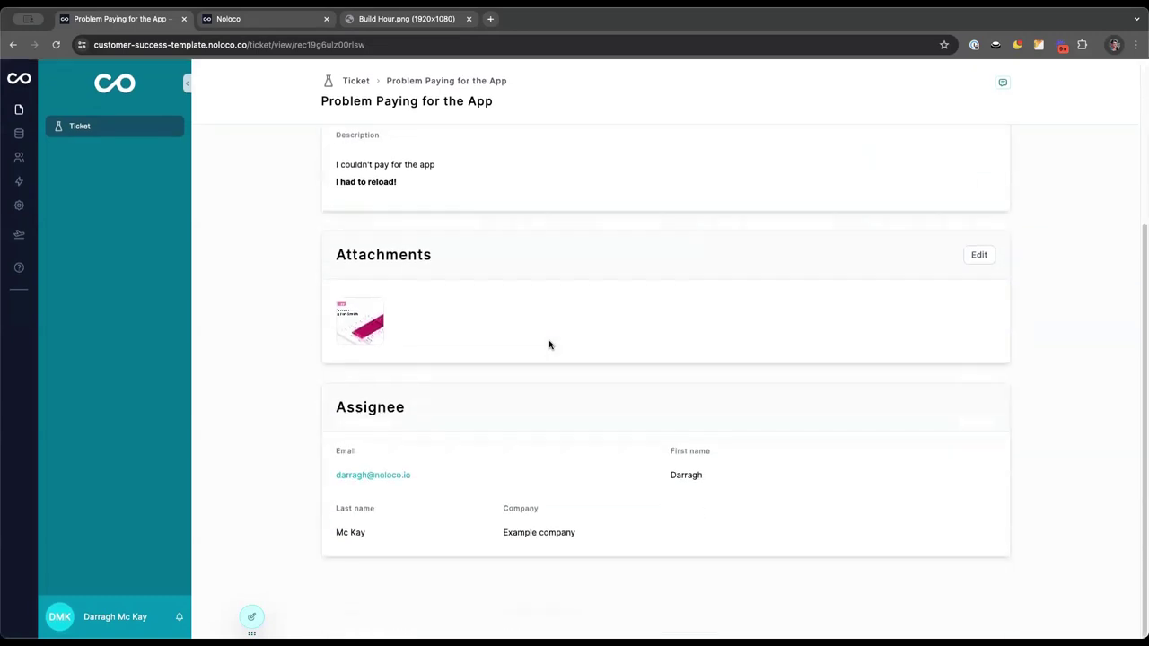
scroll(550, 343, up, 5)
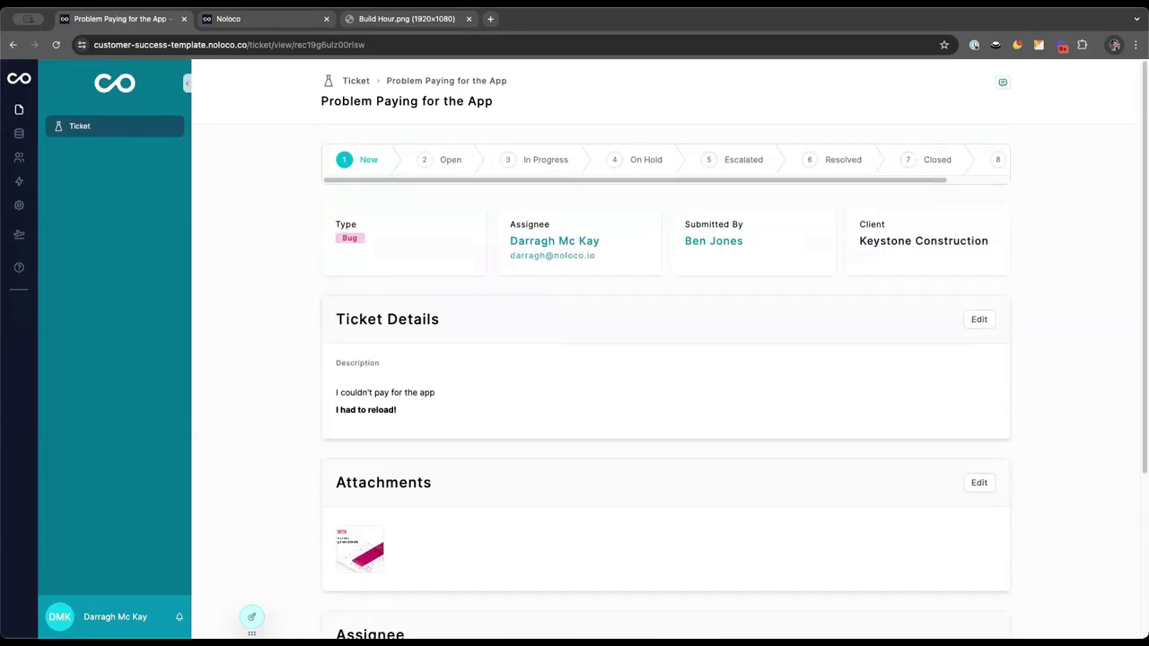
scroll(639, 551, down, 5)
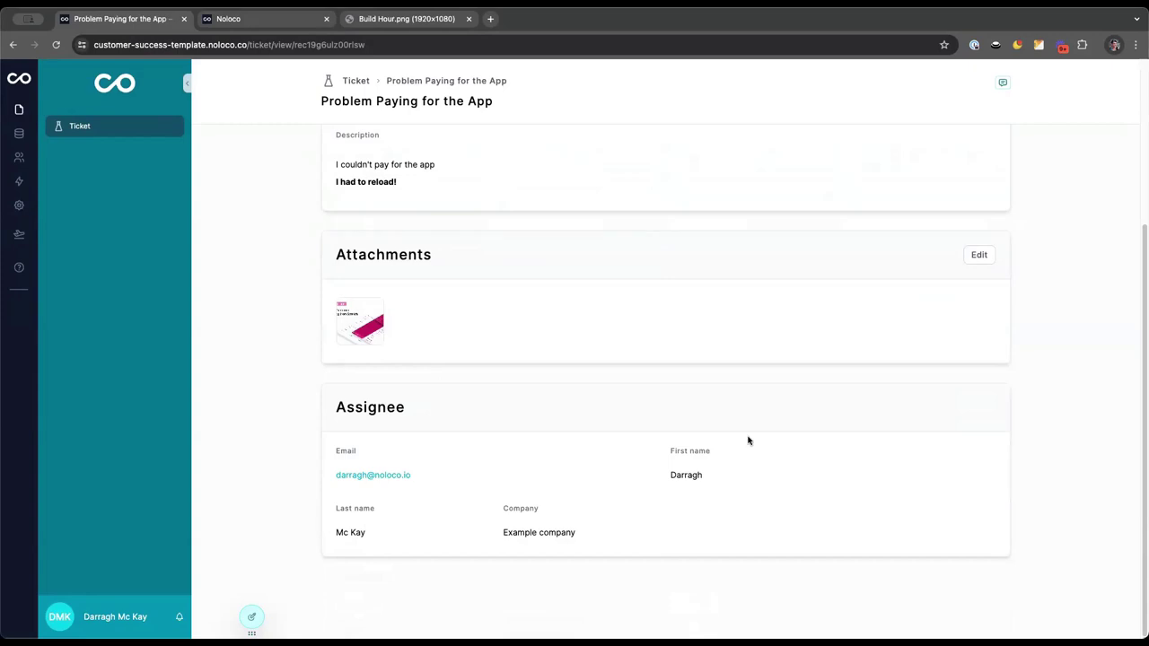
scroll(713, 395, up, 1)
scroll(713, 395, down, 1)
Delete the Assignee section from the ticket record page and return to the live view
key(super+e)
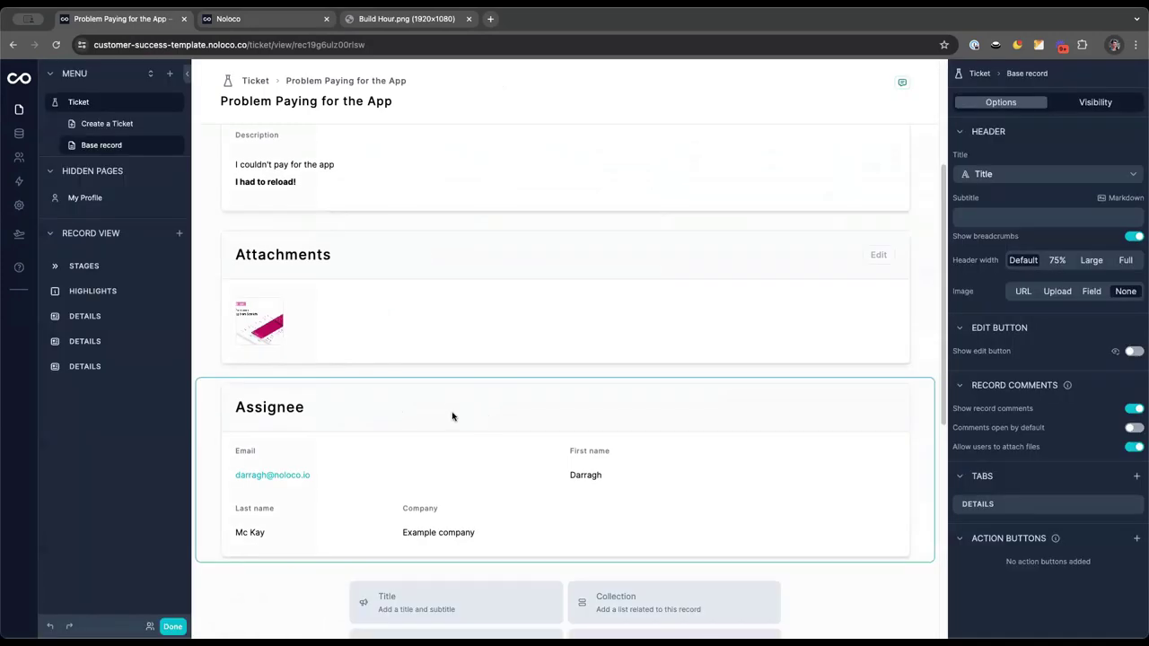
click(449, 416)
click(291, 378)
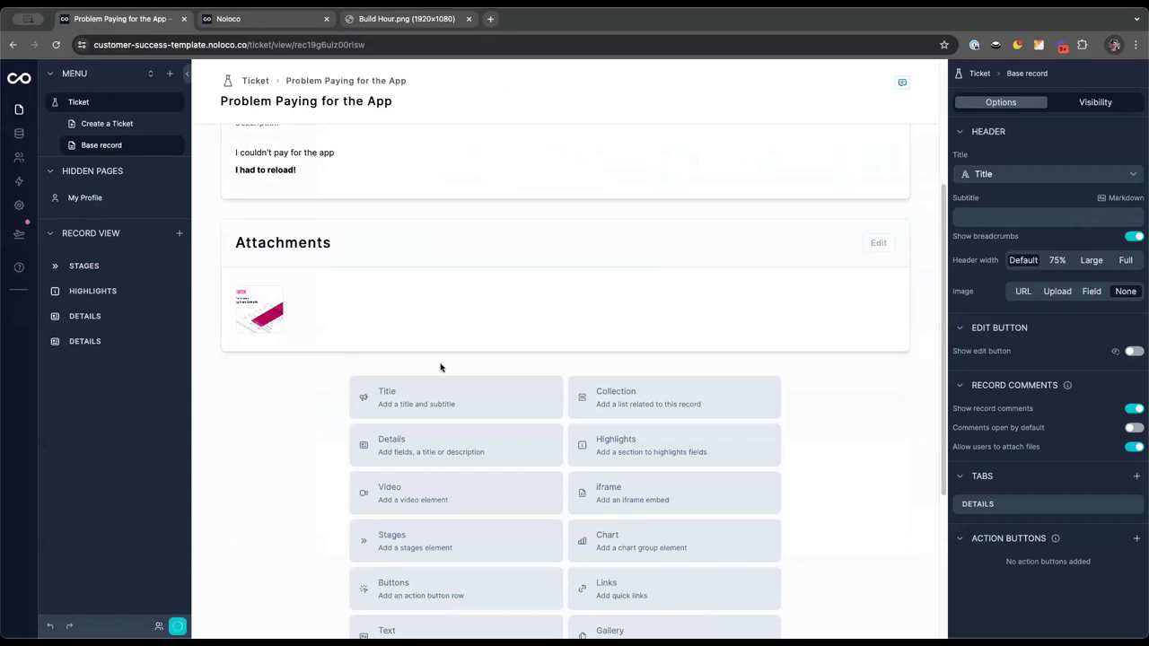
scroll(441, 367, up, 5)
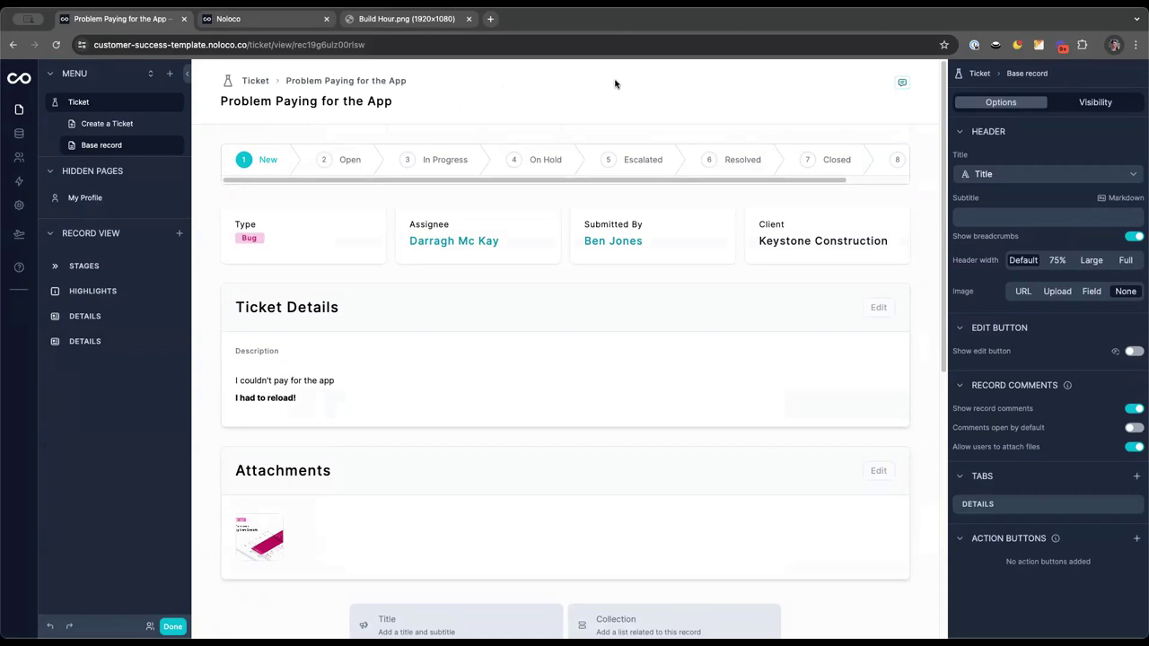
key(super+e)
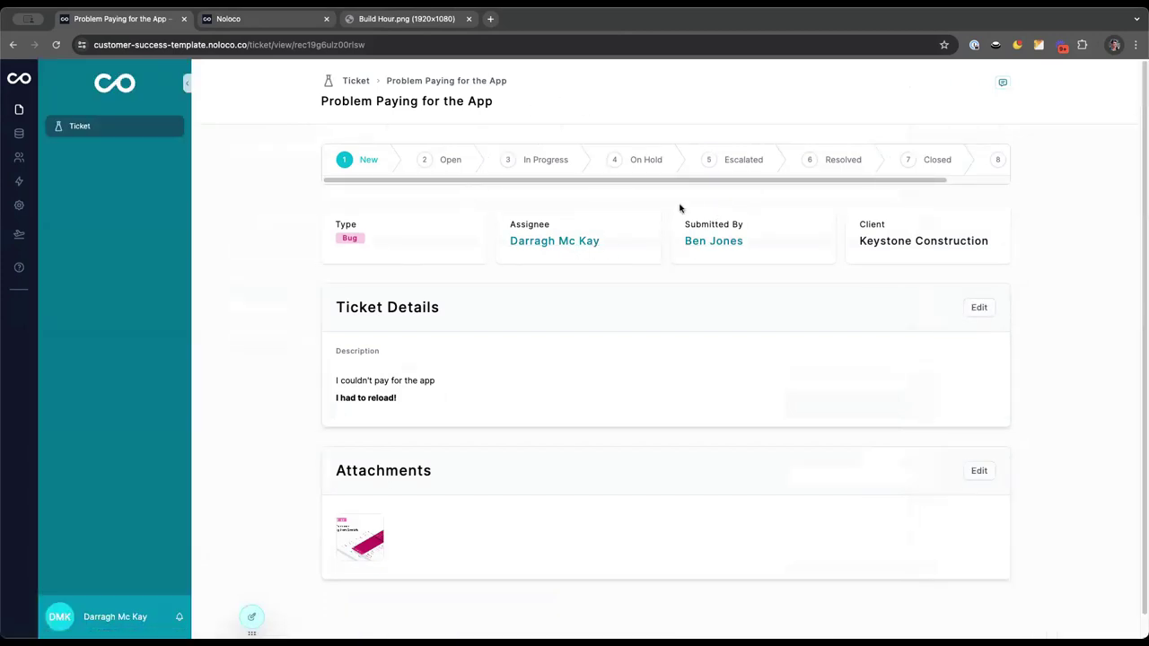
Highlight the client name Keystone Construction on the ticket record
drag(859, 242, 993, 246)
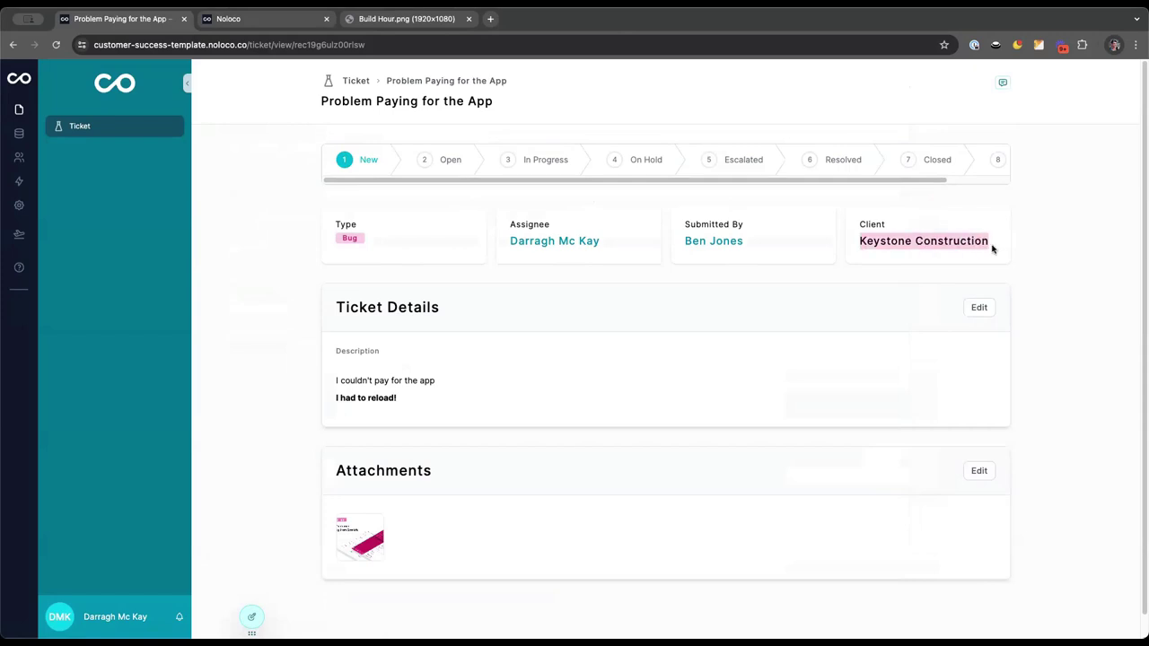
double_click(892, 240)
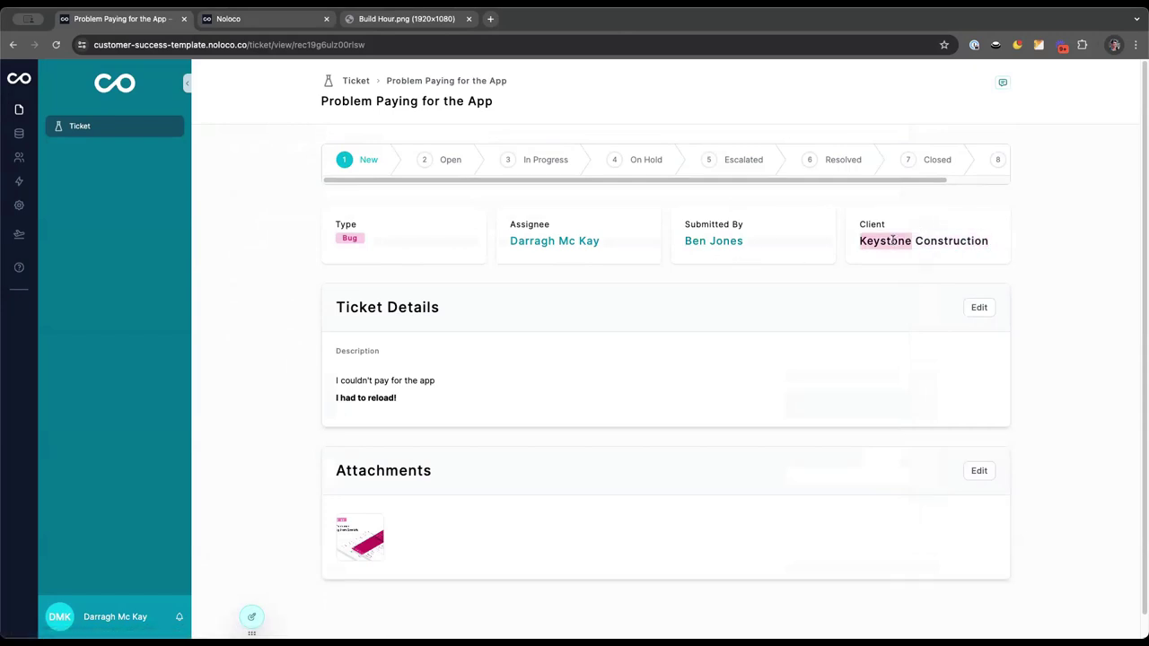
click(891, 241)
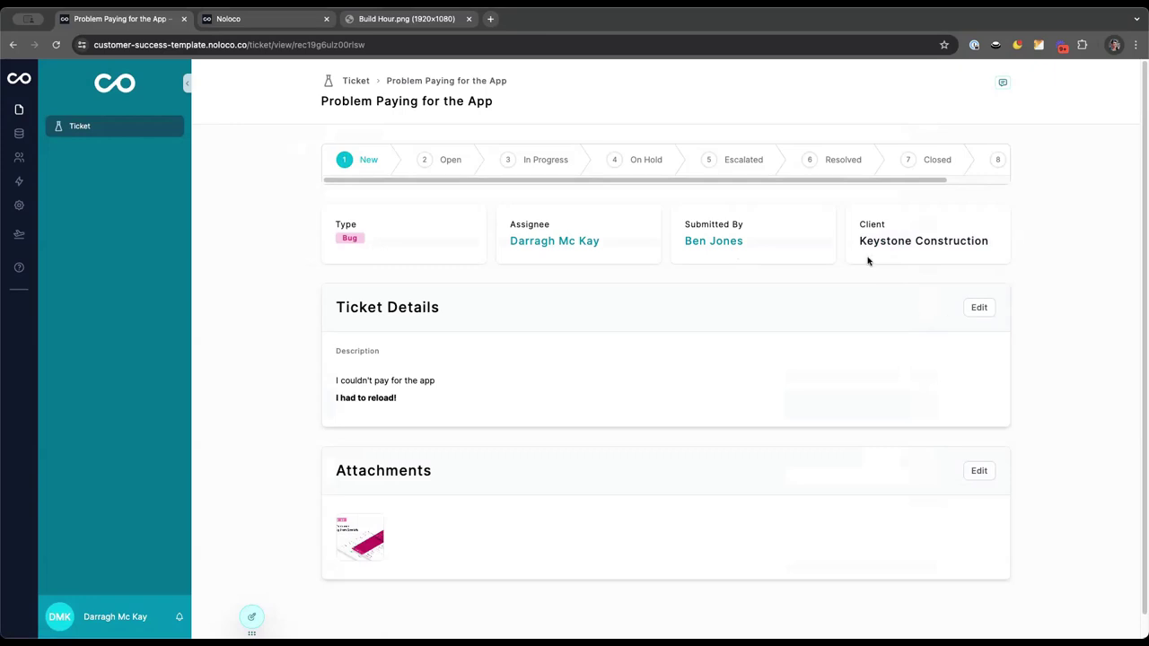
drag(859, 241, 991, 245)
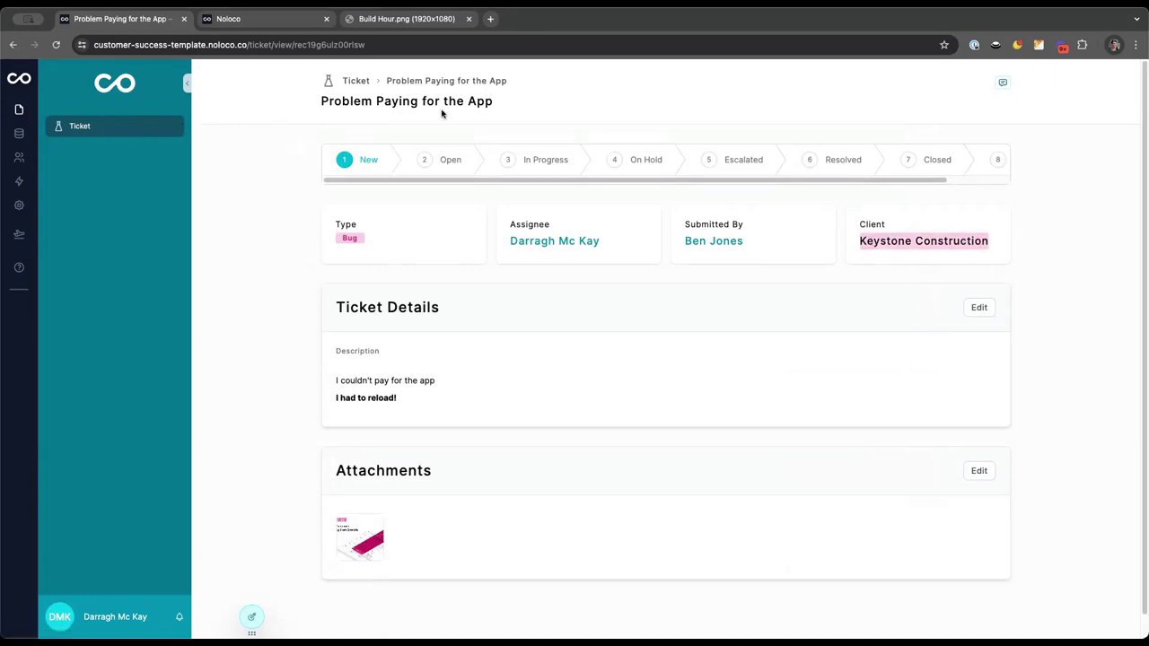
click(566, 85)
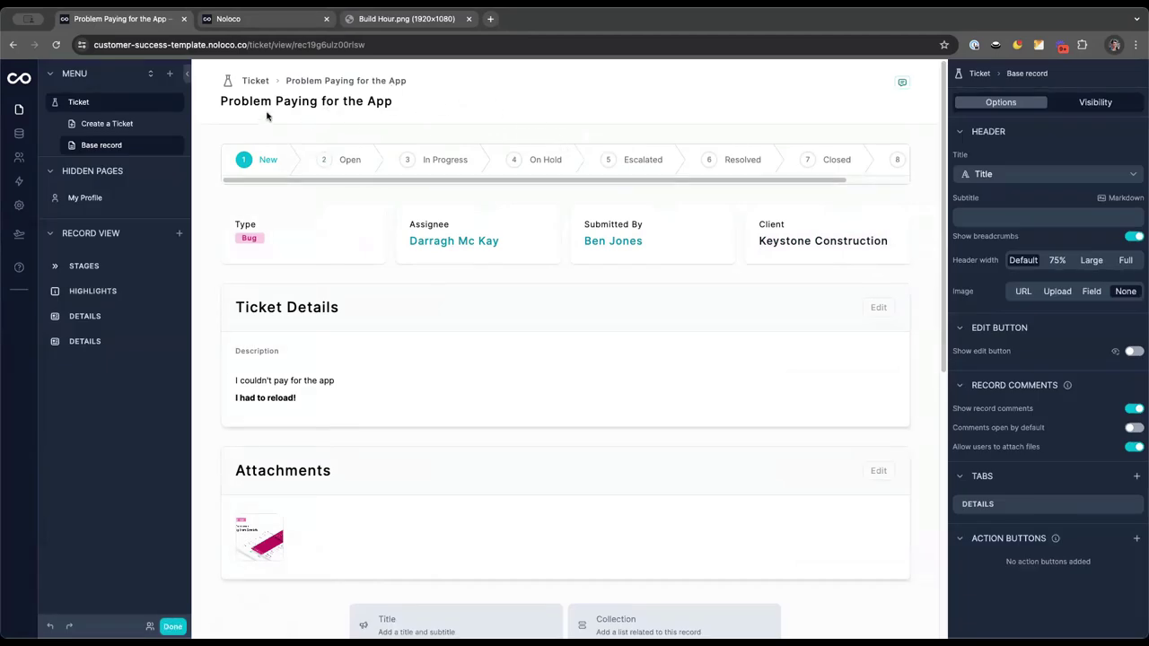
Add a Client collection page to the app menu and open the Keystone Construction record
click(170, 74)
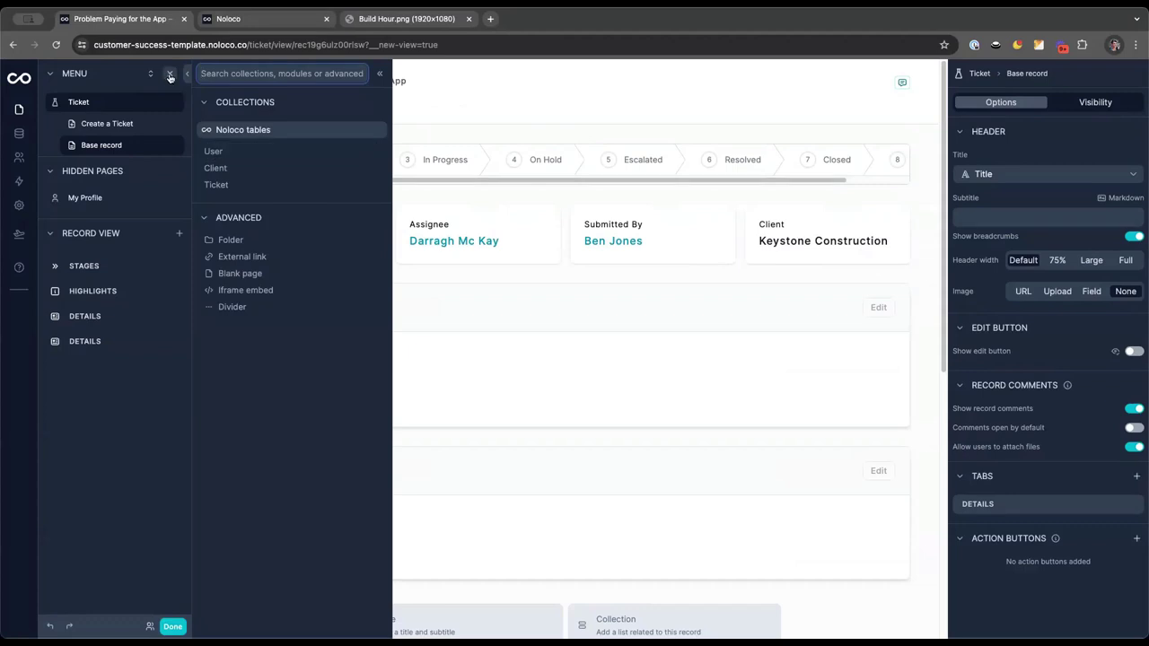
click(225, 169)
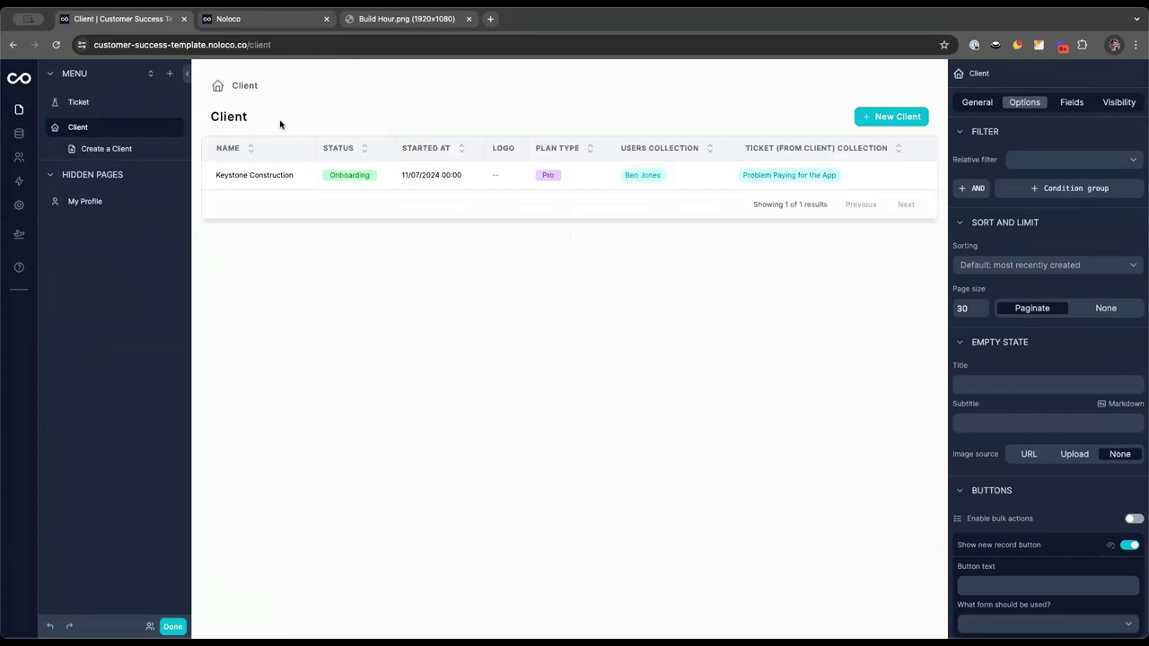
click(258, 175)
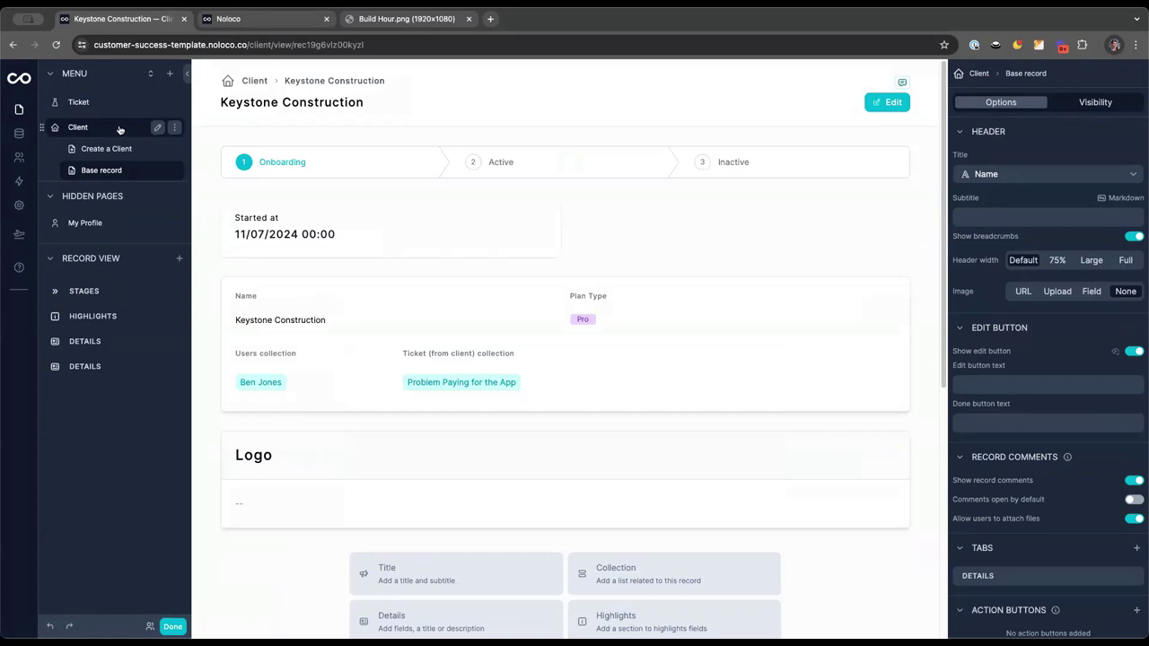
Open the Problem Paying for the App ticket and follow its Keystone Construction client link
click(94, 102)
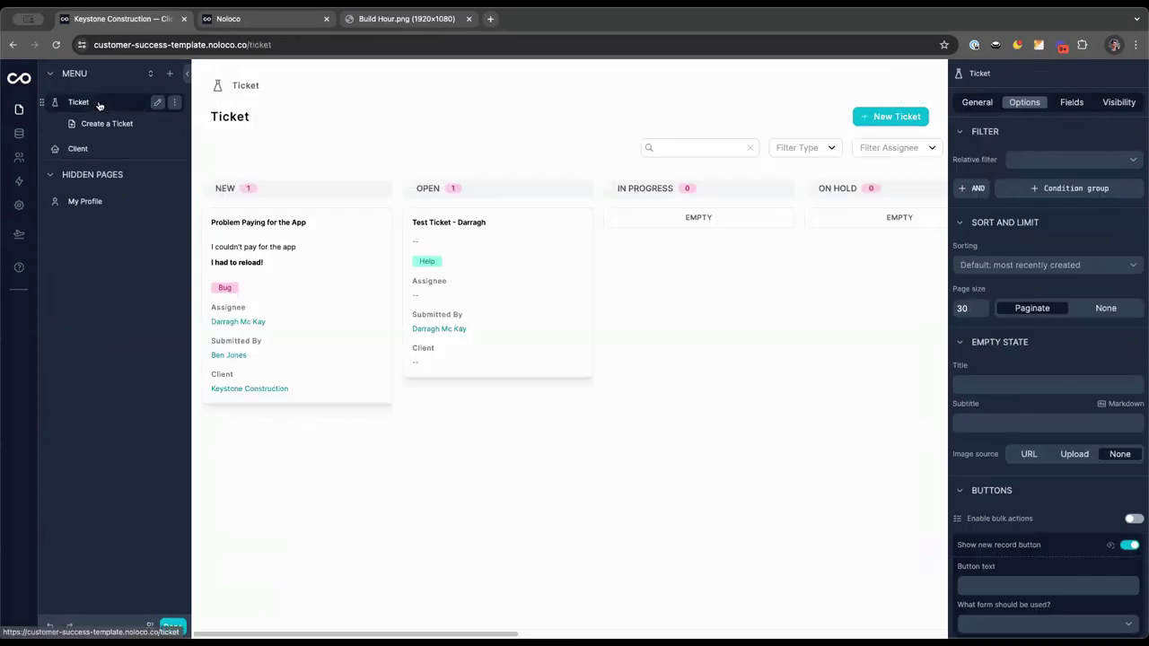
click(300, 226)
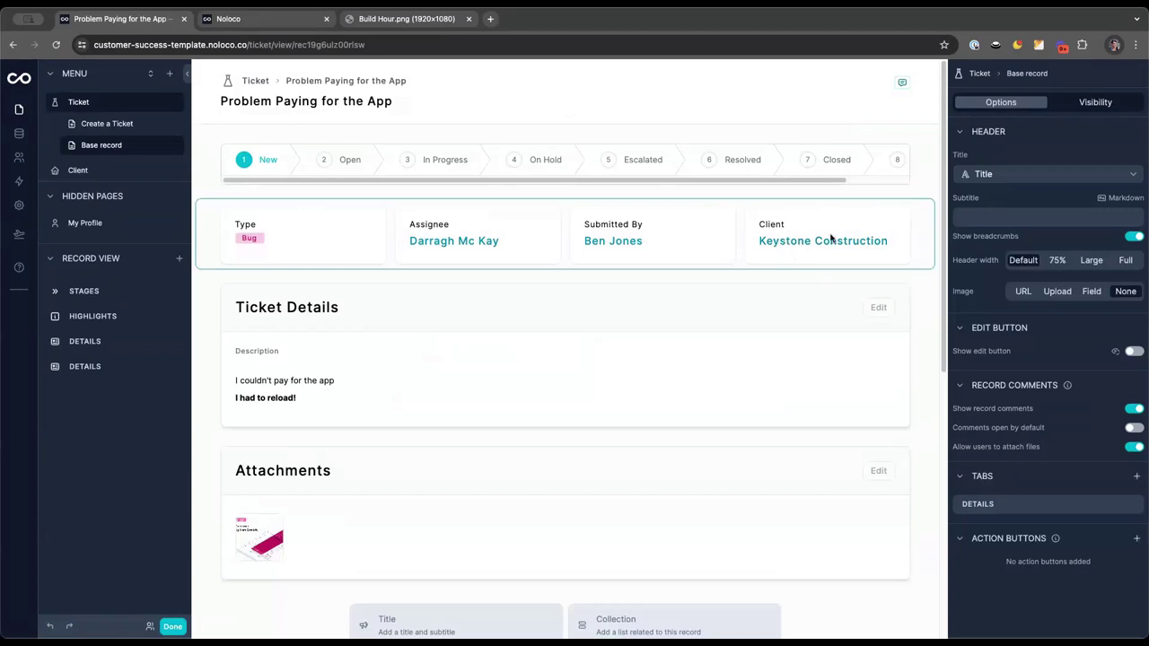
click(802, 244)
click(916, 241)
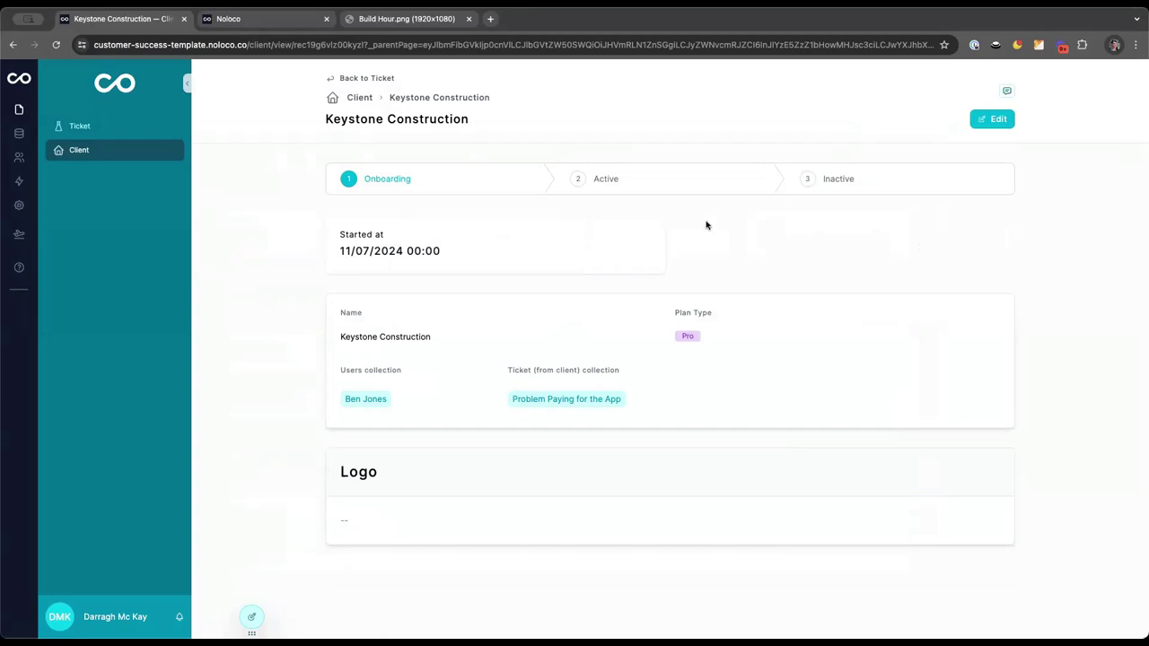
Go back to the Ticket board and reopen the Problem Paying for the App ticket record
key(alt+Left)
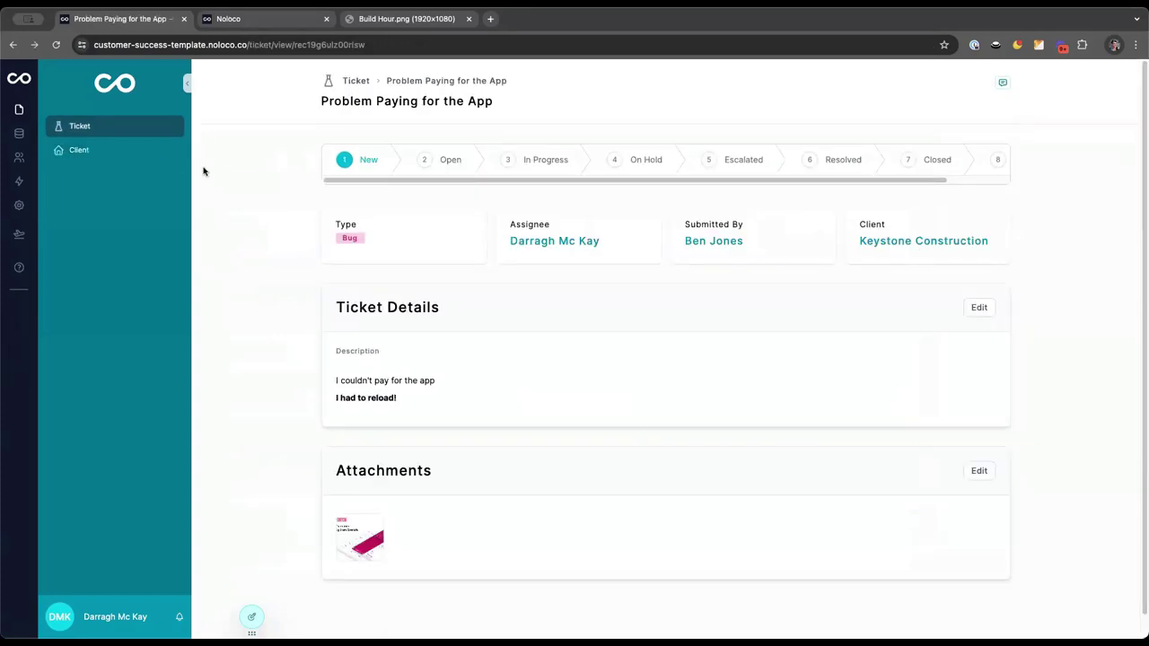
click(75, 126)
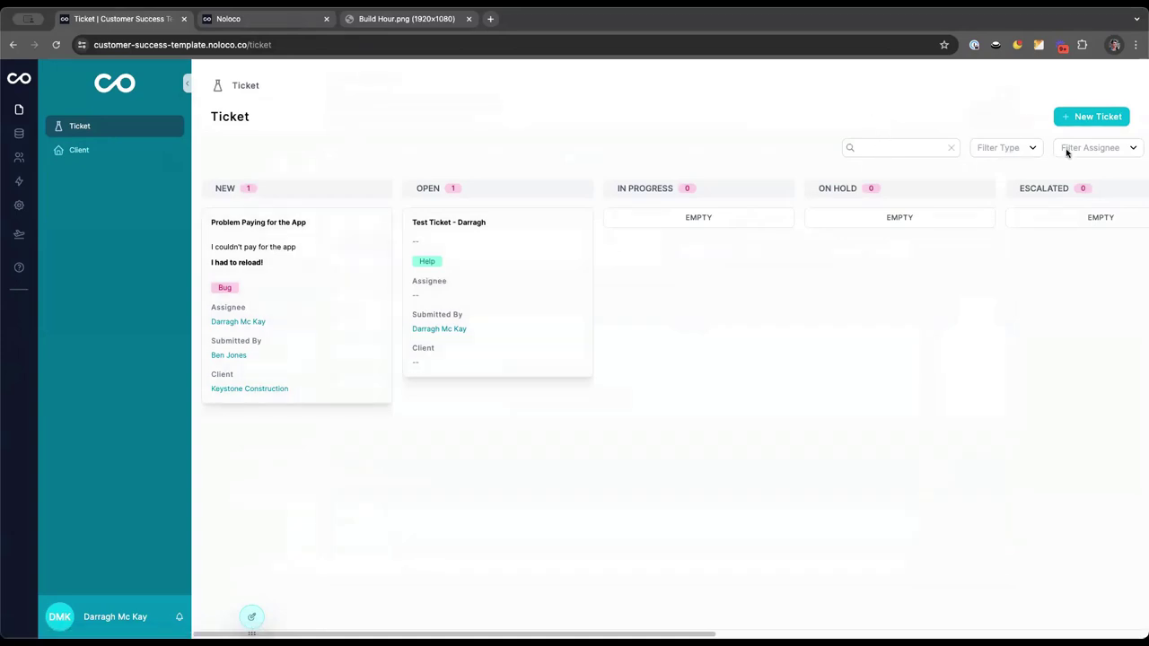
click(875, 152)
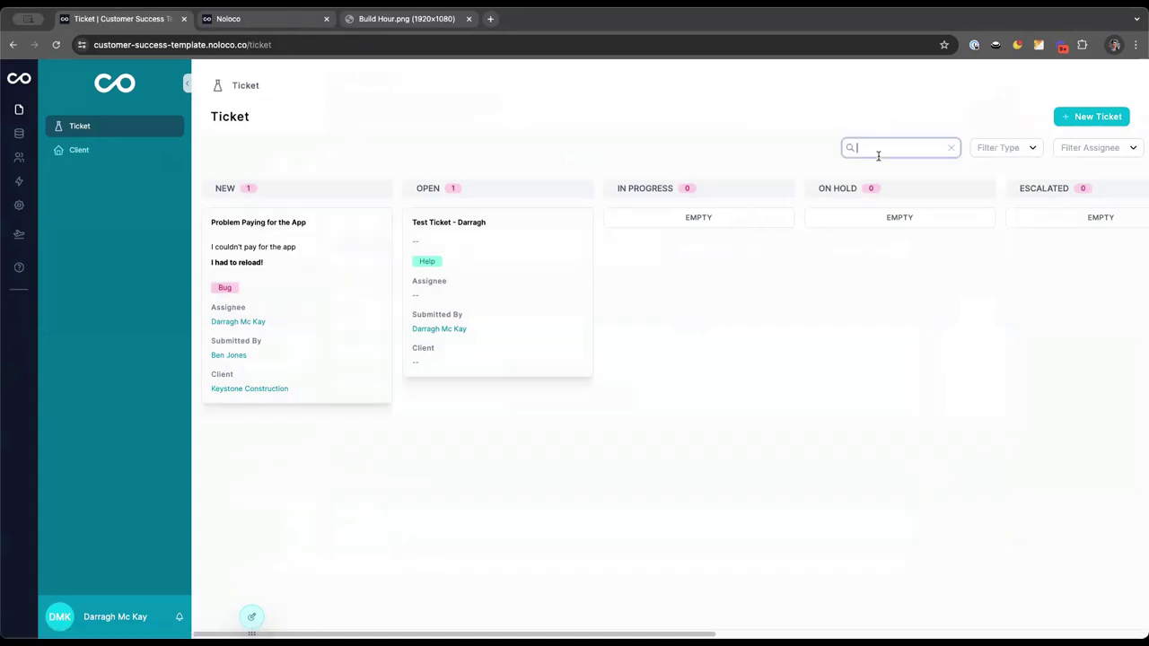
click(323, 275)
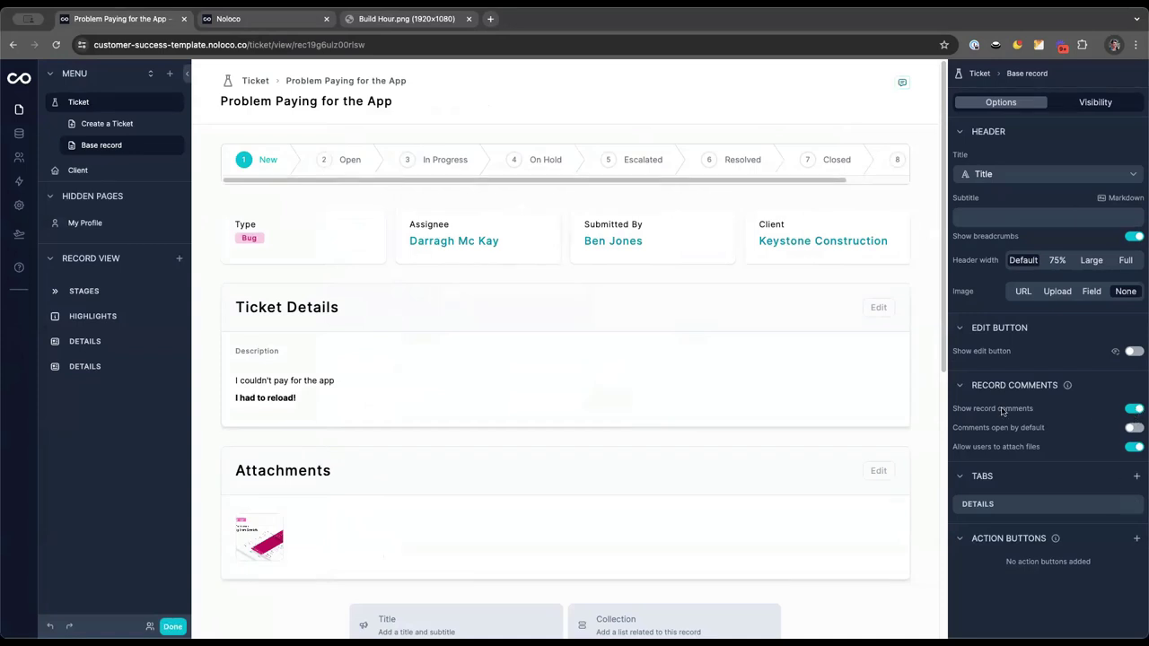
Turn on 'Comments open by default' for ticket records and return to the live Ticket board
click(1135, 428)
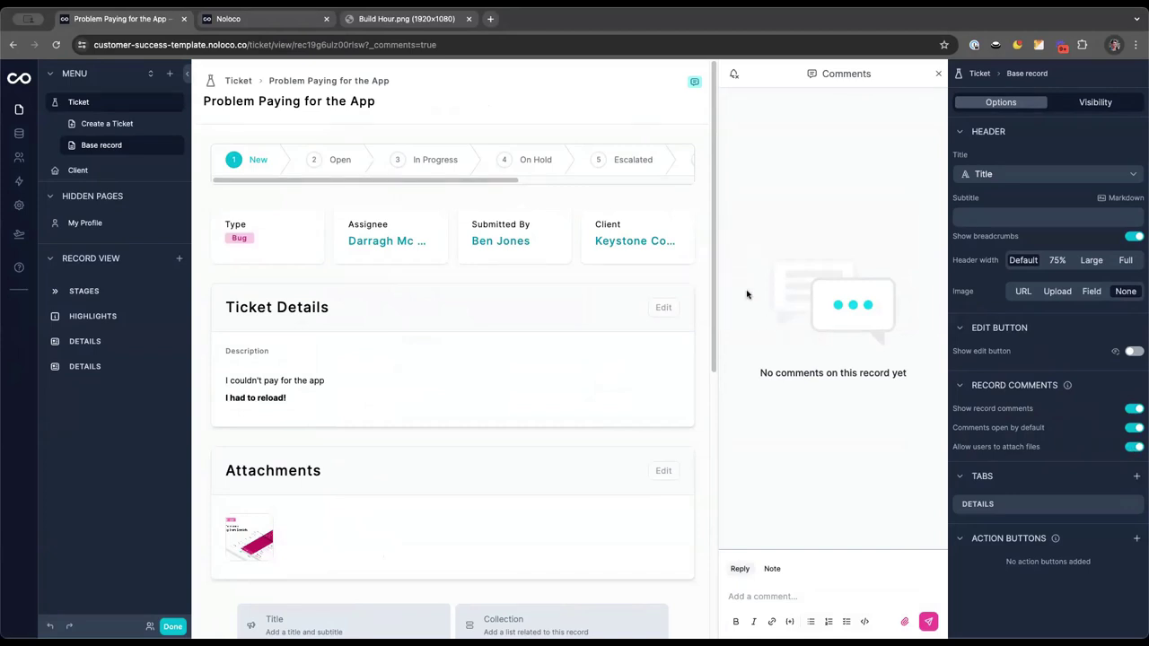
key(Escape)
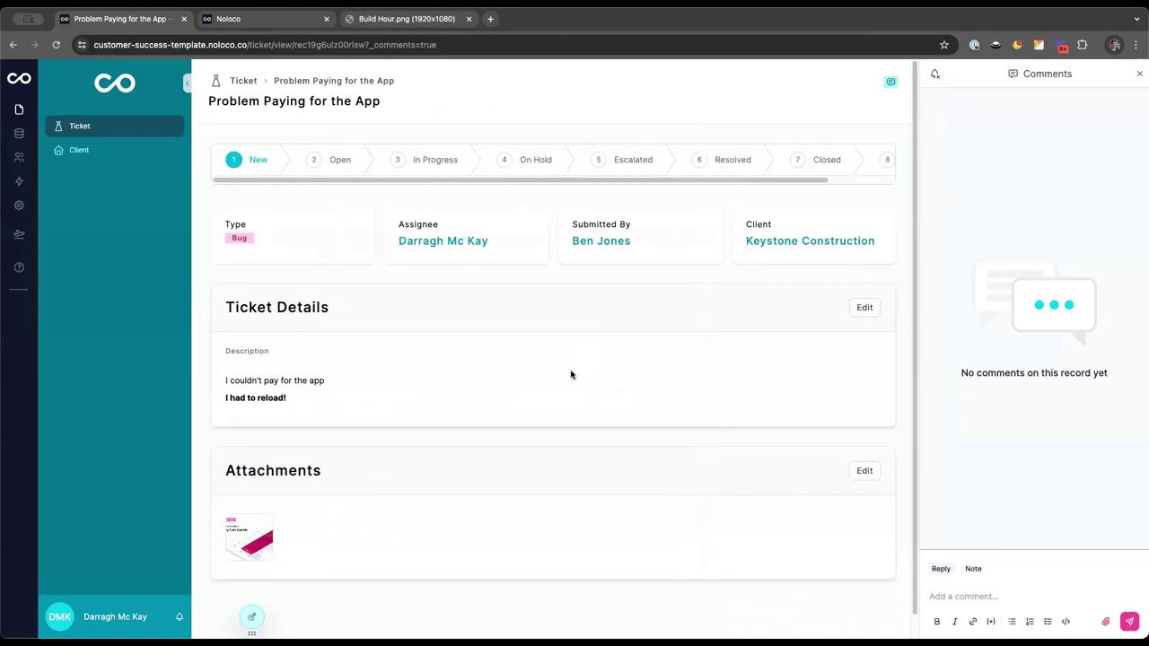
scroll(561, 368, down, 1)
scroll(561, 368, down, 2)
click(846, 170)
click(120, 130)
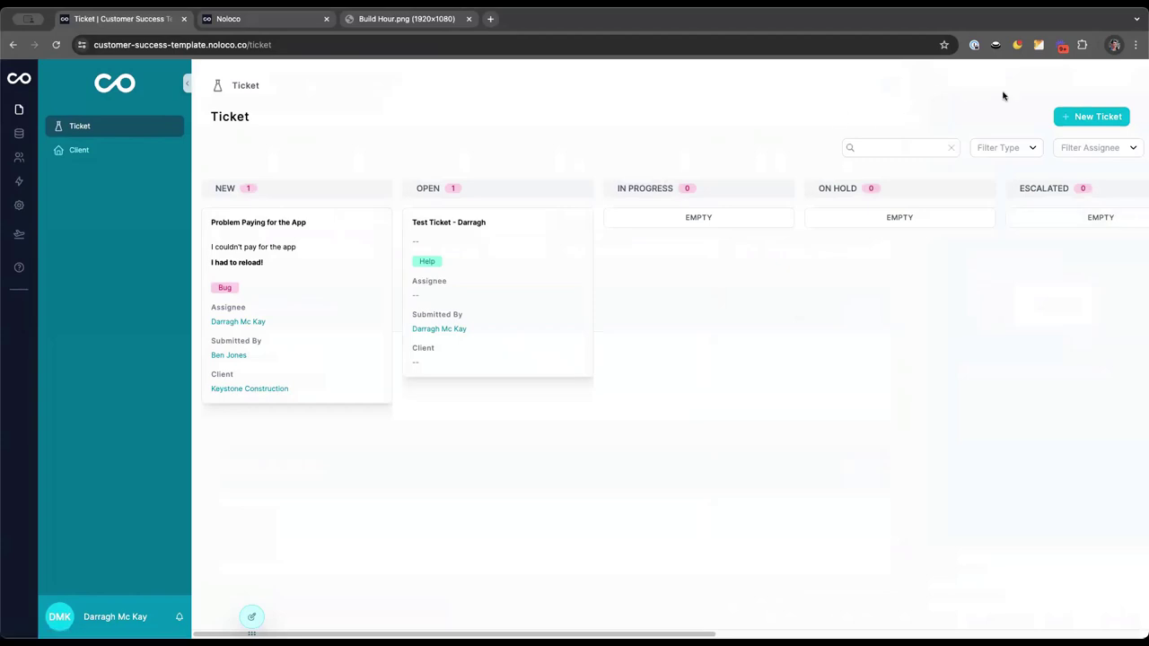
Open the Create a Ticket form page in editing mode
click(1070, 117)
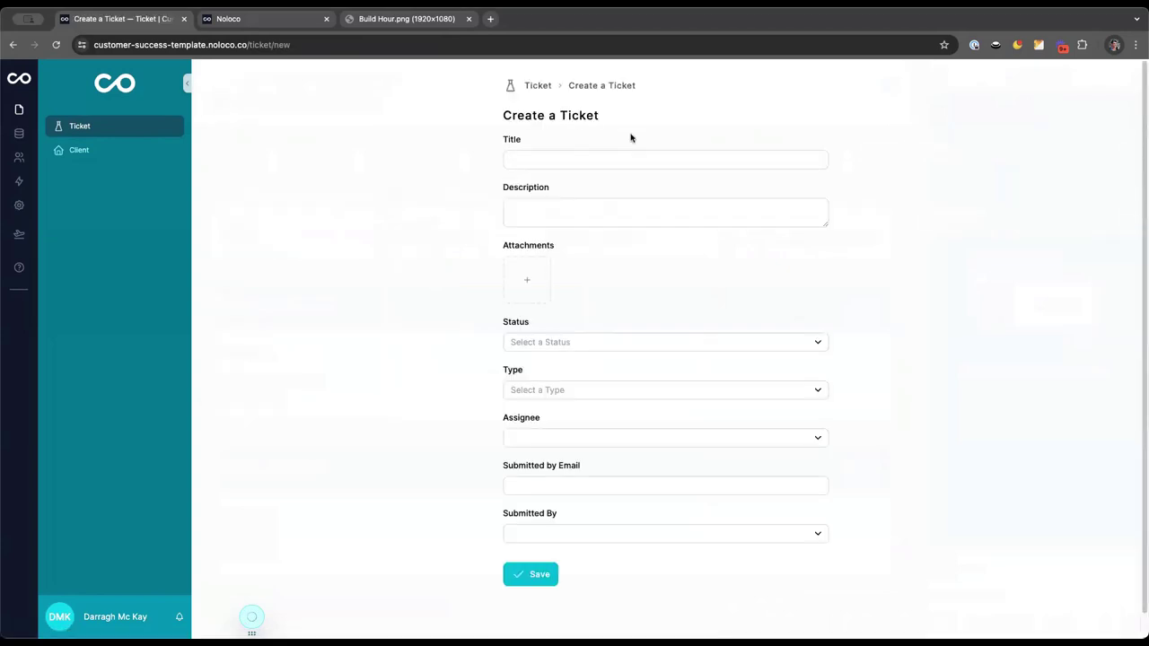
key(super+e)
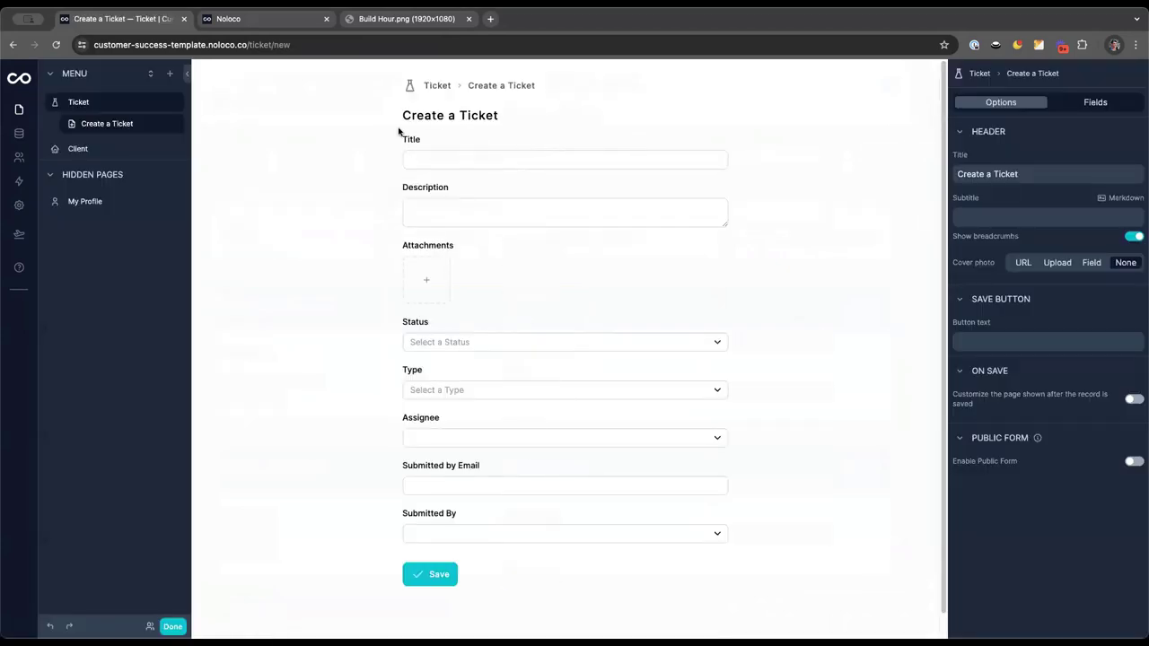
key(super+bracketleft)
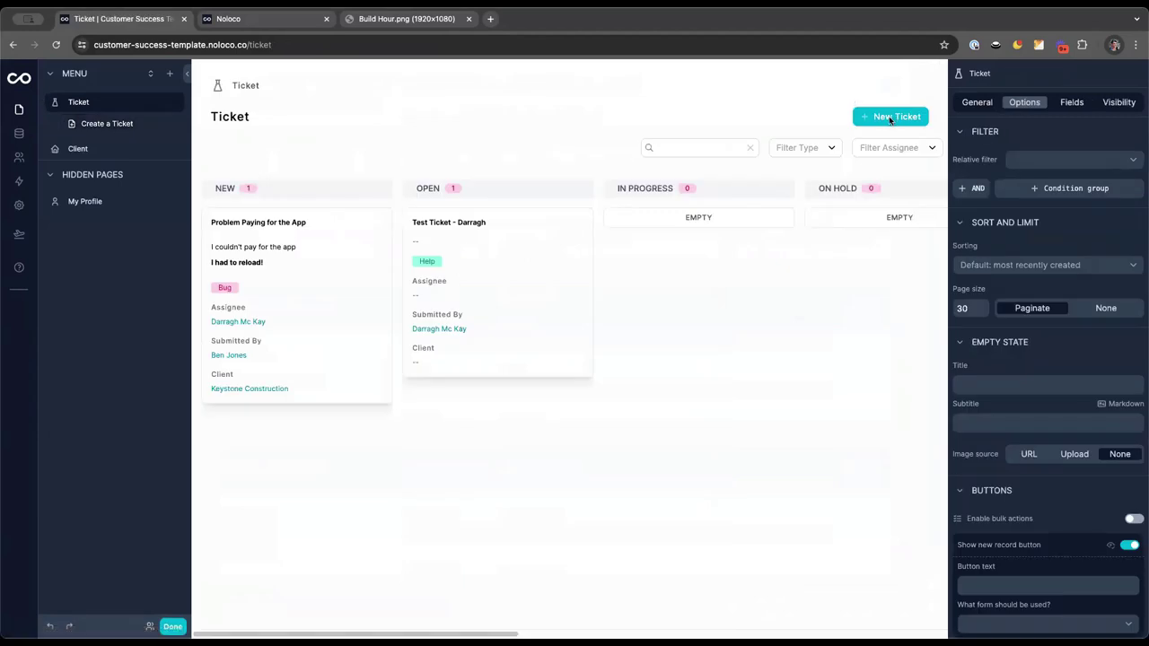
click(890, 118)
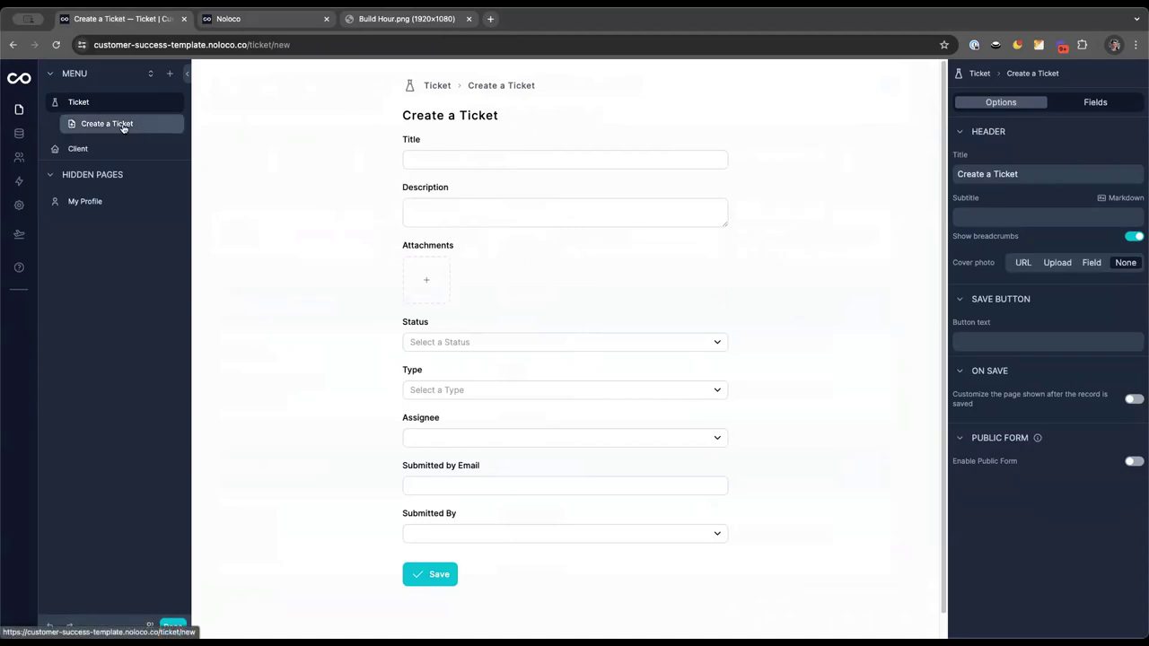
click(97, 101)
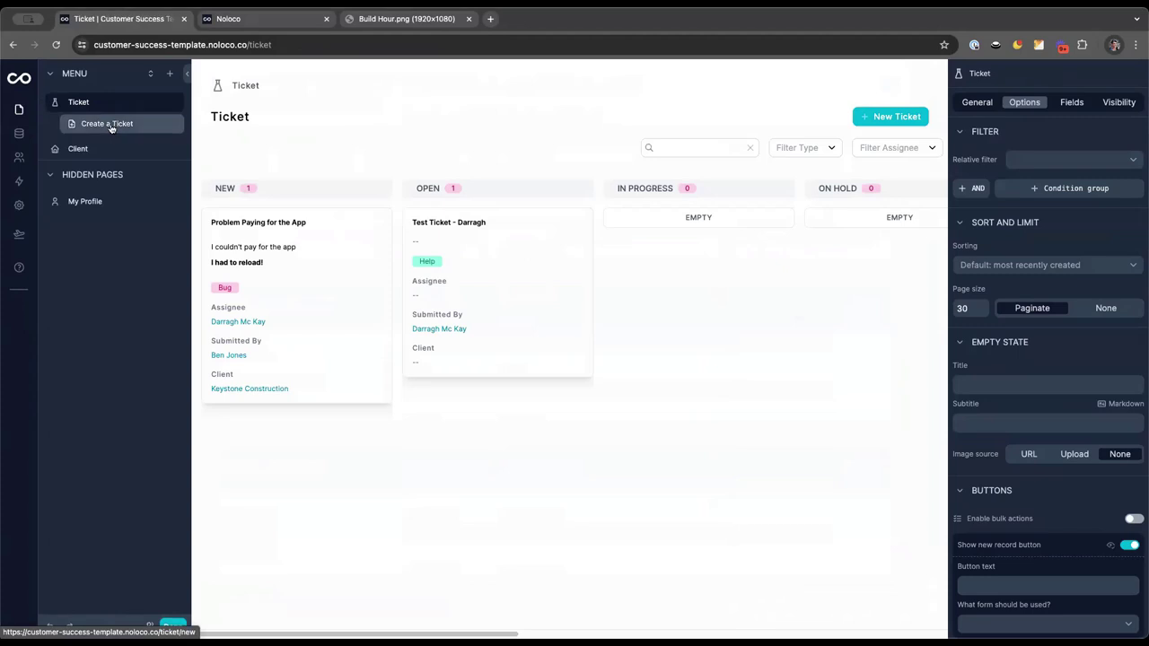
click(111, 126)
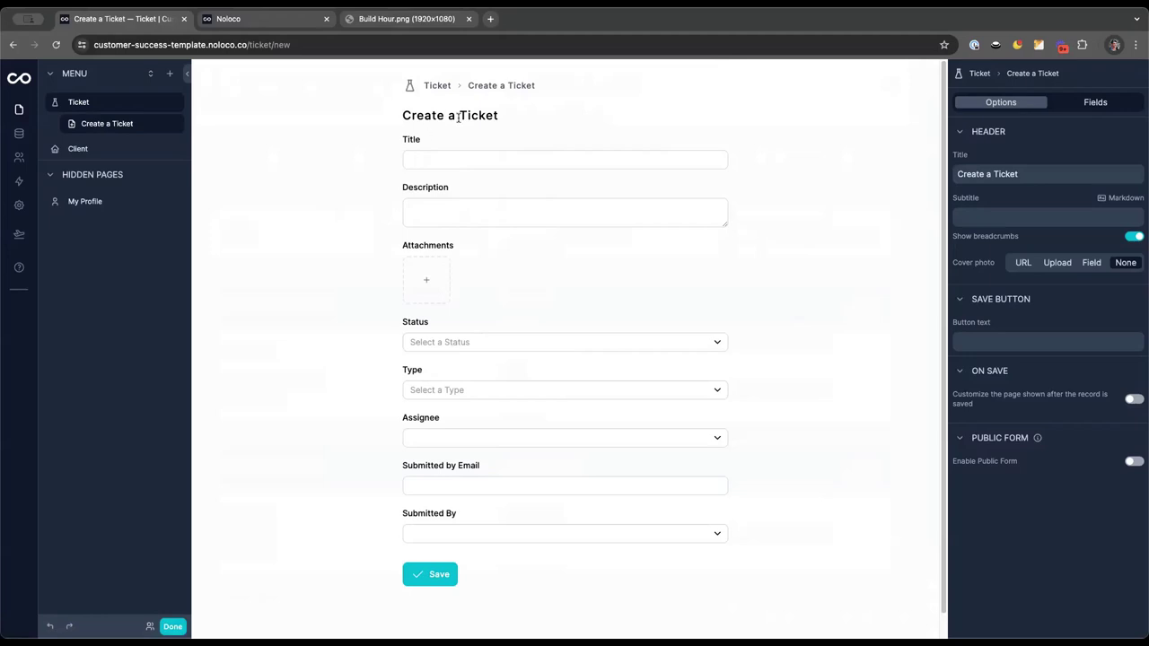
Start retyping the form title, replacing 'Create' with 'Submit'
double_click(974, 174)
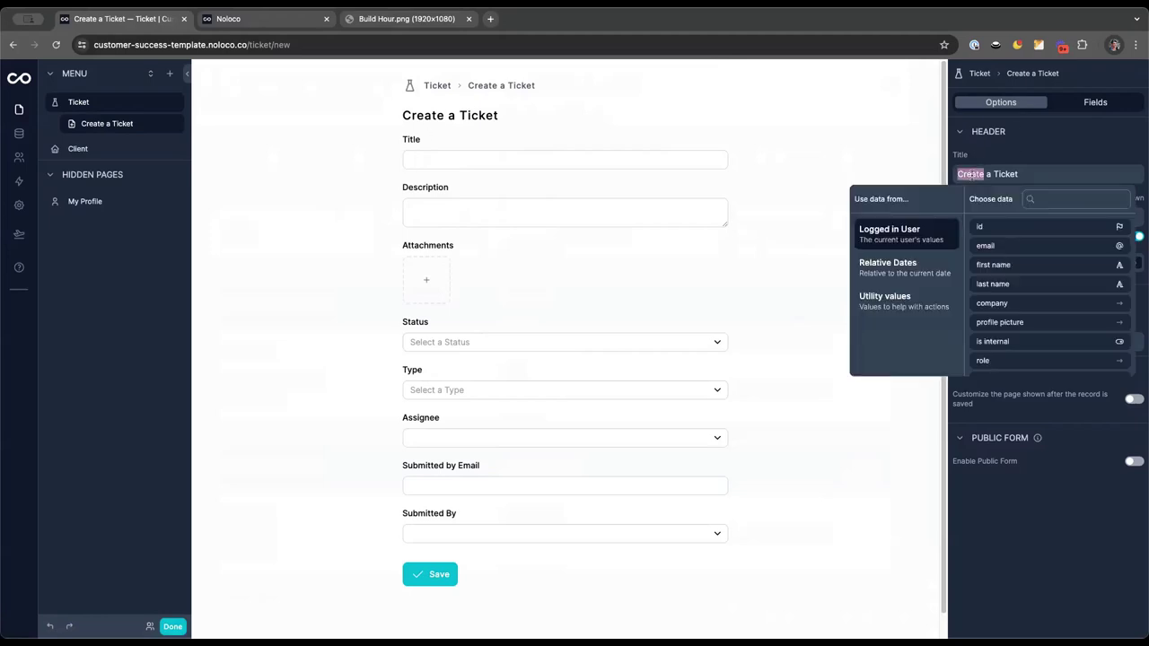
text(subm)
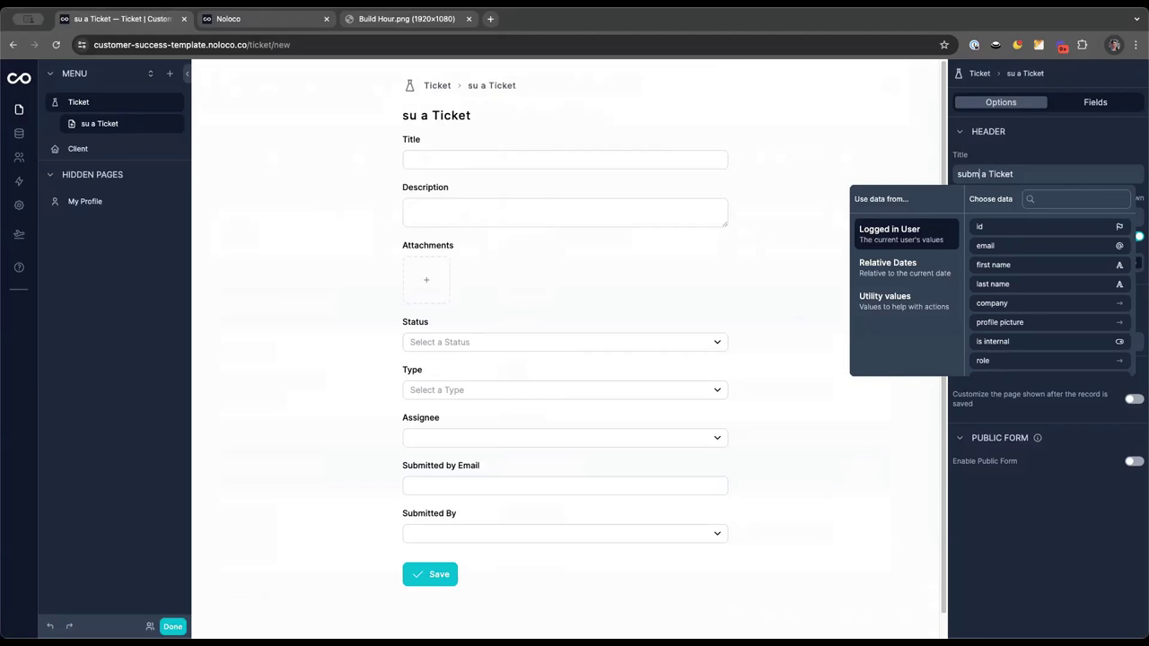
key(Home)
key(Delete)
text(Subm)
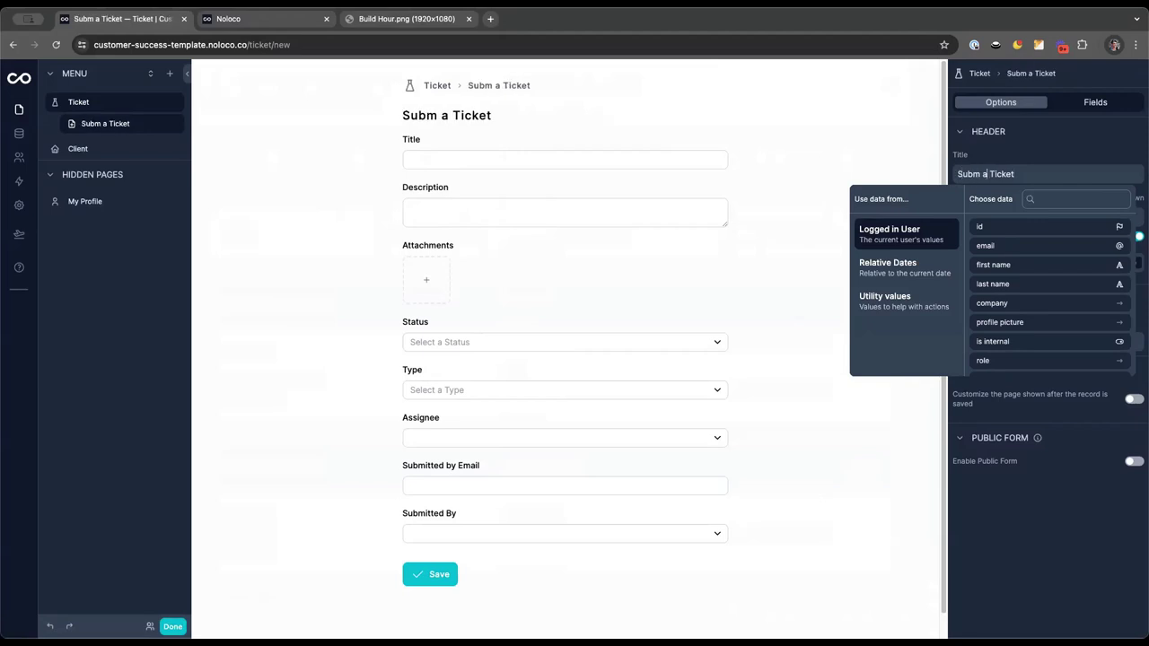
text(it)
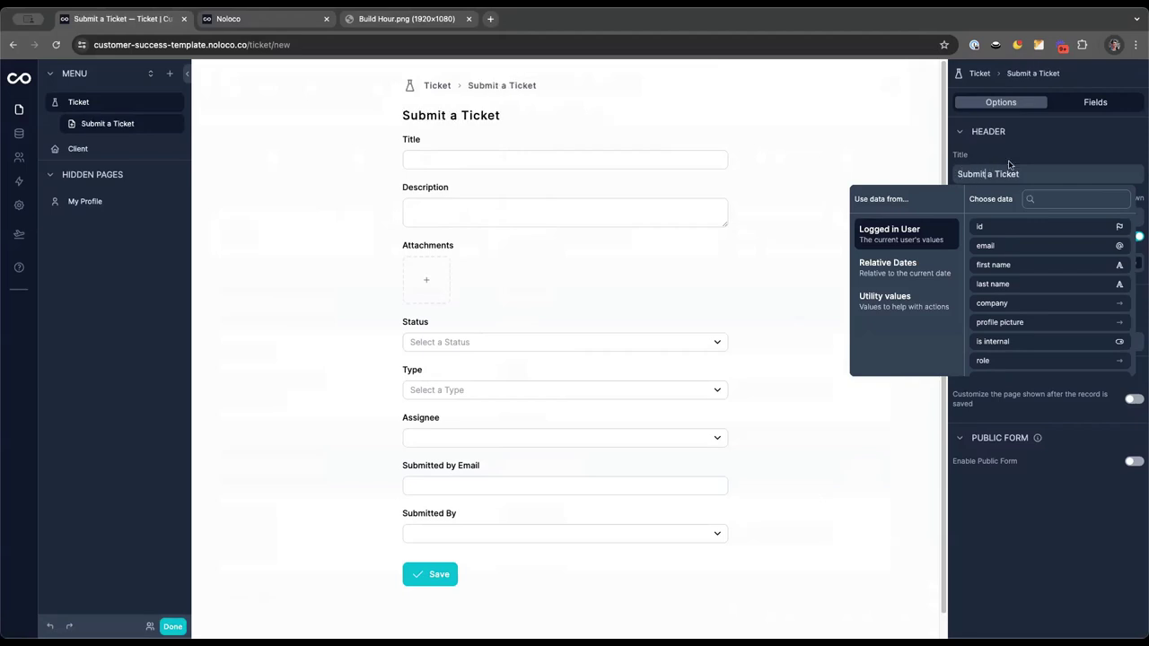
Add a two-line subtitle: 'Submit a ticket to the Support Team. We will / follow up with you over email in 48 hours'
click(987, 216)
text(Sub)
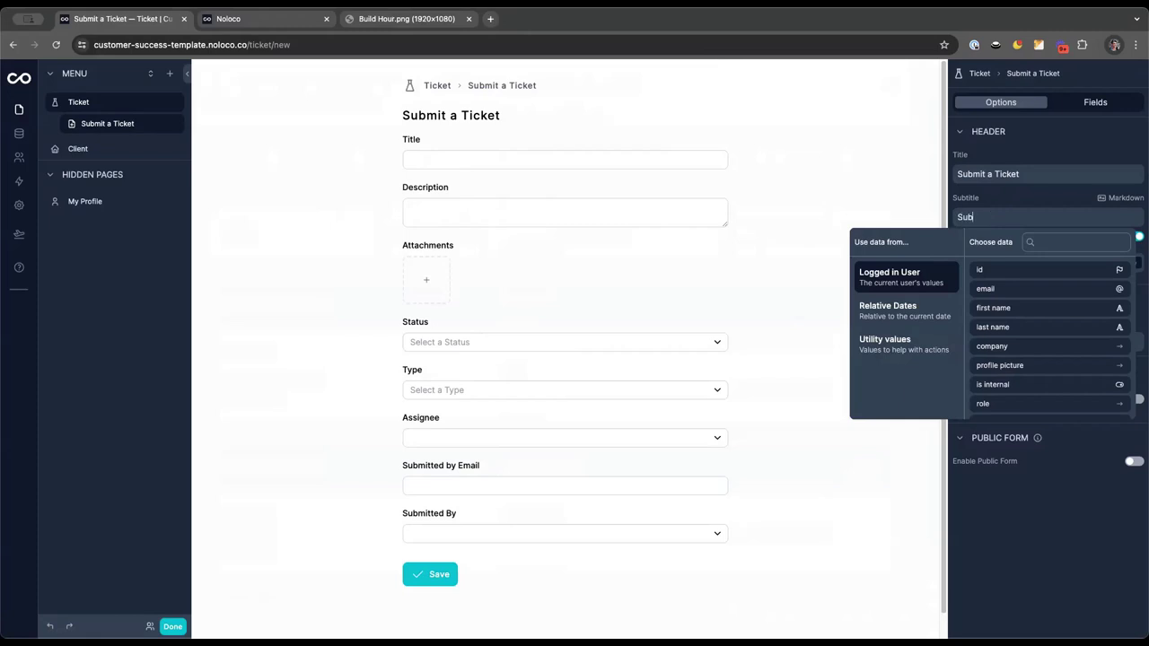
text(mit a ticket to )
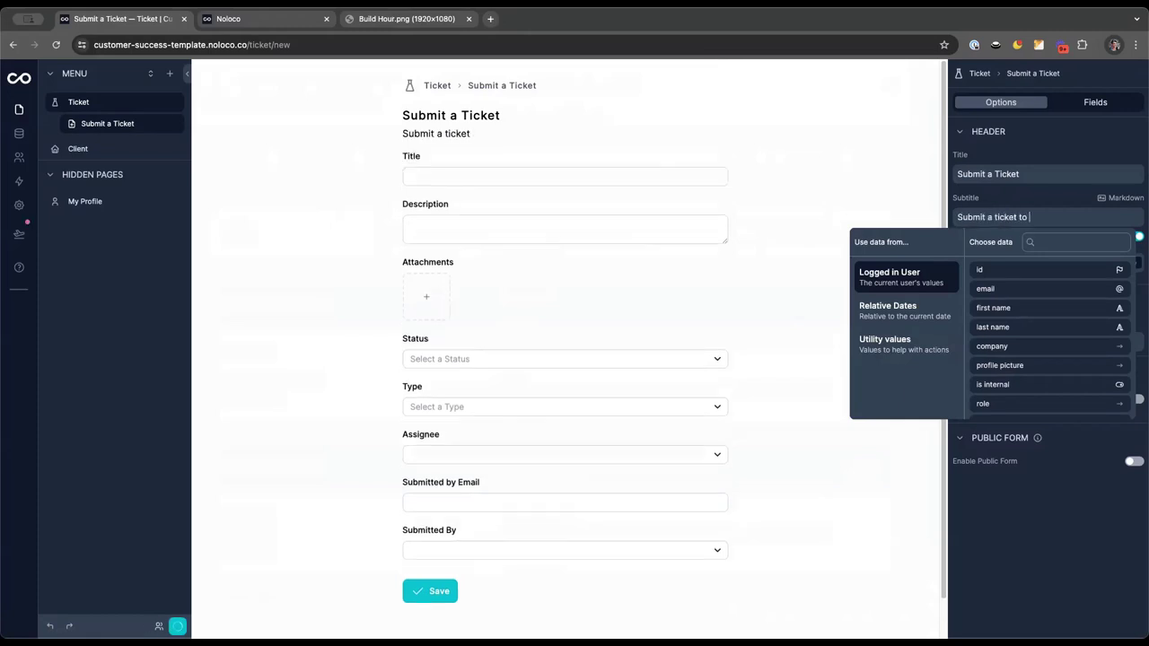
text(the Support Team. We wi)
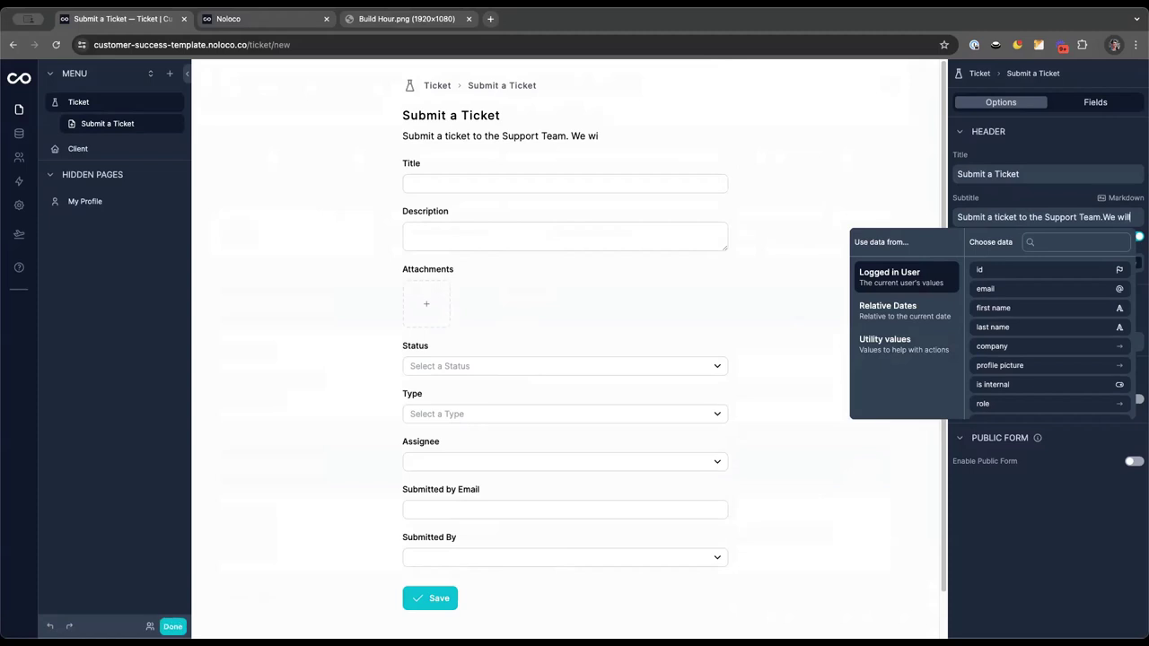
text(ll)
key(Return)
text(fo)
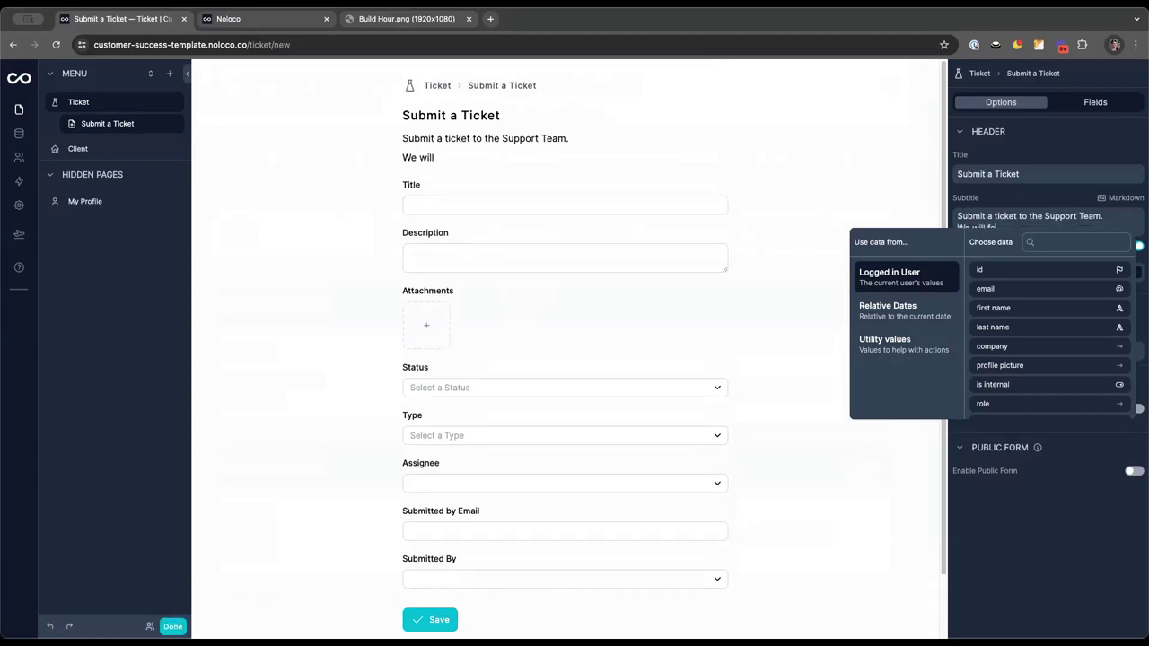
text(llow up with you ove)
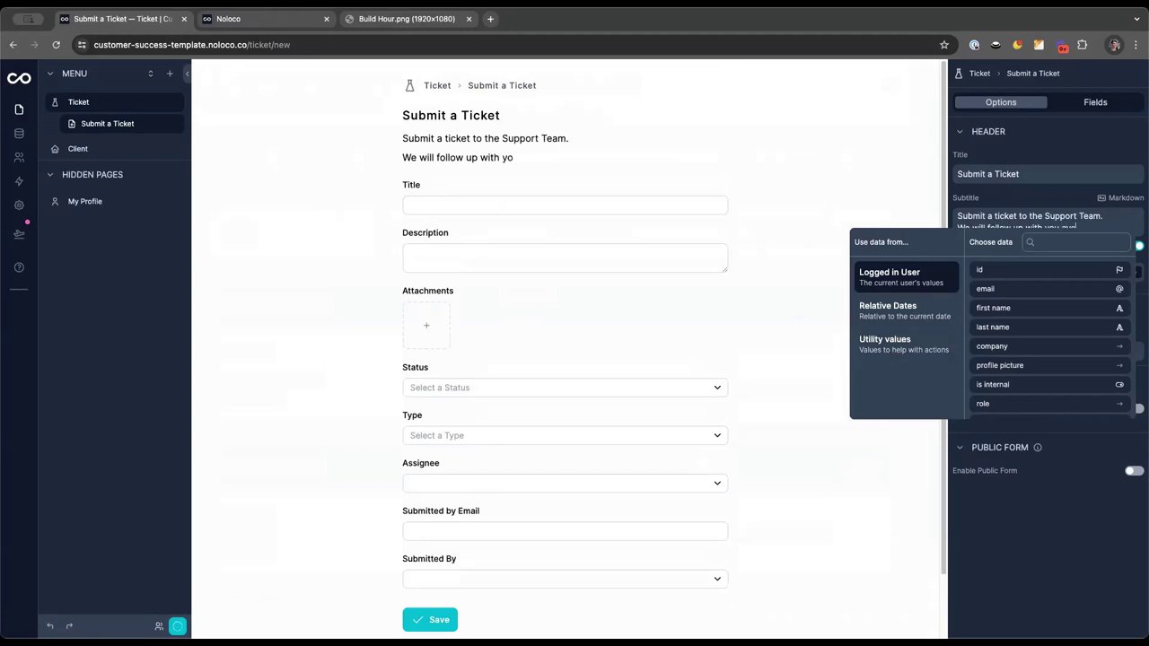
text(r email in)
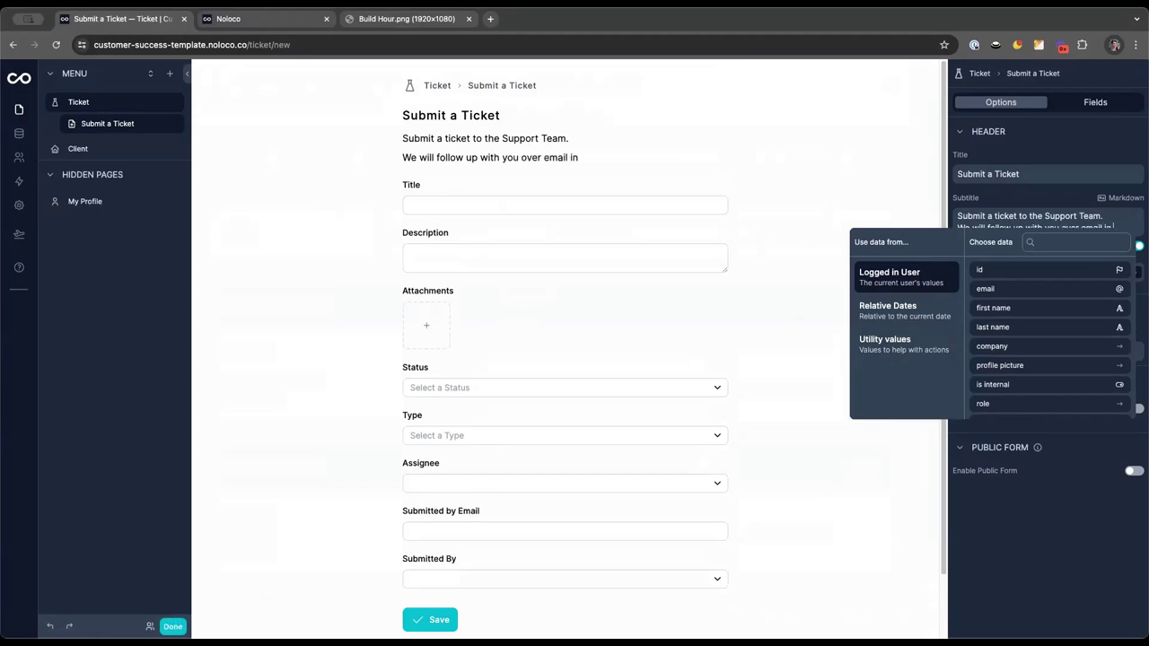
text( 48 hours)
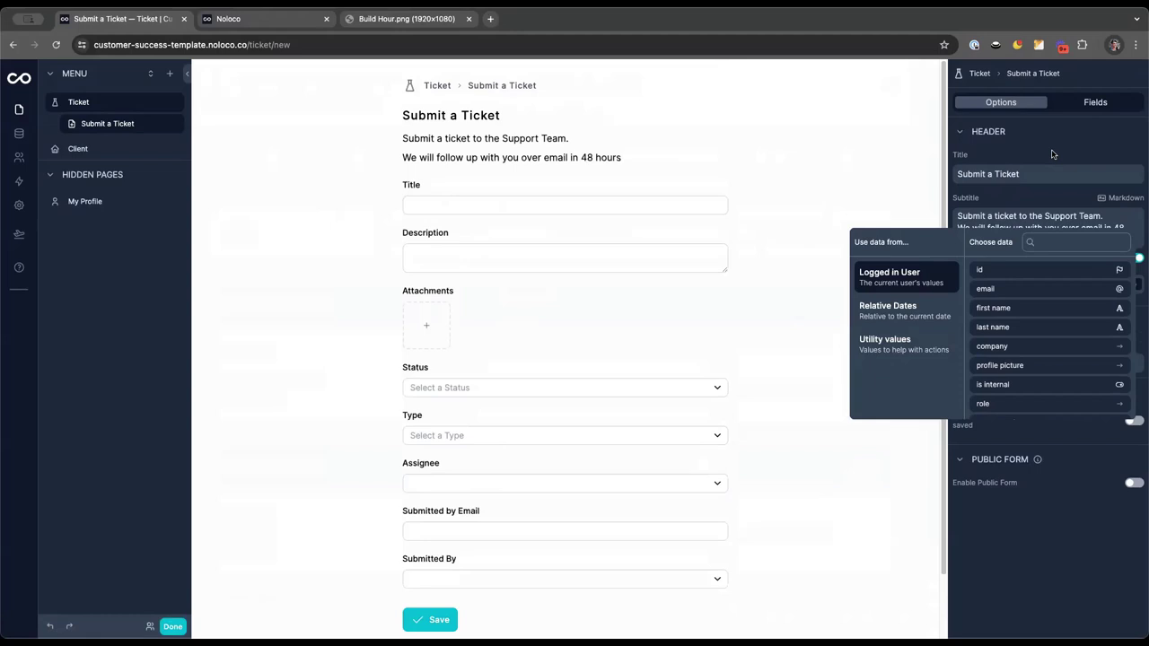
click(1054, 155)
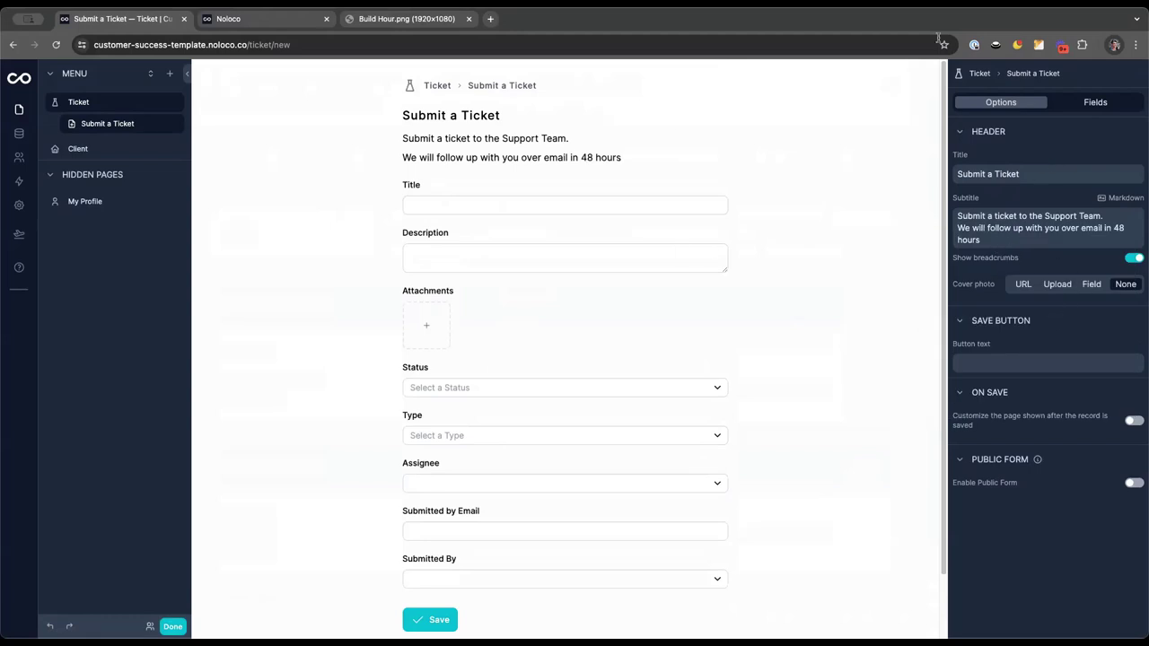
Open the Title field's settings and make it required
click(1095, 105)
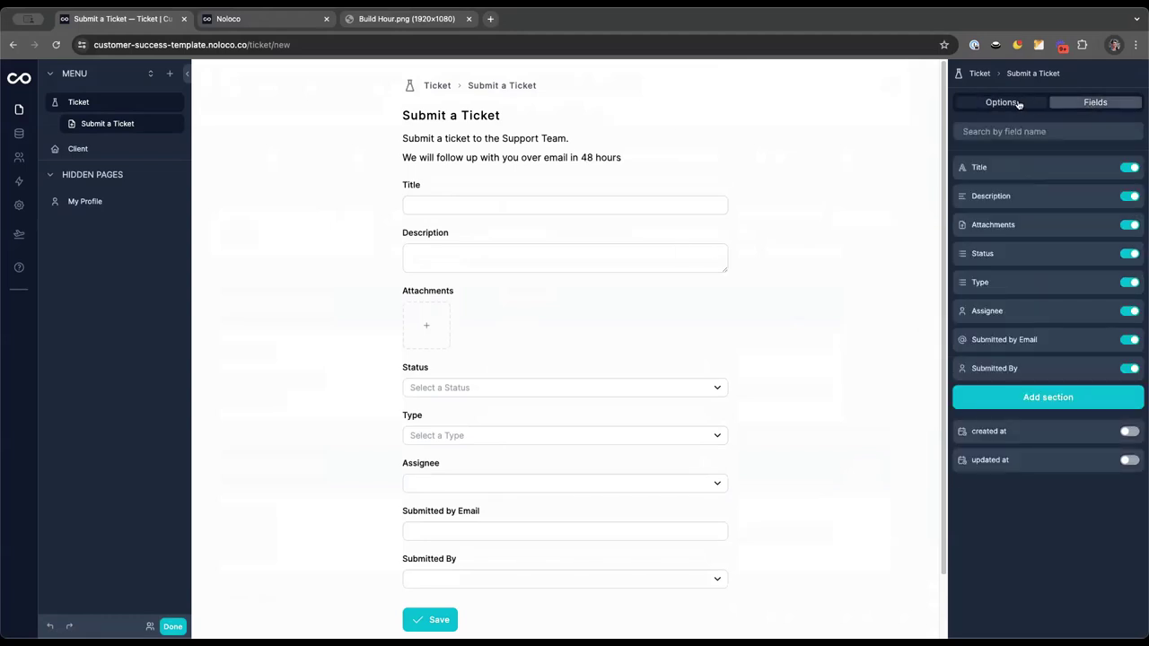
click(1019, 106)
click(1097, 105)
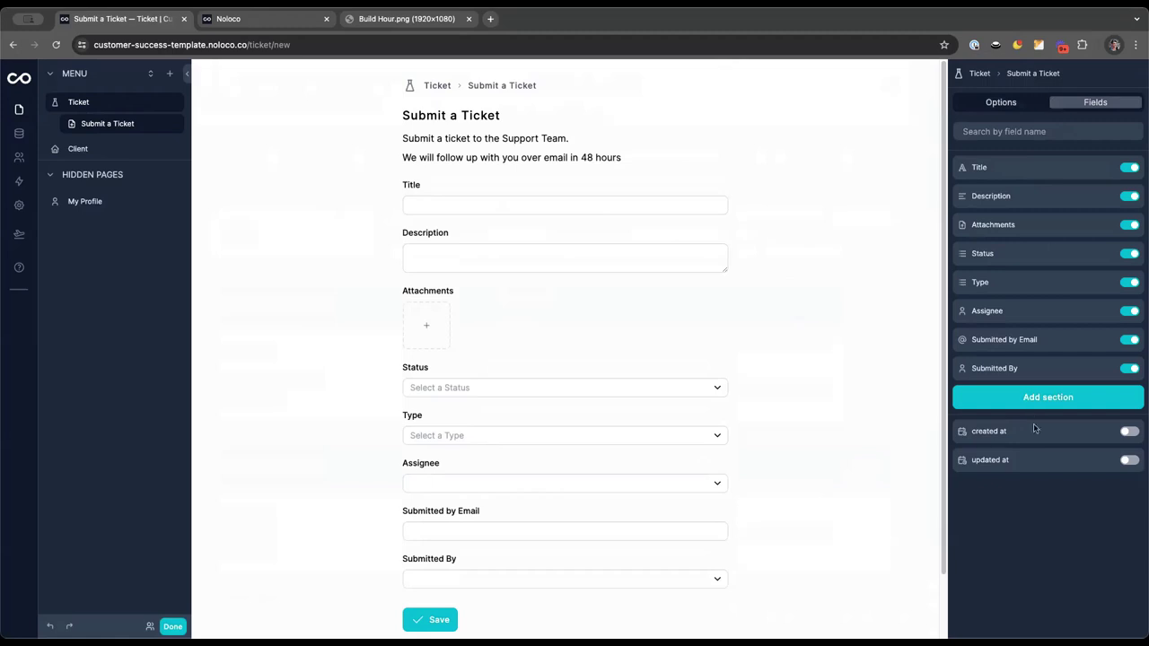
click(1106, 169)
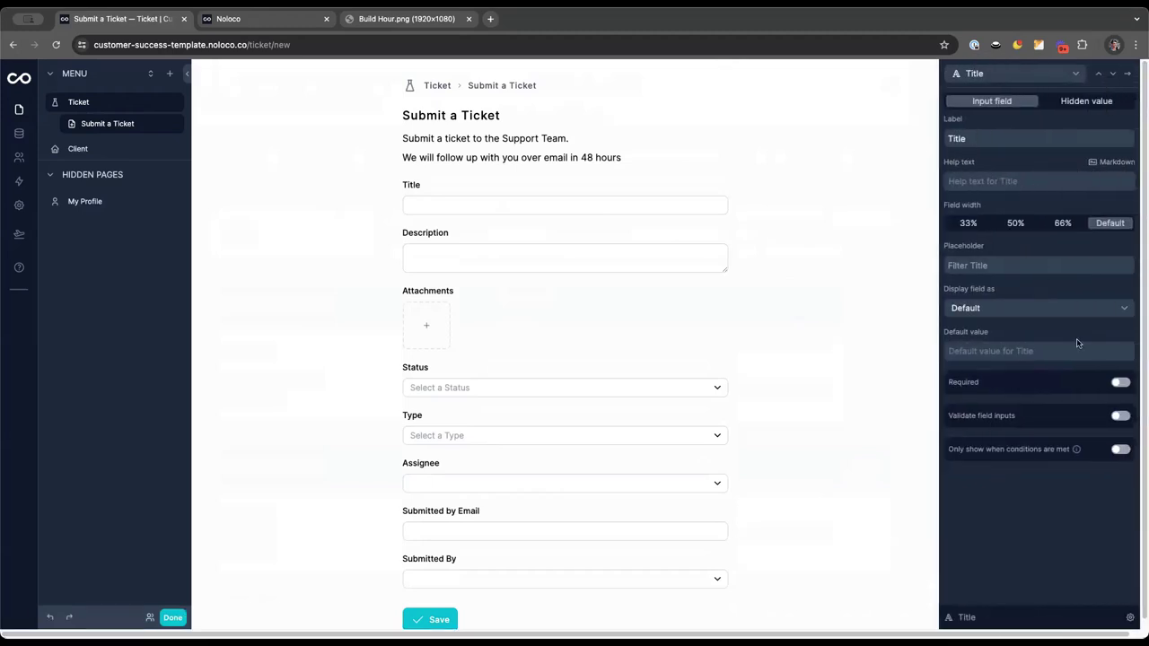
click(1120, 384)
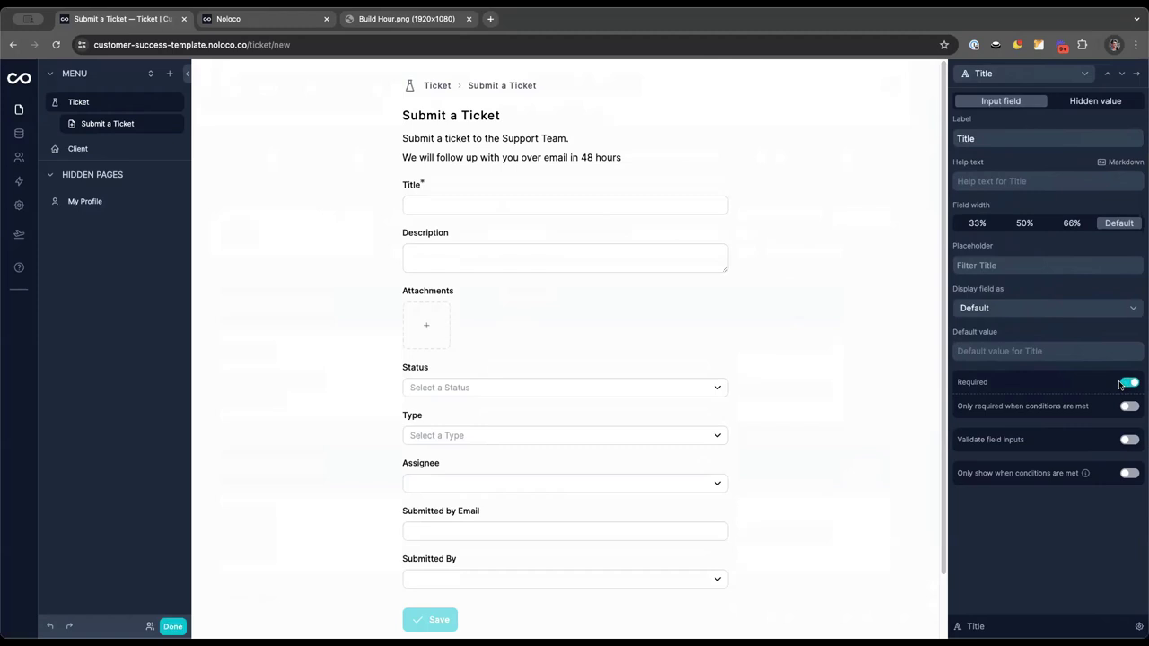
Add a validation rule requiring Title text length greater than 60
click(1130, 442)
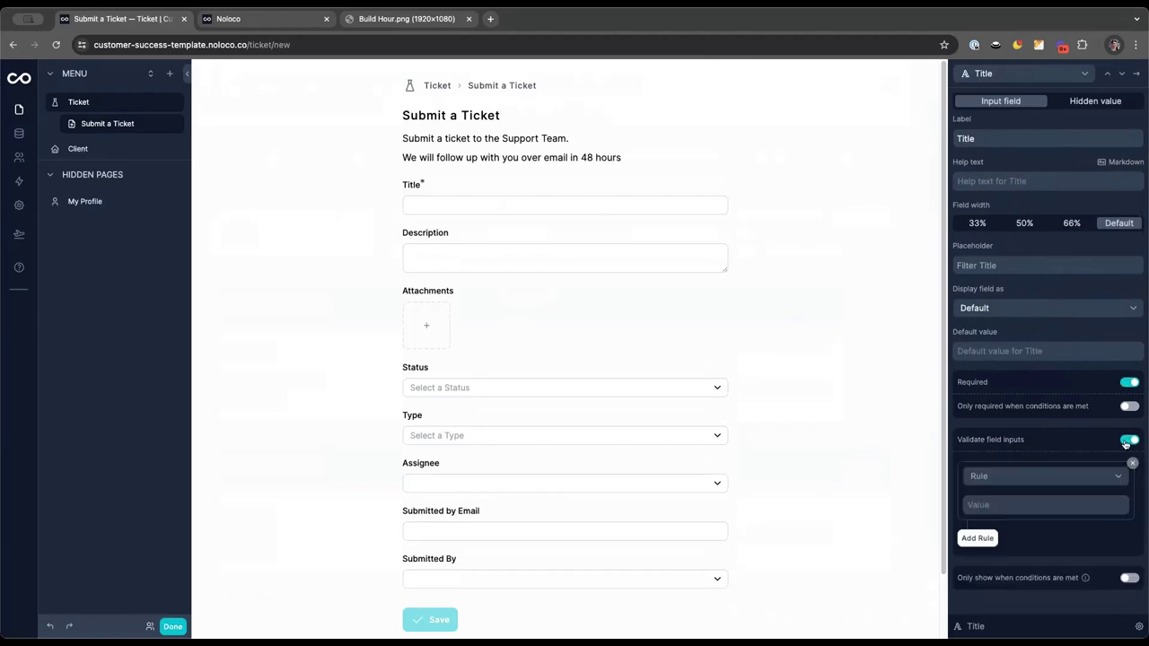
click(1033, 478)
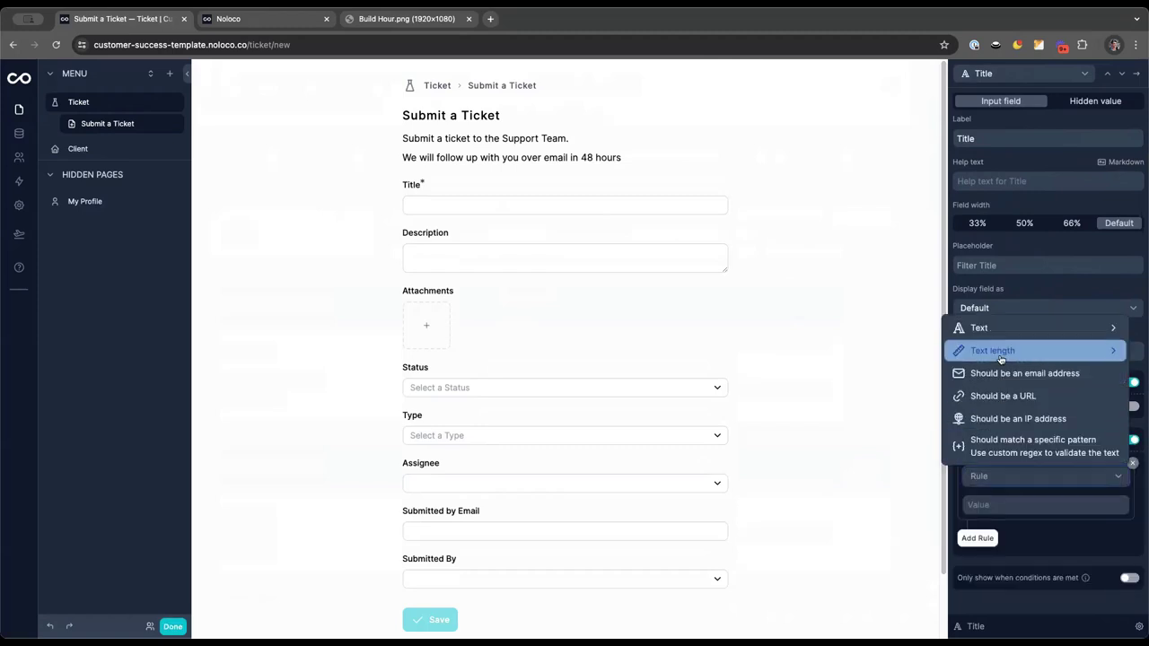
mouse_move(1000, 358)
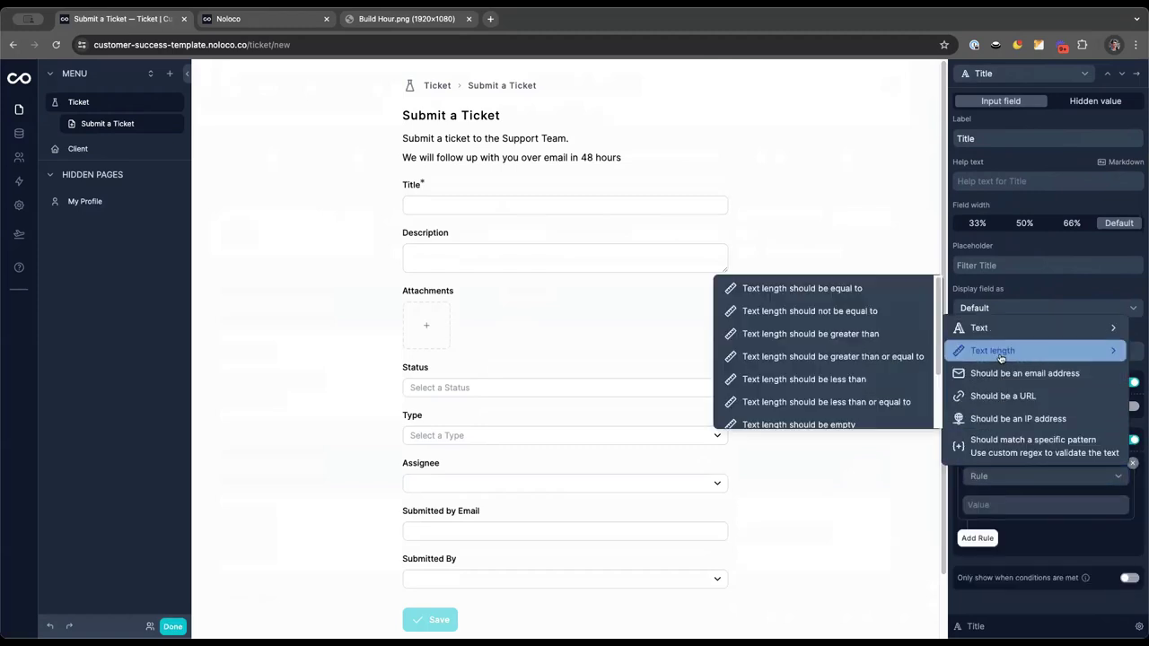
click(843, 341)
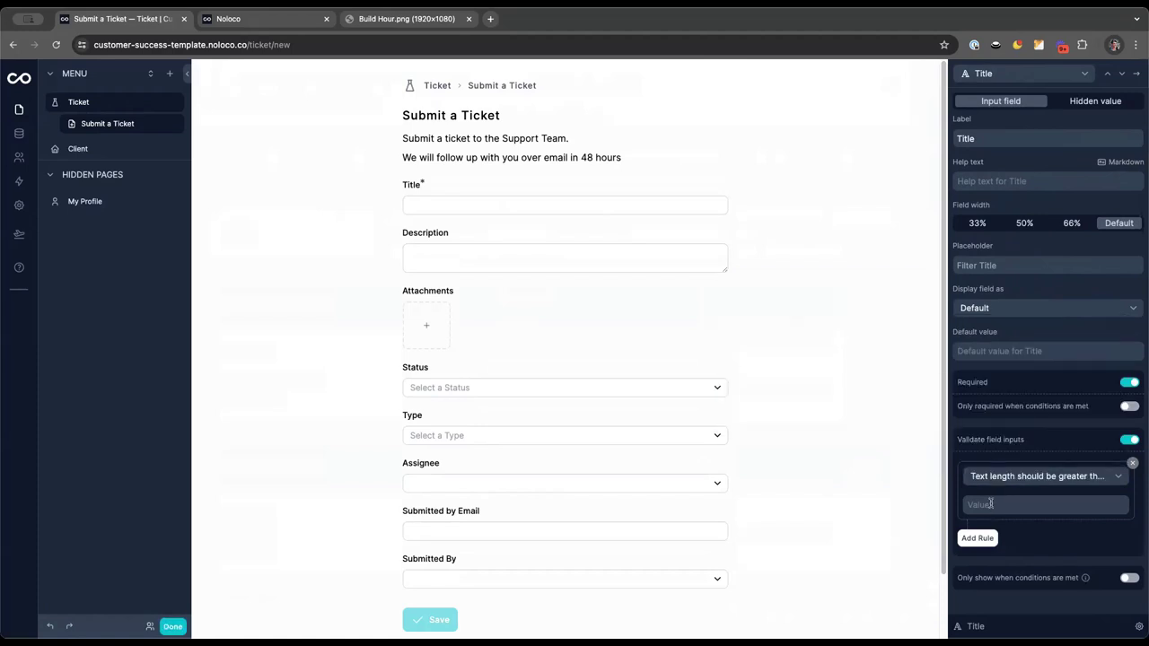
click(991, 505)
text(60)
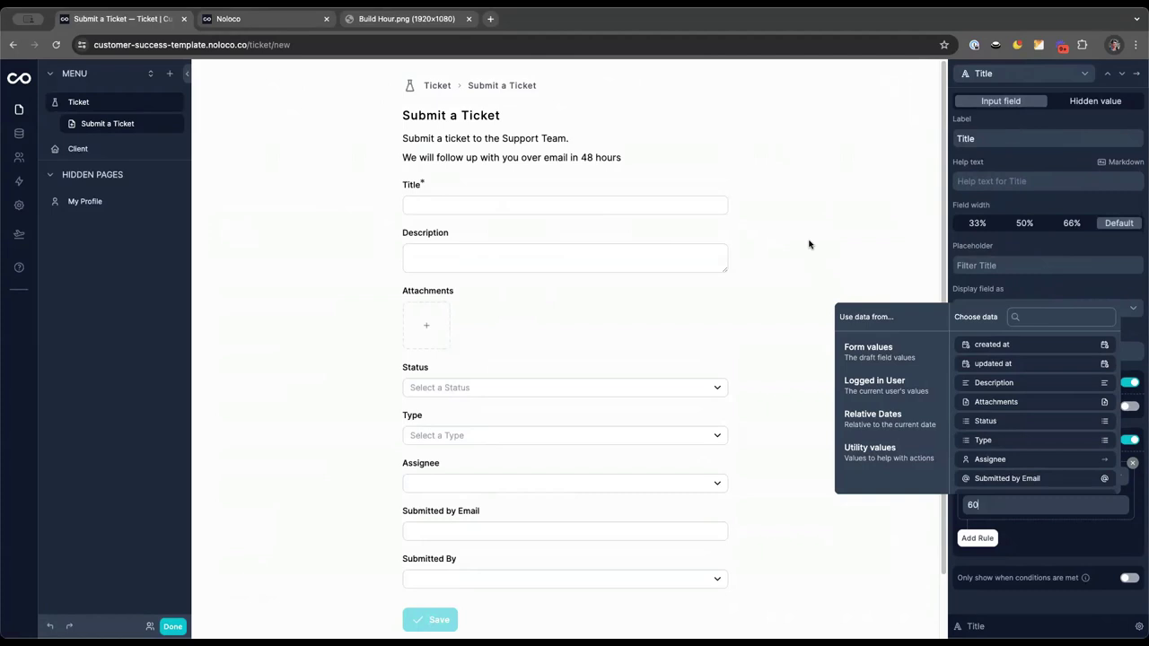
Give the Title field the help text 'Please summarize your question or request in a sentence'
click(1081, 117)
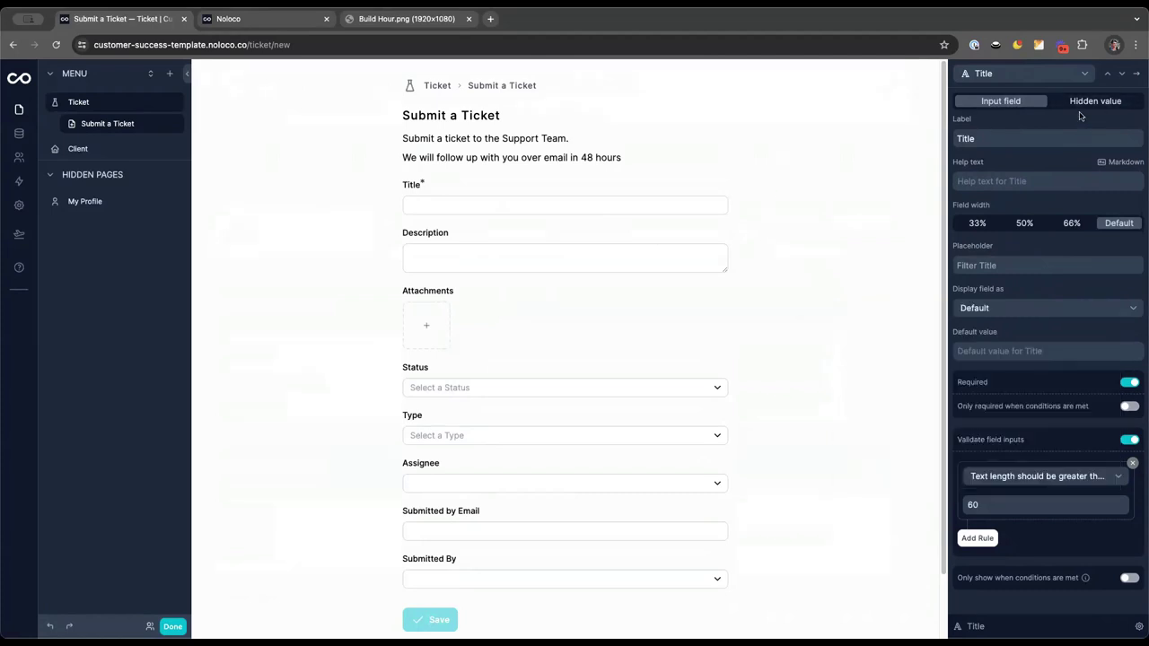
click(1009, 181)
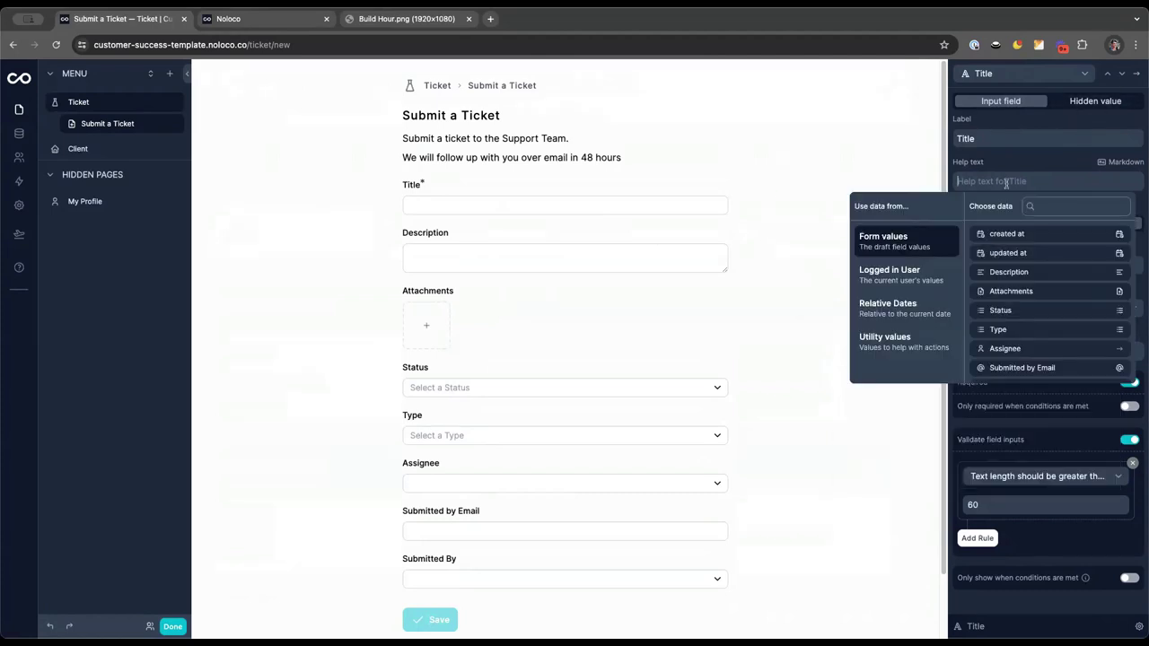
text(Plea)
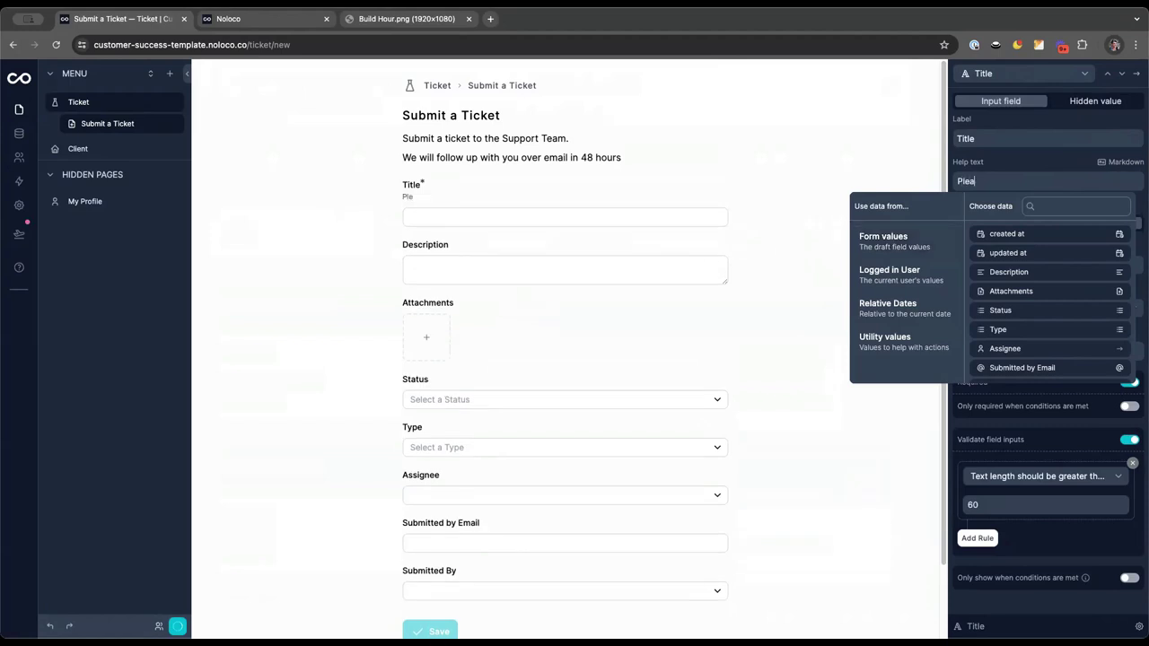
text(se summrize )
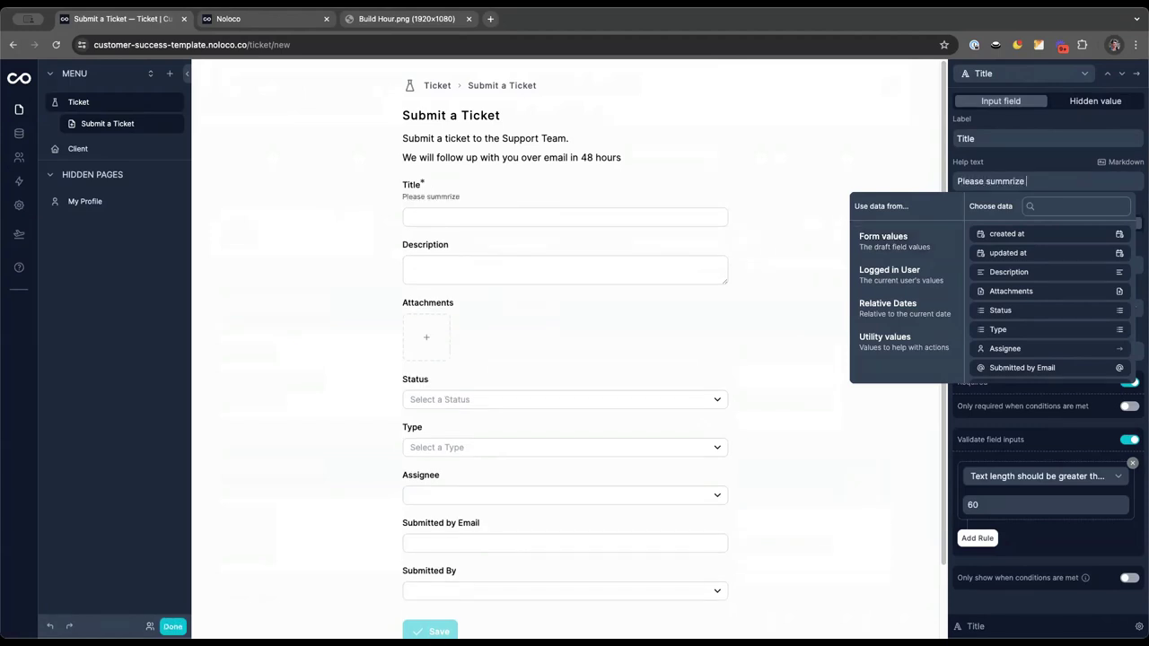
text(a)
text(your question or )
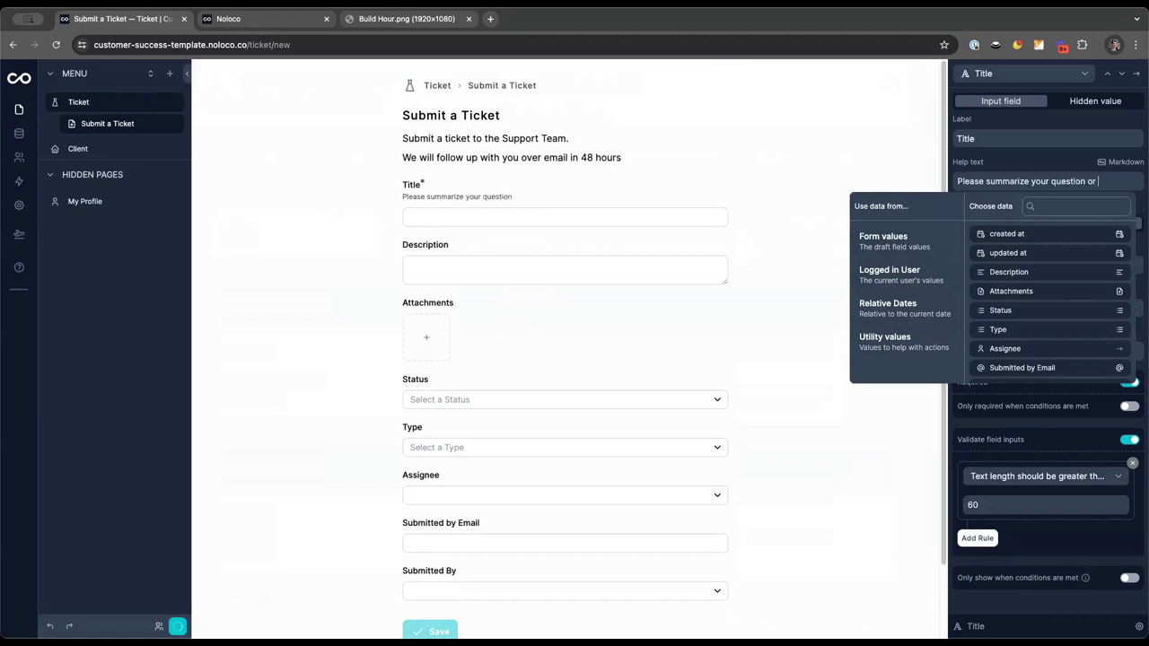
text(request in)
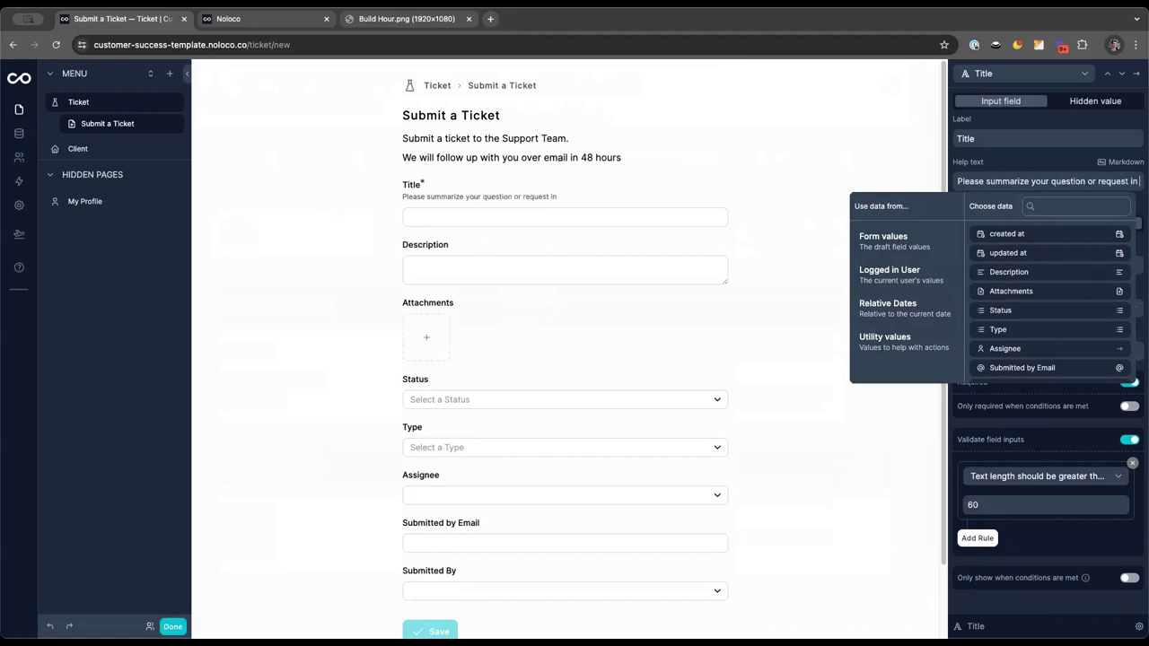
text(a)
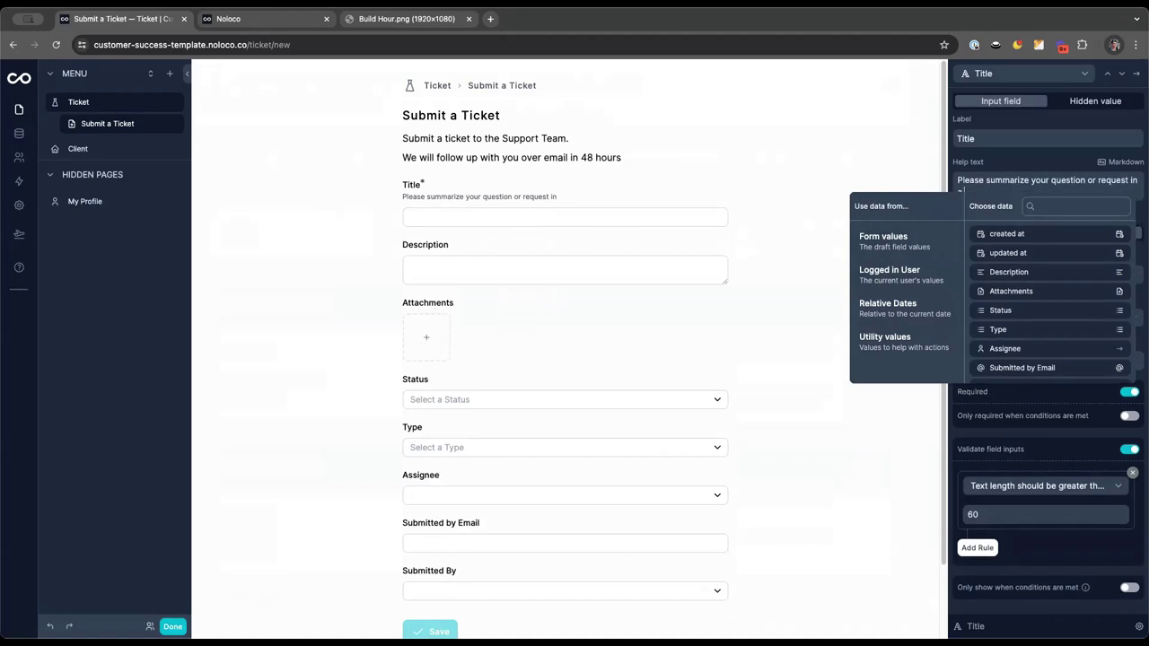
text( few sontances)
key(BackSpace)
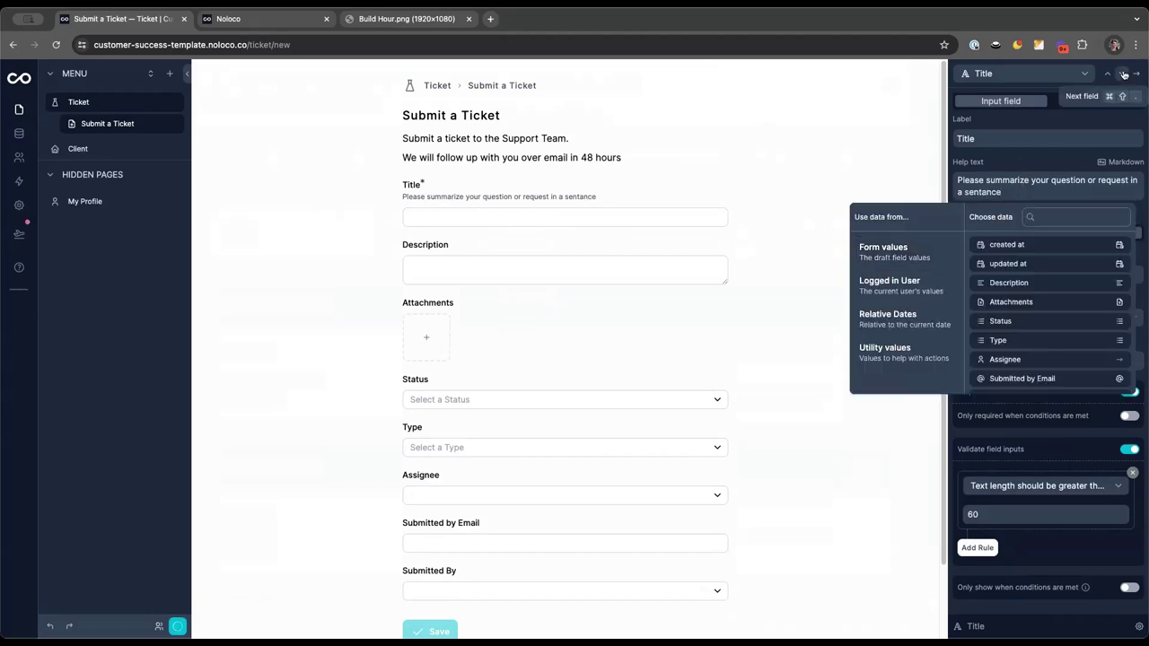
Give Description help text 'Please provide as many details as possible…' and begin its 'My problem is.....' placeholder
click(1124, 75)
click(986, 180)
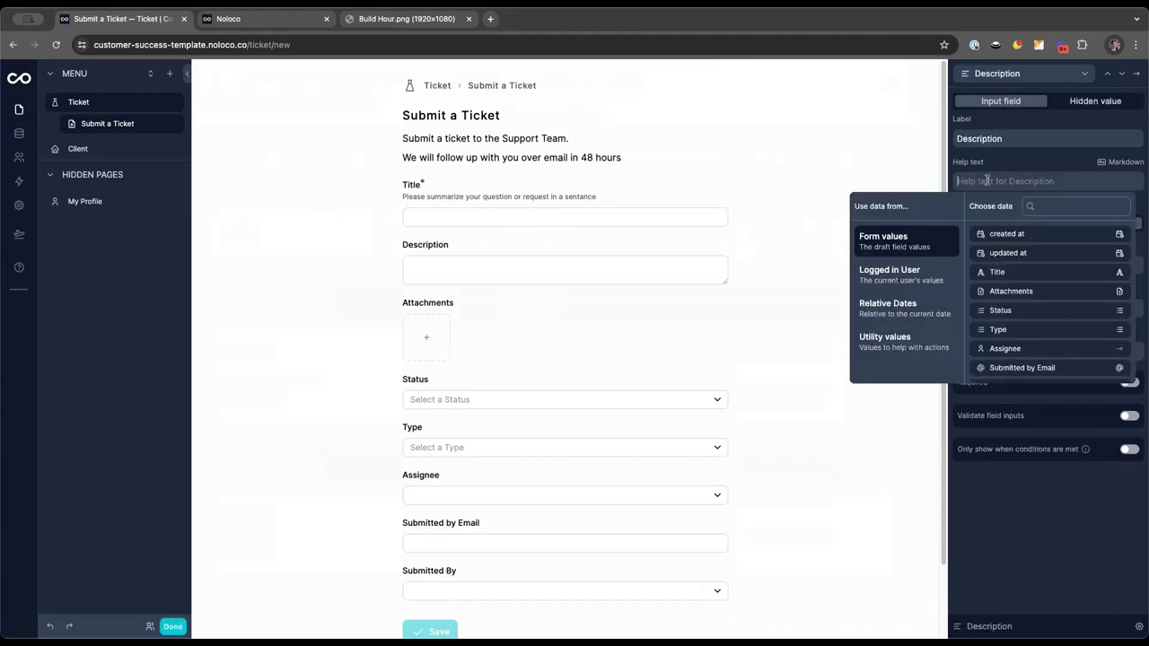
text(Please )
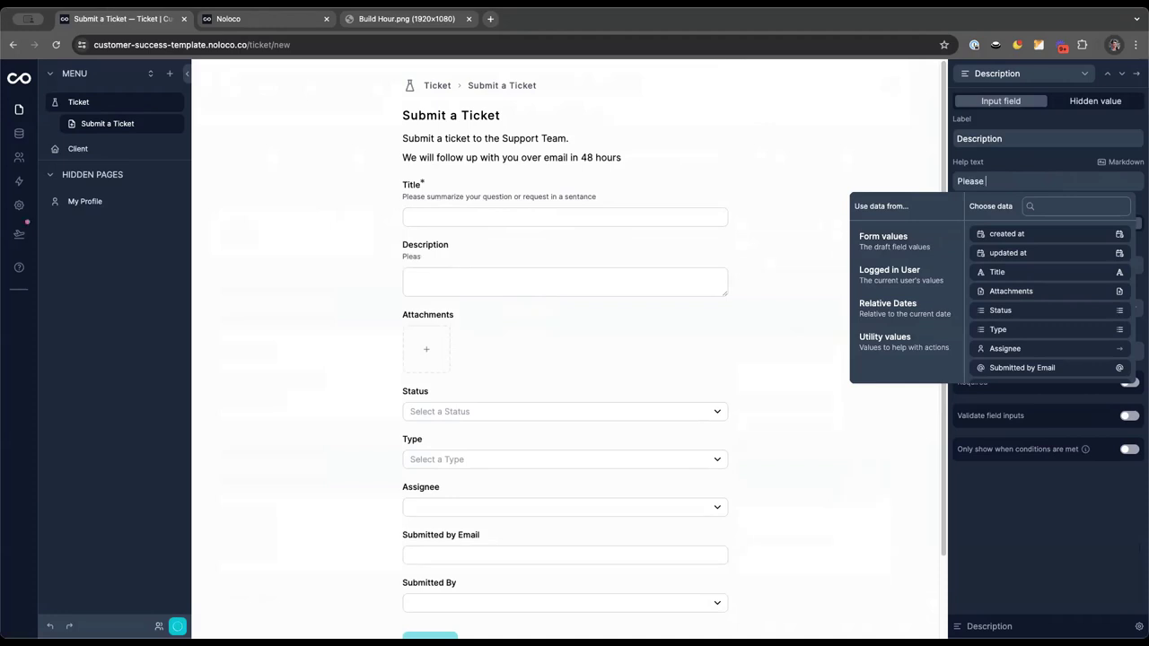
text(provide as many det)
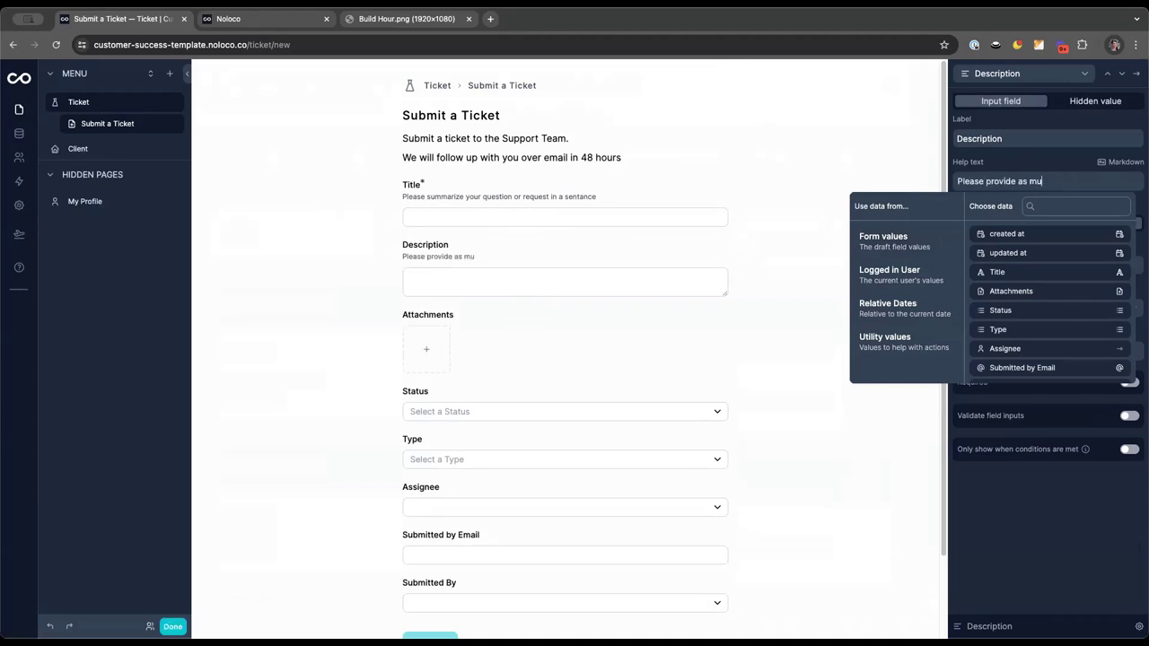
text(ails as pos)
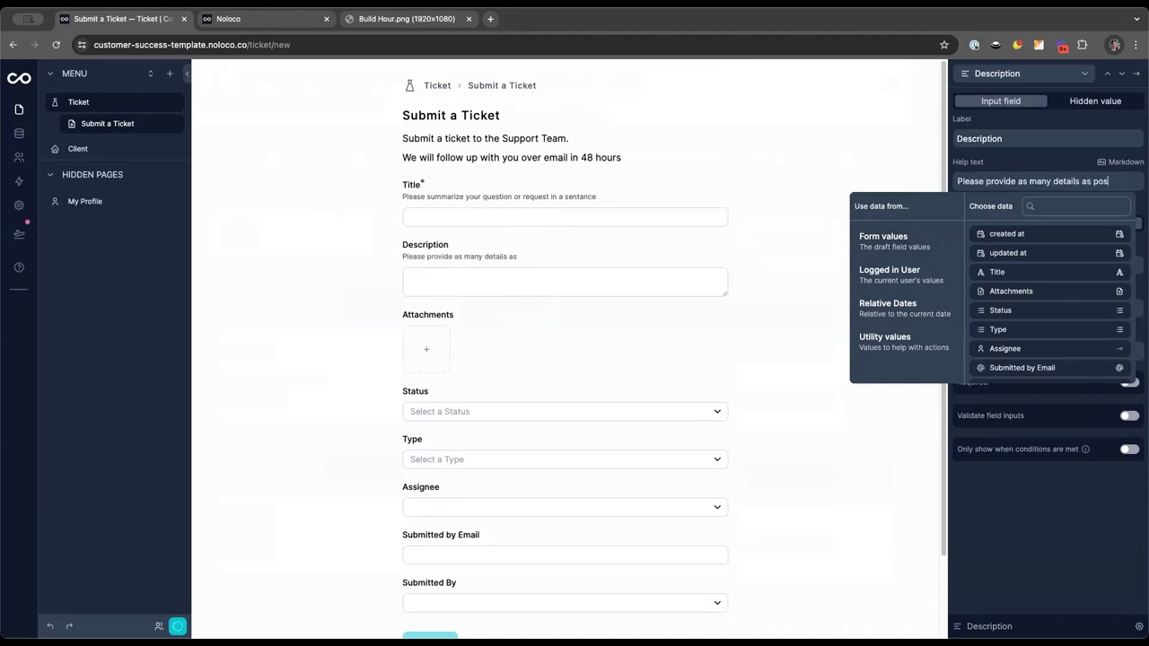
text(sible to help our)
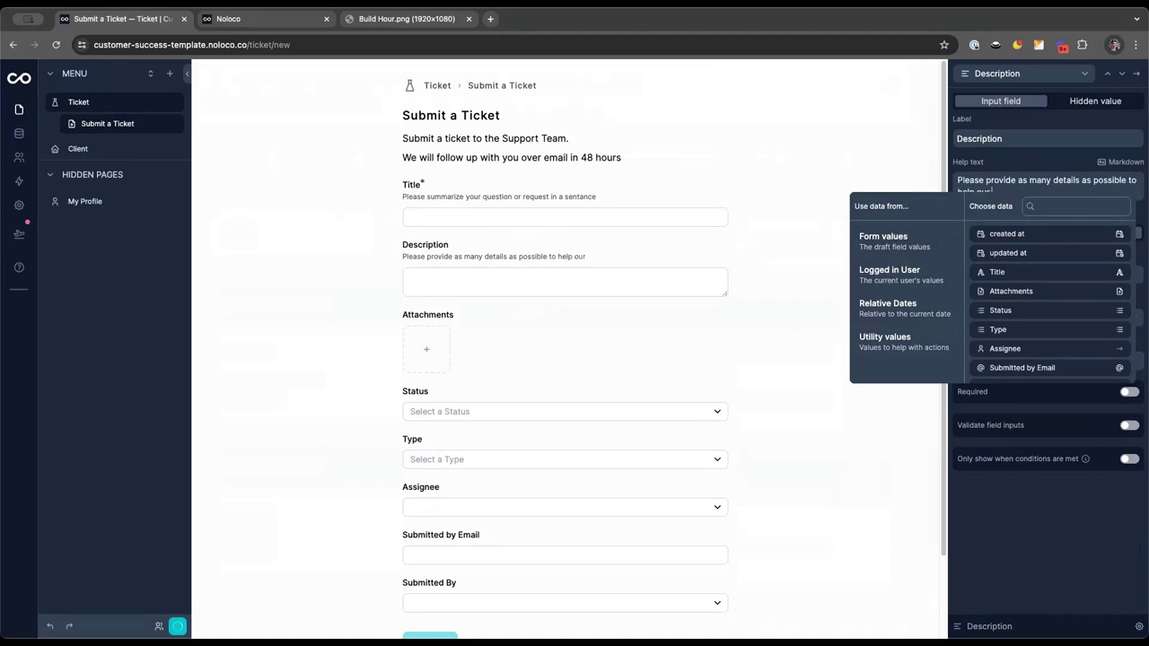
text( team help you)
click(1023, 121)
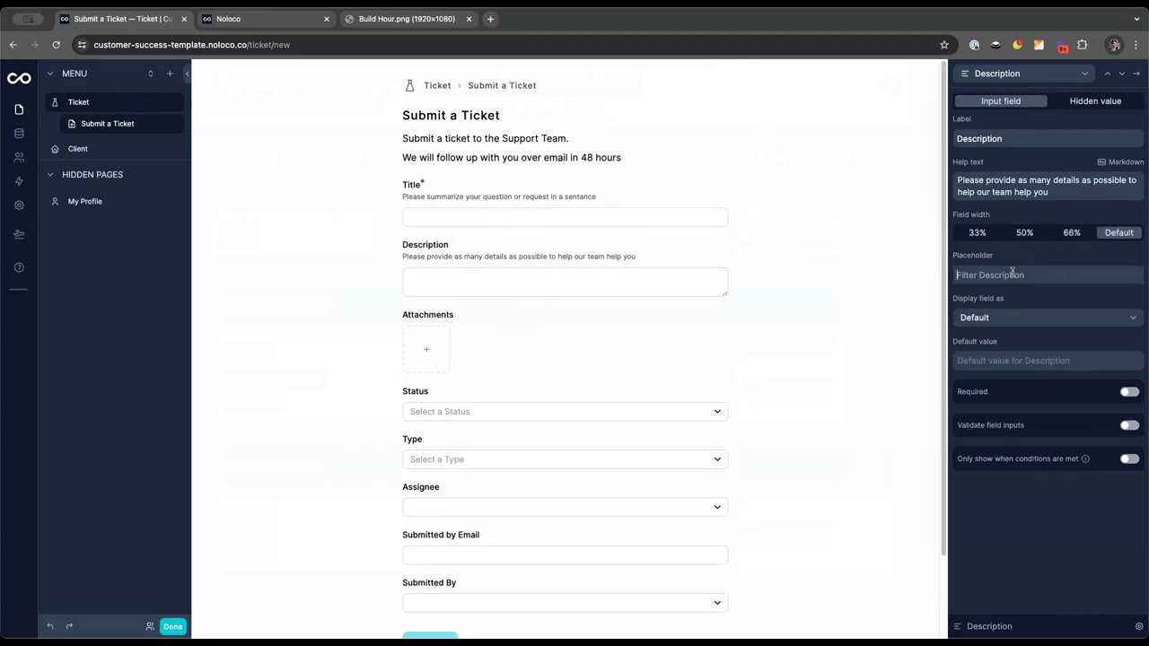
text(My problem is.....)
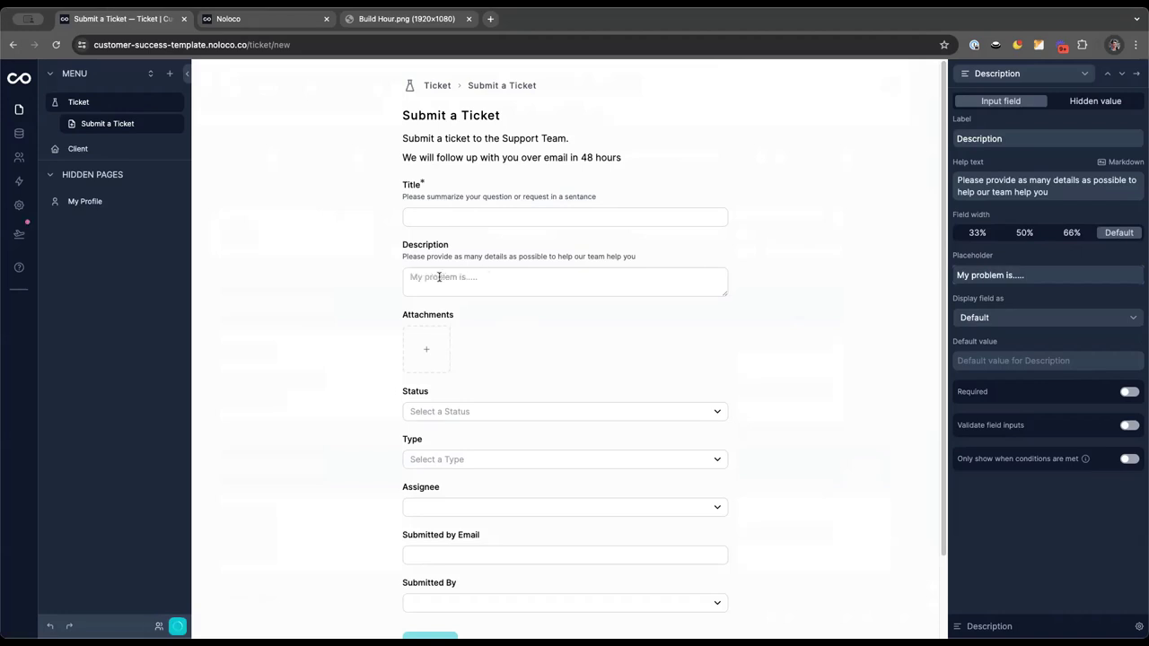
Display Description as a rich text editor and make it required
click(1011, 318)
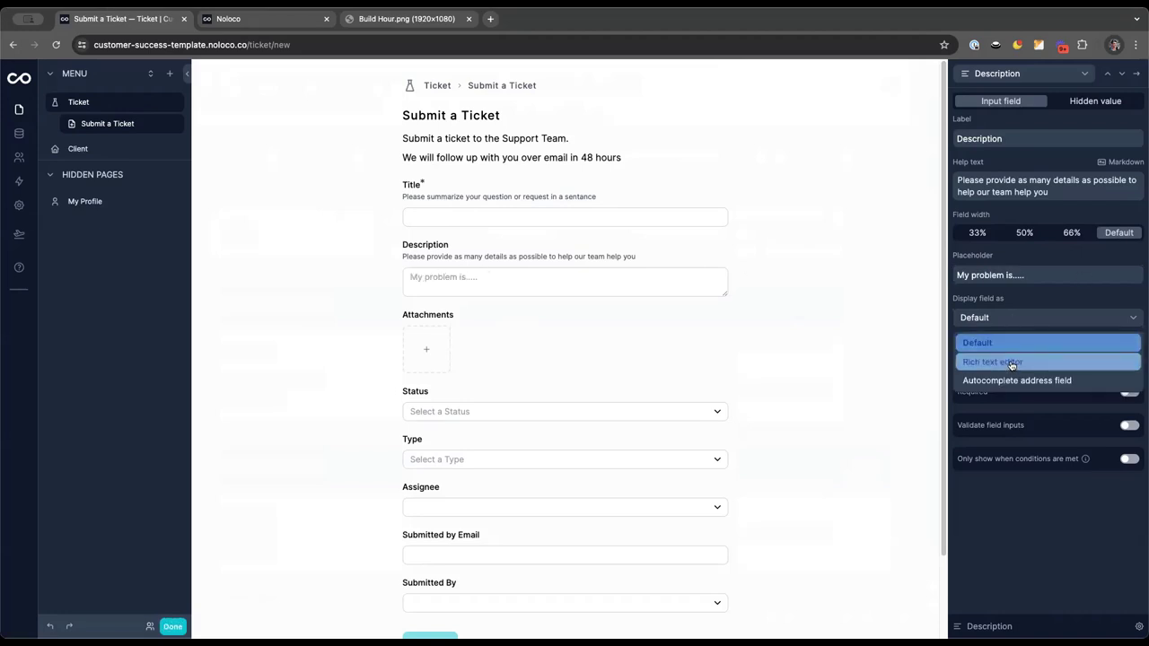
click(1011, 362)
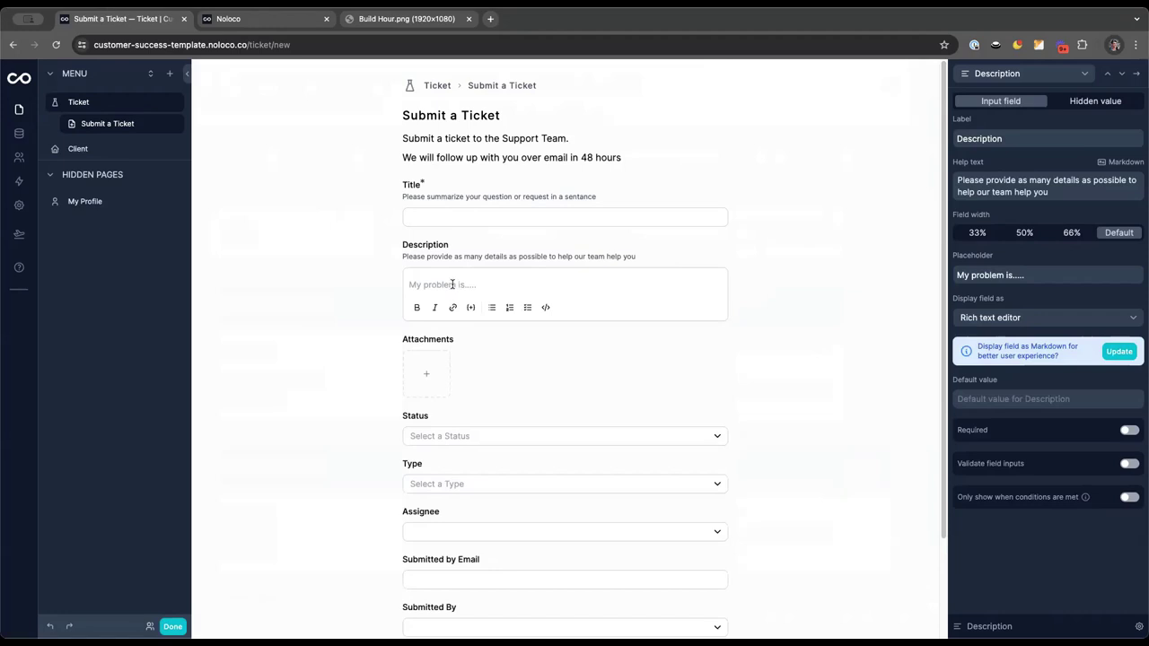
click(1128, 430)
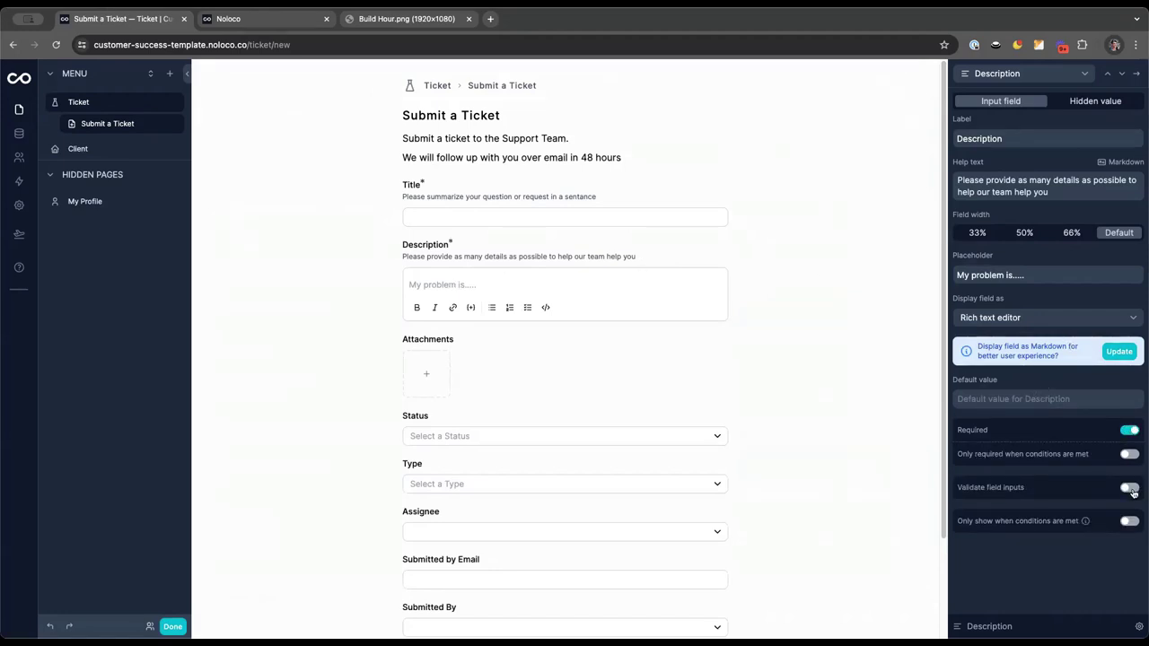
Add a validation rule requiring Description text length greater than 100, then return to the field list
click(1130, 489)
click(1073, 525)
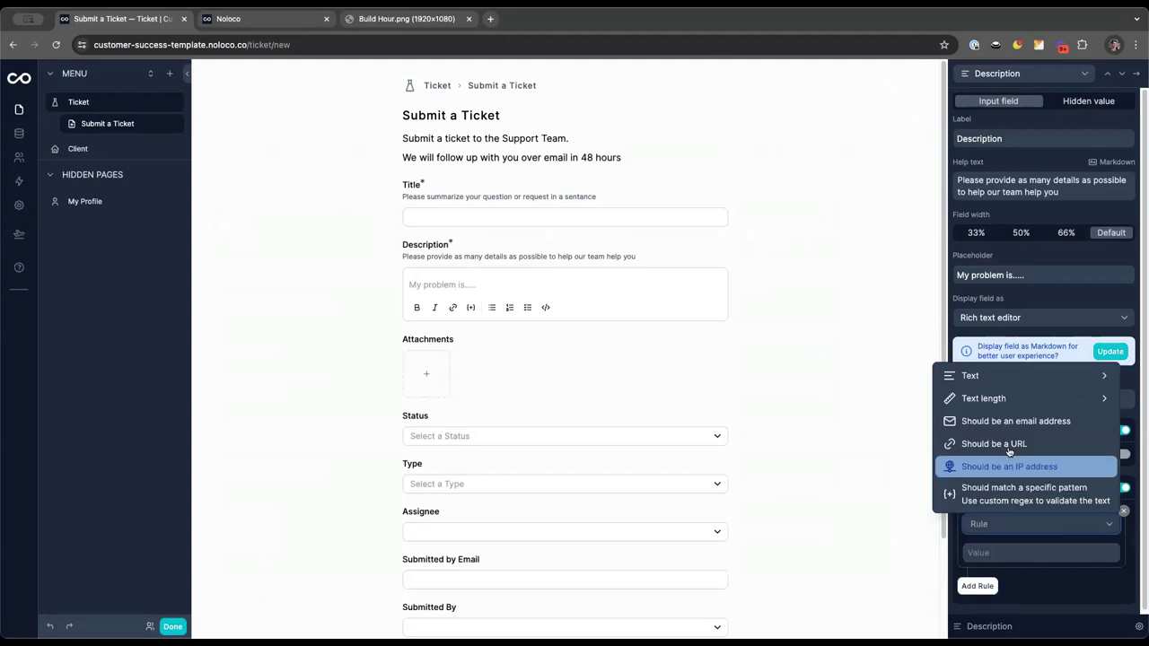
mouse_move(992, 400)
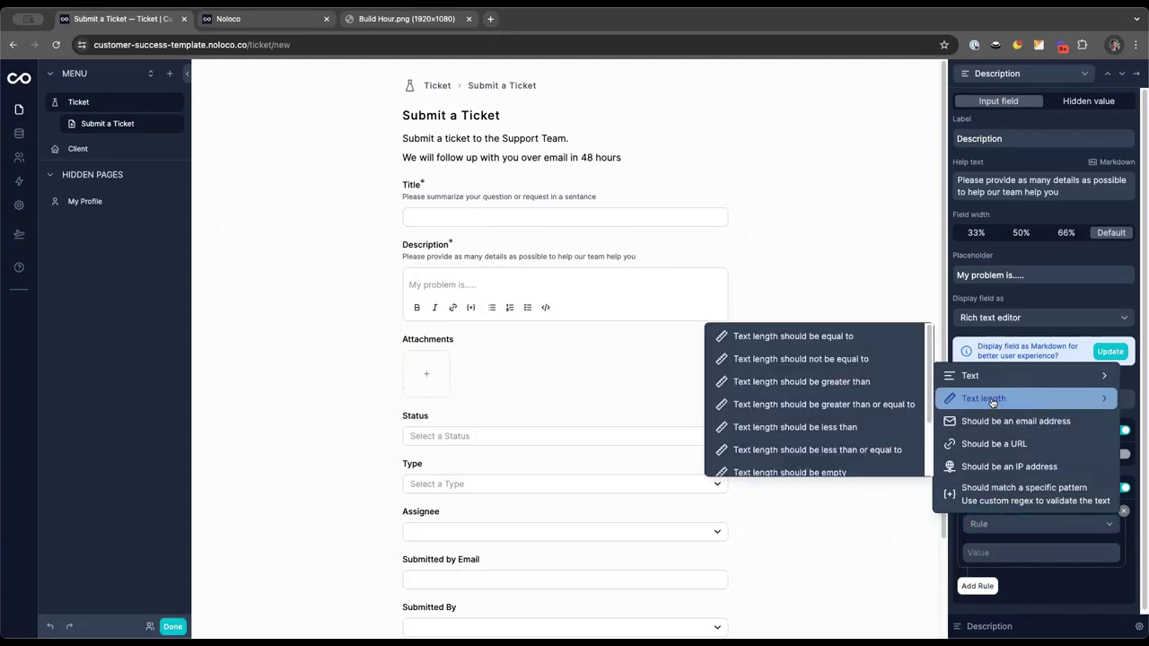
click(874, 382)
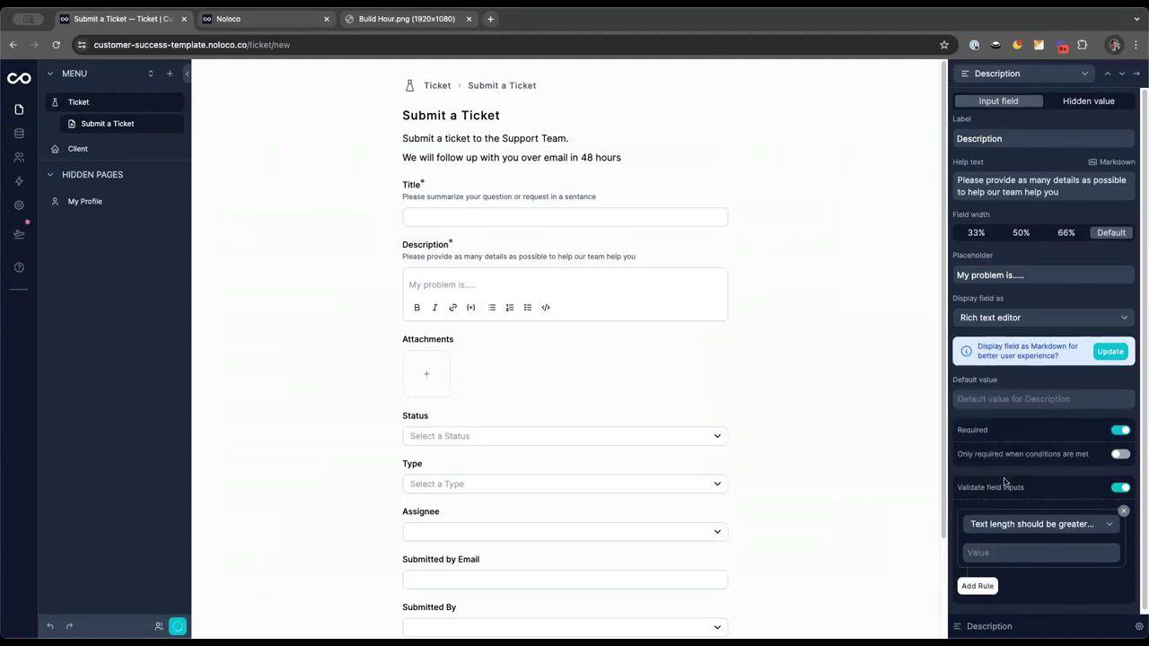
click(1006, 555)
text(100)
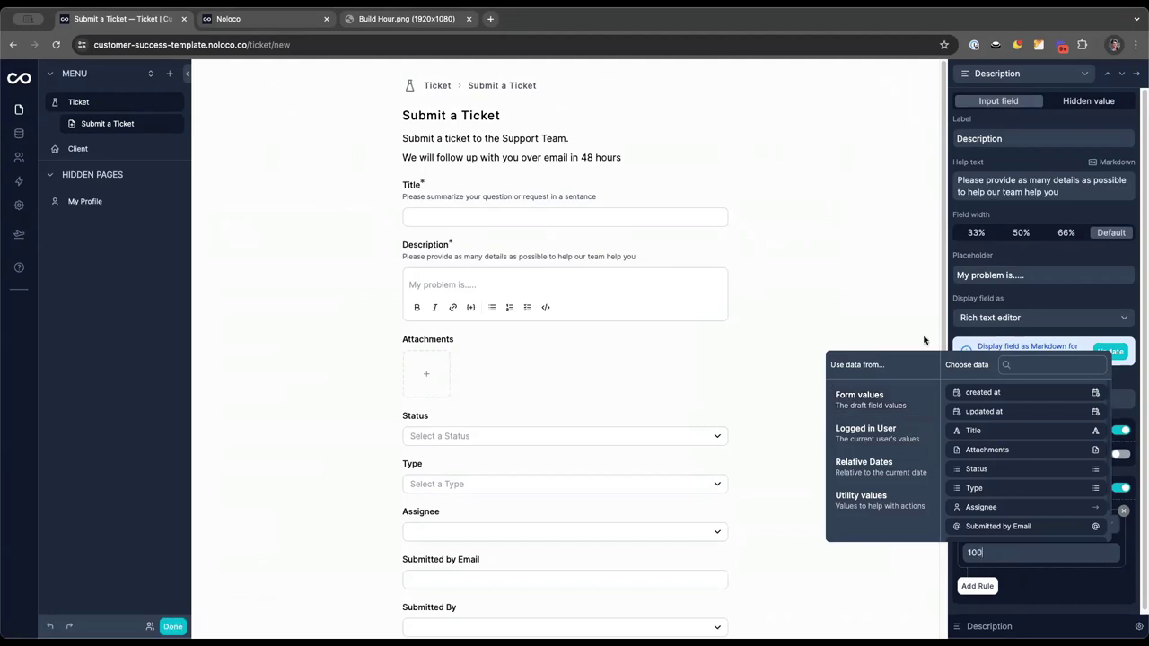
click(772, 263)
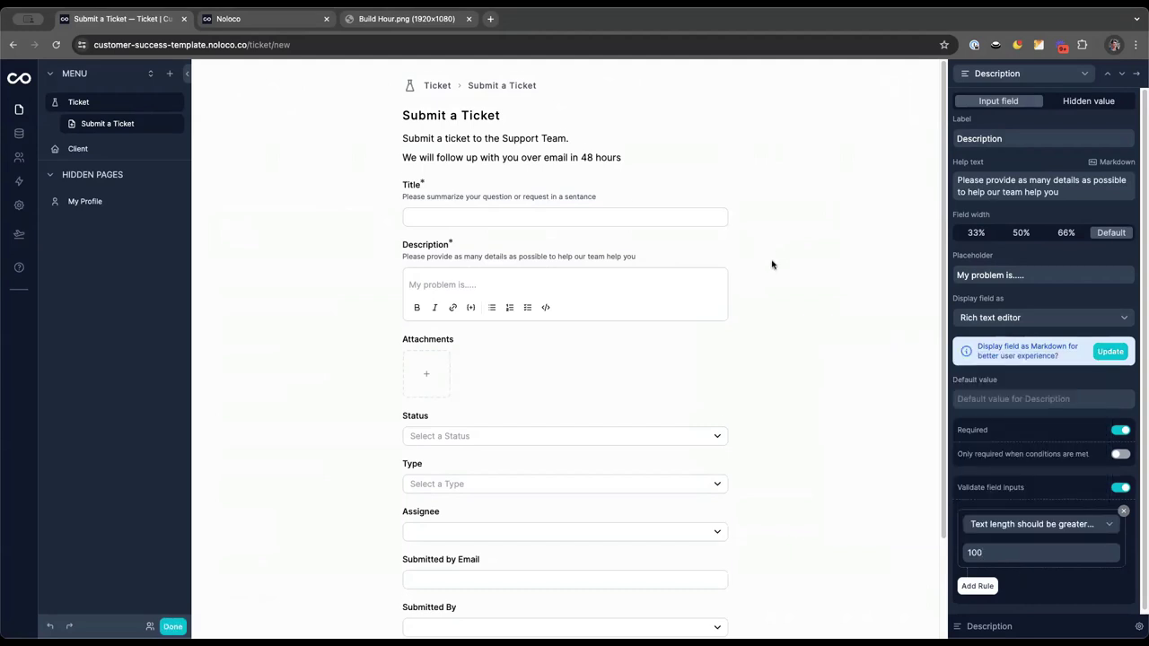
click(1138, 74)
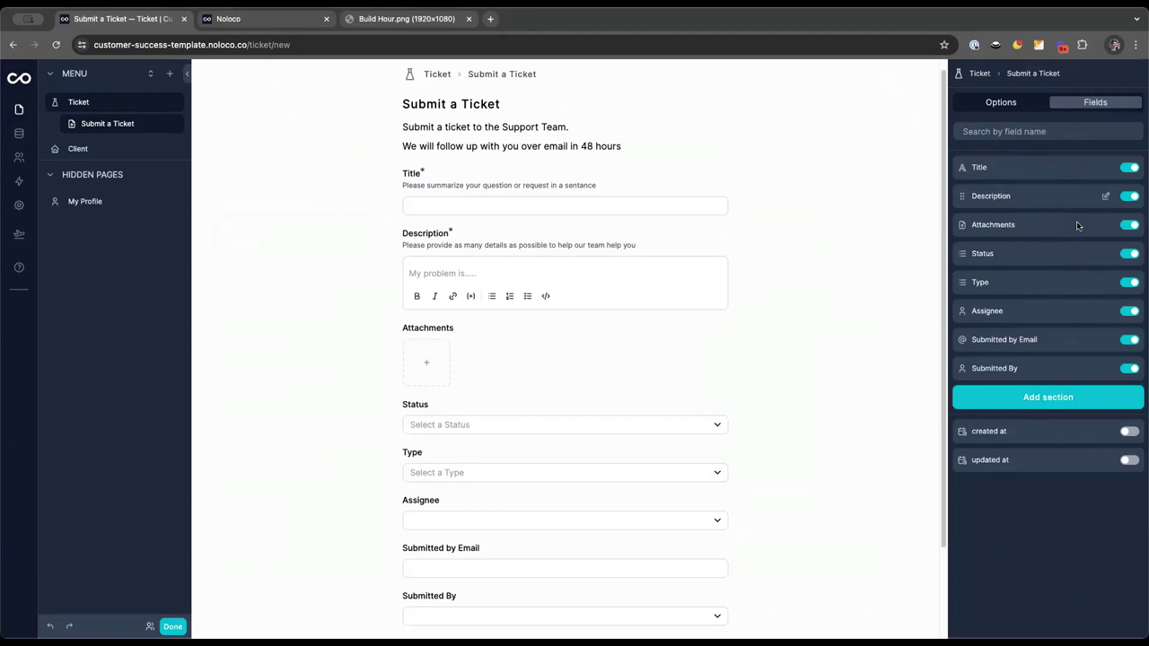
Remove Audio and Text from the Attachments field's allowed file types
click(1105, 227)
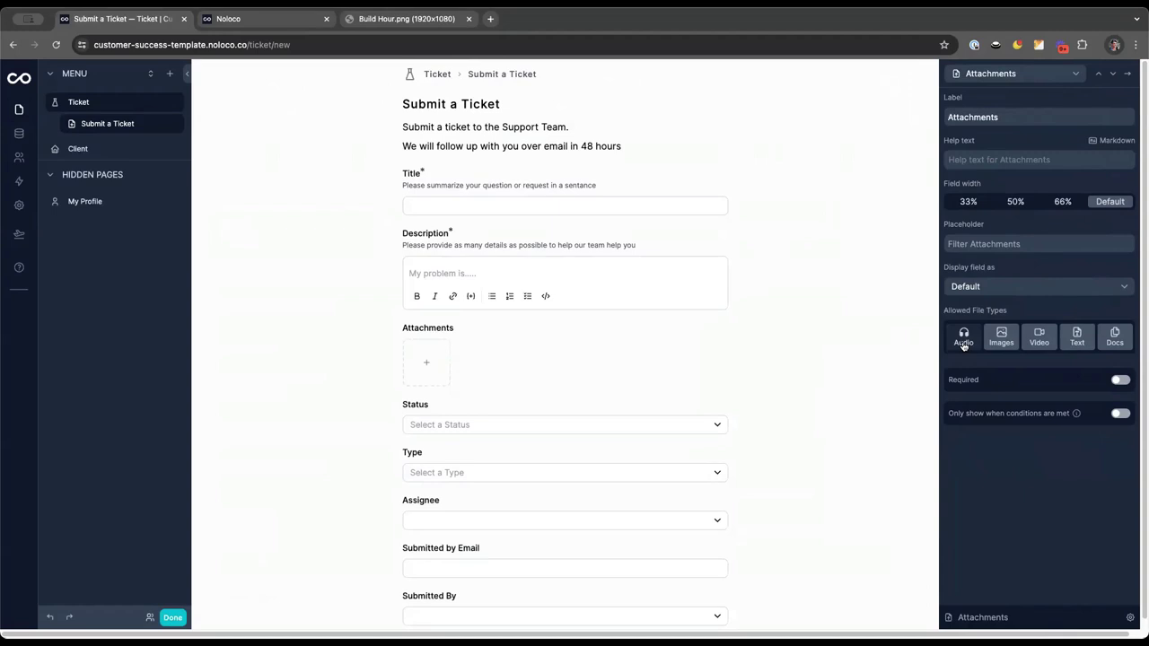
click(963, 346)
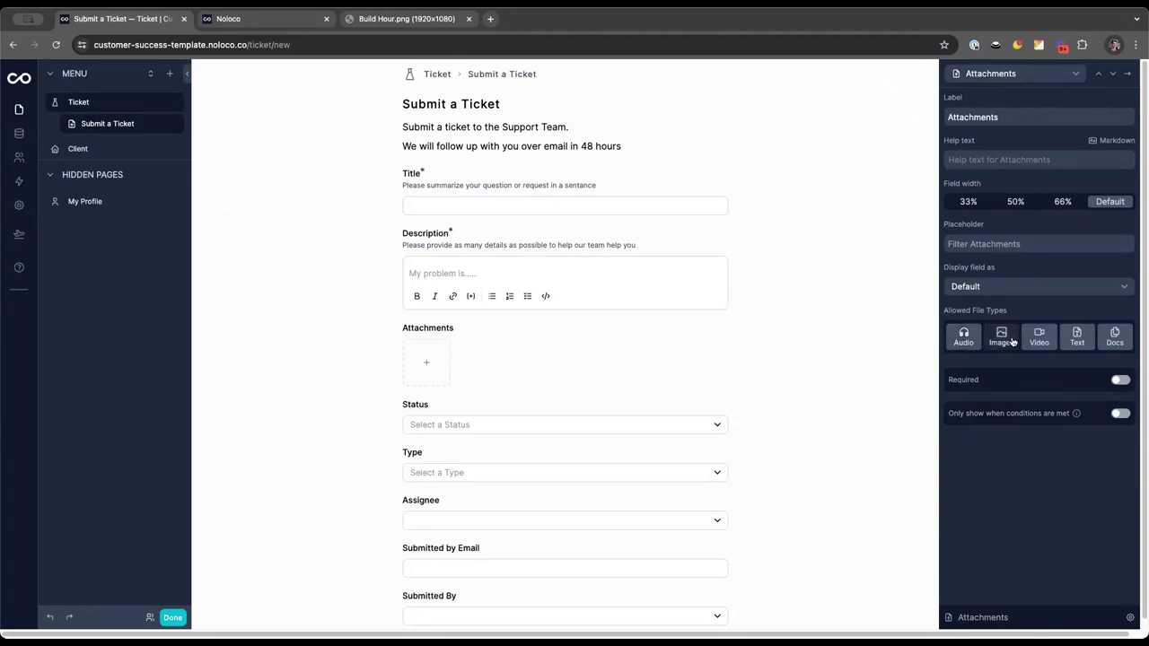
click(1087, 340)
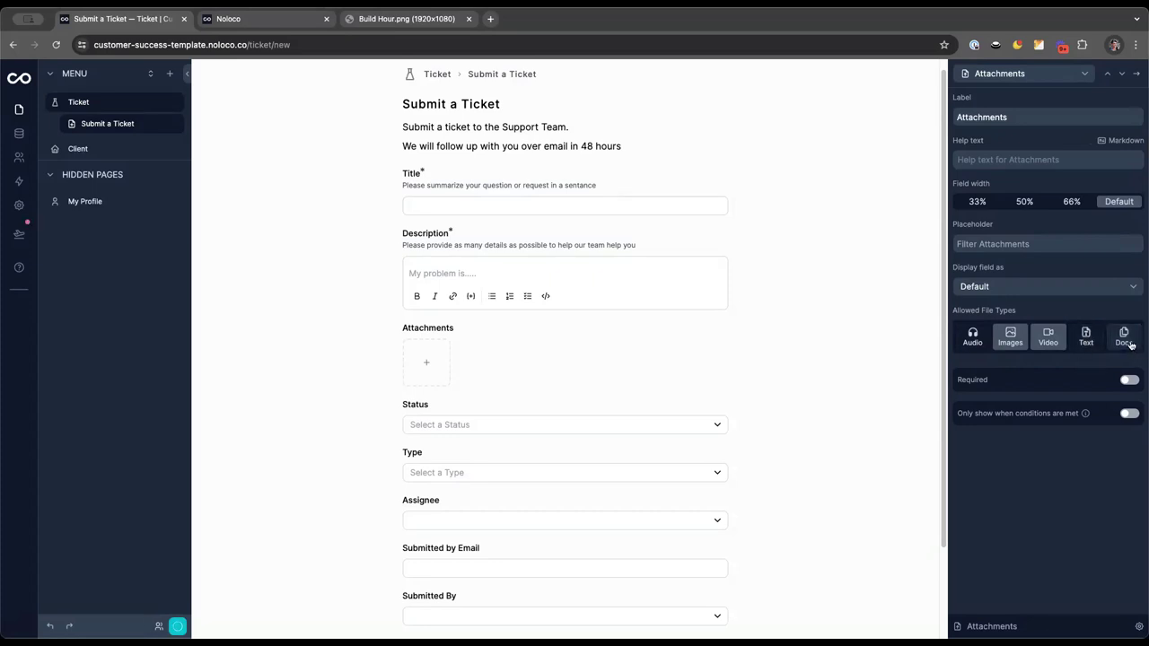
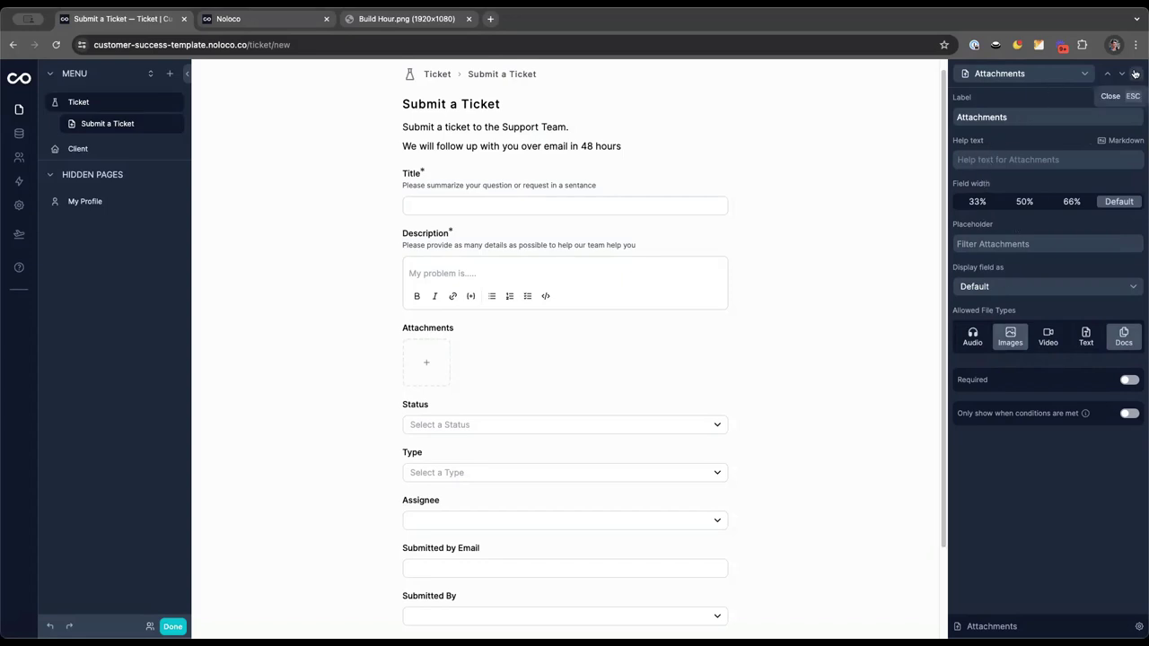
Hide the Status field from the form, giving it a fixed default value of New
click(1121, 75)
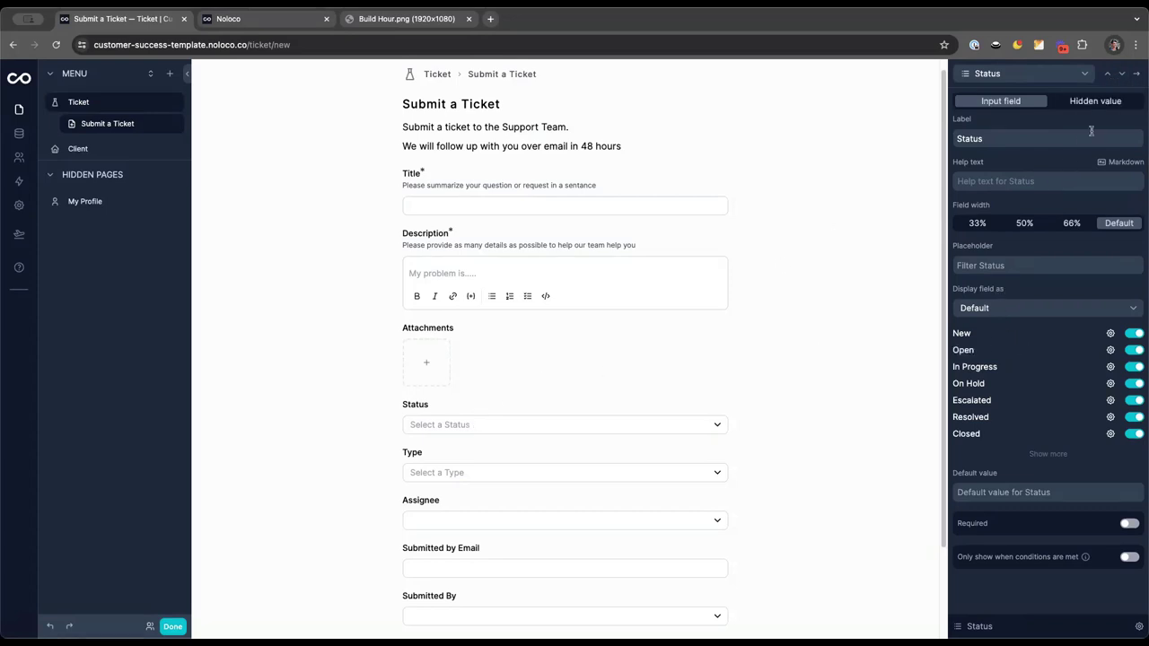
click(1088, 102)
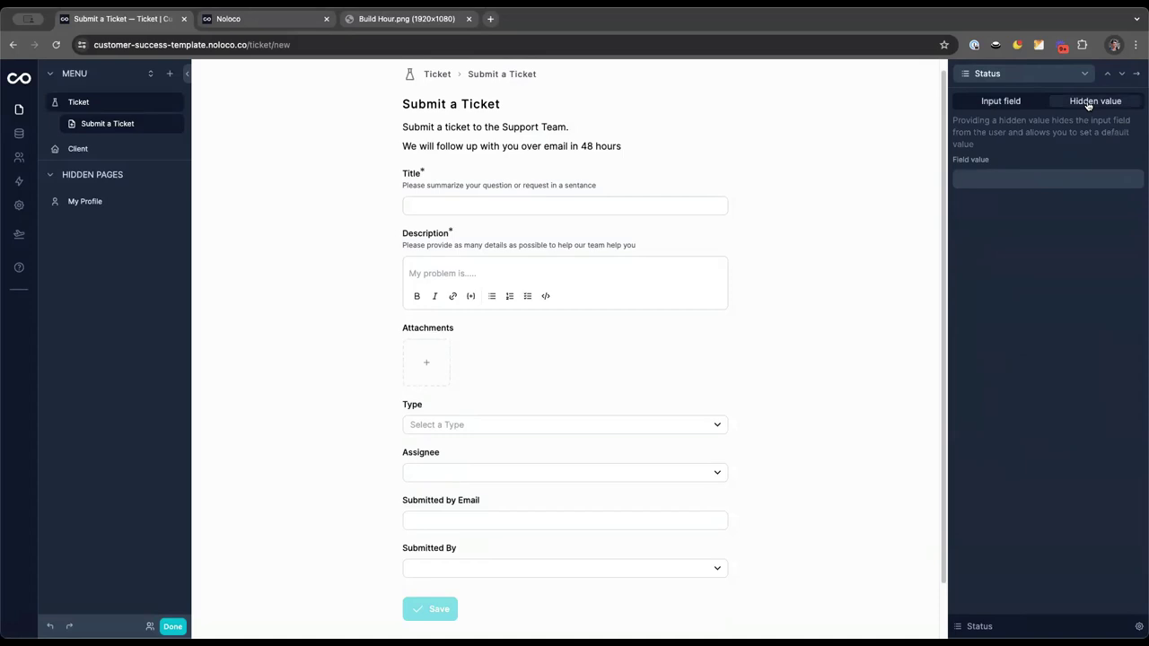
click(1043, 179)
click(952, 372)
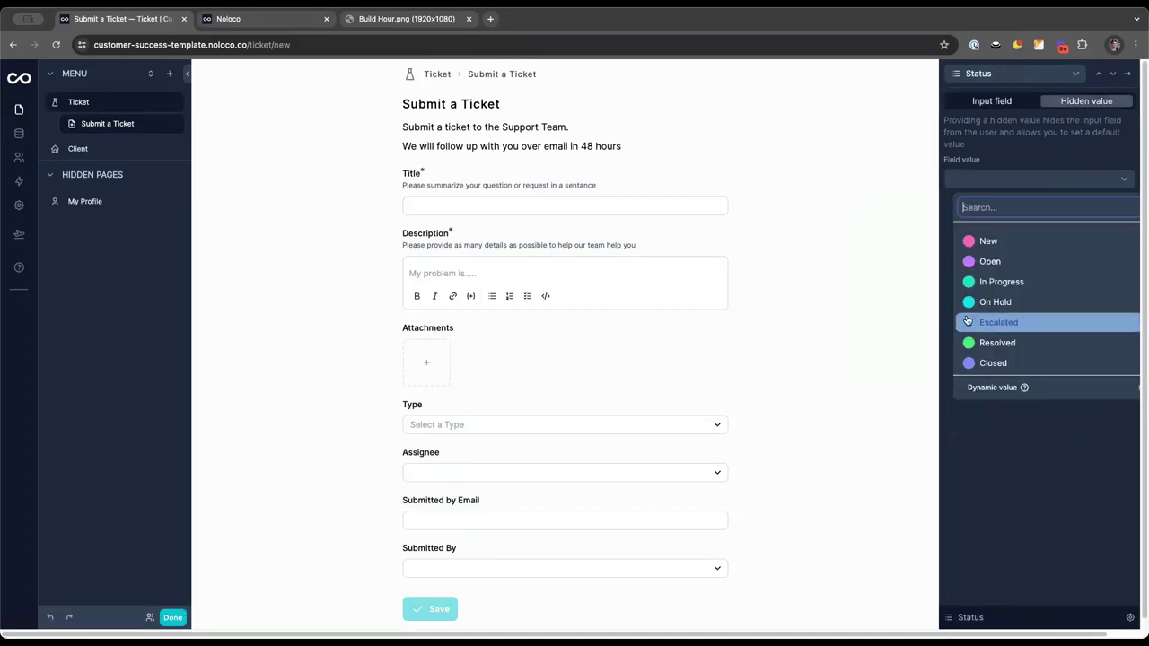
click(1010, 241)
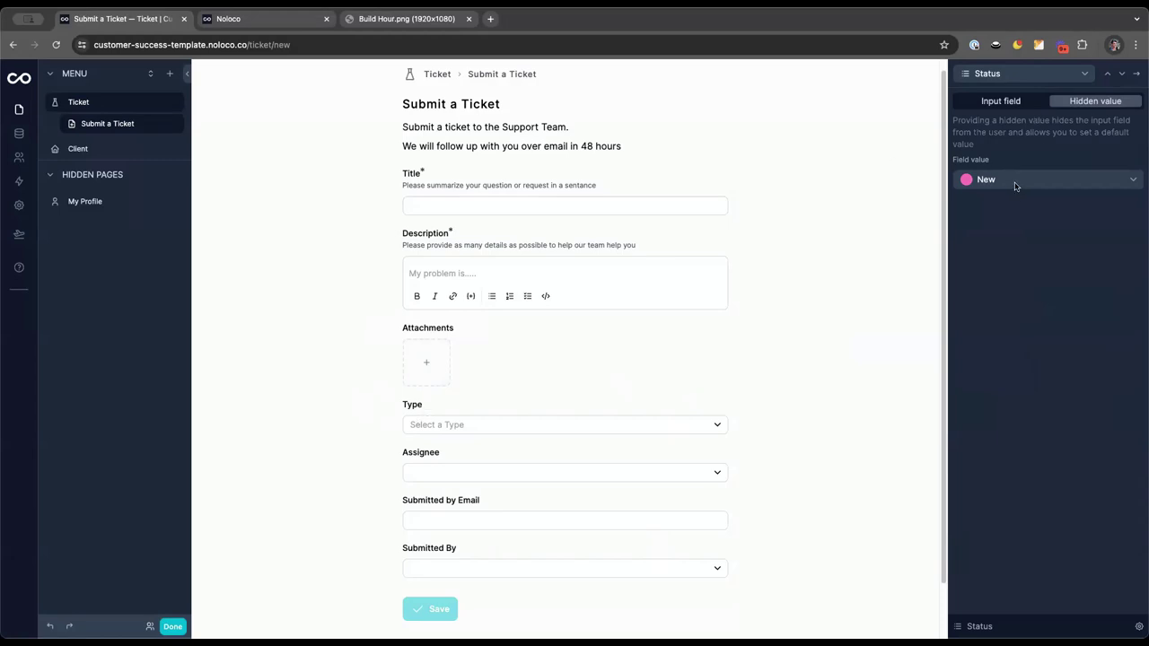
click(1137, 73)
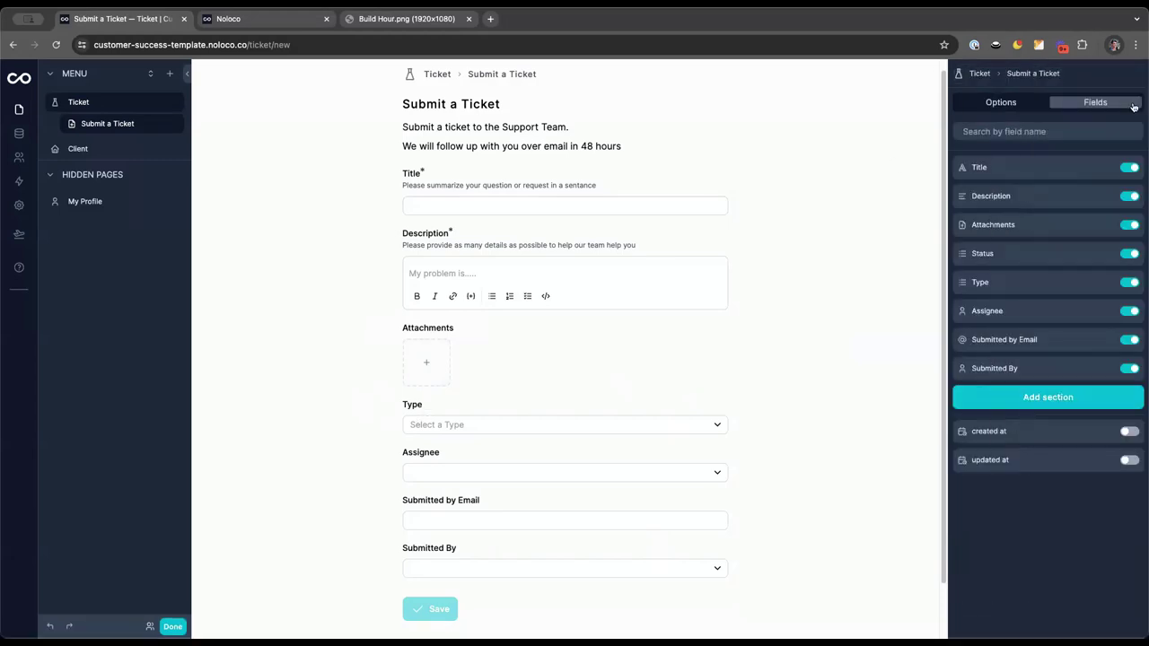
Display the Type field as radio buttons
click(1107, 283)
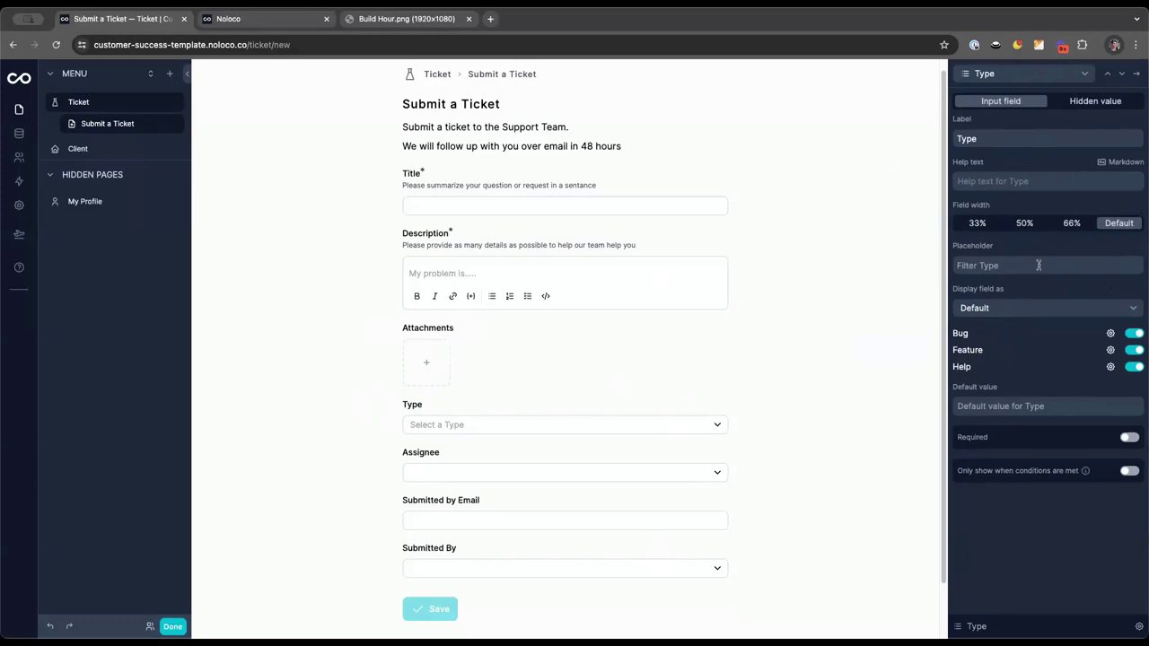
click(1012, 311)
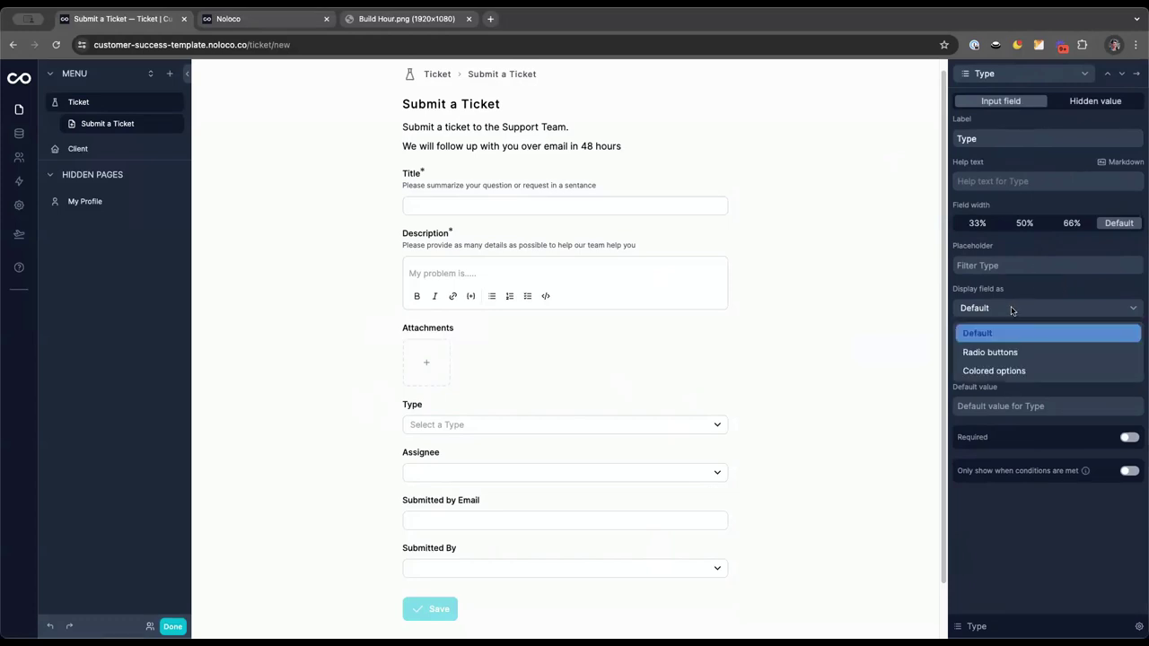
click(996, 355)
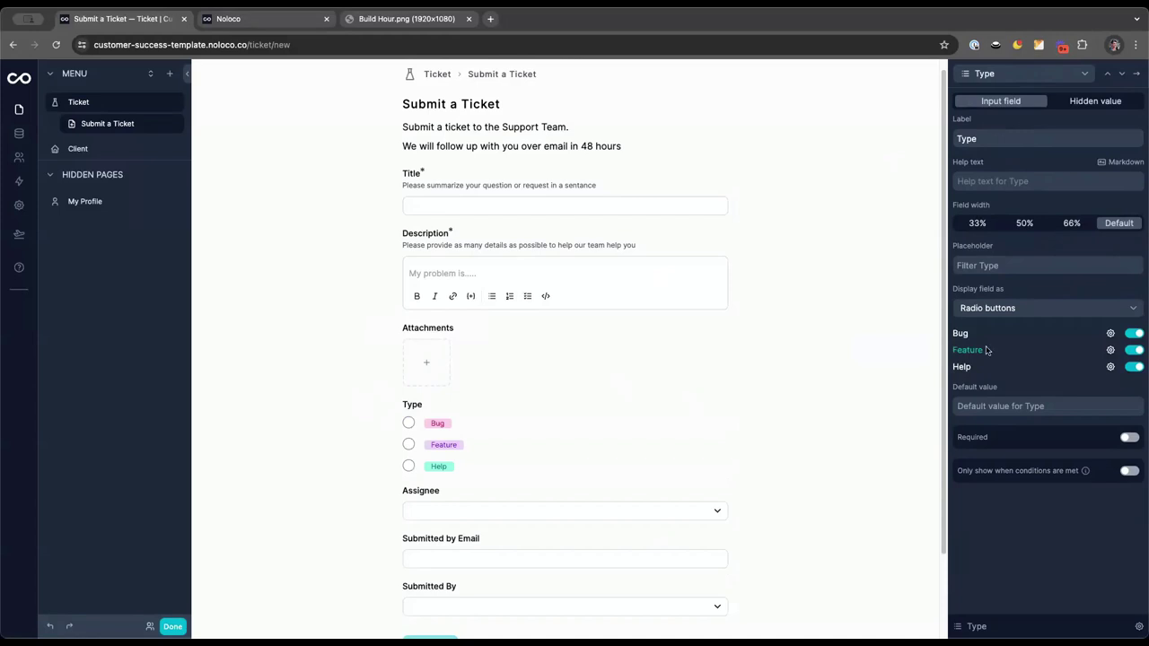
Add help text to the Bug, Feature and Help options describing each request type
click(1111, 335)
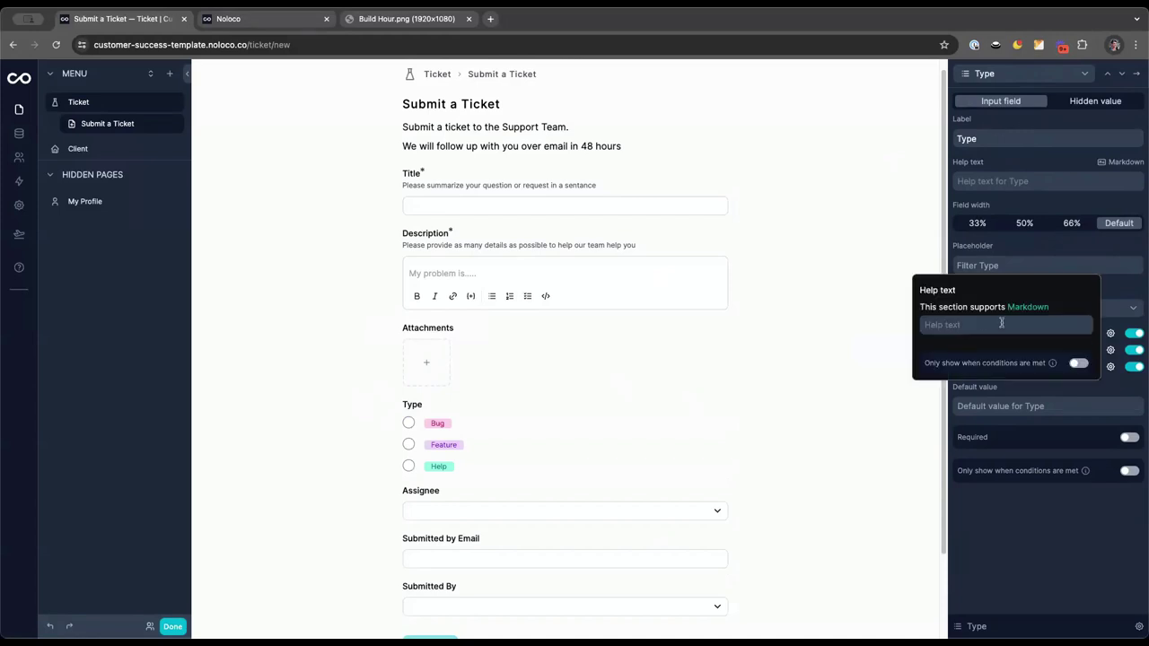
click(981, 324)
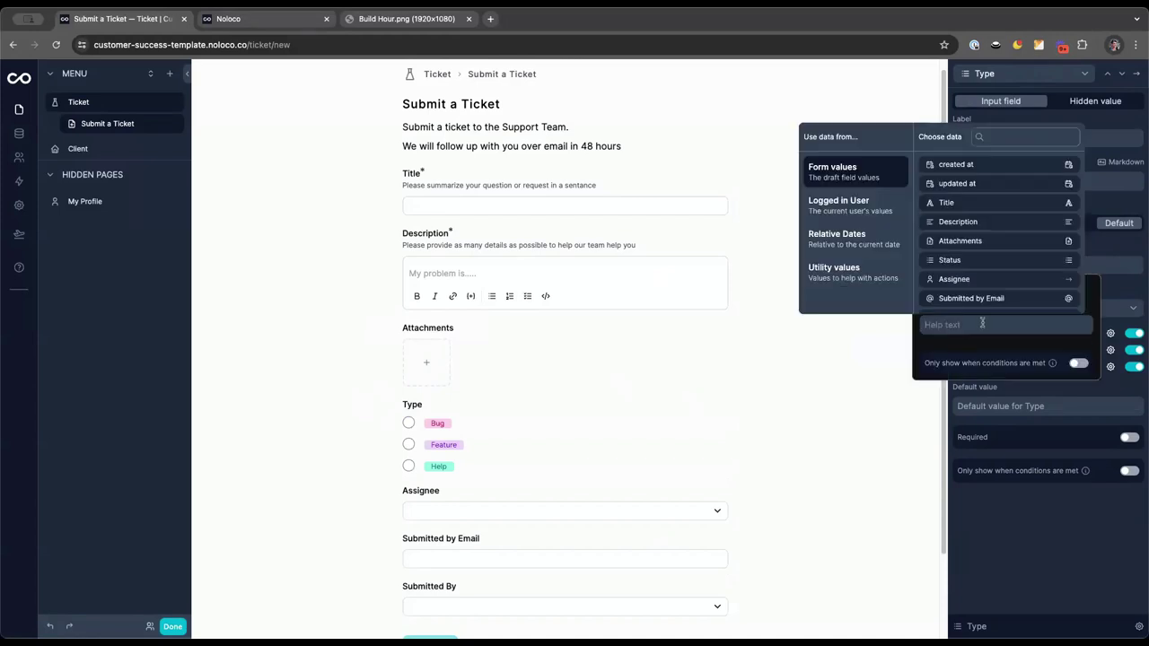
text(Something we)
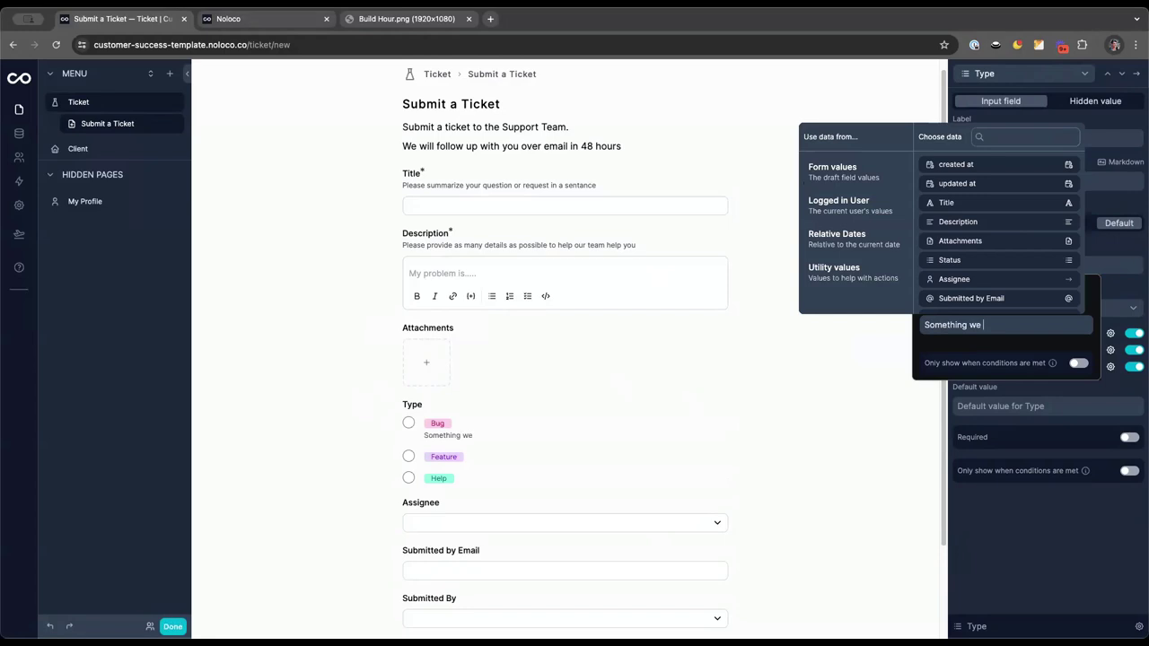
text(nt wrong with the pr)
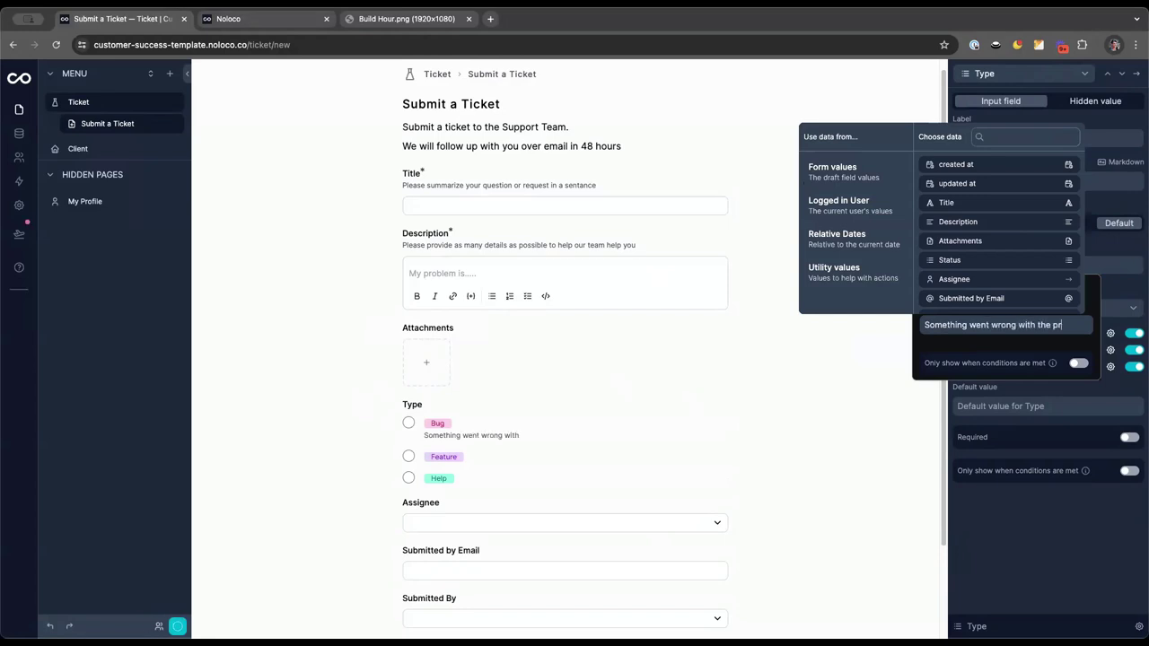
text(oduct)
click(1110, 334)
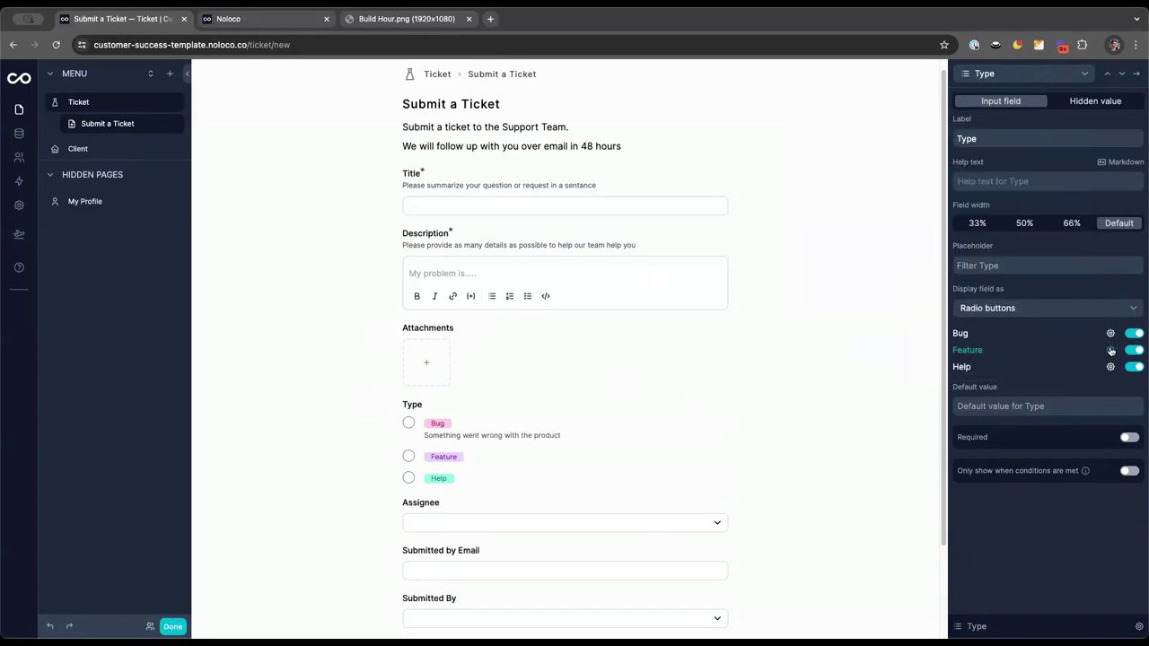
click(1110, 350)
click(1000, 342)
text(I would l)
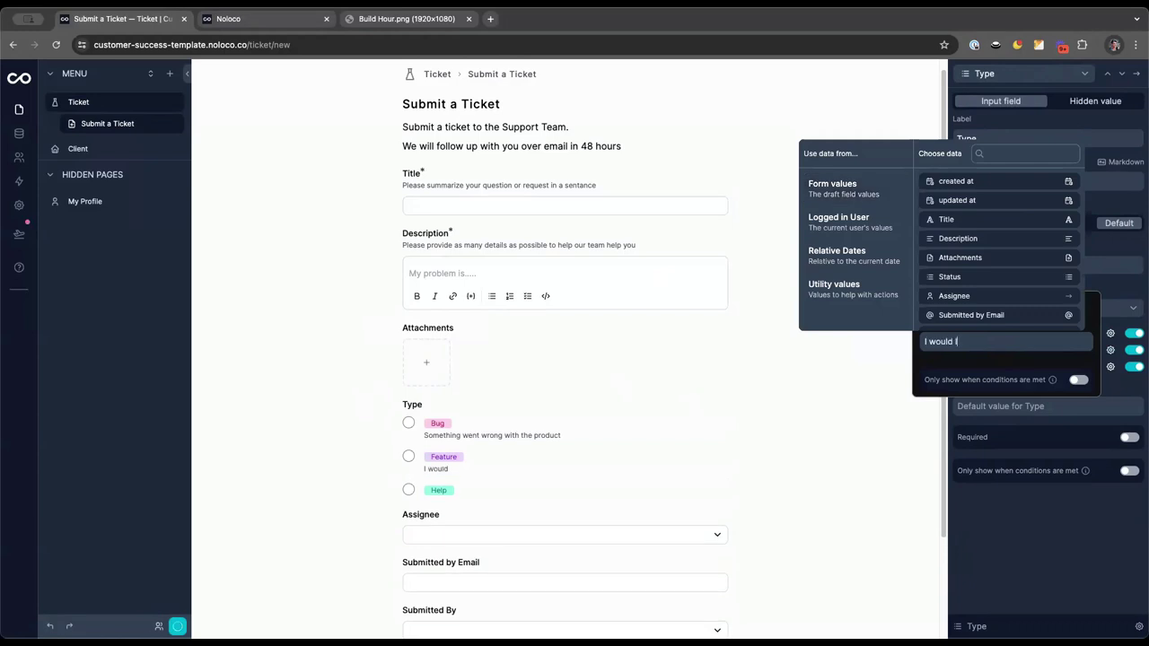
text(ike a new feature in the product)
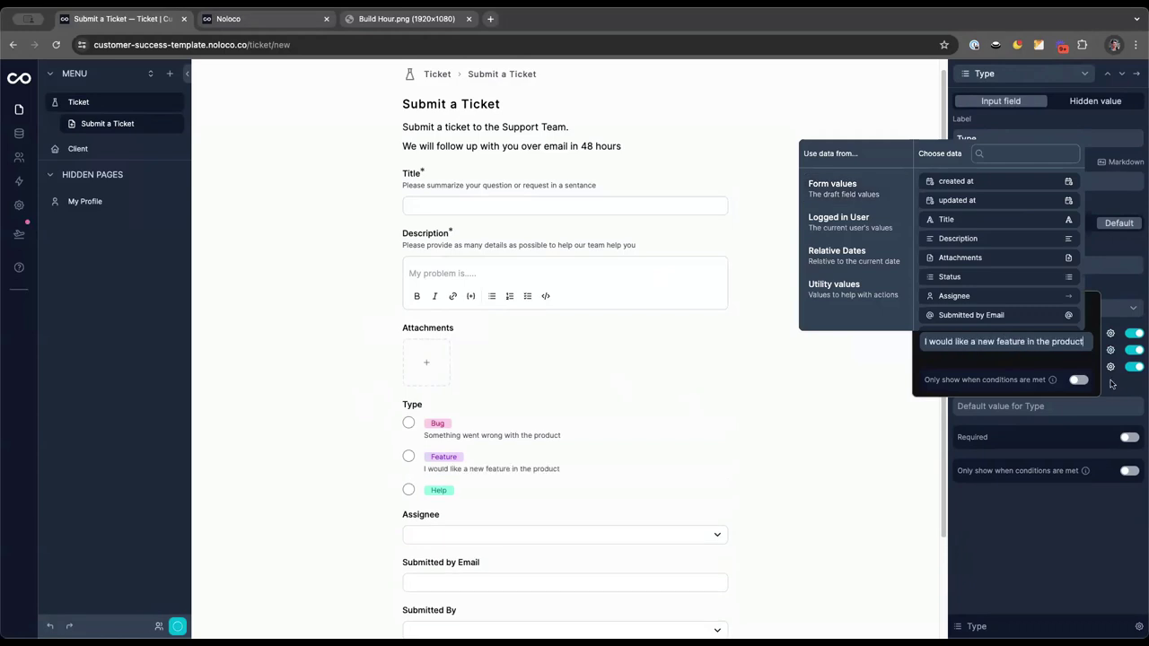
click(1110, 366)
click(1005, 359)
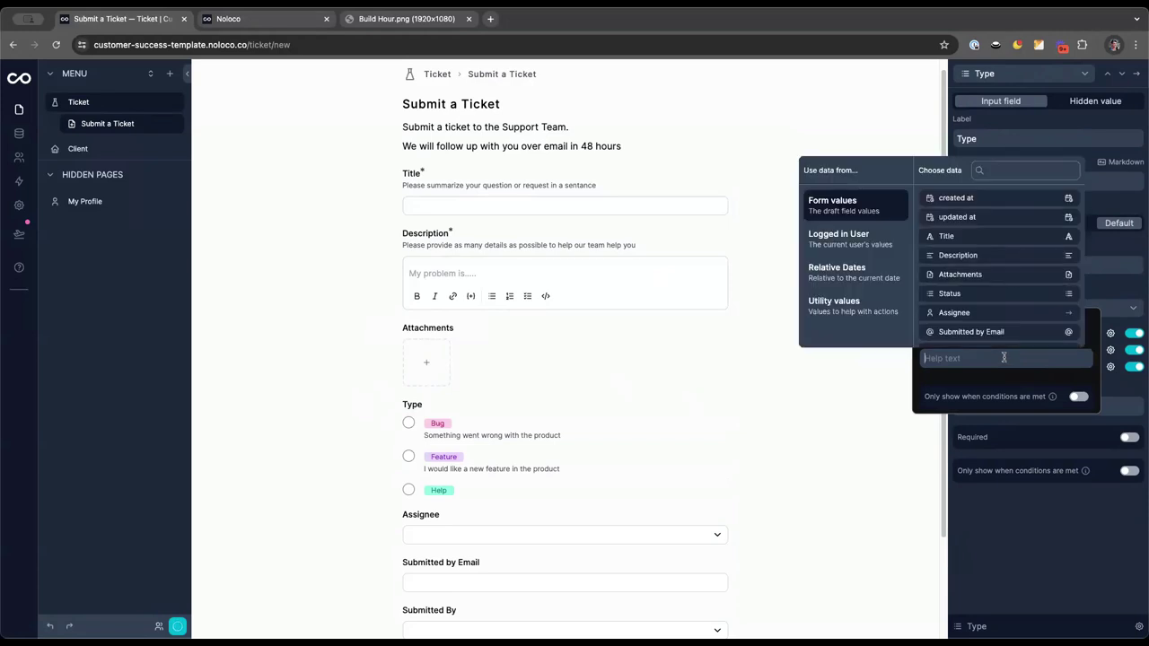
text(I'm not)
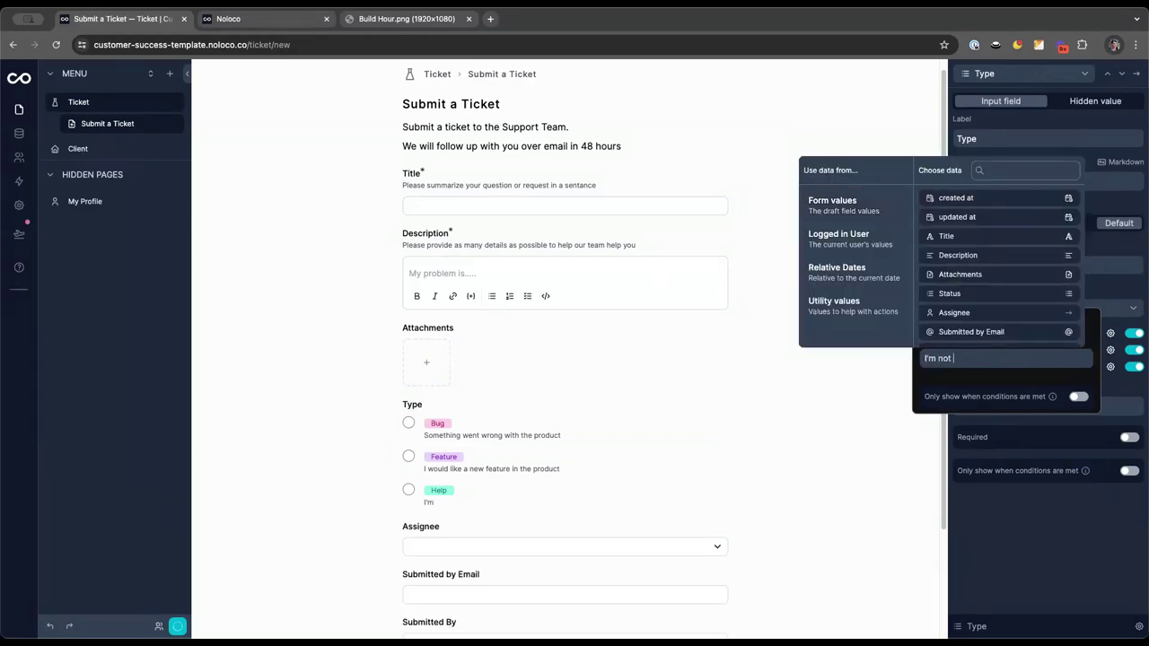
text( sure how to do something)
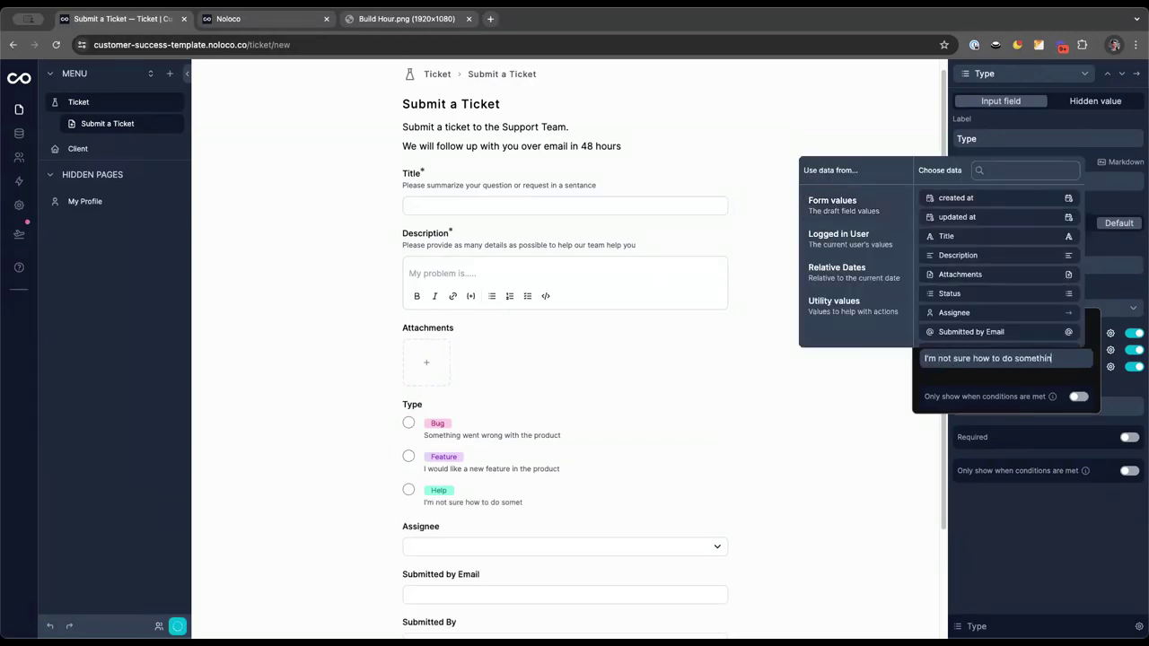
click(582, 454)
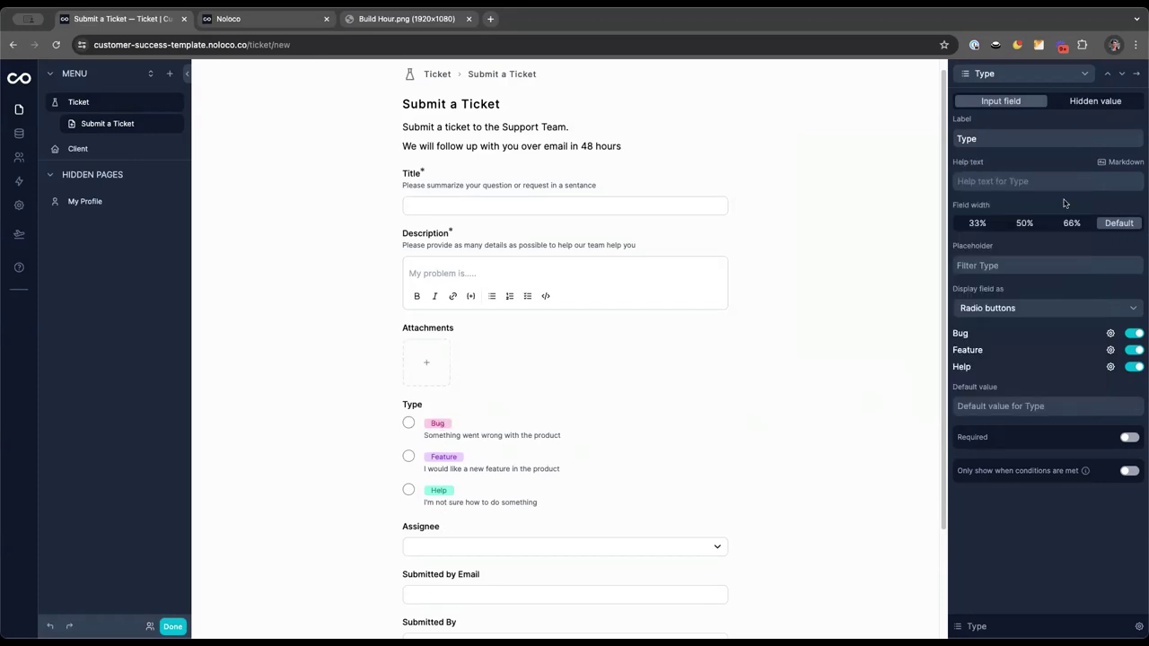
Relabel the Type field 'What is your request about?' and make it required
click(998, 137)
text(What)
key(shift+End)
text(is your request abo)
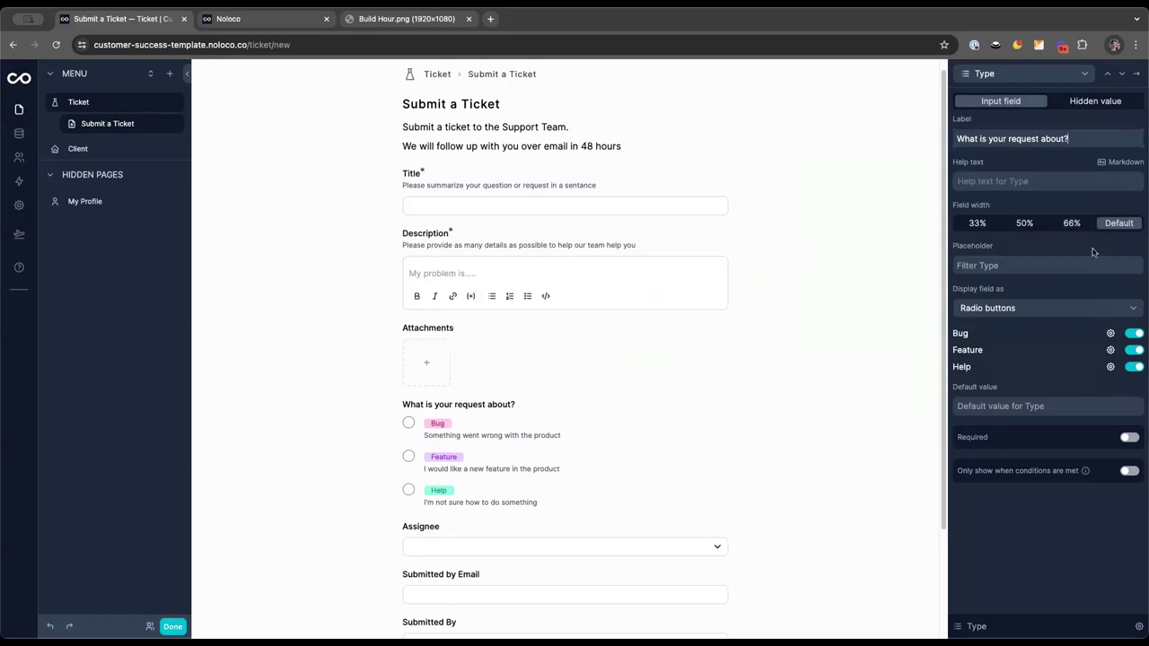
click(1129, 437)
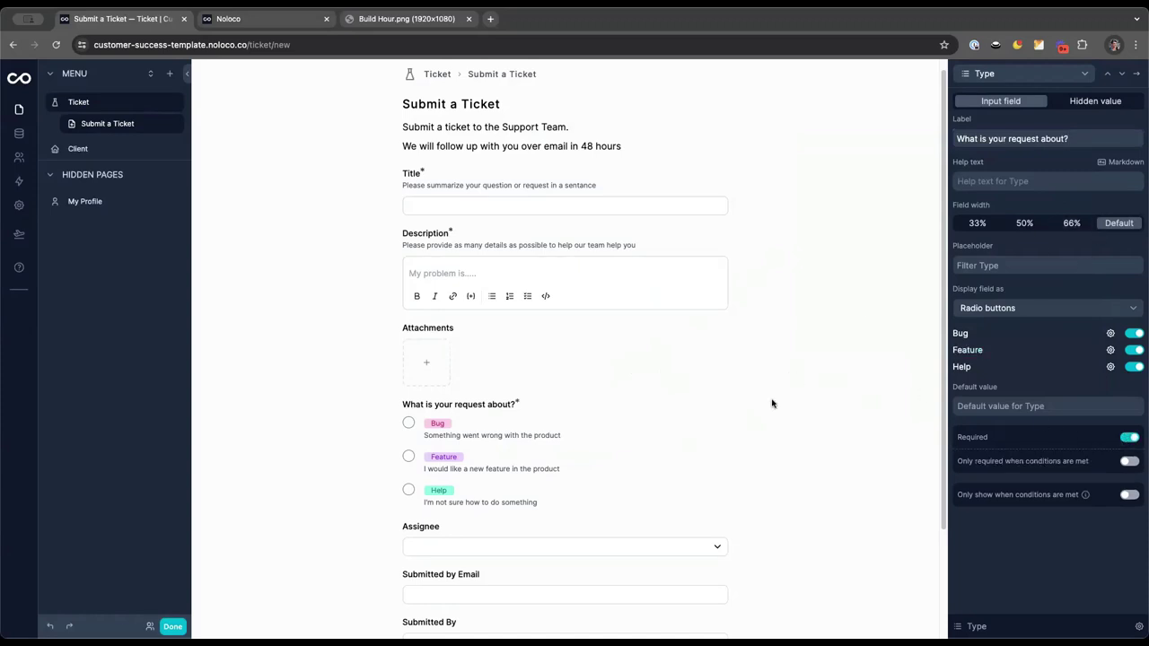
scroll(652, 446, down, 3)
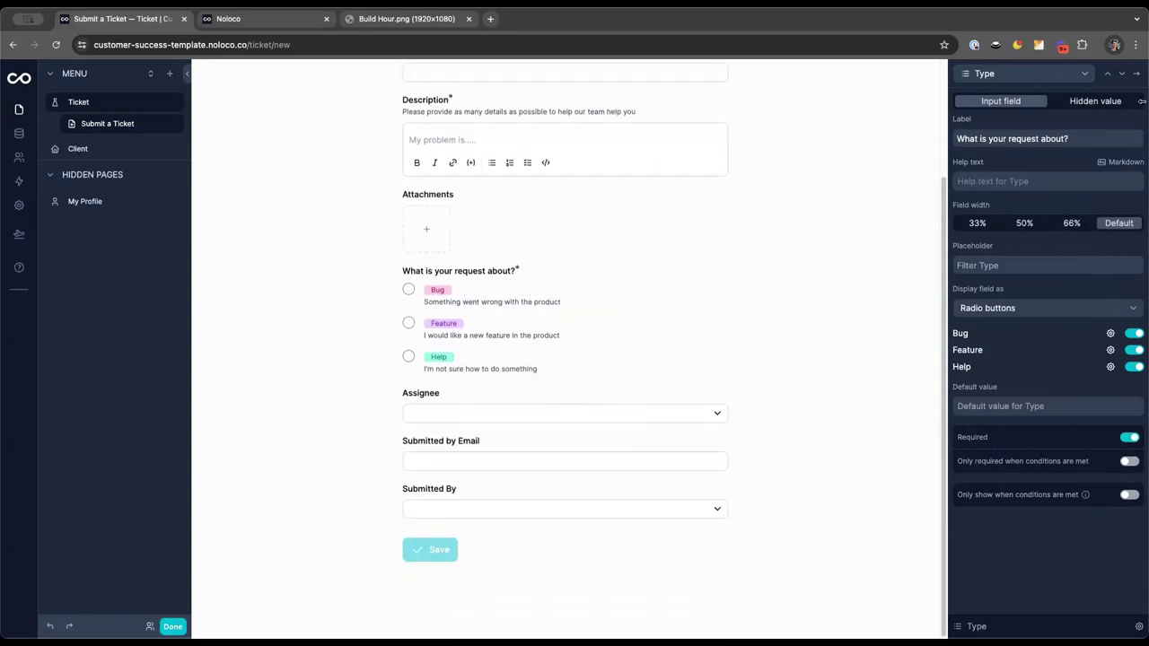
Remove the Assignee and Submitted By fields from the form
click(1136, 78)
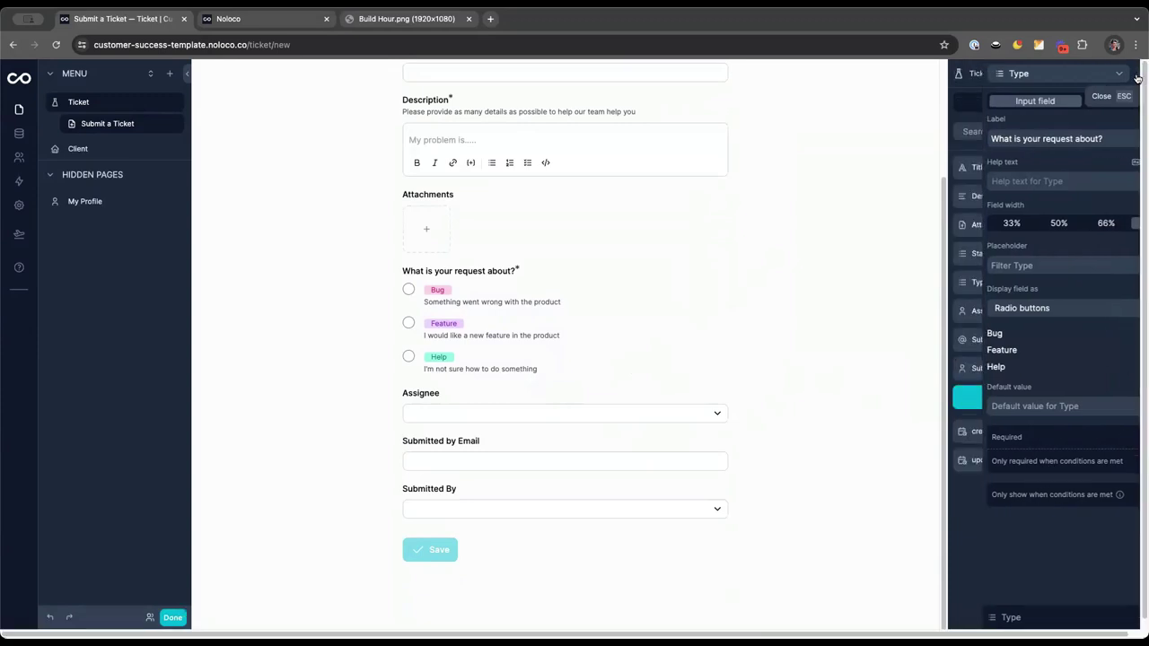
click(1129, 311)
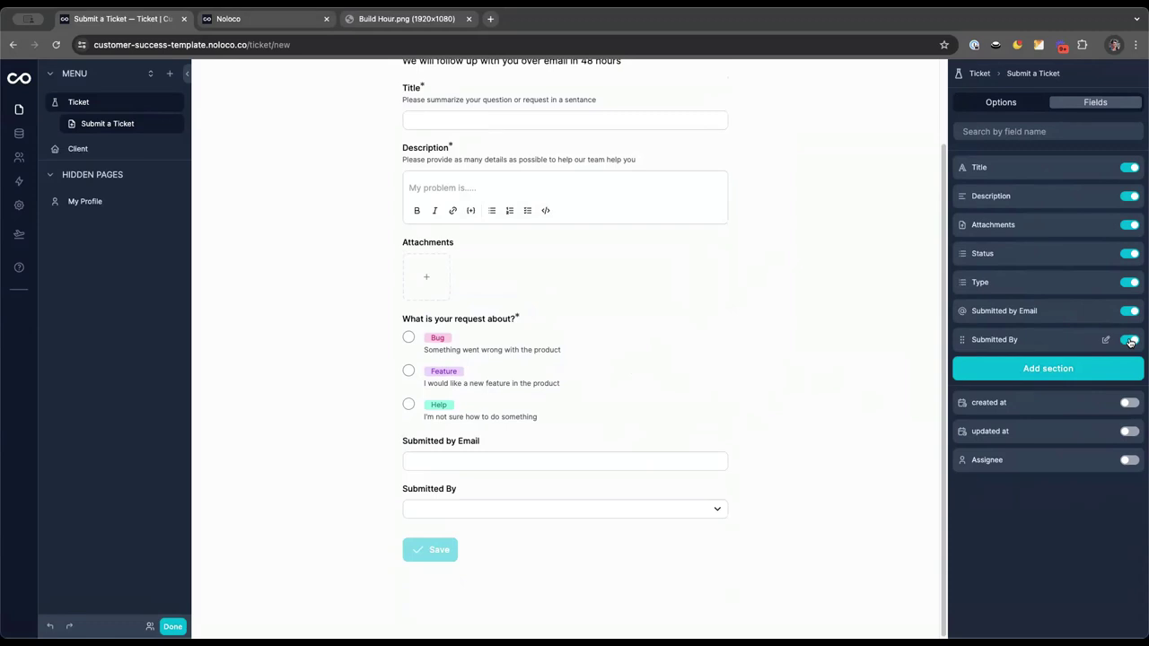
click(1130, 342)
Make Submitted by Email required and check that it rejects the invalid entry 'dhdhsh'
click(1106, 313)
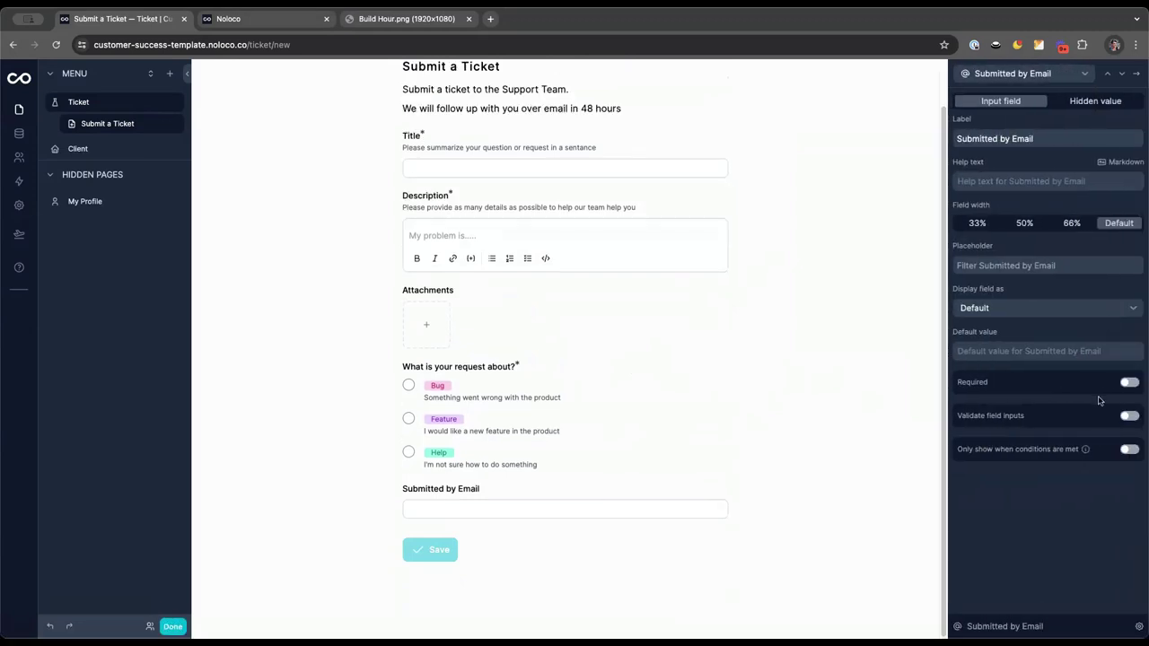
click(1129, 384)
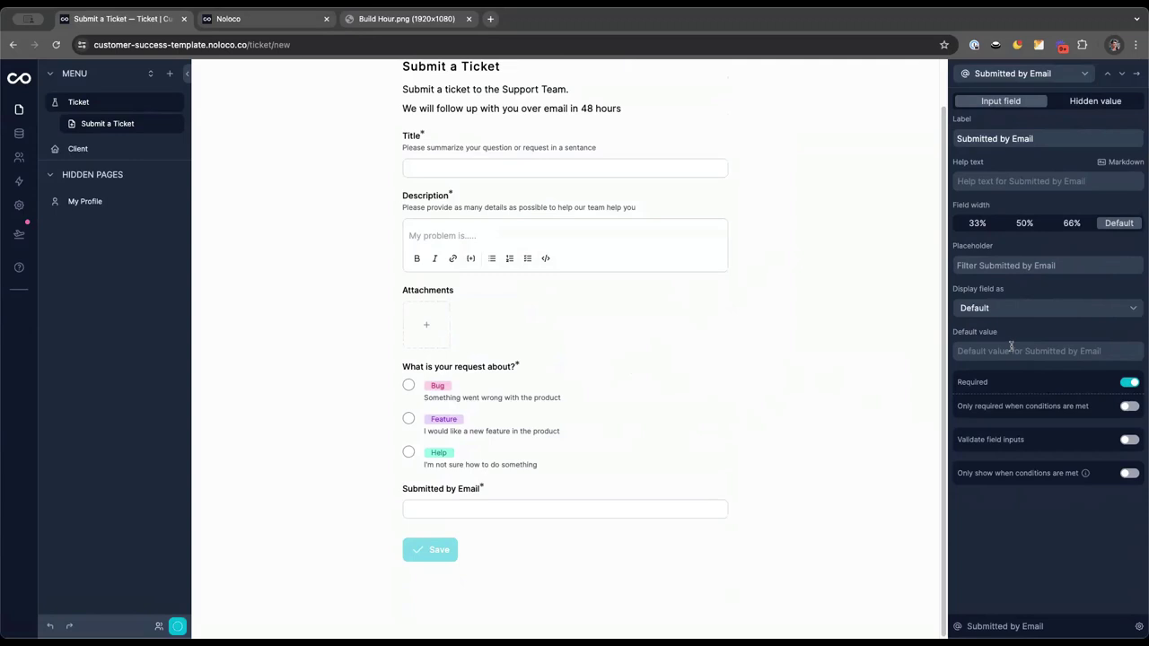
click(998, 308)
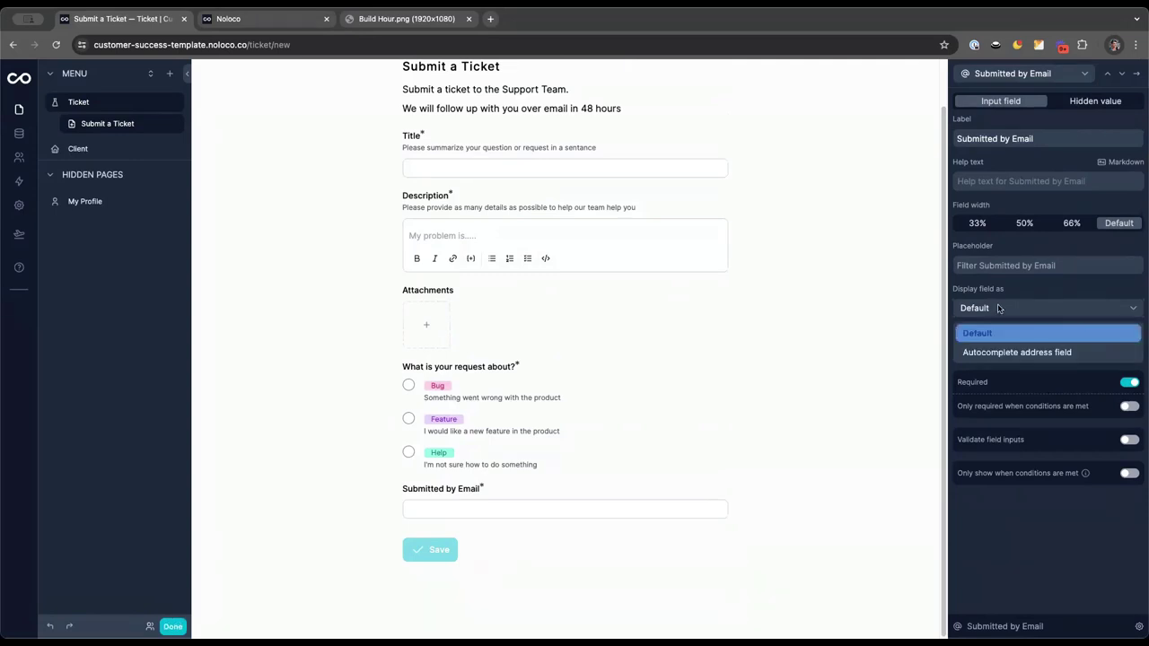
click(996, 308)
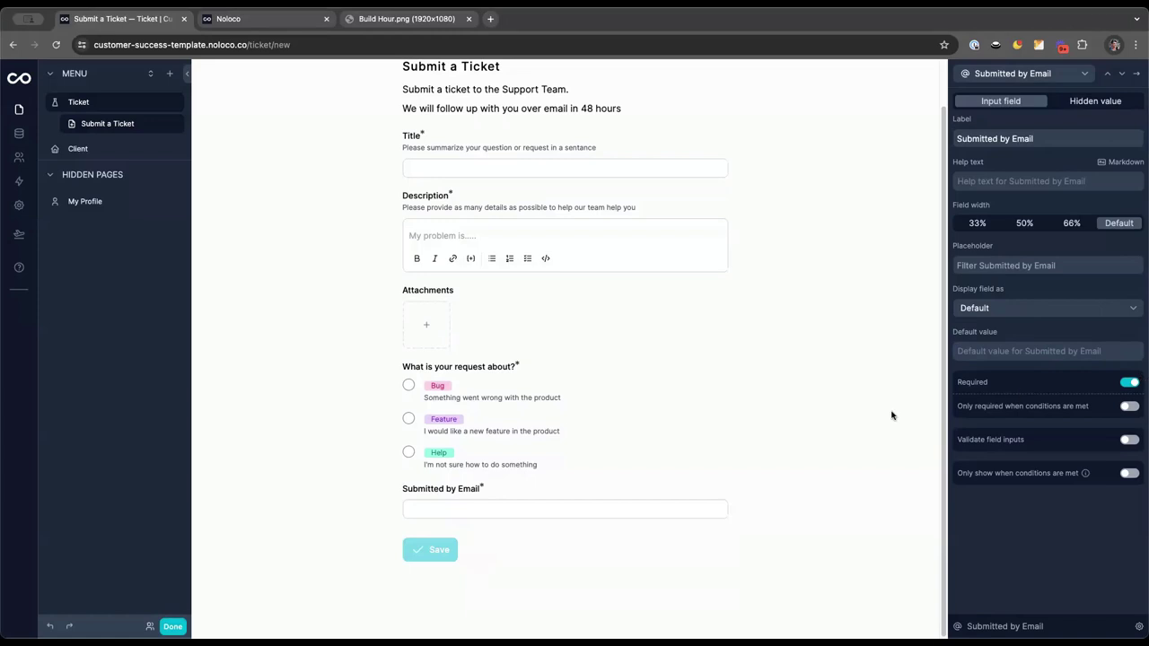
click(486, 511)
text(dhdhsh)
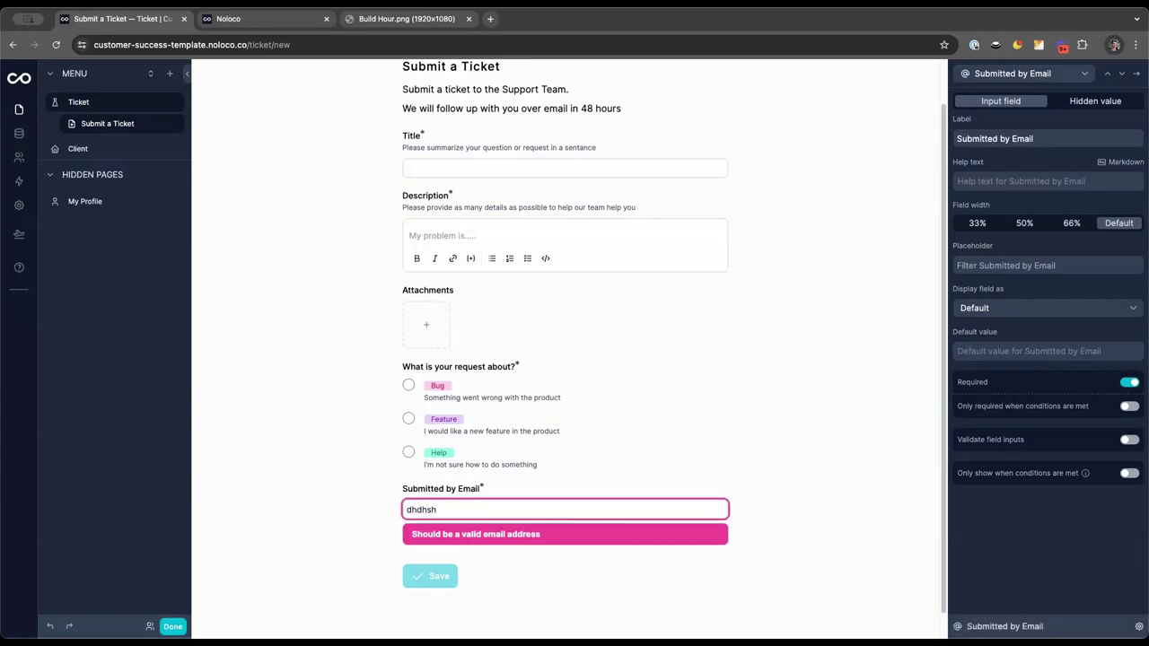
click(1041, 626)
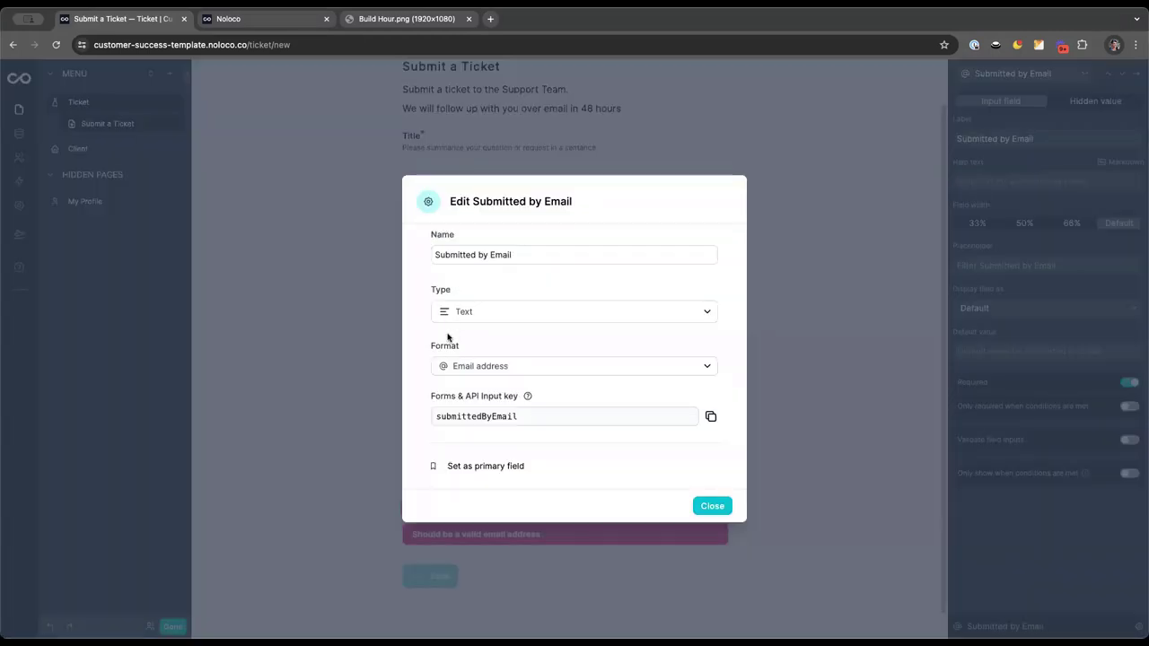
click(705, 512)
Clear the test entry and relabel the email field 'Your Email'
click(494, 508)
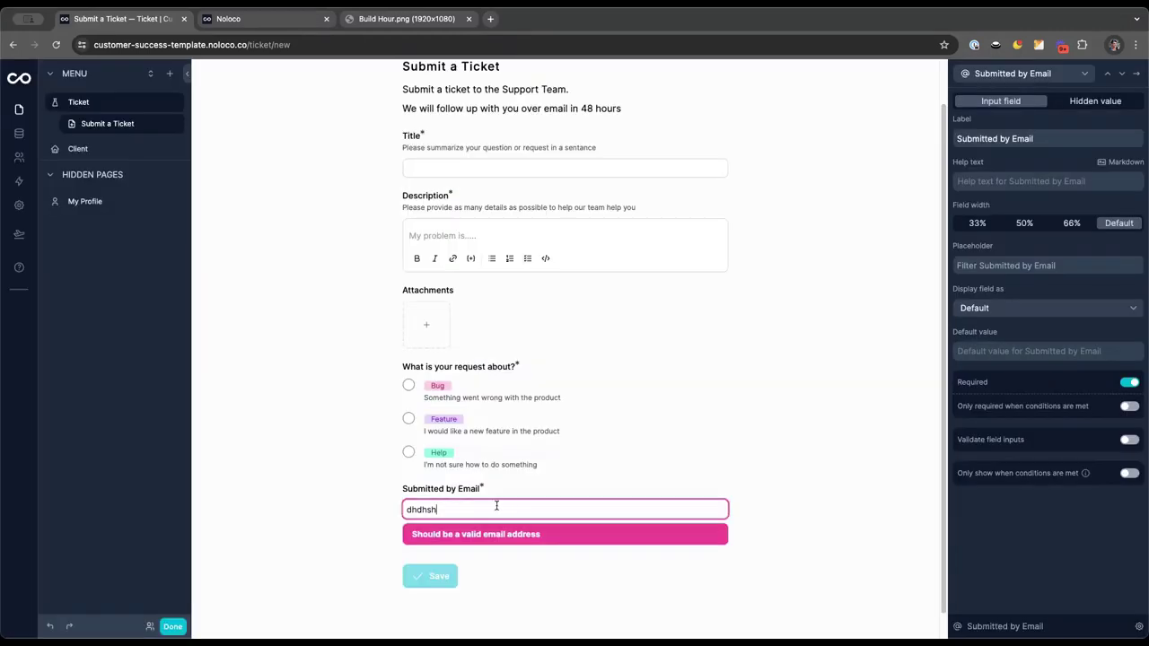
key(ctrl+a)
key(BackSpace)
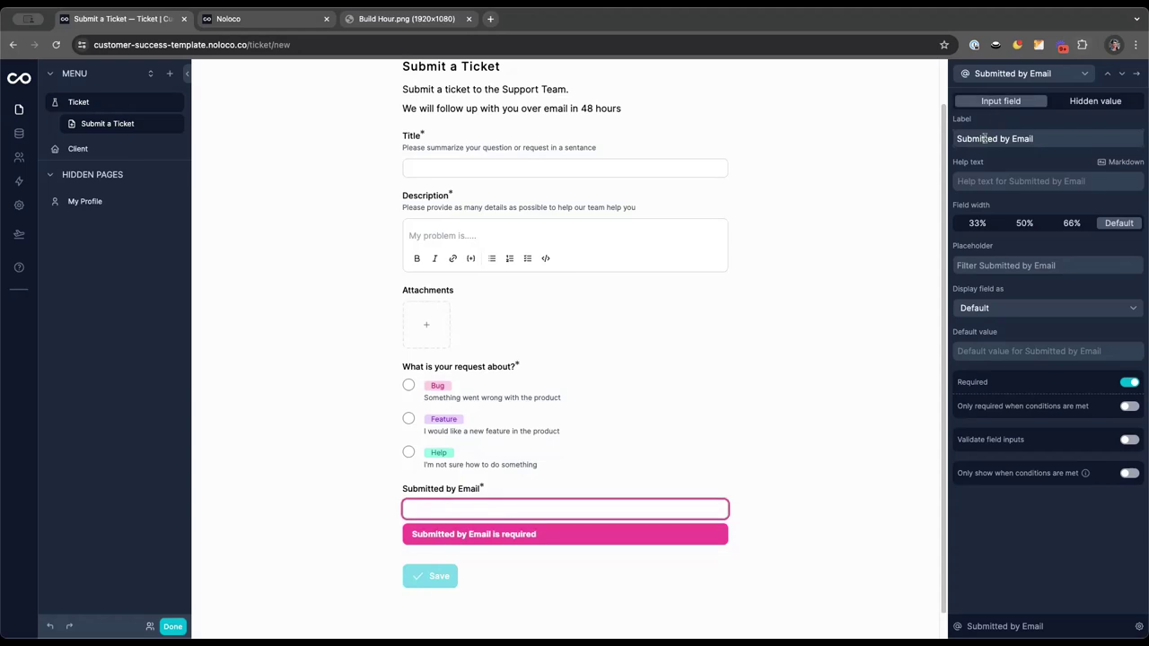
double_click(985, 138)
shift+click(1012, 138)
key(BackSpace)
text(Your)
Add help text 'Please leave your email so we can follow-up with…' to the email field
click(1004, 182)
text(Pl)
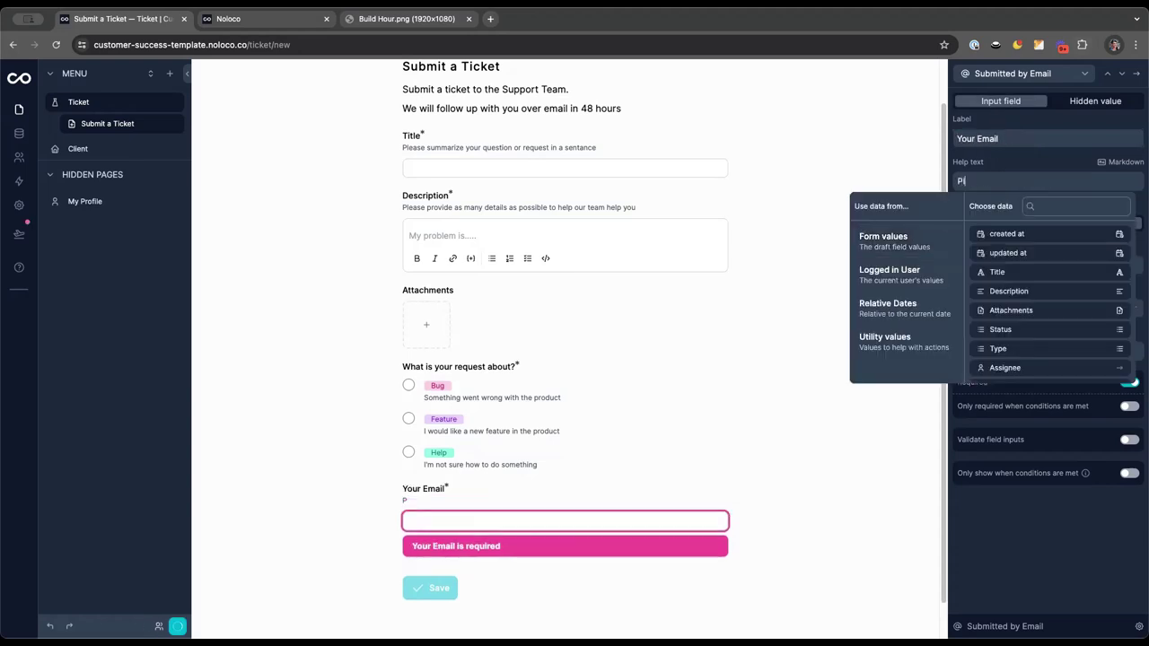
text(ease leave your emai)
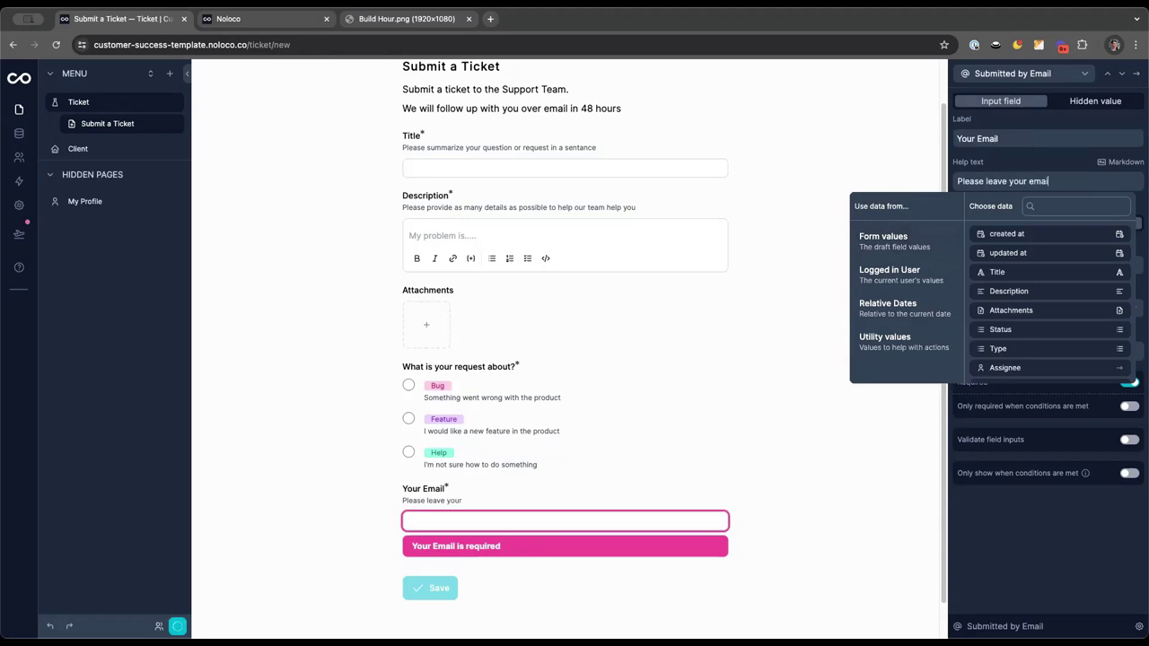
text(l so we can follow-up with a resolution or any other questions)
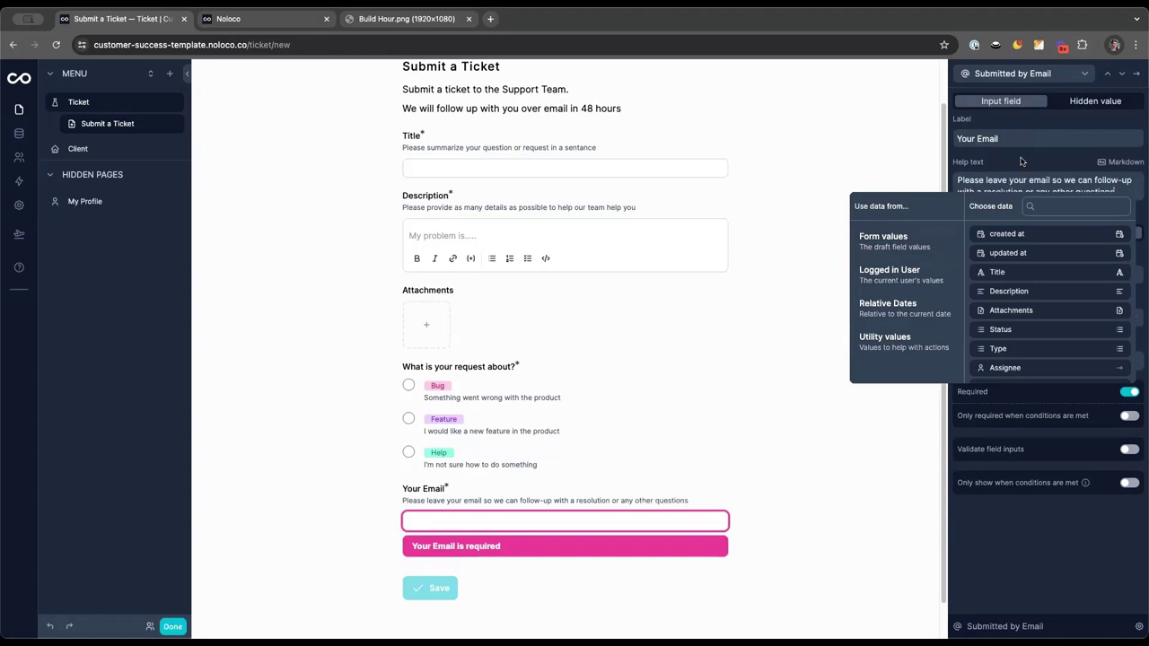
click(1021, 161)
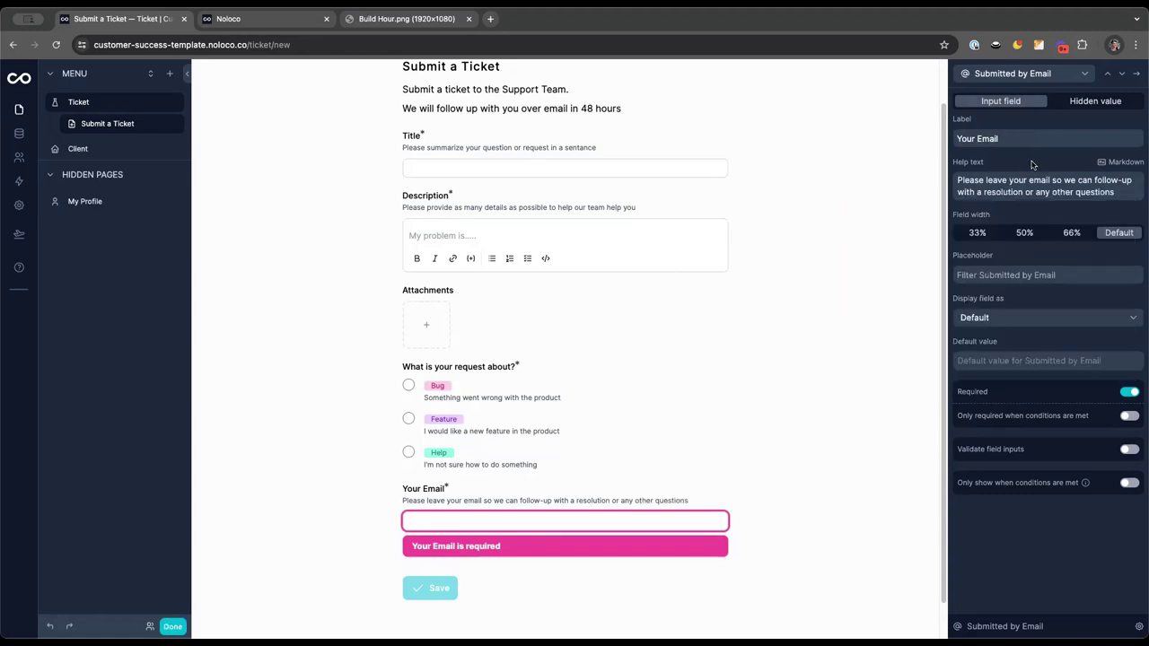
scroll(496, 500, up, 1)
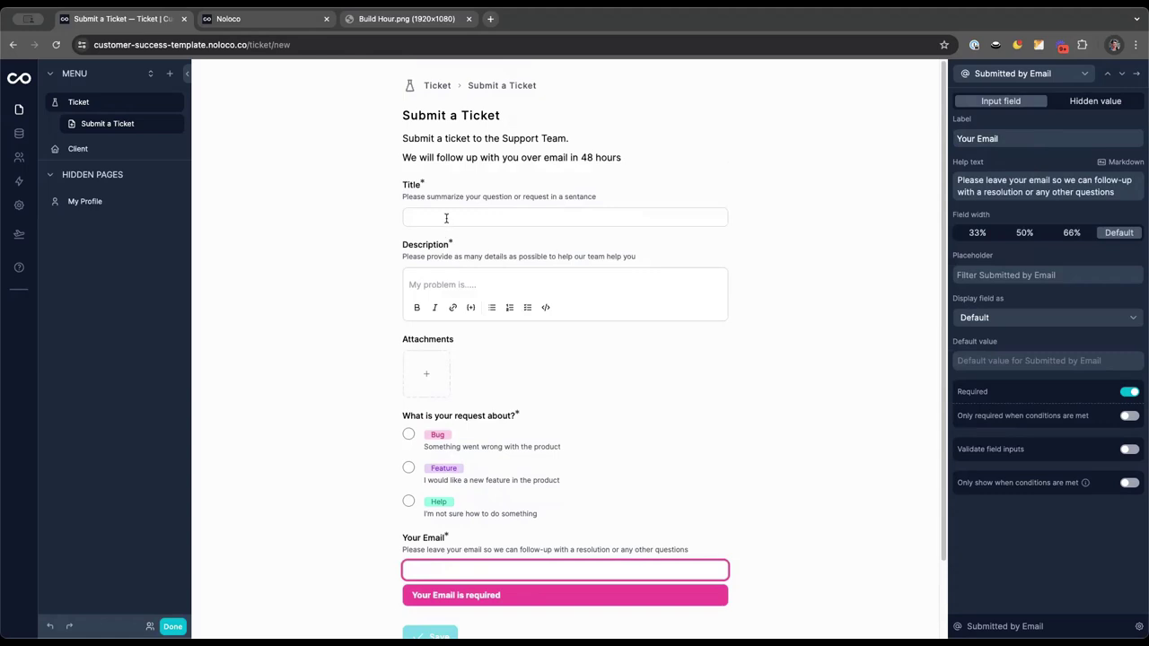
In the live form, enter a ticket Title asking for the form to be made slower
click(173, 626)
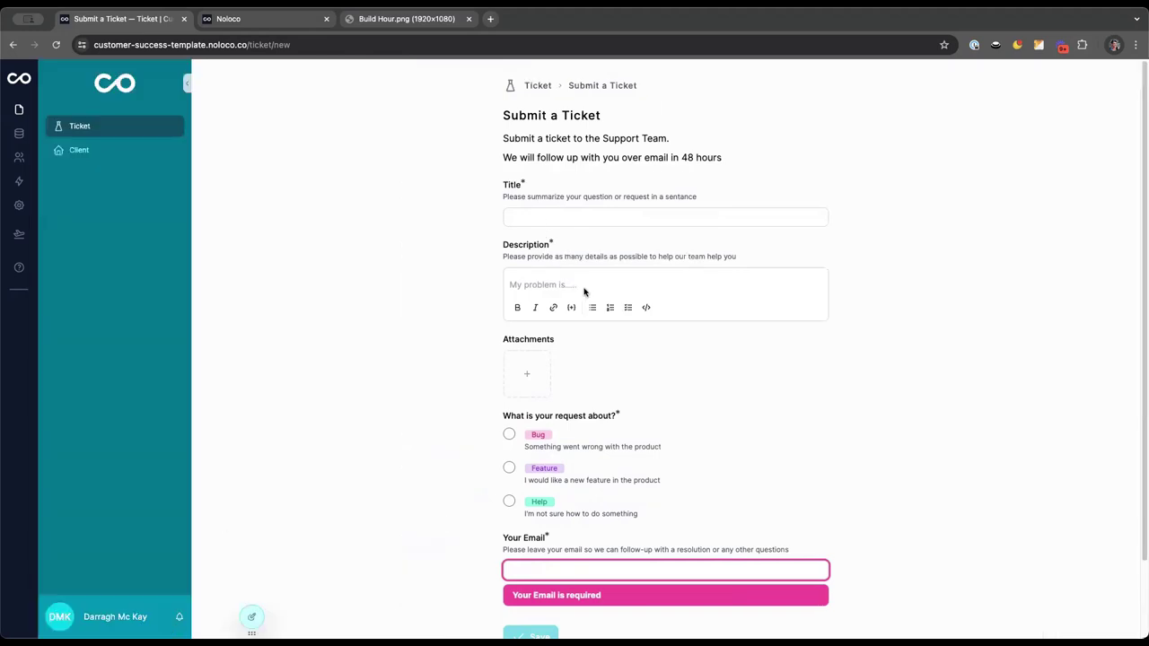
click(554, 216)
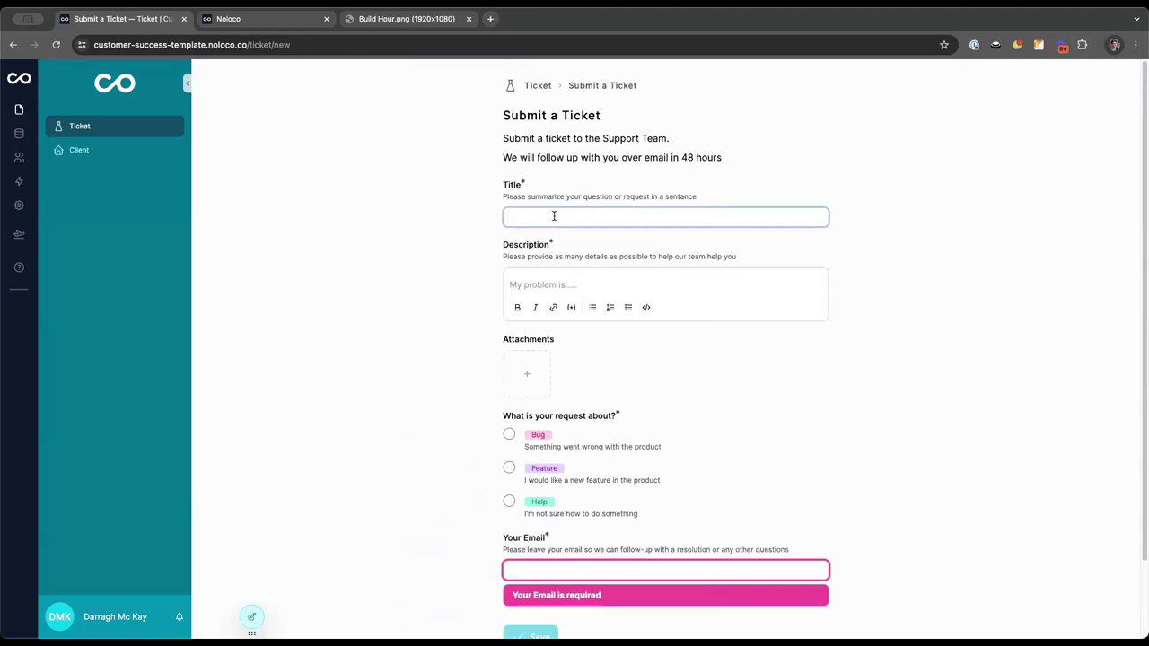
text(My form is too f)
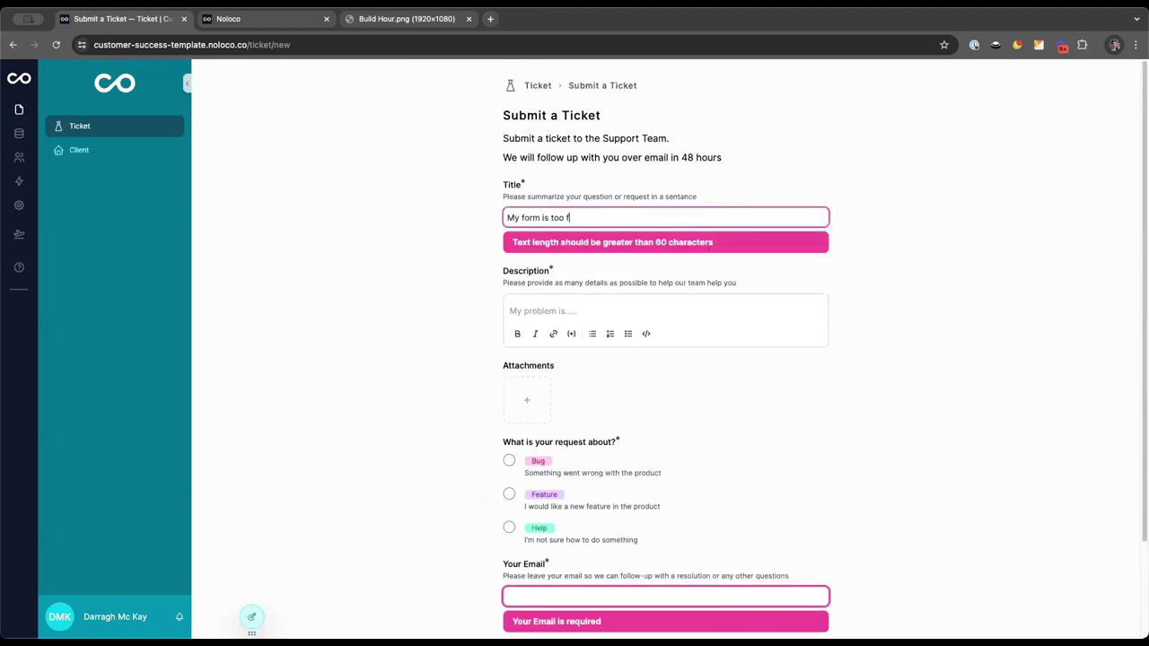
text(ast, it saves me too much time)
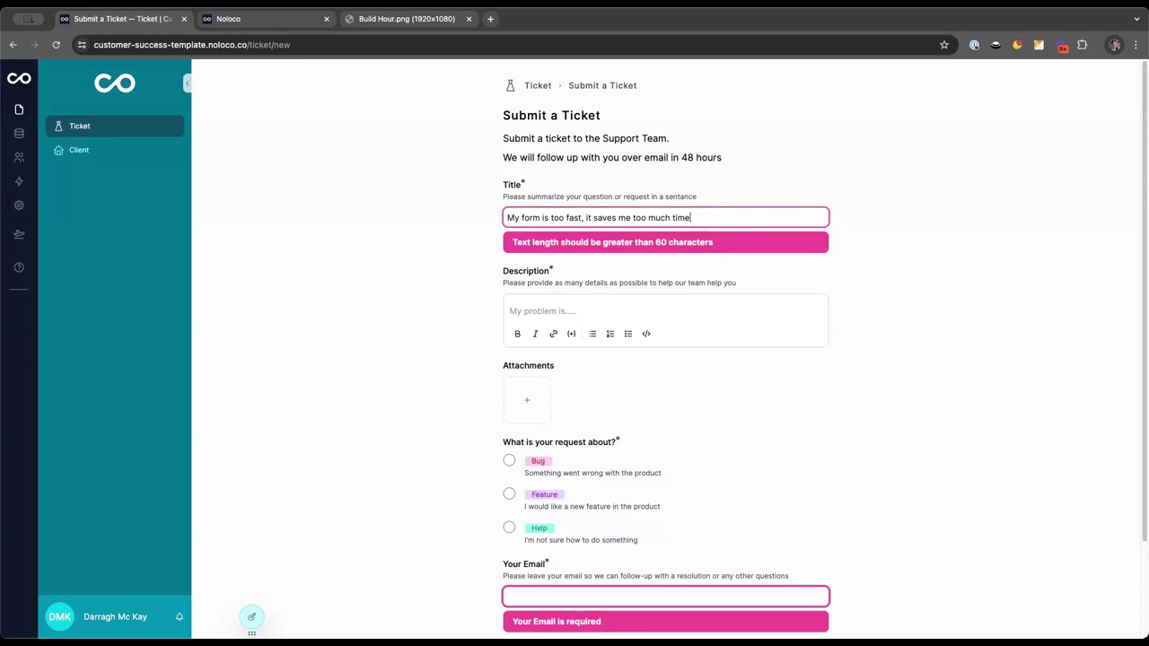
text(u please make it slower.)
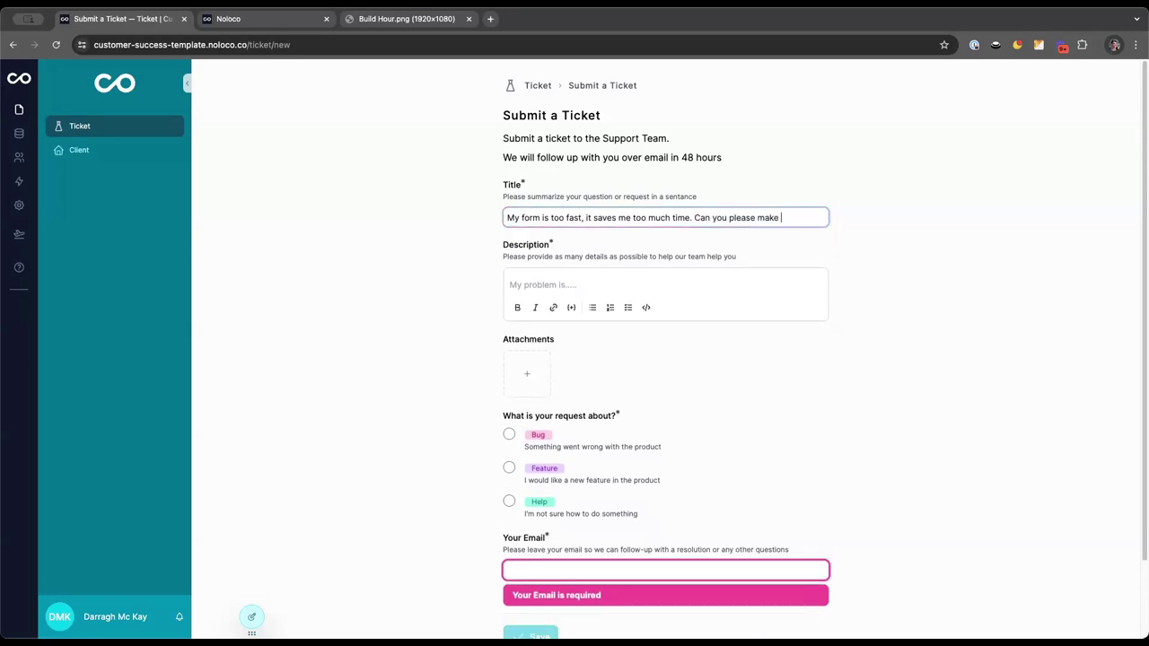
key(ctrl+a)
key(ctrl+c)
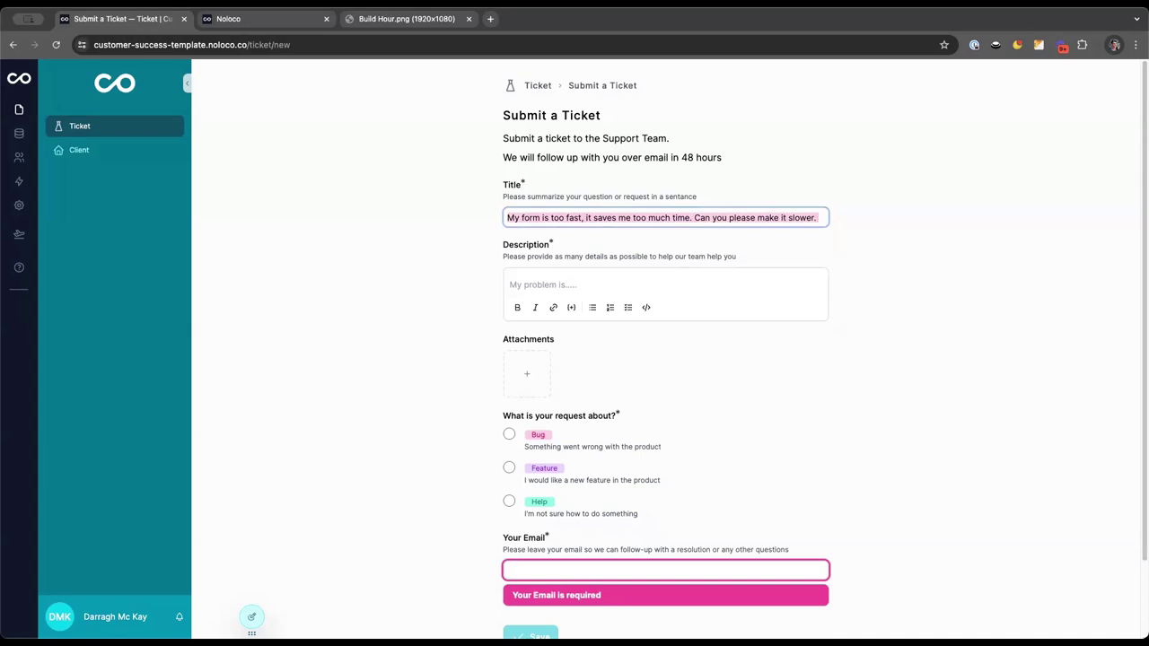
Write a description with the title sentence, a bold copy, and bullets 'Point 1' and 'Point 2'
click(659, 274)
key(ctrl+v)
key(Return)
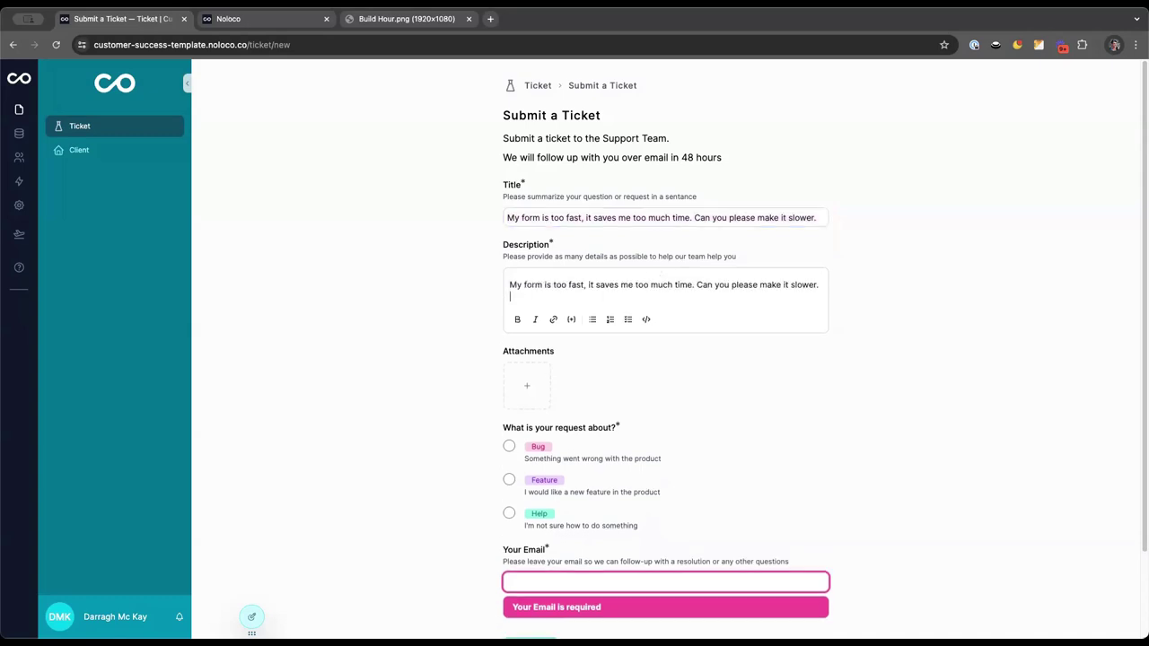
key(ctrl+v)
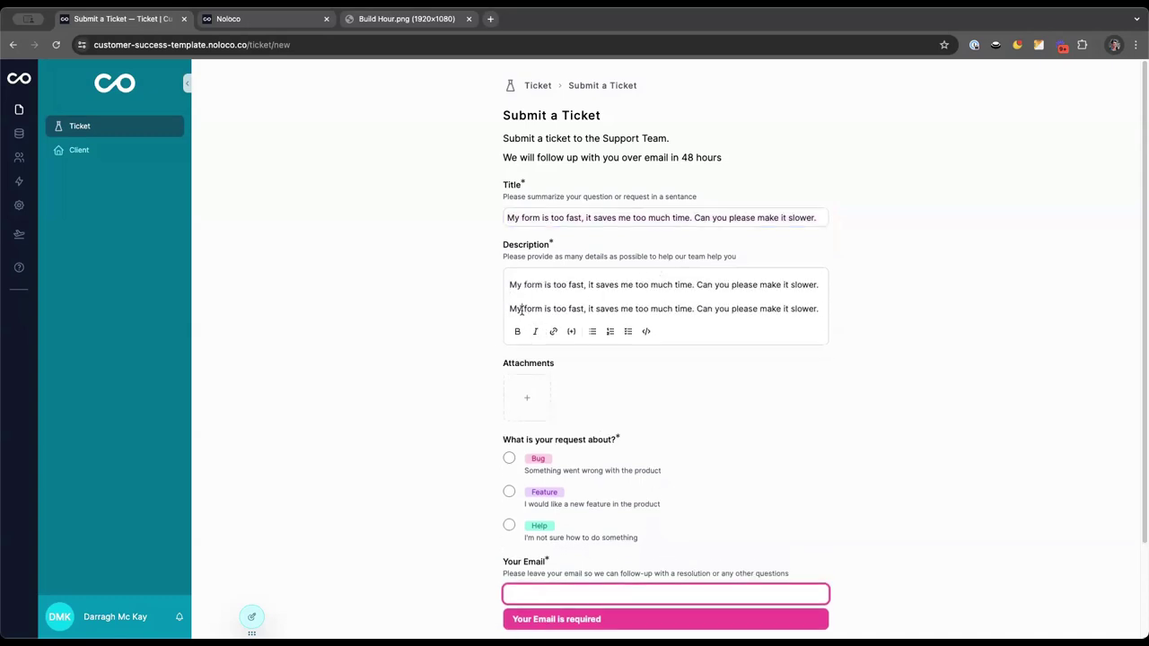
triple_click(521, 309)
key(ctrl+b)
key(End)
key(Return)
text(- )
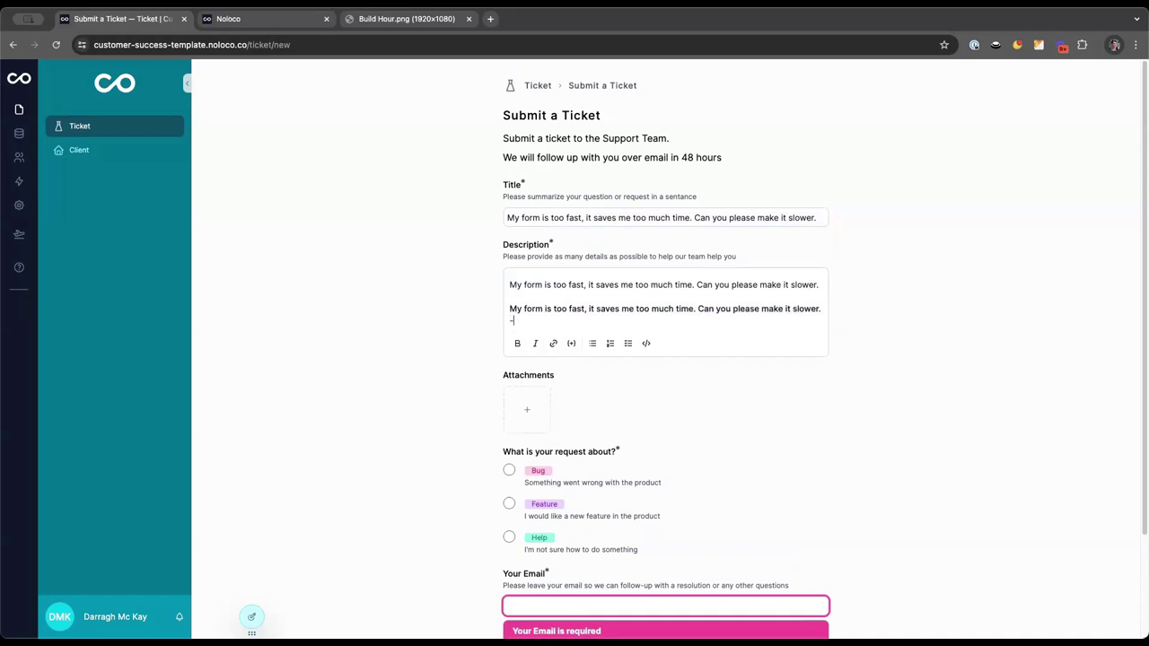
text(Point 1)
key(Return)
text(Point 2)
key(Return)
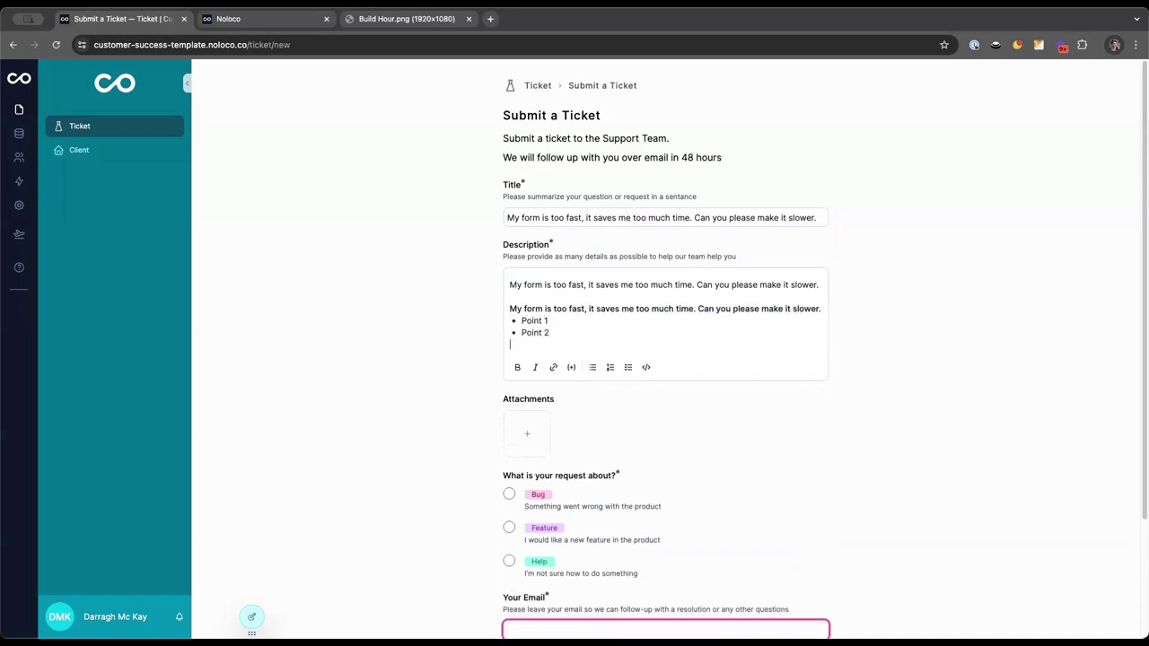
key(Return)
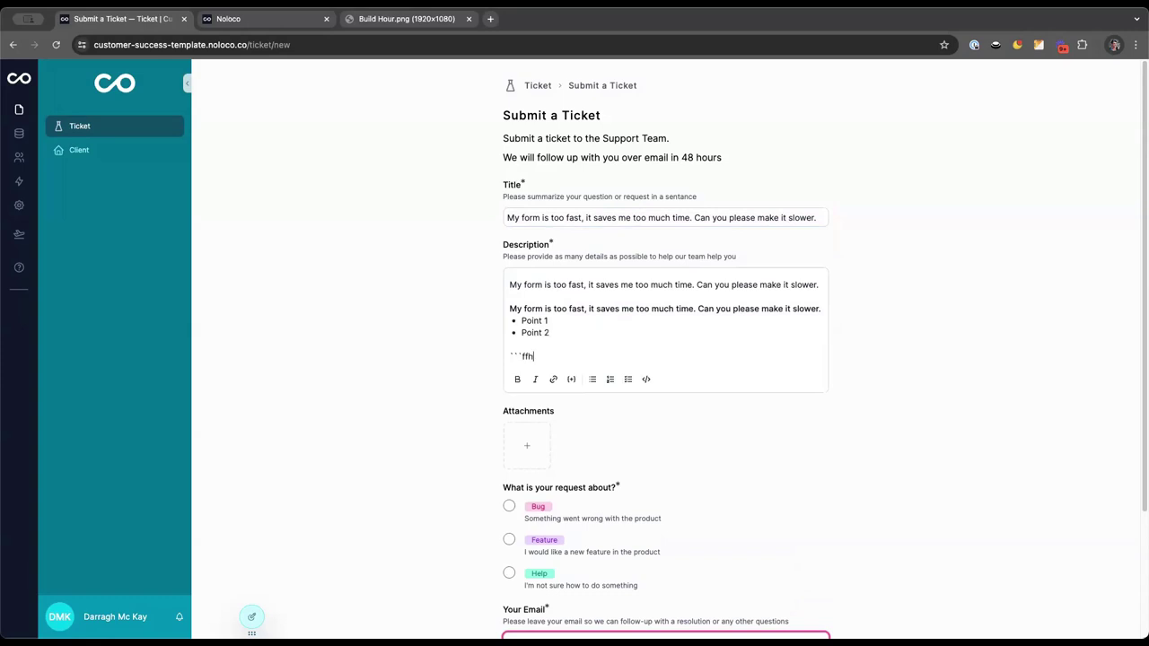
key(super+BackSpace)
Choose Bug as the request type, paste the submitter's email, and submit the ticket
scroll(521, 409, down, 3)
click(509, 377)
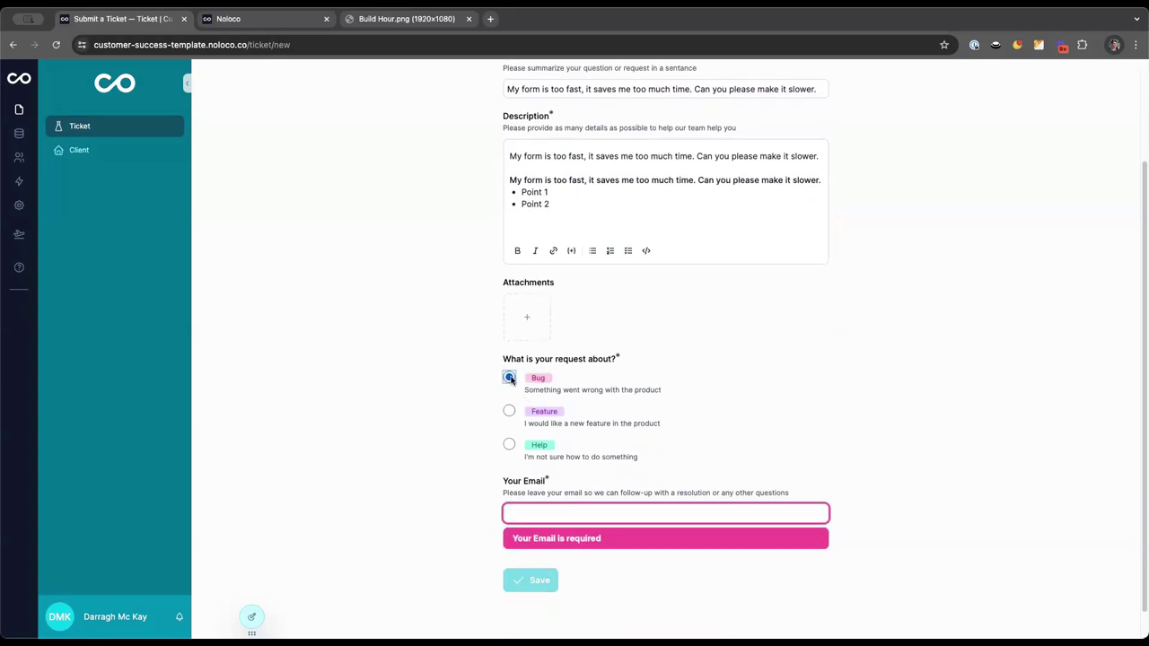
click(528, 511)
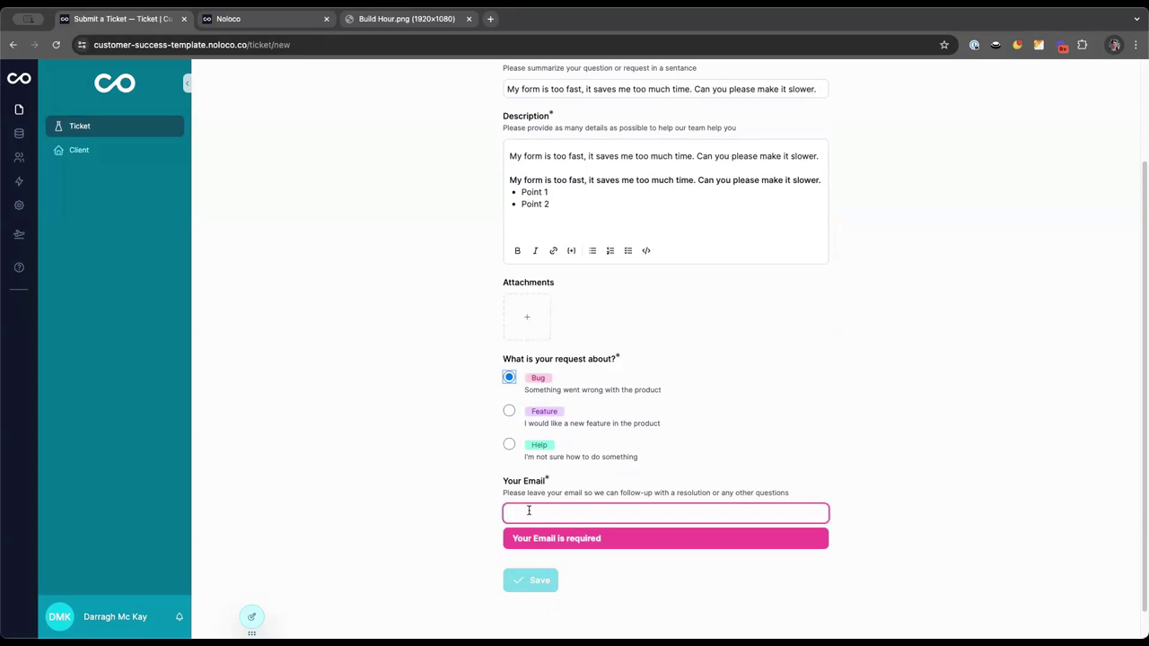
key(super+v)
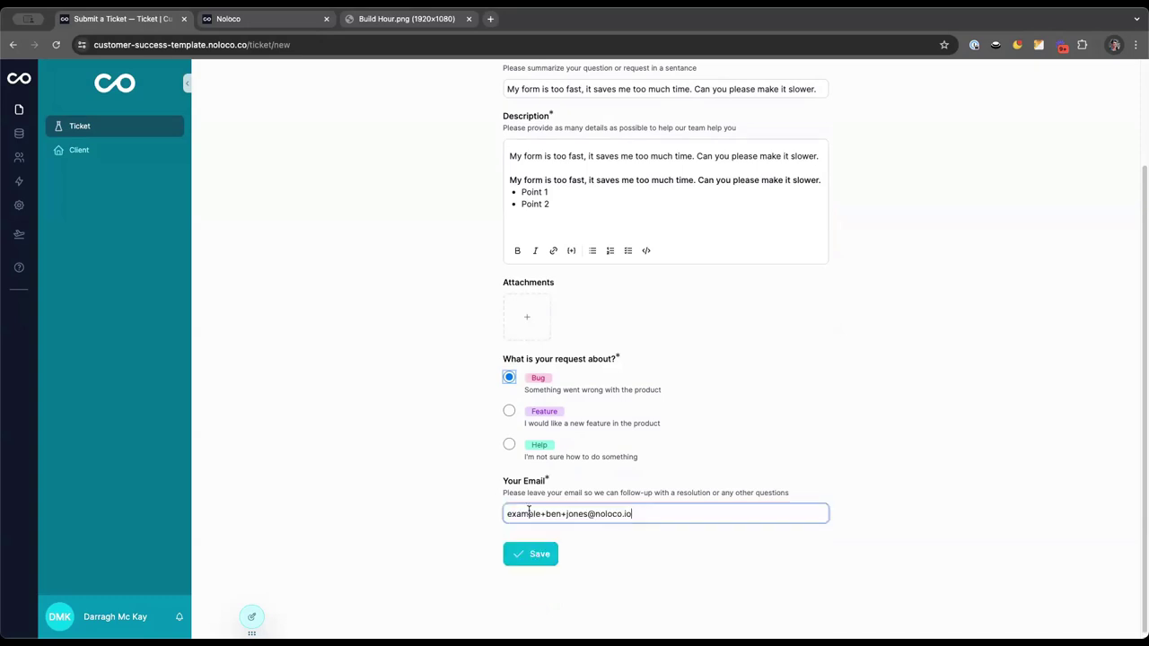
click(539, 556)
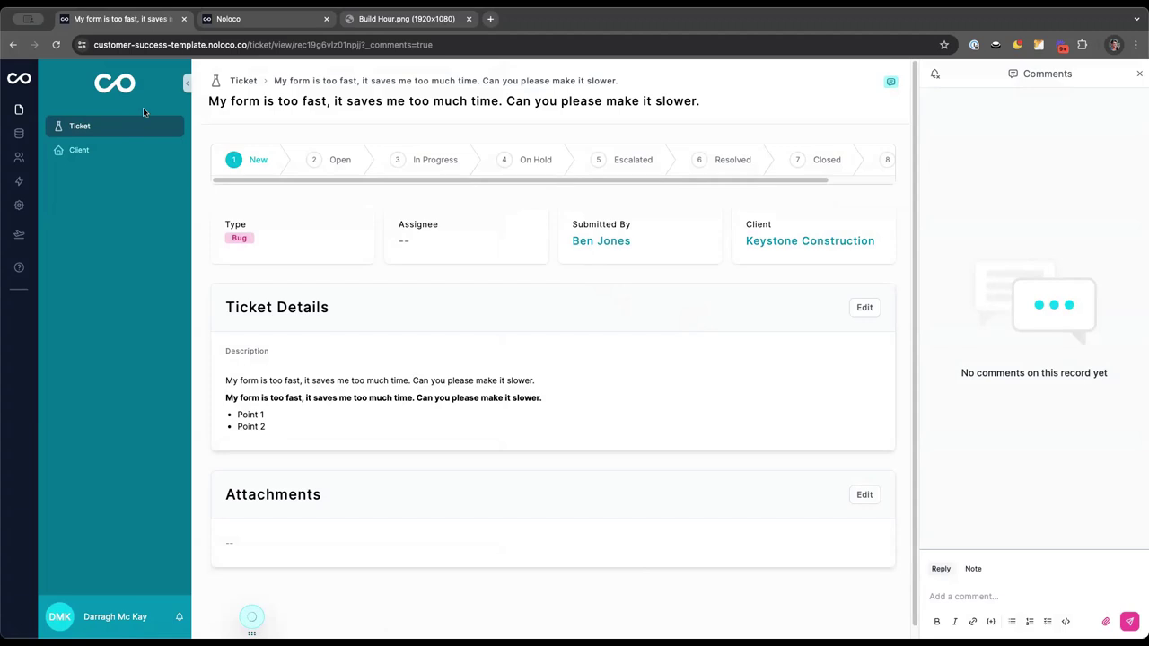
Give the Ticket page a board icon
key(super+e)
click(55, 104)
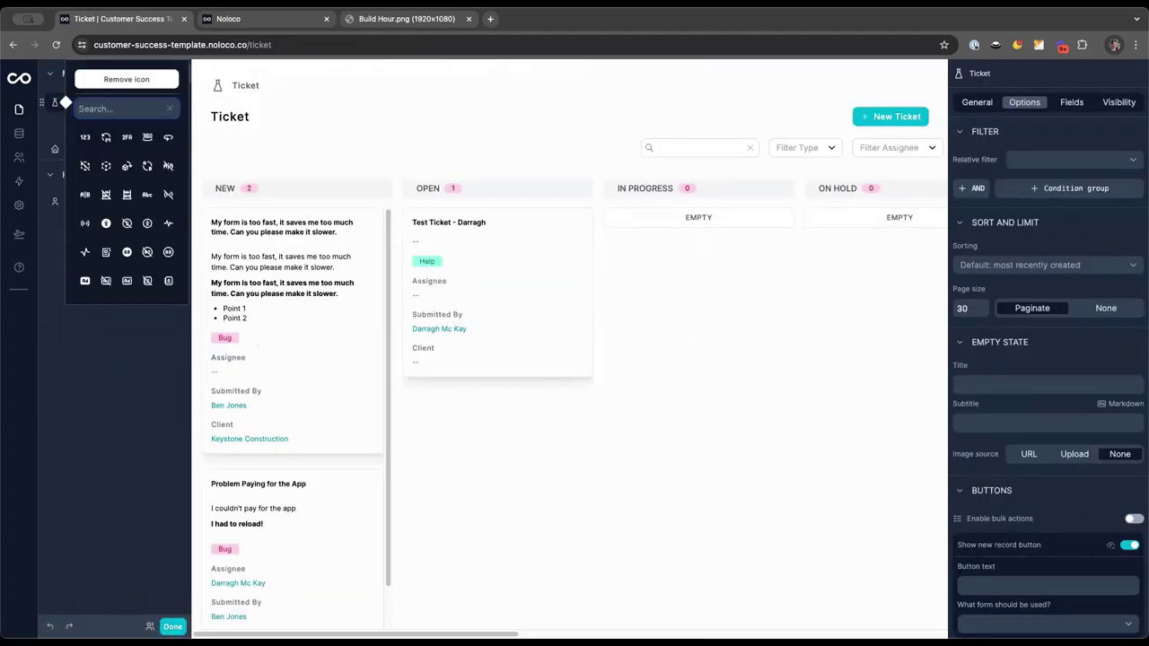
text(board)
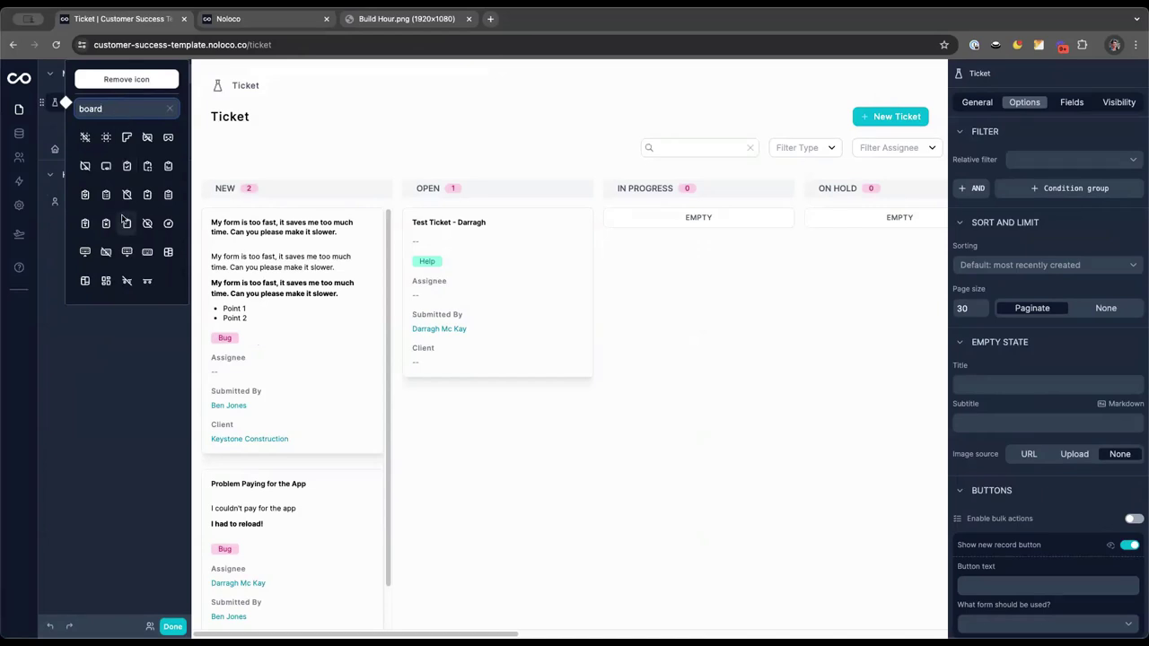
click(106, 282)
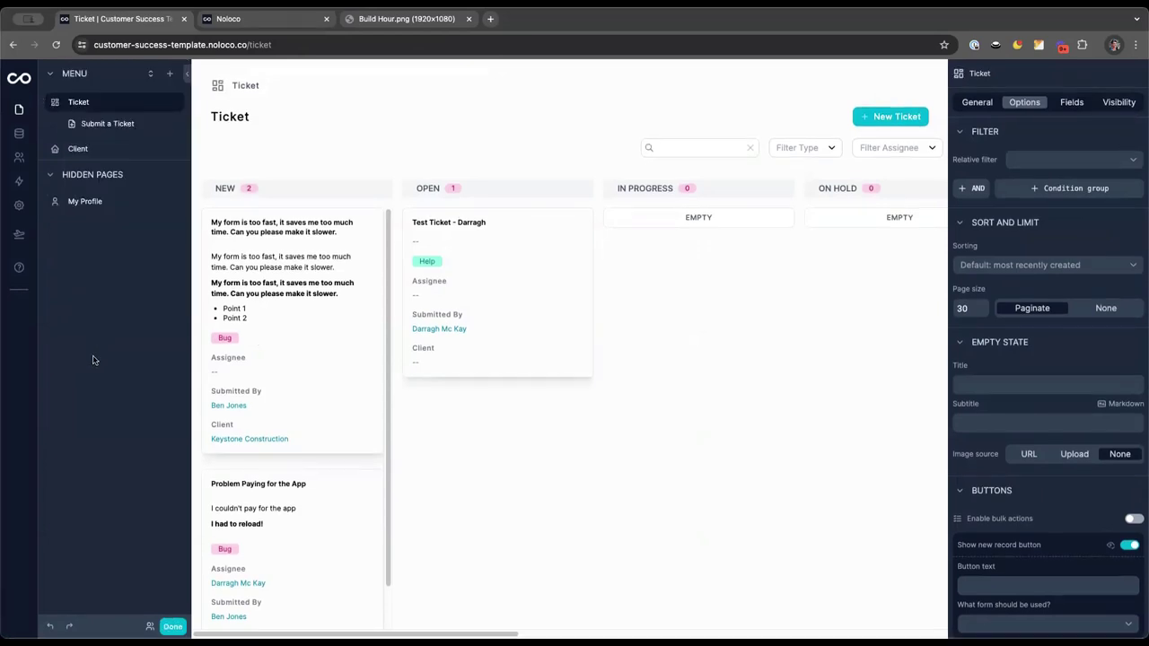
Rename the Ticket page to Tickets and bring up its options menu
click(152, 103)
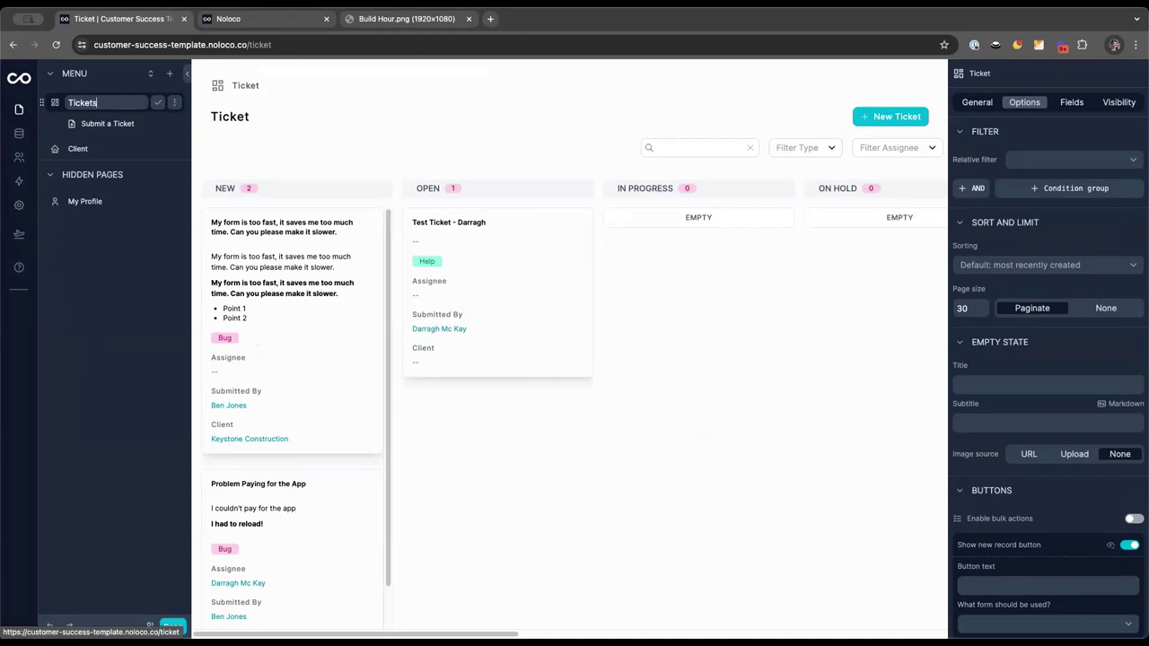
text(s)
click(158, 104)
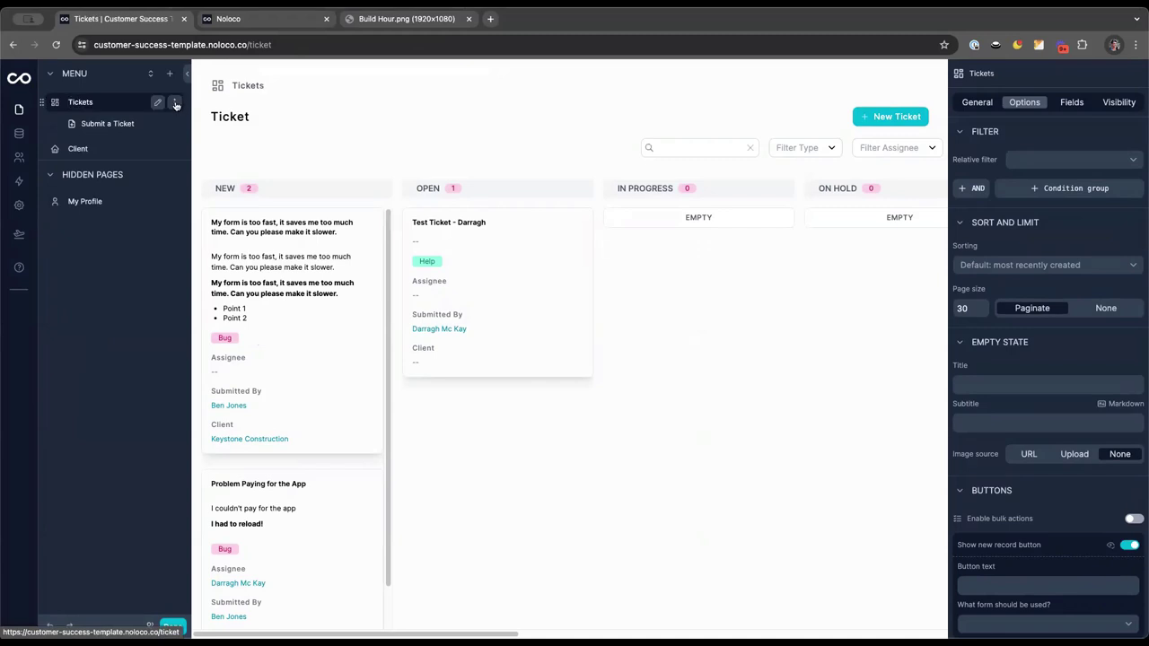
click(176, 104)
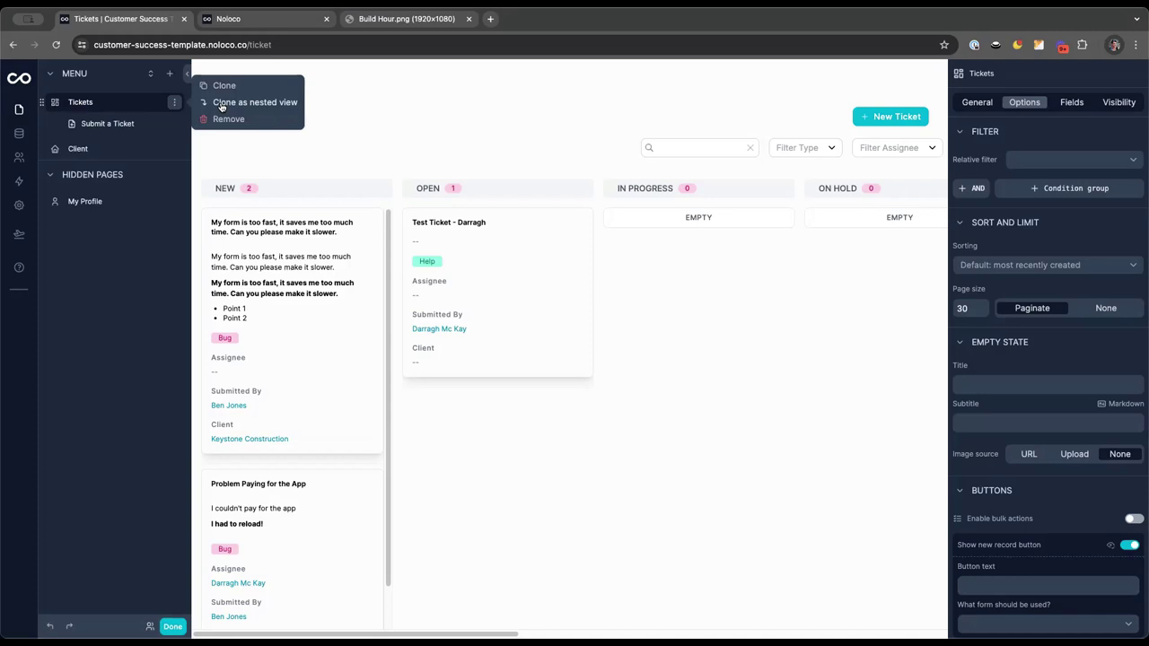
Clone Tickets as a nested view named 'Open Tickets', displayed as rows grouped by status
click(221, 104)
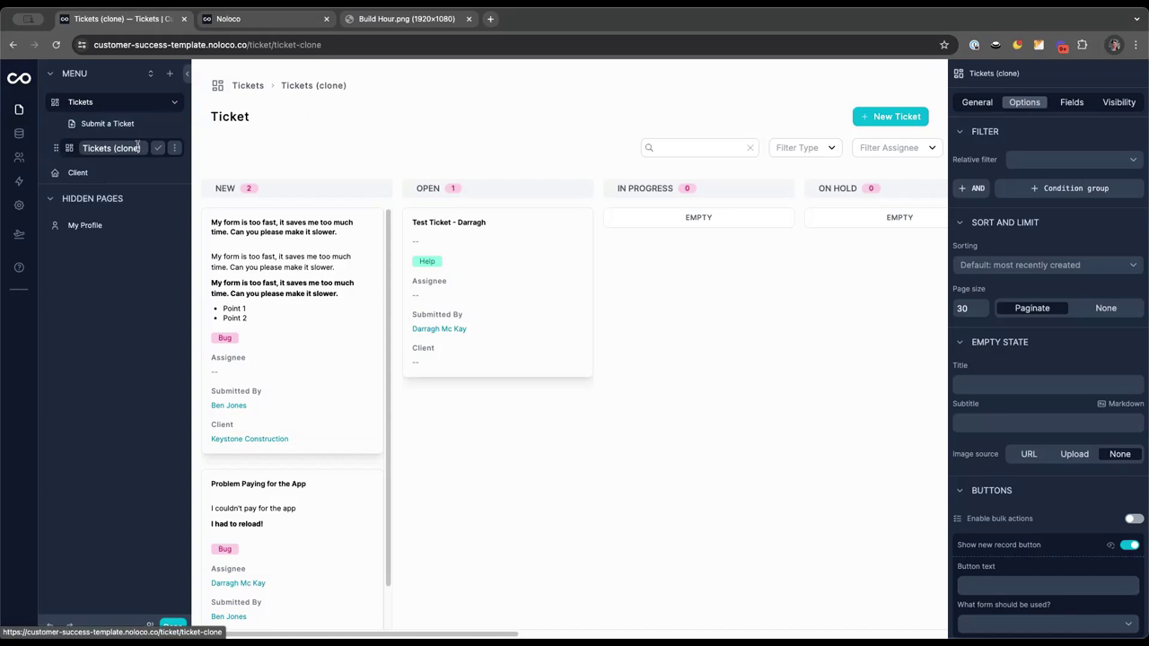
triple_click(137, 148)
text(Open Tickets)
click(158, 147)
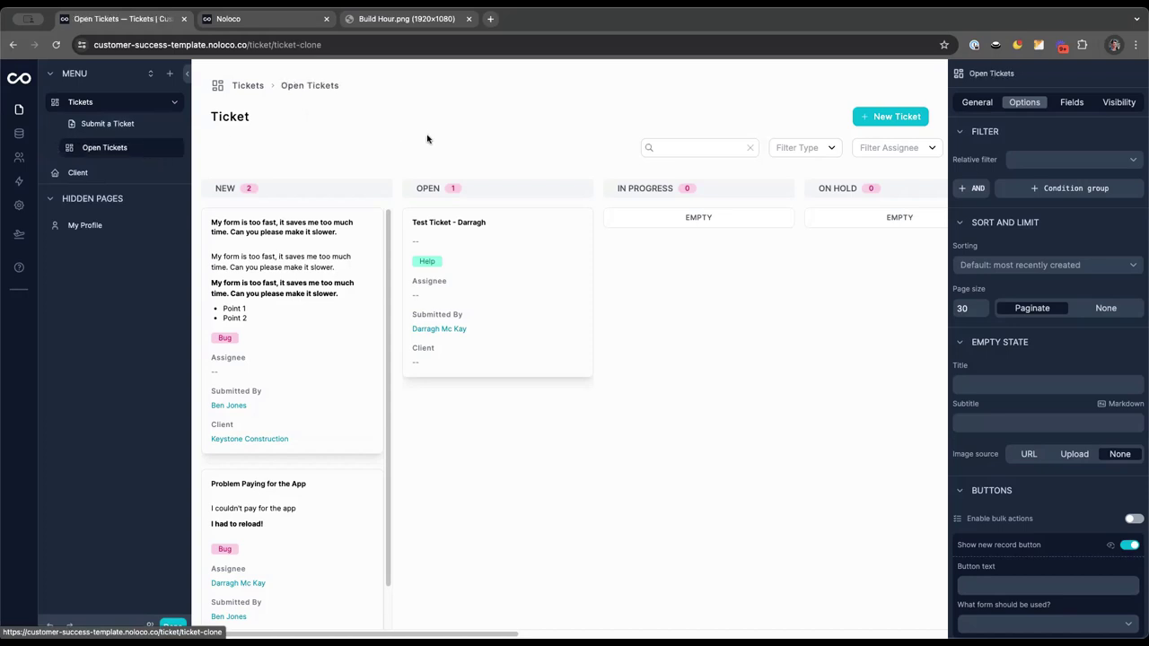
click(978, 102)
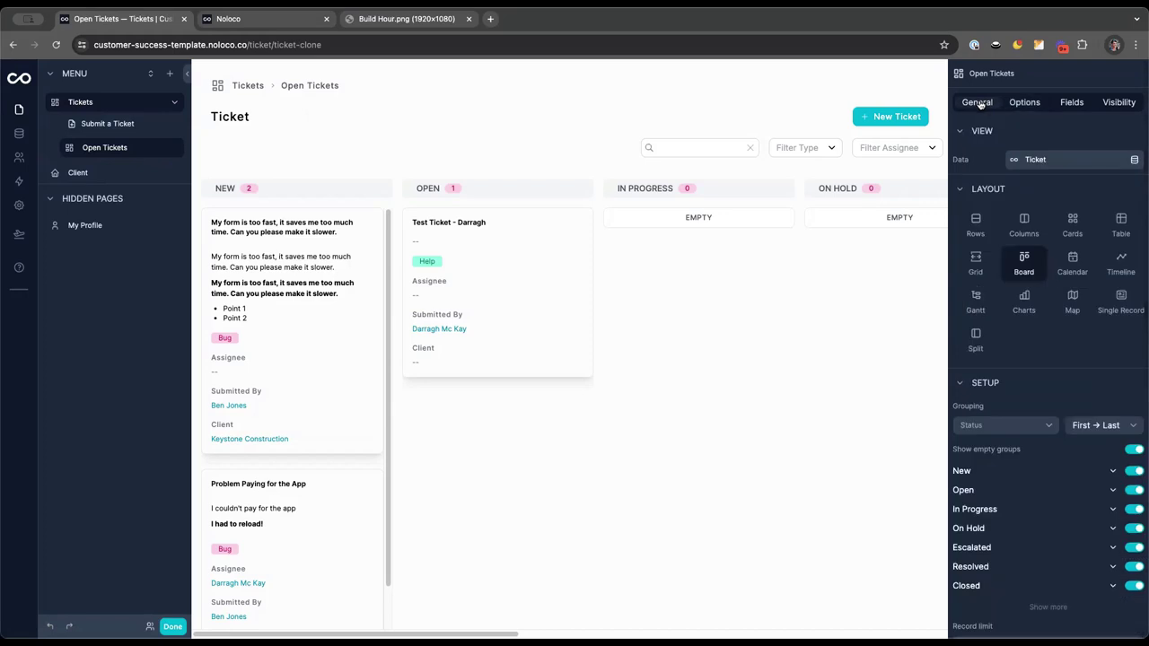
click(975, 230)
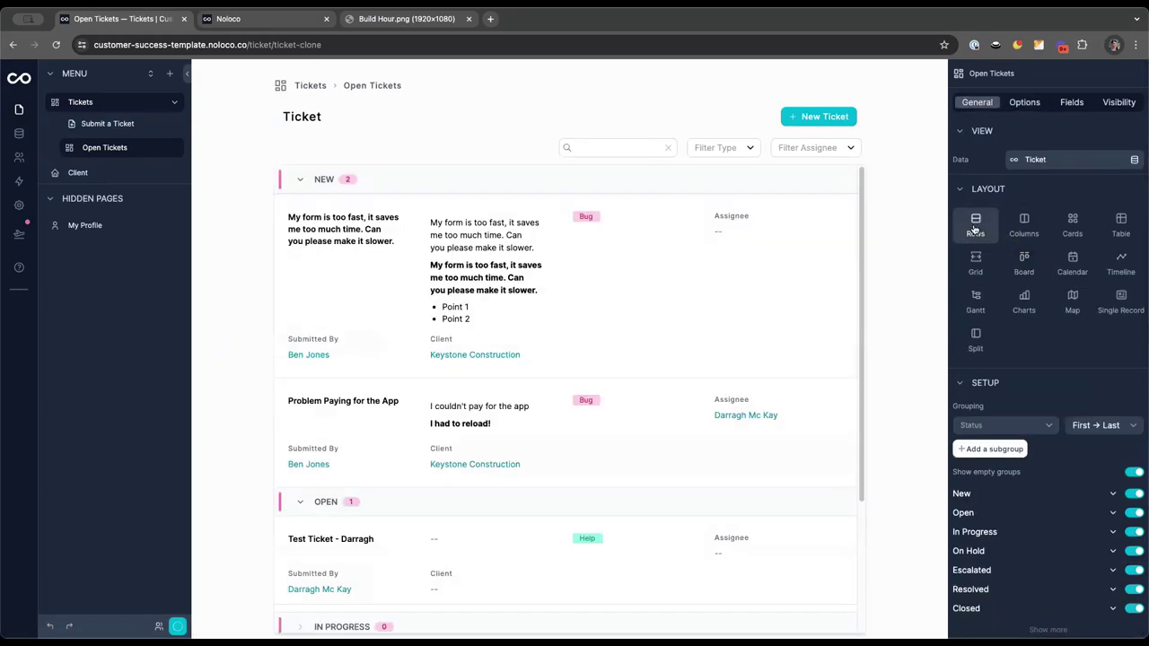
Start a filter on the Open Tickets view, then discard the unfinished condition
click(1023, 102)
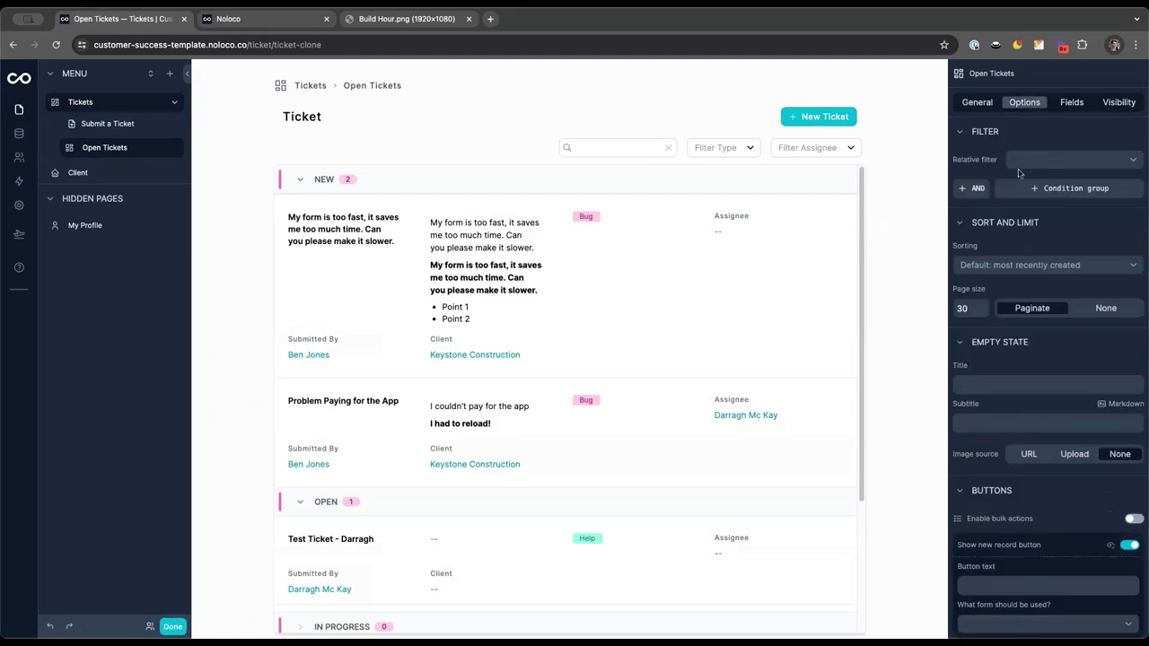
click(976, 188)
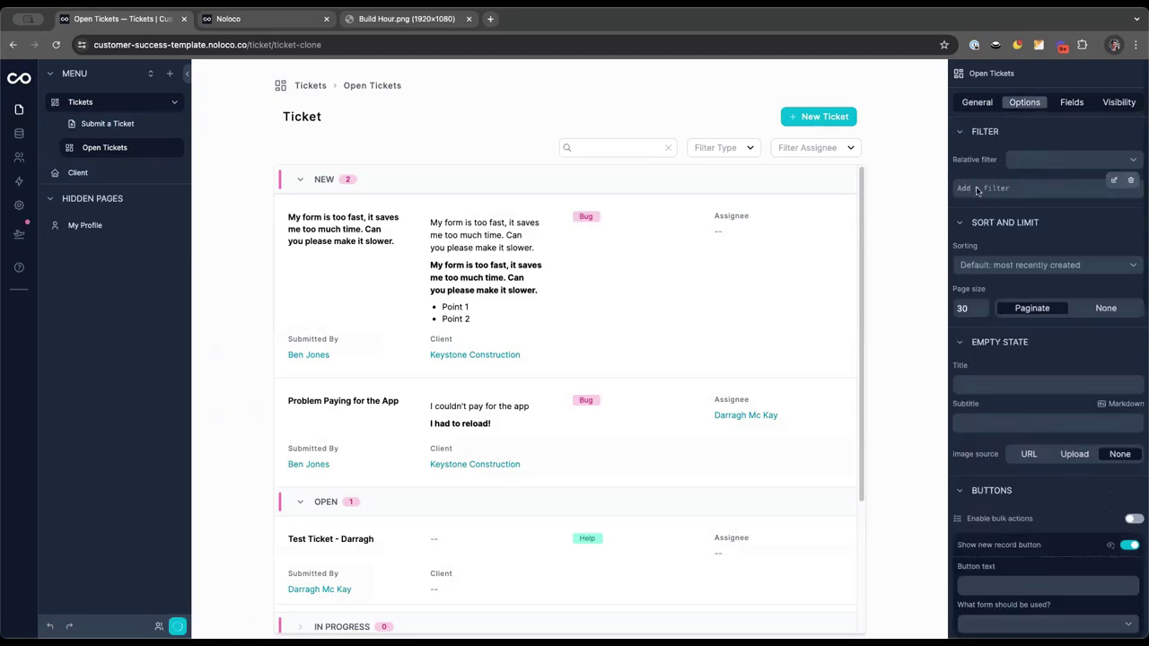
click(1113, 180)
click(848, 171)
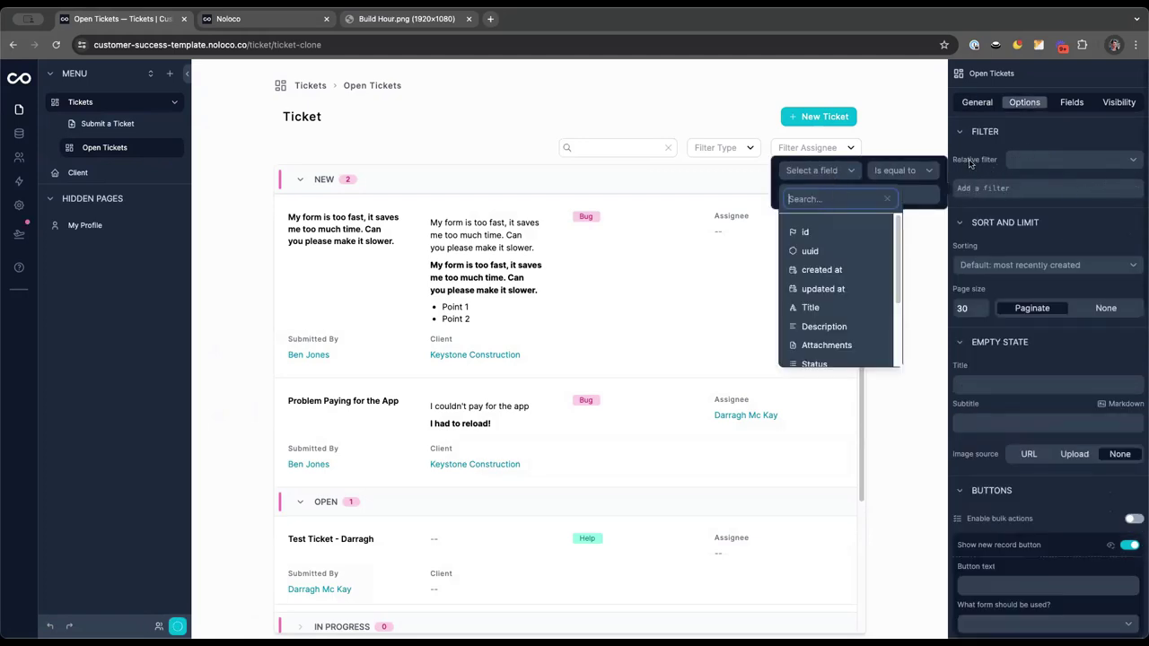
click(1019, 181)
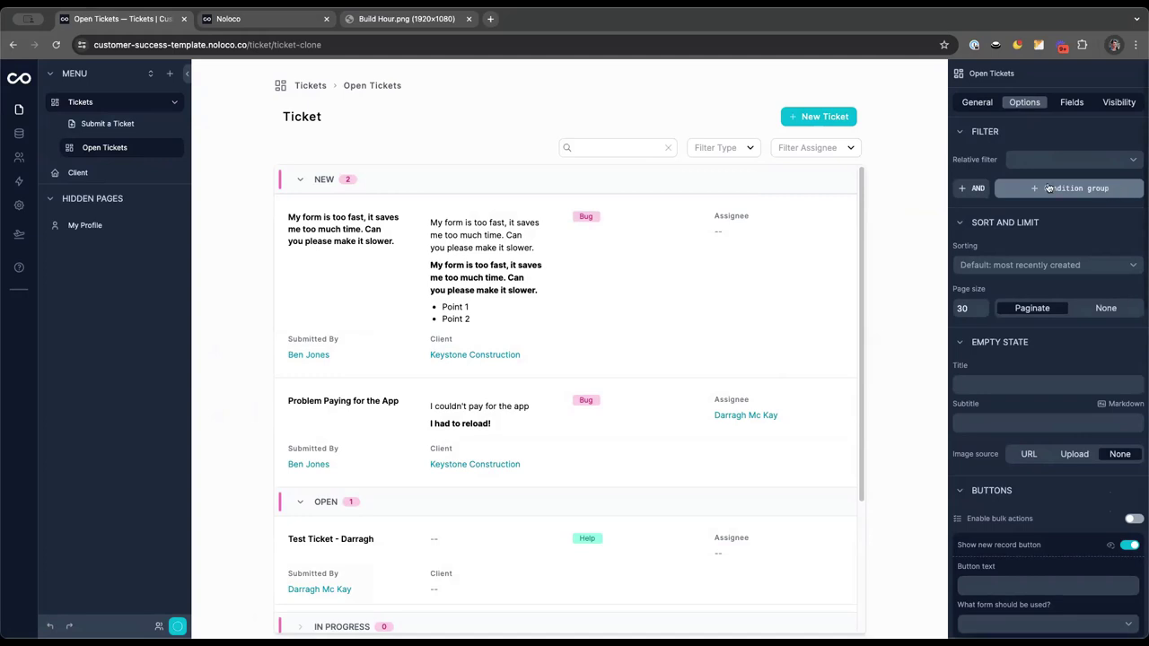
Add a condition group with the condition Status is equal to New
click(1082, 190)
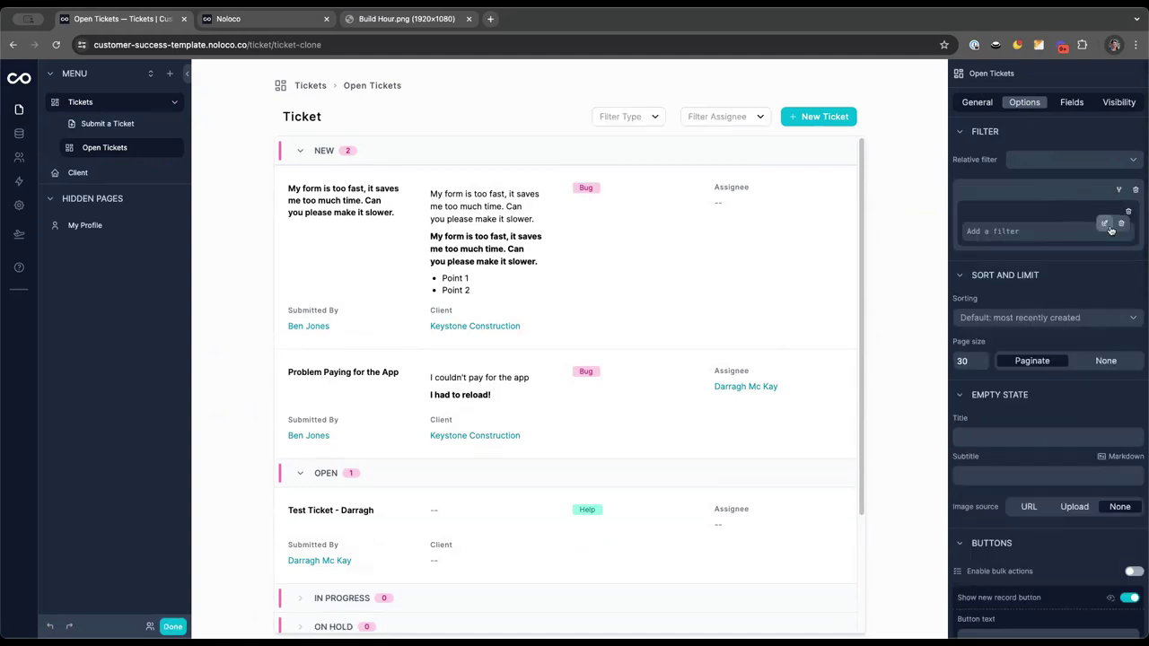
click(1070, 225)
click(850, 213)
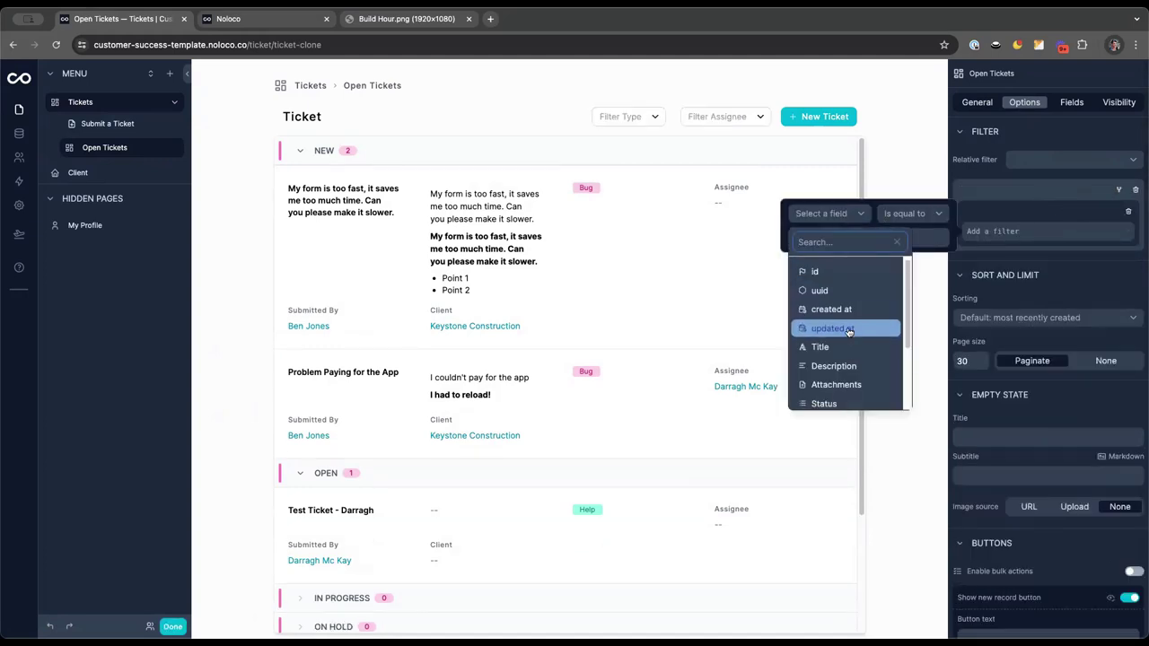
scroll(849, 332, down, 1)
scroll(848, 332, down, 2)
click(818, 303)
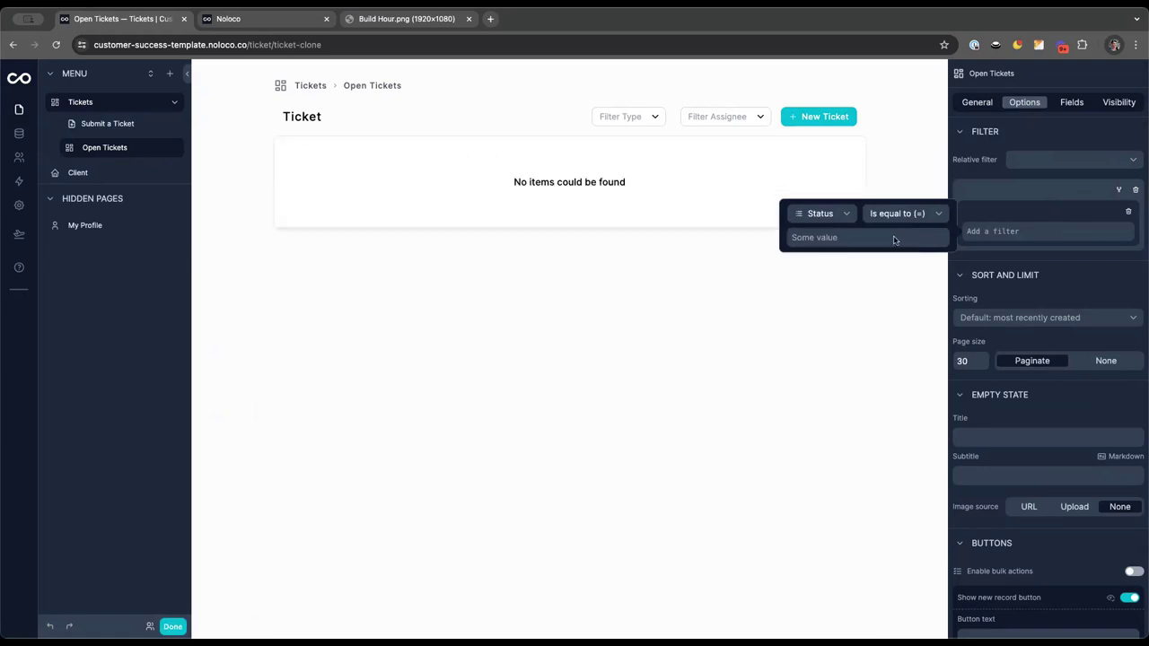
click(880, 239)
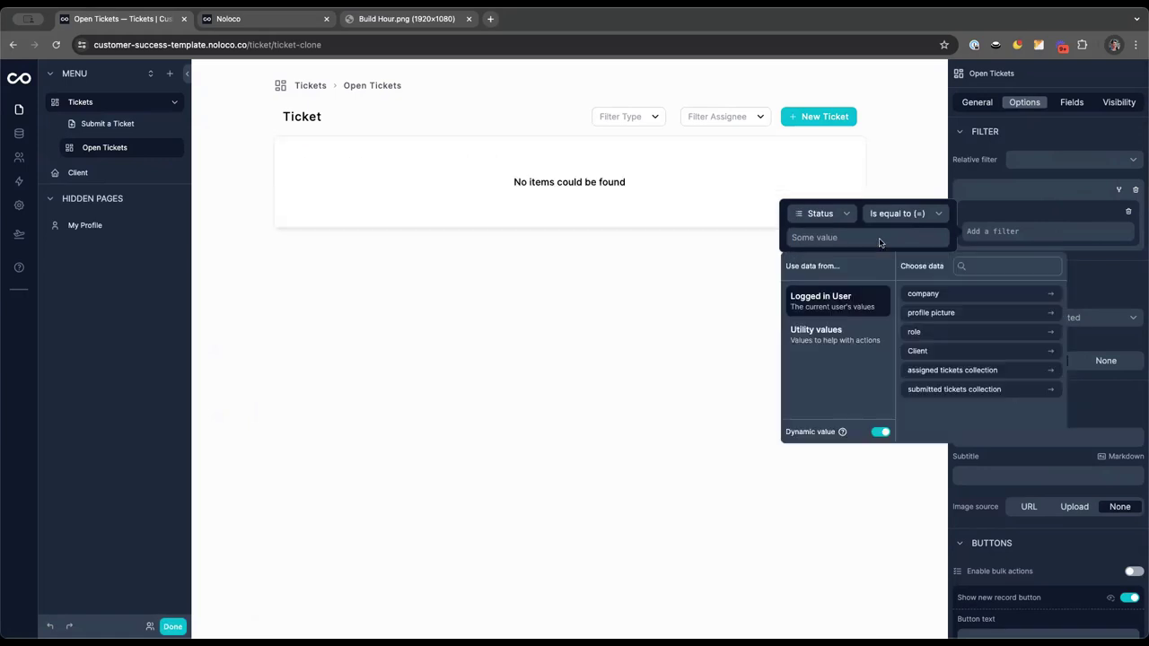
click(880, 432)
click(826, 299)
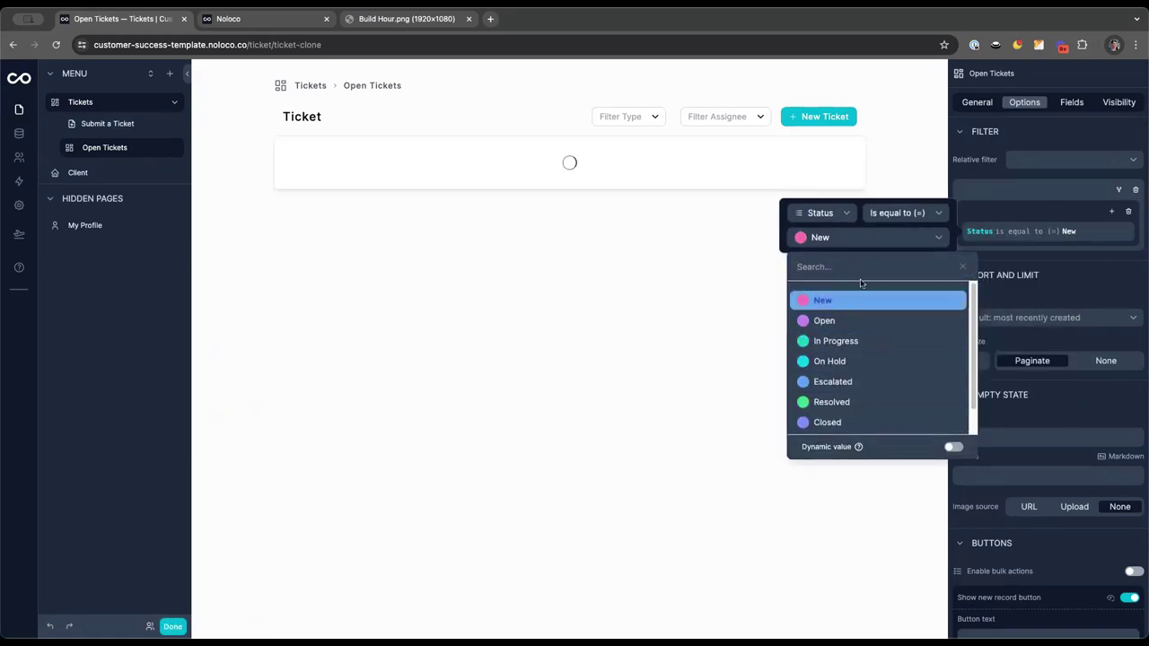
click(1112, 213)
Add an OR condition matching tickets whose Assignee is empty
click(1111, 212)
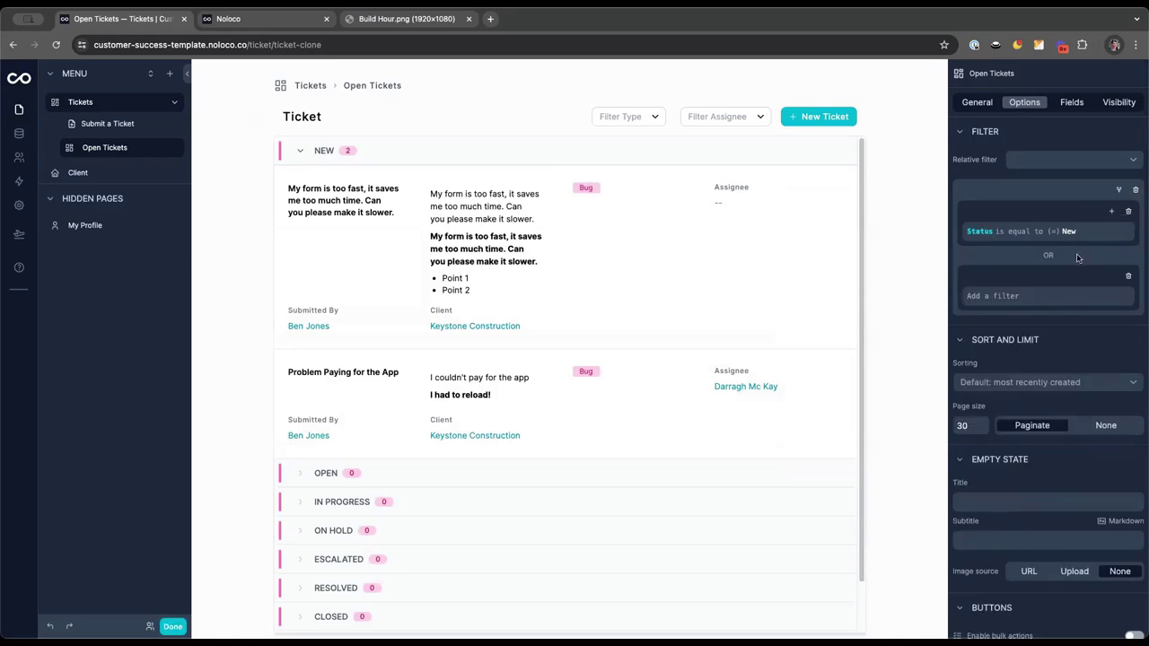
click(1103, 289)
click(825, 278)
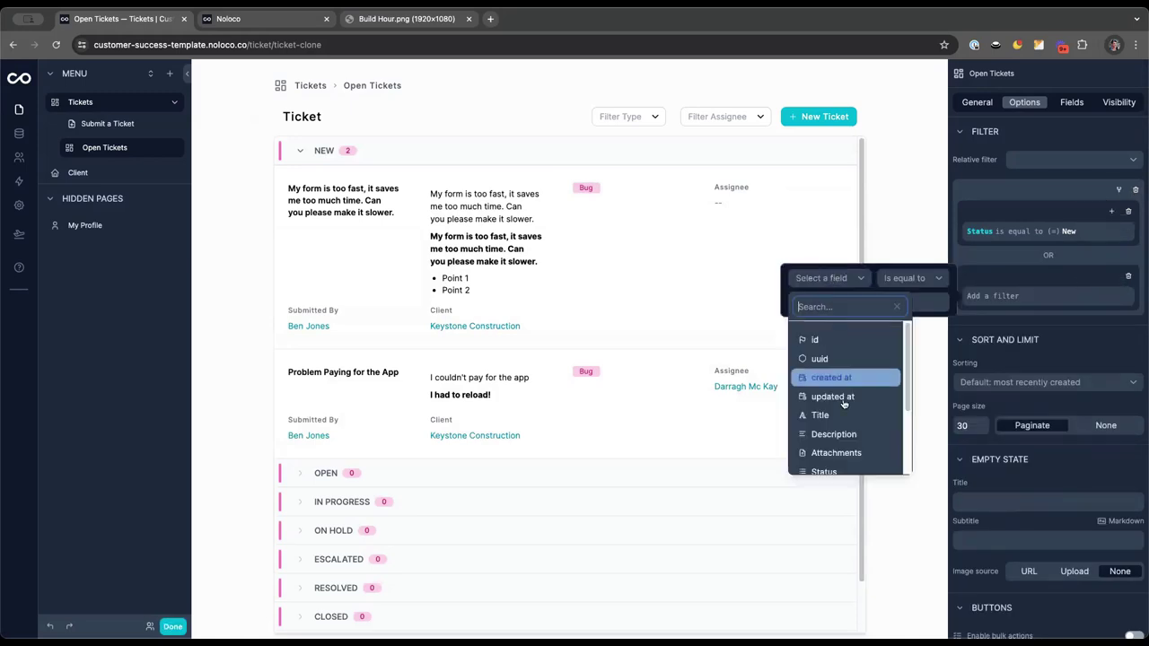
scroll(835, 395, down, 3)
click(830, 407)
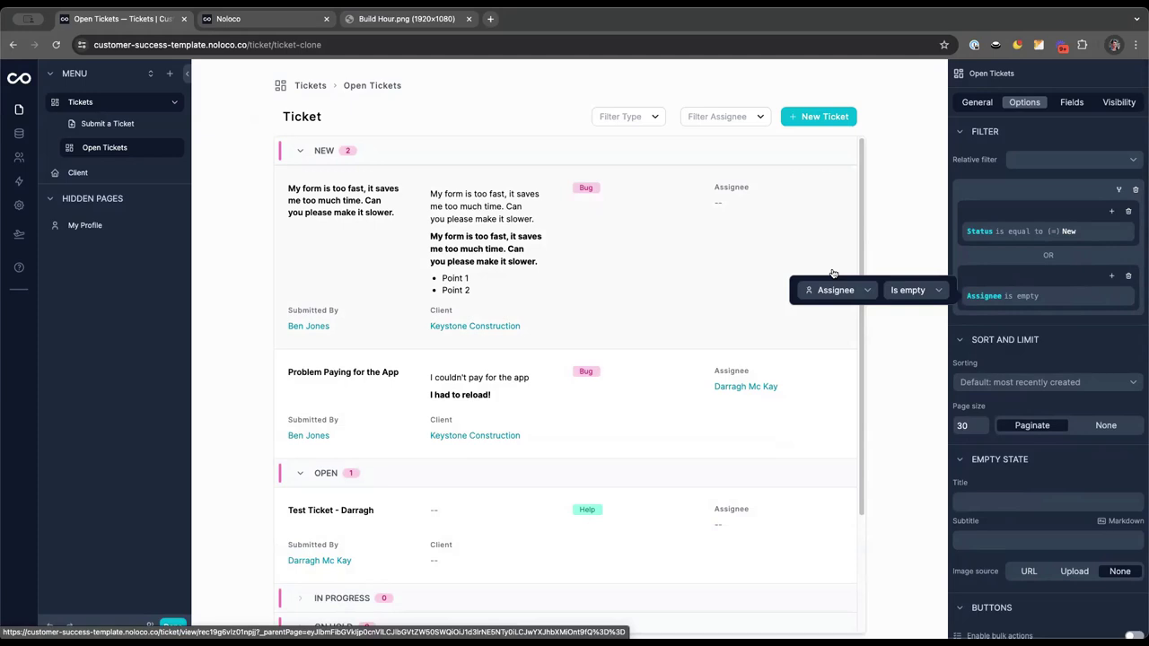
click(890, 214)
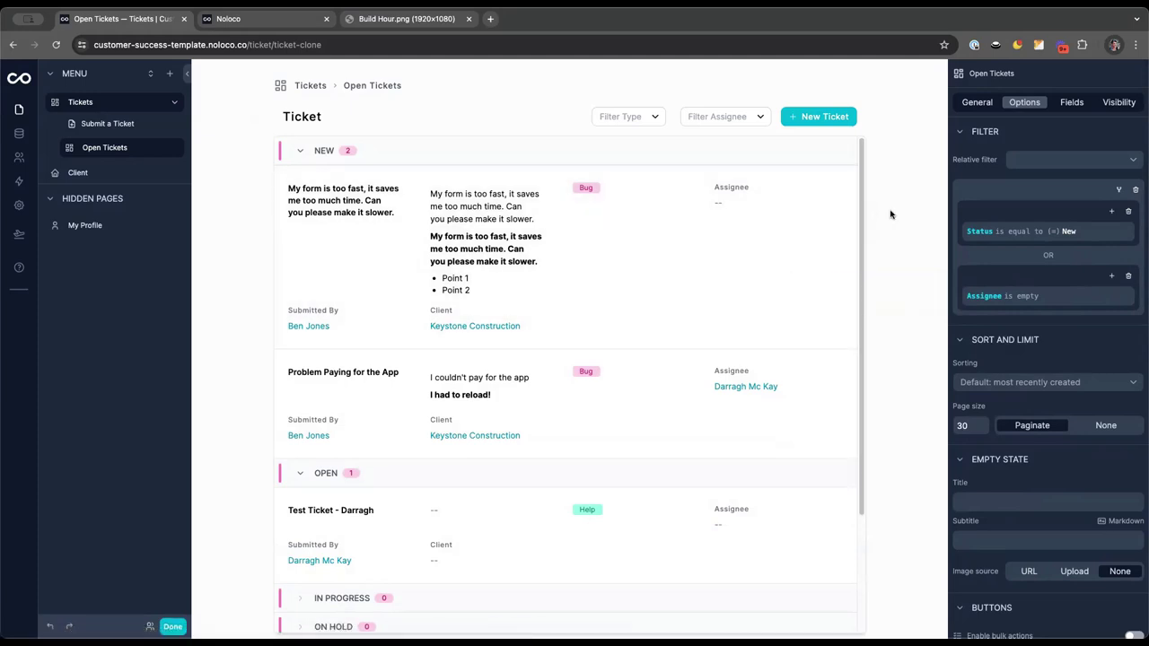
Add a record button labelled 'Claim' with its type set to One Click
scroll(1044, 325, down, 4)
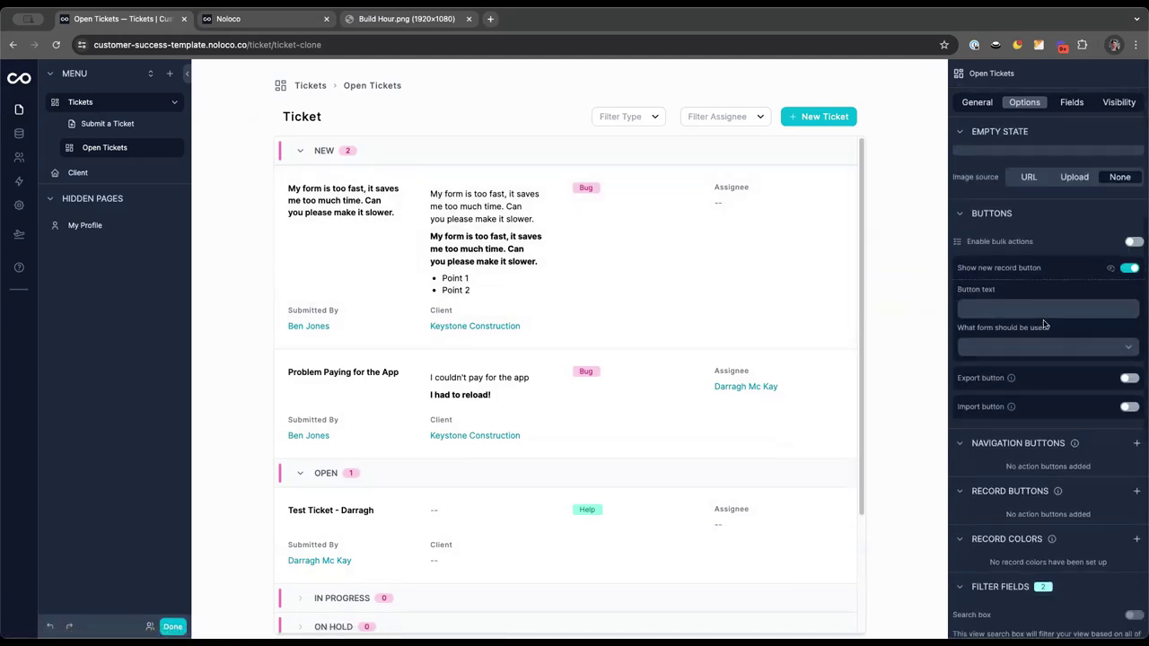
scroll(1073, 337, down, 2)
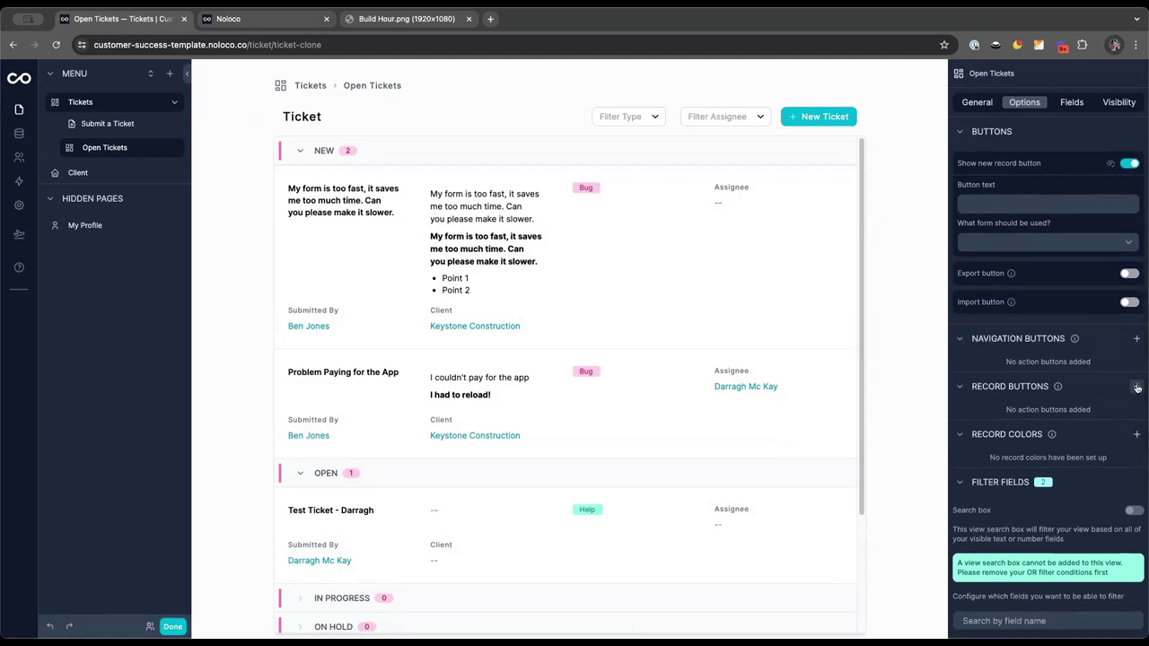
click(1136, 388)
click(1108, 419)
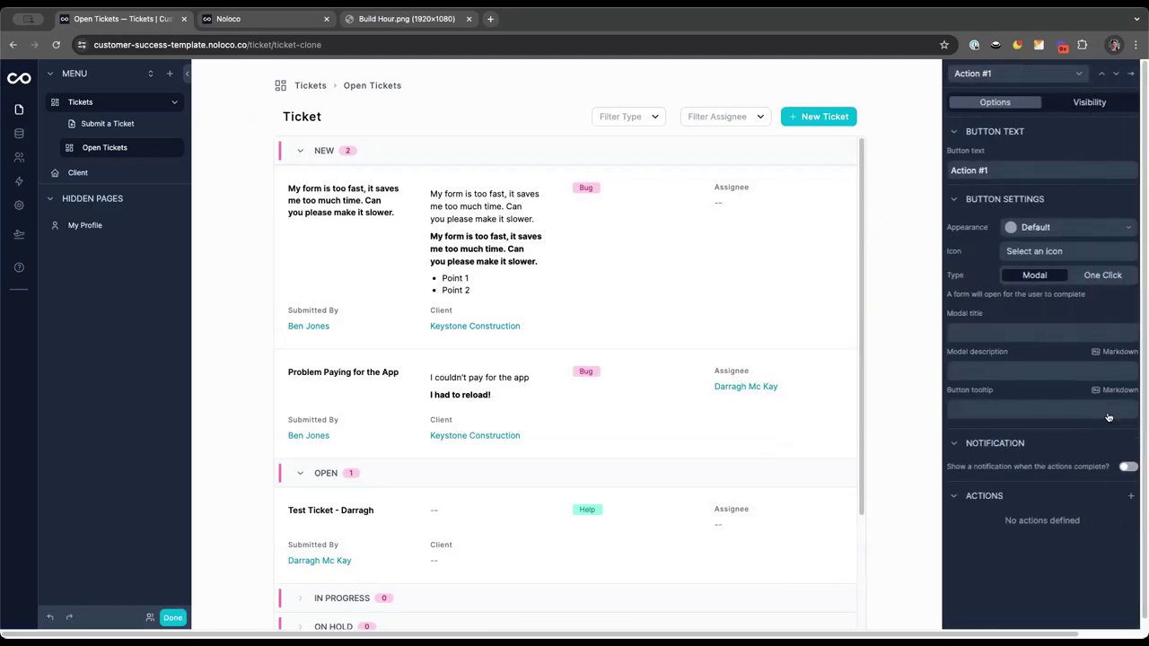
triple_click(999, 170)
key(BackSpace)
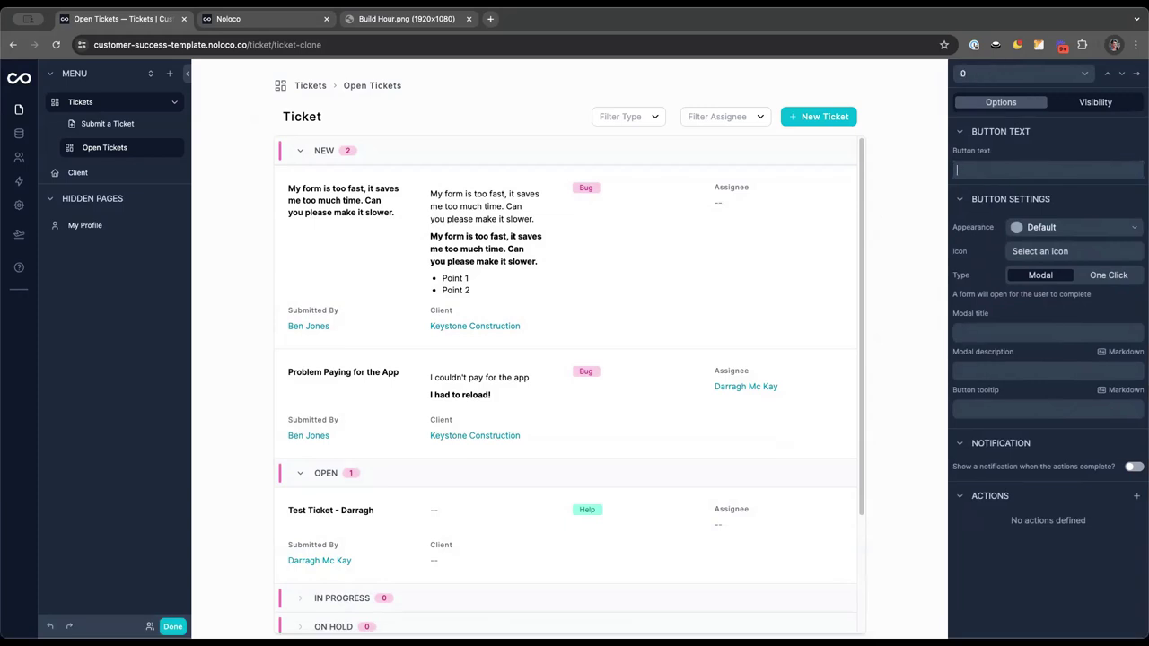
text(Claim)
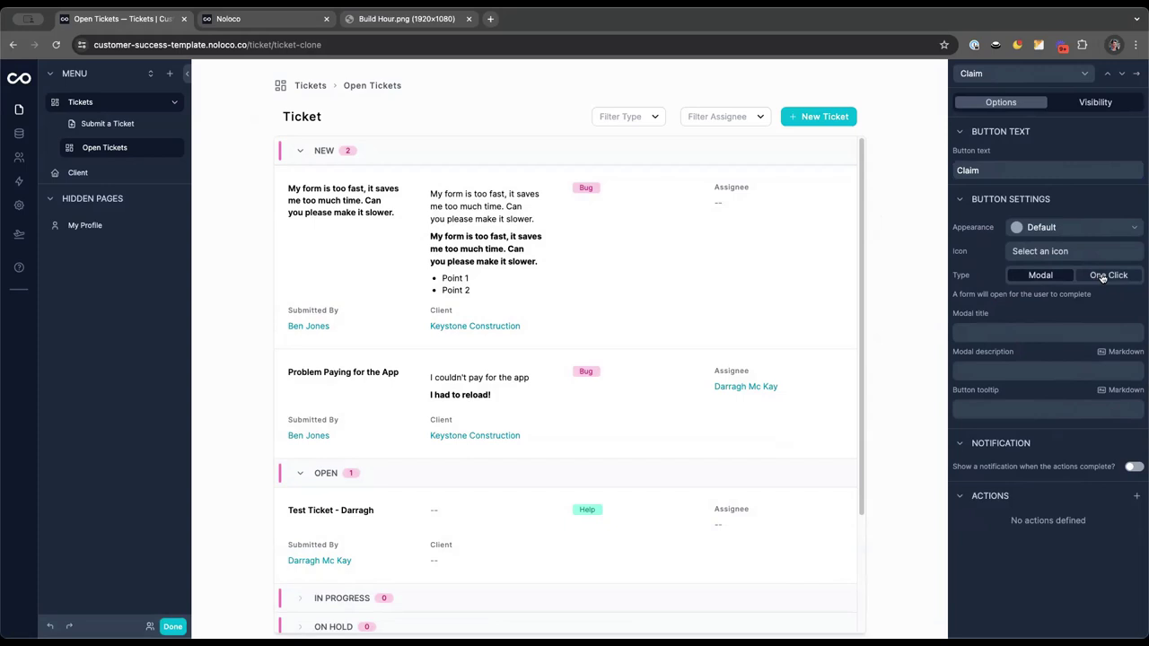
click(1097, 277)
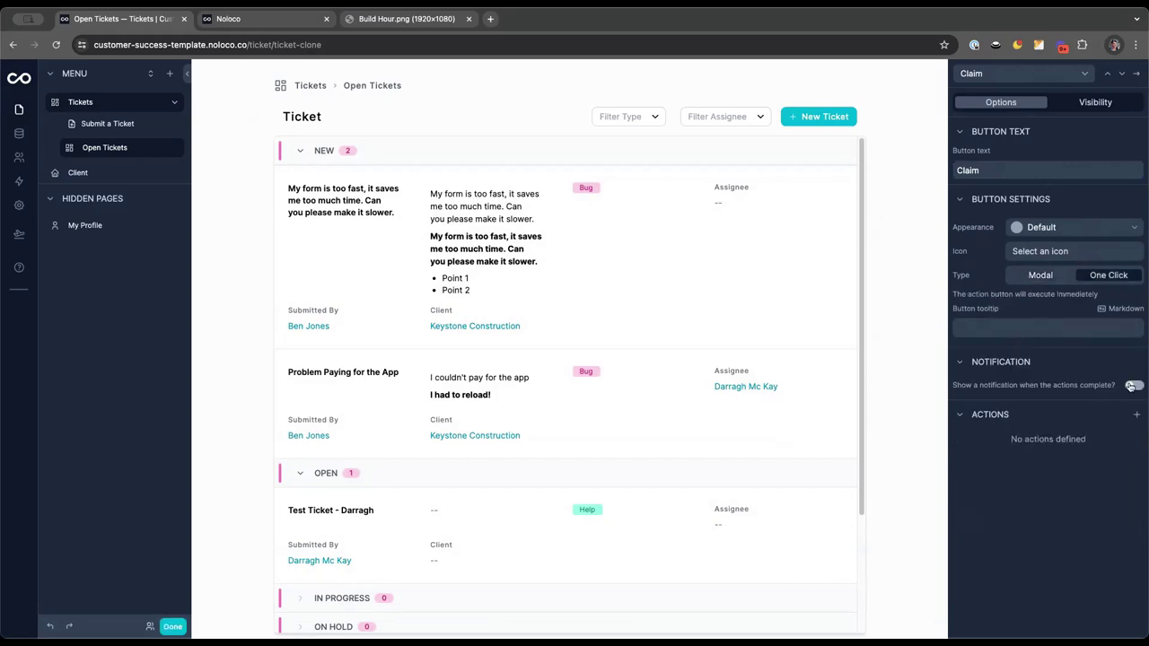
Give the Claim button an Update record action that sets Status to Open
click(1136, 418)
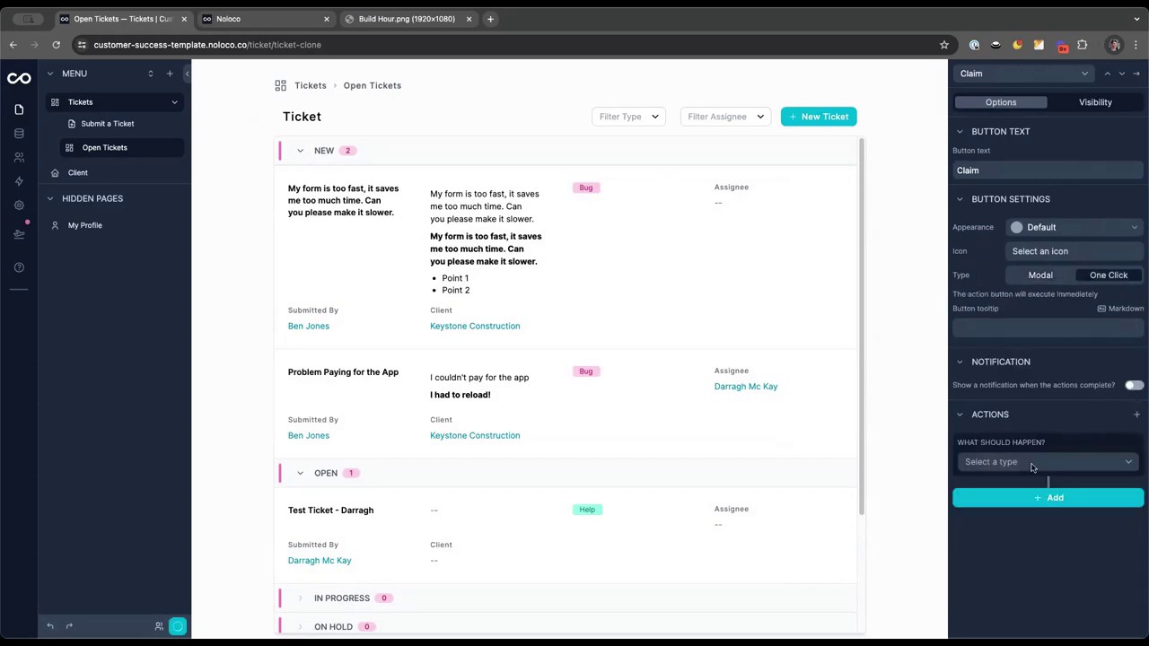
click(1032, 463)
click(988, 484)
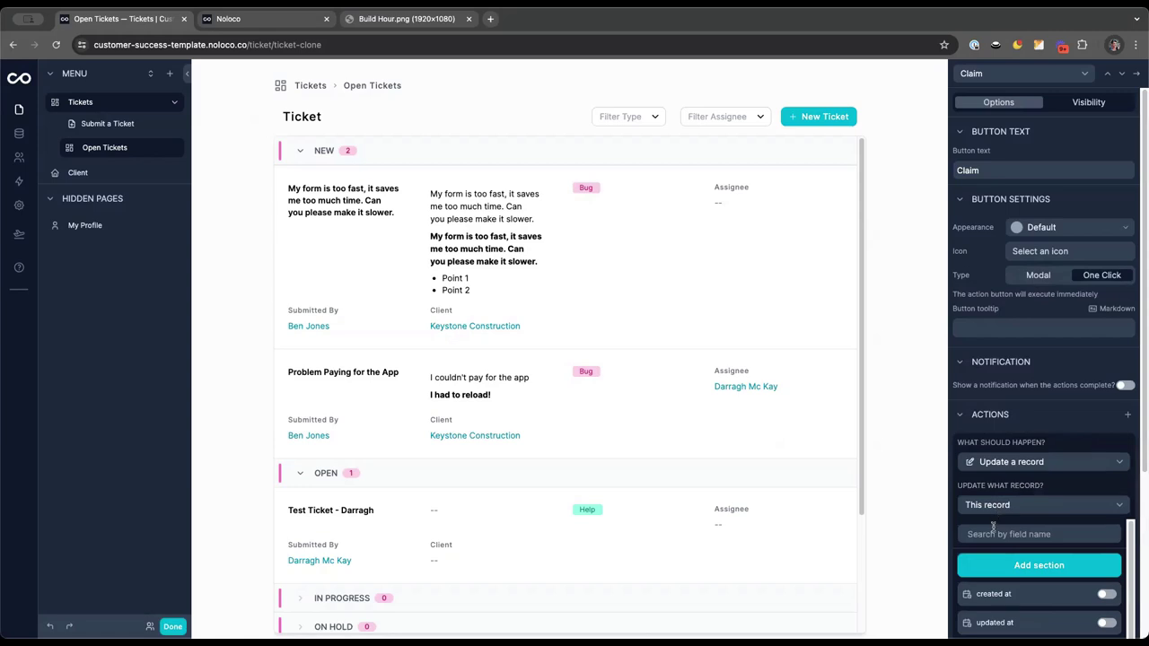
scroll(992, 539, down, 1)
scroll(992, 541, down, 4)
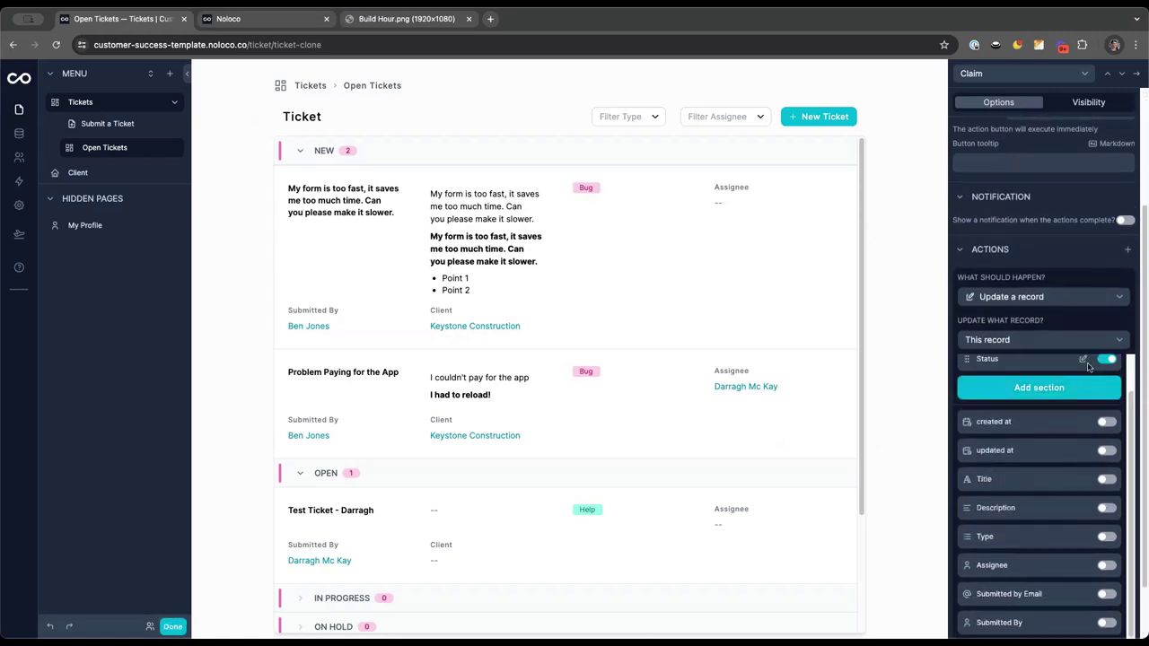
click(1086, 362)
click(1056, 183)
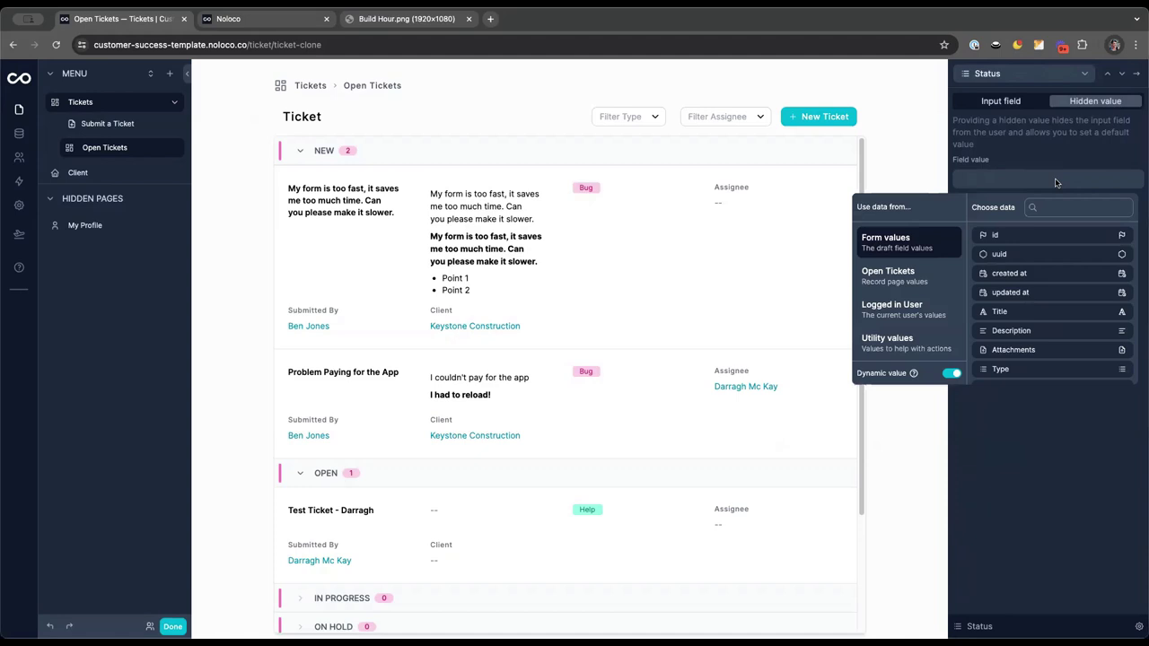
click(951, 373)
click(1001, 263)
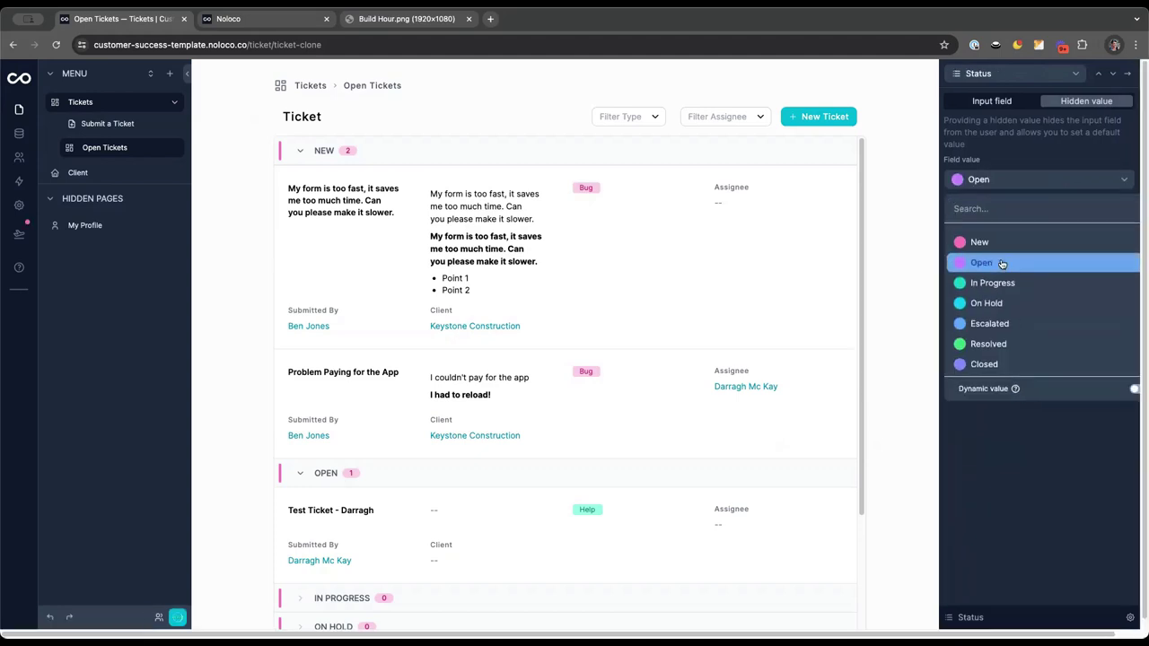
click(1093, 156)
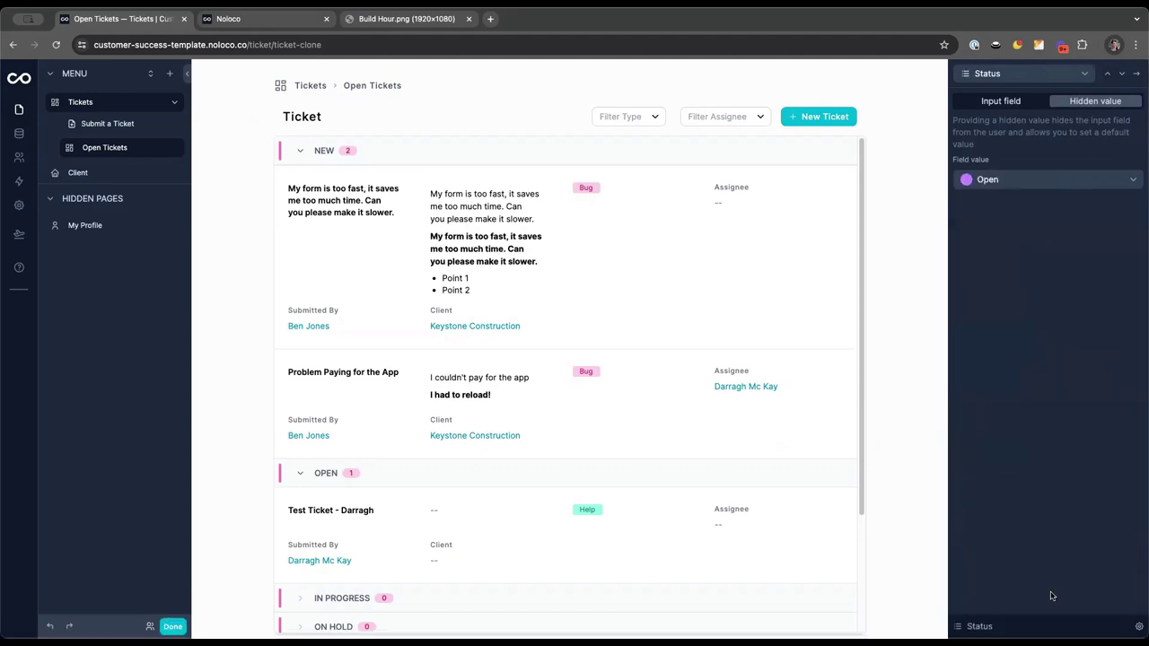
click(1122, 74)
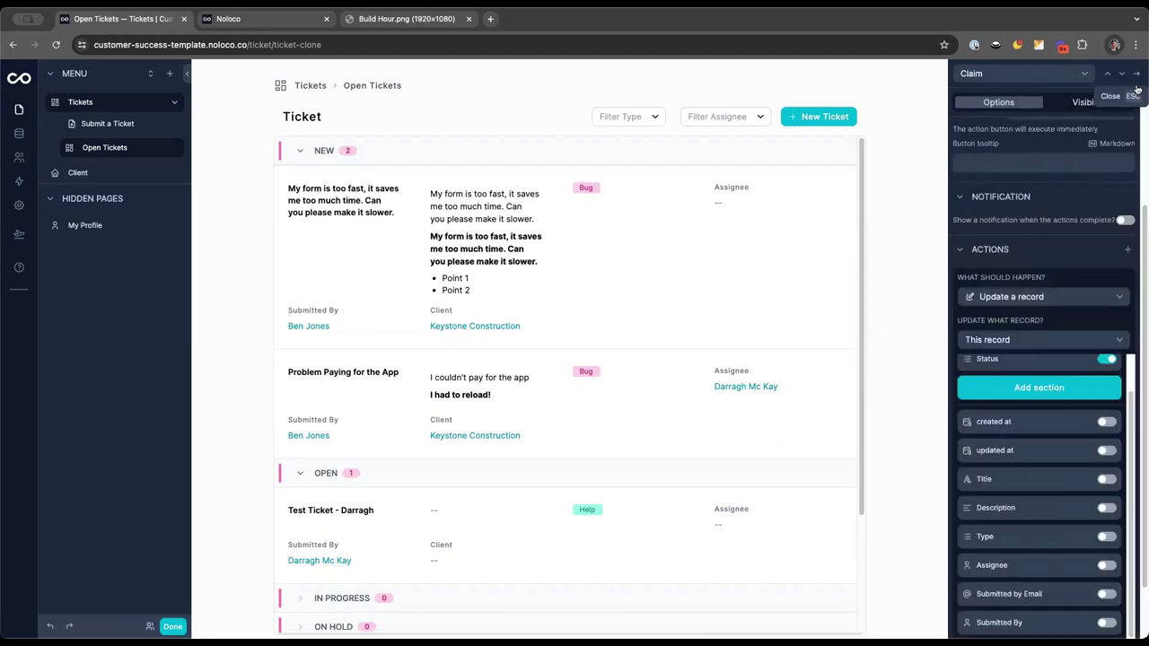
Have the Claim action set Assignee to the logged-in user, then preview and reopen the editor
click(1107, 559)
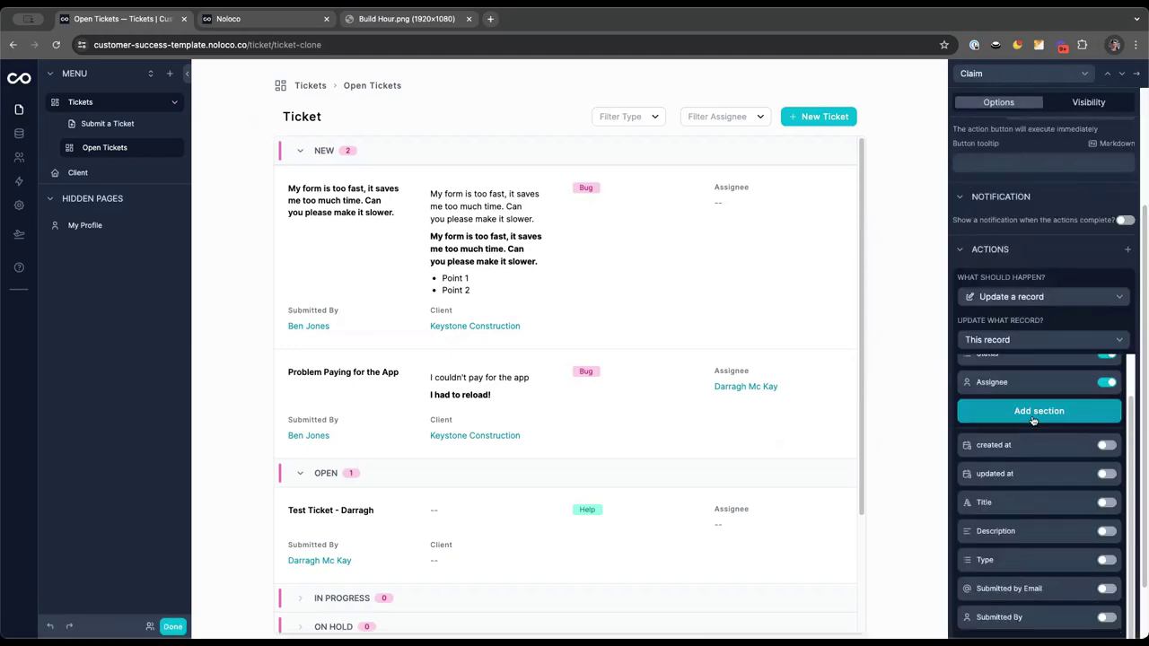
scroll(1086, 449, up, 1)
click(1074, 430)
click(1001, 178)
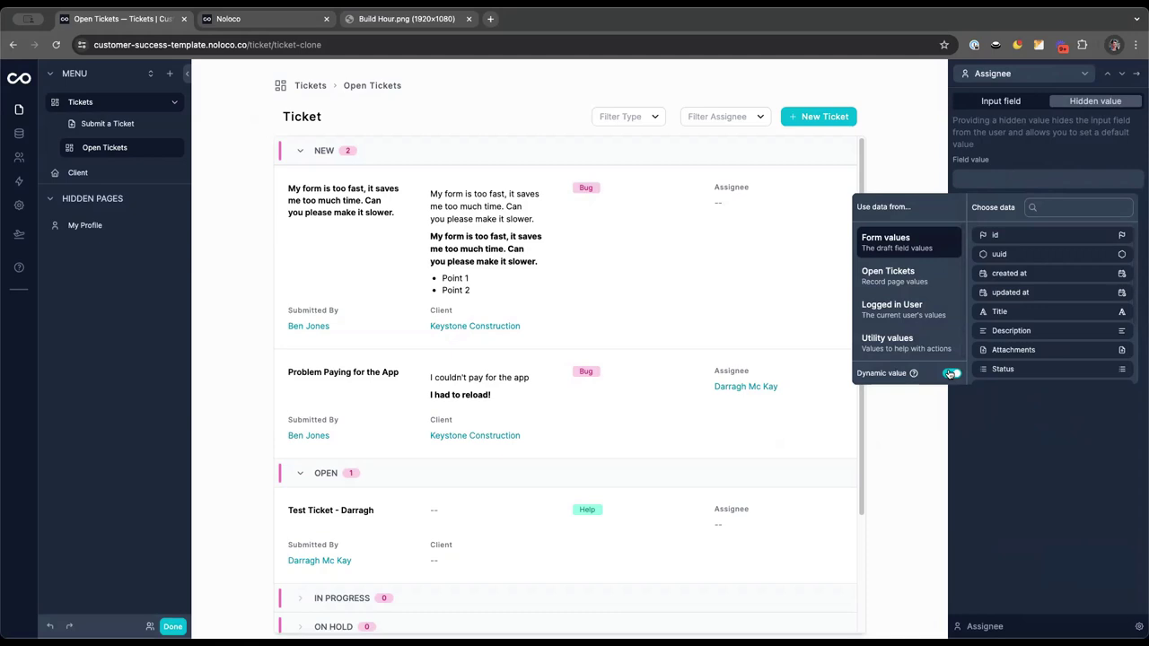
click(909, 310)
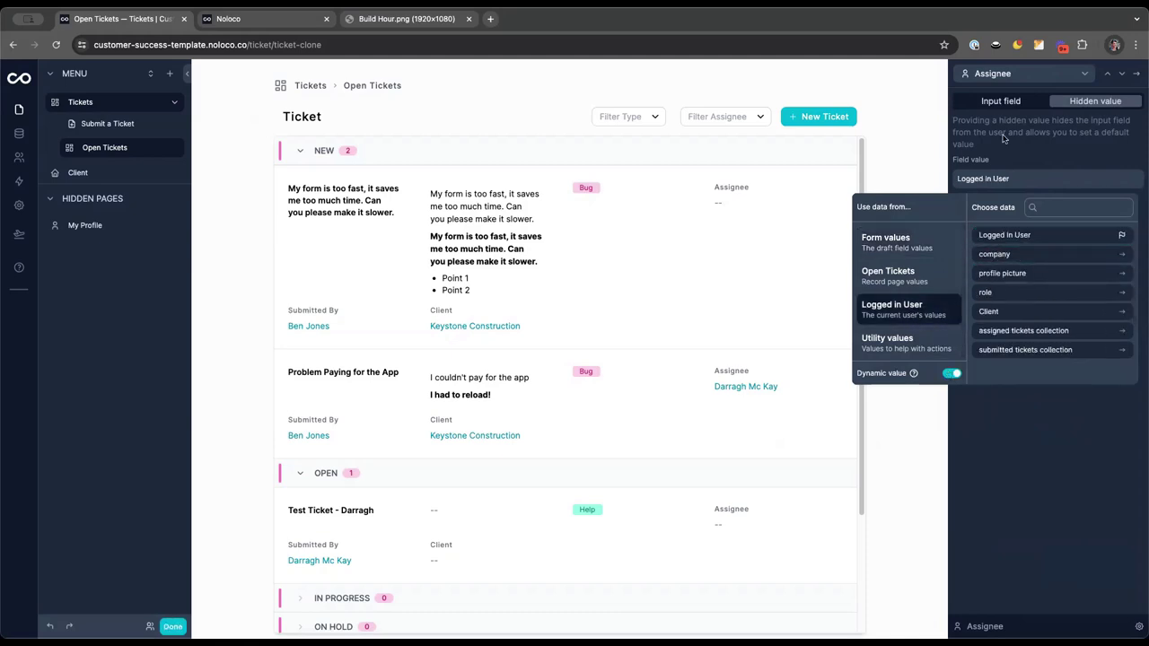
click(999, 237)
click(1134, 76)
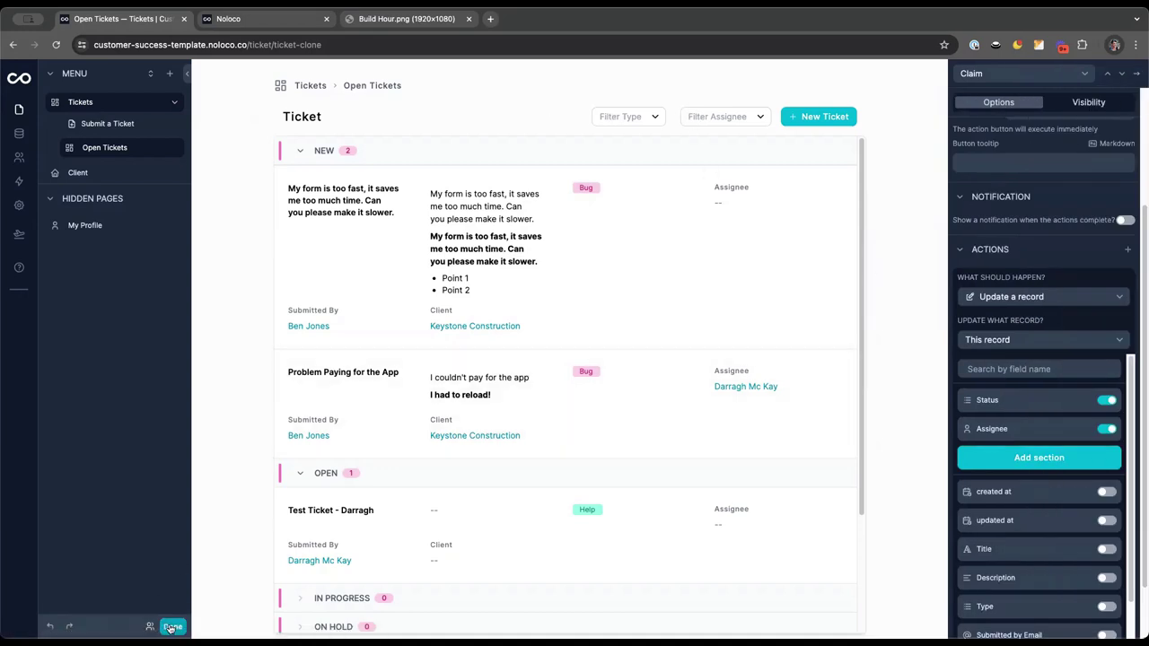
click(171, 628)
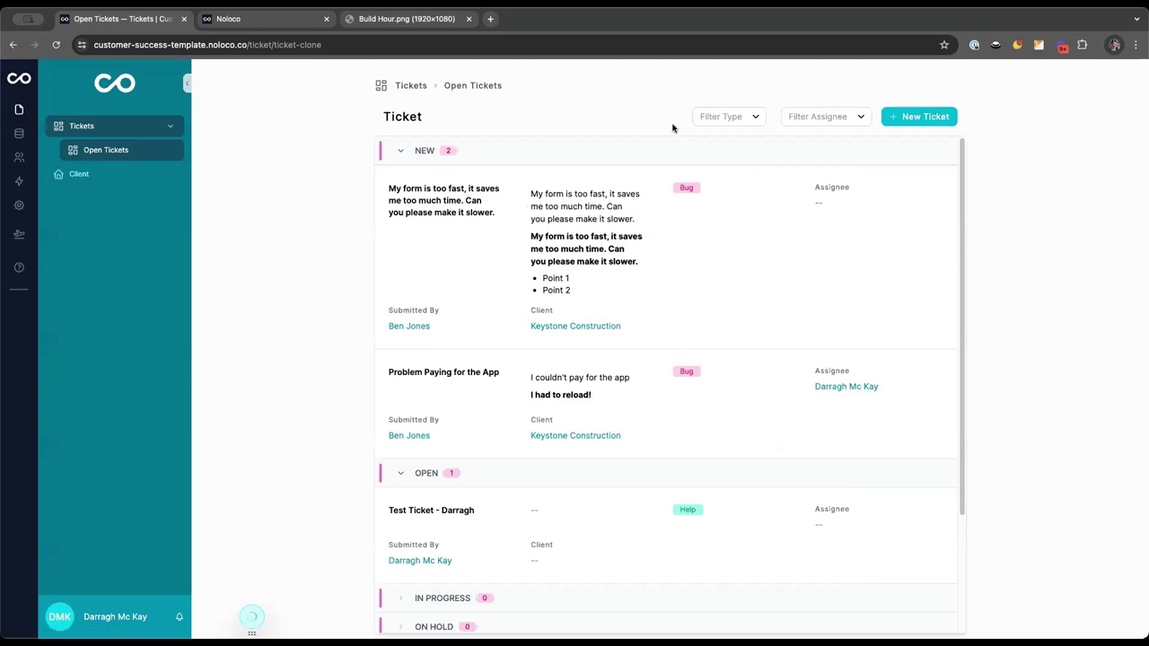
key(super+e)
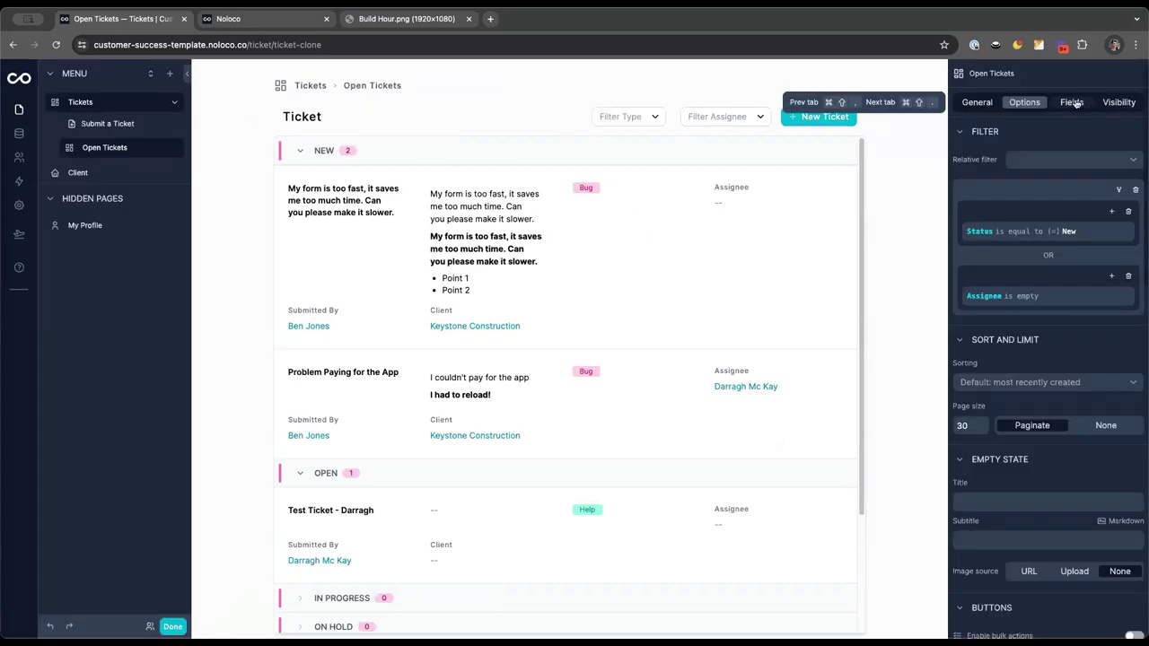
Hide Assignee and Description on the Open Tickets cards and make titles full width
click(1074, 103)
click(1129, 254)
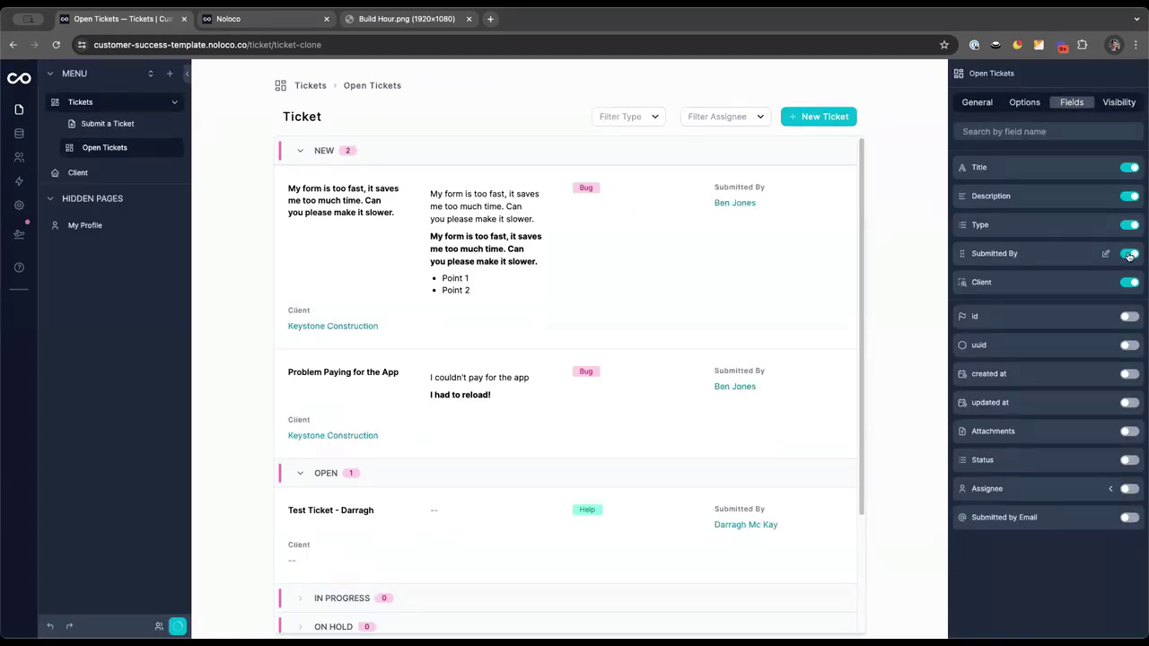
click(1130, 196)
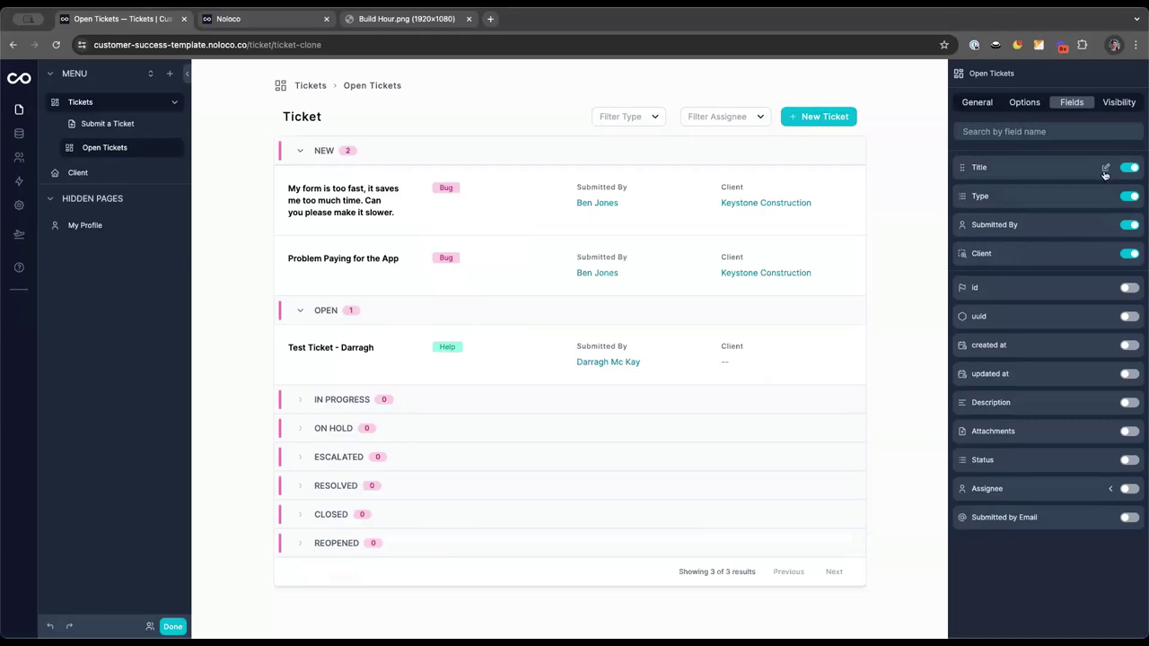
click(1107, 169)
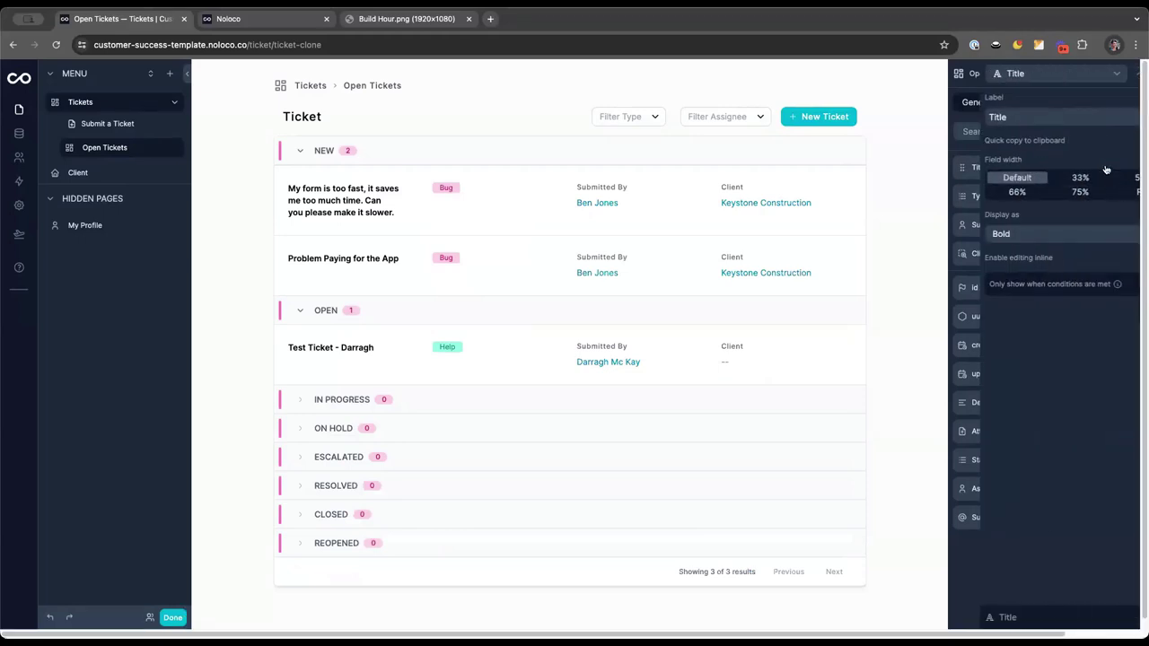
click(1111, 192)
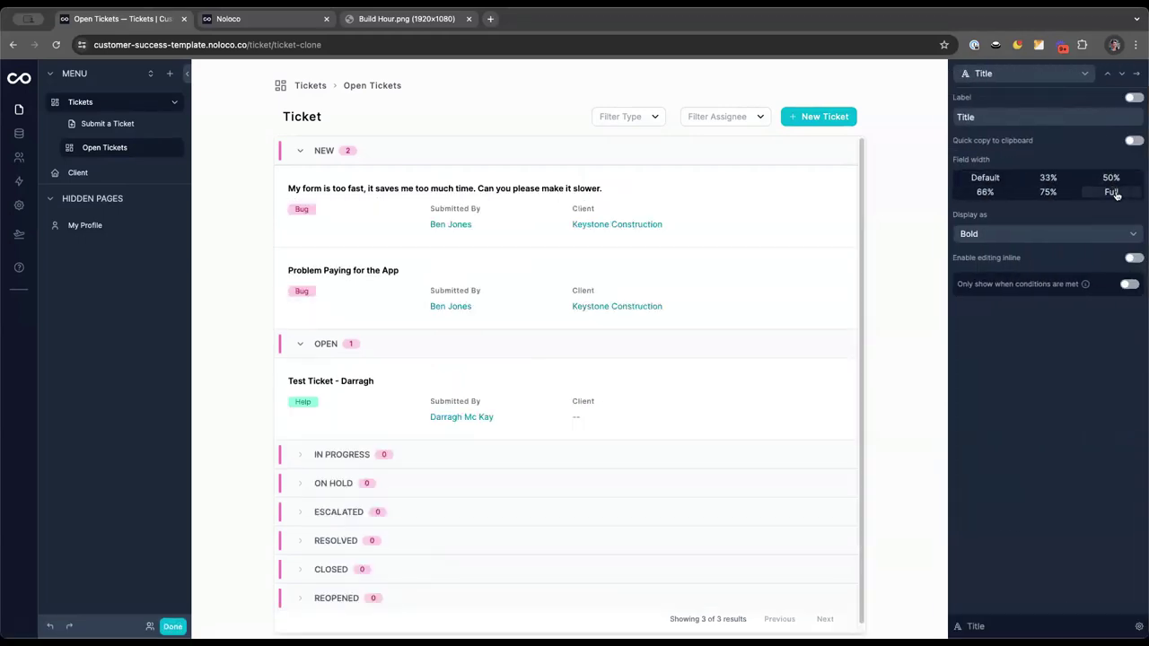
Show a label above the Type badge and bring up the Grouping field choices
click(1121, 74)
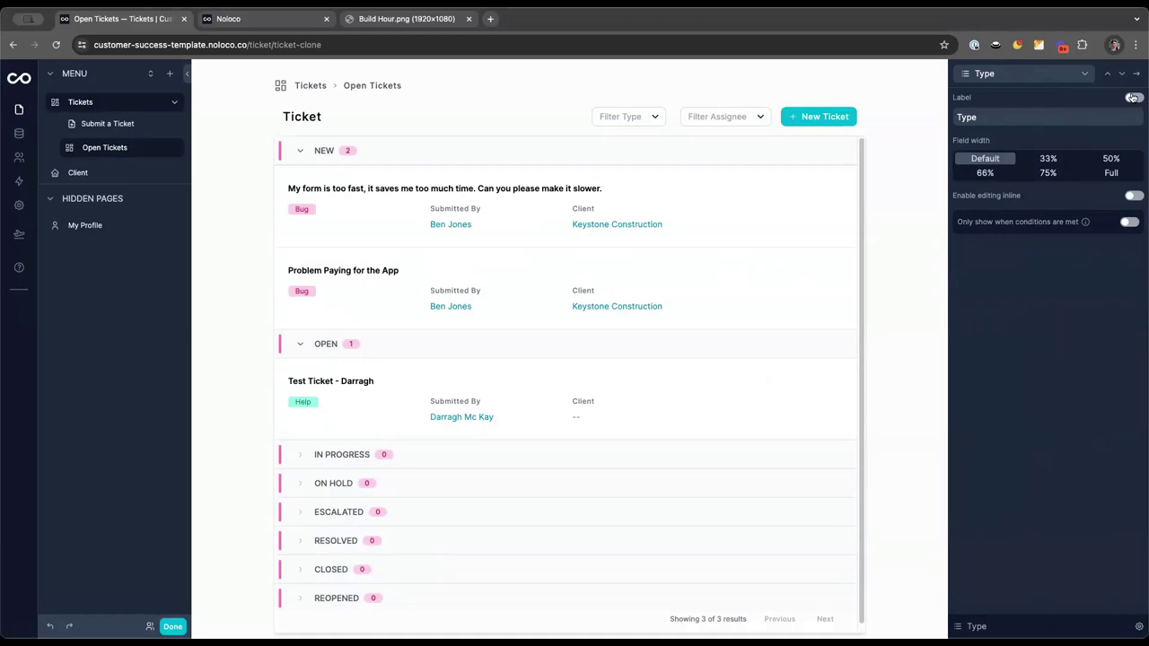
click(1133, 97)
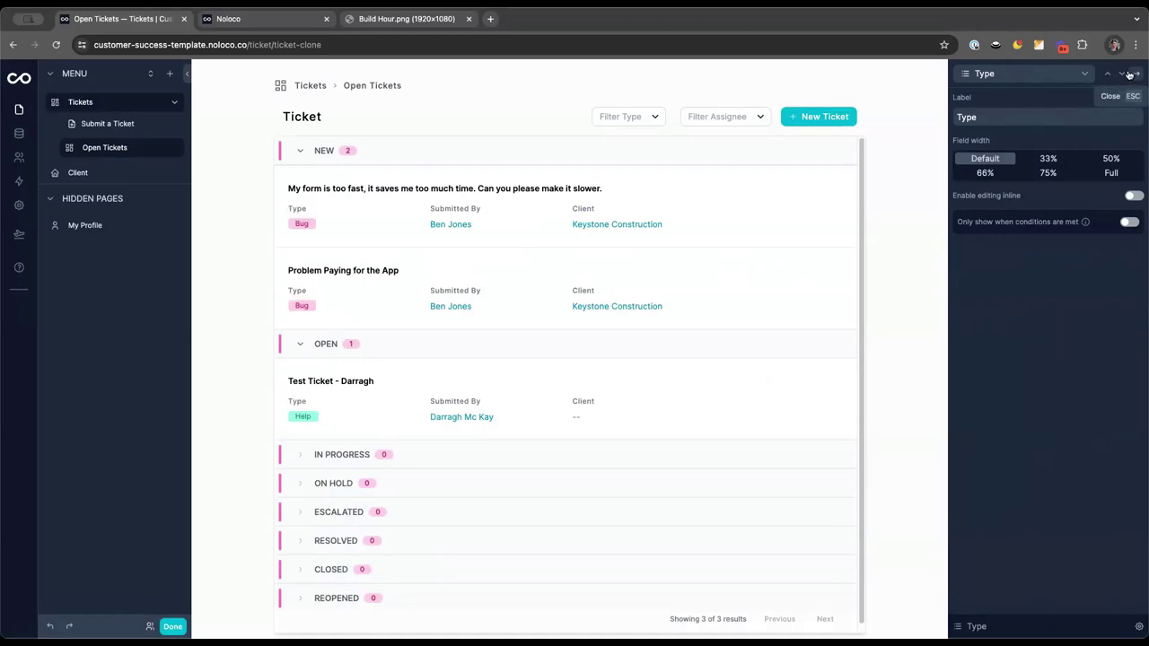
click(1129, 75)
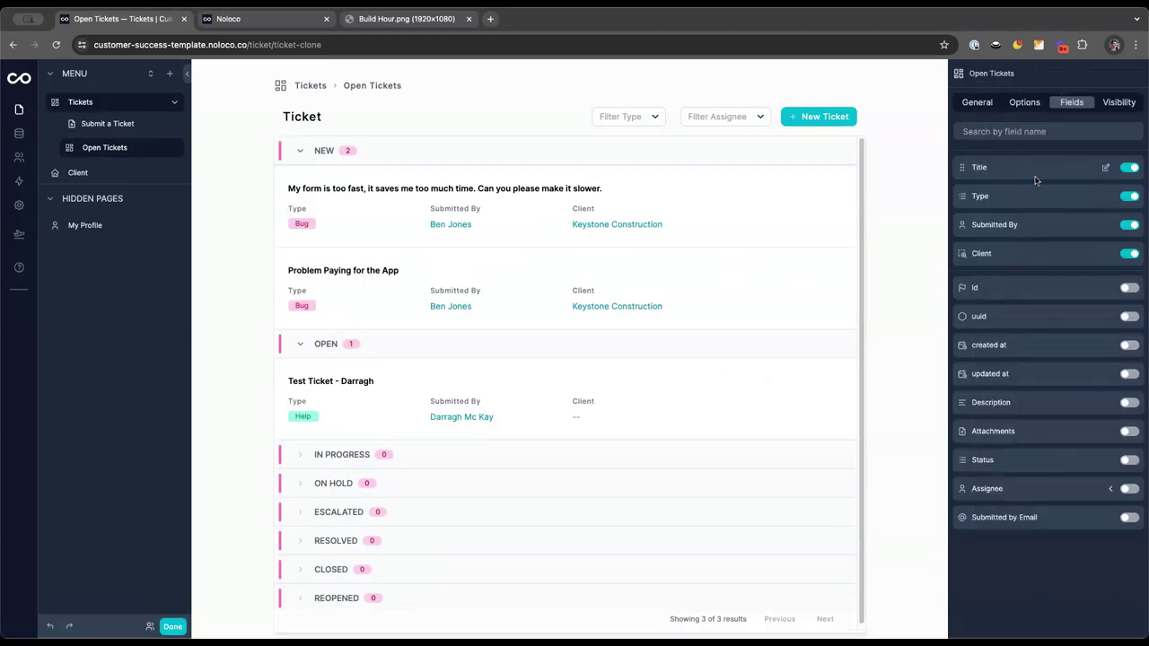
click(979, 105)
click(1000, 425)
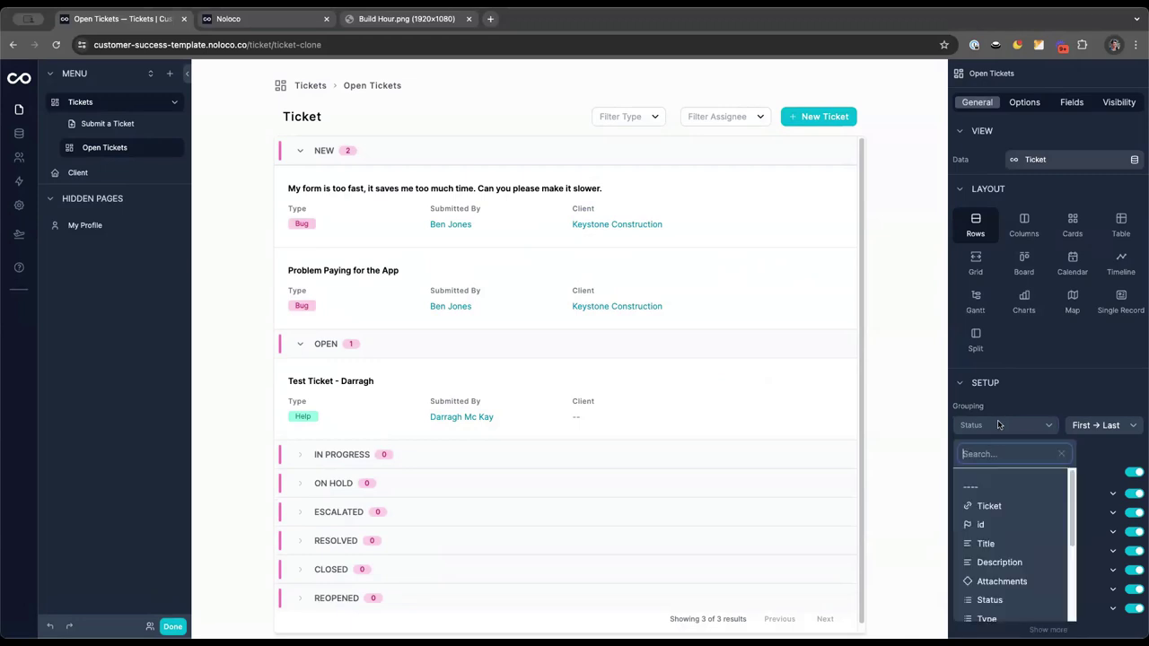
Group Open Tickets by Type, drop Assignee from the filter fields, and exit the editor
click(987, 619)
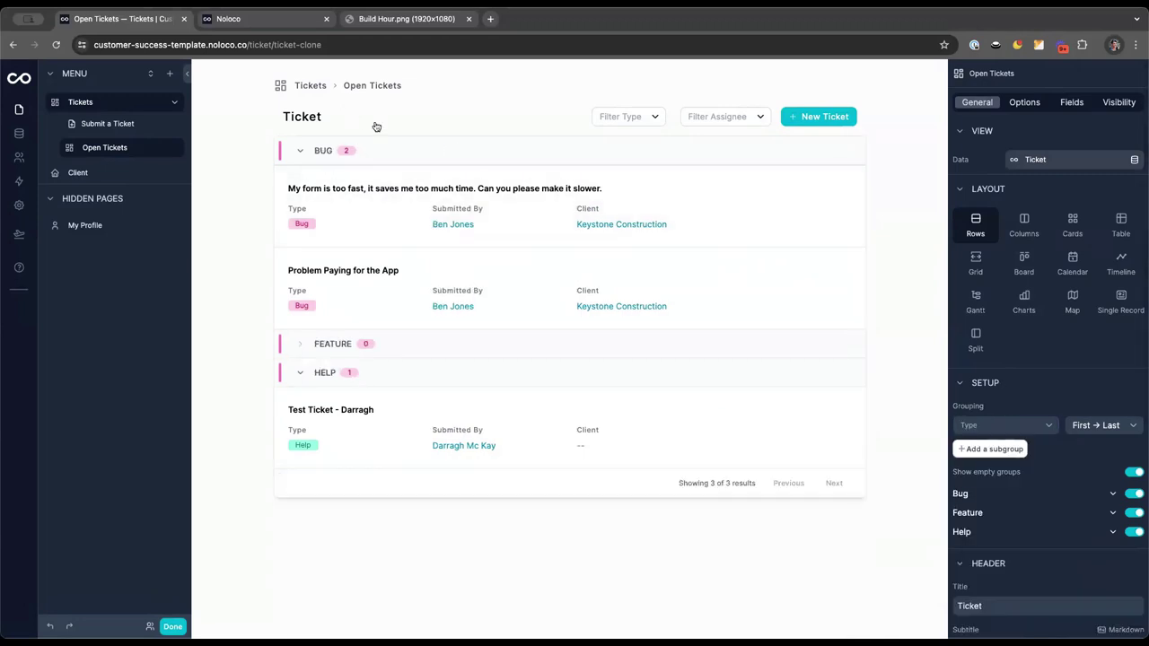
click(1026, 102)
scroll(1018, 387, down, 10)
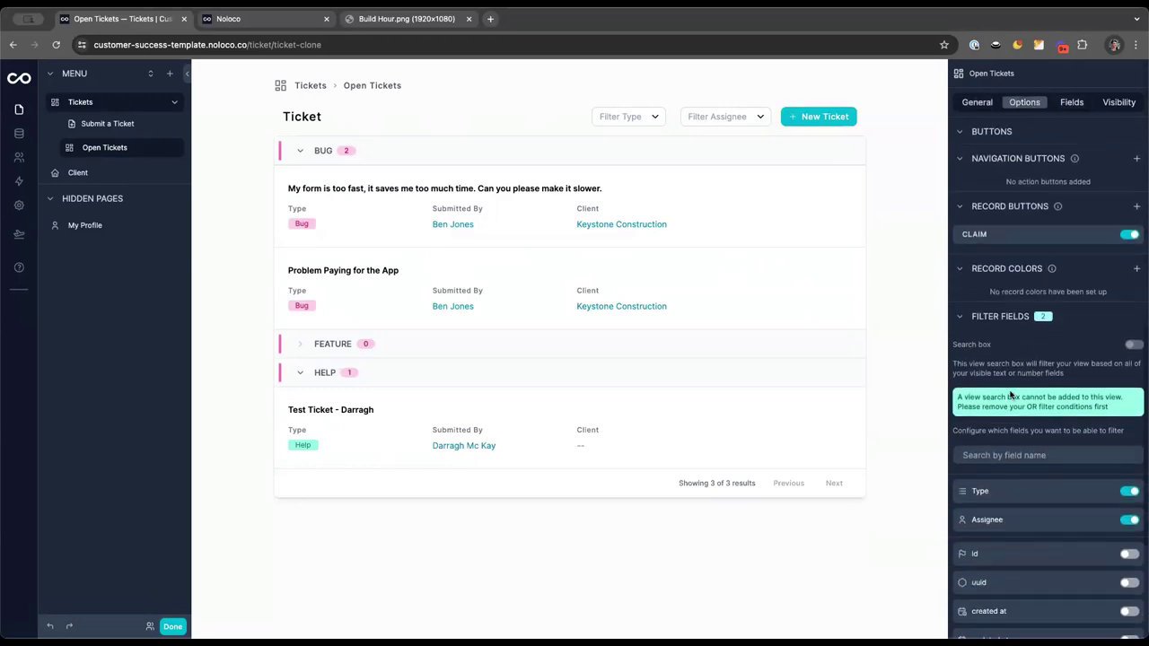
click(1129, 382)
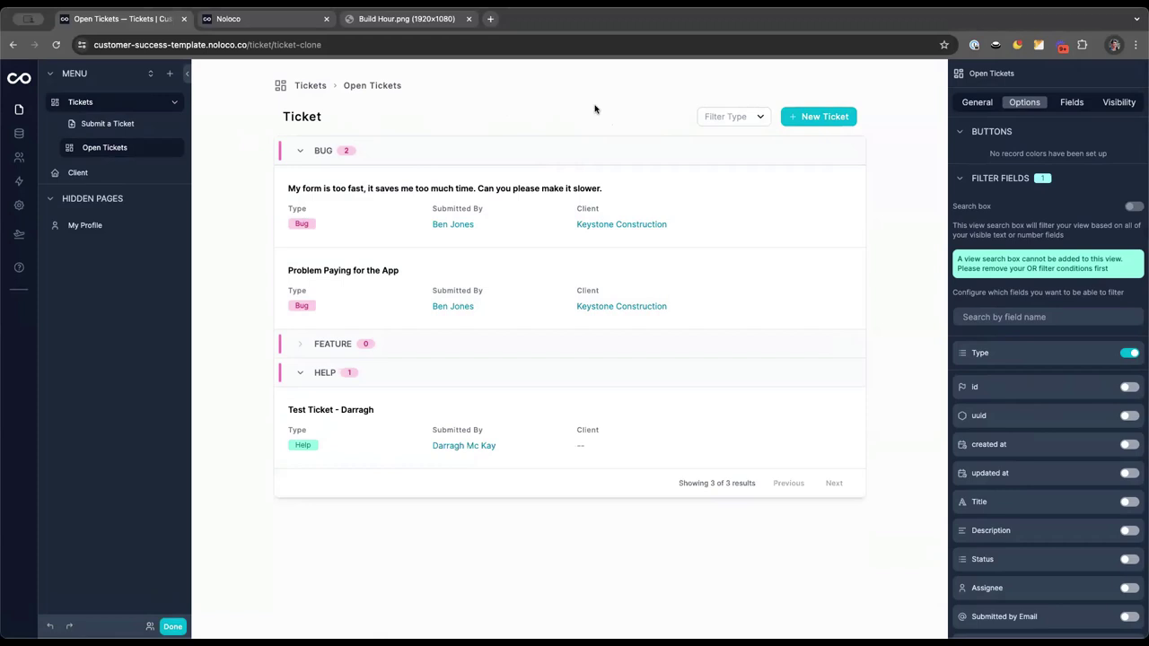
key(super+e)
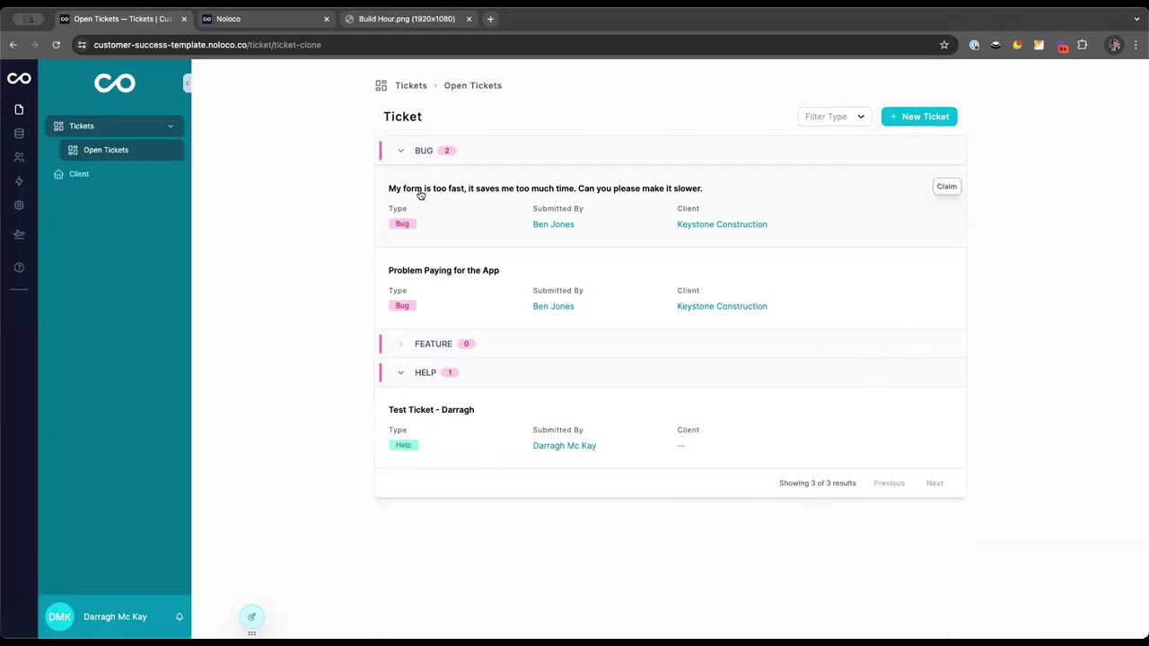
Claim the first Bug ticket, open its record from the Tickets board, and enter edit mode
click(948, 188)
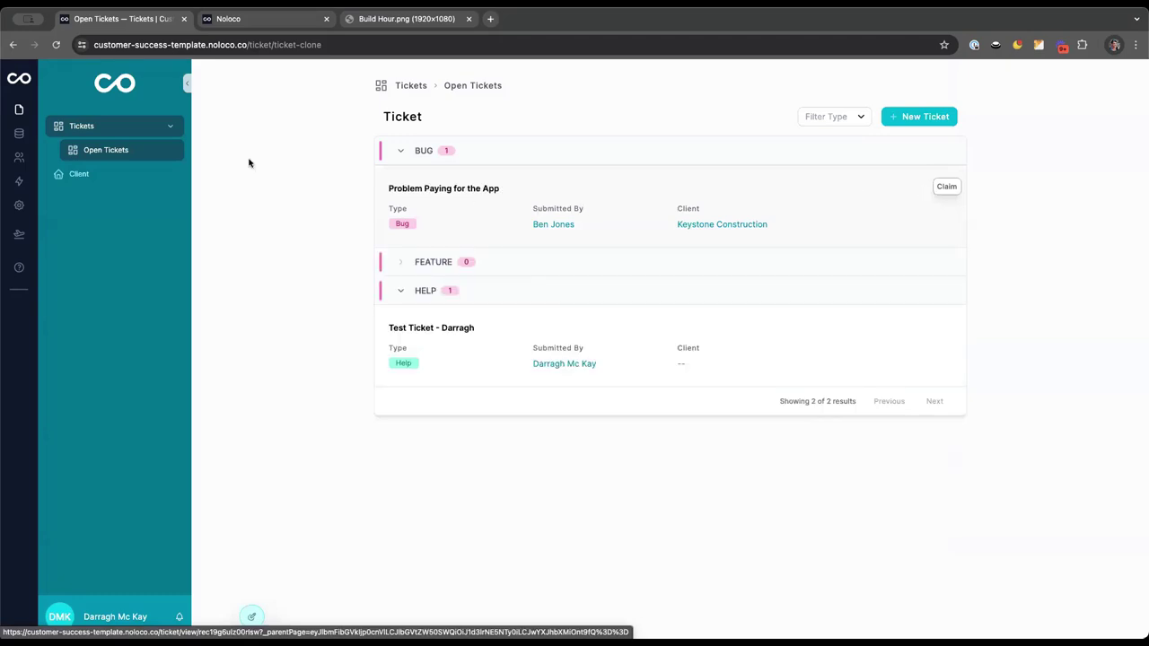
click(79, 126)
scroll(525, 372, down, 1)
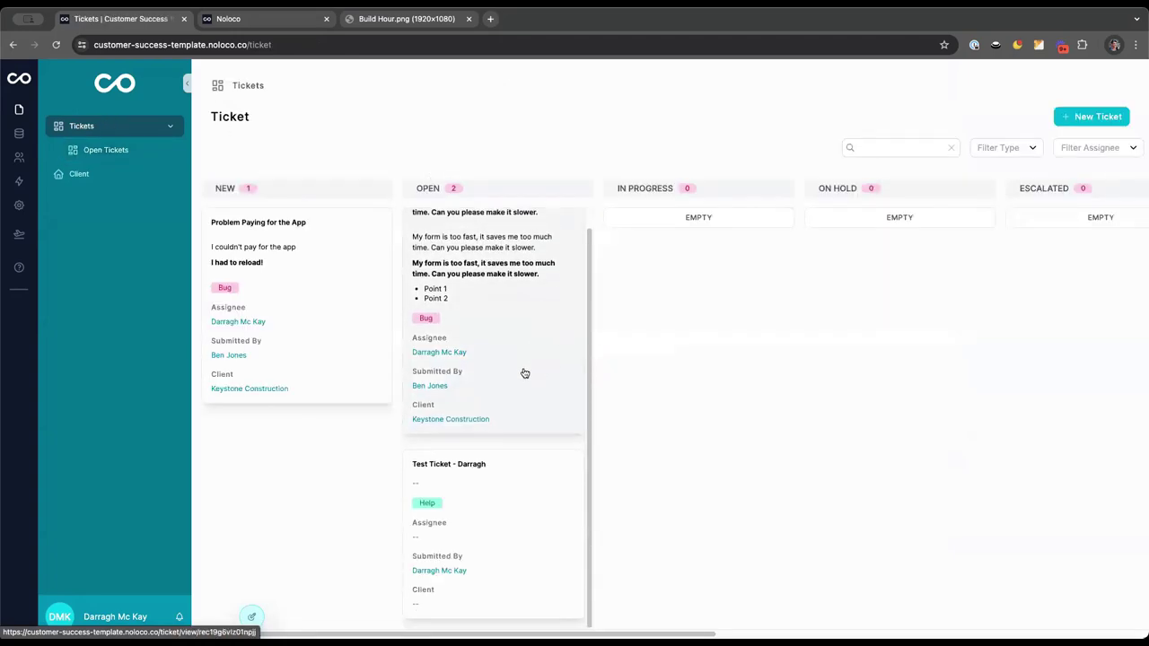
scroll(517, 419, up, 1)
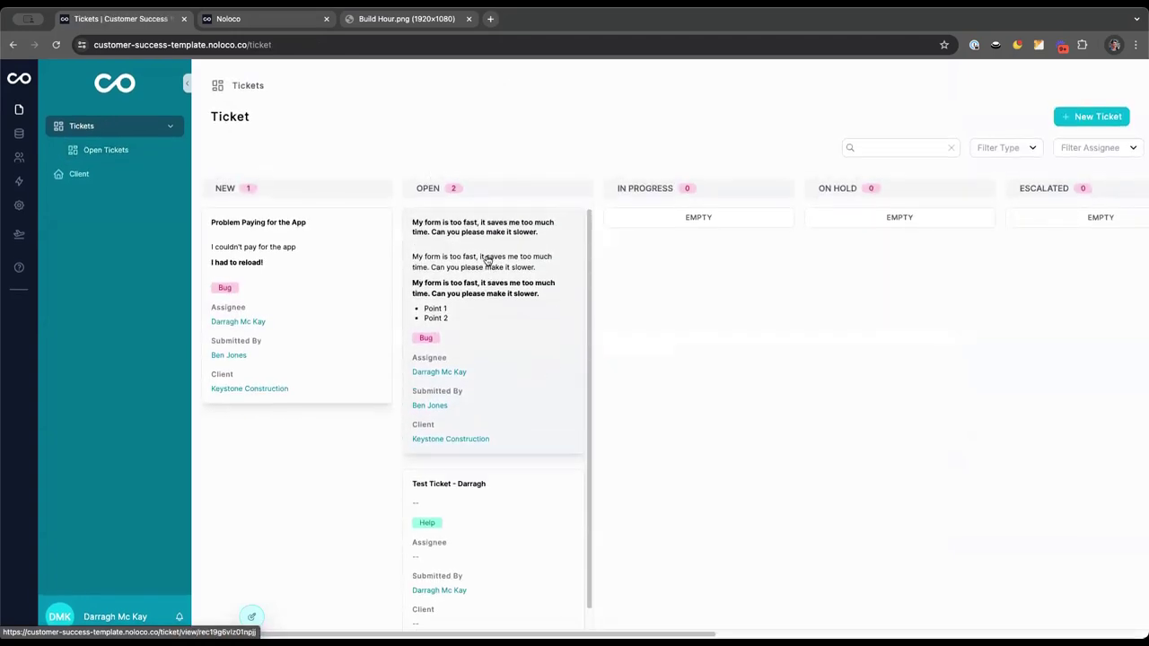
click(488, 260)
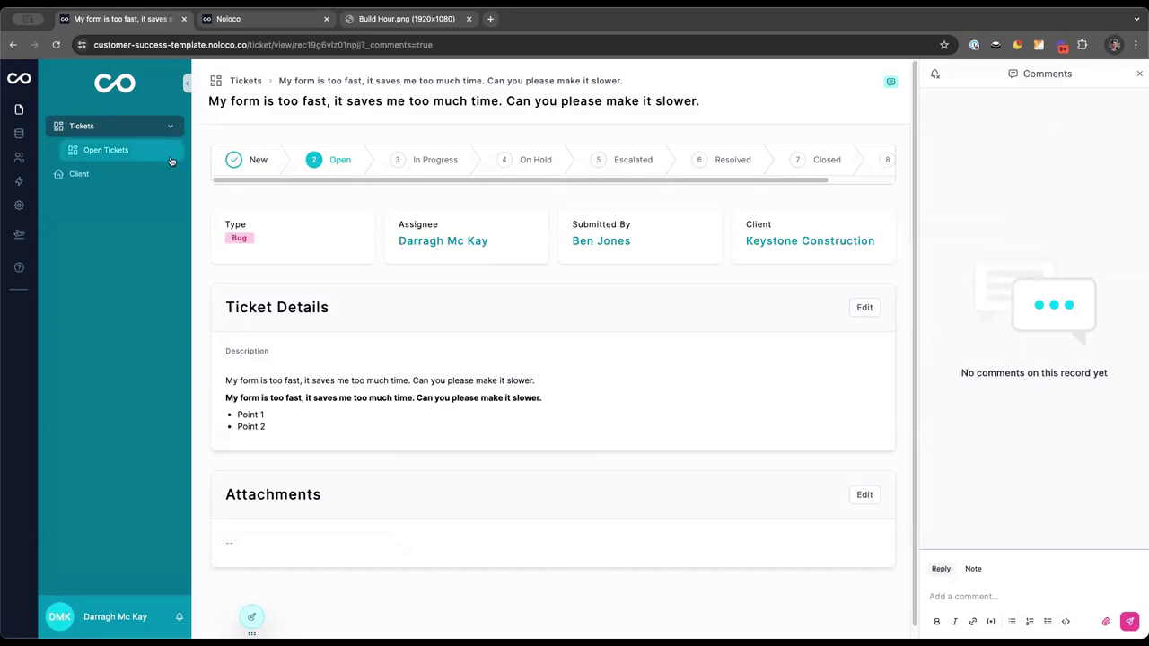
click(252, 616)
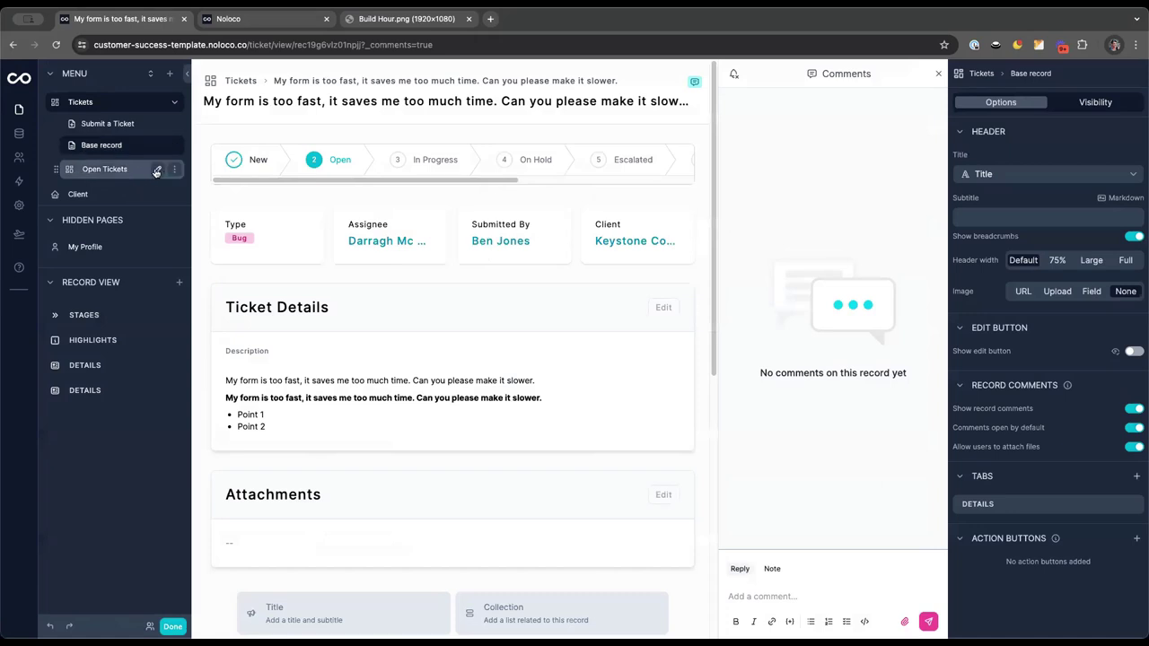
Limit Open Tickets visibility to Internal users with the Support Reps role
click(175, 172)
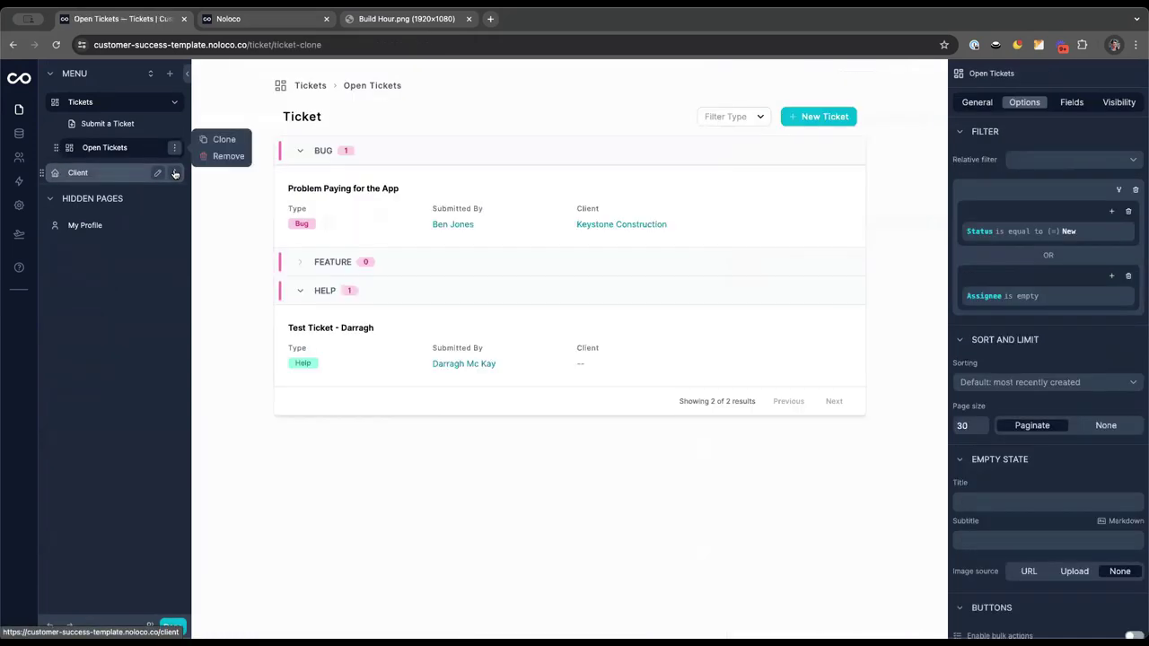
click(111, 149)
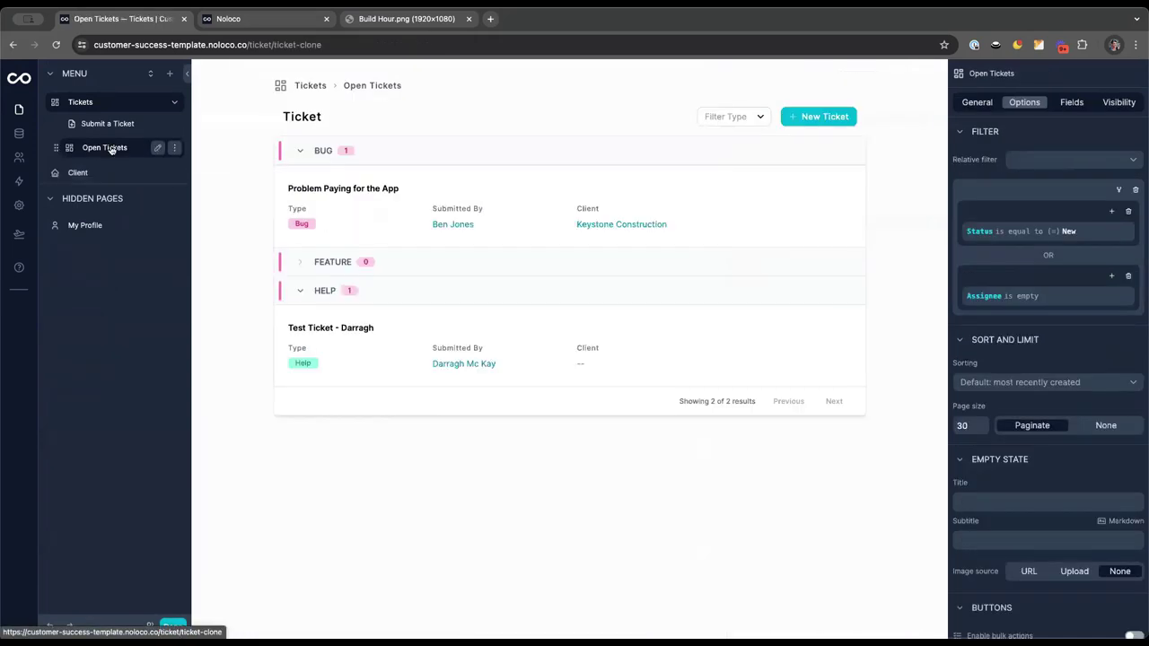
click(1119, 103)
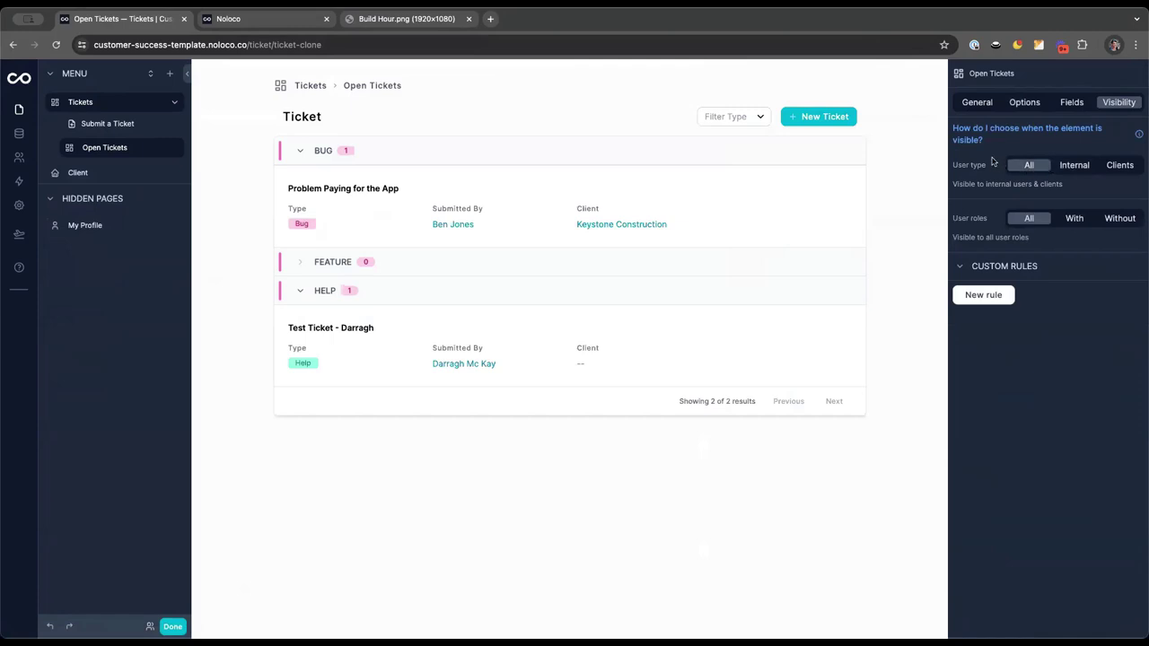
click(1072, 165)
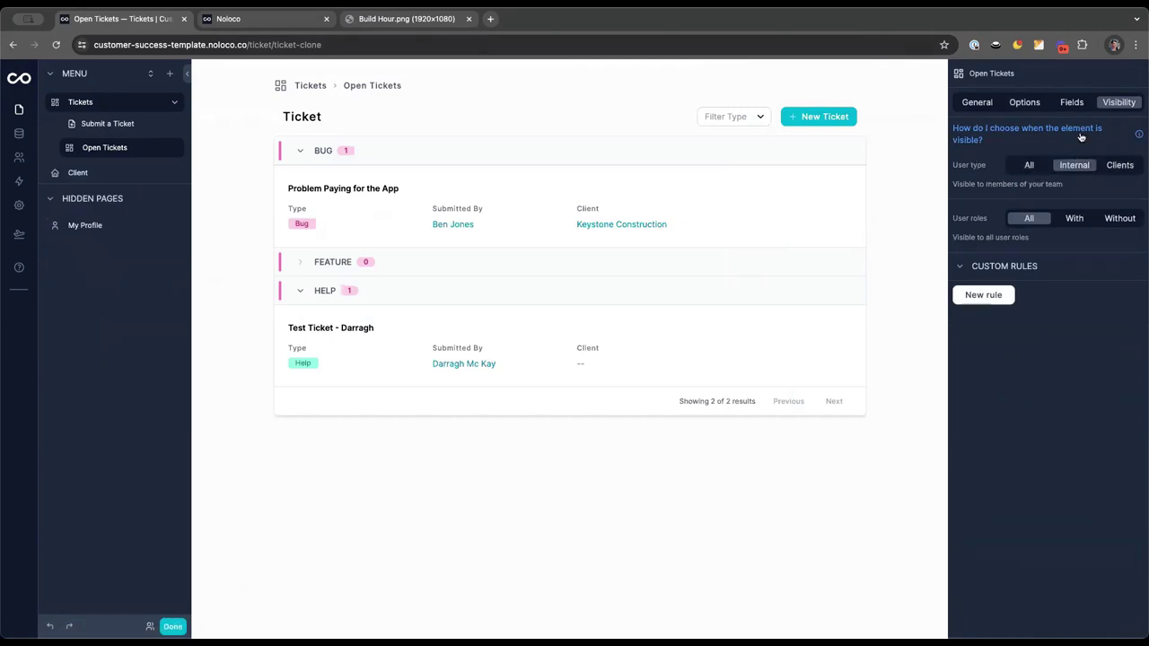
click(1073, 218)
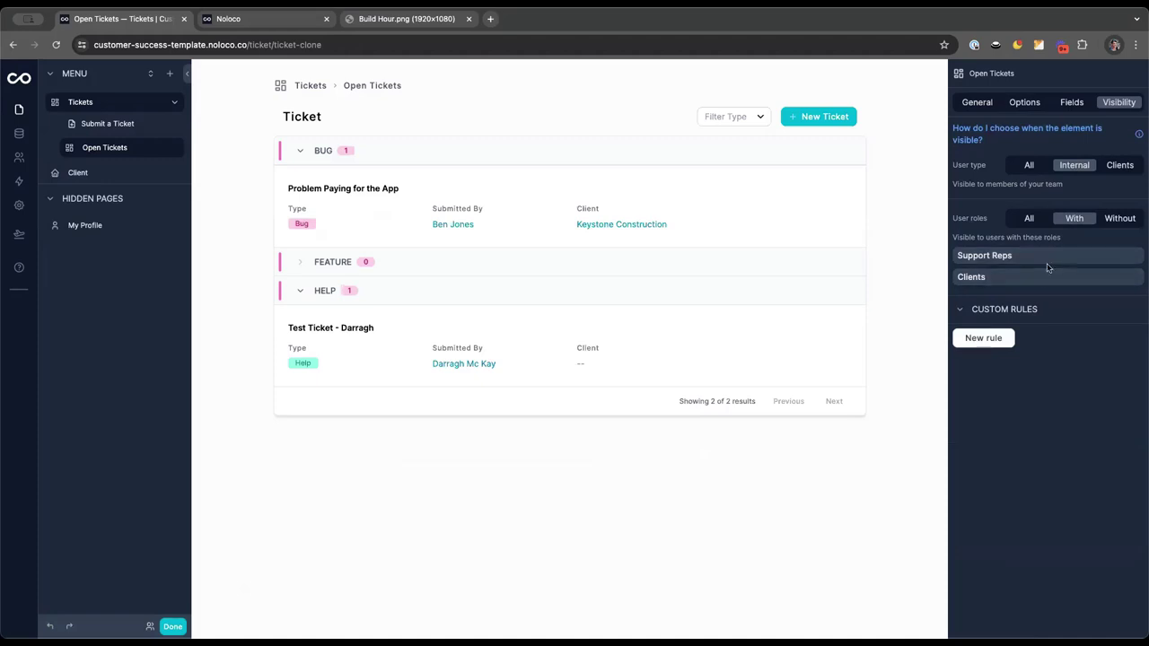
click(1047, 255)
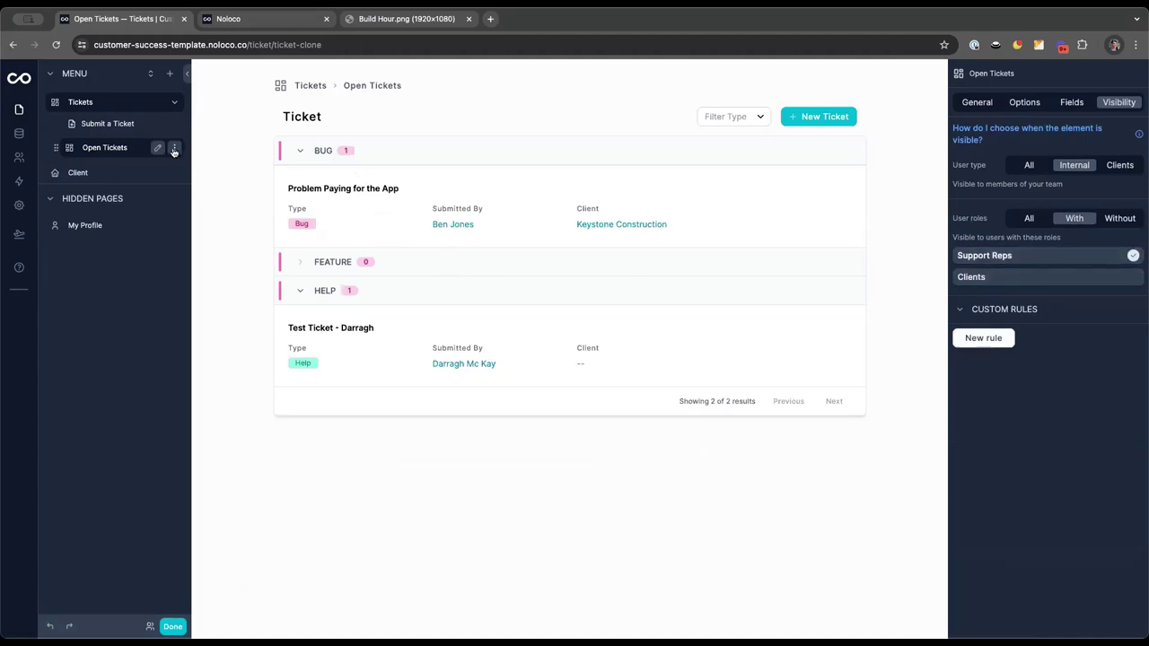
Clone the Tickets page as a nested view and name it 'My Tickets'
mouse_move(174, 106)
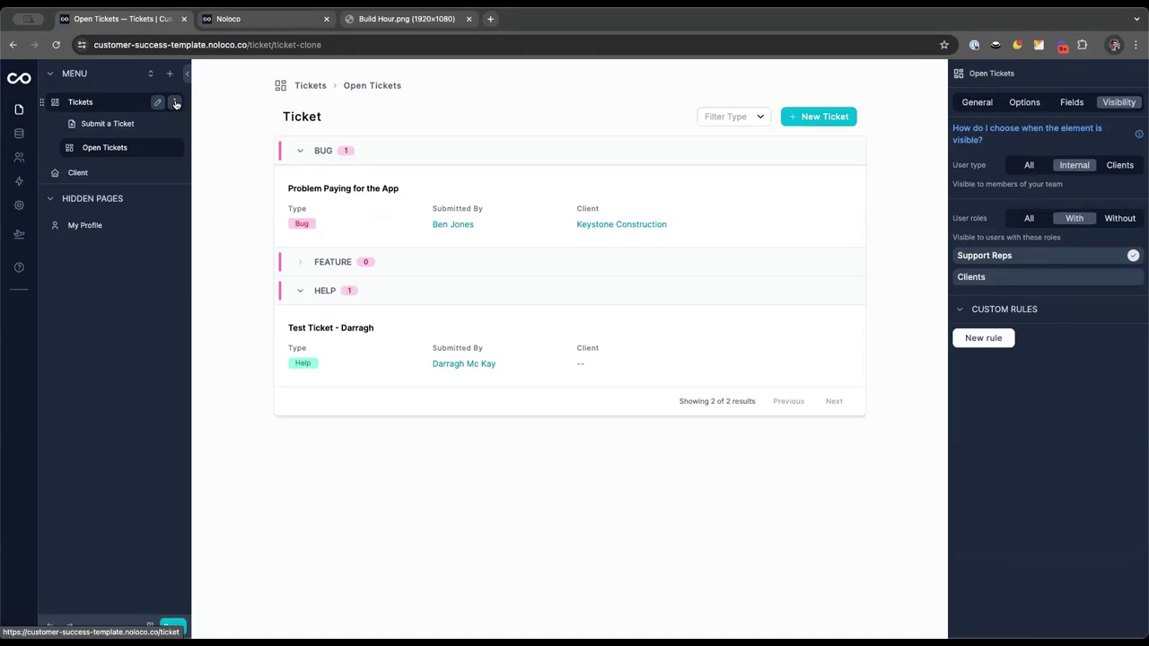
click(177, 104)
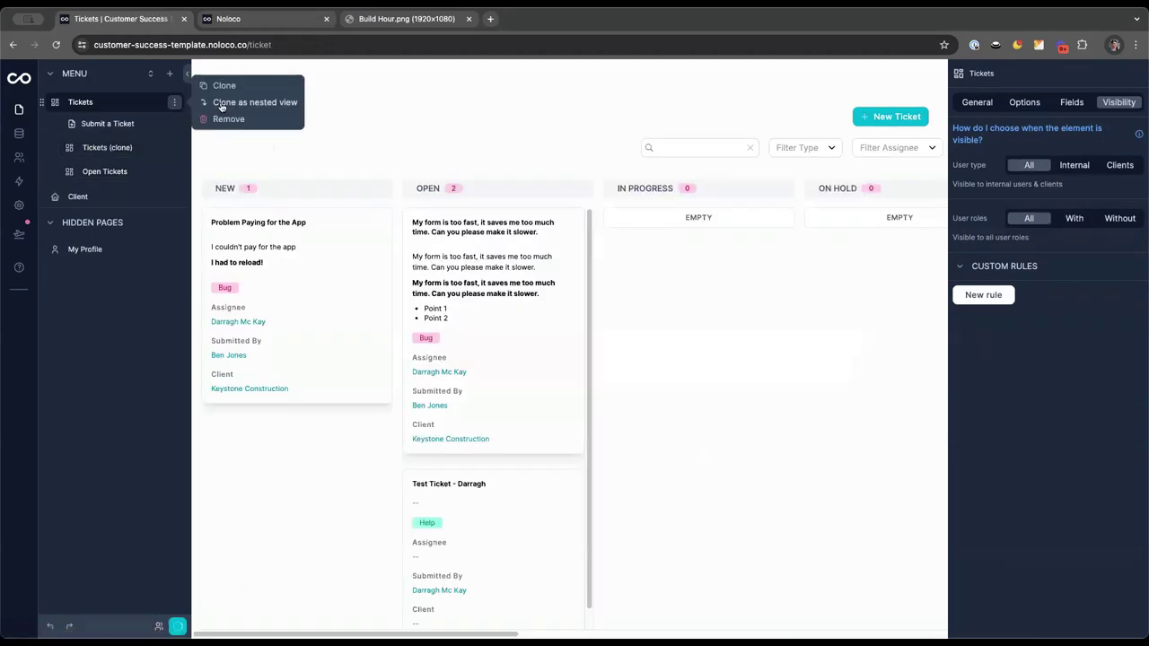
click(226, 102)
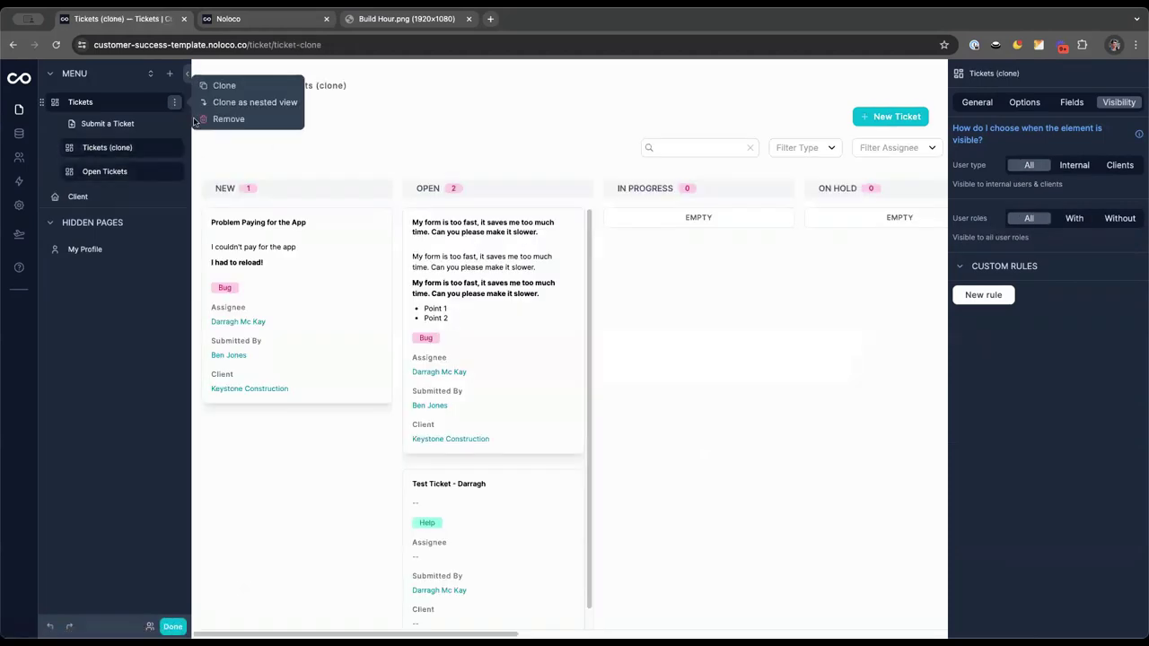
click(157, 149)
text(My Tickets)
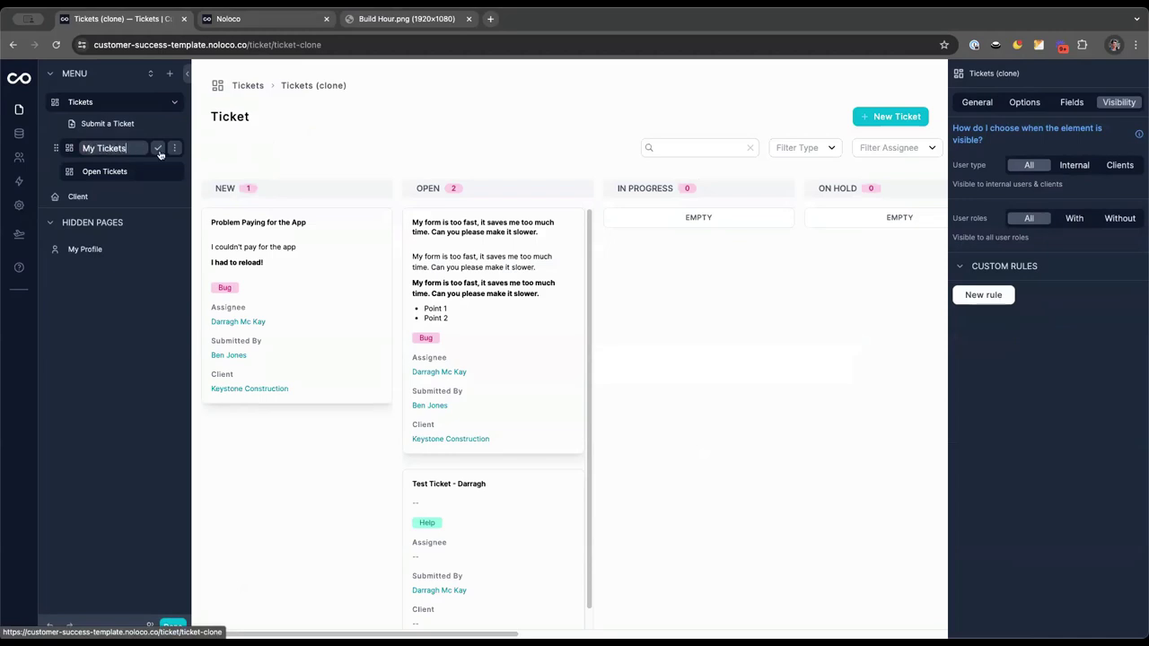
click(158, 149)
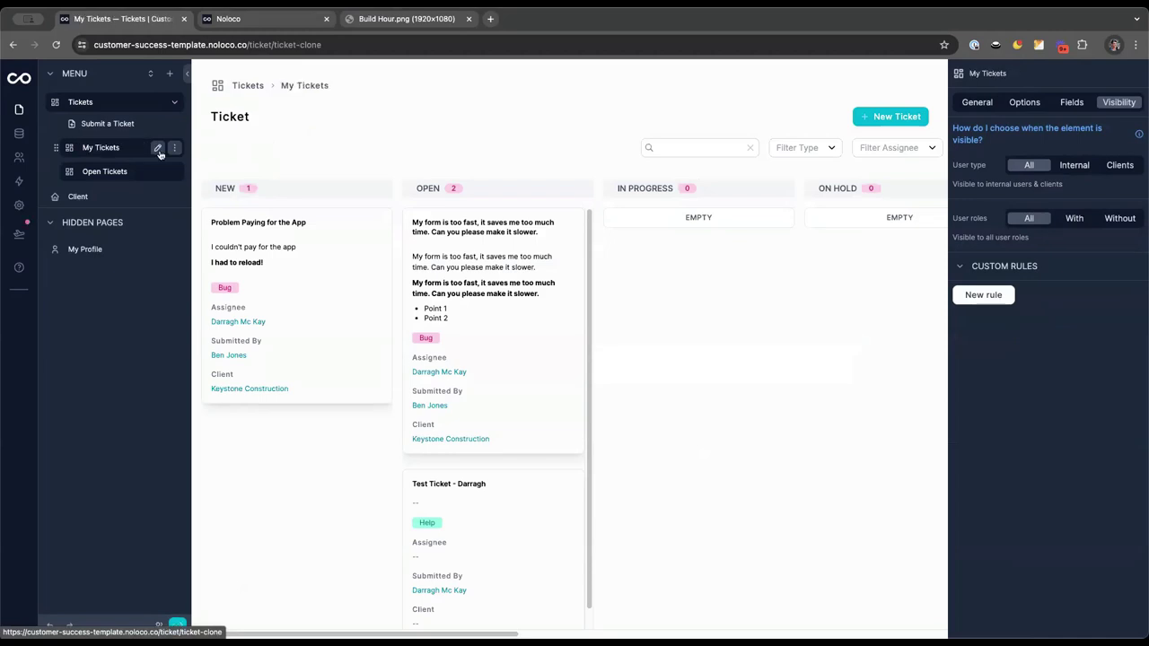
click(977, 101)
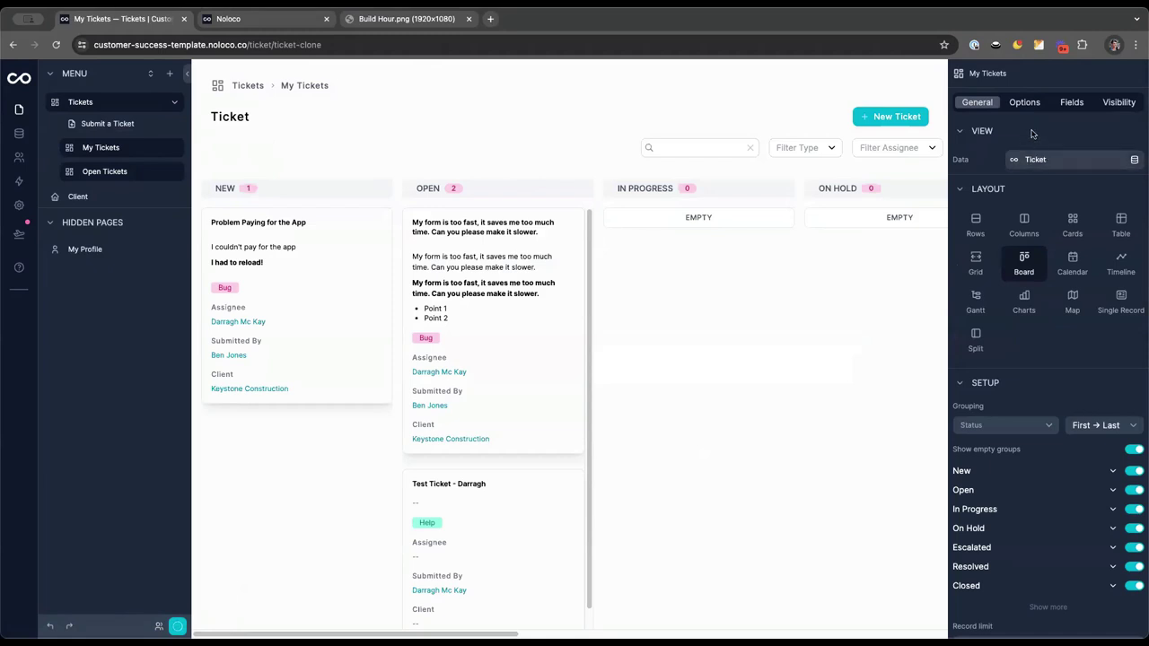
Set the relative filter to the logged-in user's assigned tickets and remove the Assignee filter field
click(1025, 102)
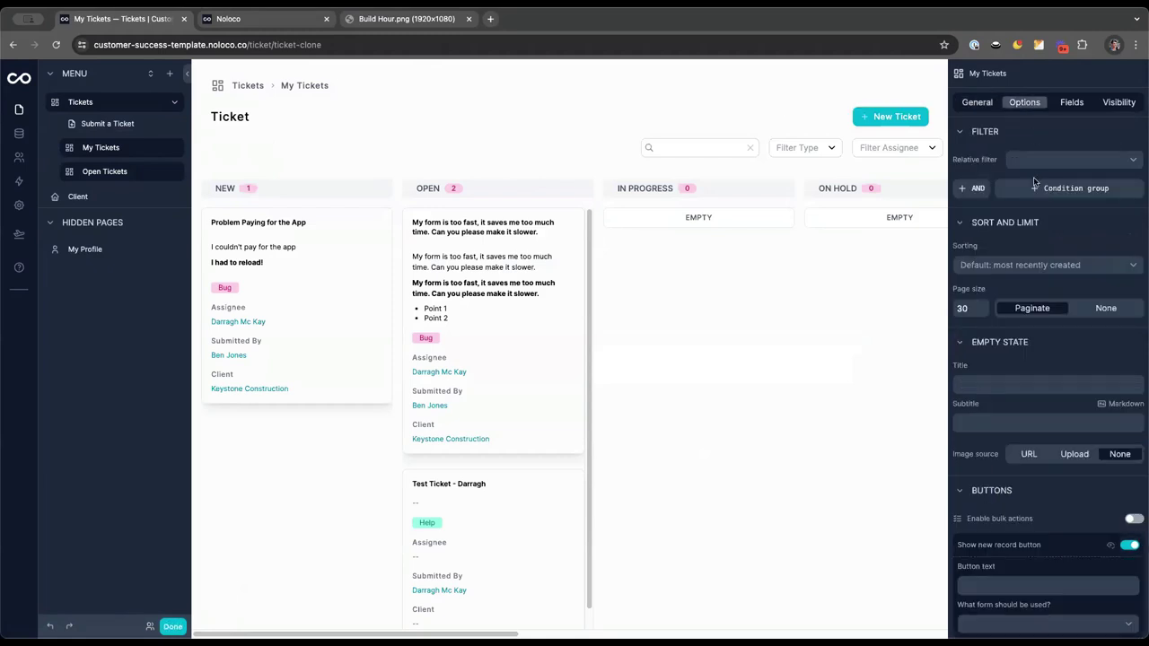
click(1033, 162)
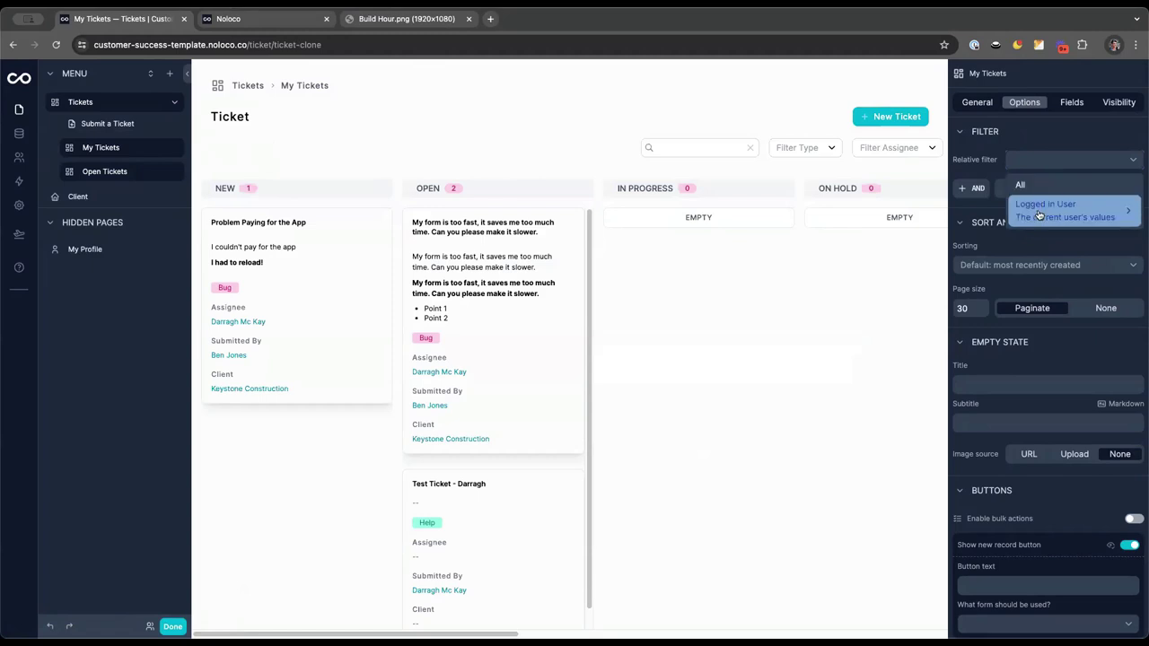
mouse_move(1039, 214)
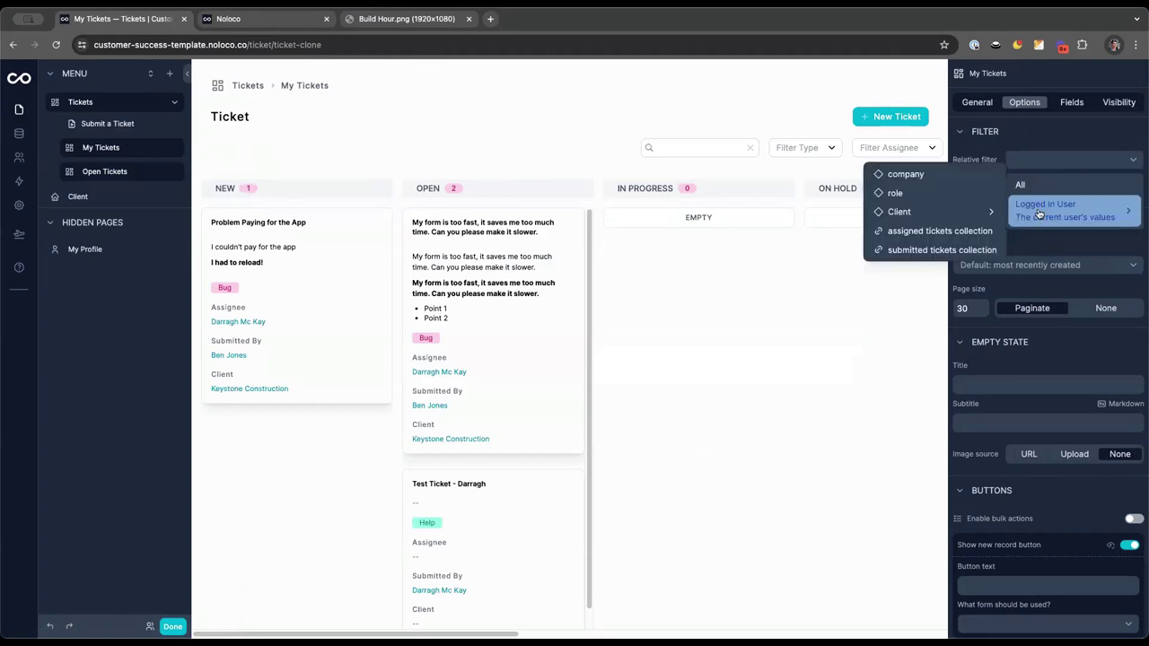
click(935, 231)
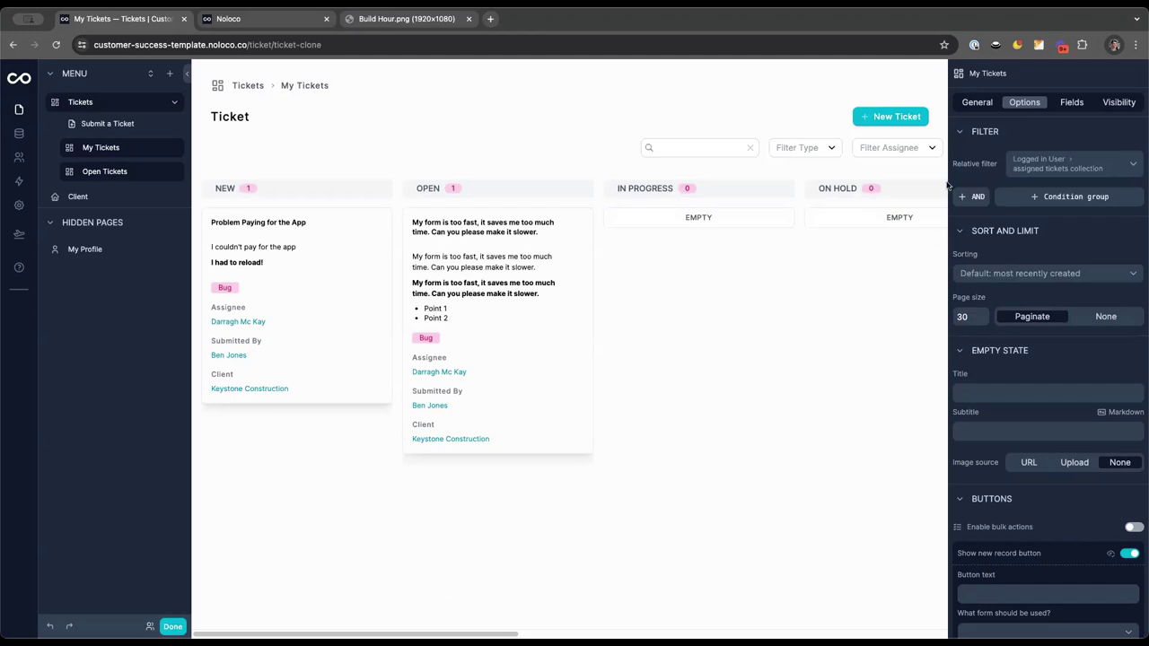
scroll(1029, 474, down, 5)
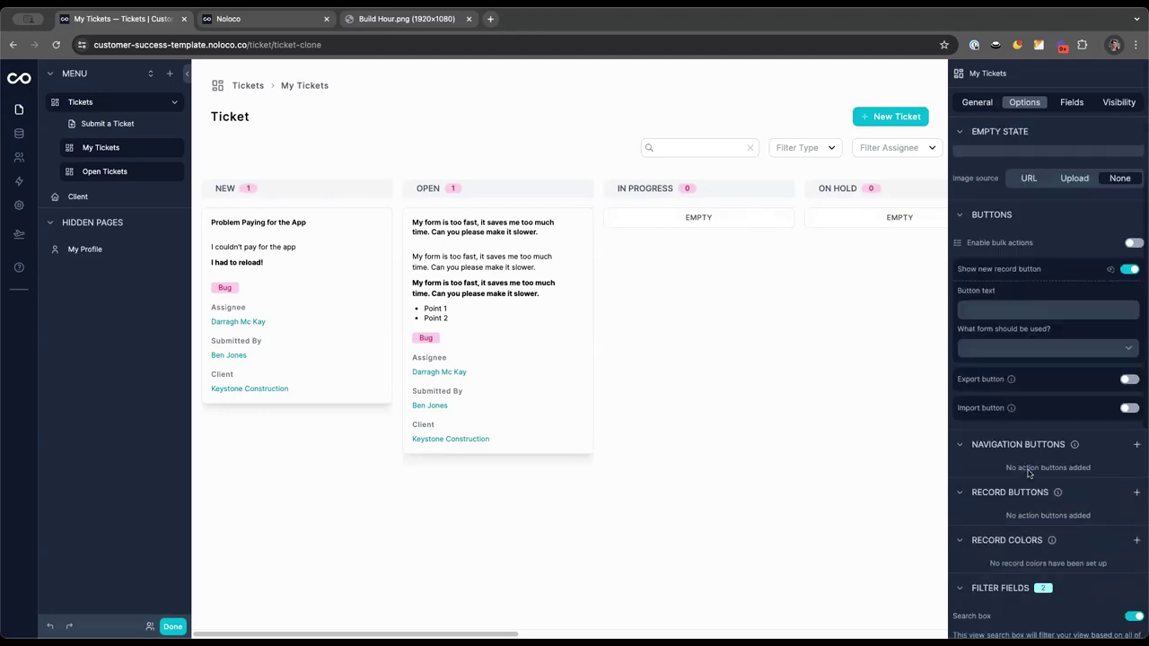
scroll(1114, 513, down, 4)
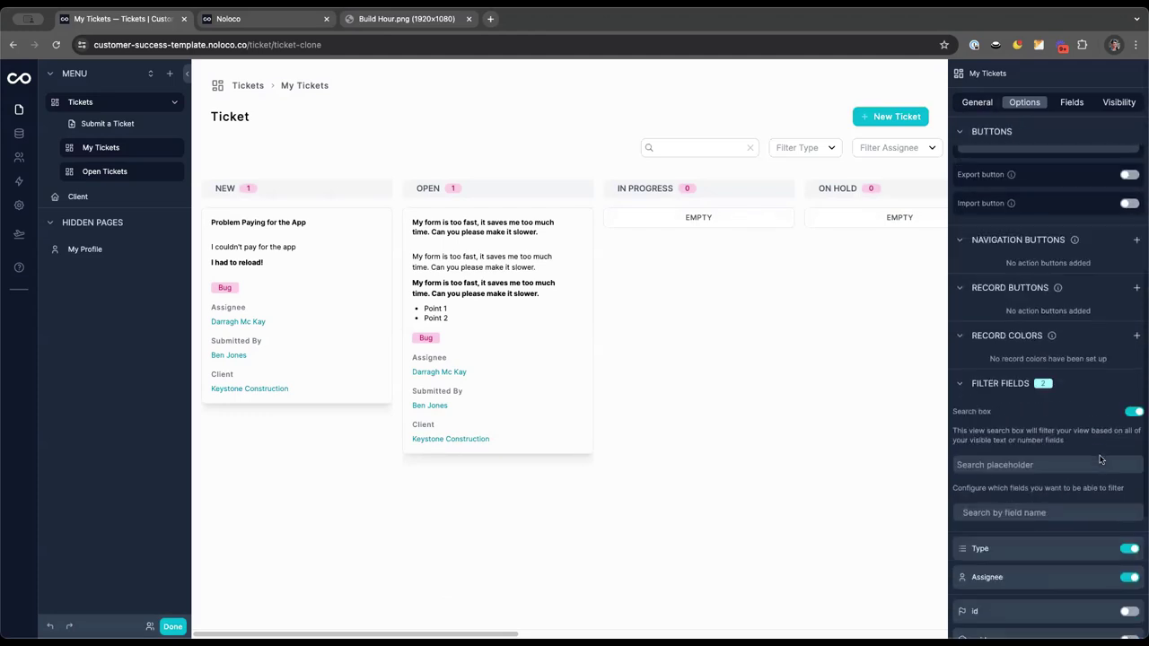
click(1131, 363)
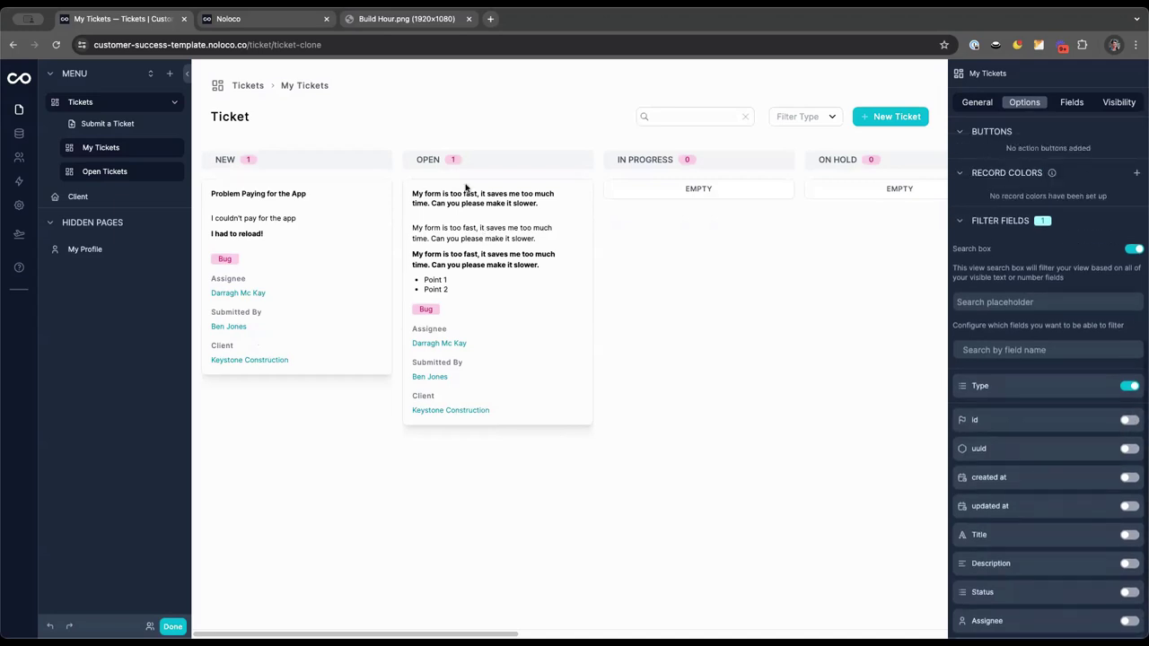
Compare with the Tickets page, then open the too-fast-form ticket from My Tickets
click(90, 104)
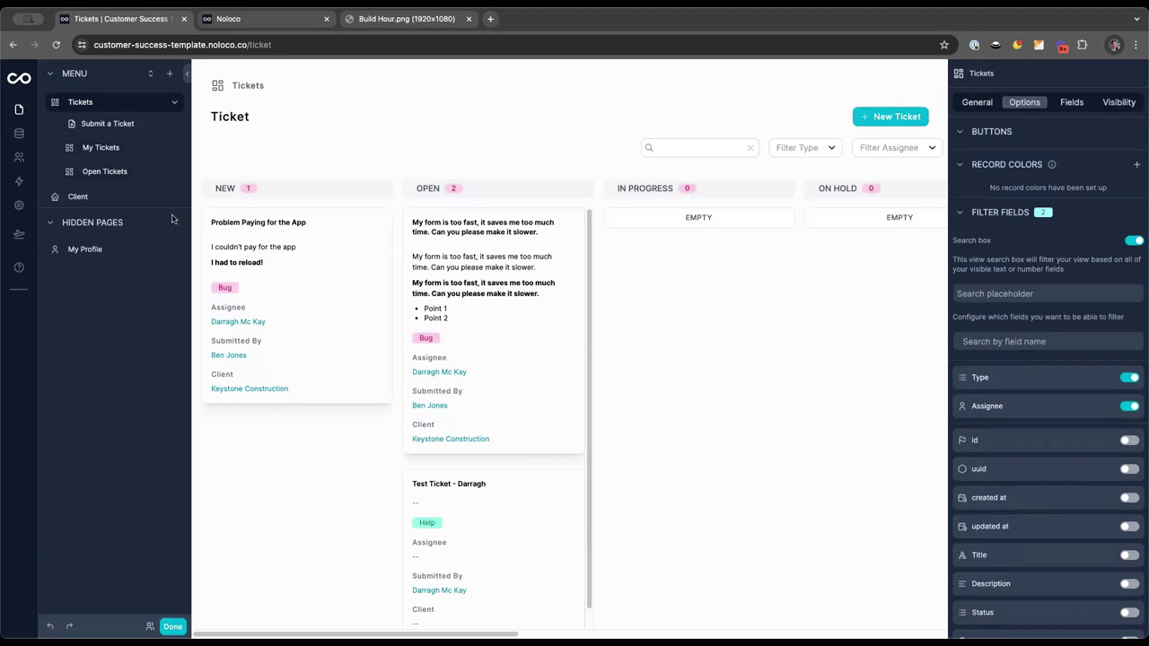
click(106, 147)
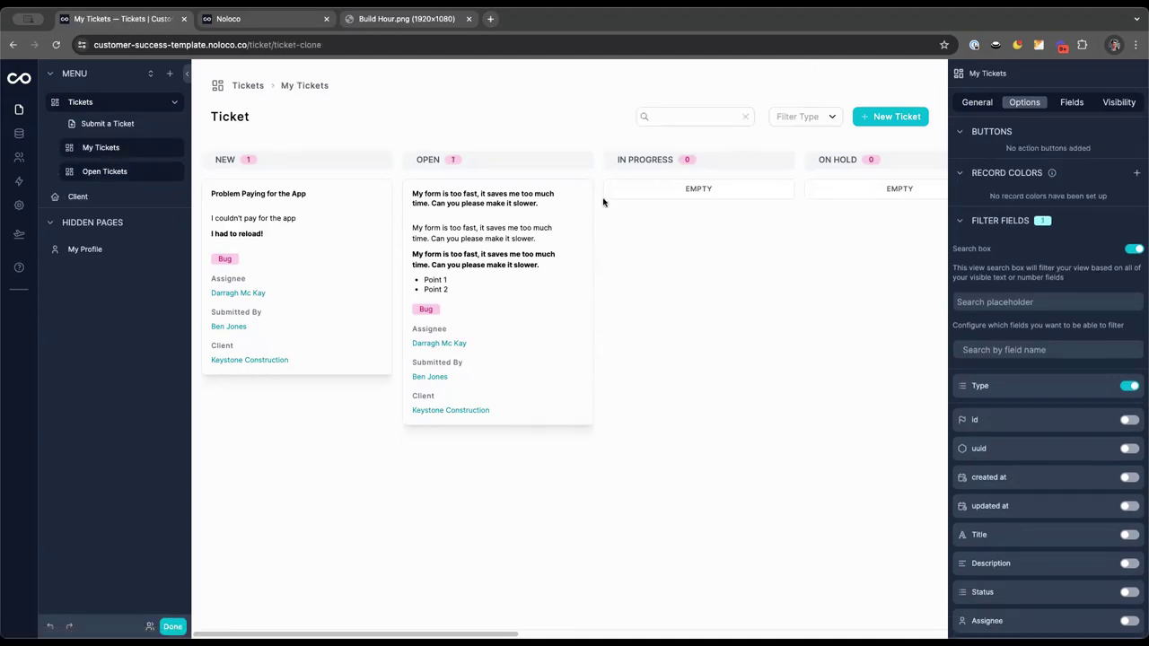
click(455, 239)
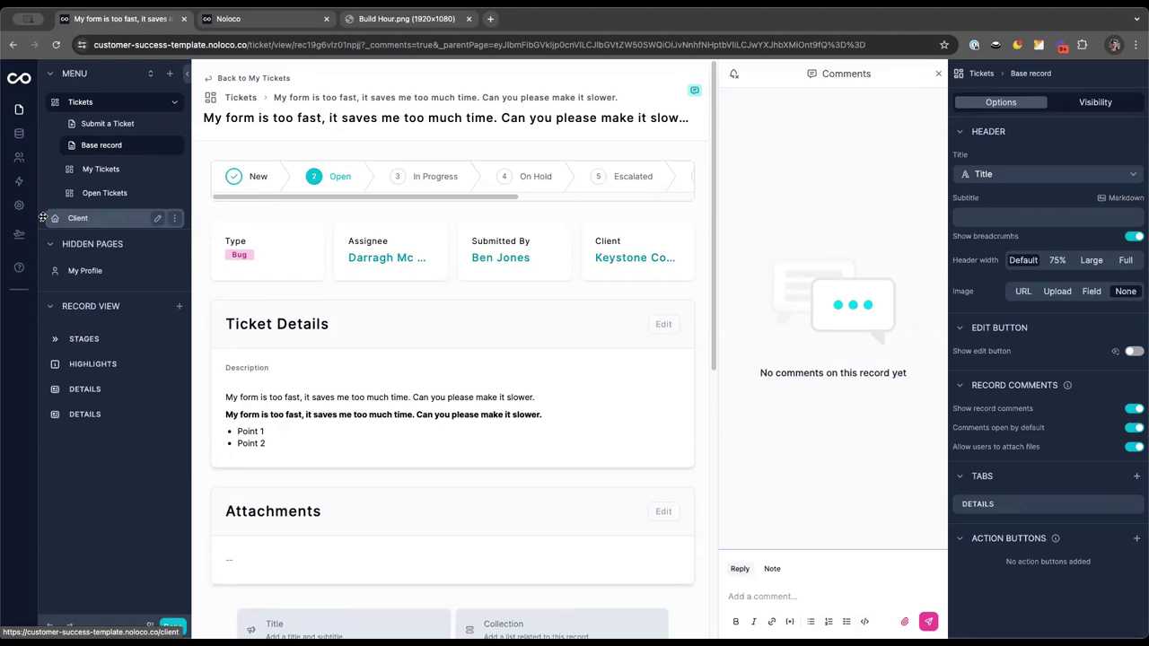
Go to the Client list page showing Keystone Construction
click(77, 218)
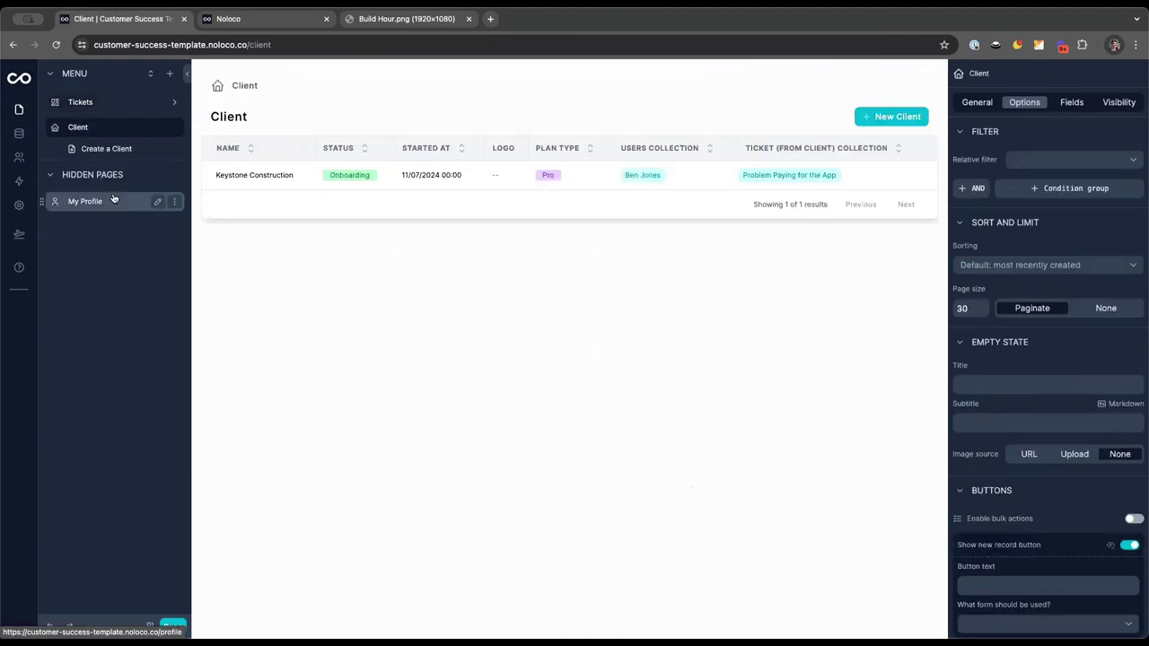
Open the Keystone Construction client record
click(291, 188)
scroll(538, 313, down, 5)
scroll(539, 311, up, 5)
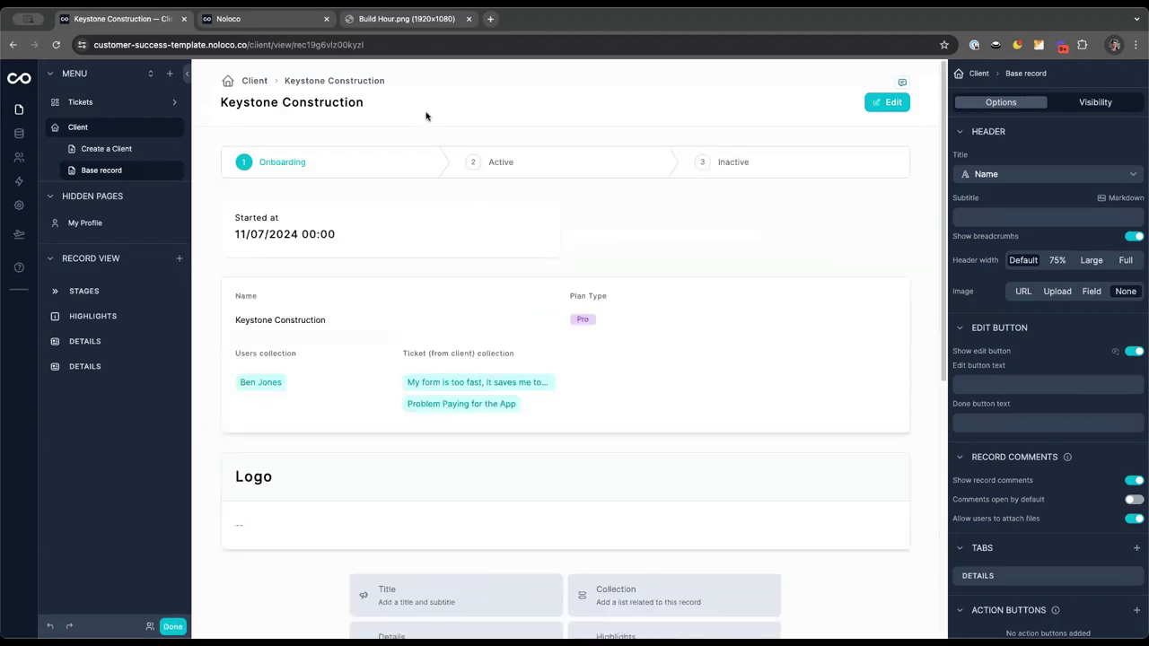
scroll(1097, 519, down, 1)
Add a second tab titled Tickets and insert a Collection block on it
click(1137, 524)
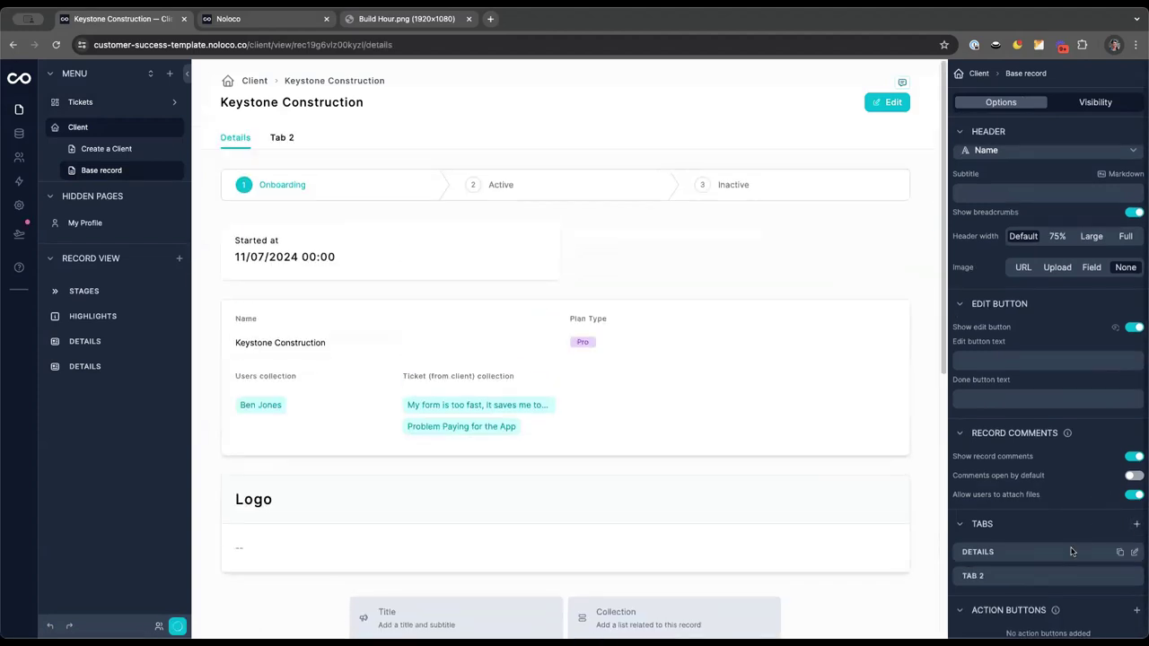
click(1136, 577)
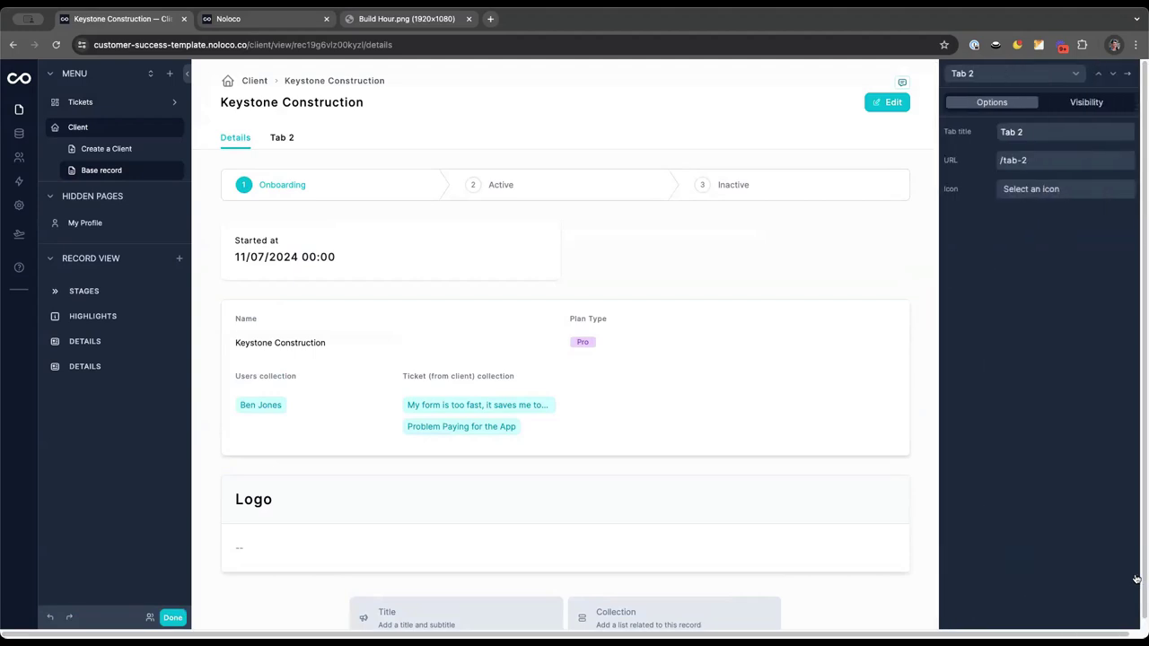
triple_click(1030, 132)
text(Tickets)
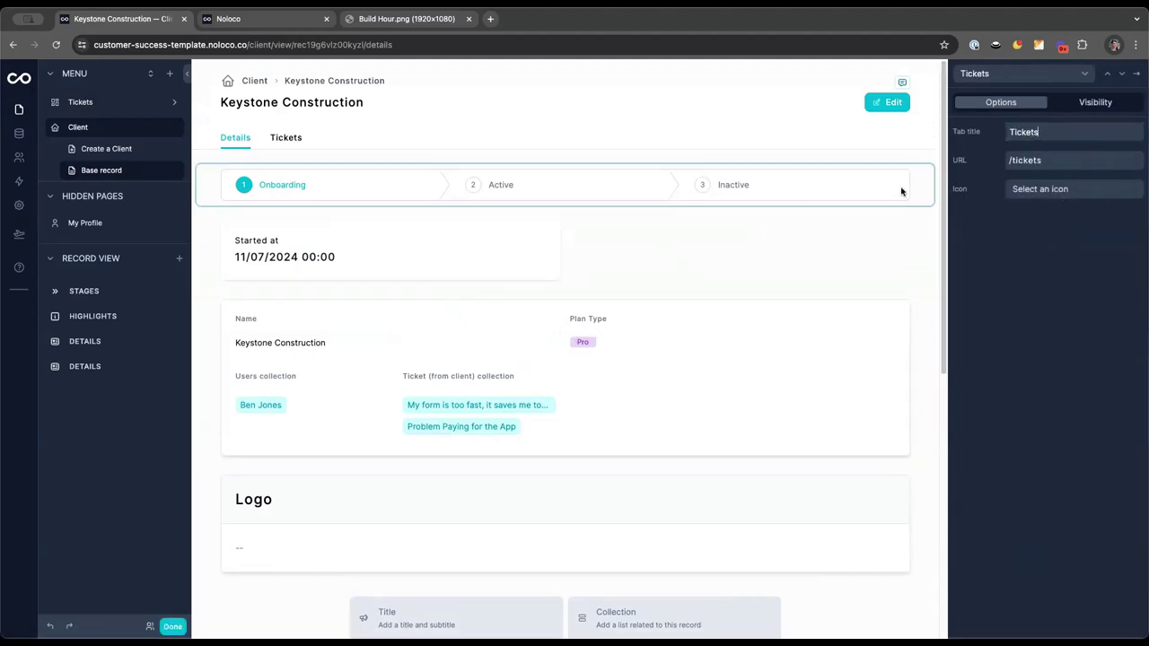
click(284, 138)
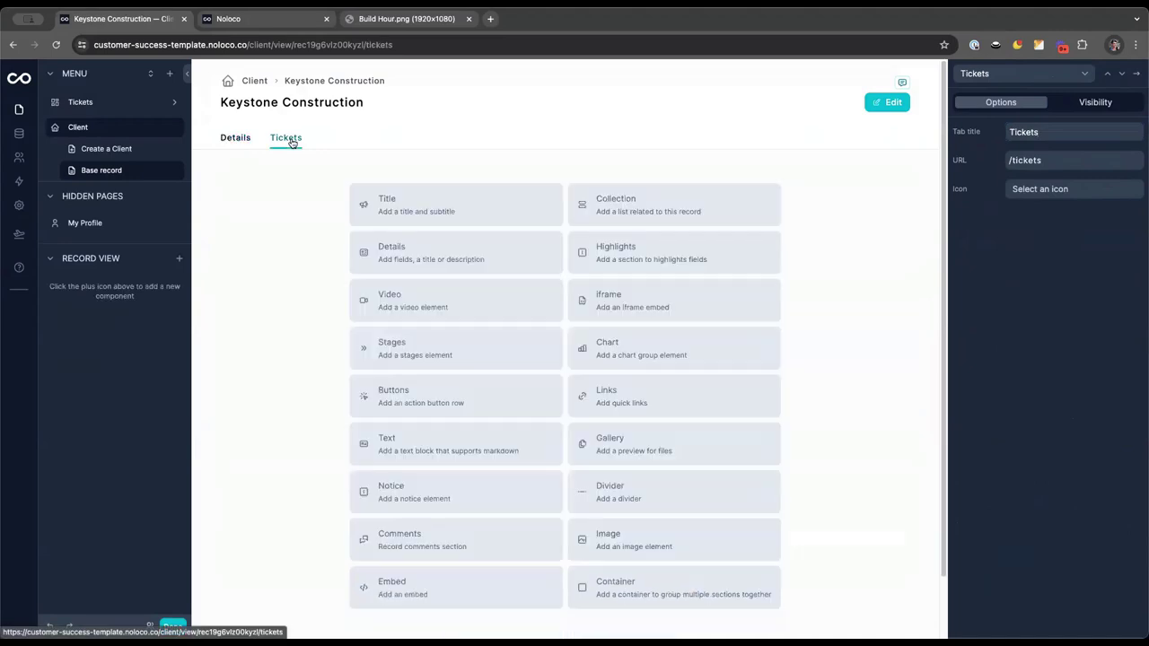
click(628, 207)
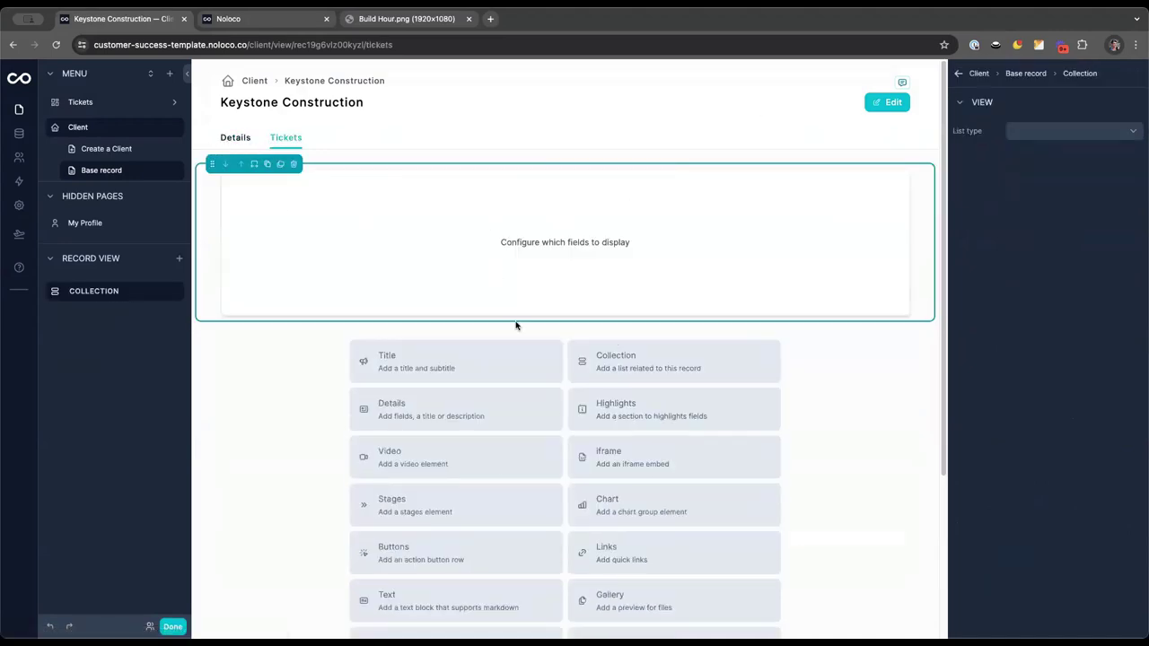
List Ticket records filtered to the ticket (from client) collection
click(1005, 130)
click(1037, 248)
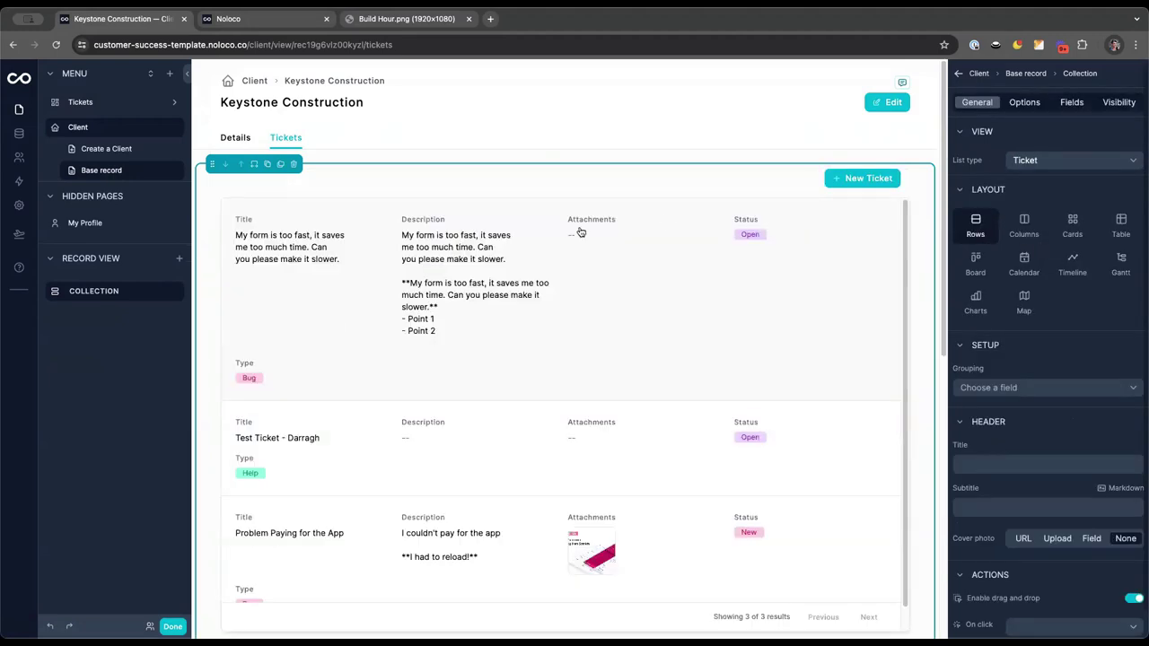
click(1027, 103)
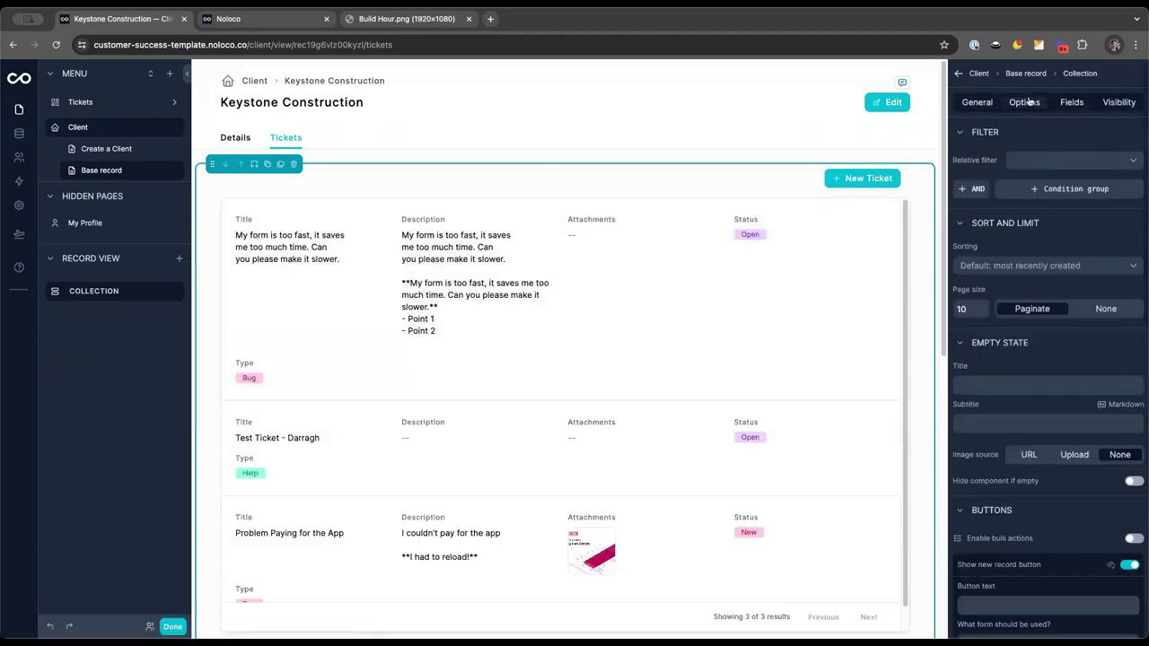
click(1043, 162)
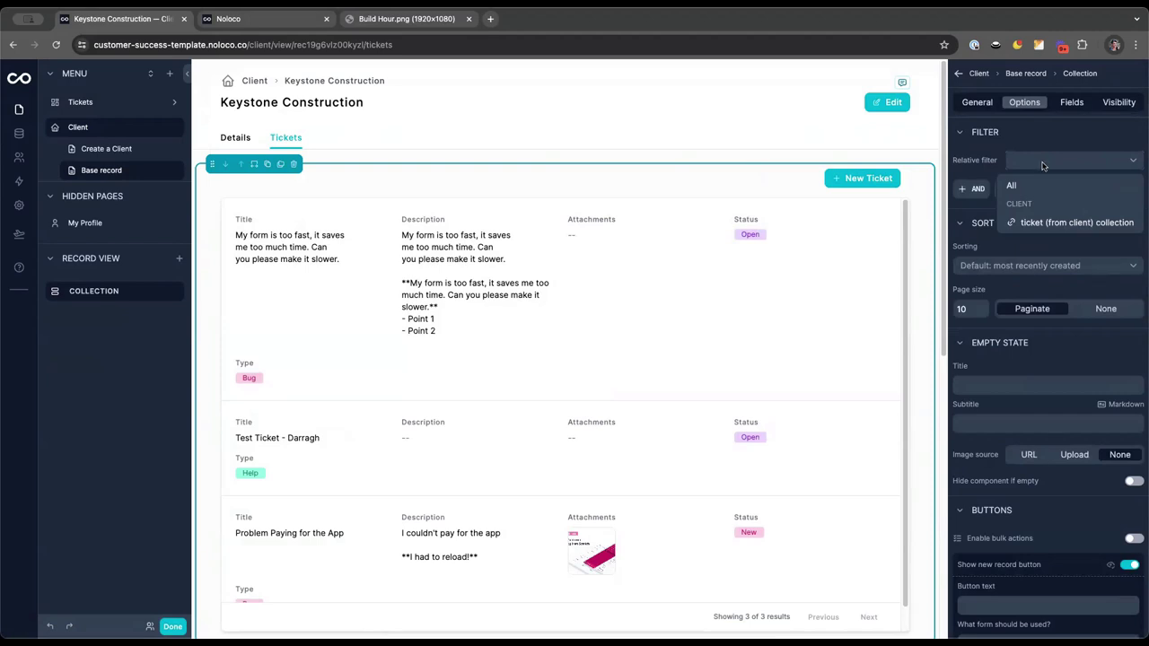
click(1048, 224)
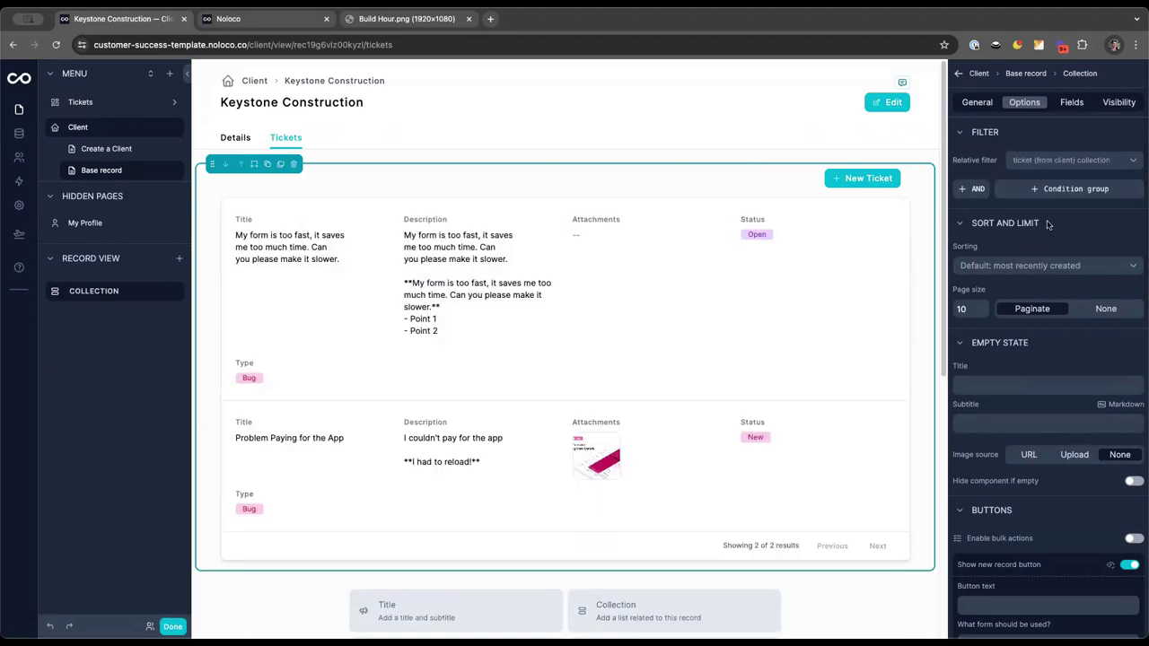
Display the tickets as a Board with status columns starting at New
click(977, 102)
click(976, 265)
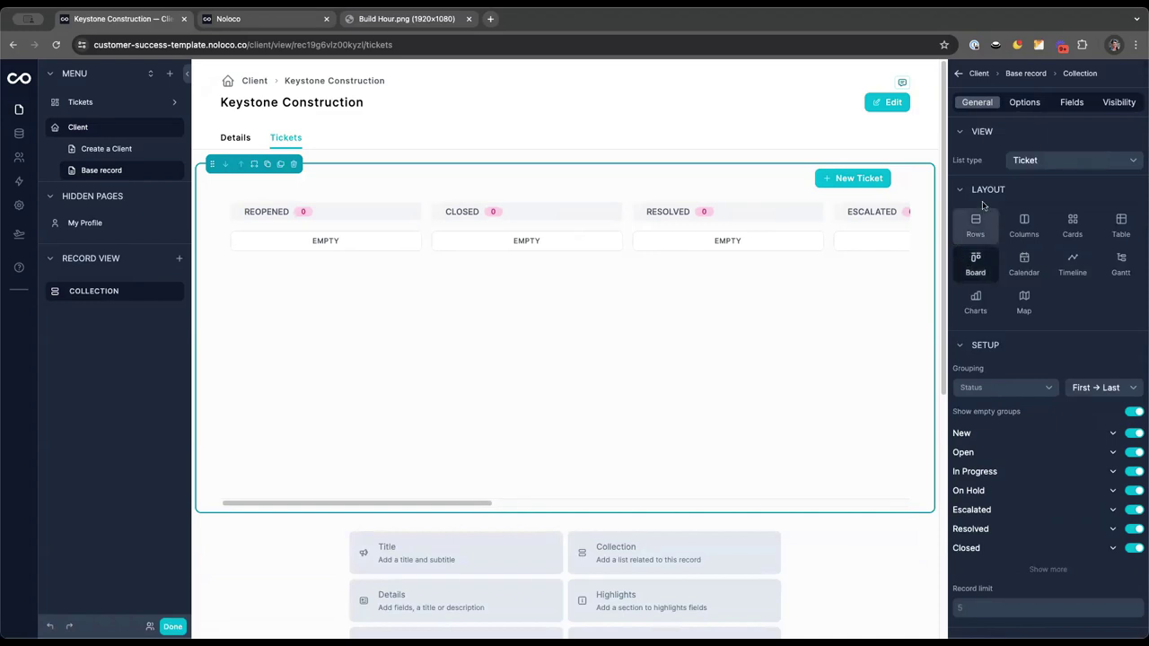
click(1104, 388)
click(1101, 411)
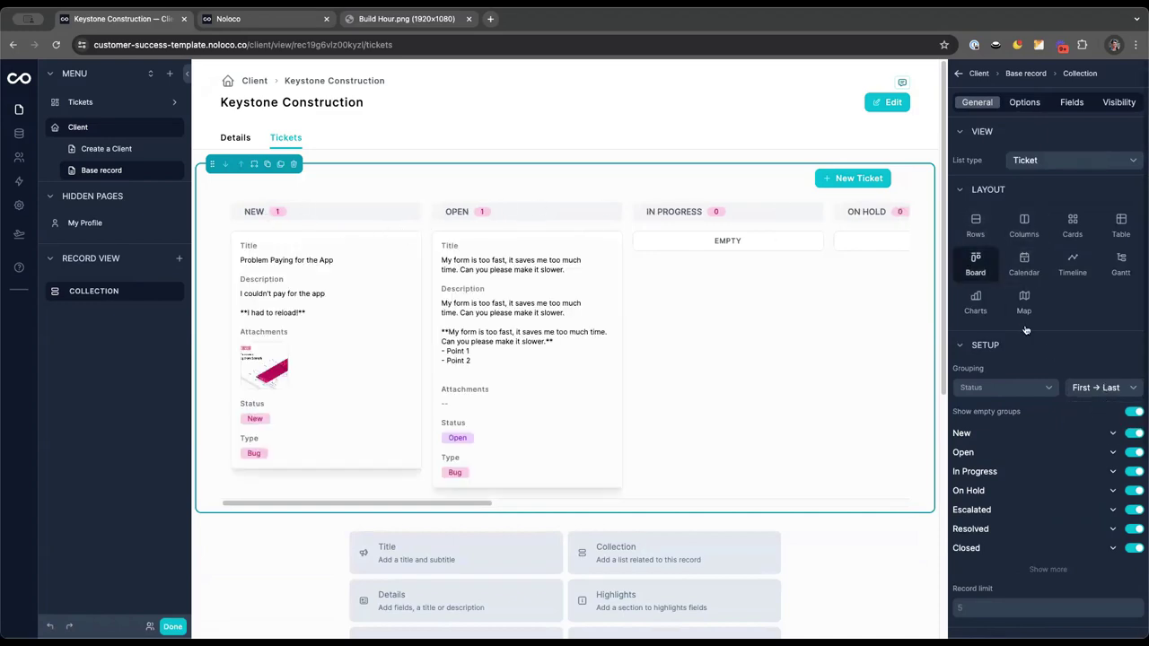
Hide Attachments and display the Description field as Markdown on the ticket cards
click(1072, 102)
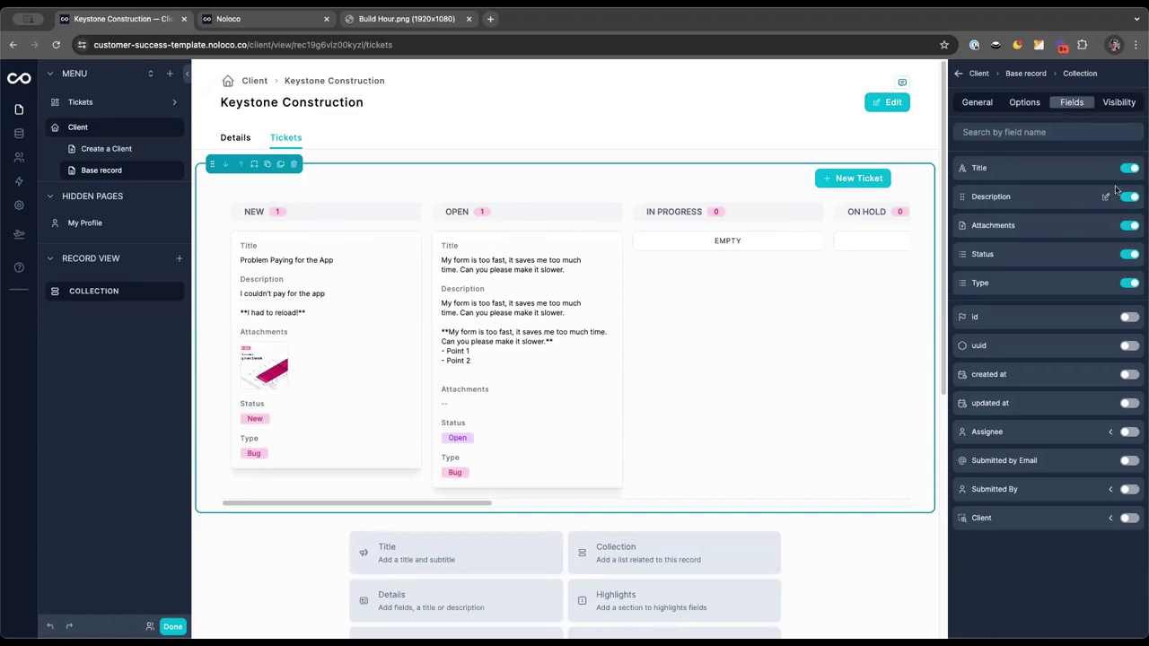
click(1130, 225)
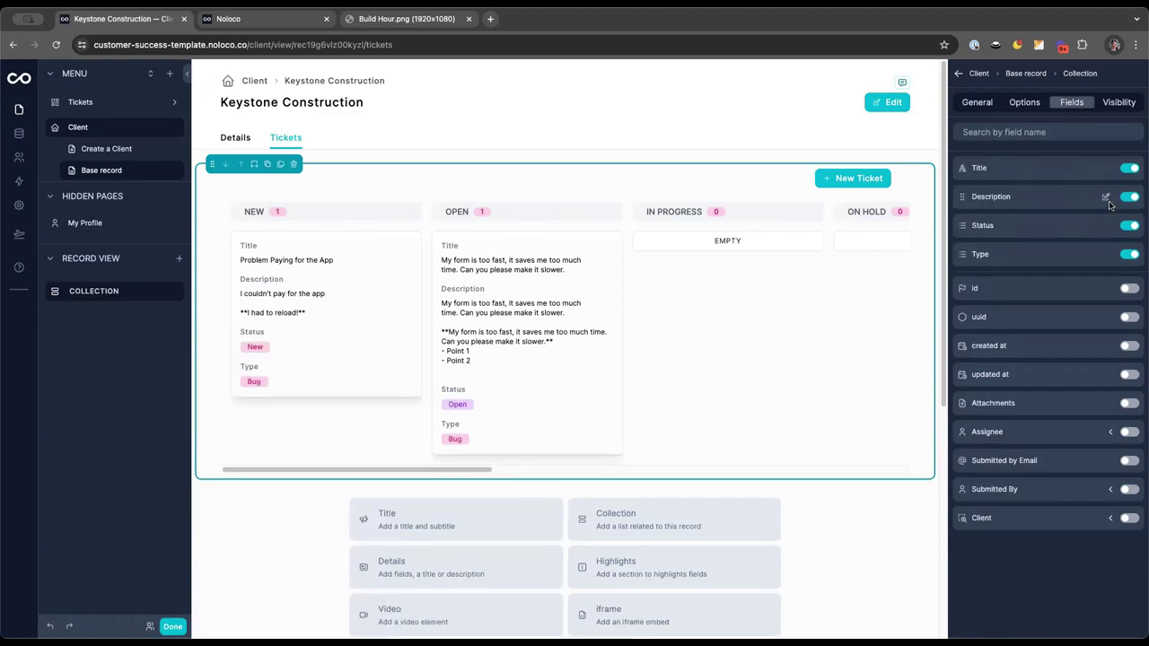
click(1108, 197)
click(1037, 179)
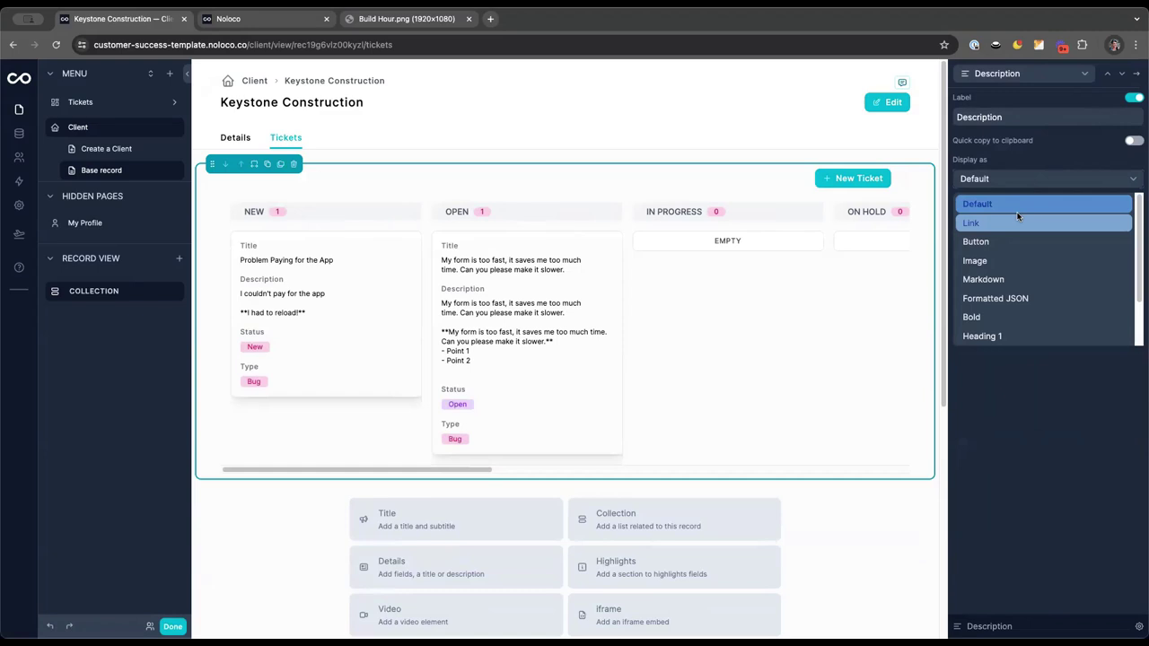
click(966, 282)
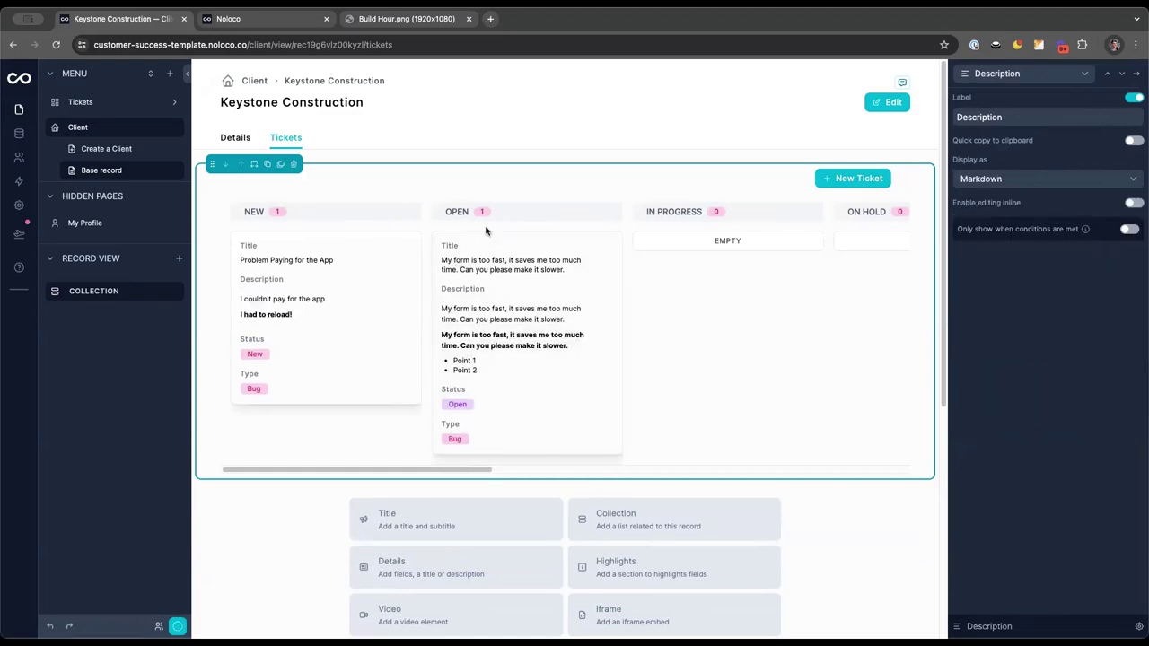
click(531, 260)
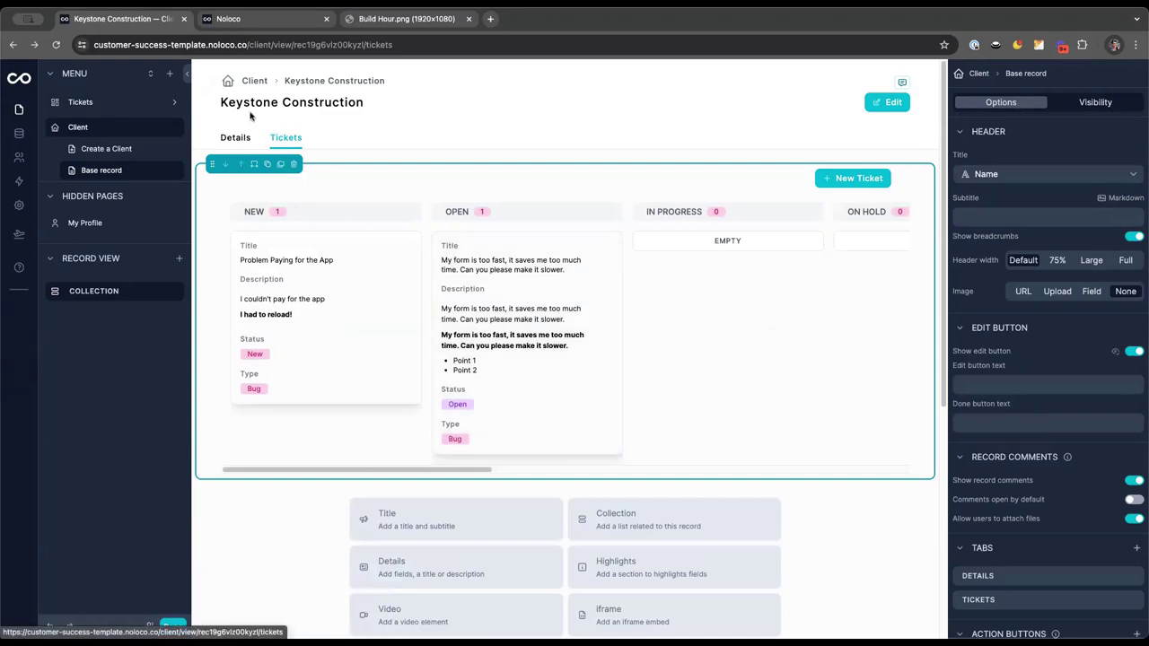
Add Plan Type and Status to the Details tab's highlights block
click(235, 137)
click(473, 264)
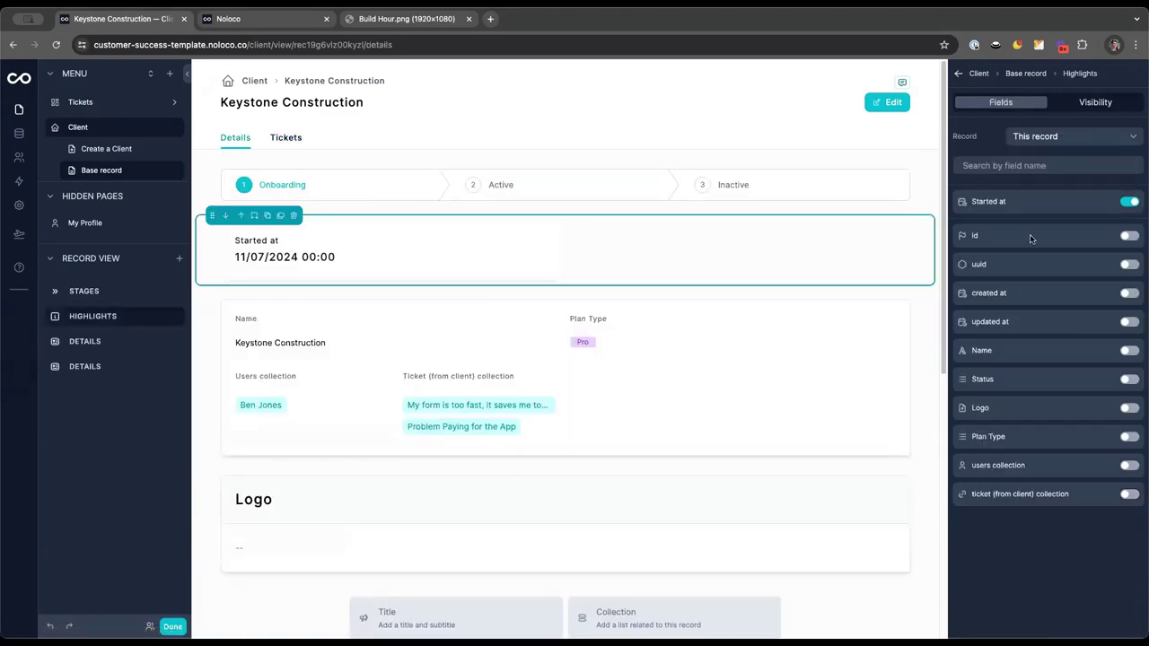
click(1127, 439)
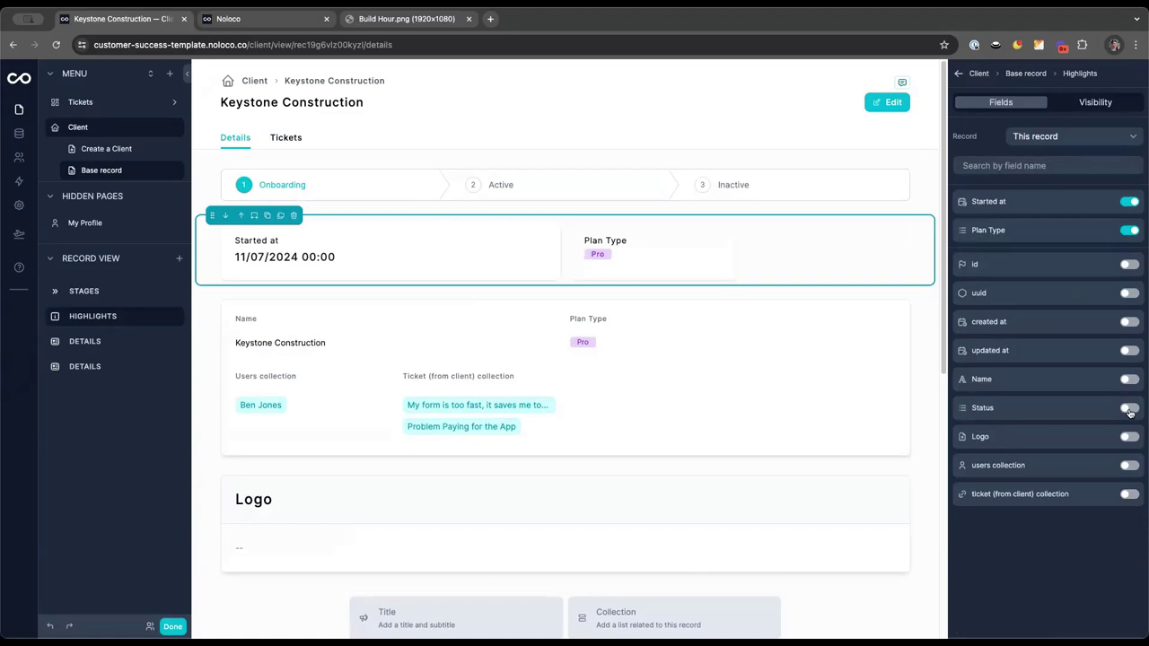
click(1128, 409)
Remove Plan Type, users and ticket collections from details, then delete the Name and Logo blocks
click(658, 319)
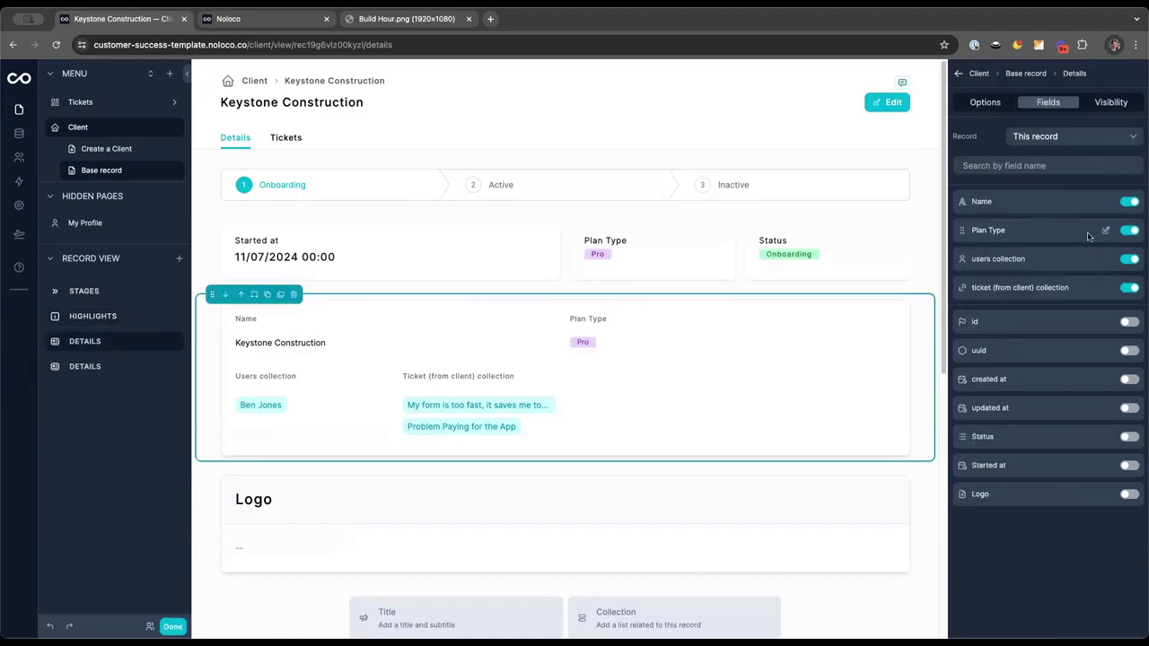
click(1129, 230)
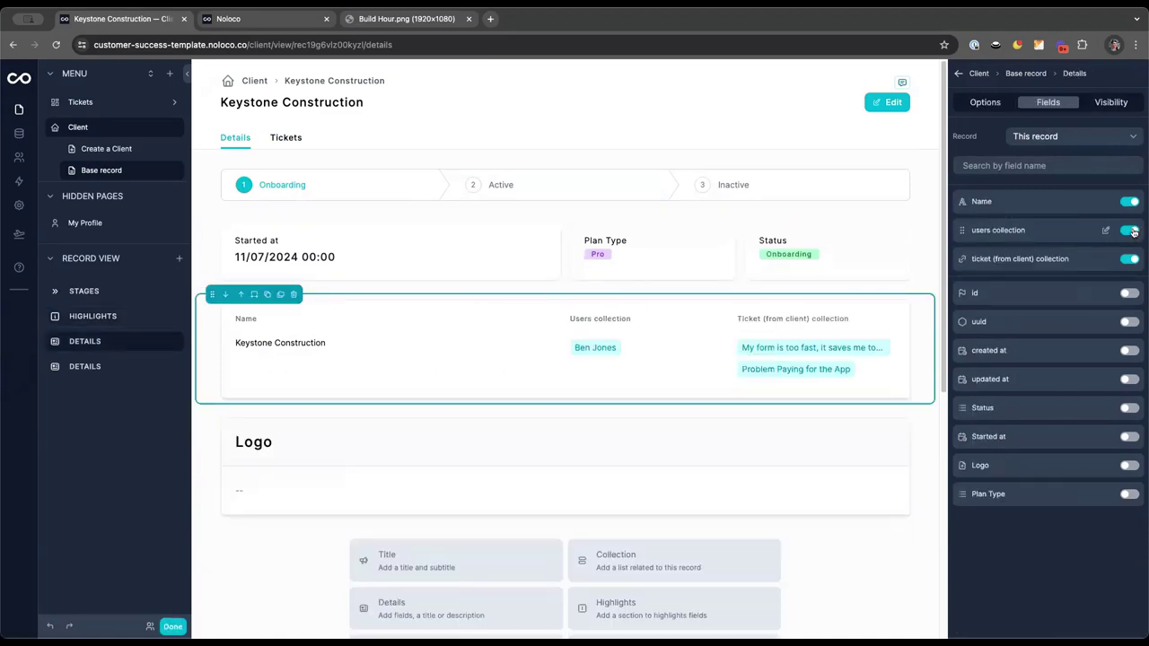
click(1129, 230)
click(1130, 231)
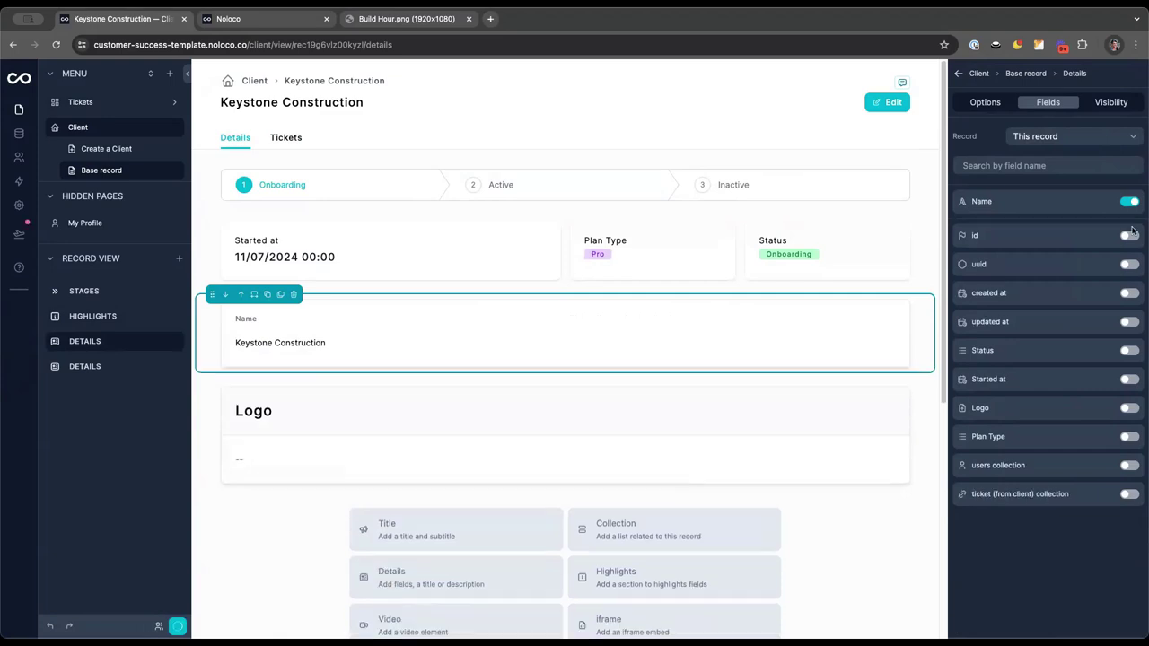
click(294, 294)
click(273, 319)
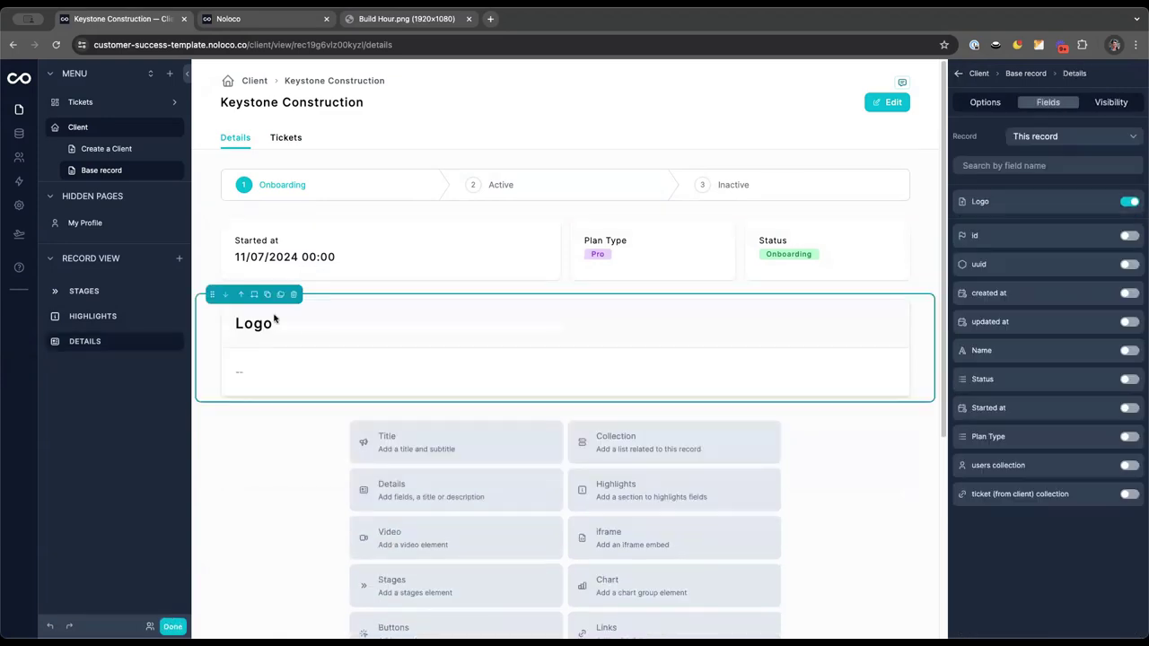
click(293, 296)
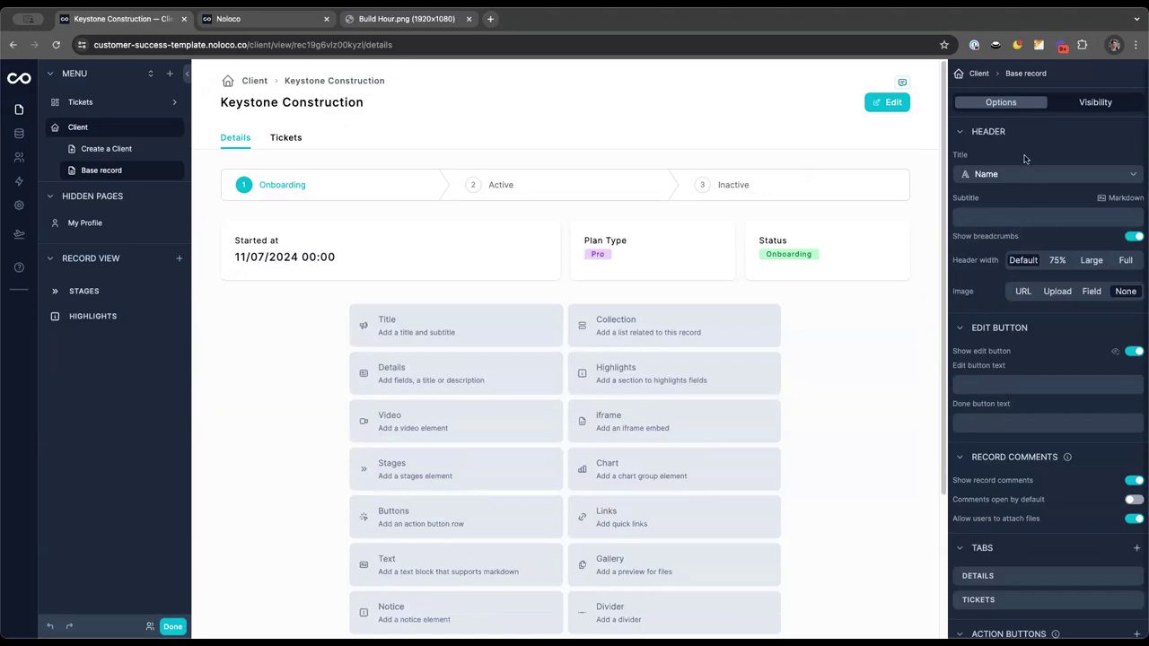
Set the header image to the Logo field and open the Data tables
click(1090, 292)
click(1075, 320)
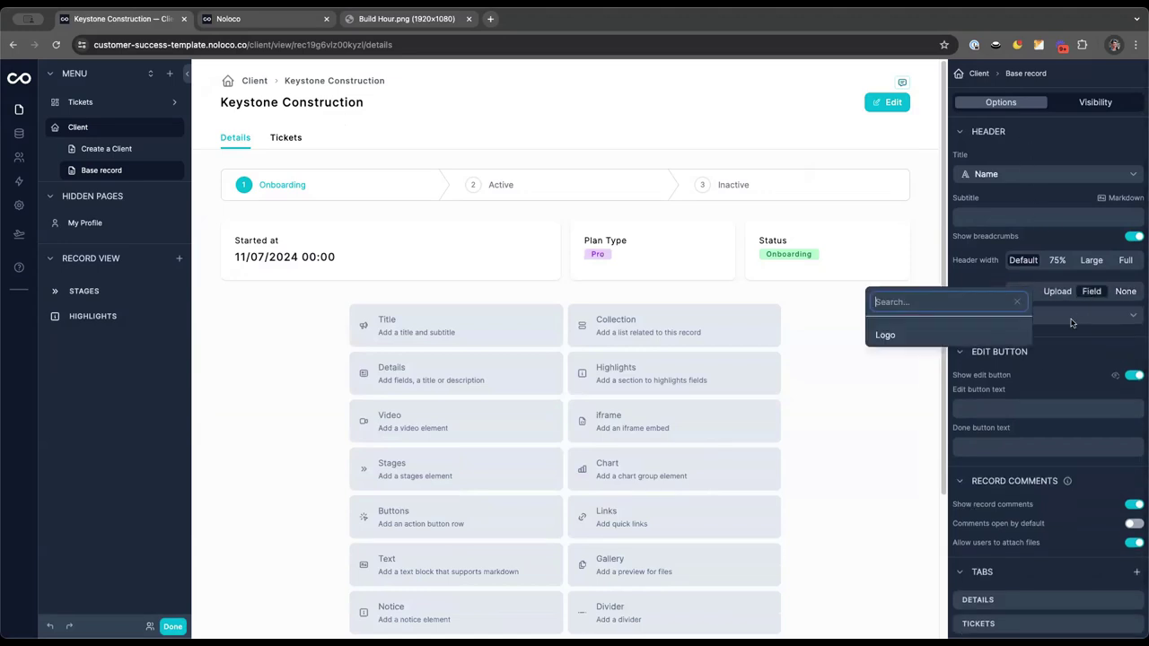
click(993, 333)
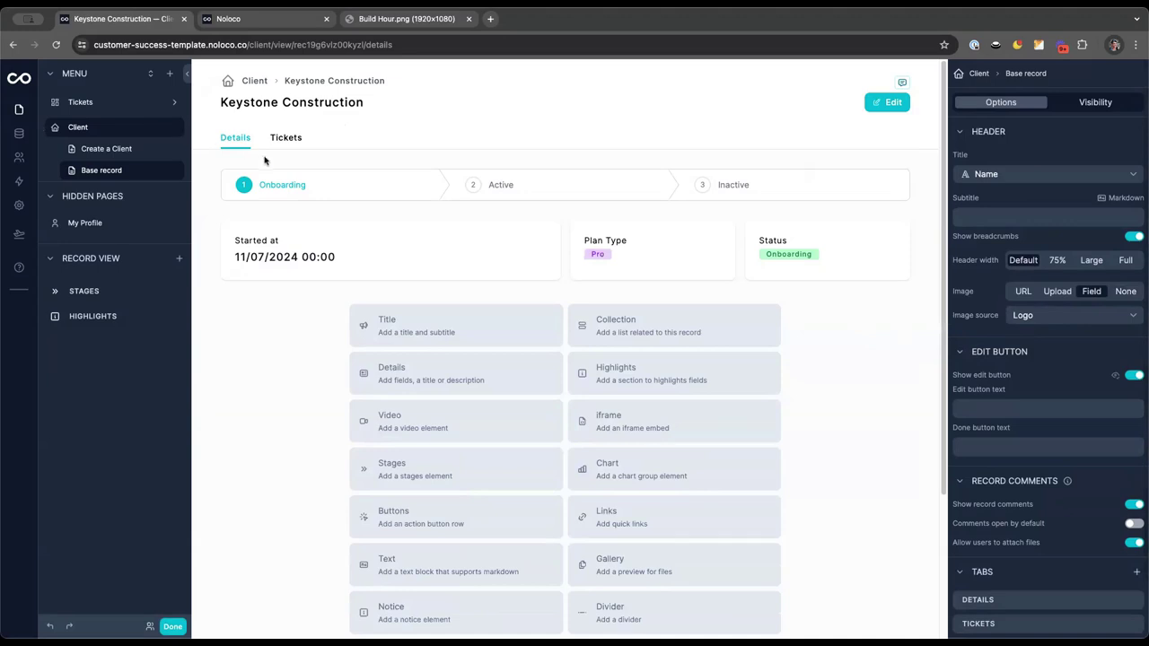
click(18, 133)
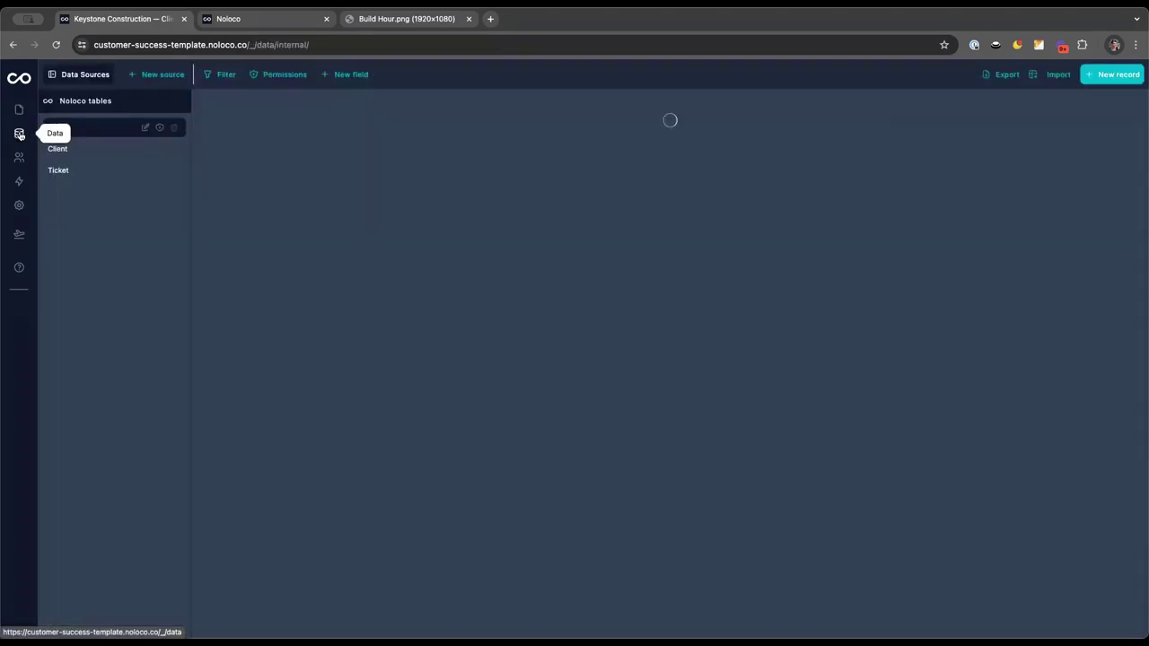
Upload a logo image to Keystone Construction's Logo field in the Client table and return to its record page
click(73, 151)
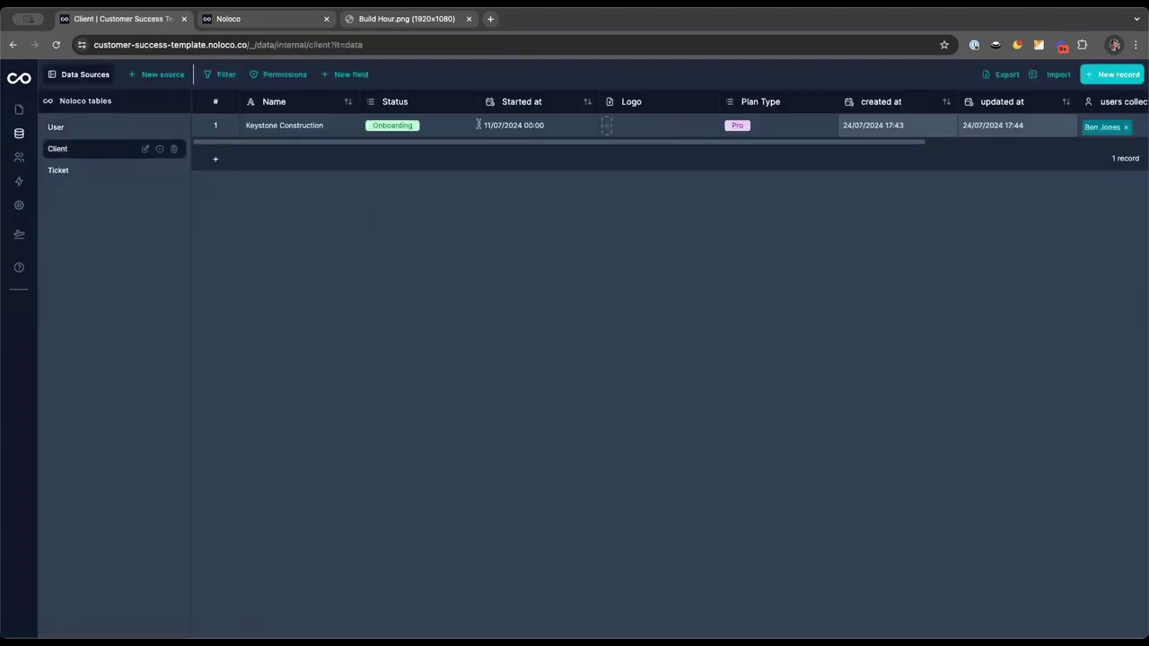
click(606, 130)
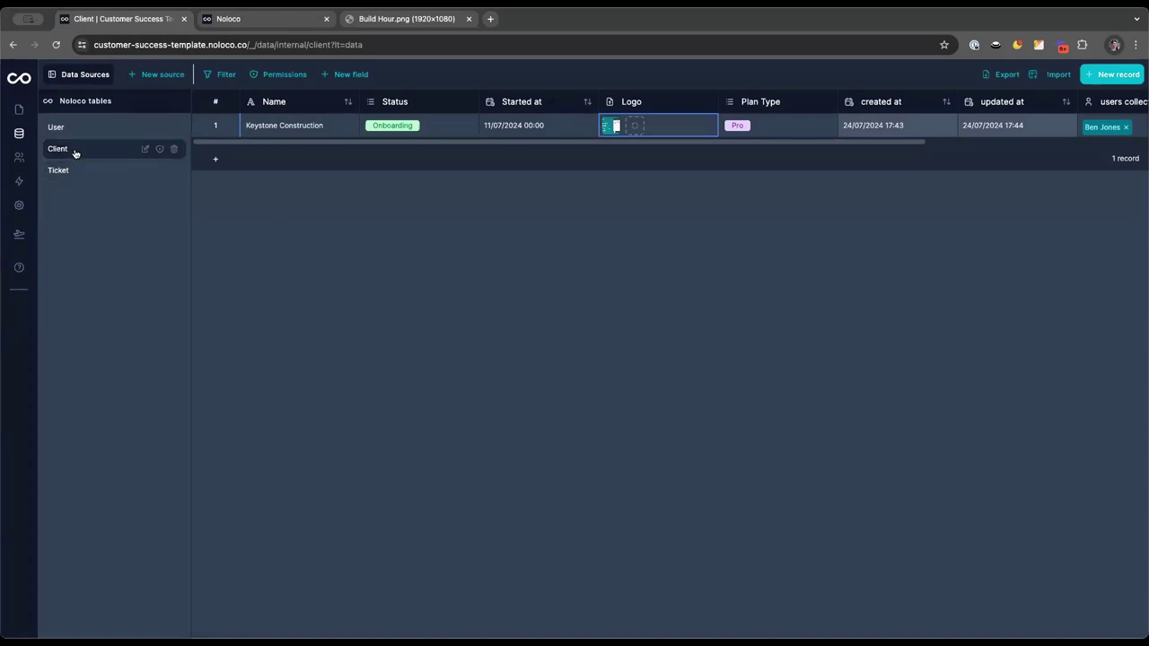
click(18, 108)
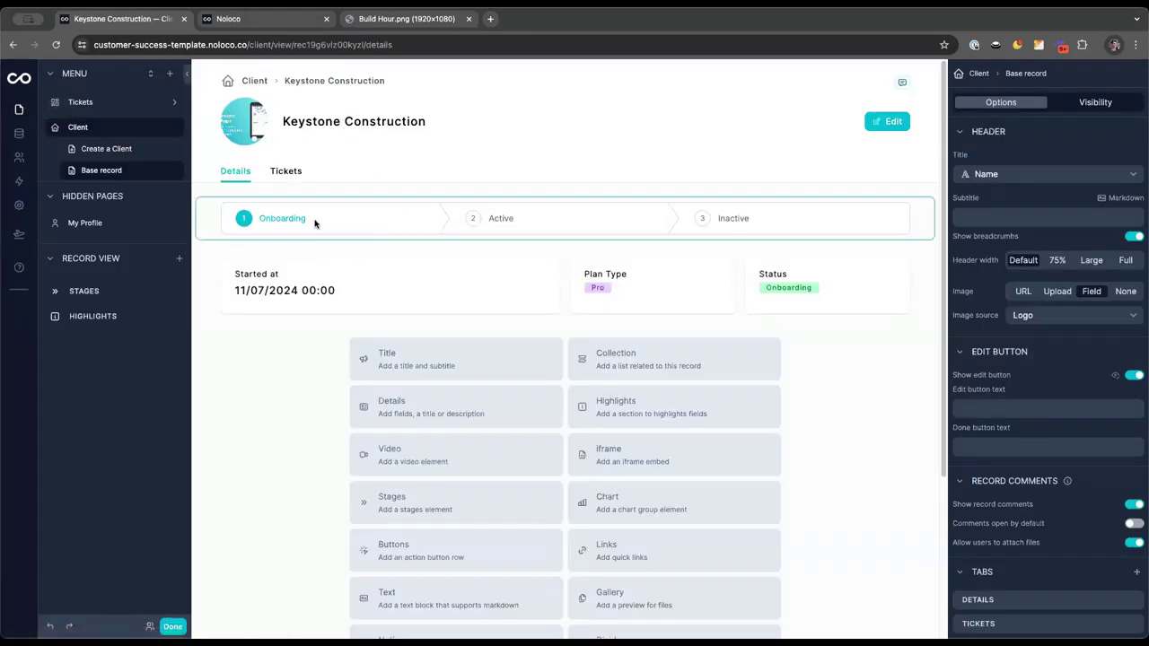
On the Details tab, add a Collection block listing User records filtered to the client's users
click(274, 179)
click(255, 175)
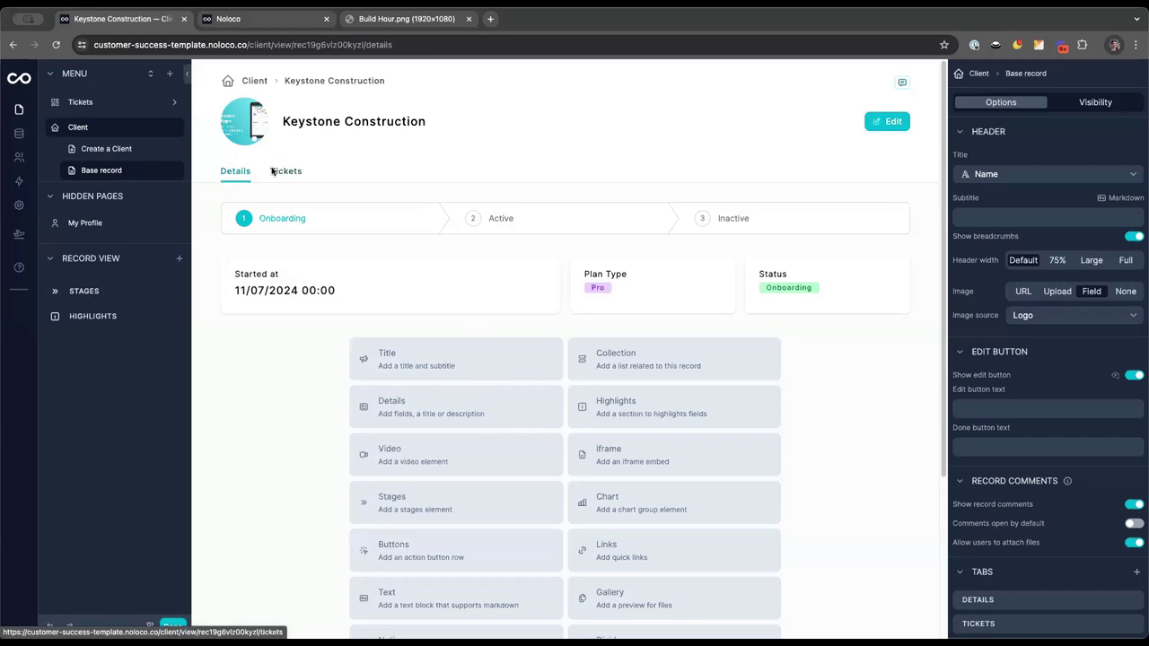
click(629, 362)
click(1090, 130)
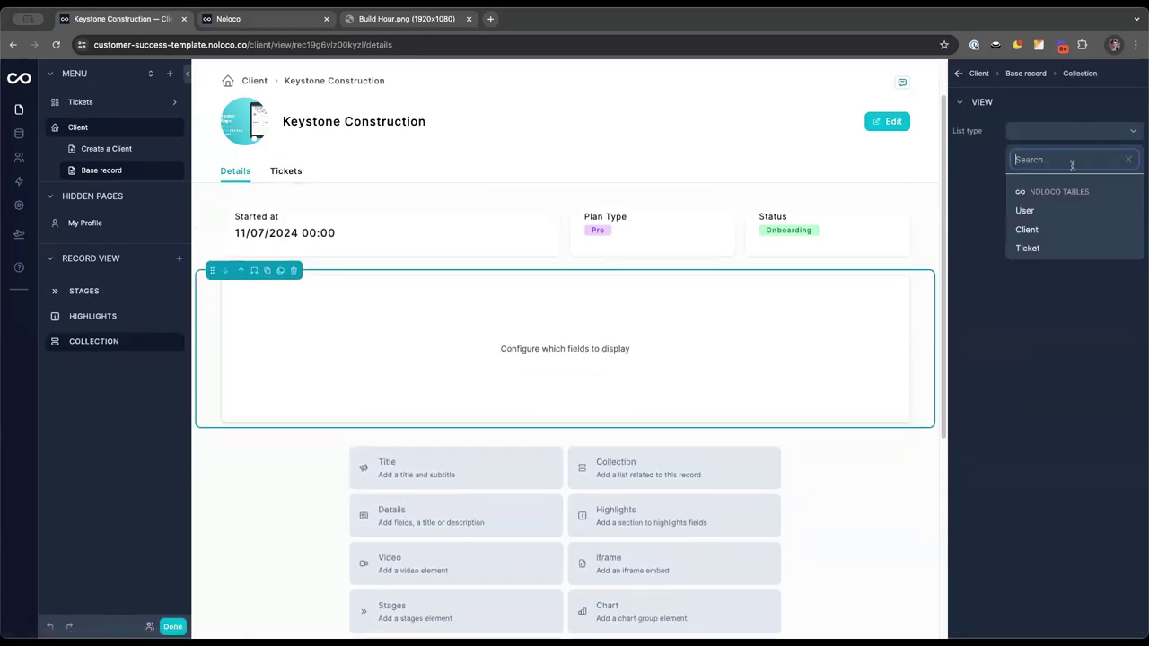
click(1032, 207)
click(1025, 103)
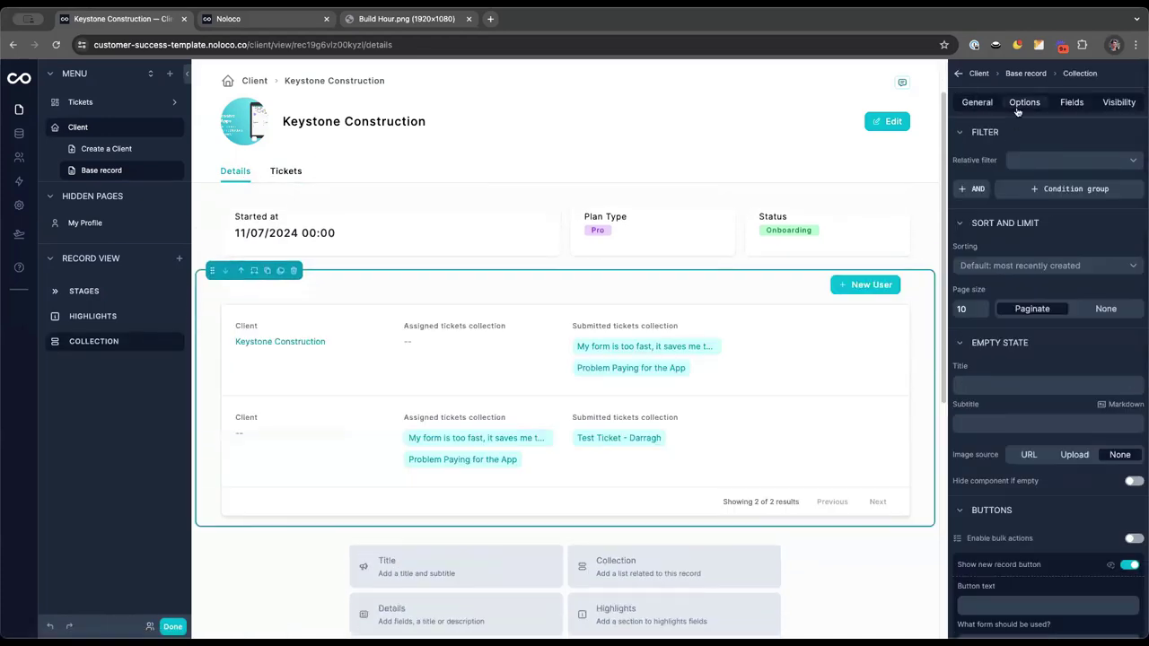
click(1032, 160)
click(1042, 223)
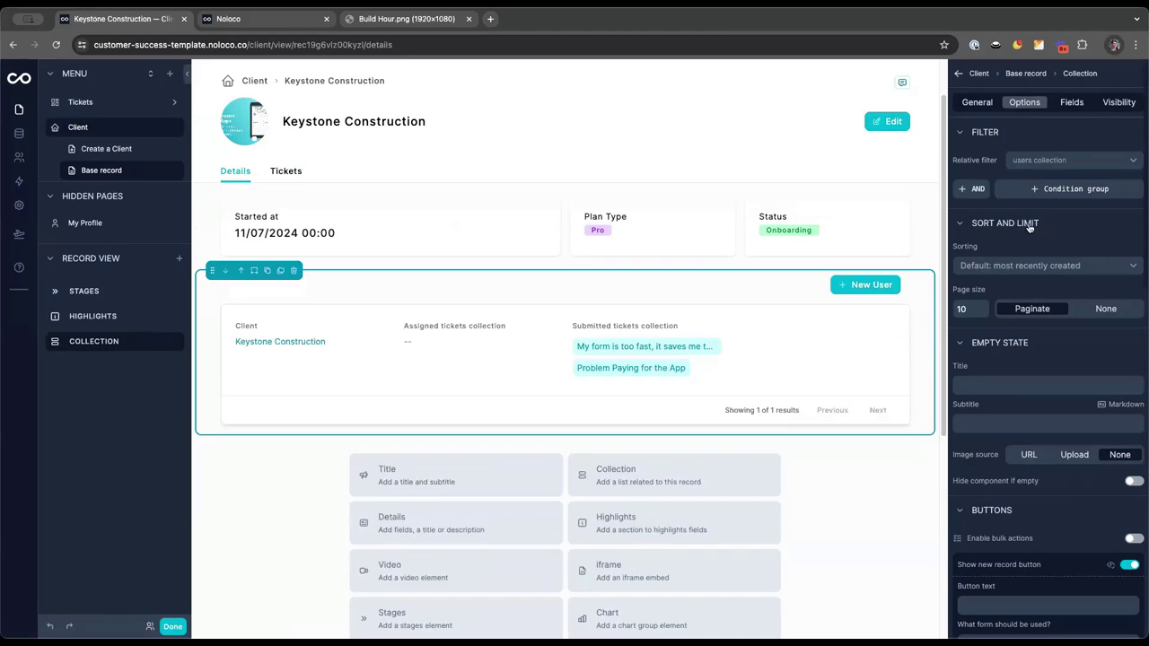
Show the users collection as a Table with submitted tickets displayed as Condensed
click(976, 103)
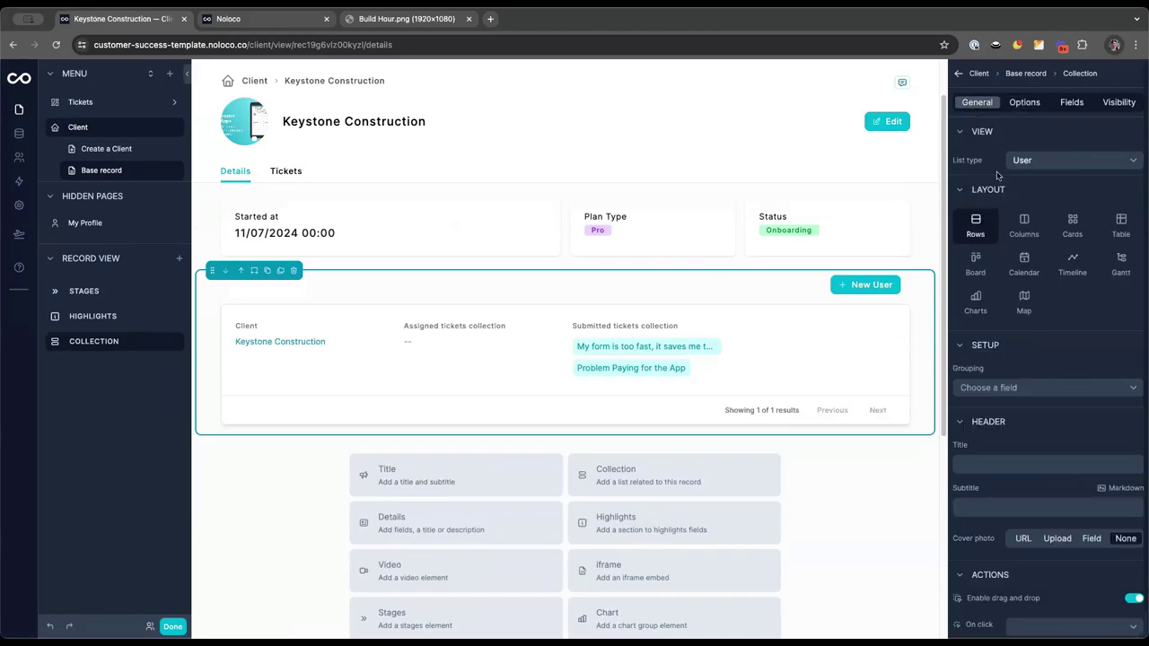
click(1121, 225)
click(1064, 104)
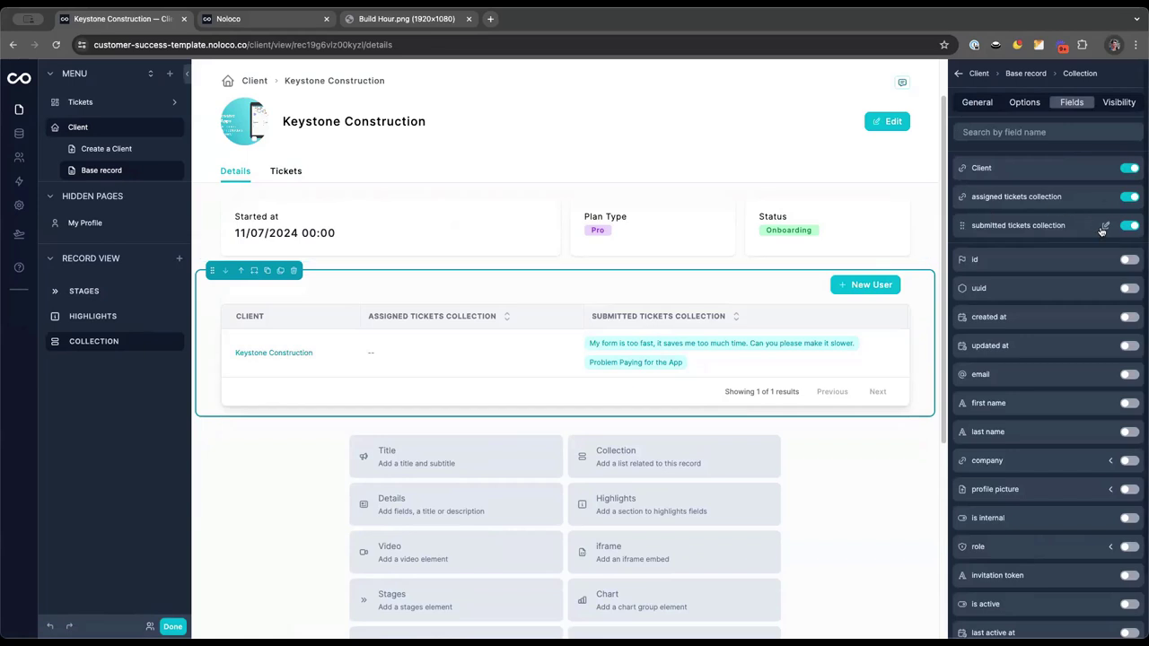
click(1104, 228)
click(1015, 161)
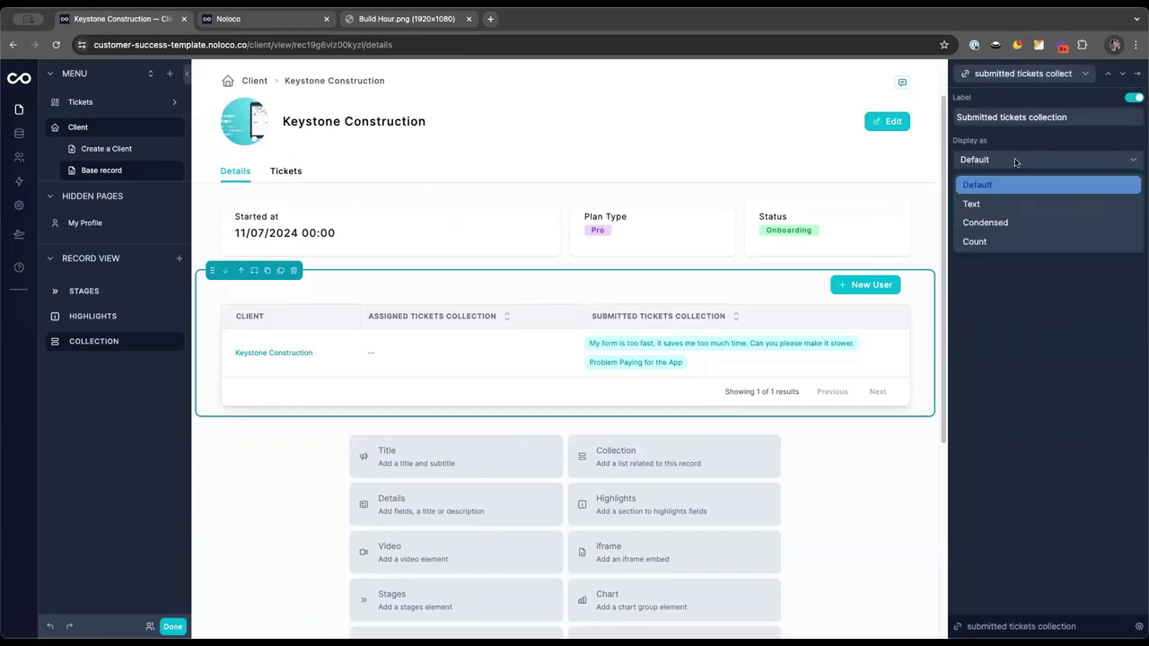
click(1004, 226)
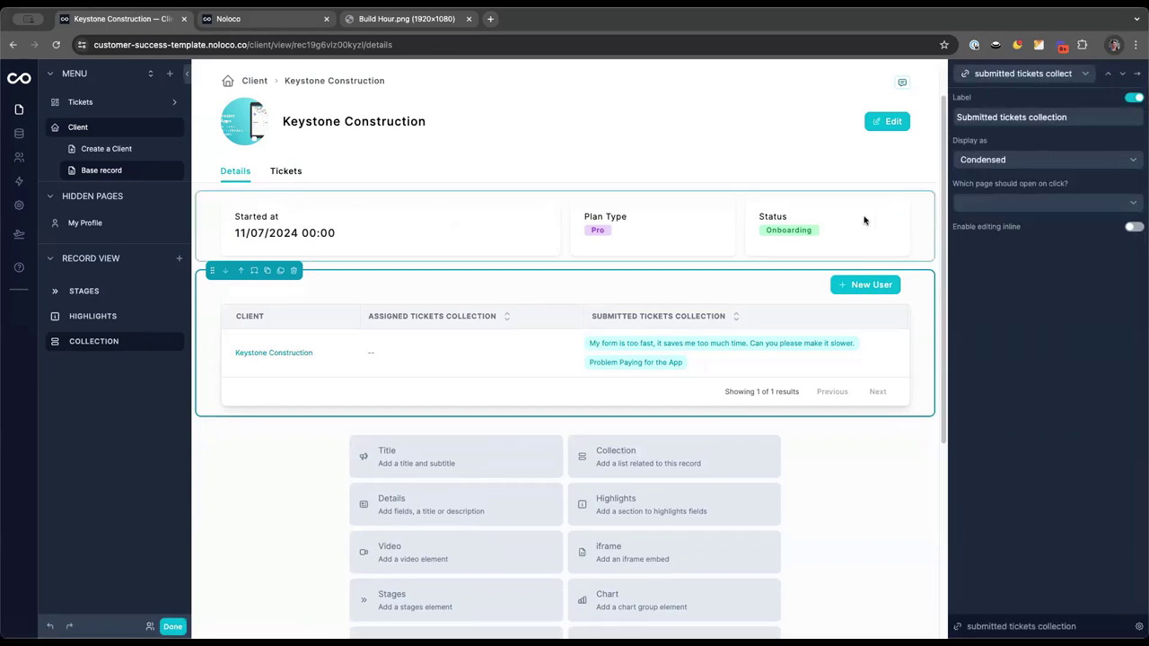
In the Client table, start a new field named 'Number of Tickets'
click(19, 133)
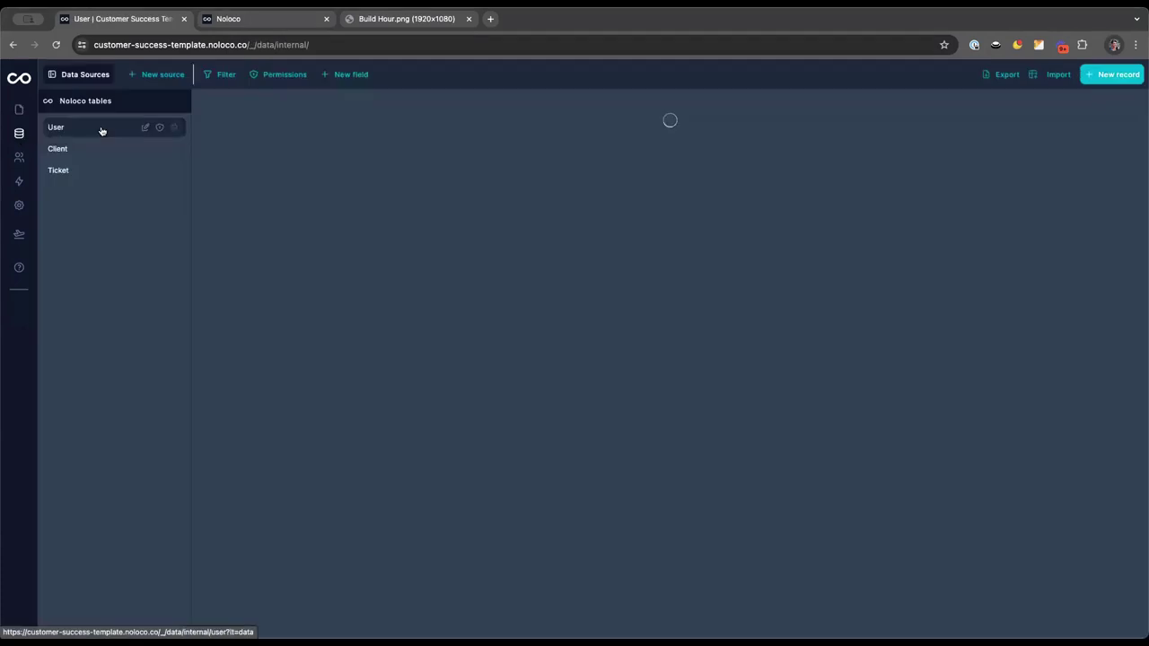
click(96, 152)
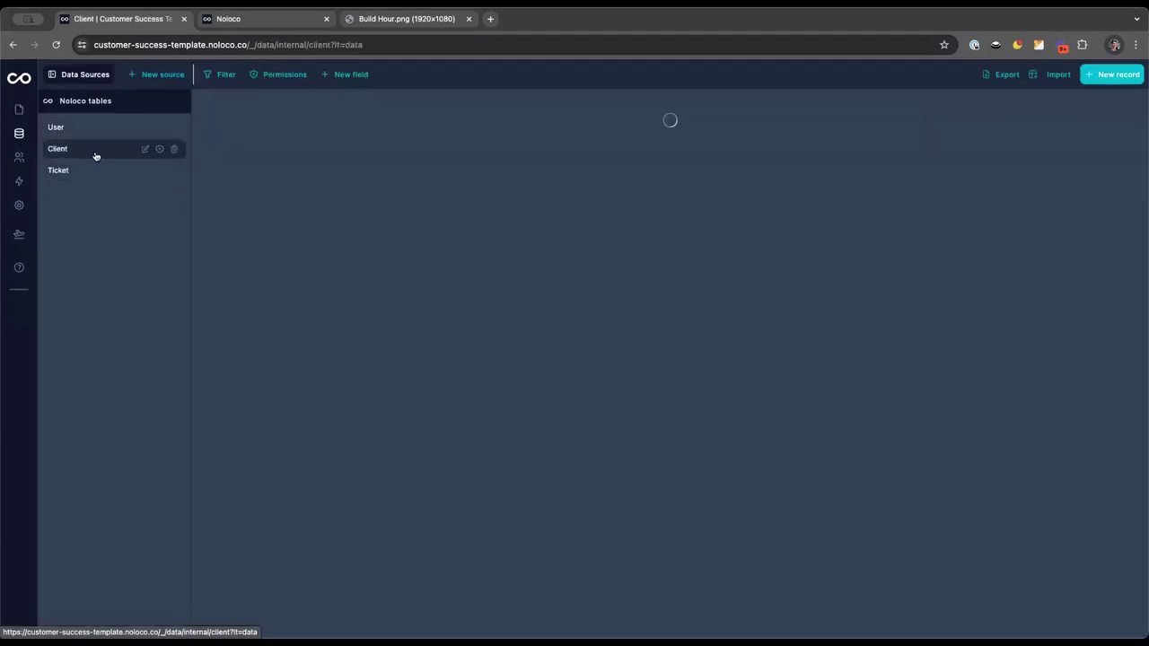
click(344, 75)
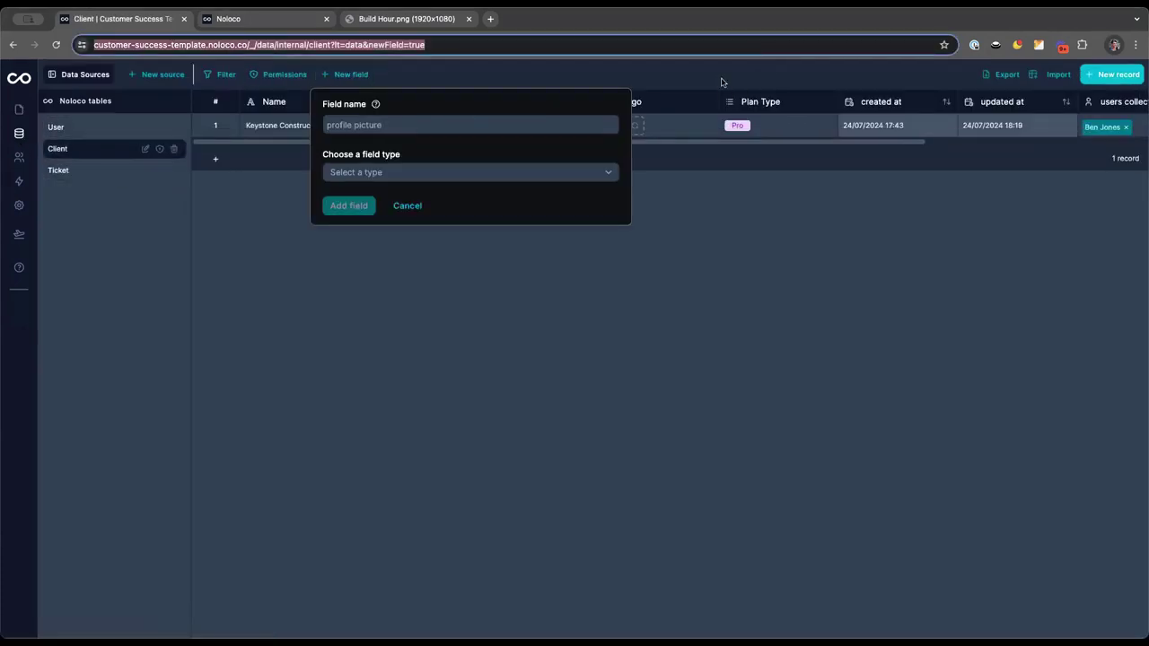
click(686, 87)
scroll(658, 115, right, 3)
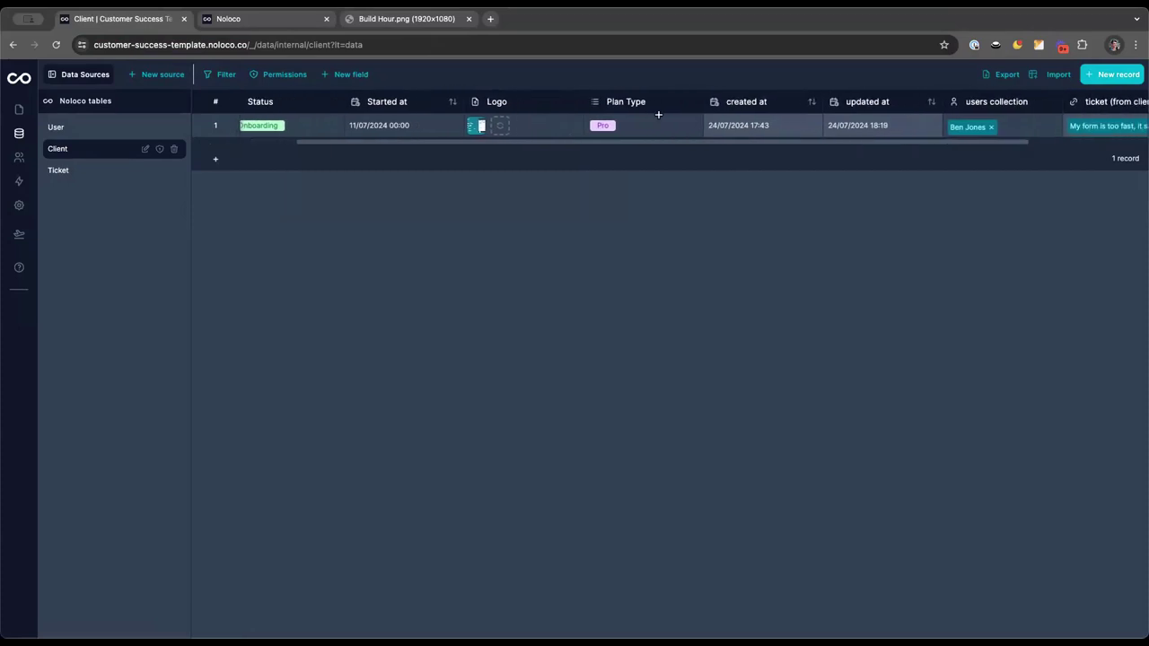
scroll(659, 115, left, 3)
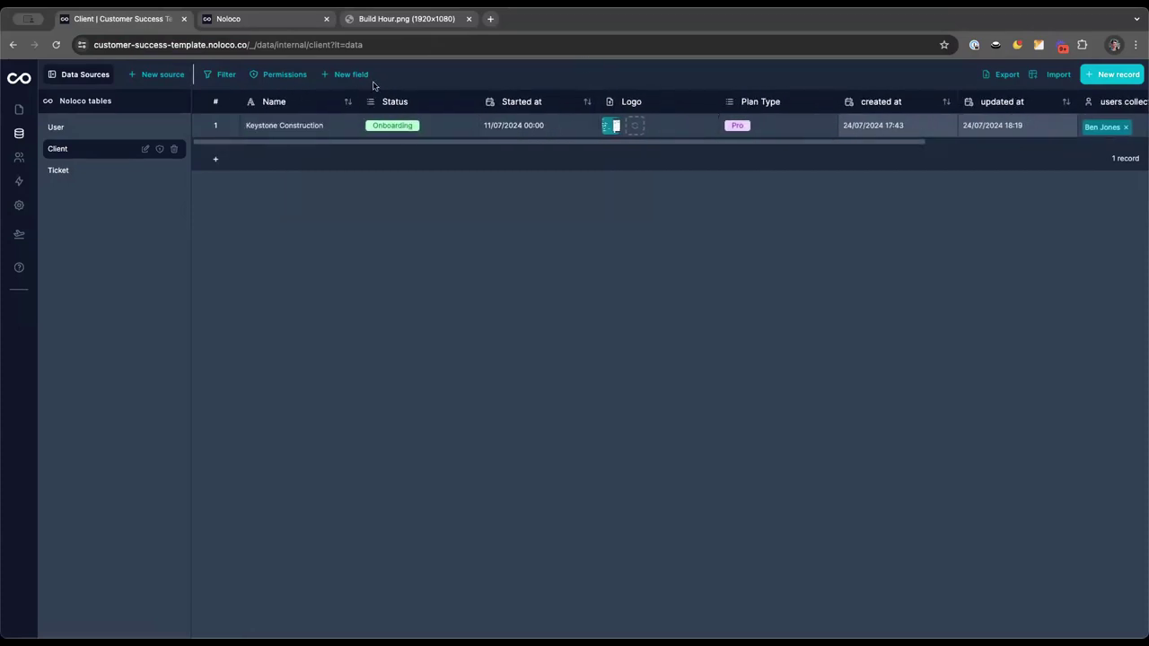
scroll(521, 128, right, 8)
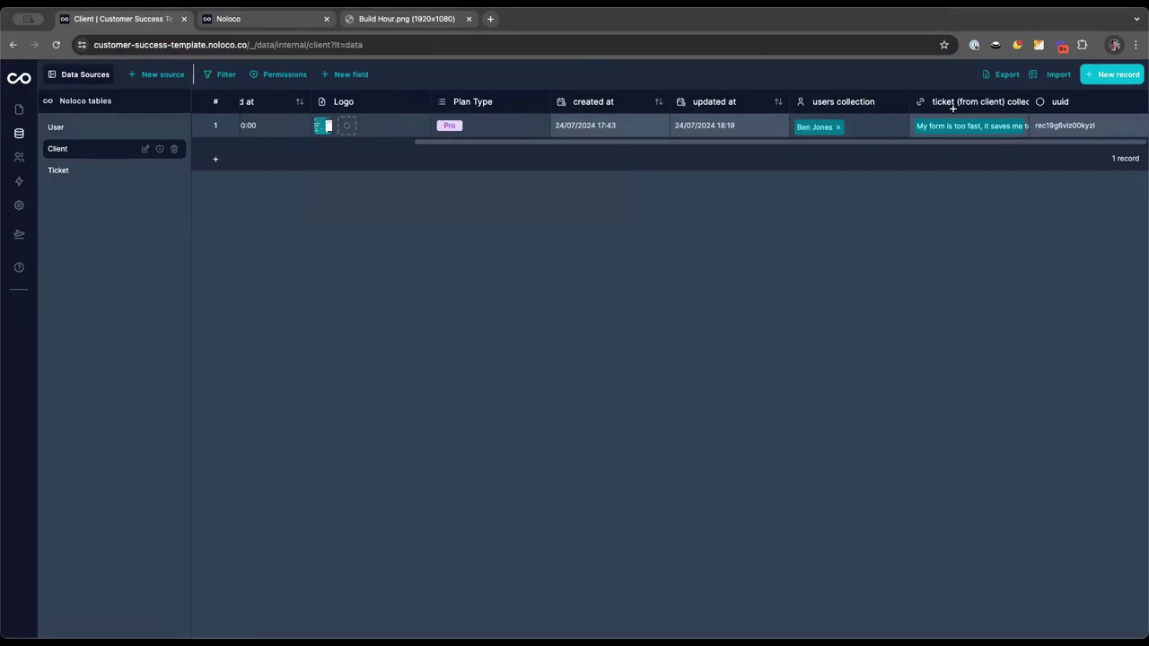
click(345, 75)
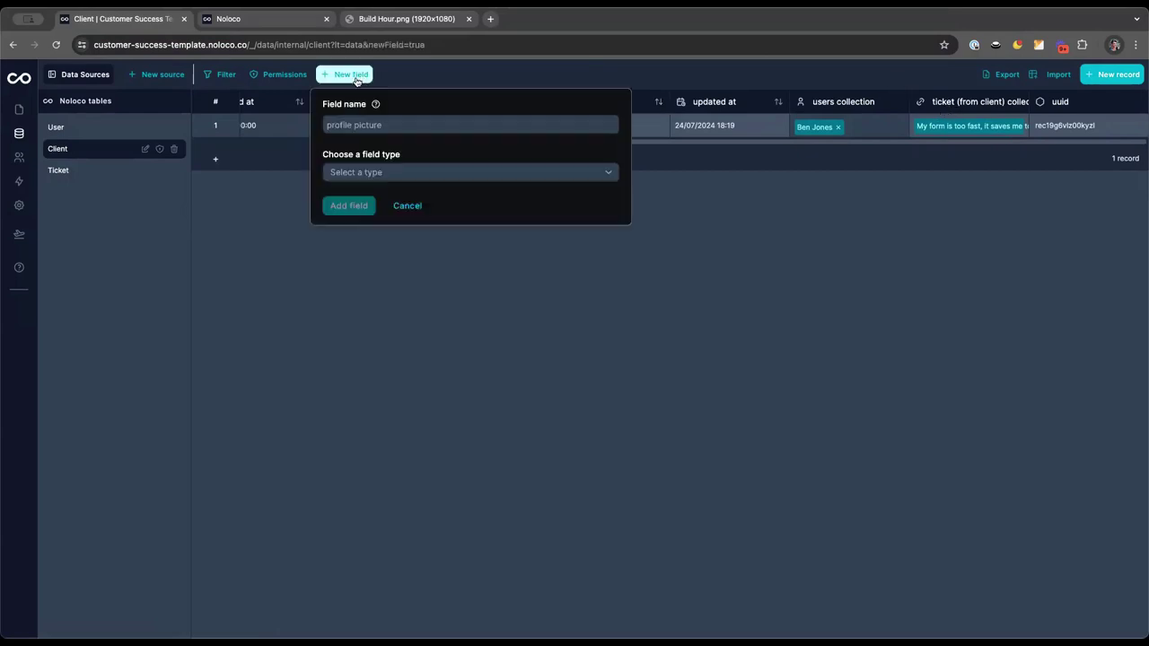
click(355, 126)
text(Number of Tickets)
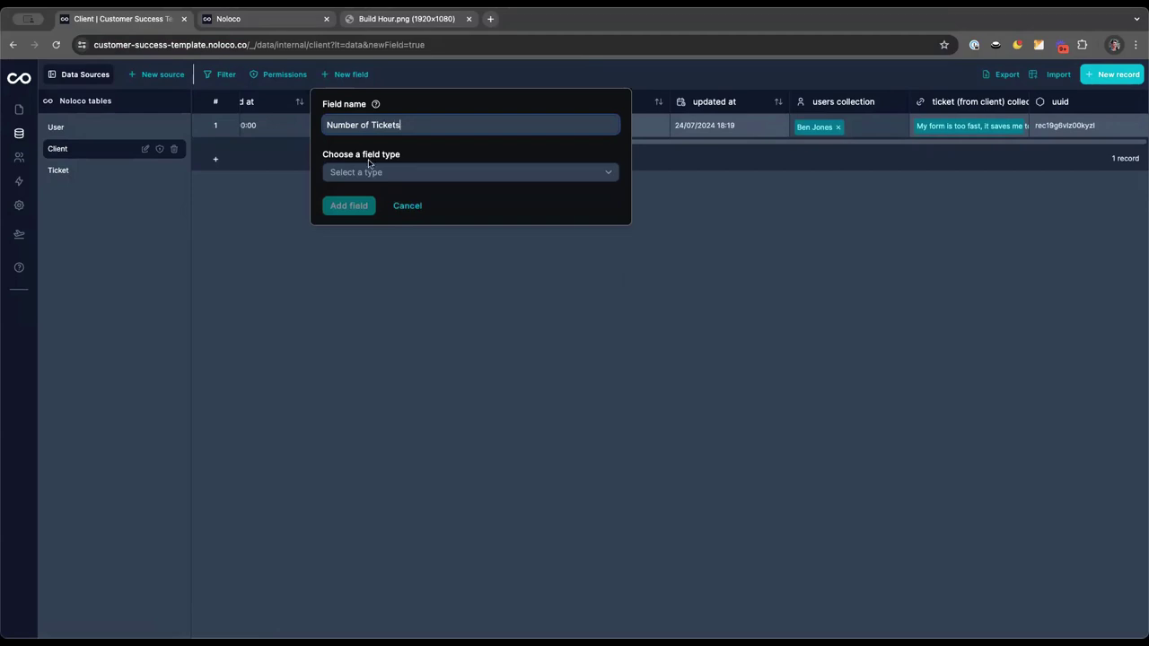
Make it a Rollup of ticket (from client) id with COUNT and add the field
click(370, 171)
scroll(417, 289, down, 5)
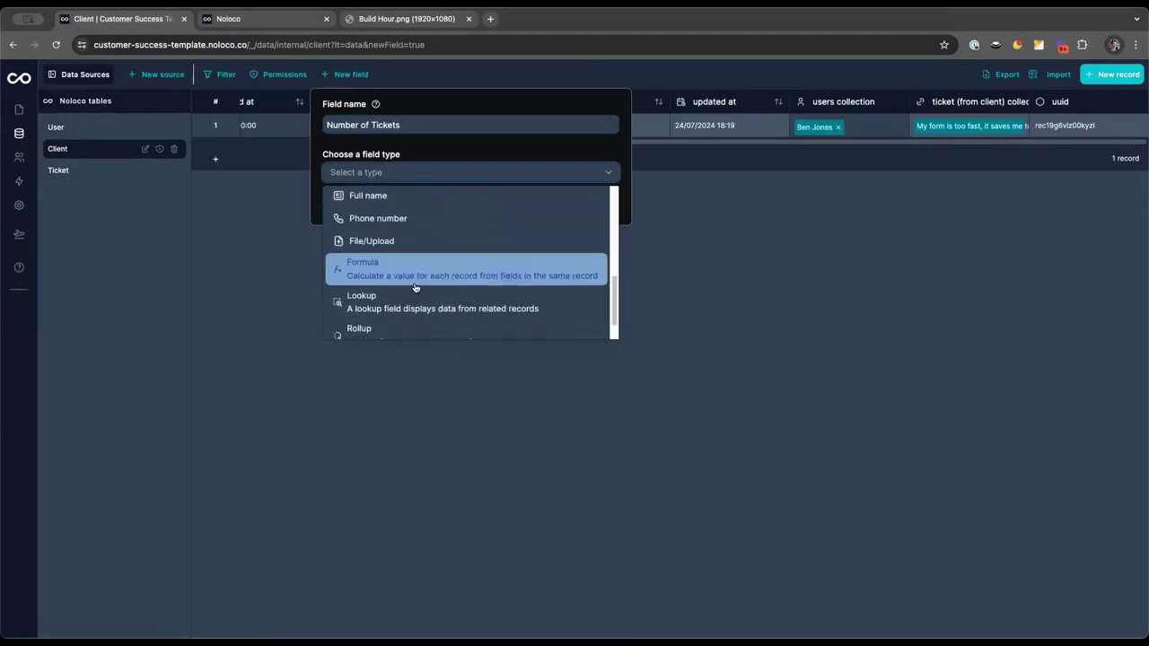
scroll(409, 287, down, 1)
click(395, 313)
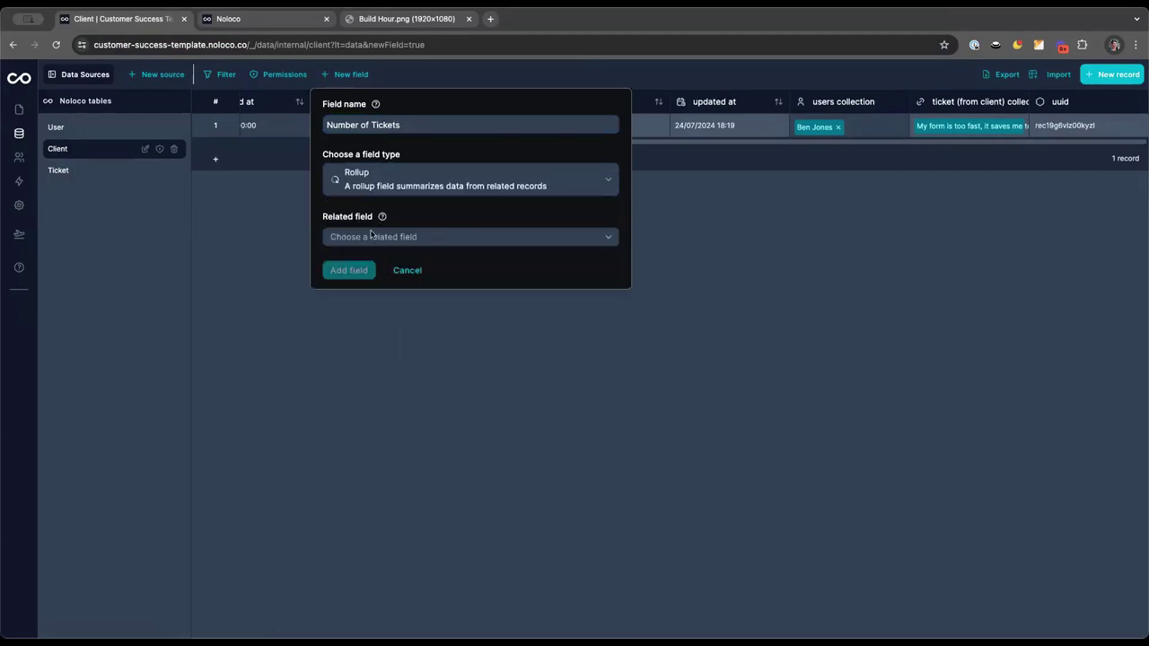
click(371, 236)
click(380, 289)
click(355, 292)
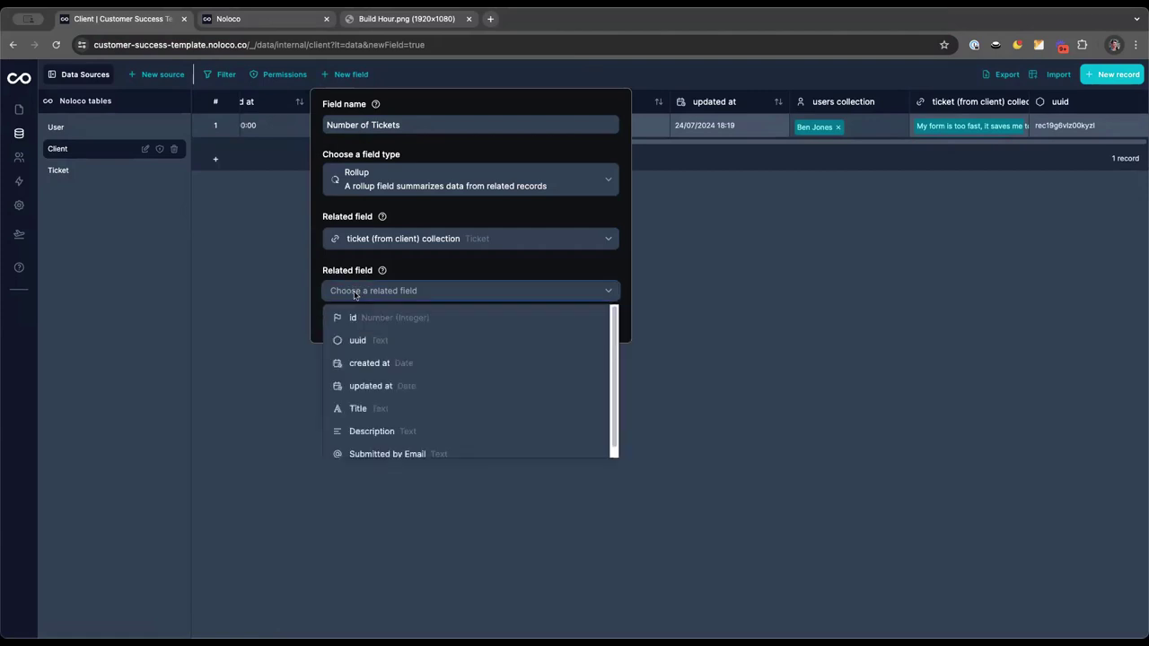
click(369, 325)
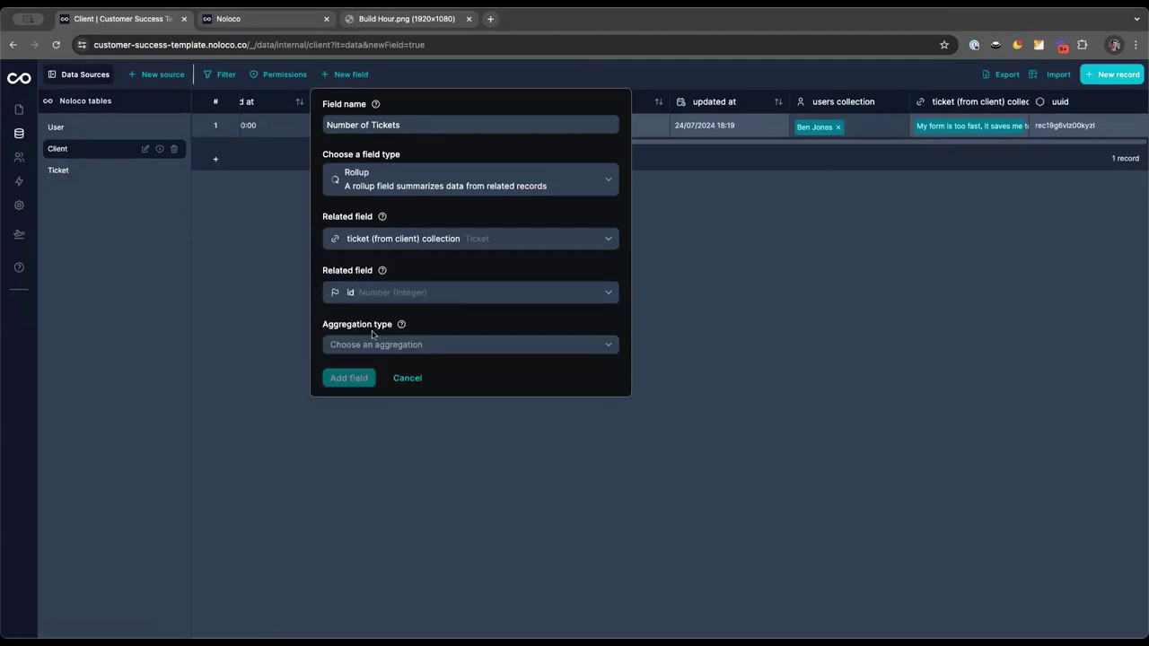
click(359, 352)
click(359, 406)
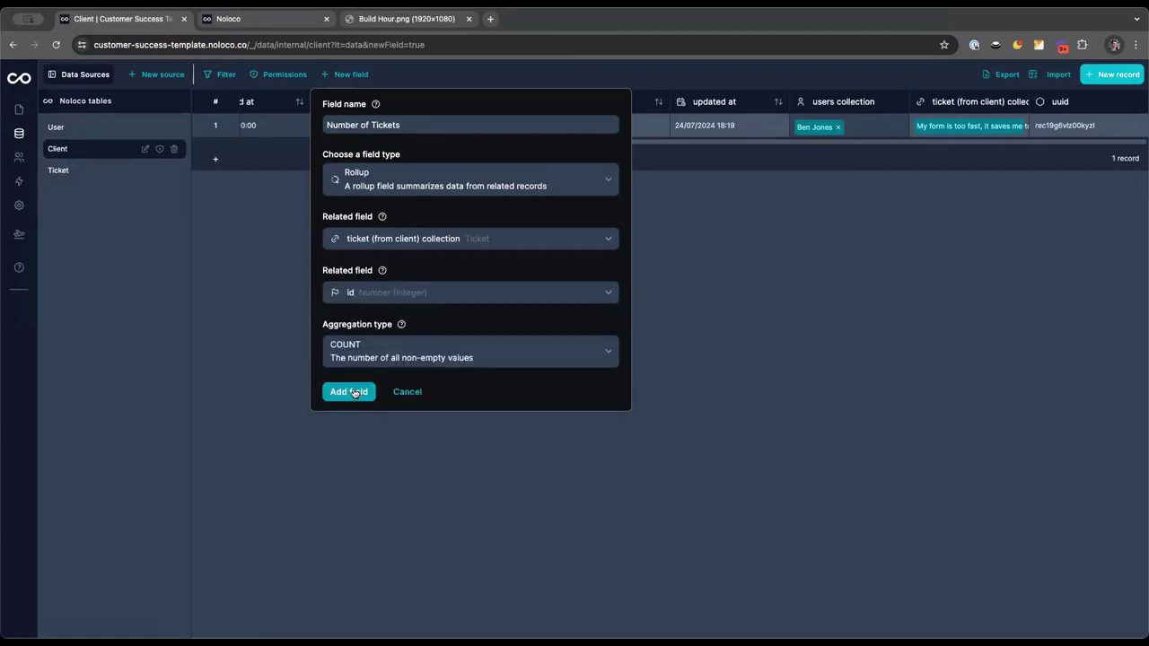
click(356, 393)
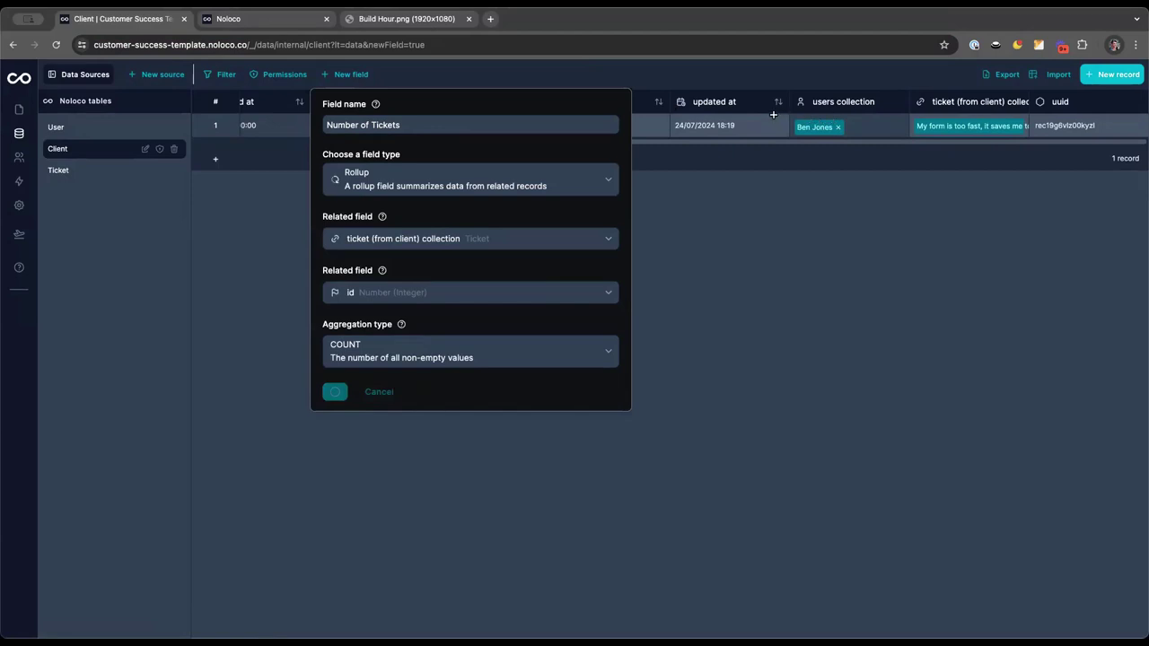
scroll(794, 130, right, 4)
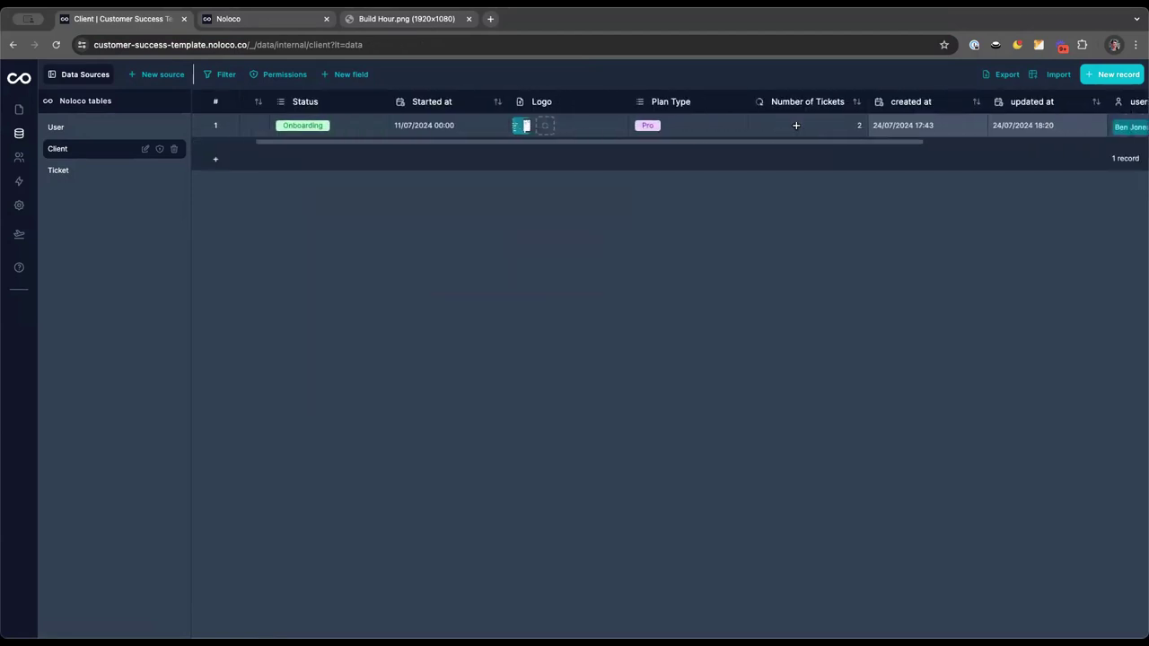
scroll(750, 126, right, 5)
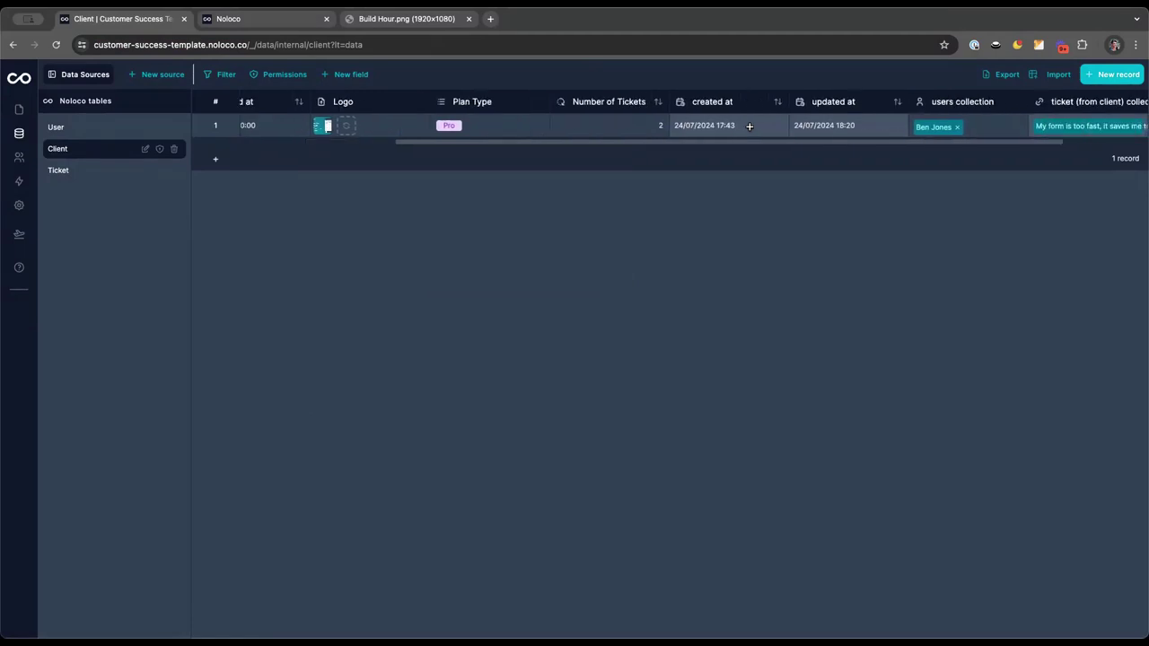
scroll(840, 133, left, 2)
scroll(839, 133, left, 7)
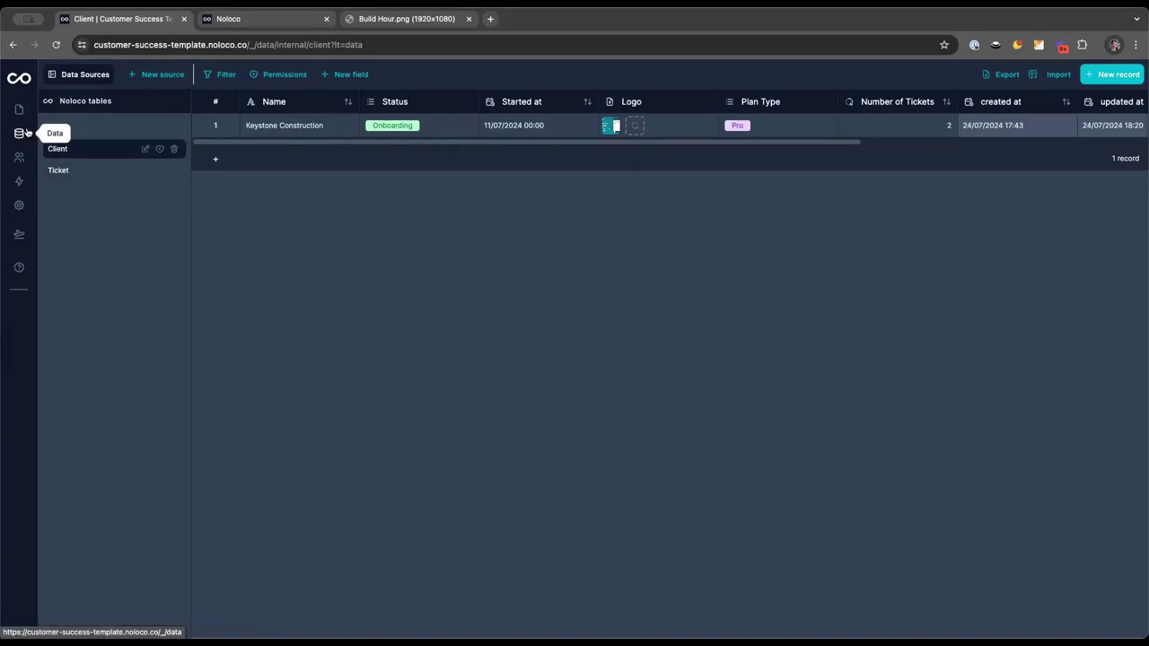
In the User table, start a new field named 'Number of Tickets Assigned'
click(113, 127)
click(345, 75)
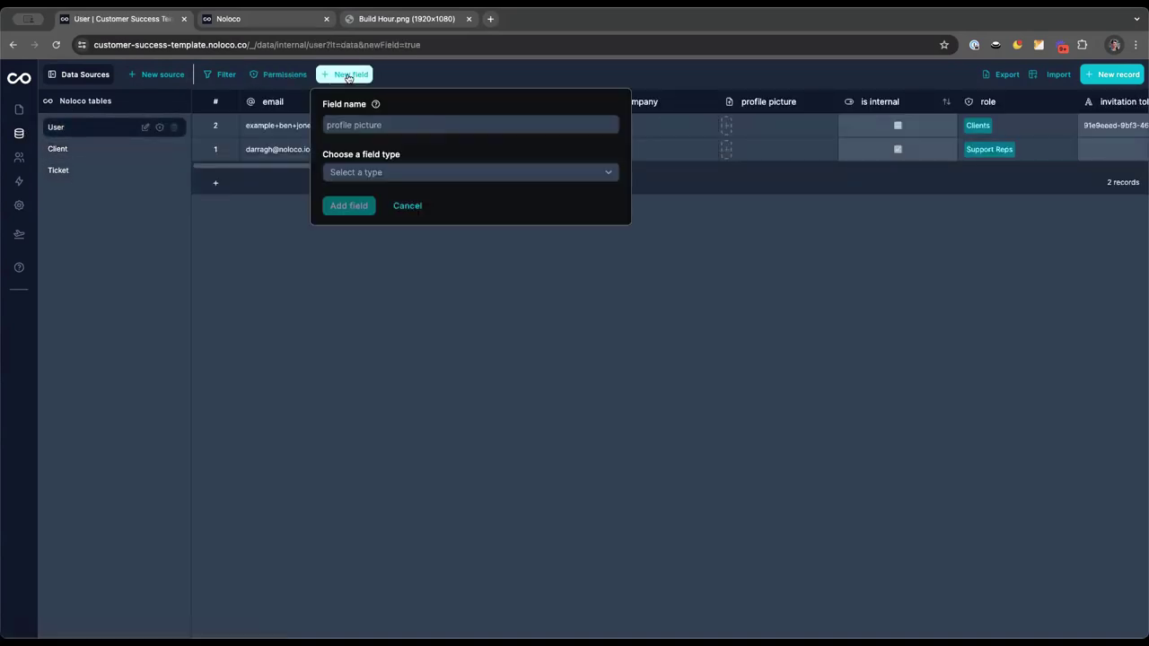
click(354, 125)
text(Number)
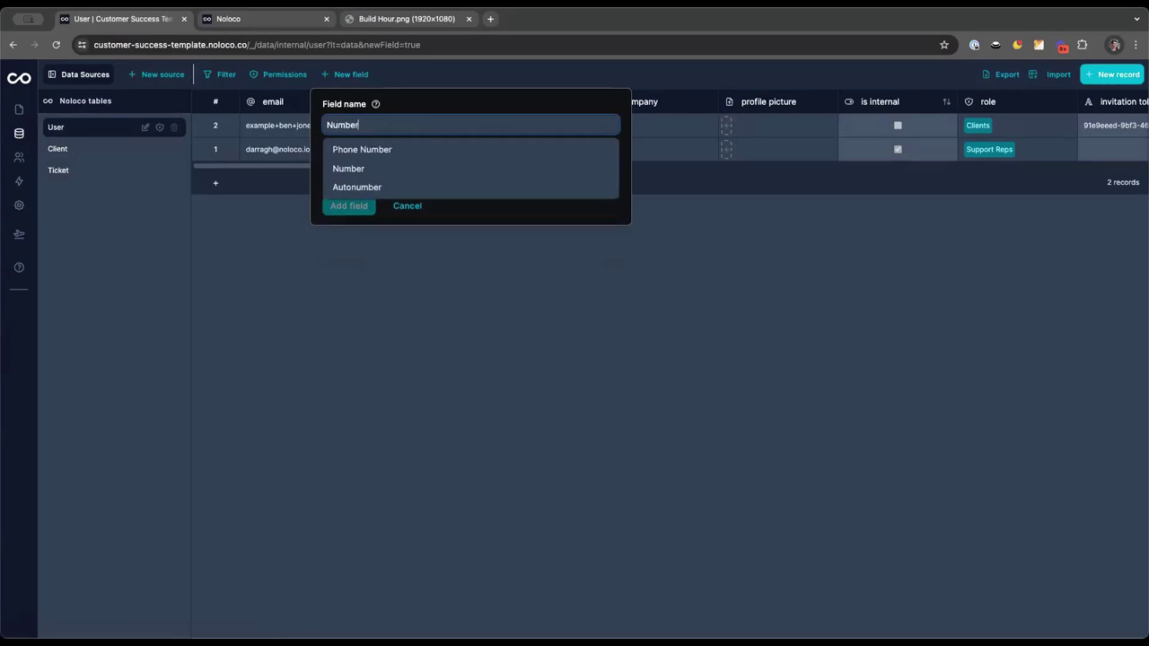
text( of Tickets Assigned)
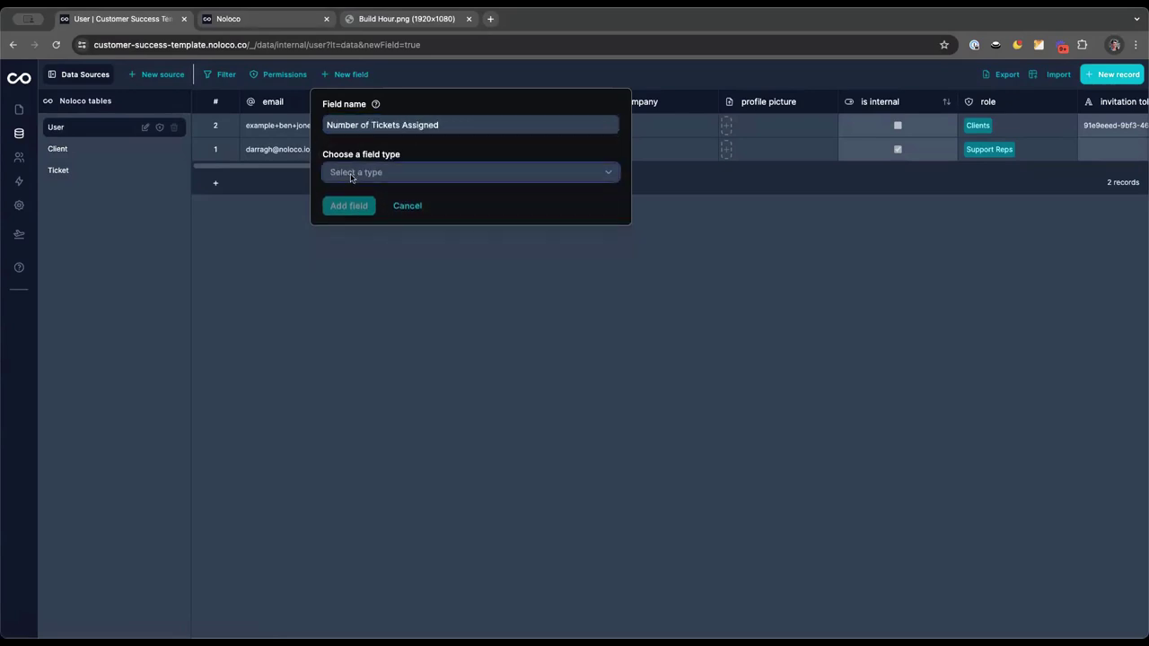
Make it a Rollup of assigned tickets' id with COUNT and add the field
click(351, 177)
scroll(368, 260, down, 5)
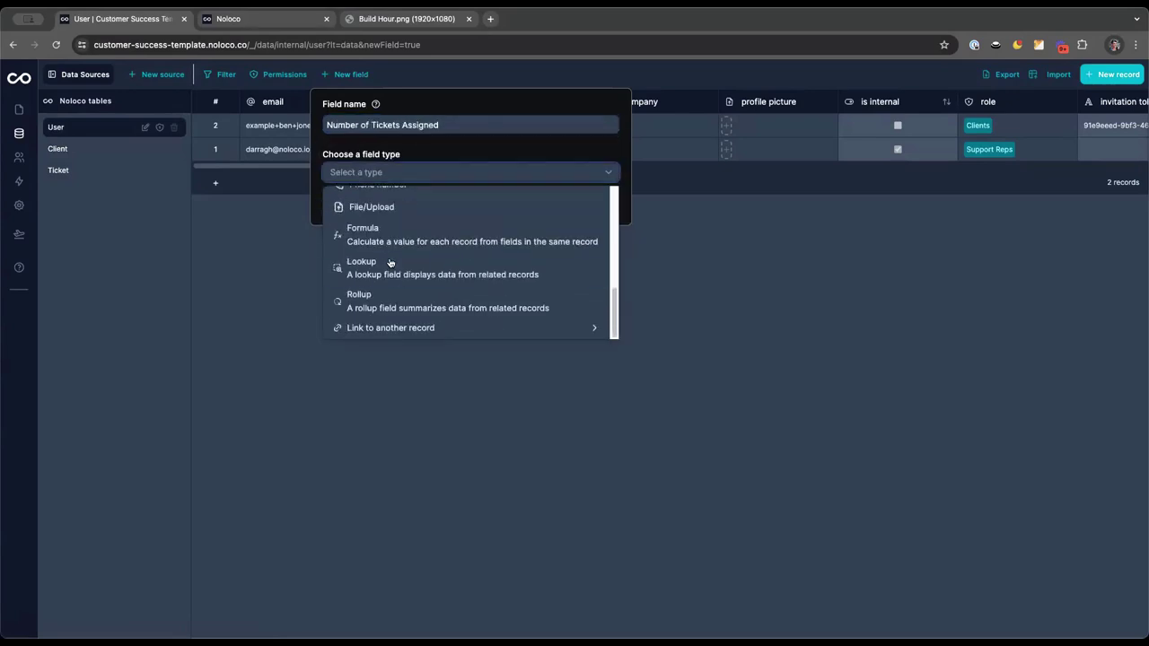
click(370, 301)
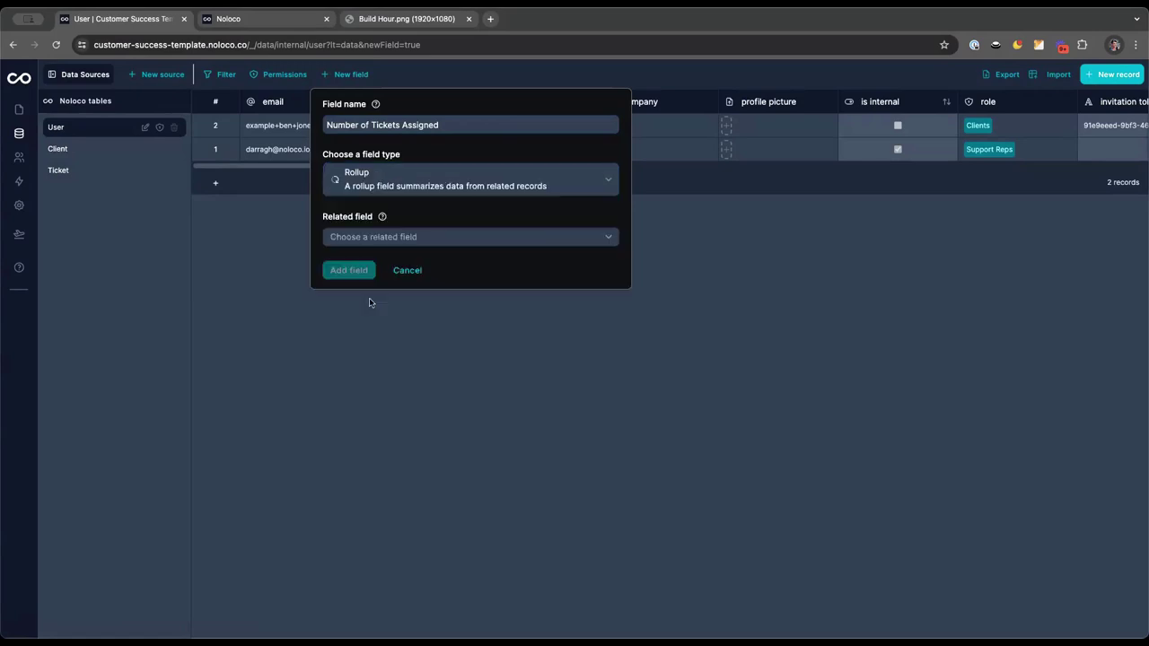
click(368, 237)
click(366, 264)
click(354, 292)
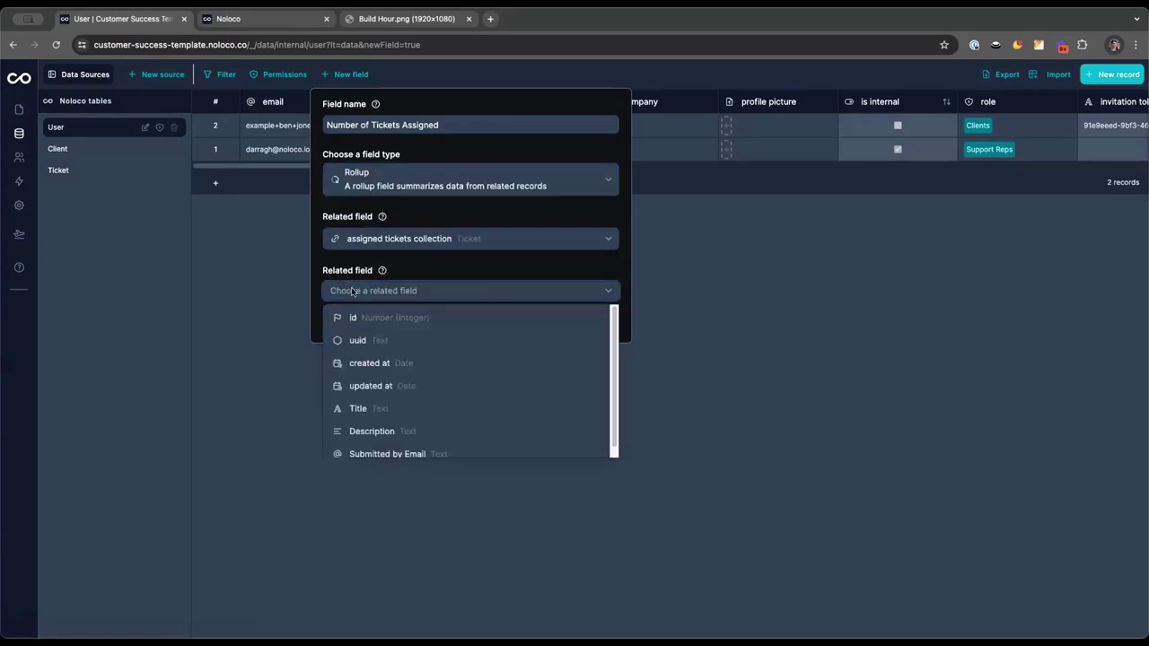
click(356, 318)
click(344, 346)
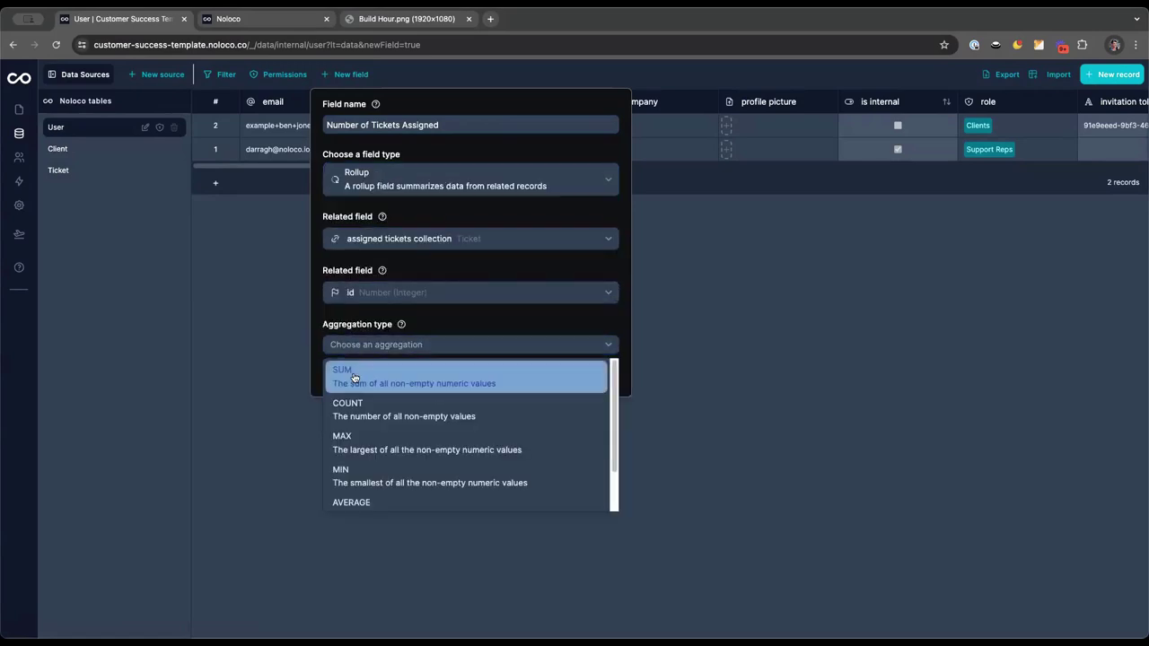
click(352, 386)
click(354, 357)
click(350, 422)
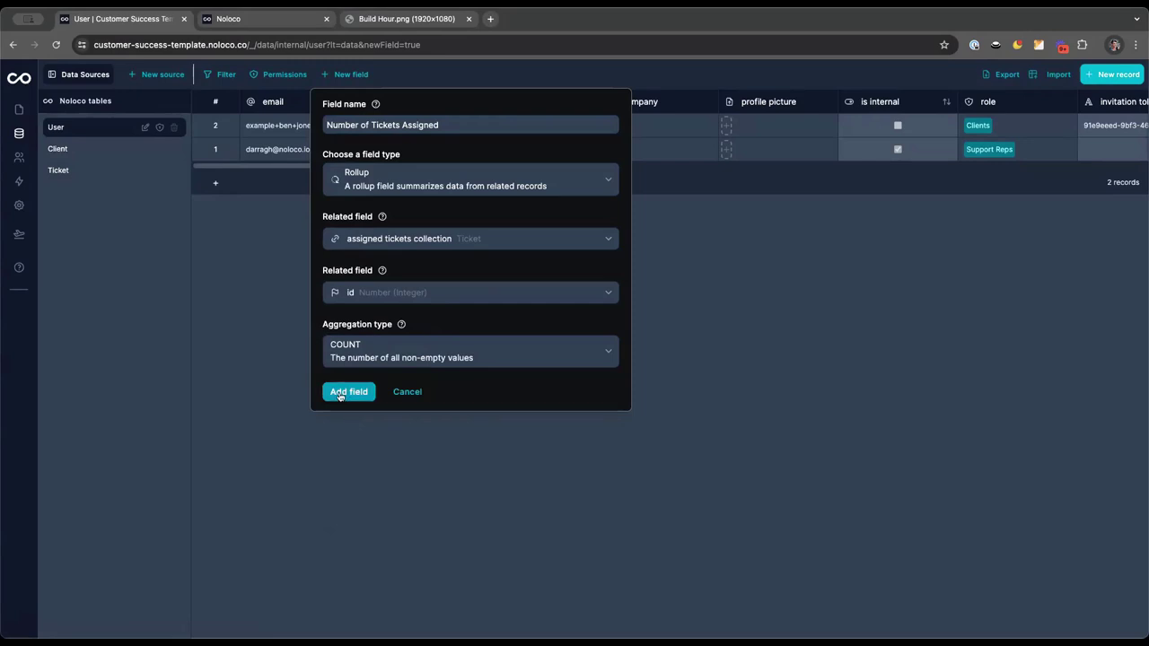
click(341, 395)
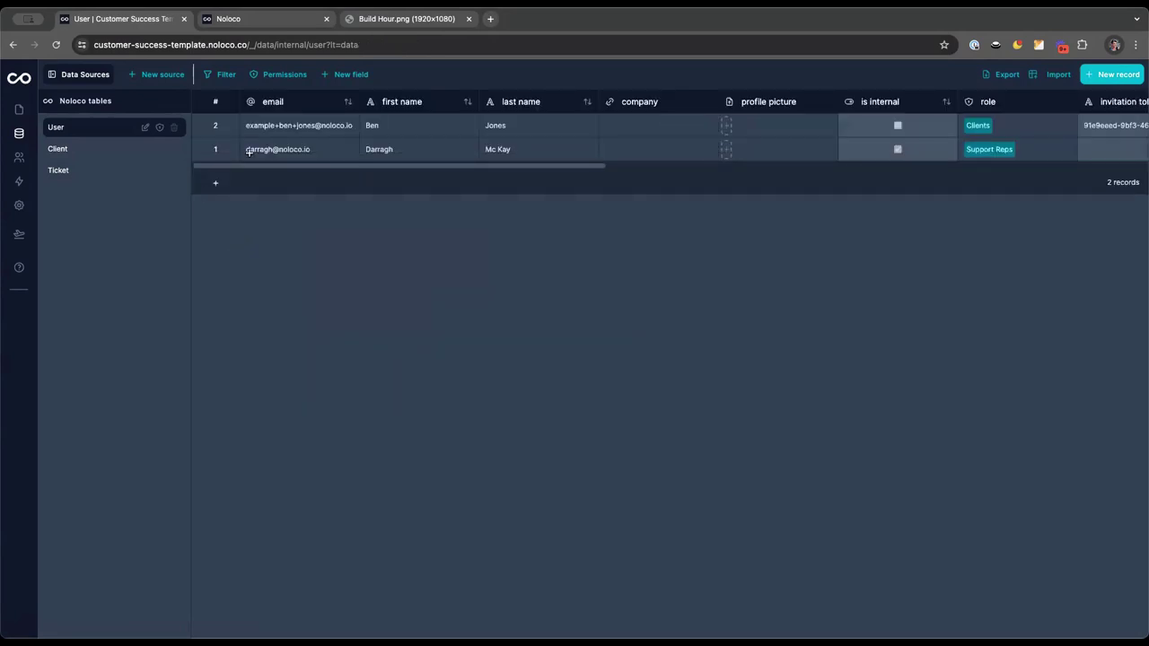
click(19, 108)
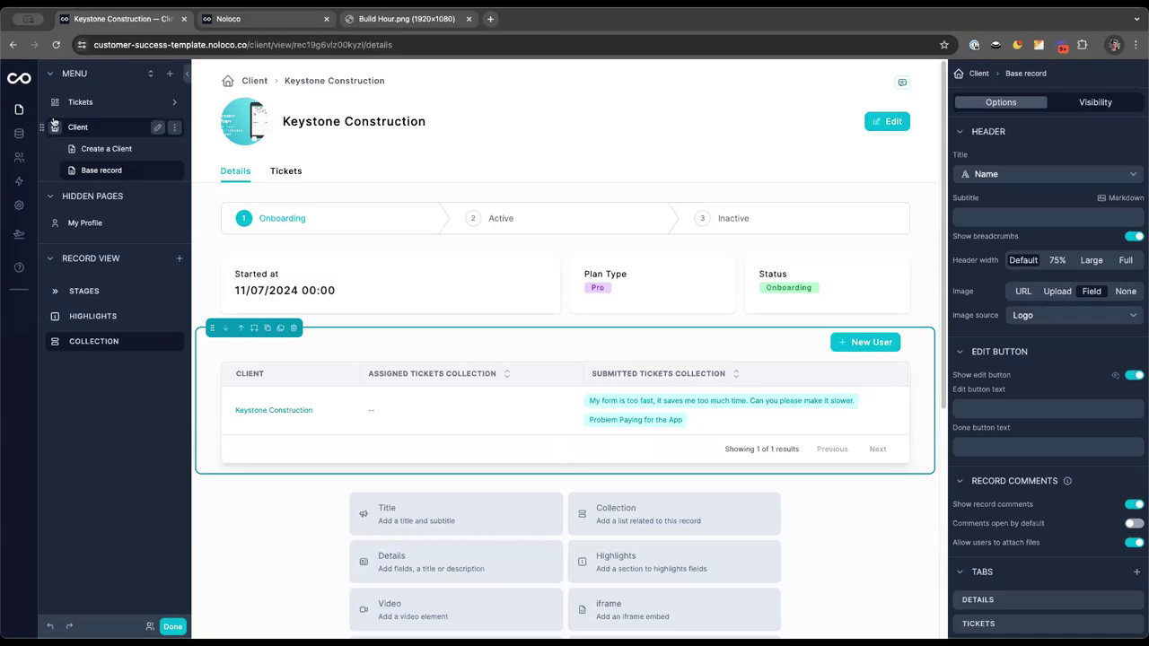
click(79, 103)
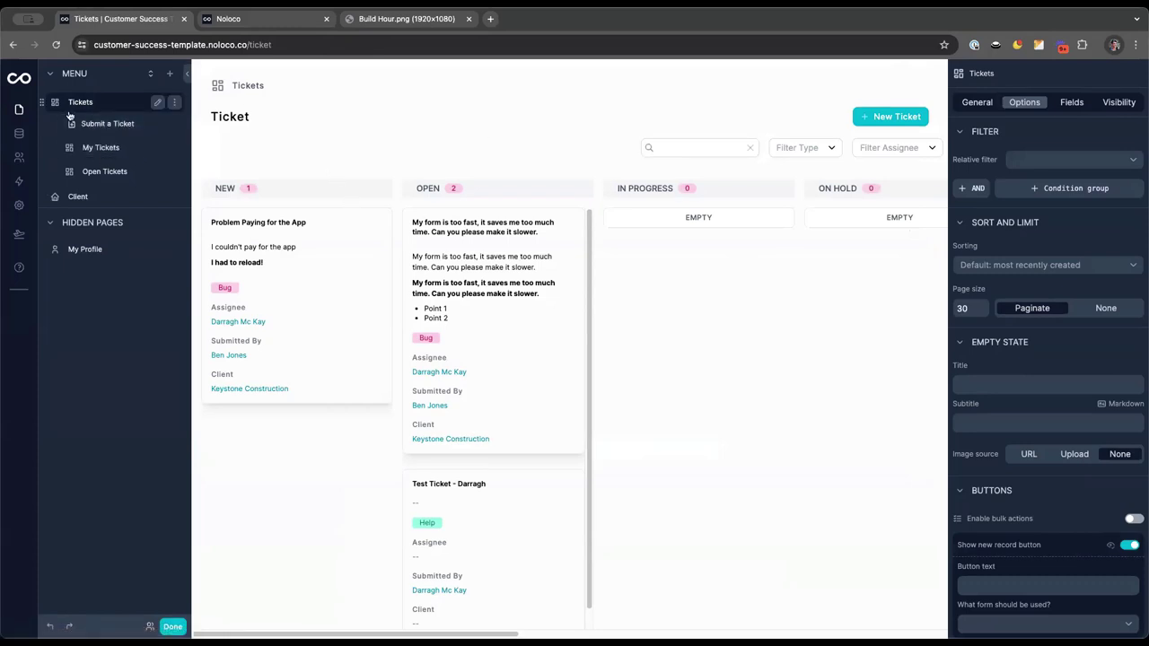
click(19, 157)
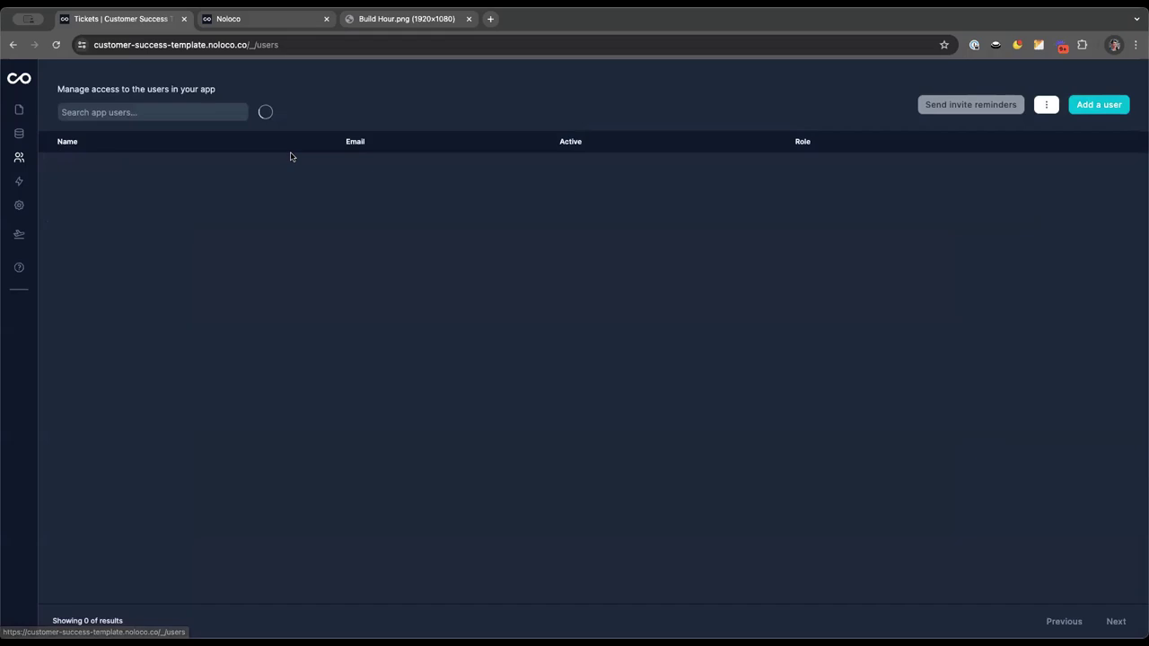
click(19, 133)
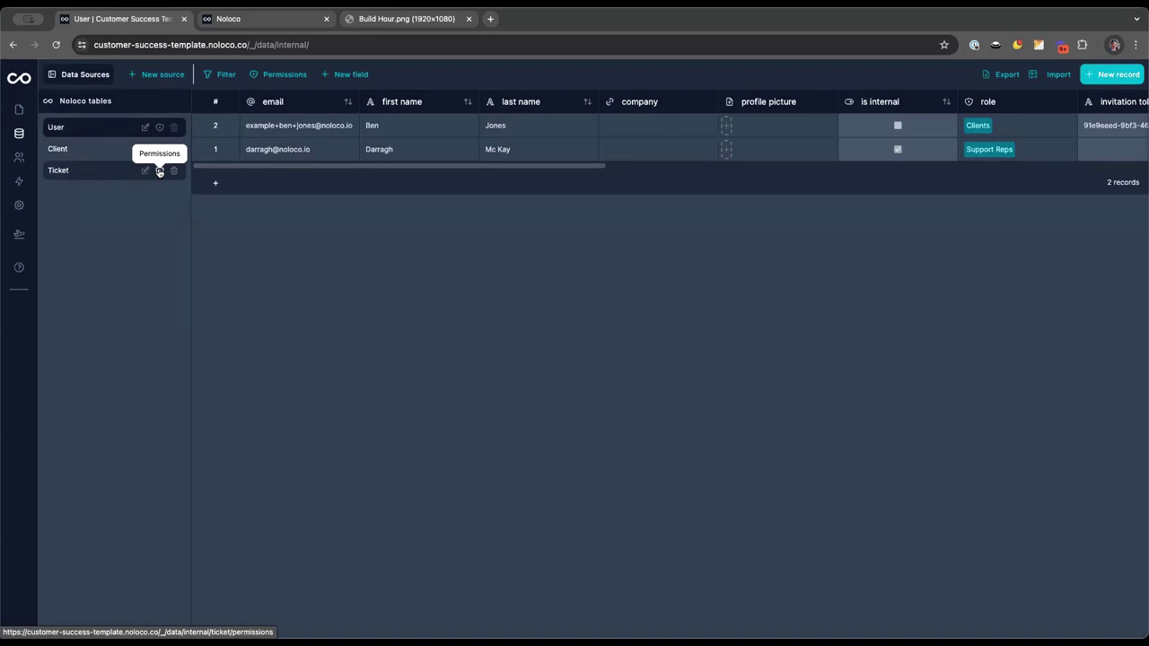
Enable permissions on the Ticket table
click(159, 171)
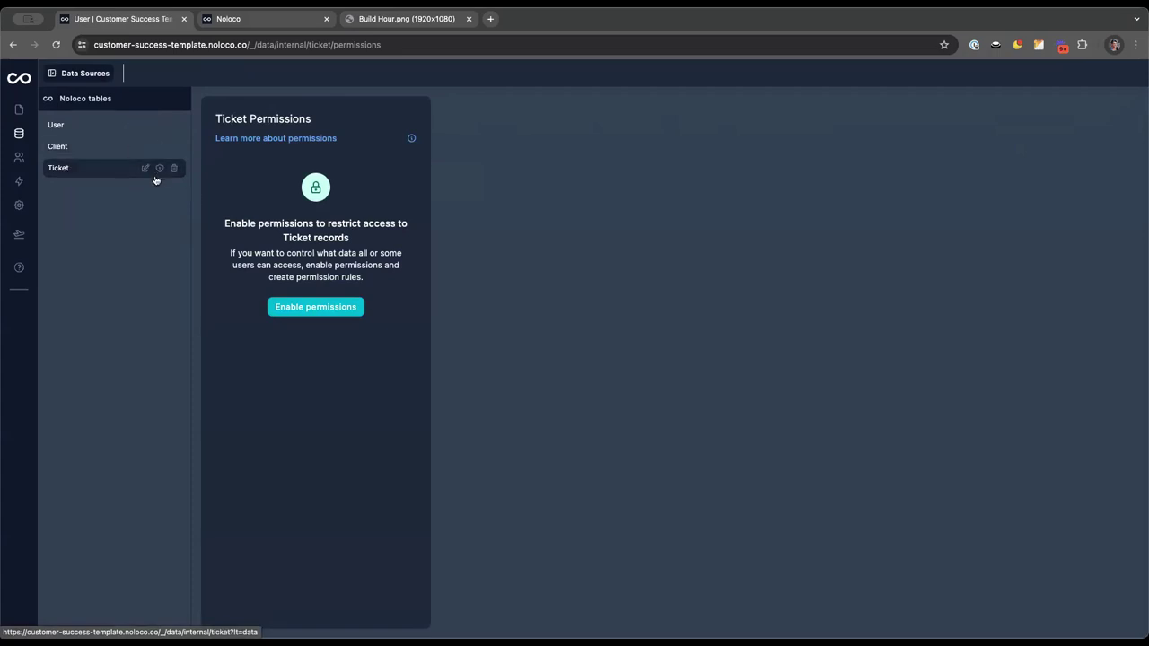
click(108, 169)
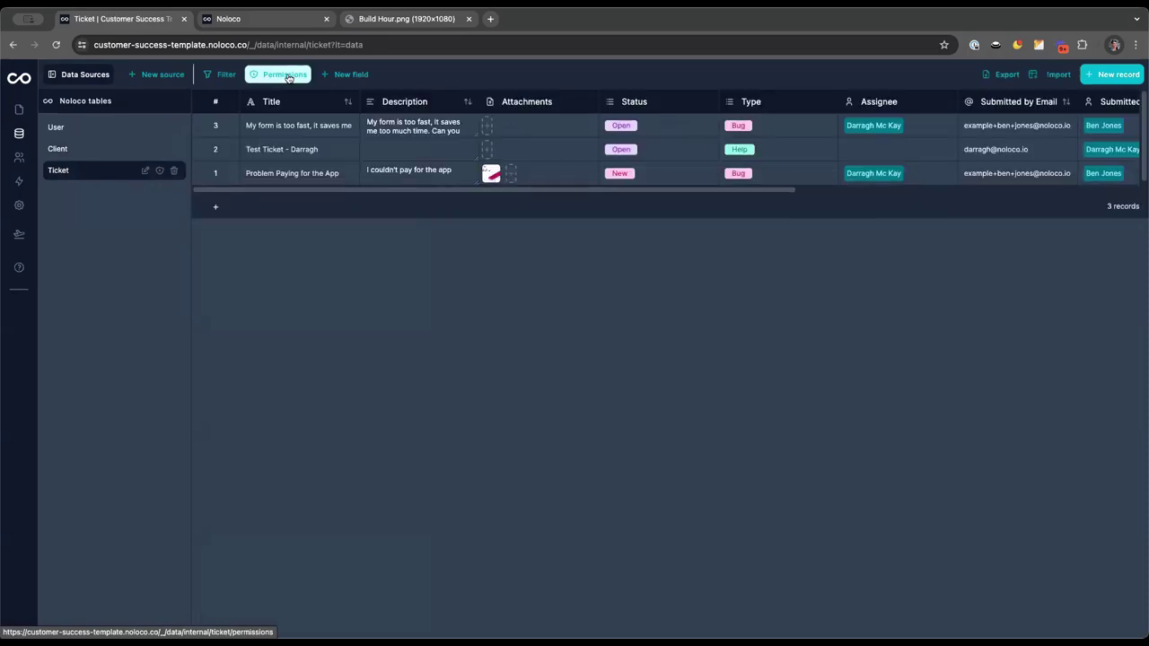
click(288, 78)
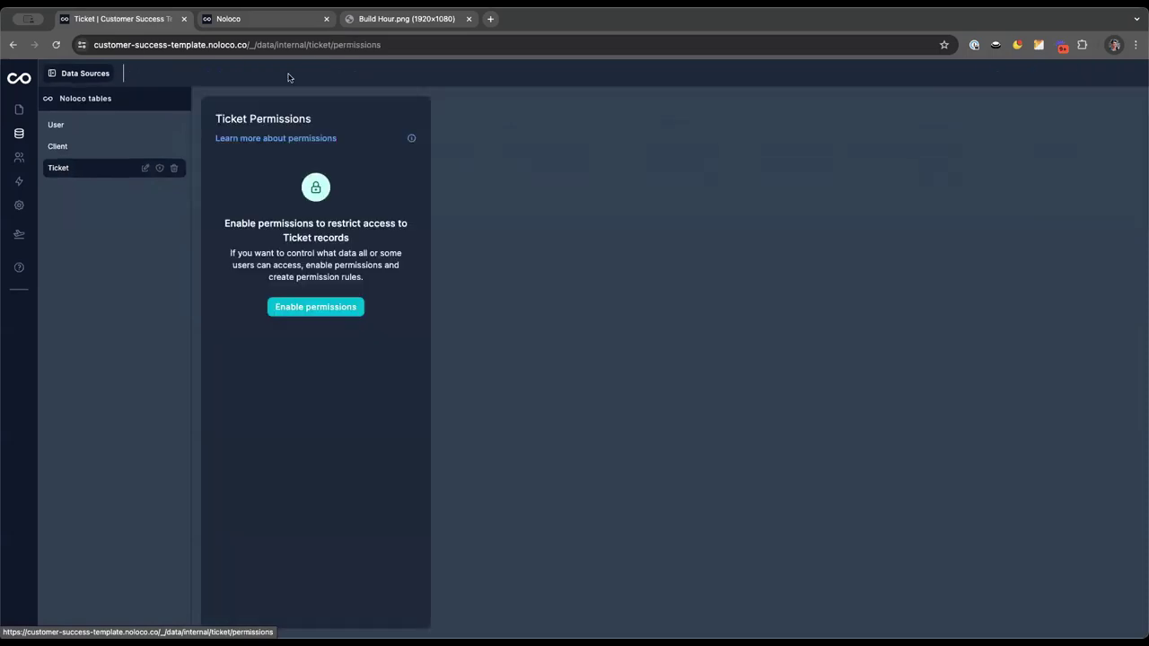
click(306, 311)
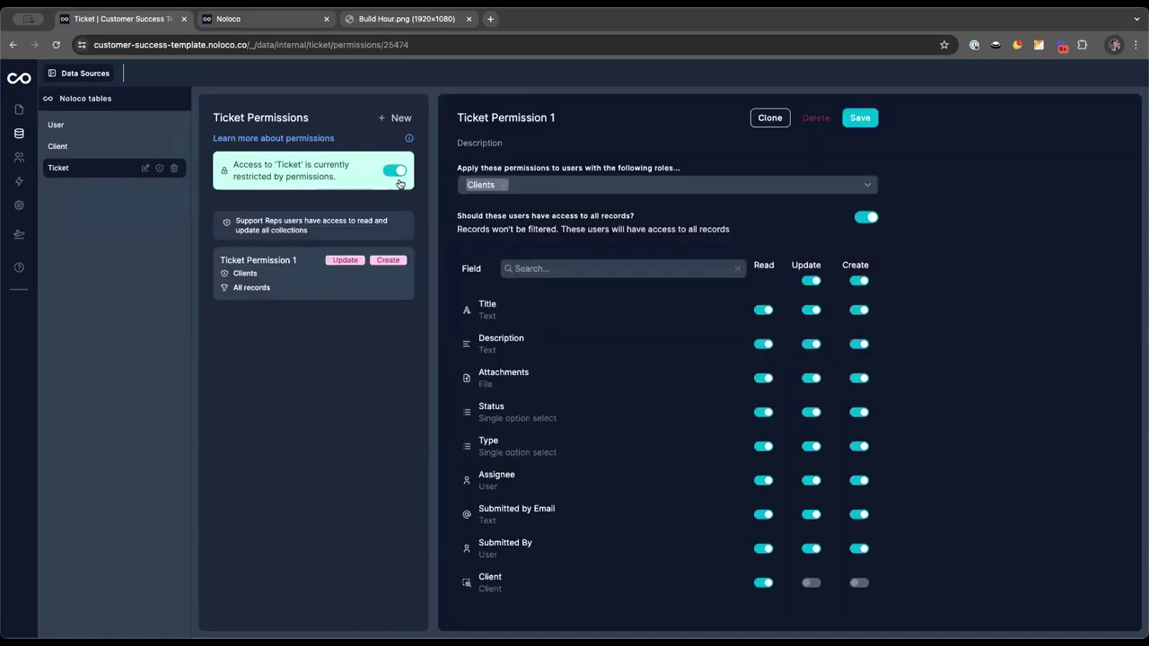
Rename the rule to 'Client Ticket Permissions' and turn off Clients' access to all records
triple_click(512, 116)
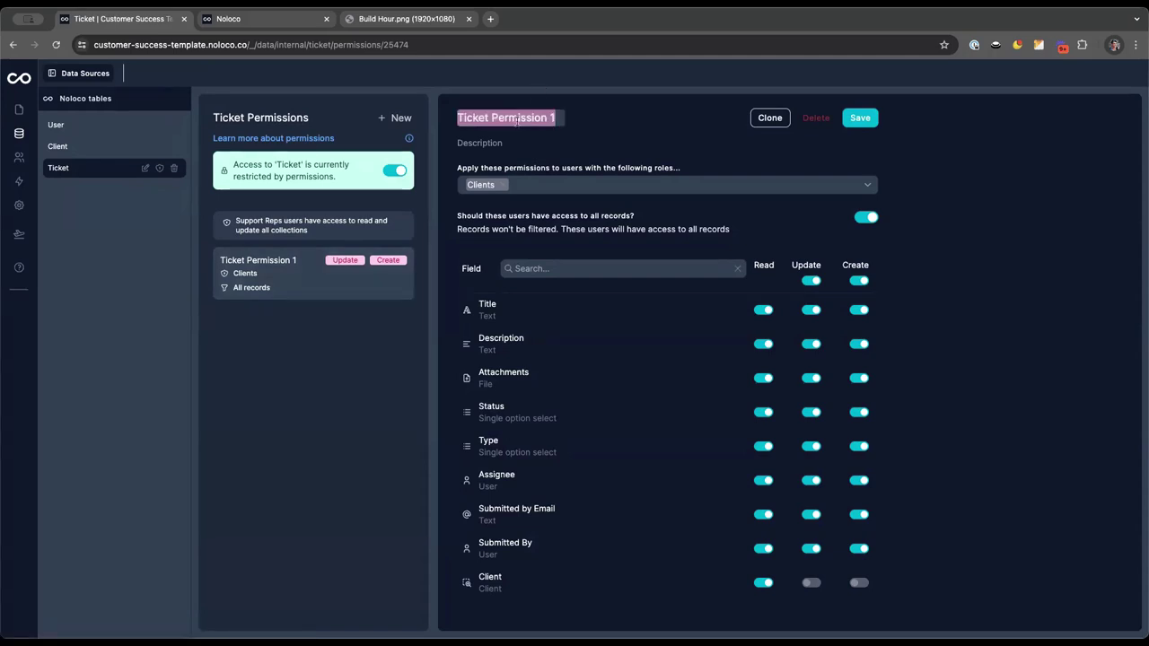
text(Clie)
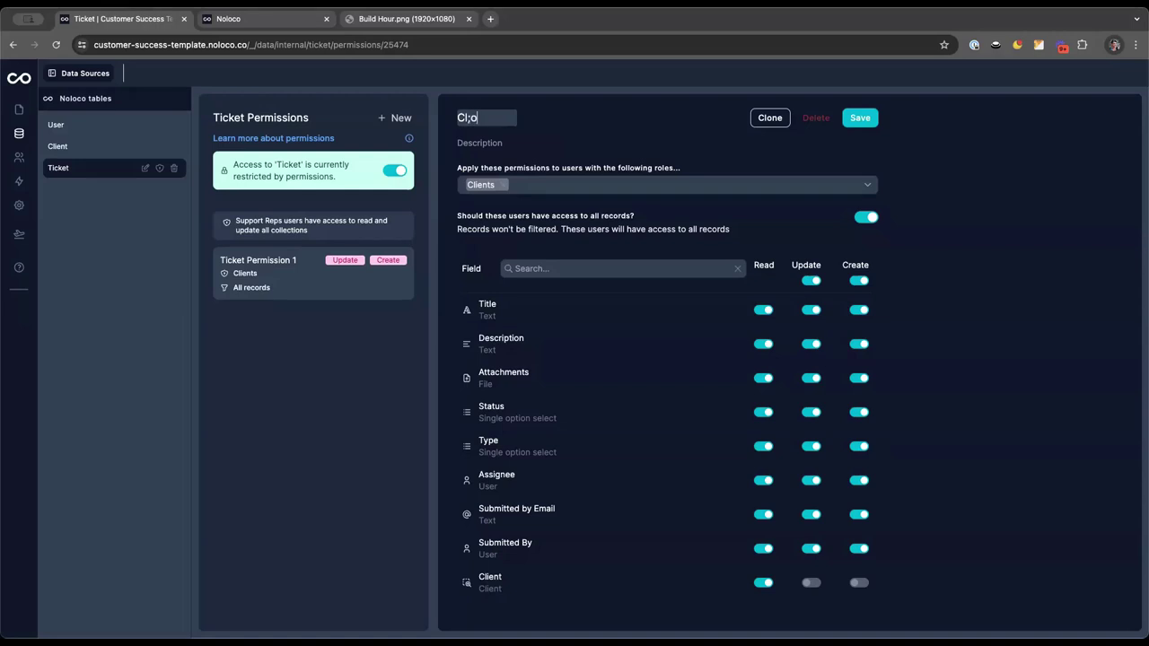
text(nt Ticket Permissions)
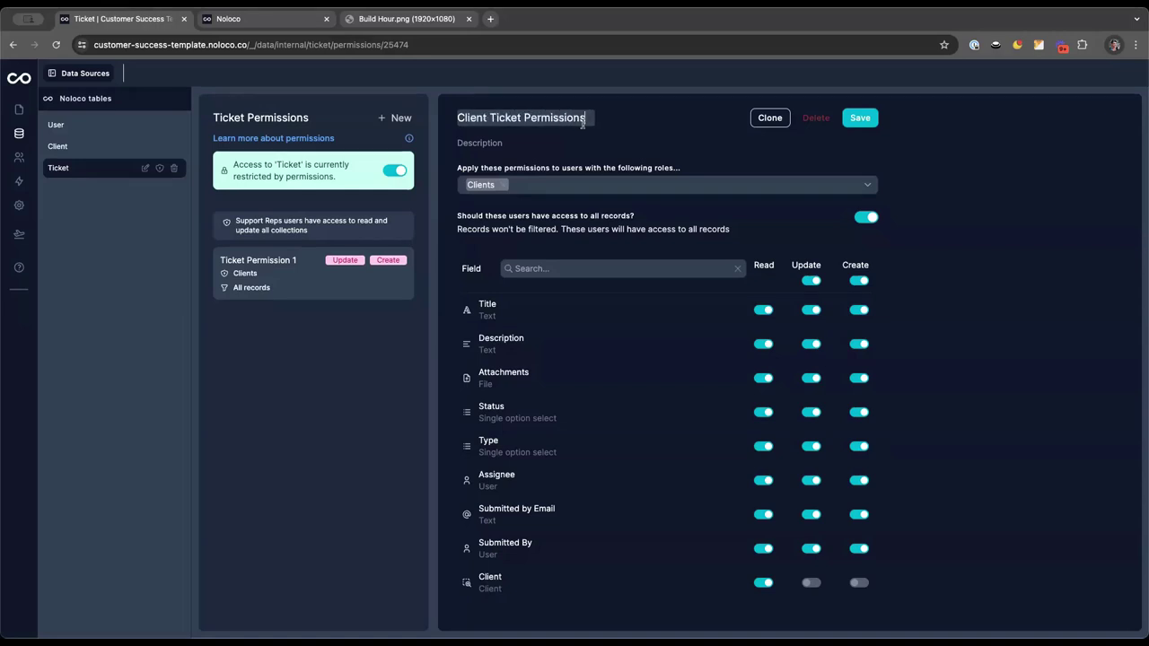
click(631, 134)
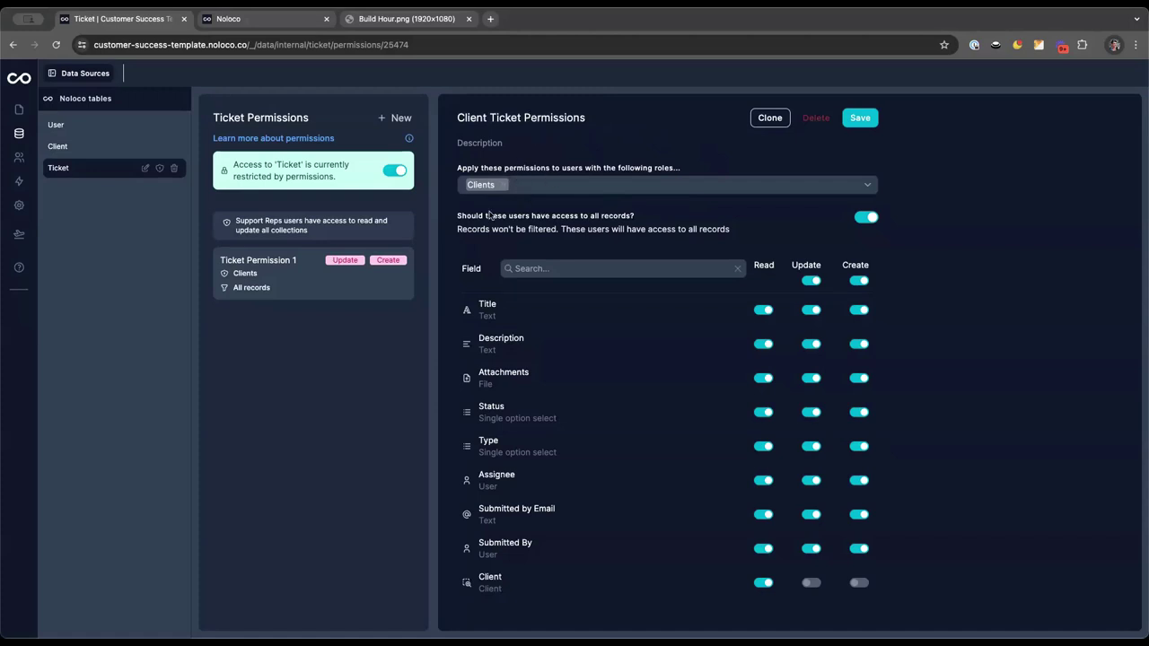
drag(456, 217, 761, 221)
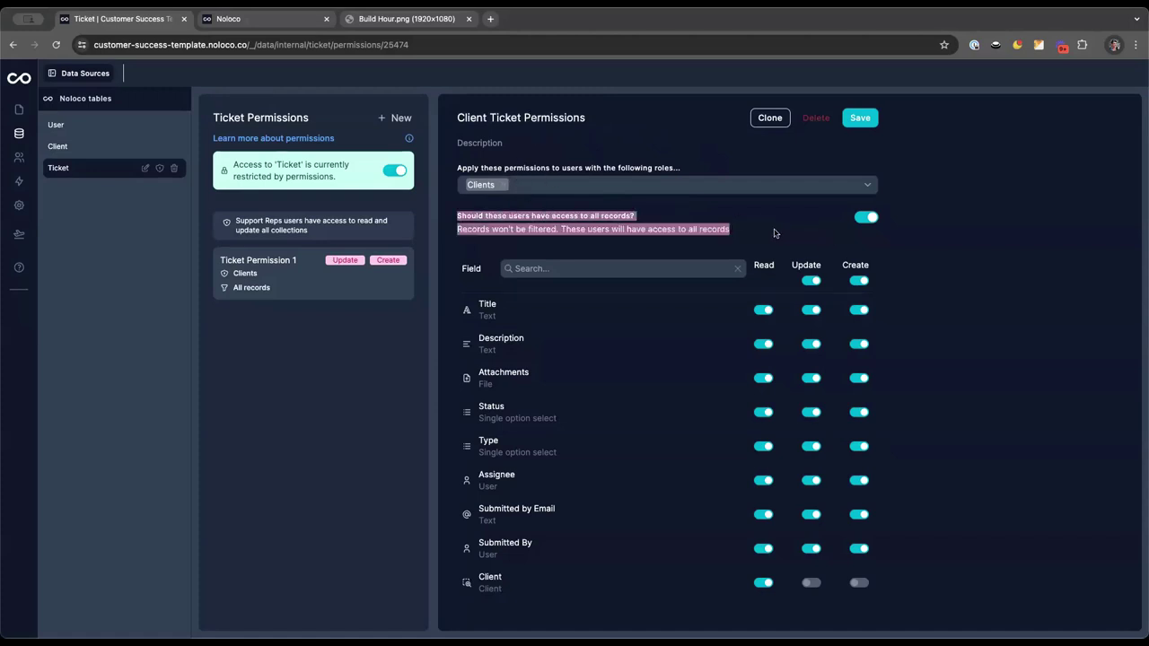
click(775, 233)
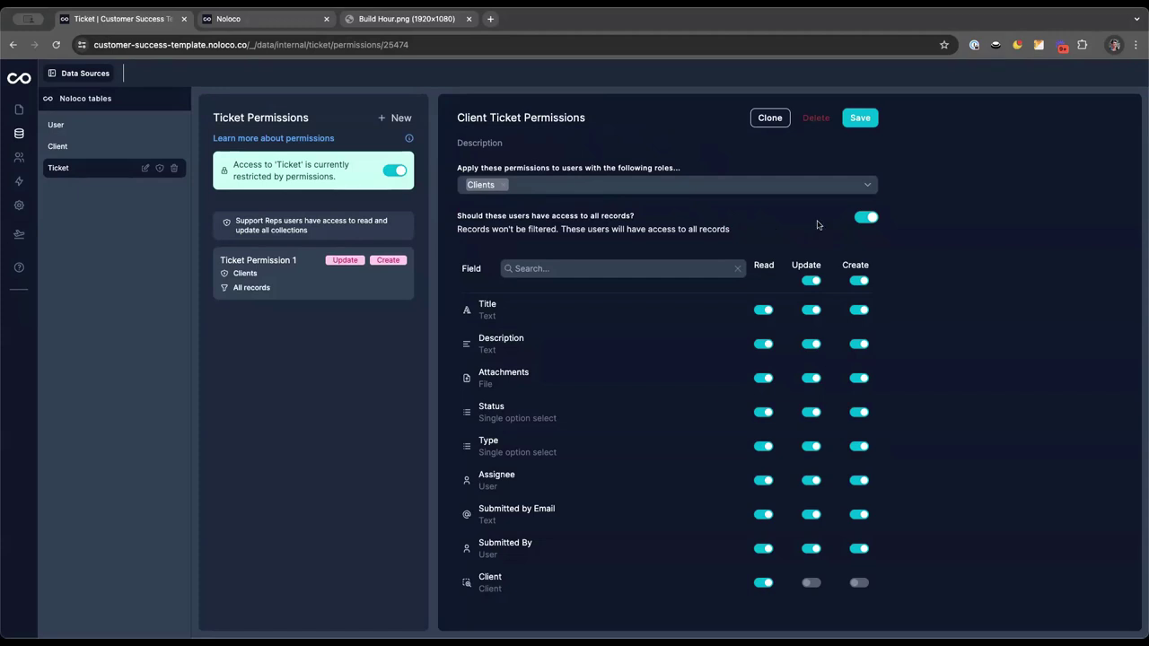
click(863, 217)
Add a condition so Submitted By 'Is one of' the Logged in User
click(505, 255)
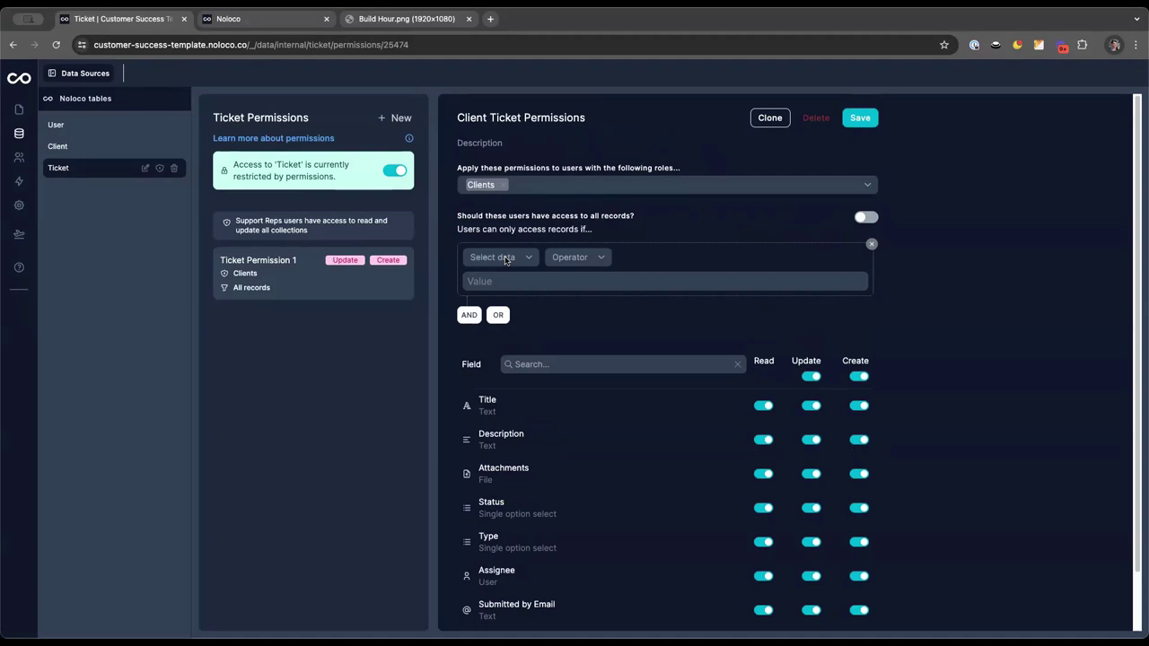
click(506, 259)
mouse_move(495, 326)
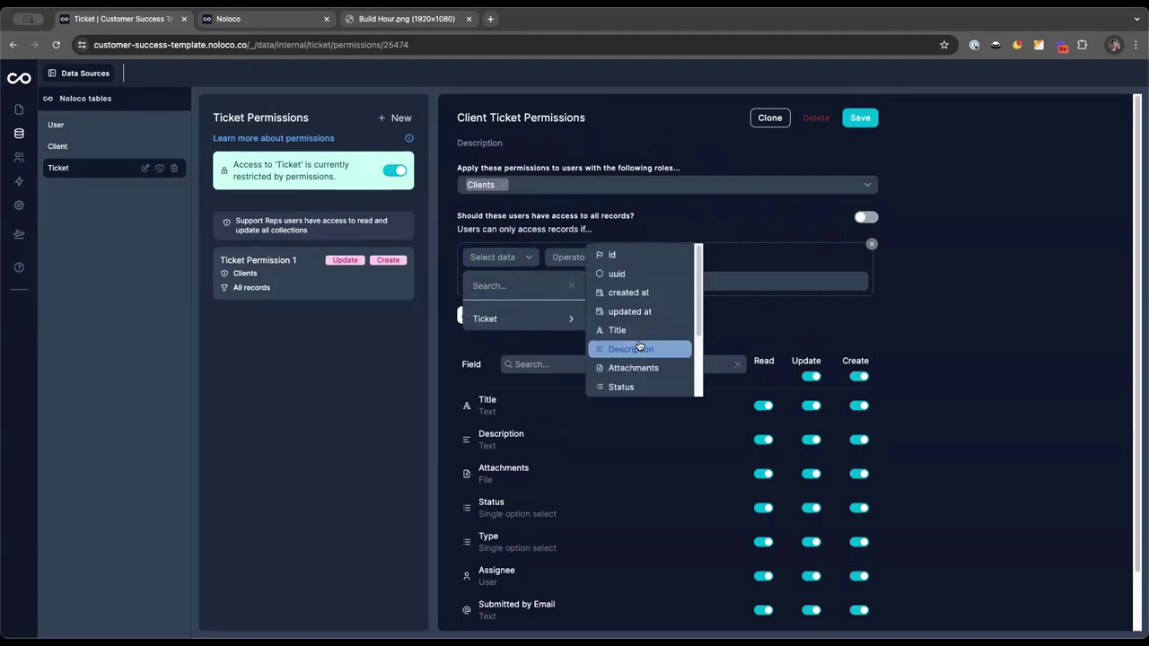
scroll(639, 347, down, 3)
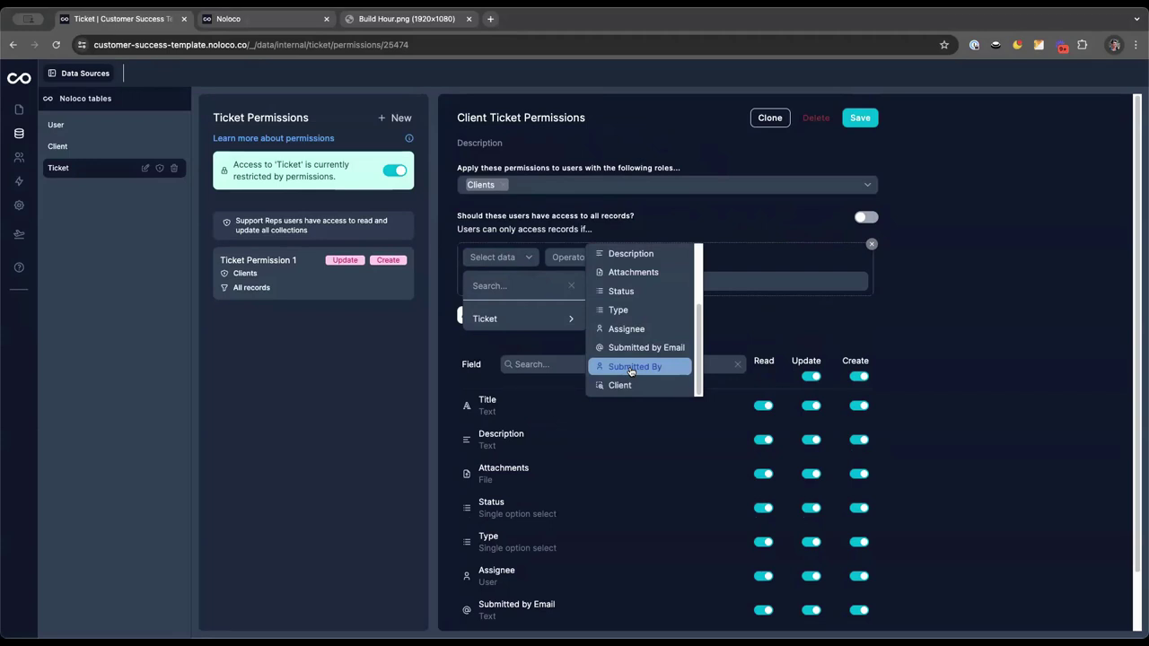
click(632, 368)
click(614, 260)
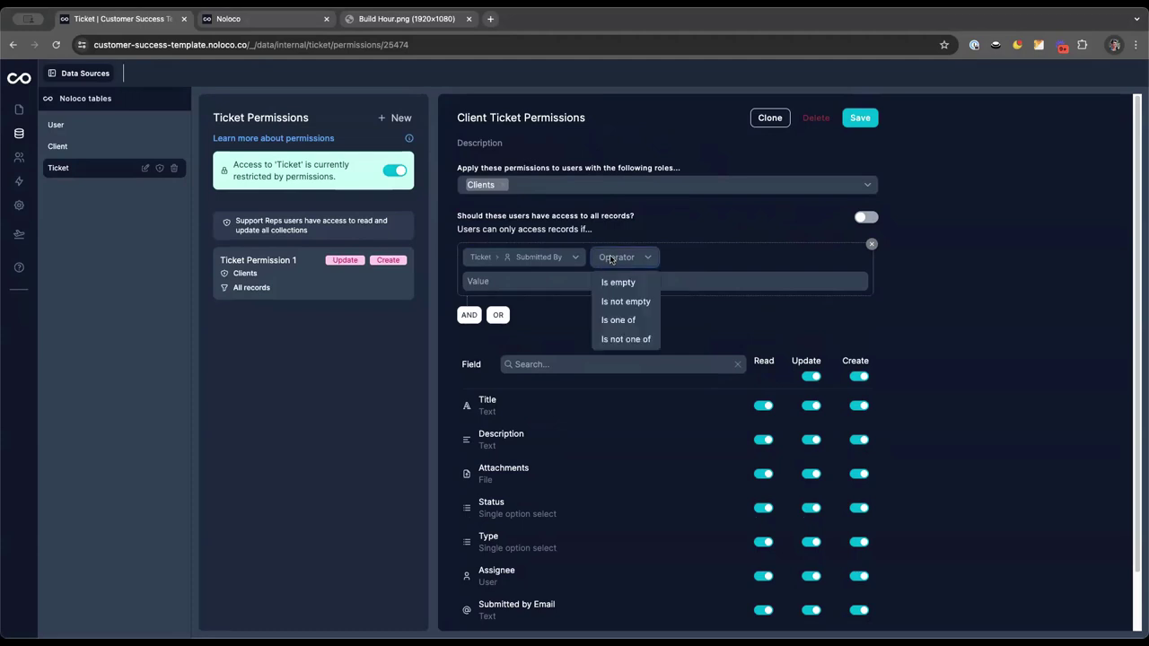
click(617, 320)
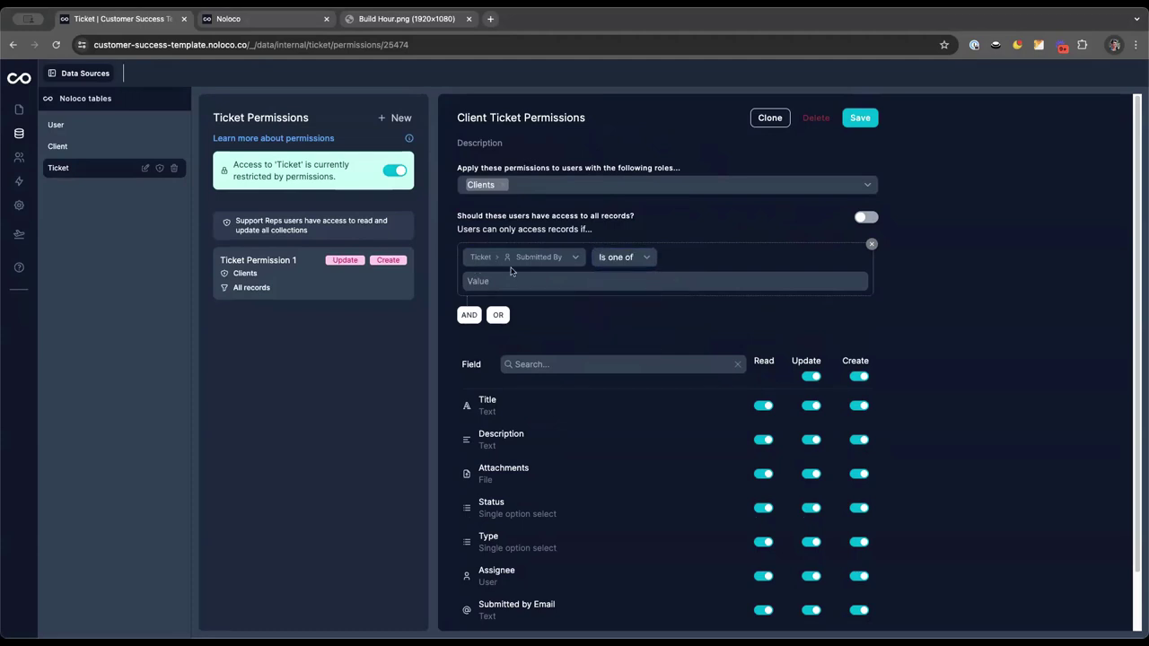
click(507, 282)
click(598, 122)
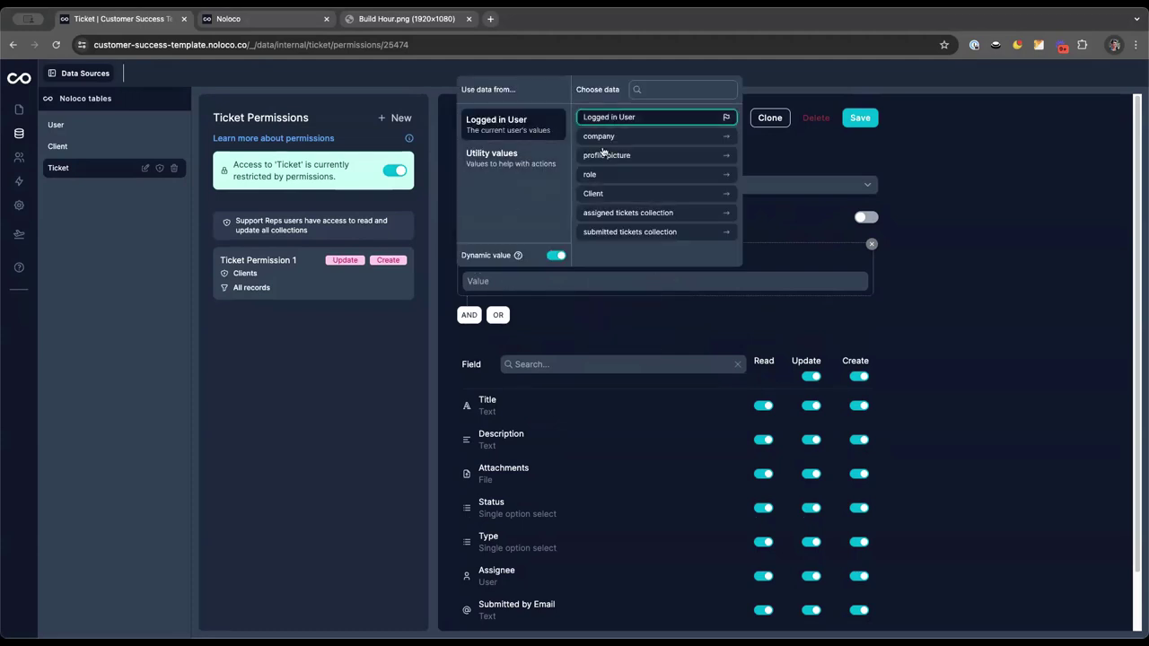
click(592, 273)
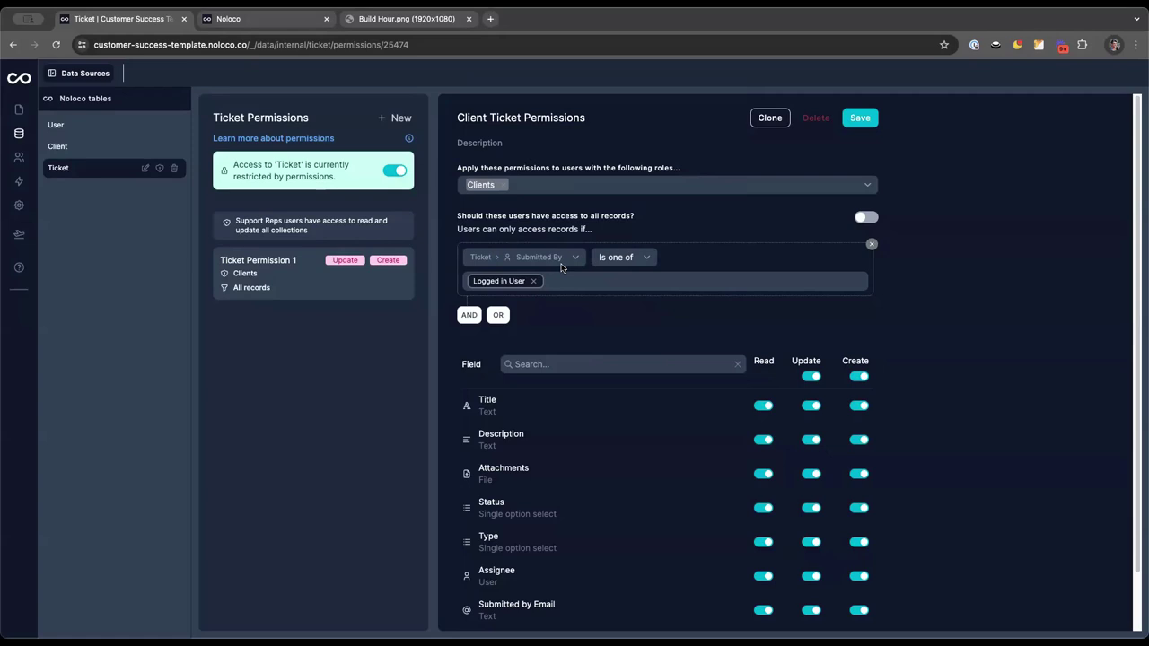
Turn off Update for Status, Type, Assignee, Submitted by Email, Submitted By, and Assignee Create, then save
scroll(569, 338, down, 1)
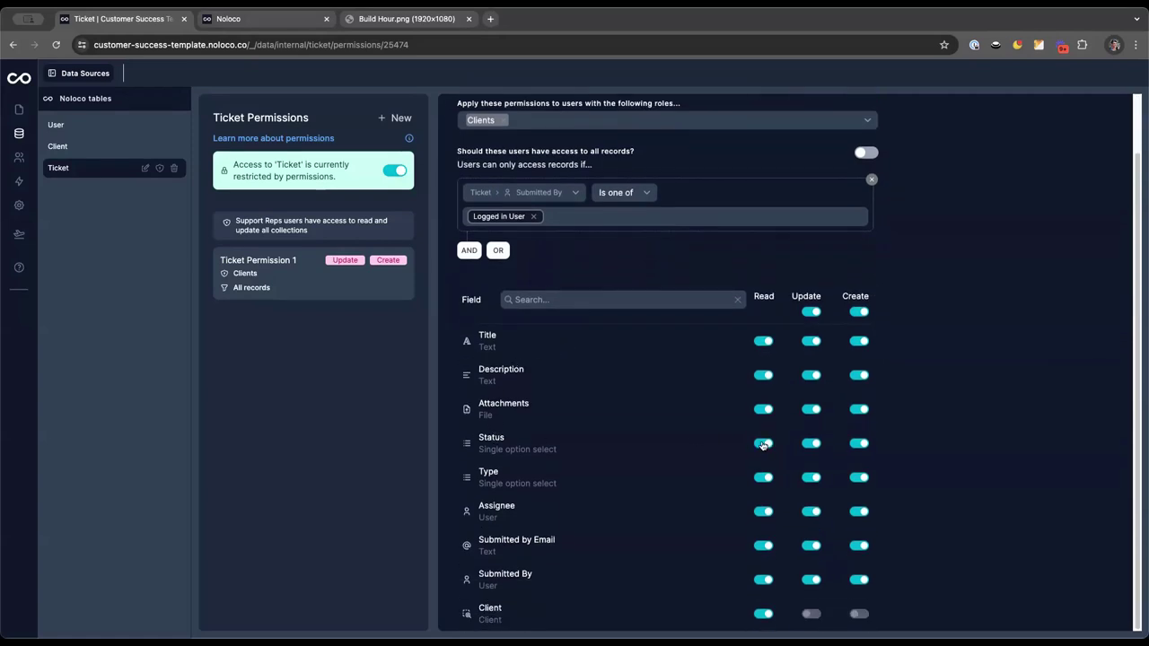
click(813, 444)
click(809, 479)
click(813, 511)
click(859, 512)
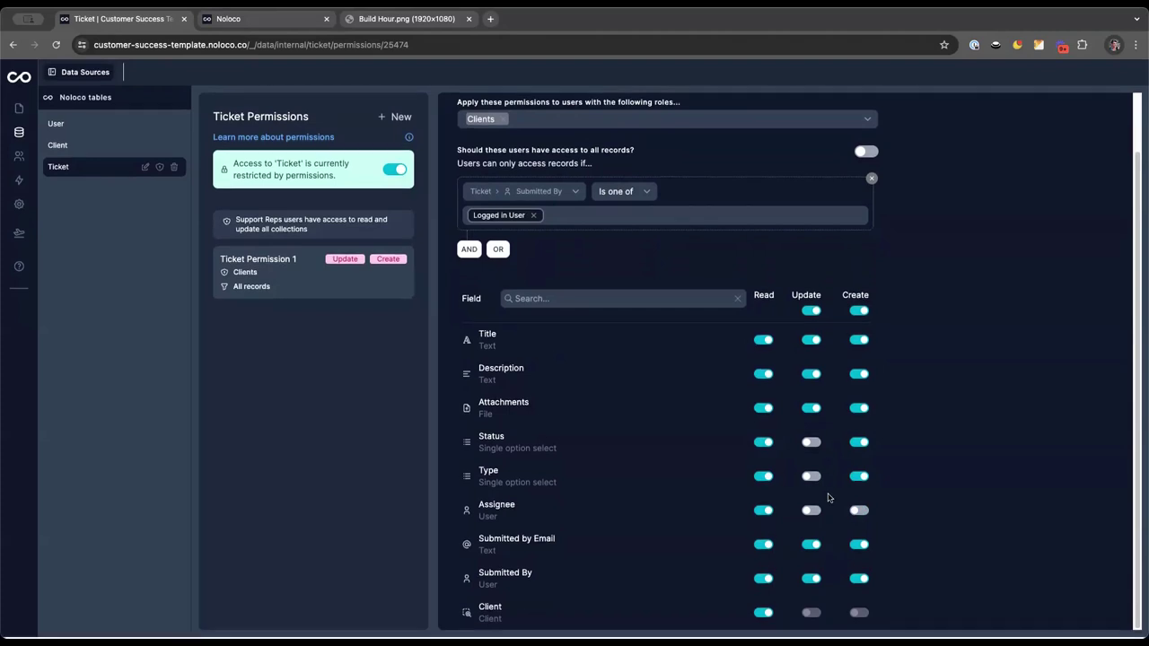
click(809, 550)
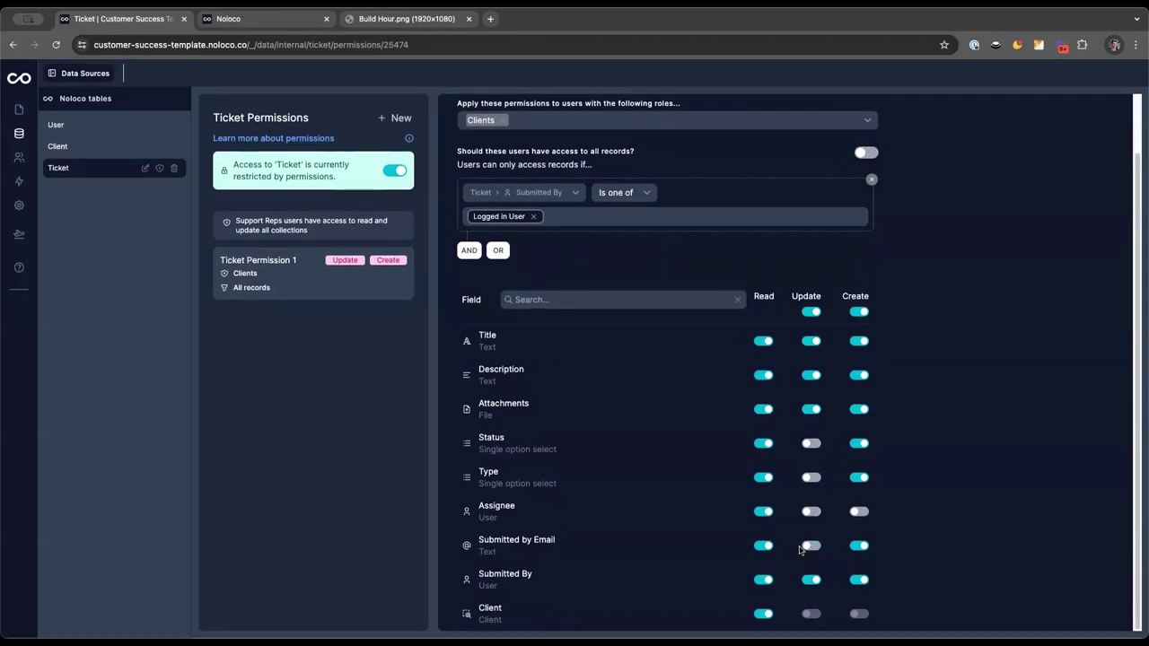
click(812, 581)
scroll(762, 239, up, 2)
click(863, 119)
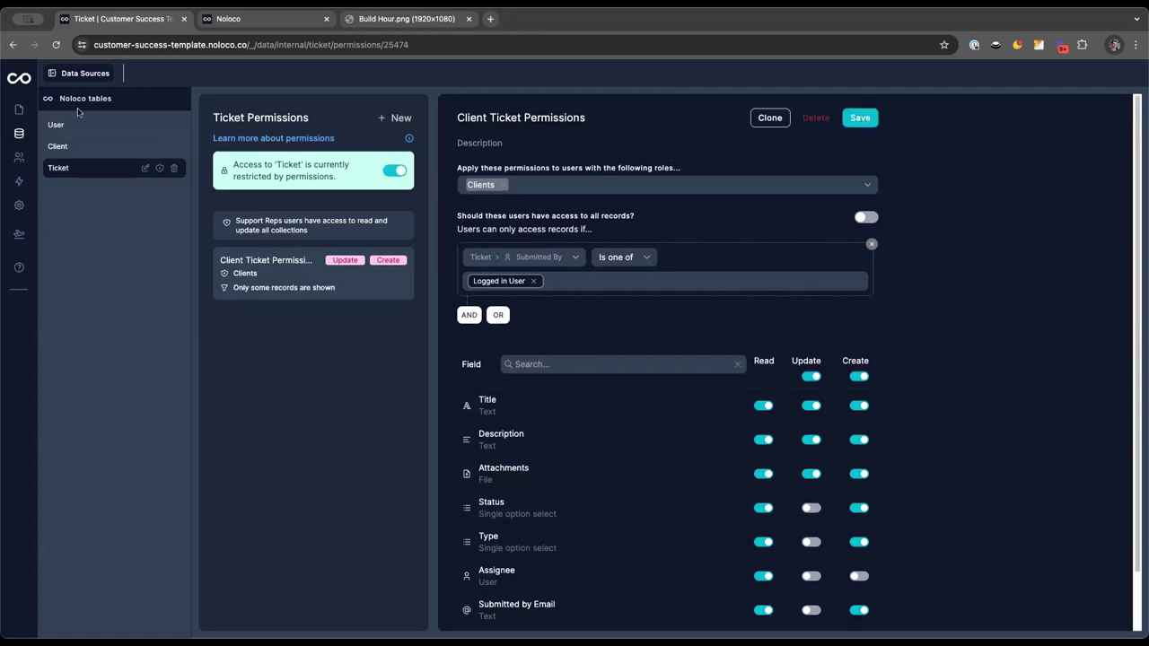
View the app as the Clients-role user and open their Open ticket's detail page
click(19, 108)
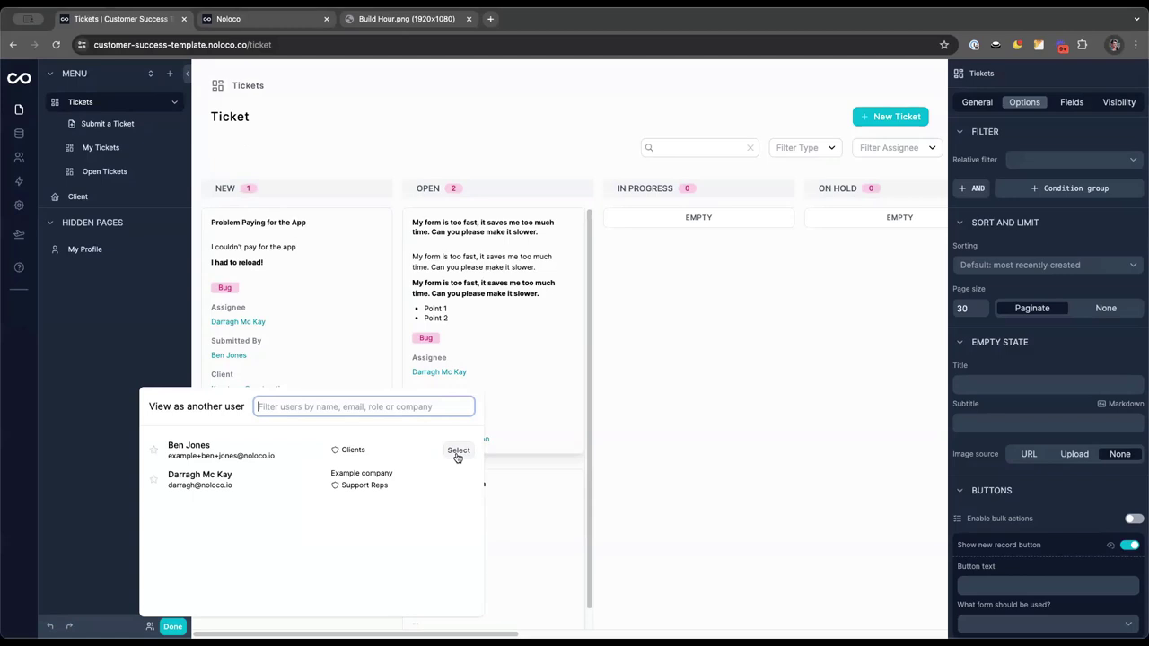
click(457, 453)
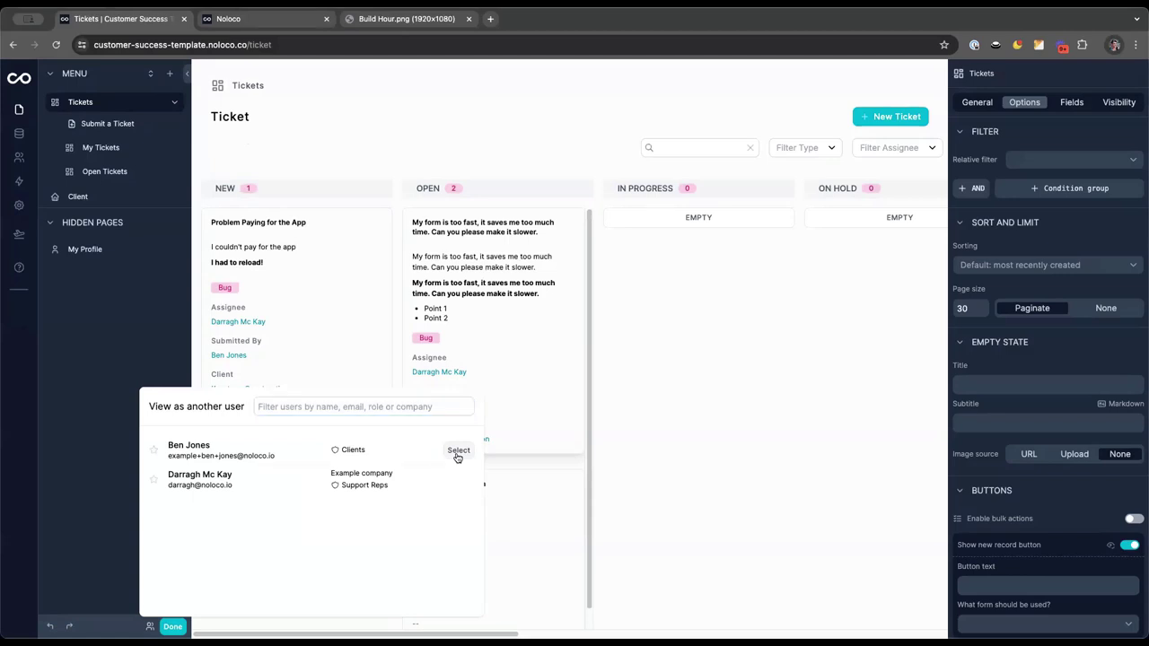
click(458, 452)
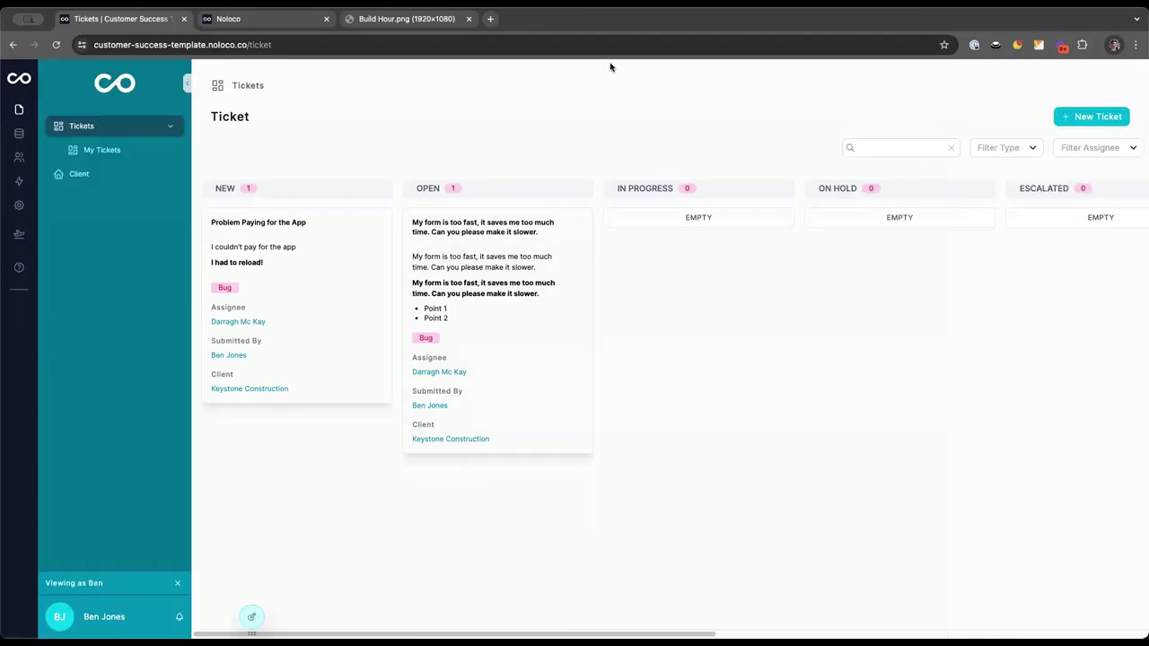
click(498, 257)
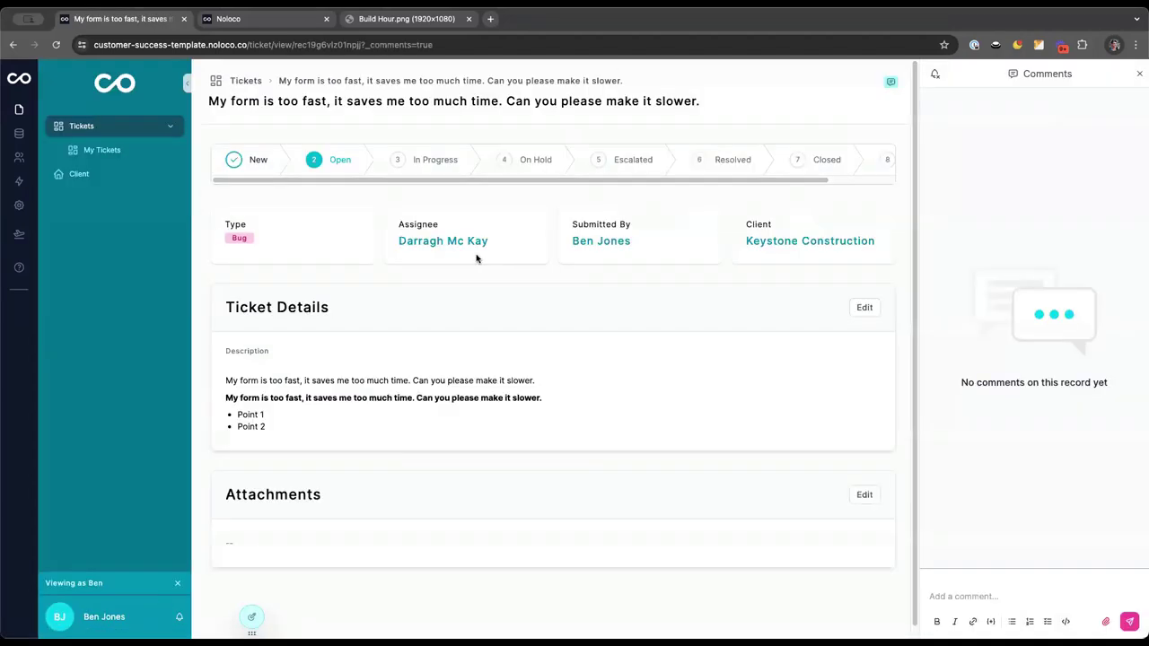
click(866, 313)
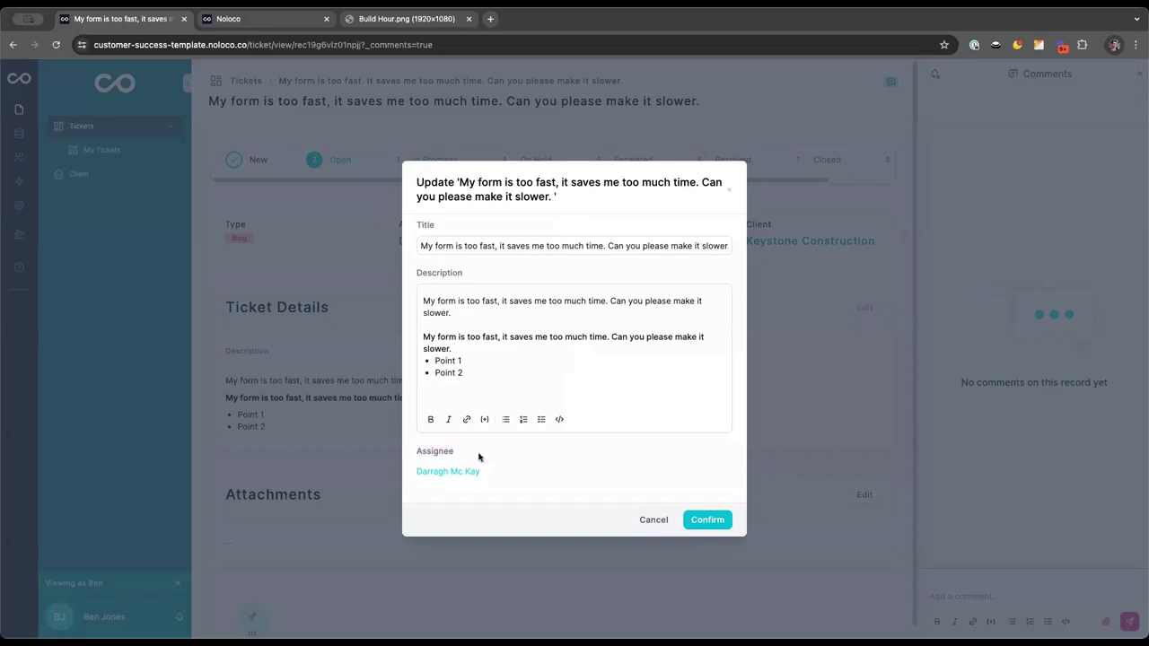
click(640, 519)
scroll(590, 315, down, 1)
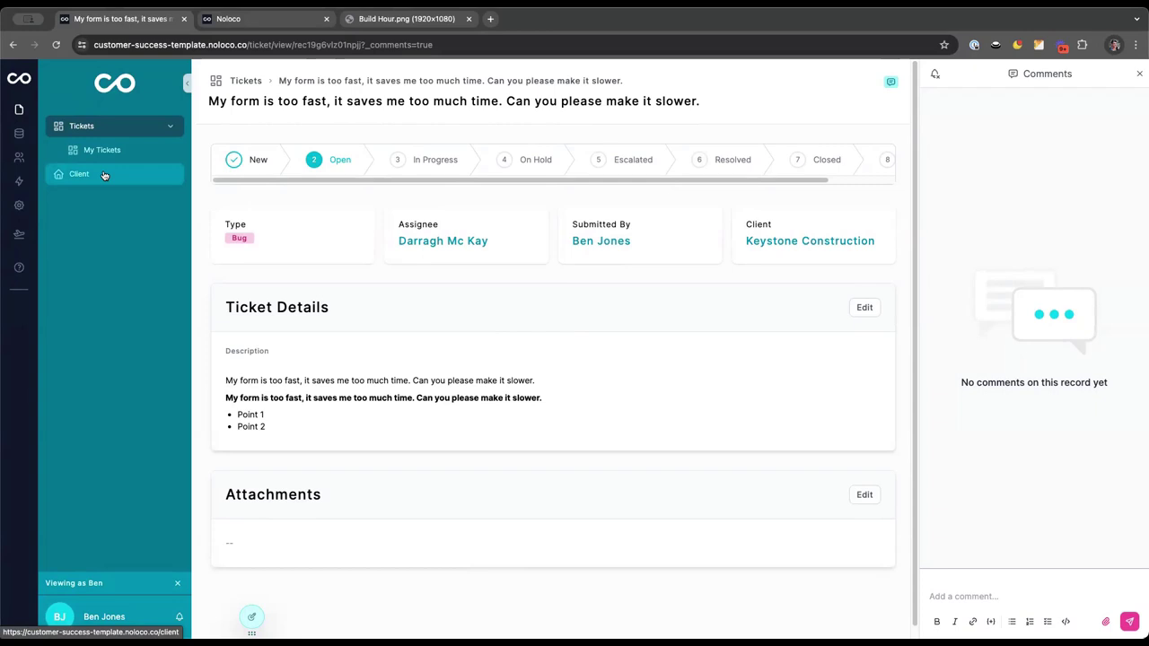
Go from the Client page to the empty Workflows section via the lightning icon
click(105, 175)
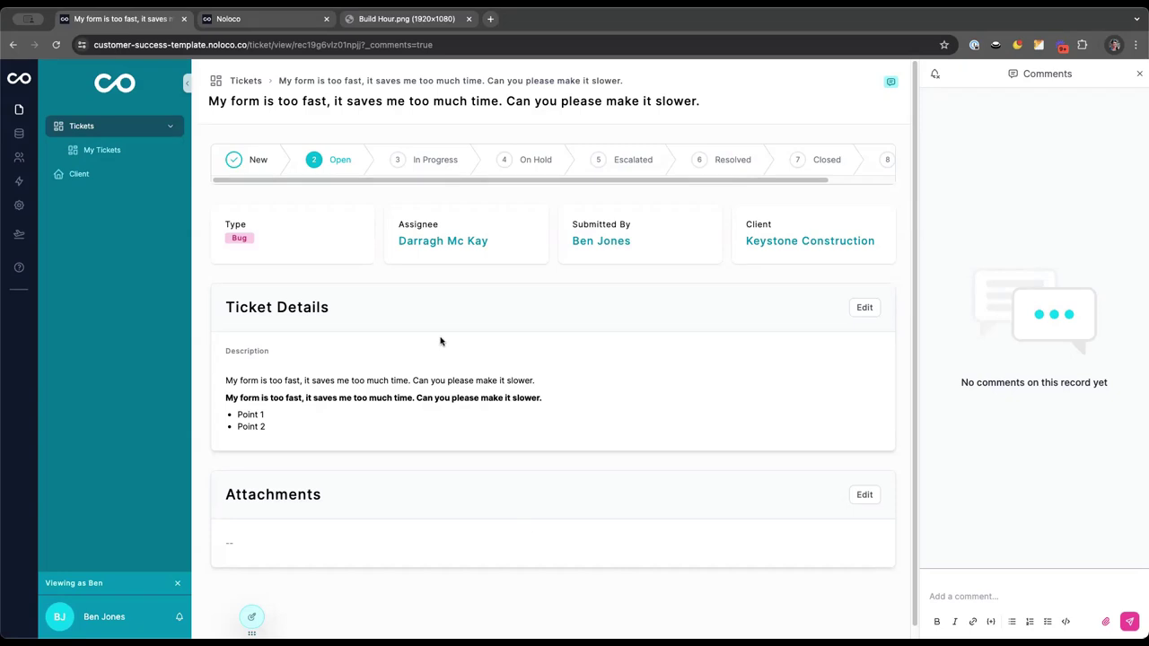
click(20, 182)
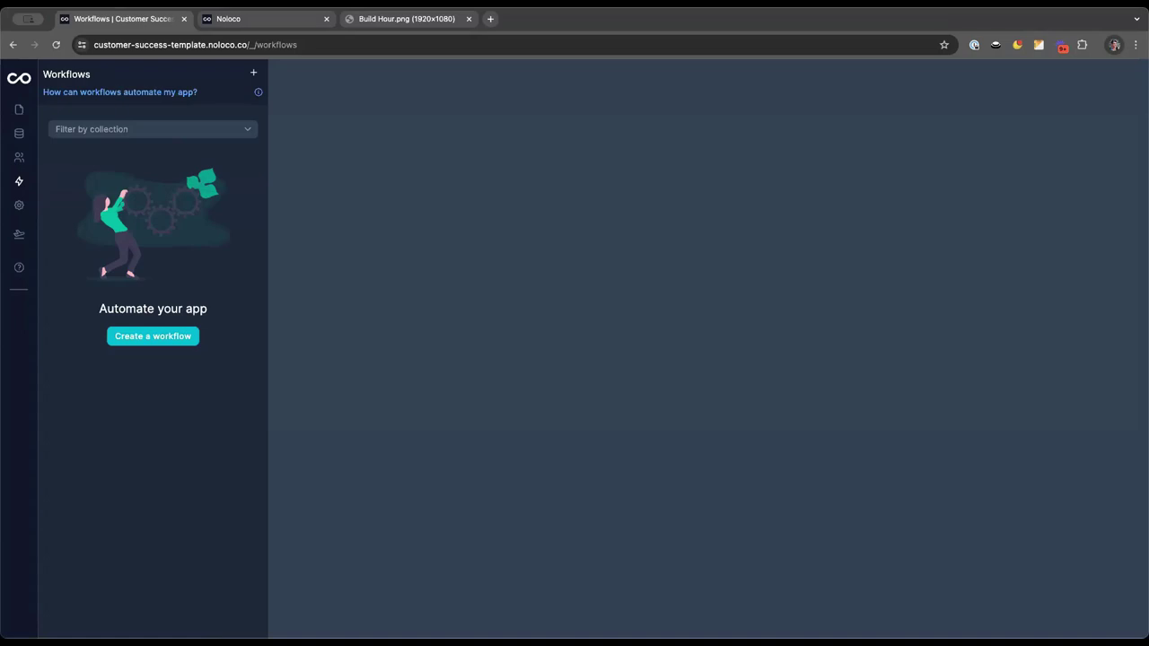
Open the Tickets board, exit the 'Viewing as' client preview, and try dragging the open ticket to Escalated
click(19, 109)
click(90, 127)
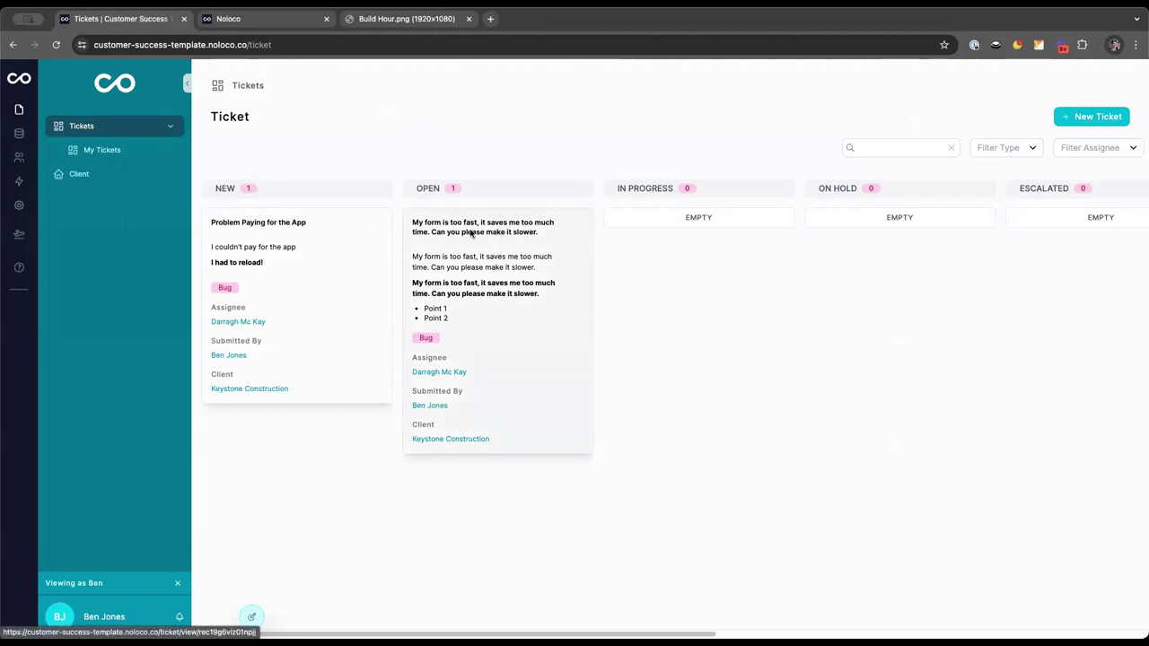
click(177, 583)
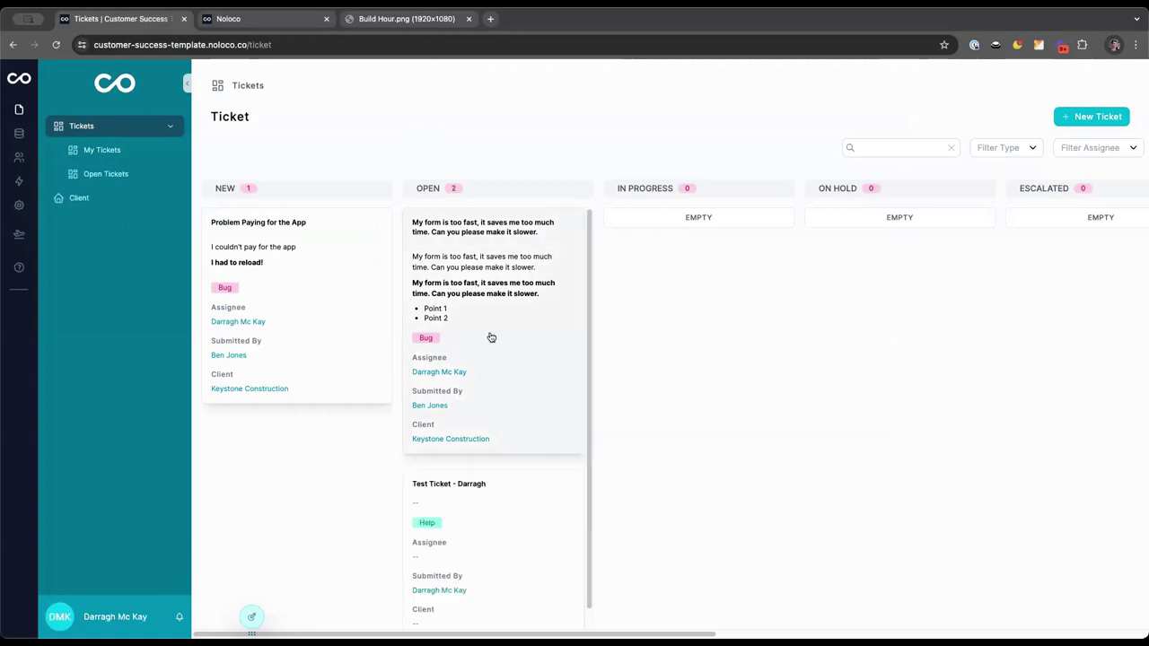
drag(456, 267, 341, 286)
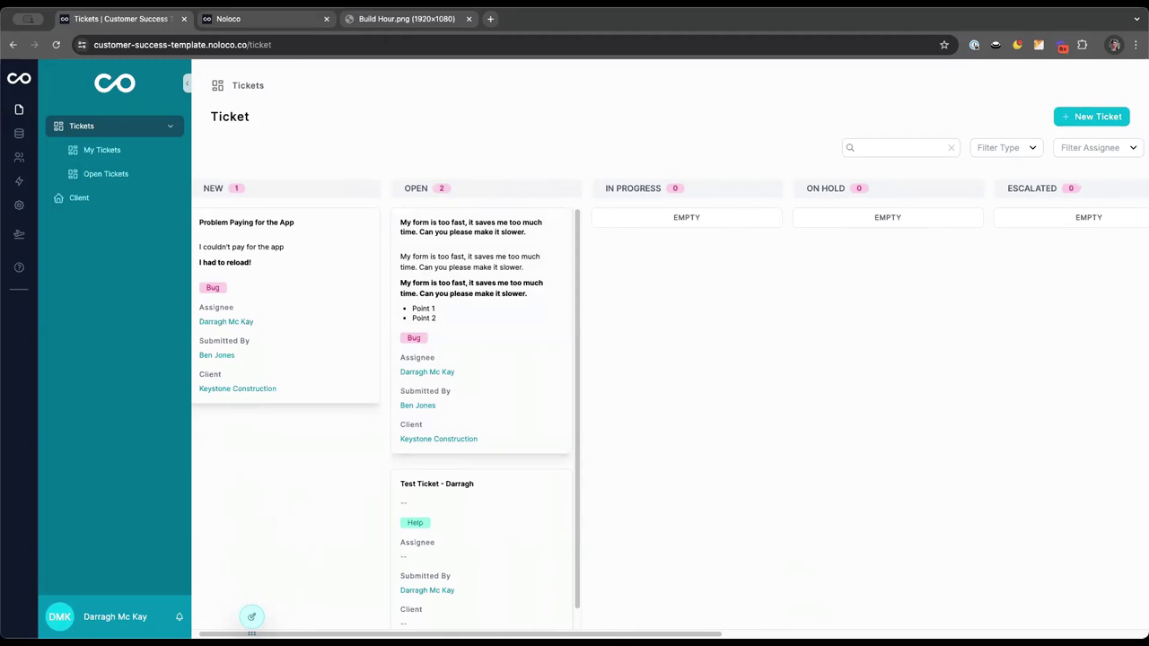
Create a new Ticket workflow named 'Notify Customer of Status of Change'
click(19, 180)
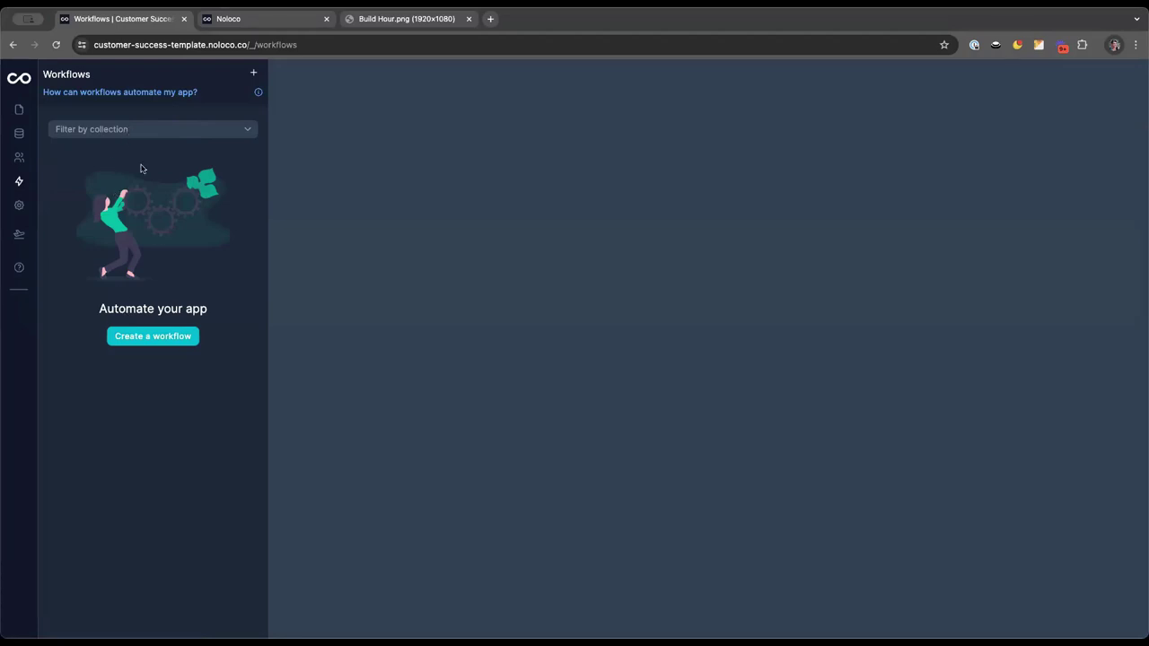
click(141, 337)
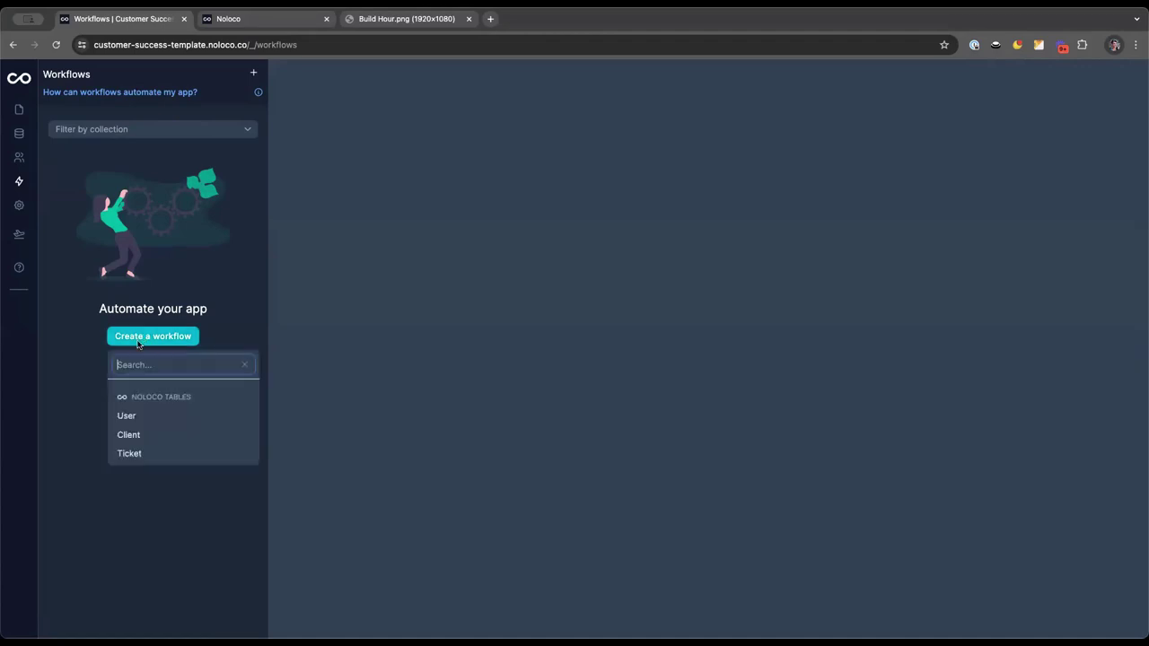
click(130, 455)
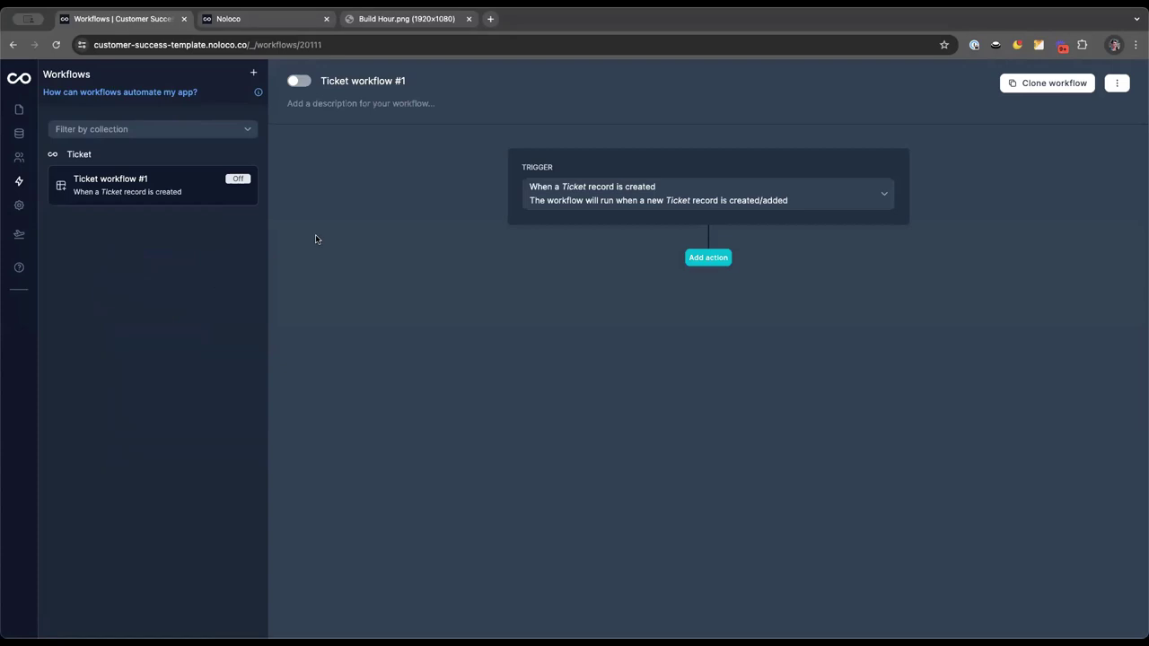
triple_click(349, 81)
text(Notify Customer of Status of )
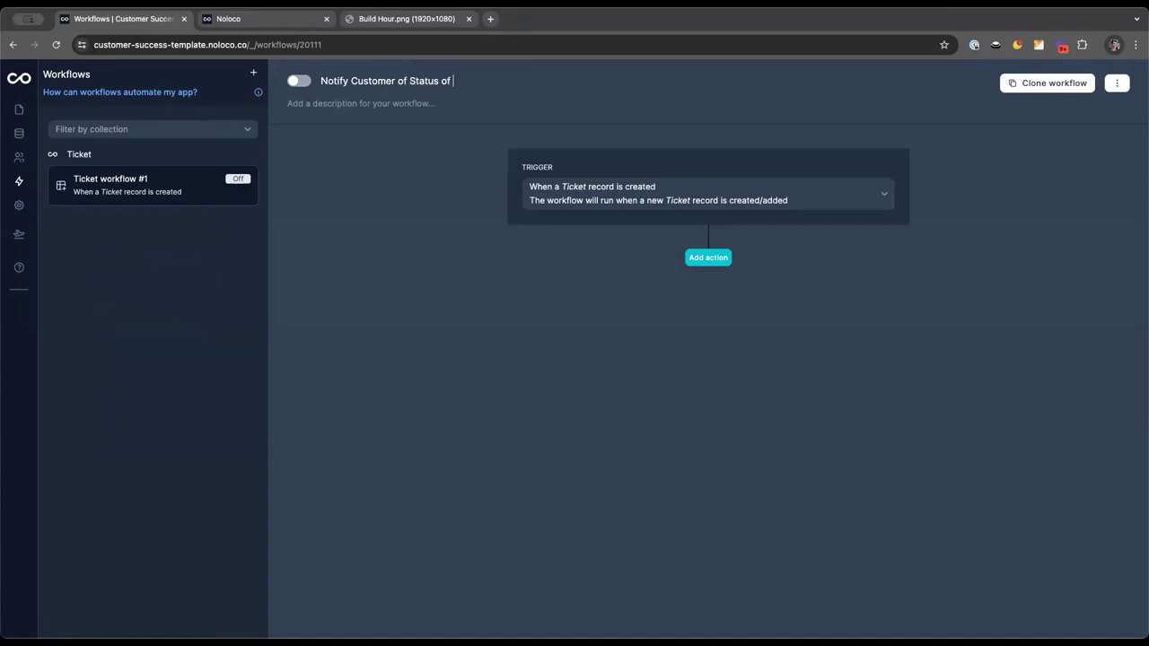
text(Change)
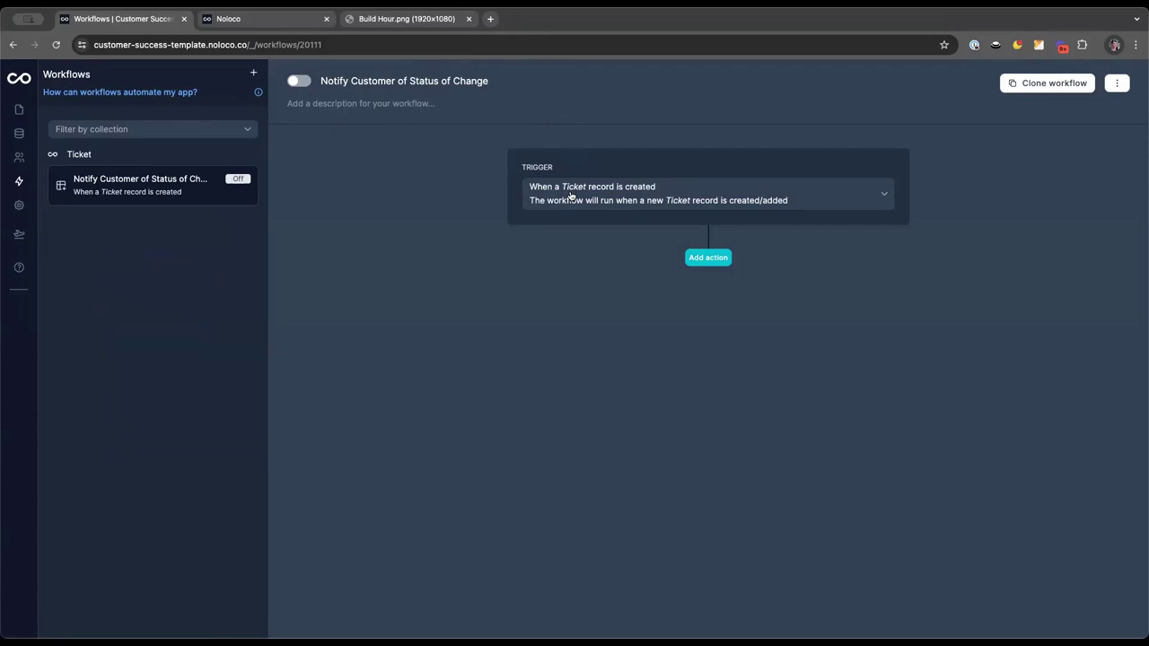
Set the trigger to 'record is updated', watching only the Status field
click(577, 197)
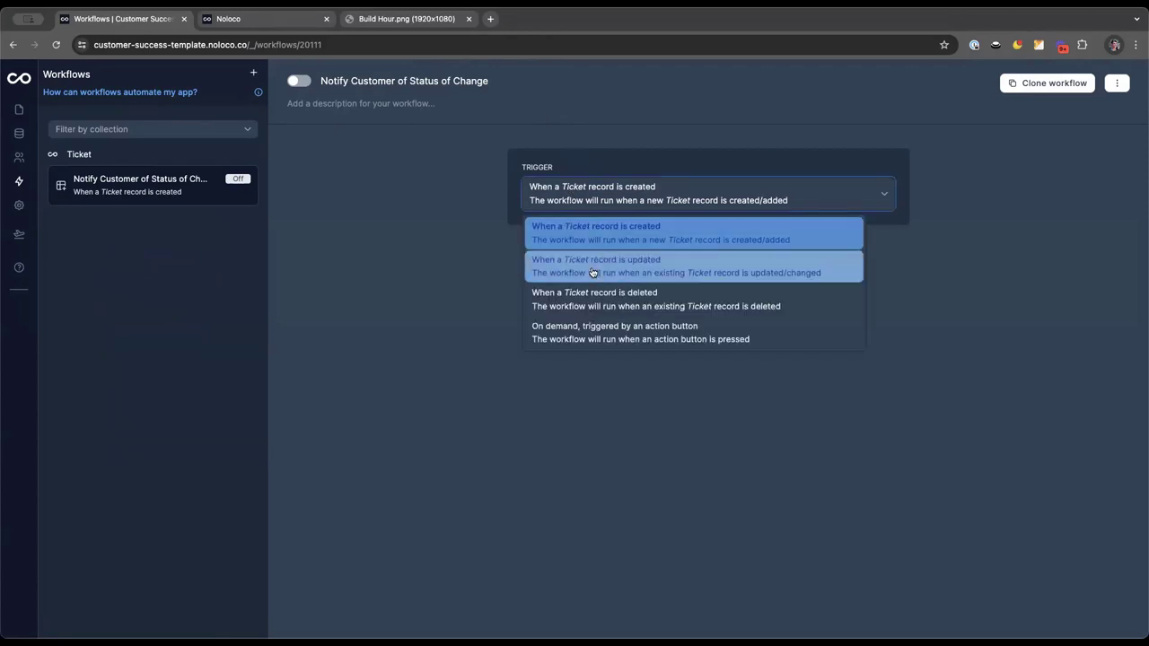
click(593, 272)
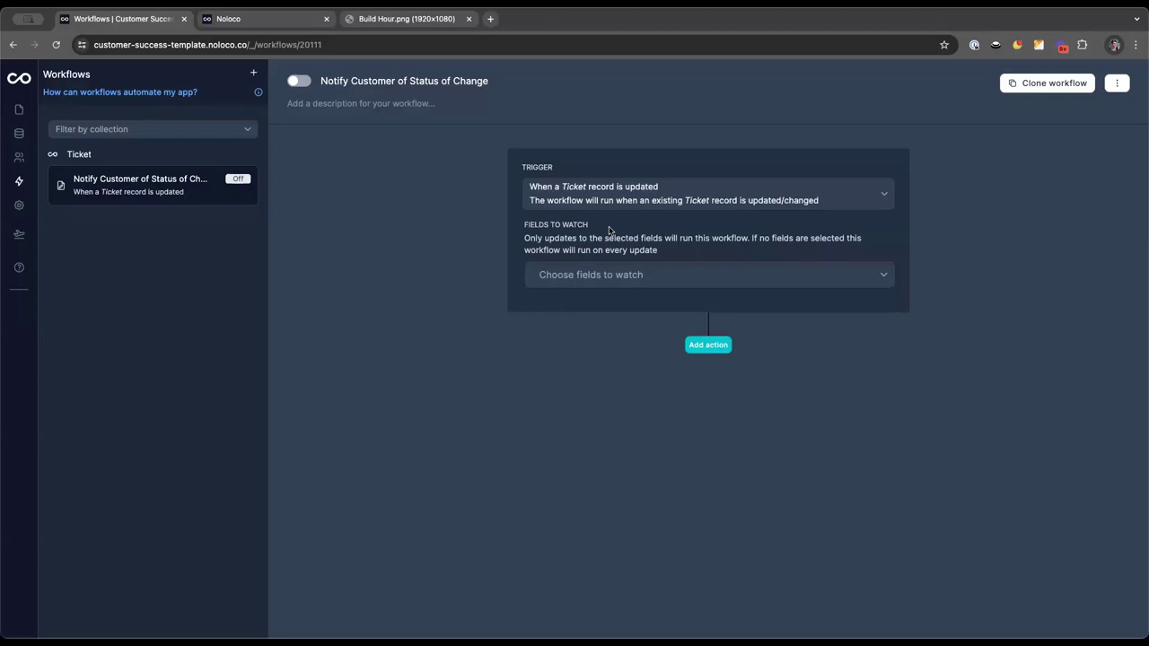
click(592, 276)
click(584, 404)
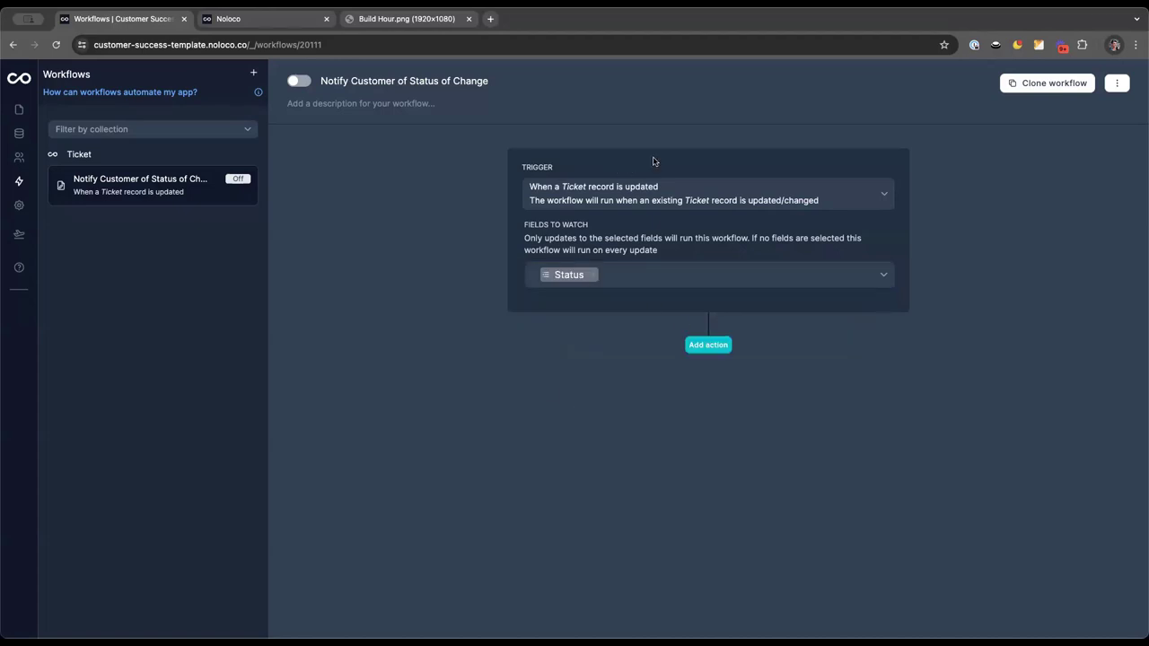
Add a Send an email action addressed to the ticket's Submitted by Email
click(709, 345)
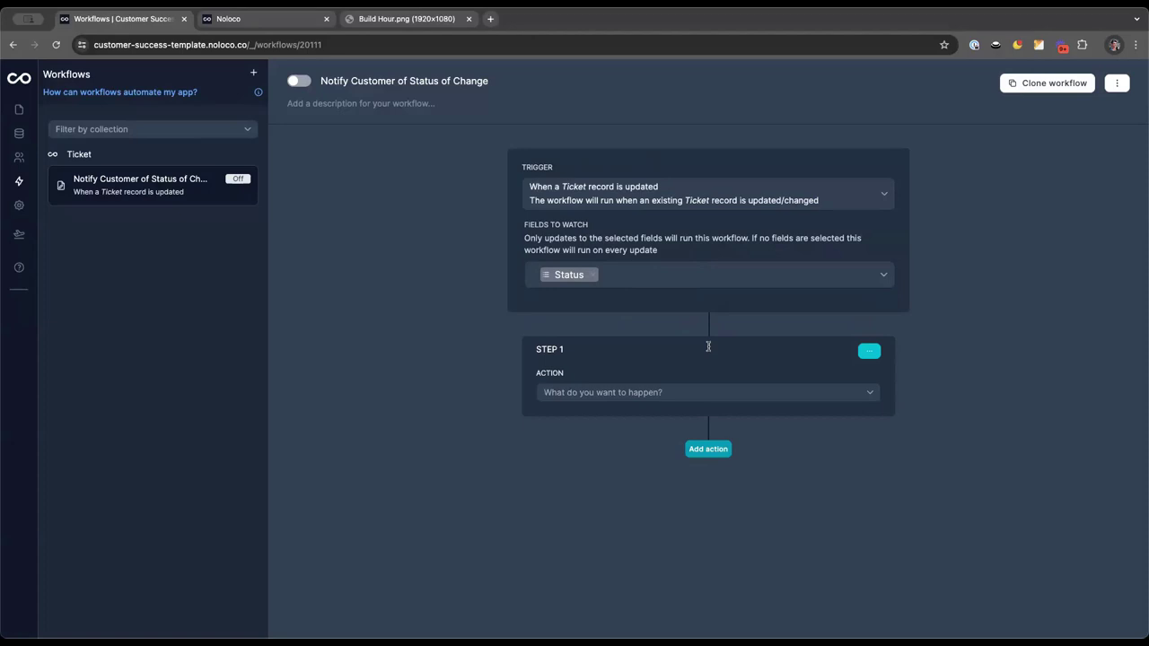
click(634, 395)
click(615, 417)
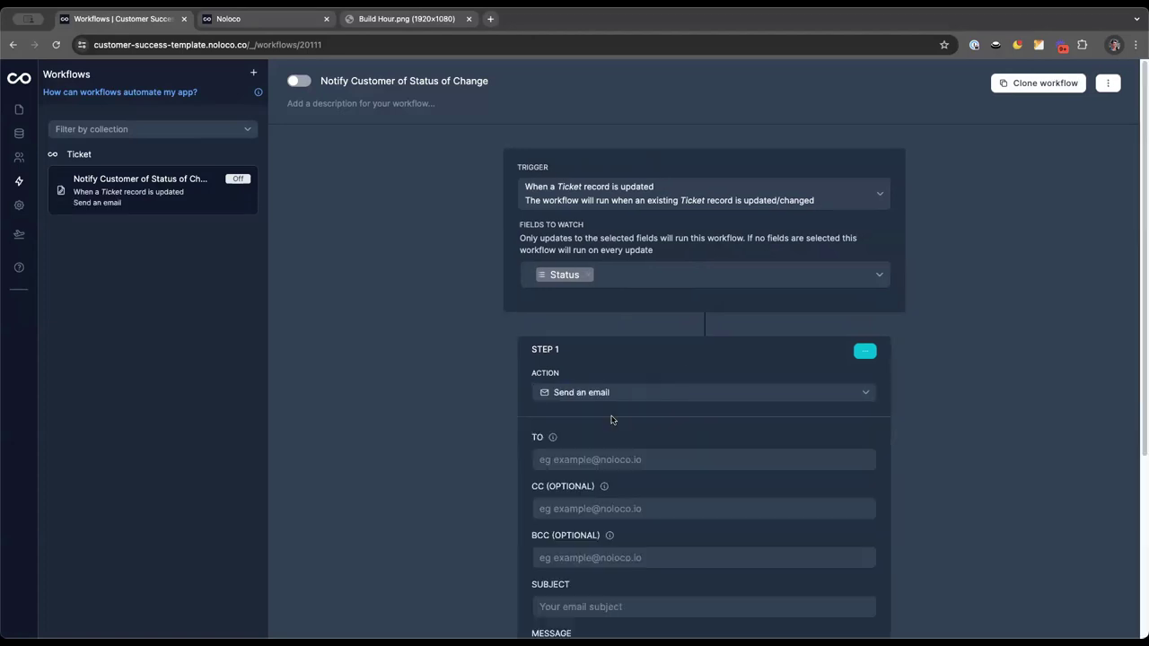
scroll(614, 422, down, 3)
click(562, 343)
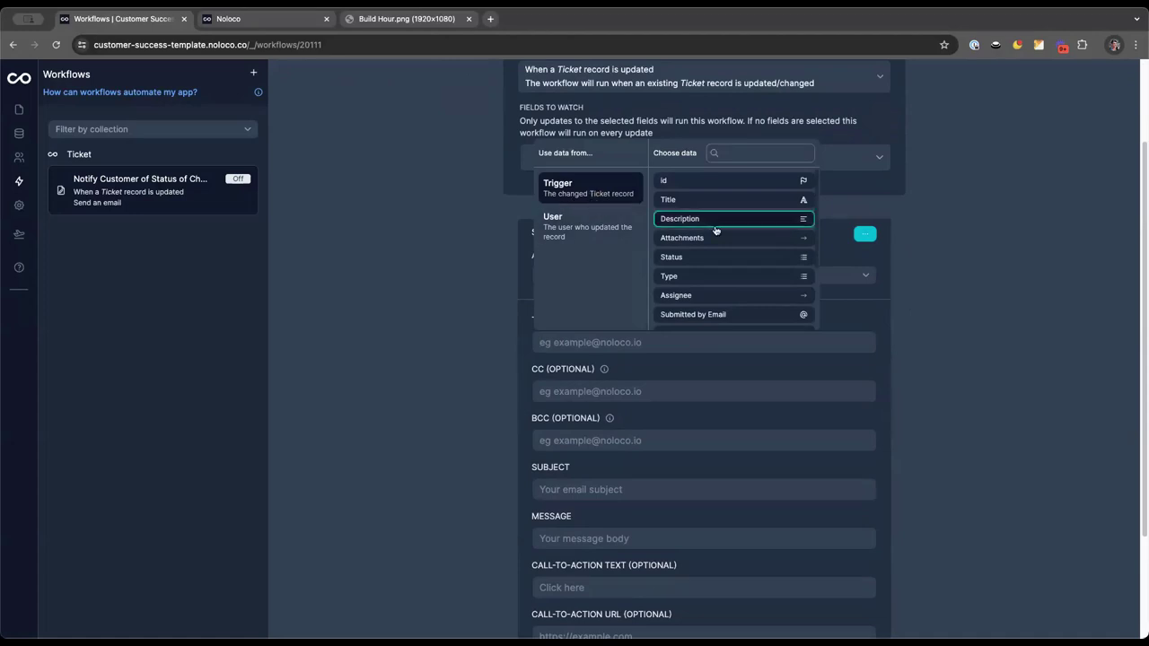
scroll(726, 300, down, 2)
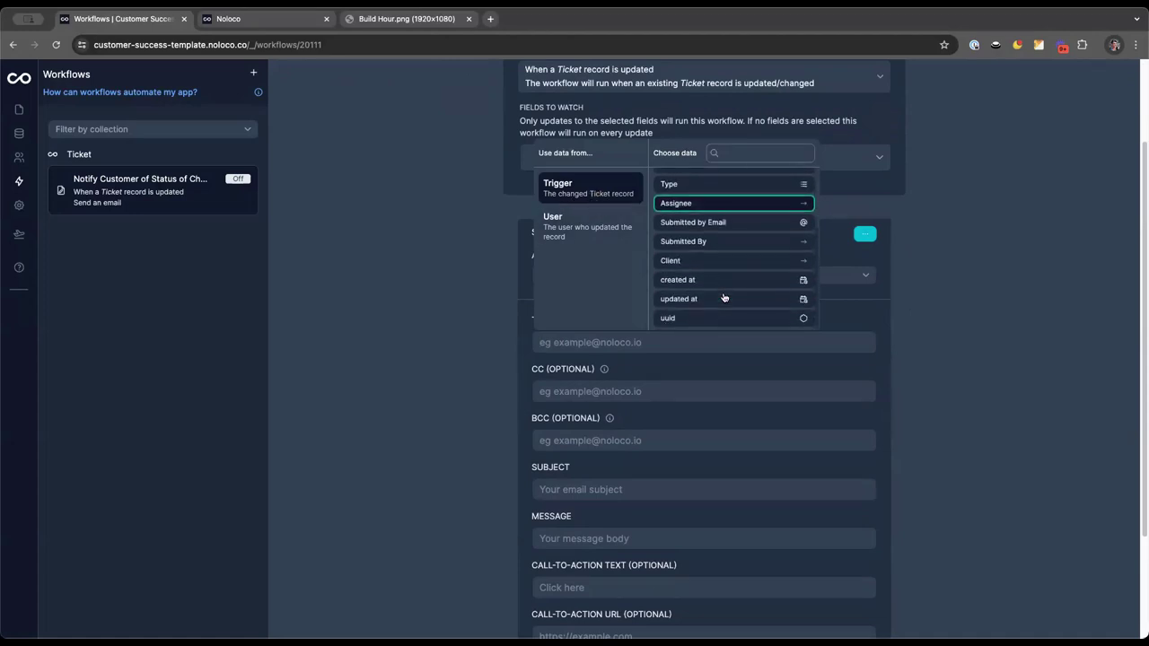
click(730, 243)
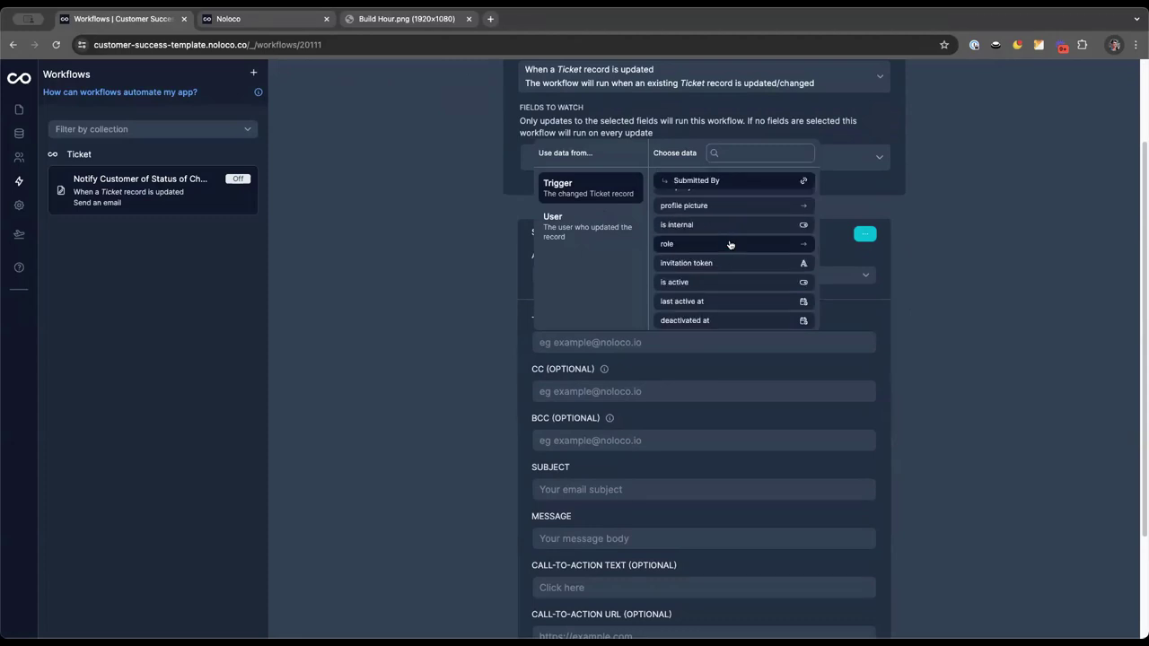
scroll(719, 216, up, 2)
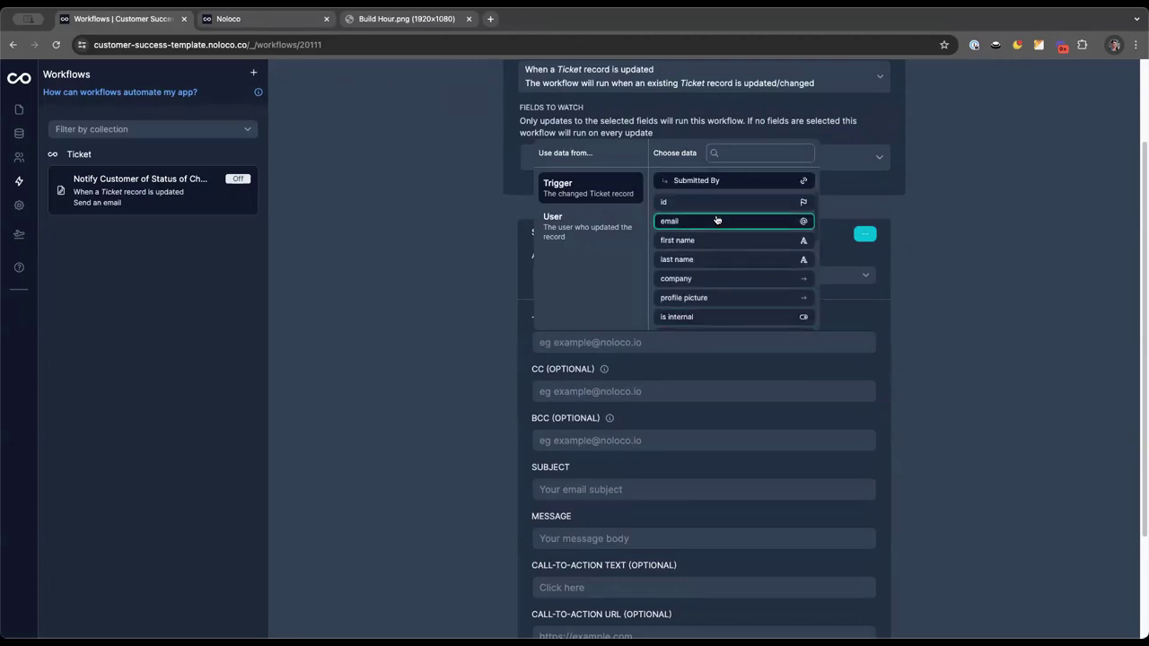
click(694, 181)
scroll(700, 247, down, 1)
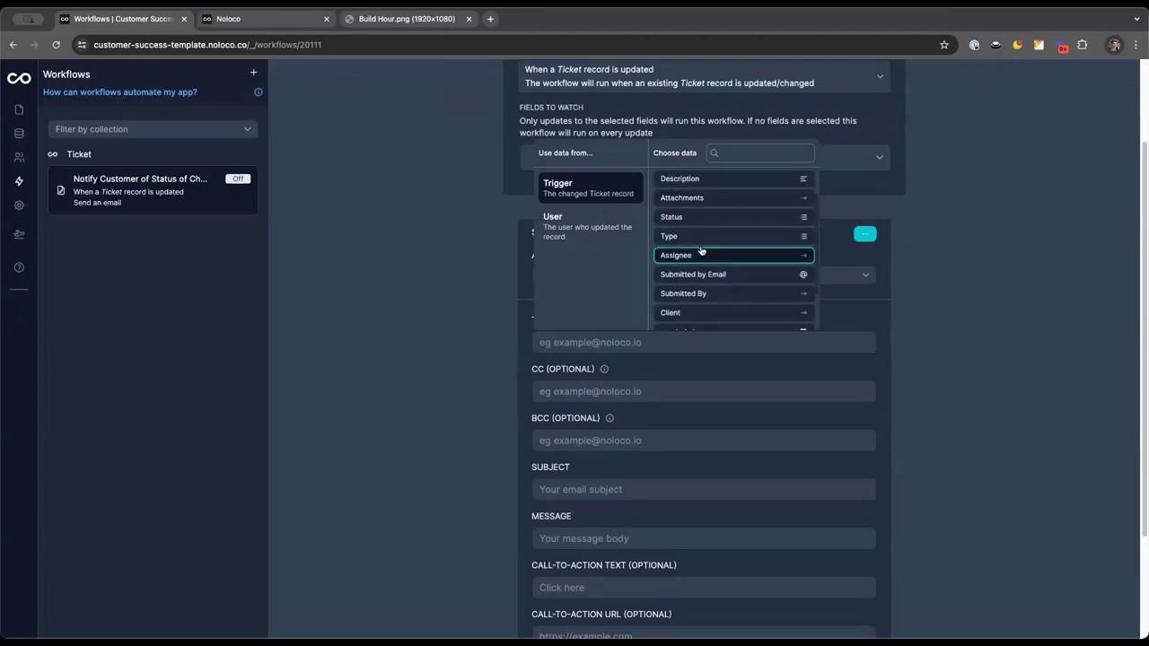
click(683, 275)
click(465, 344)
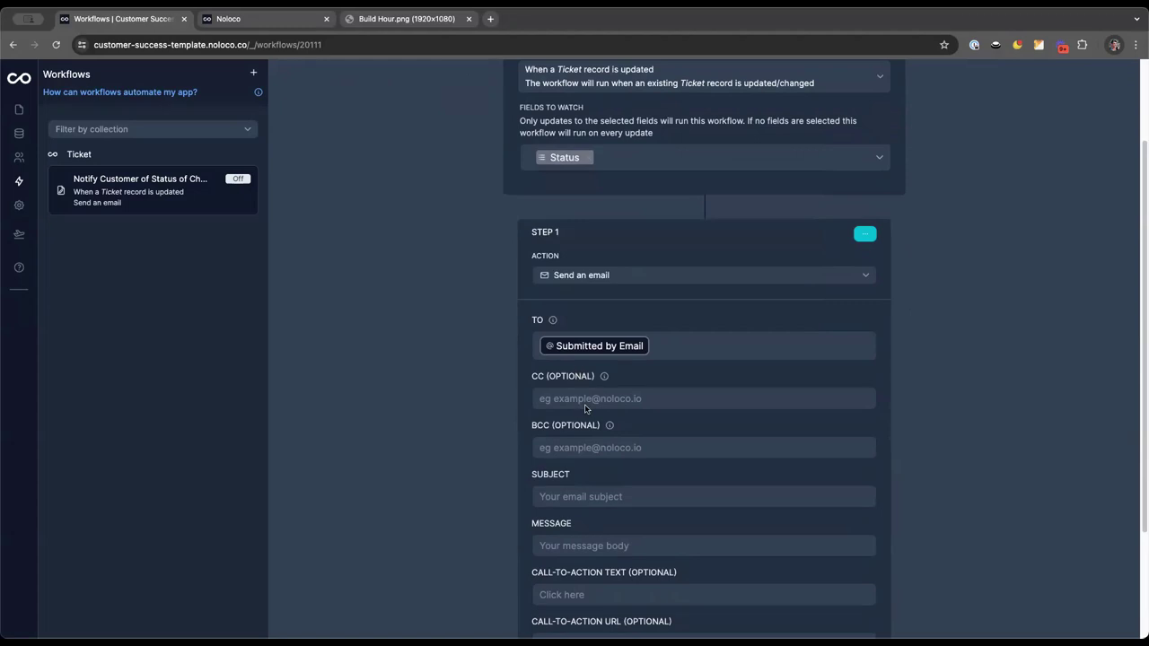
Leave CC empty; set the subject to "Your ticket '<Title>' has been update. New status: <Status>"
click(585, 404)
click(490, 439)
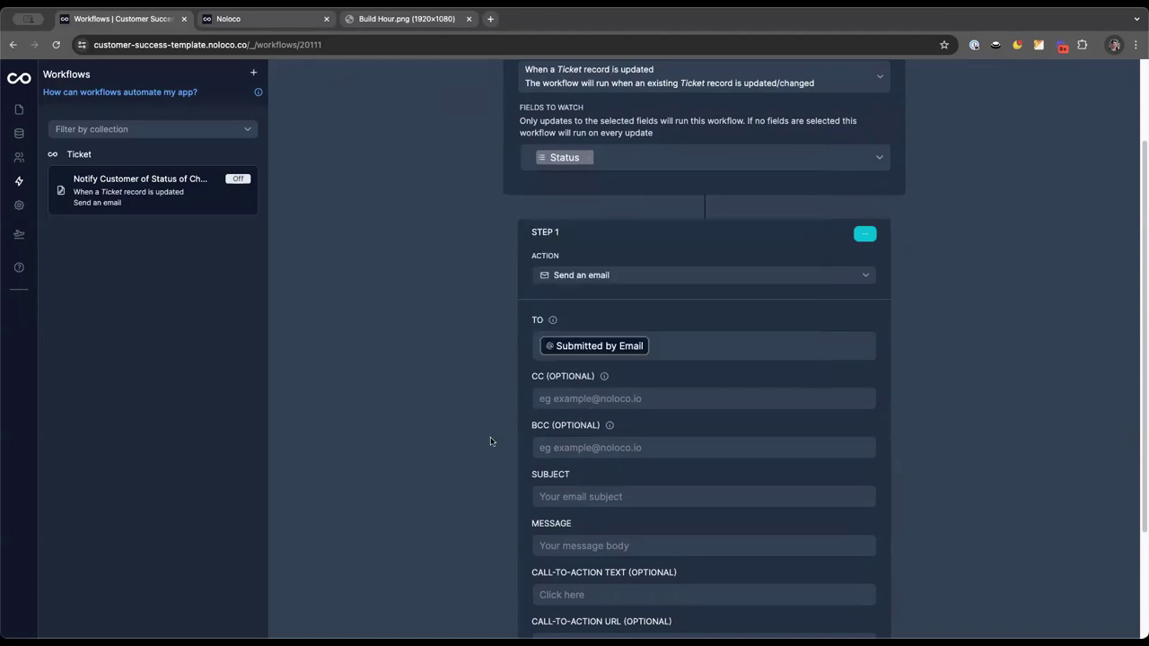
click(583, 497)
text(Your ticket )
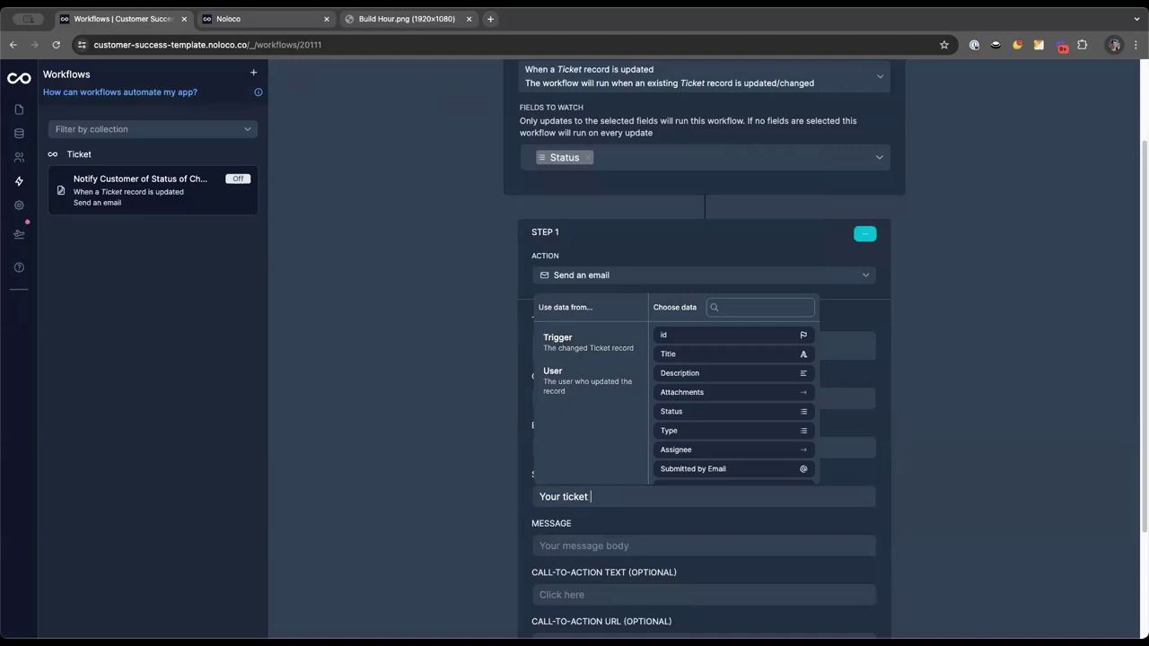
text(')
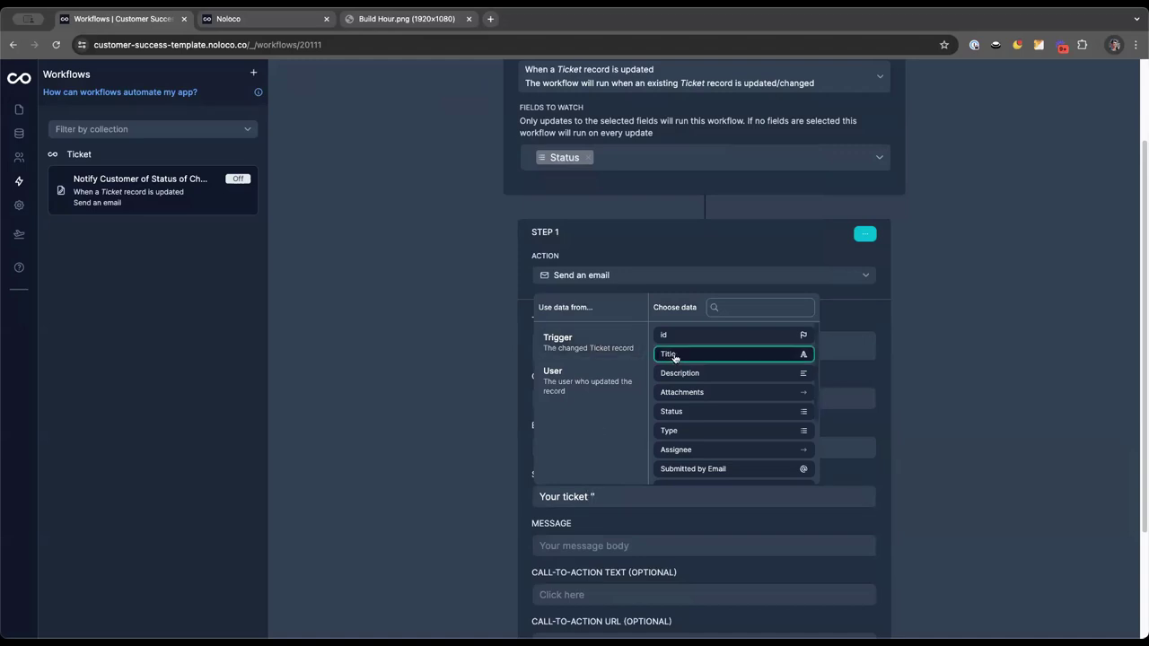
click(668, 354)
text(' is)
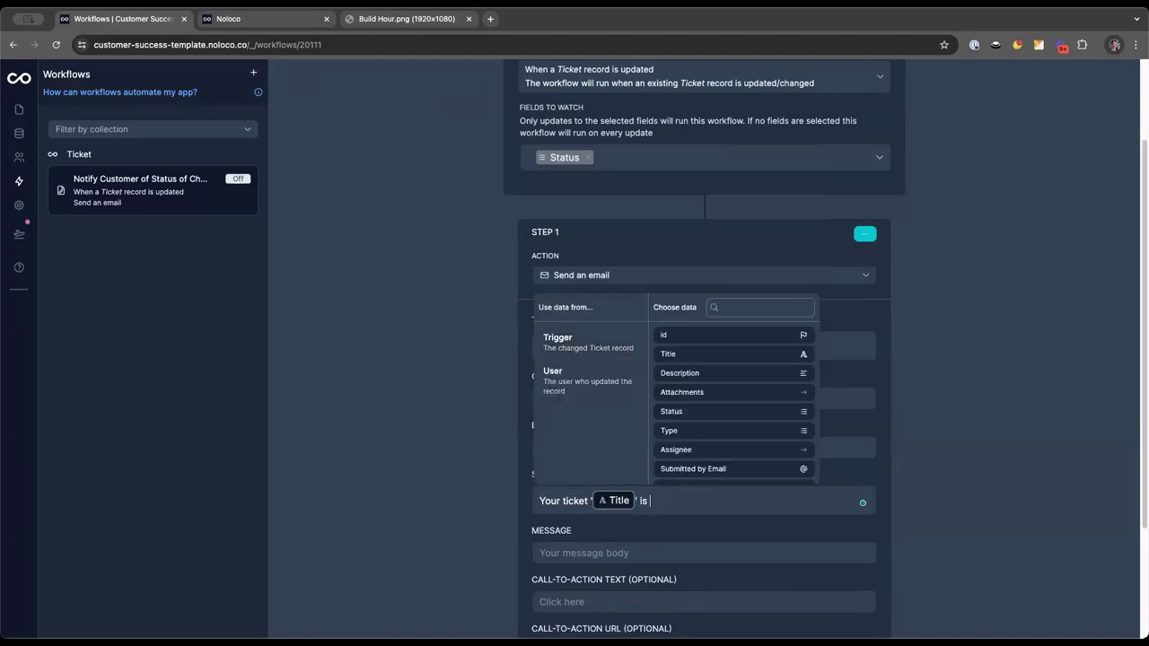
key(BackSpace)
key(BackSpace)
key(BackSpace)
text(has been update. New status:)
click(683, 415)
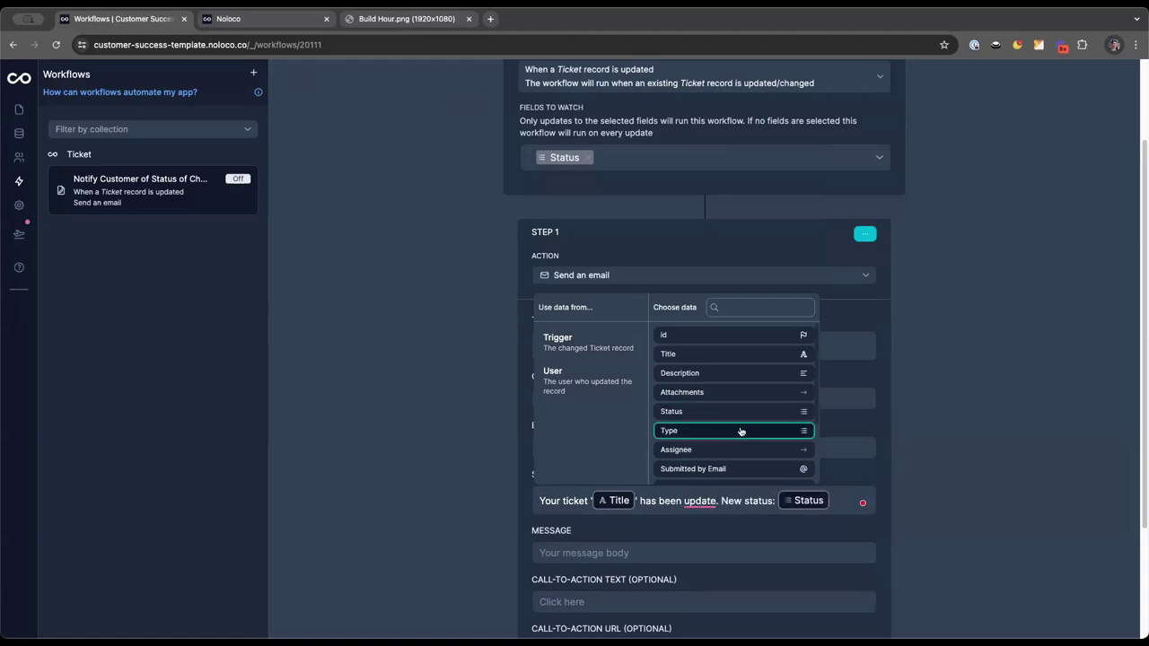
click(603, 564)
Write the message 'Hey <submitter first name>' followed by the pasted subject line
click(602, 553)
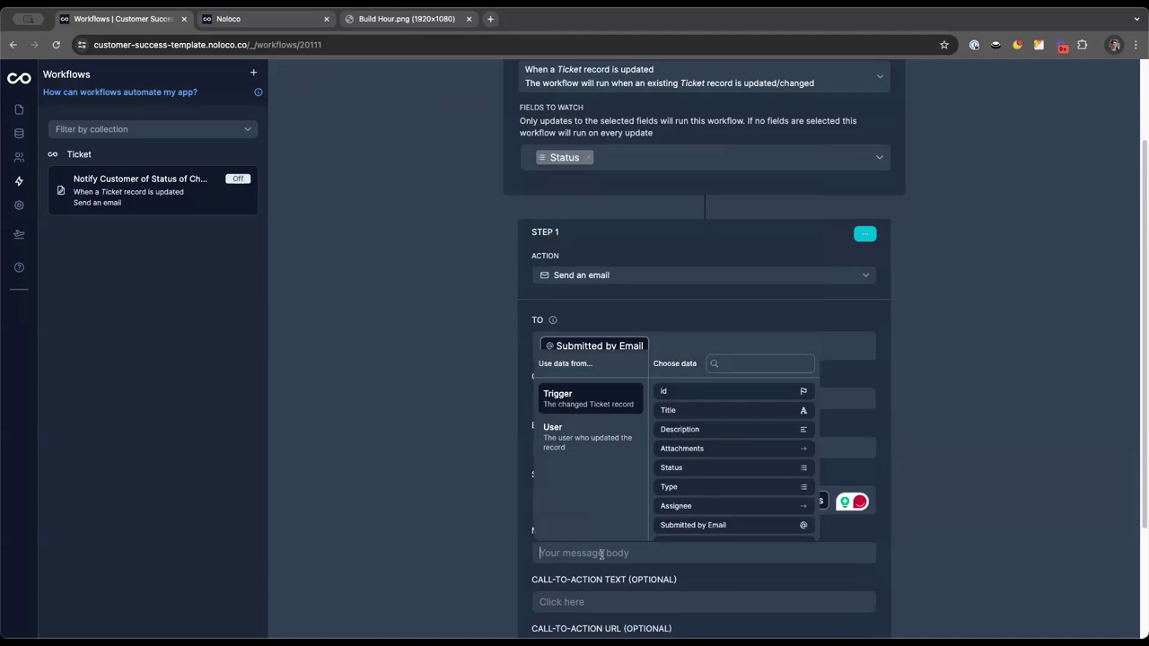
text(Hey)
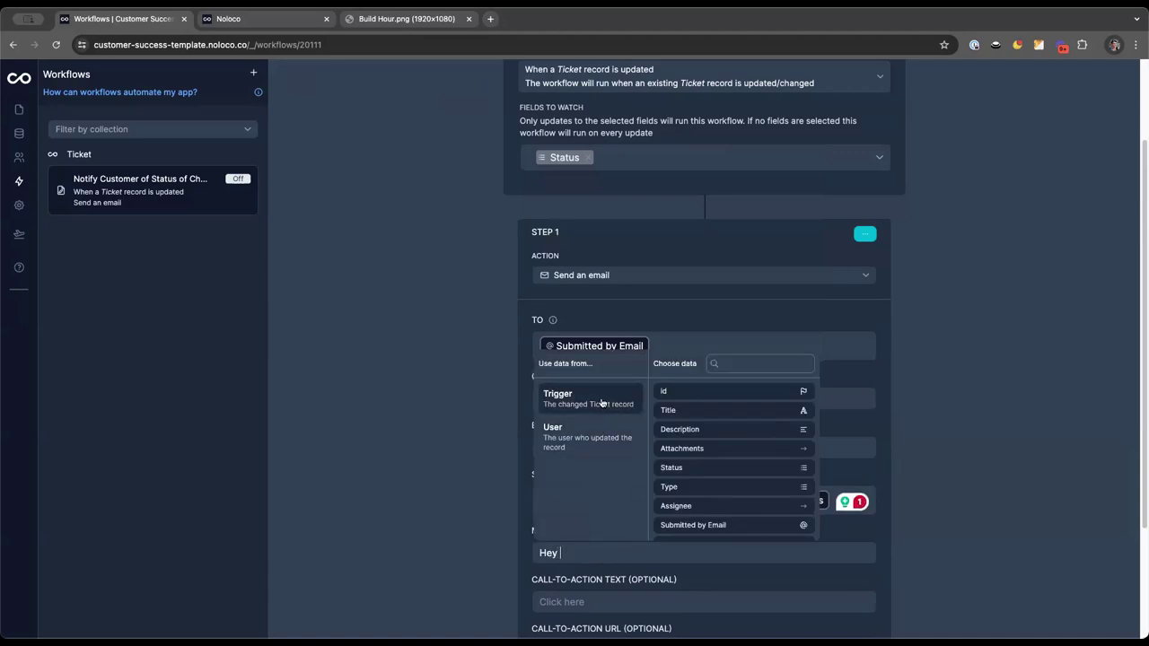
scroll(722, 475, down, 3)
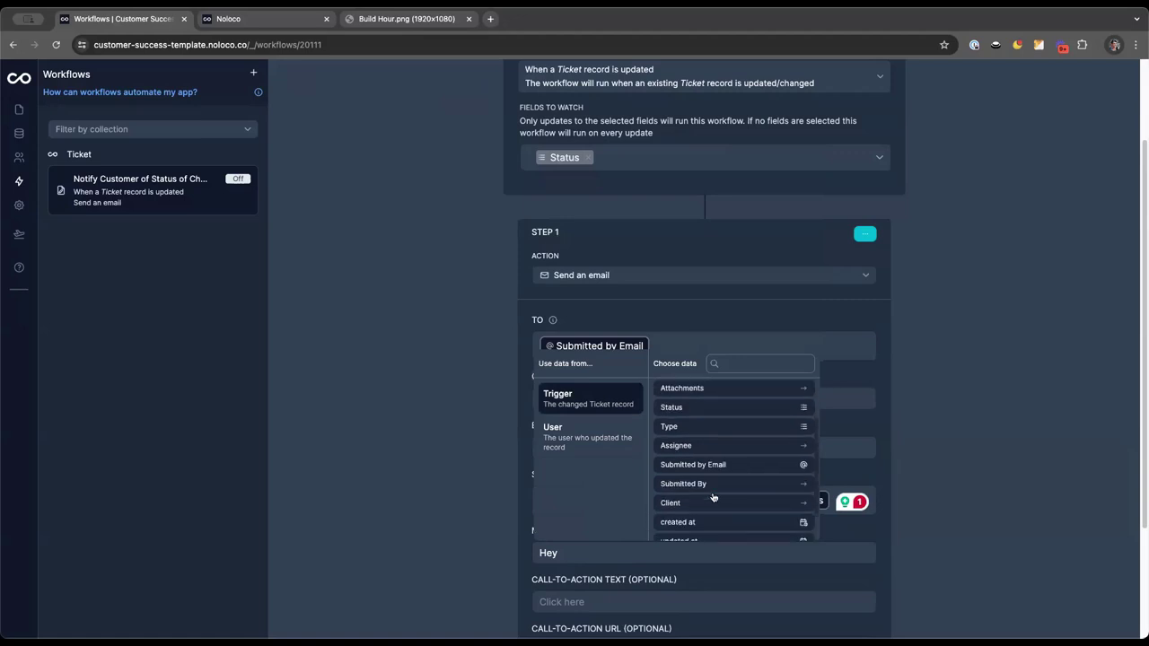
click(710, 485)
scroll(696, 444, up, 3)
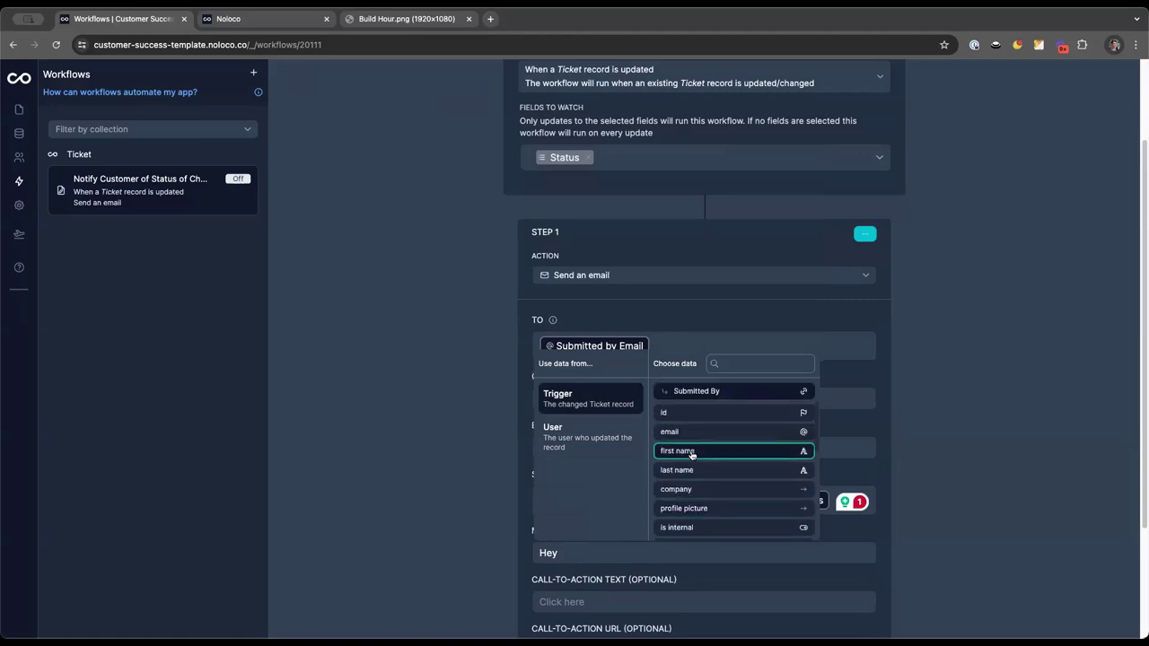
click(691, 451)
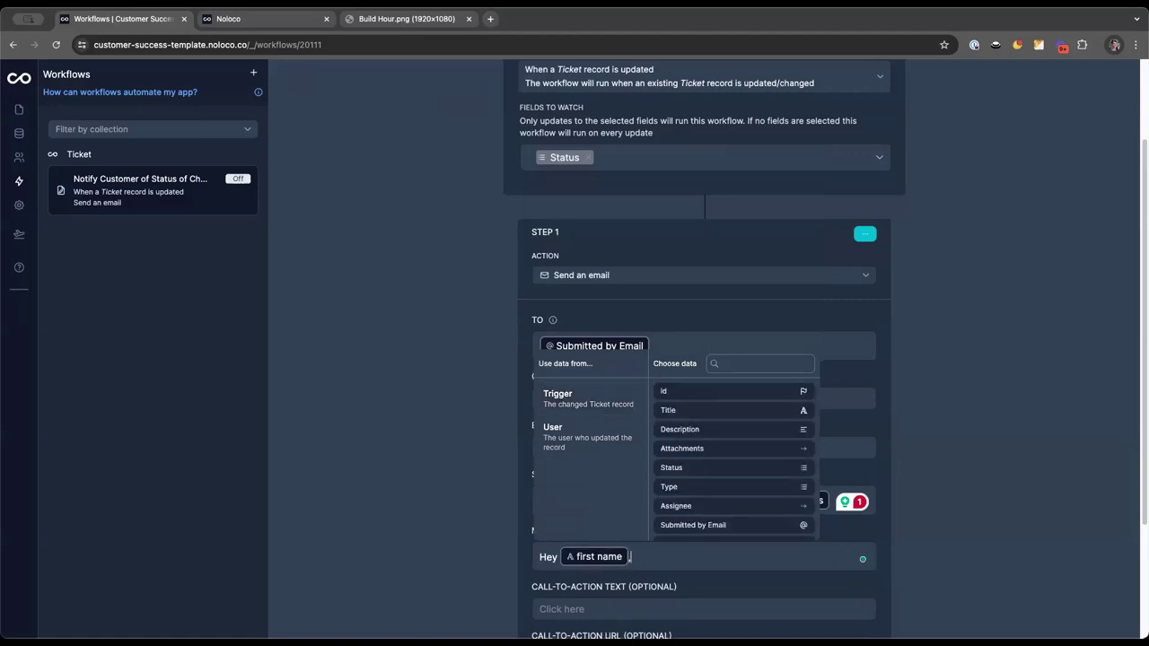
click(593, 585)
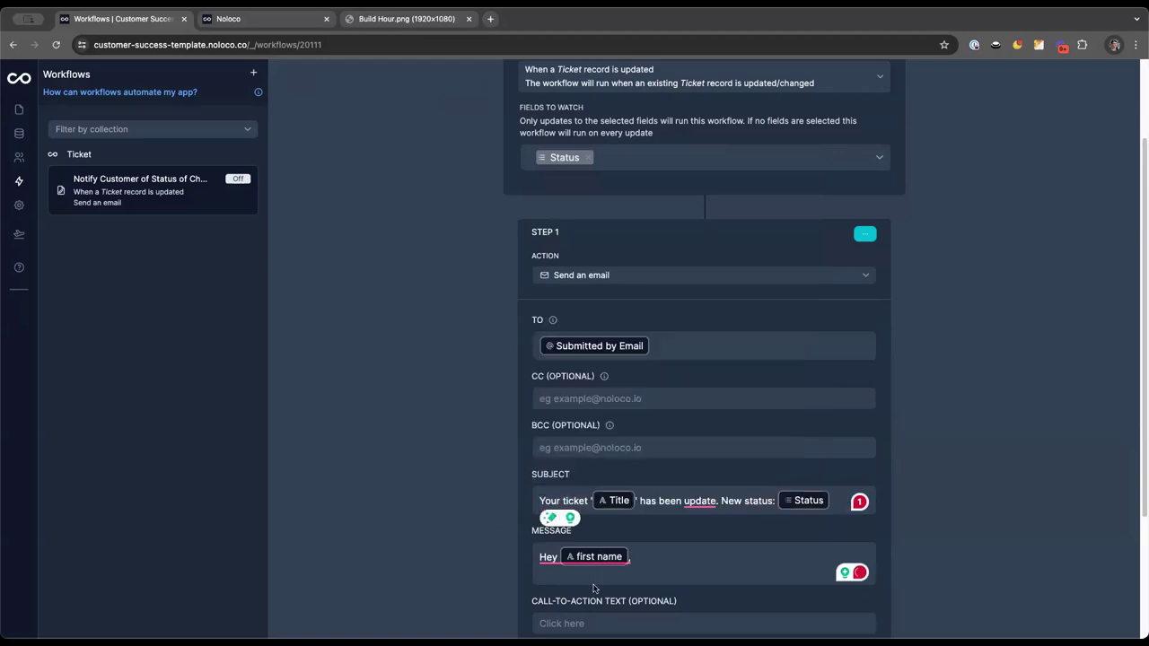
text(Your ticket 'Title' has been update. New status: Status)
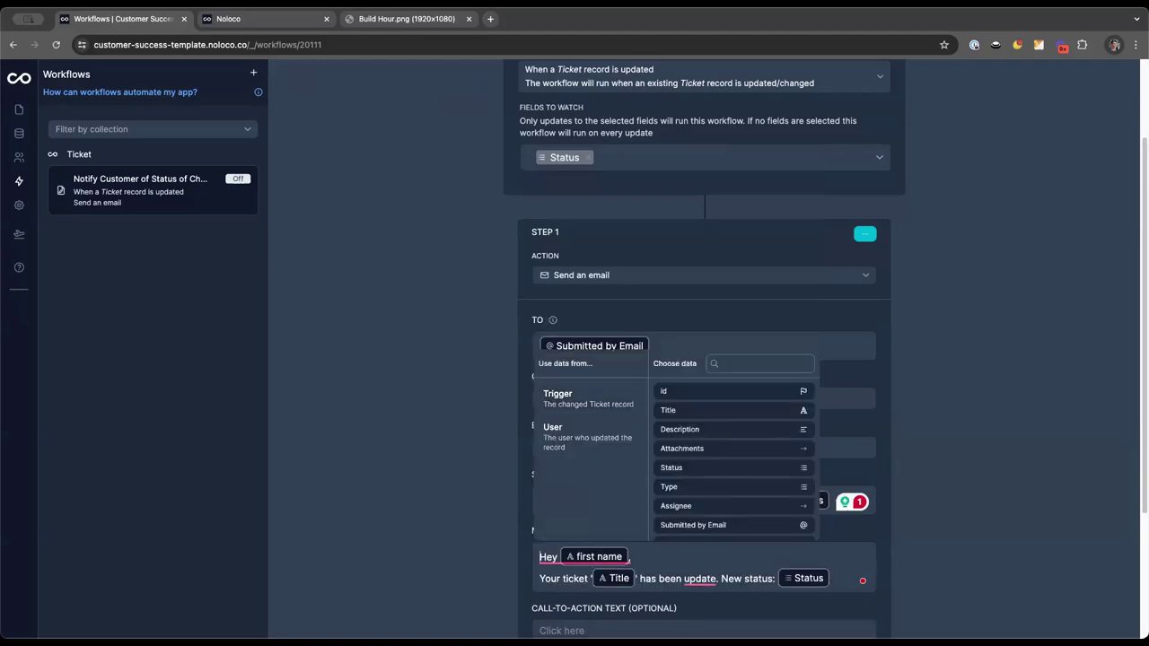
key(Return)
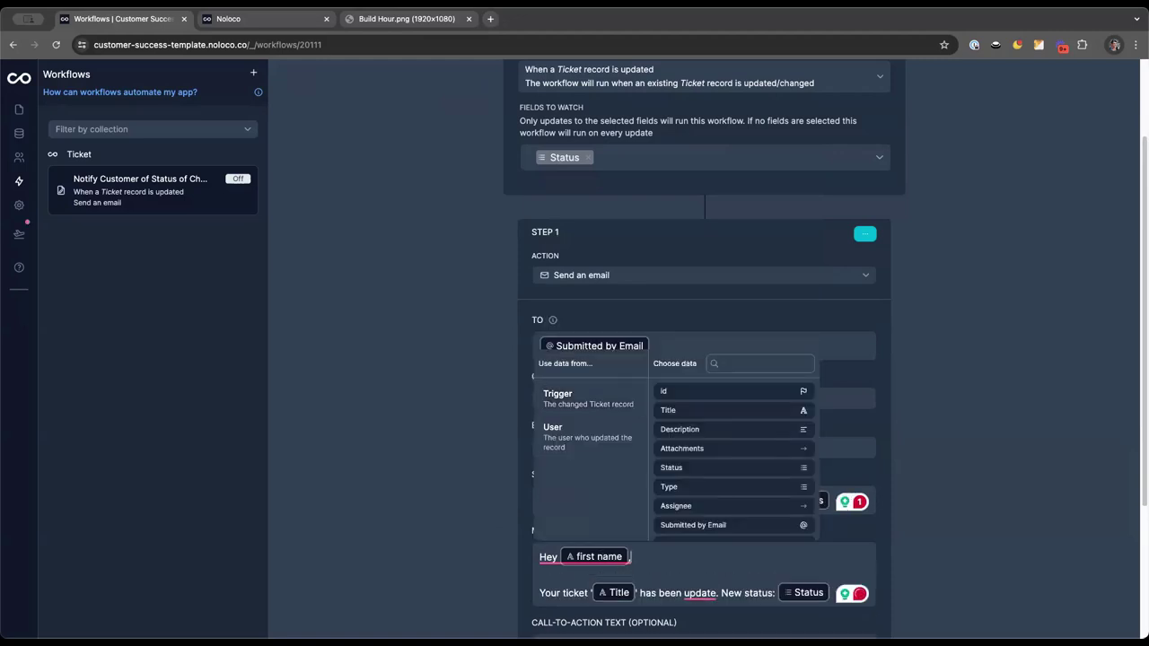
Check the attachment and call-to-action options, leaving both empty
scroll(563, 515, down, 3)
click(567, 542)
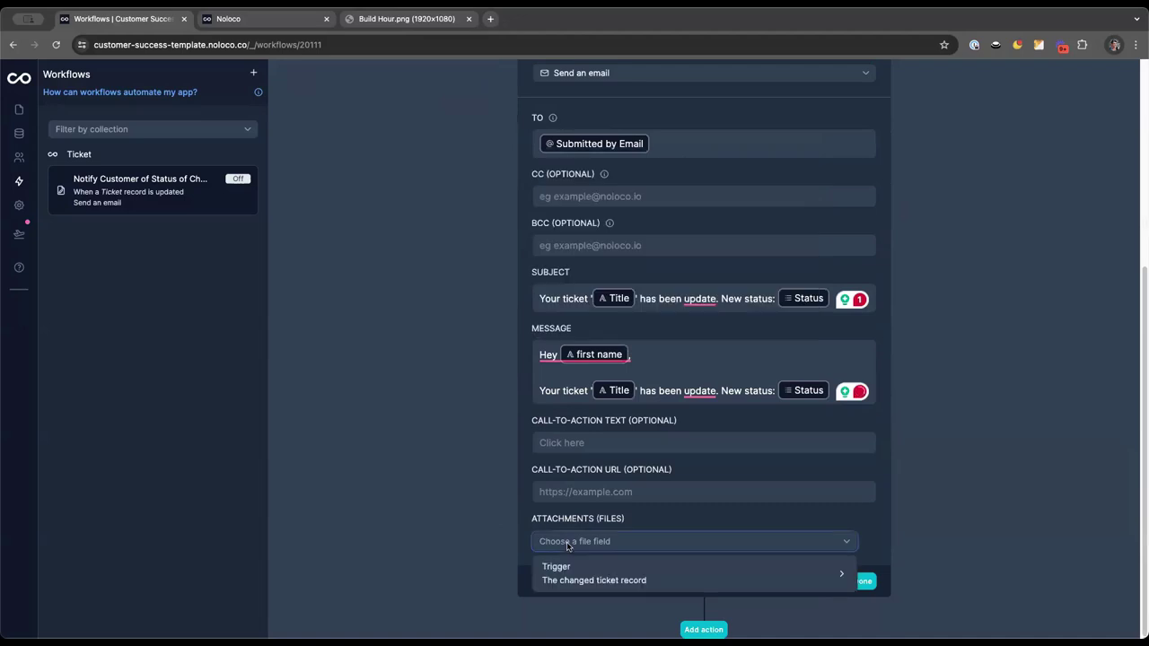
click(455, 490)
click(602, 442)
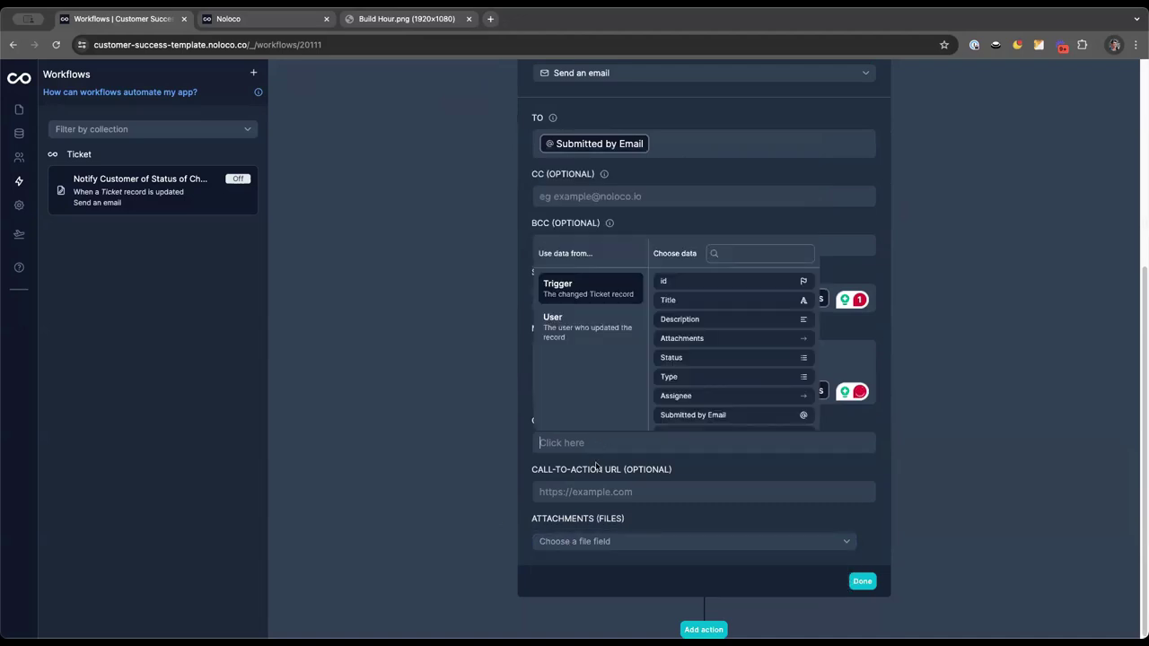
click(493, 439)
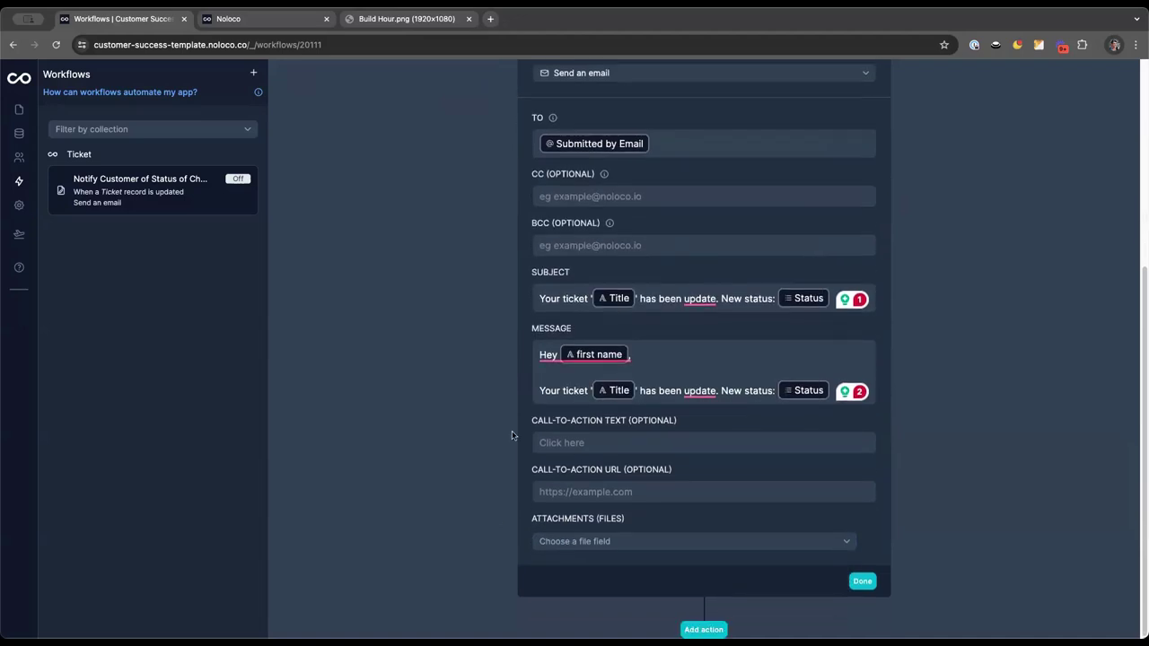
scroll(638, 434, up, 4)
Switch the workflow On and run a successful test using the slow-form ticket
click(299, 82)
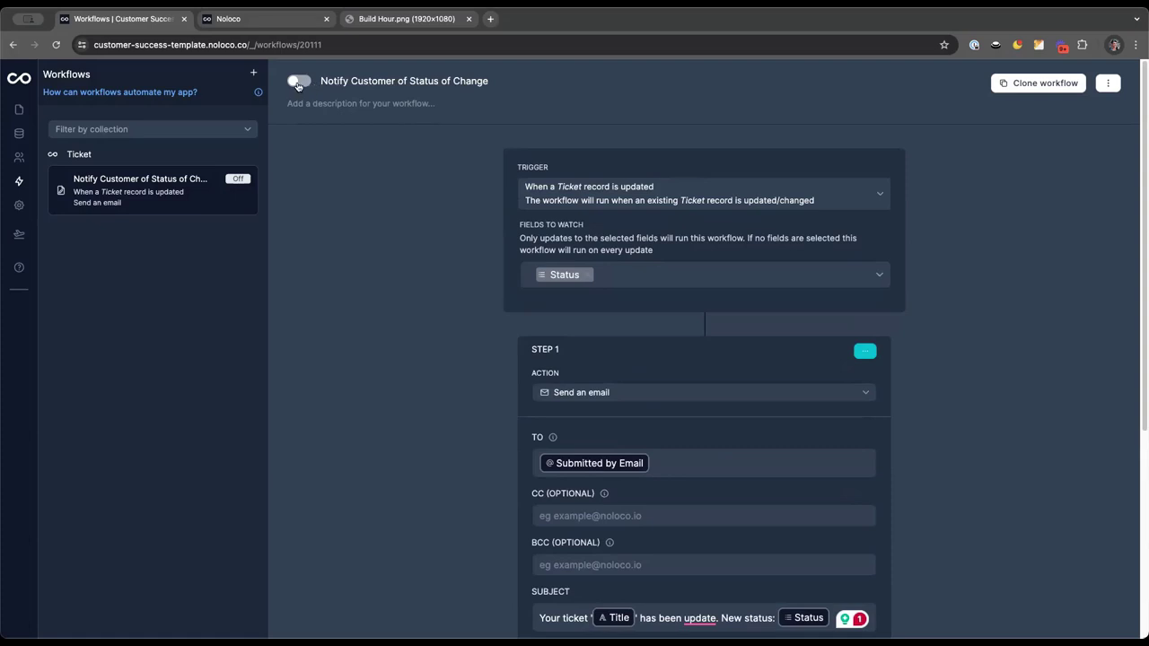
click(1108, 85)
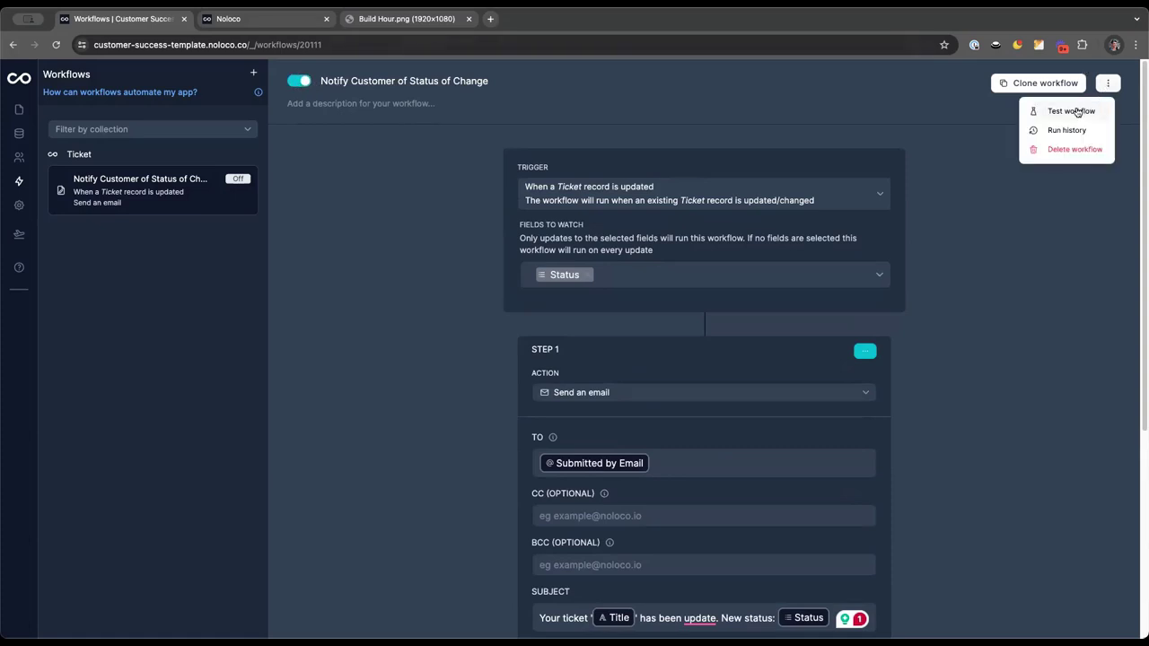
click(1075, 112)
click(985, 171)
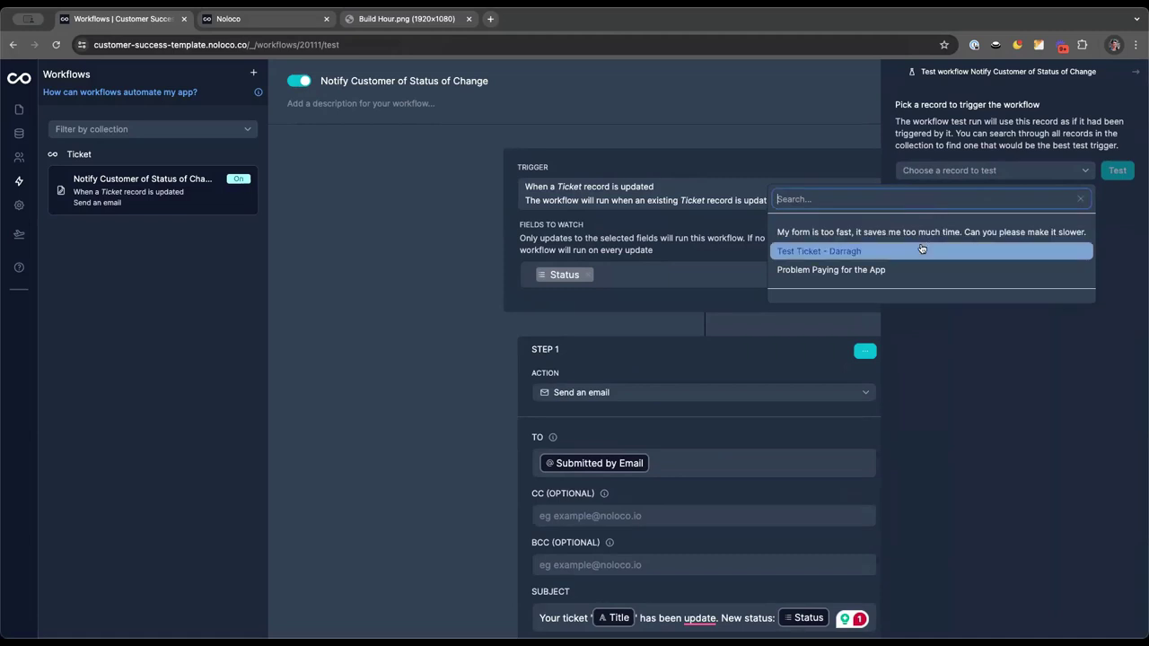
click(933, 233)
click(1138, 174)
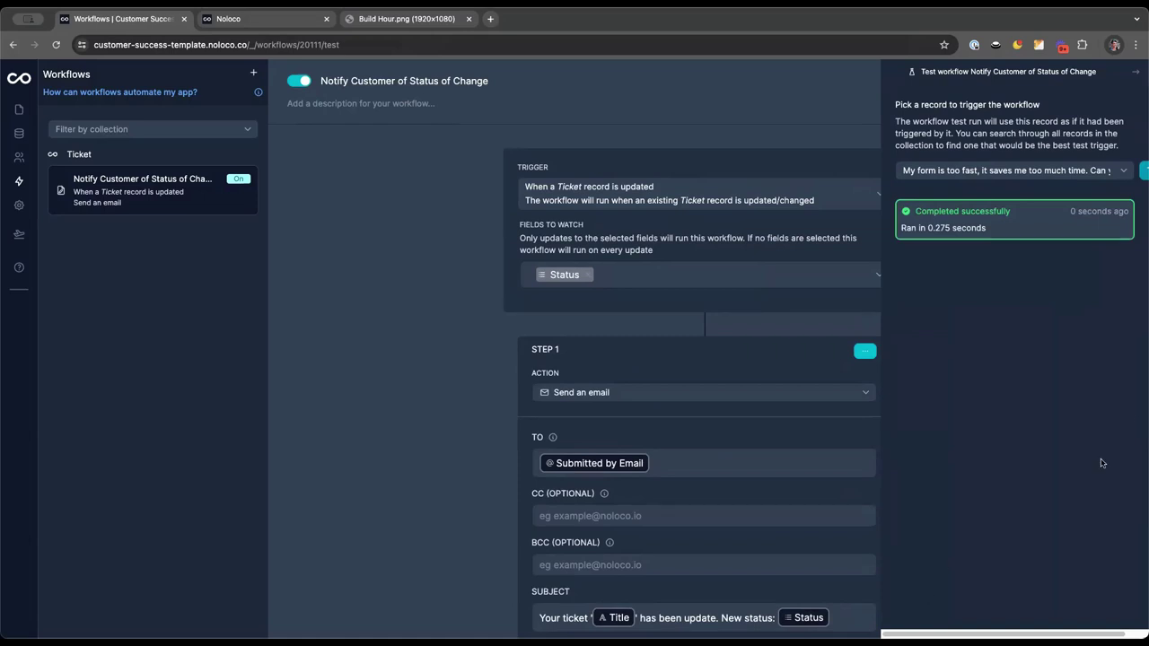
click(1136, 72)
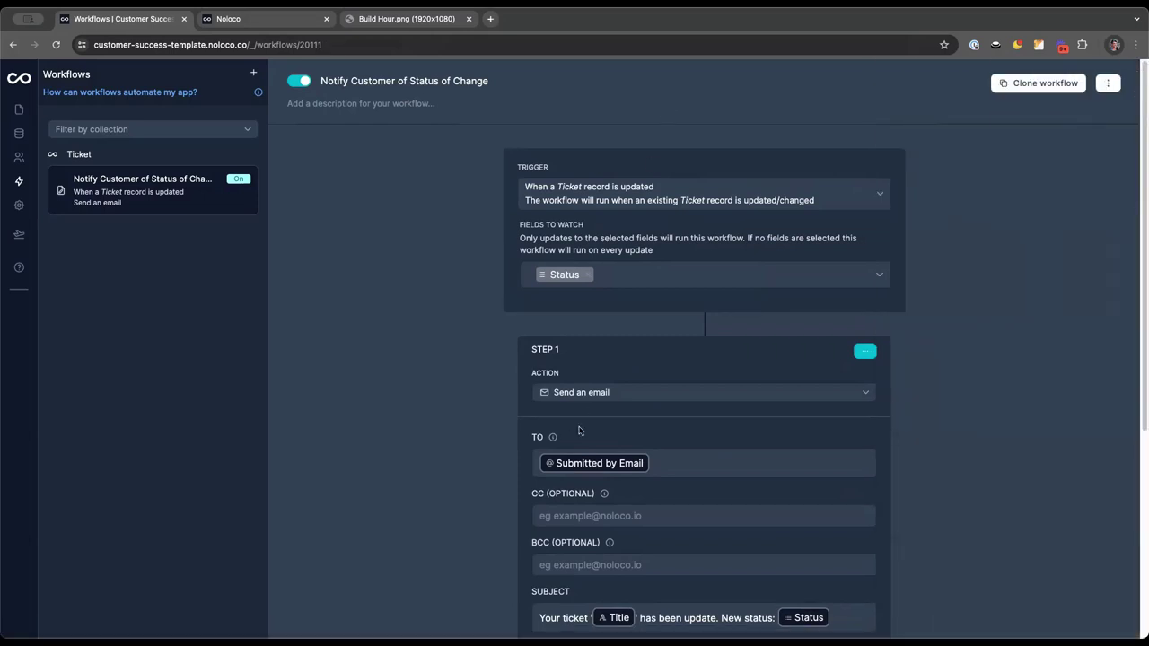
Publish the app with version description 'My first ticketing system' and dismiss the confirmation
click(18, 109)
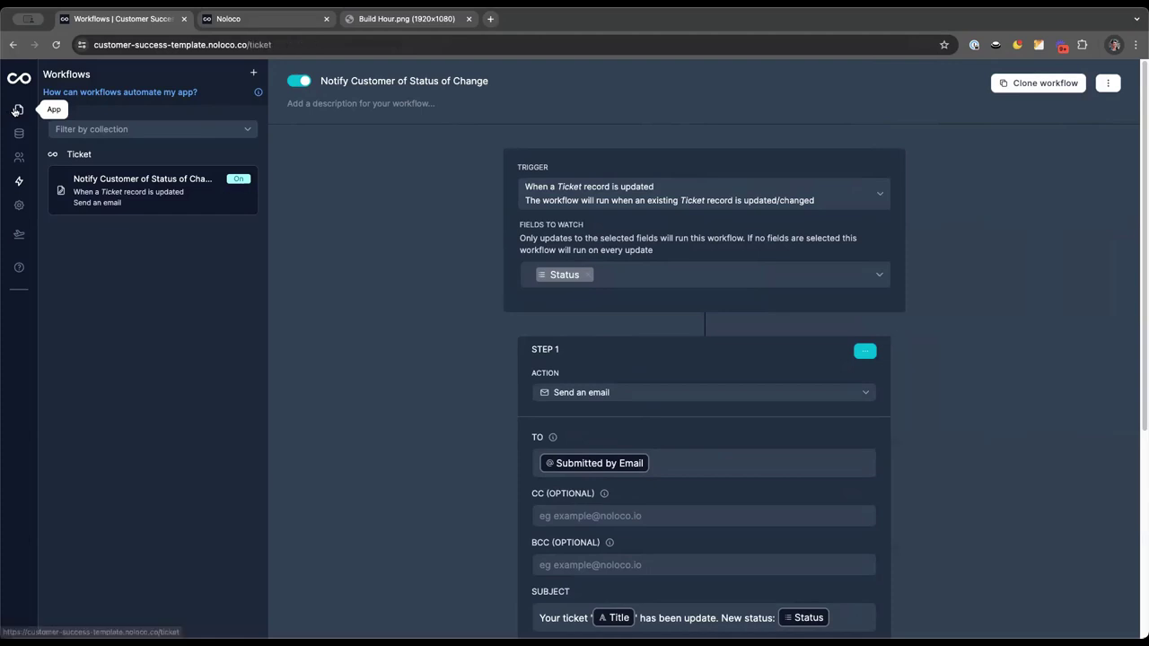
click(19, 235)
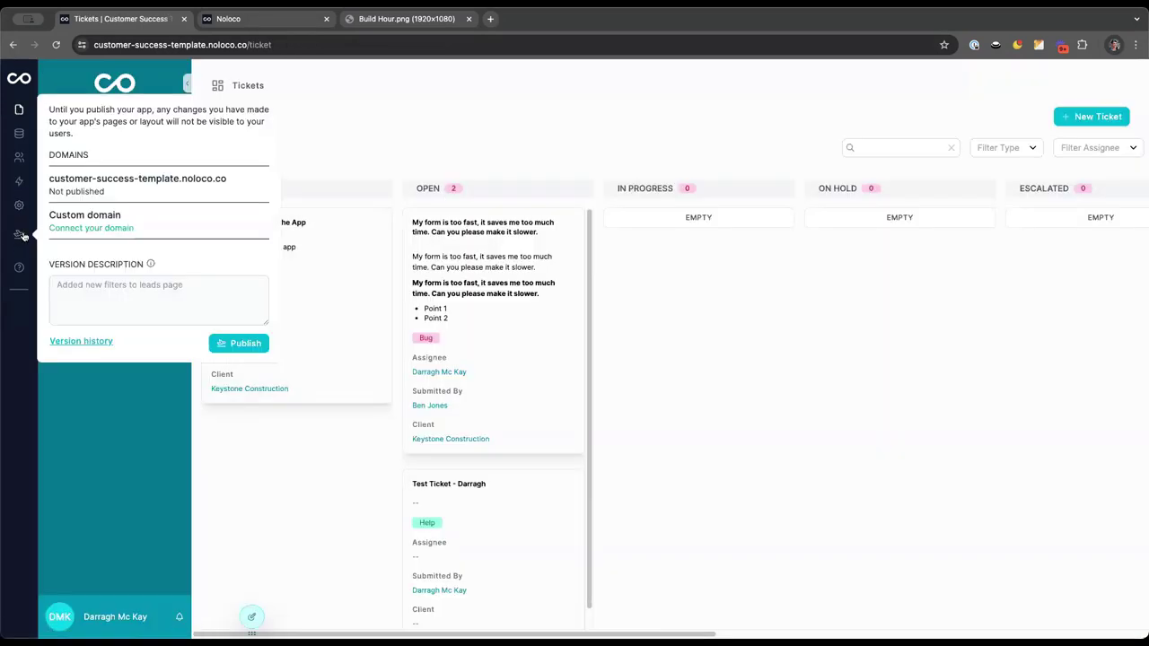
click(120, 281)
text(My first ticket)
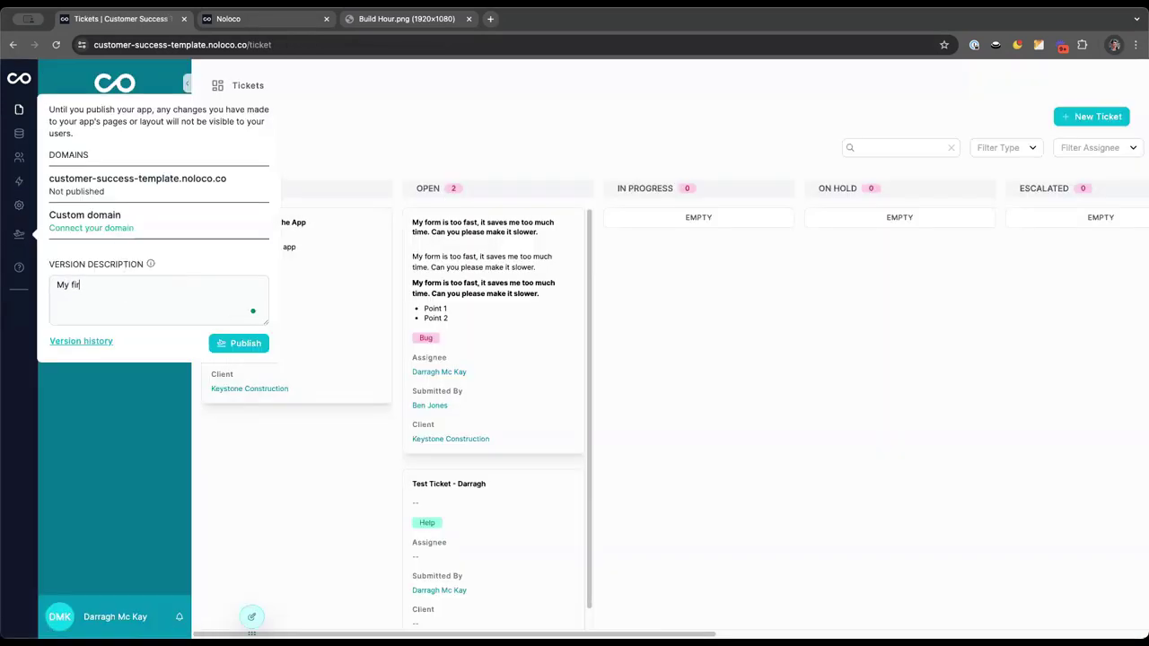
text(ing system)
click(238, 344)
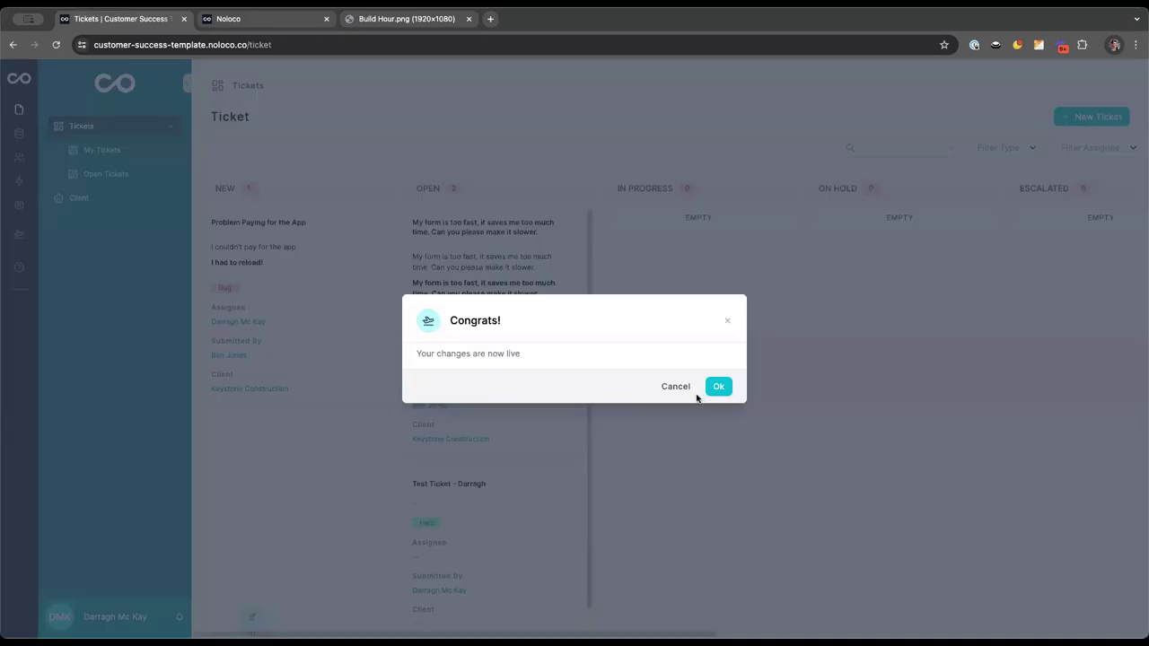
click(710, 388)
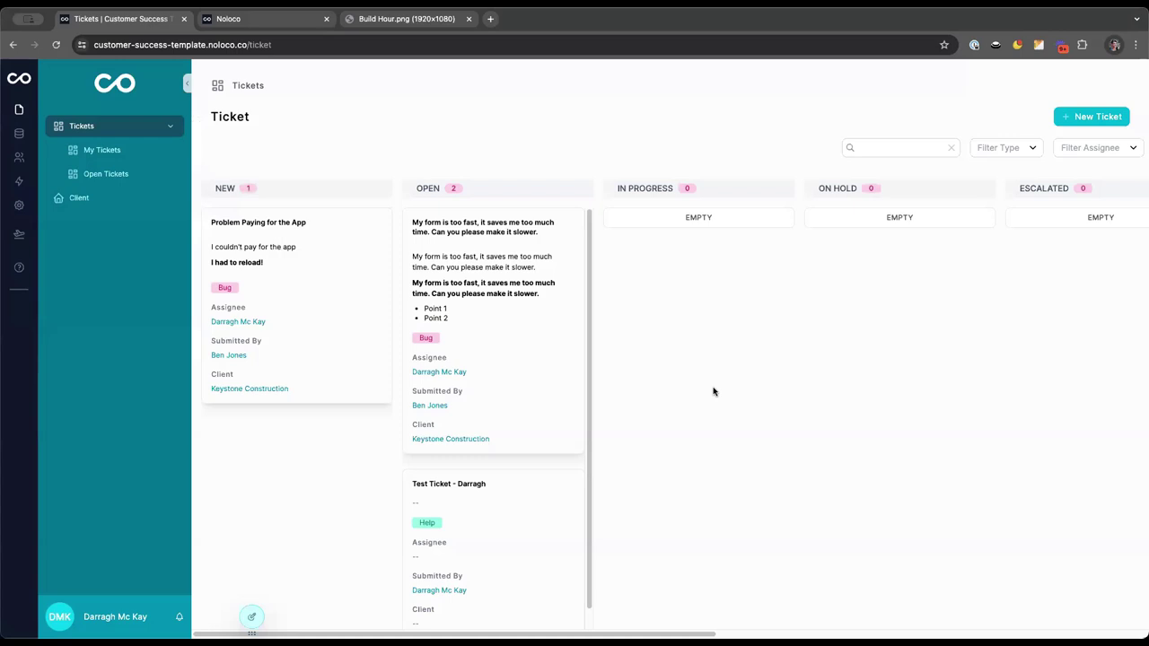